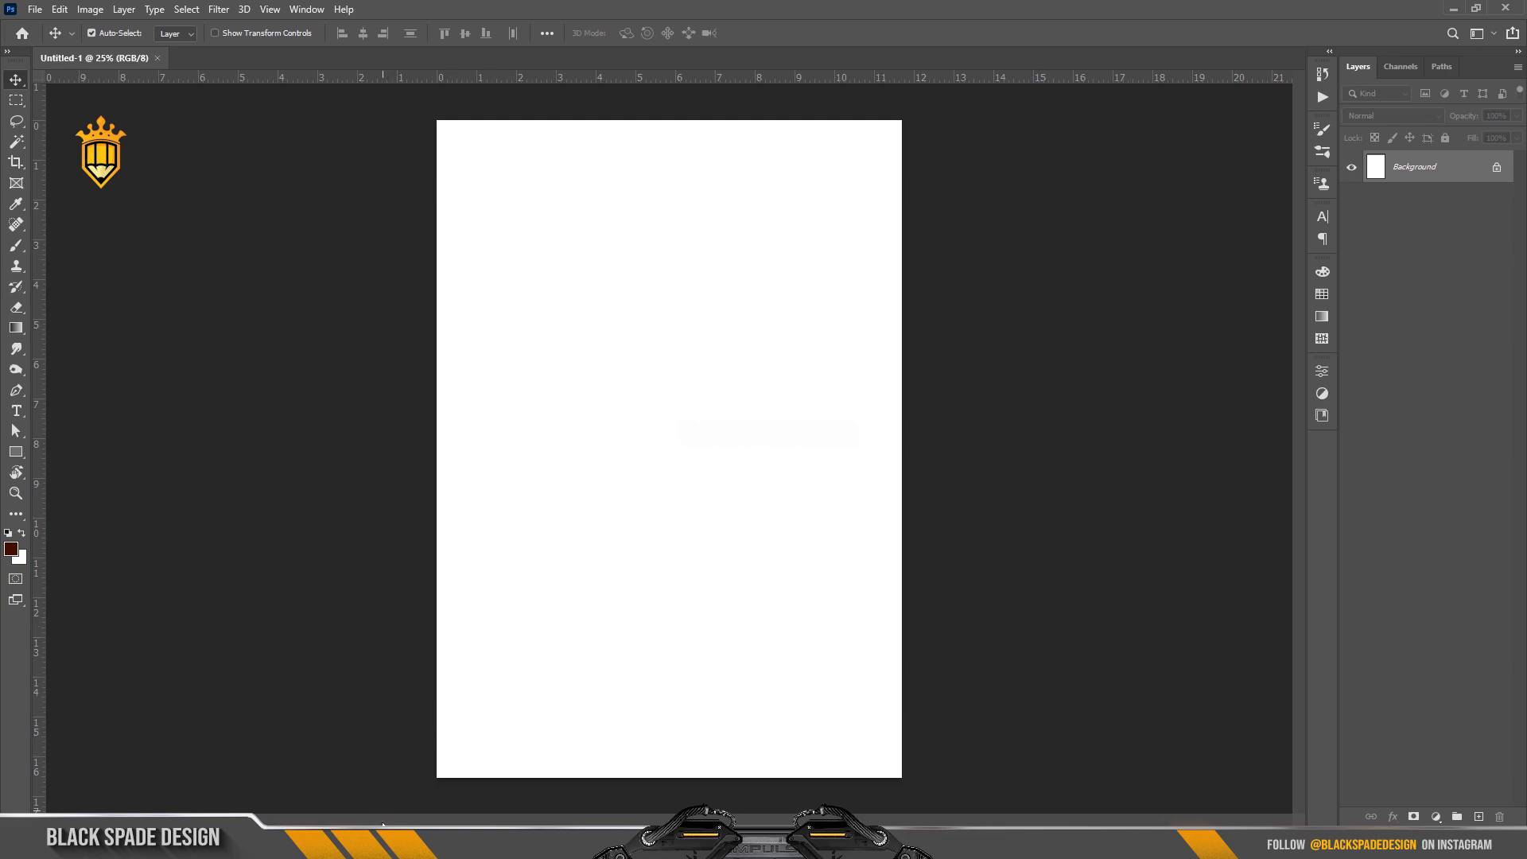
Place the empty-space-product-show-dark-room image in the document, scale it to 34.61%, and align it with the canvas's bottom edge
key(alt+Tab)
click(195, 143)
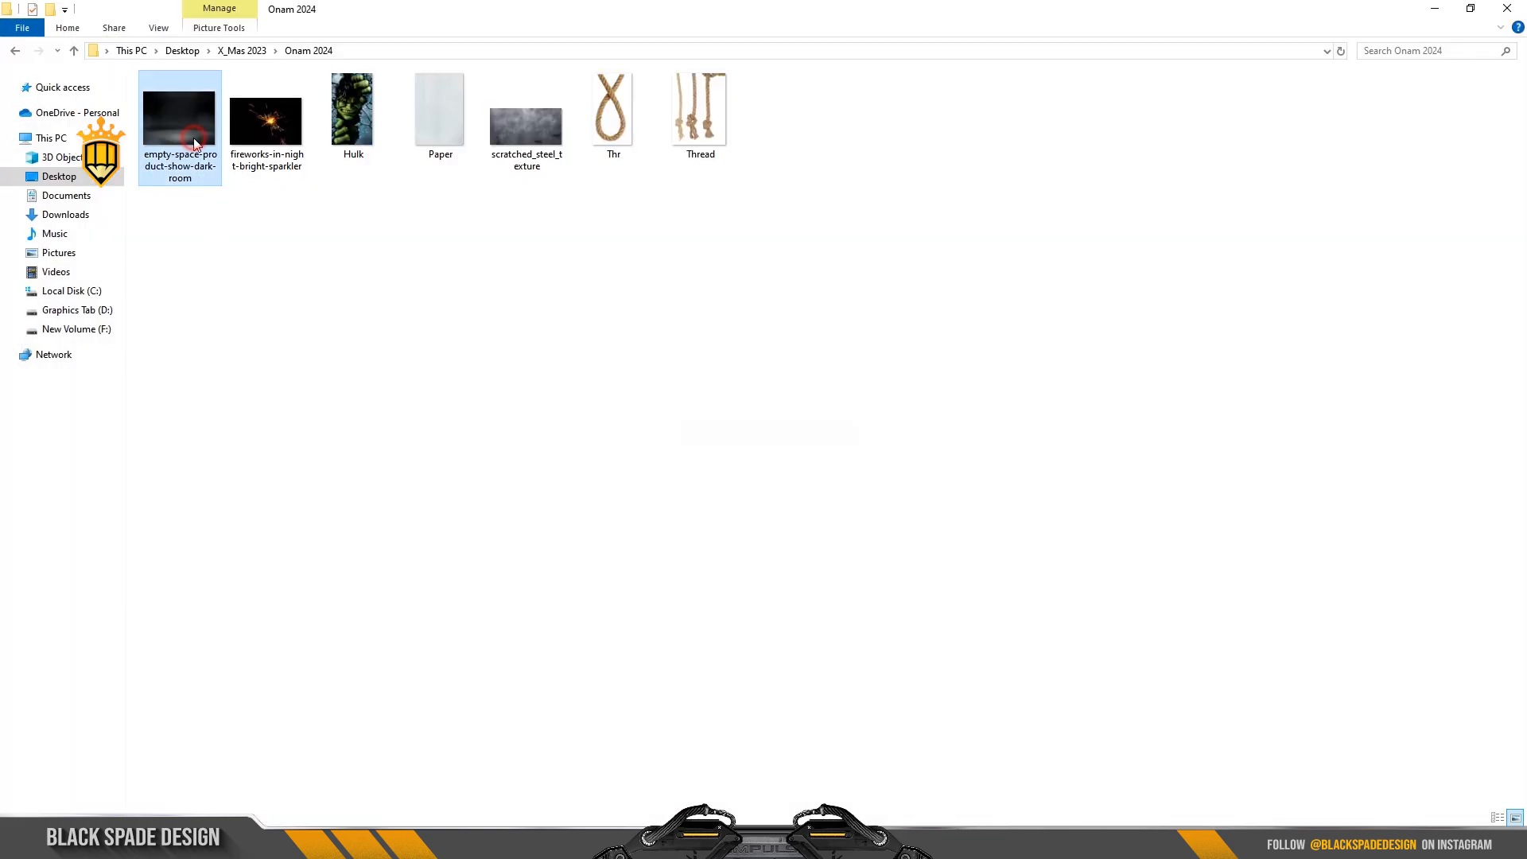
drag(183, 135, 706, 641)
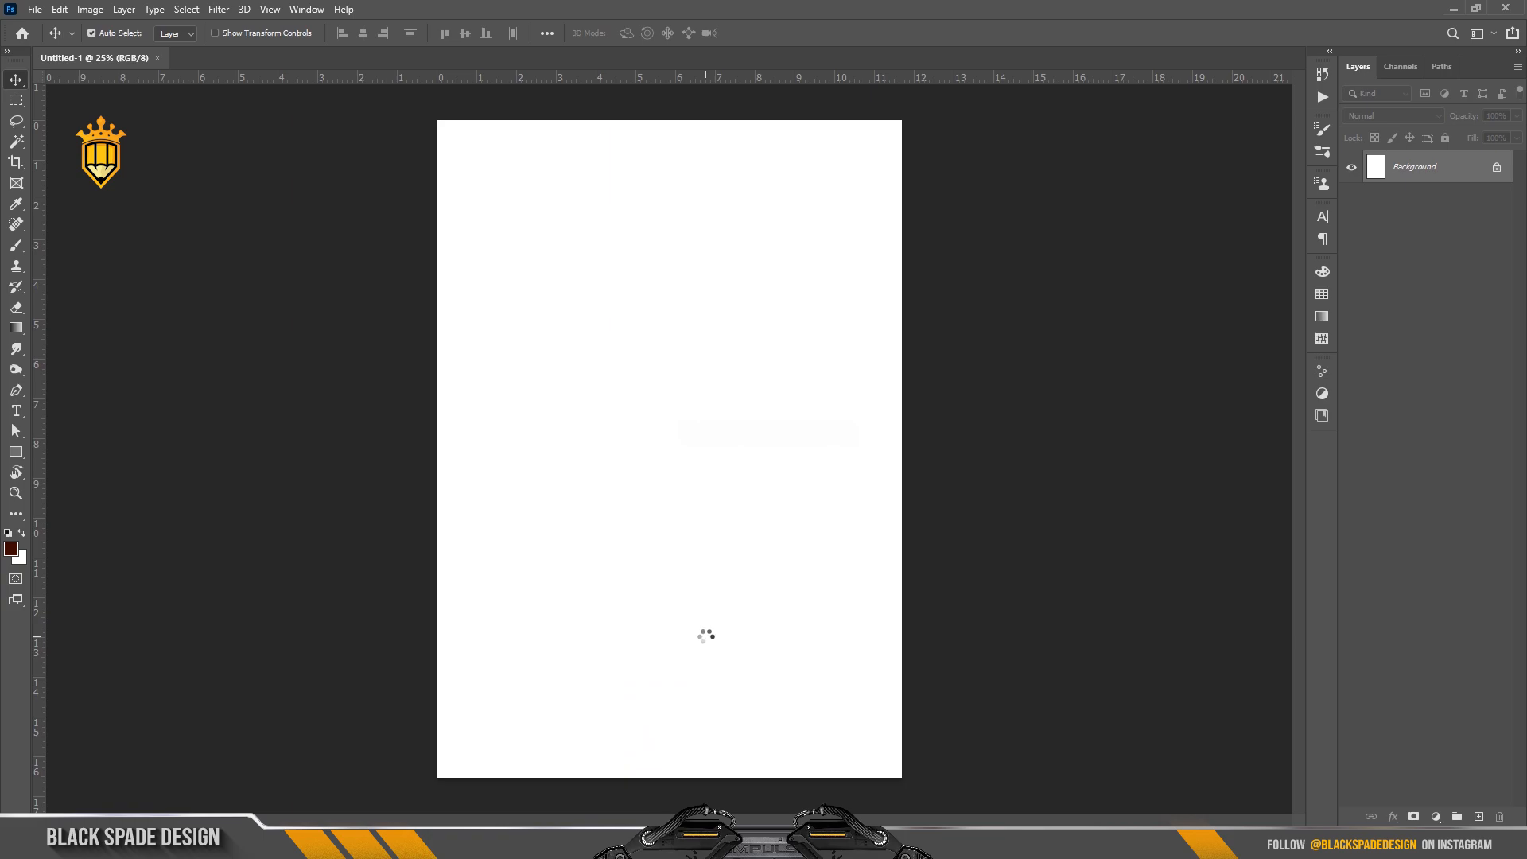
alt+shift+click(860, 308)
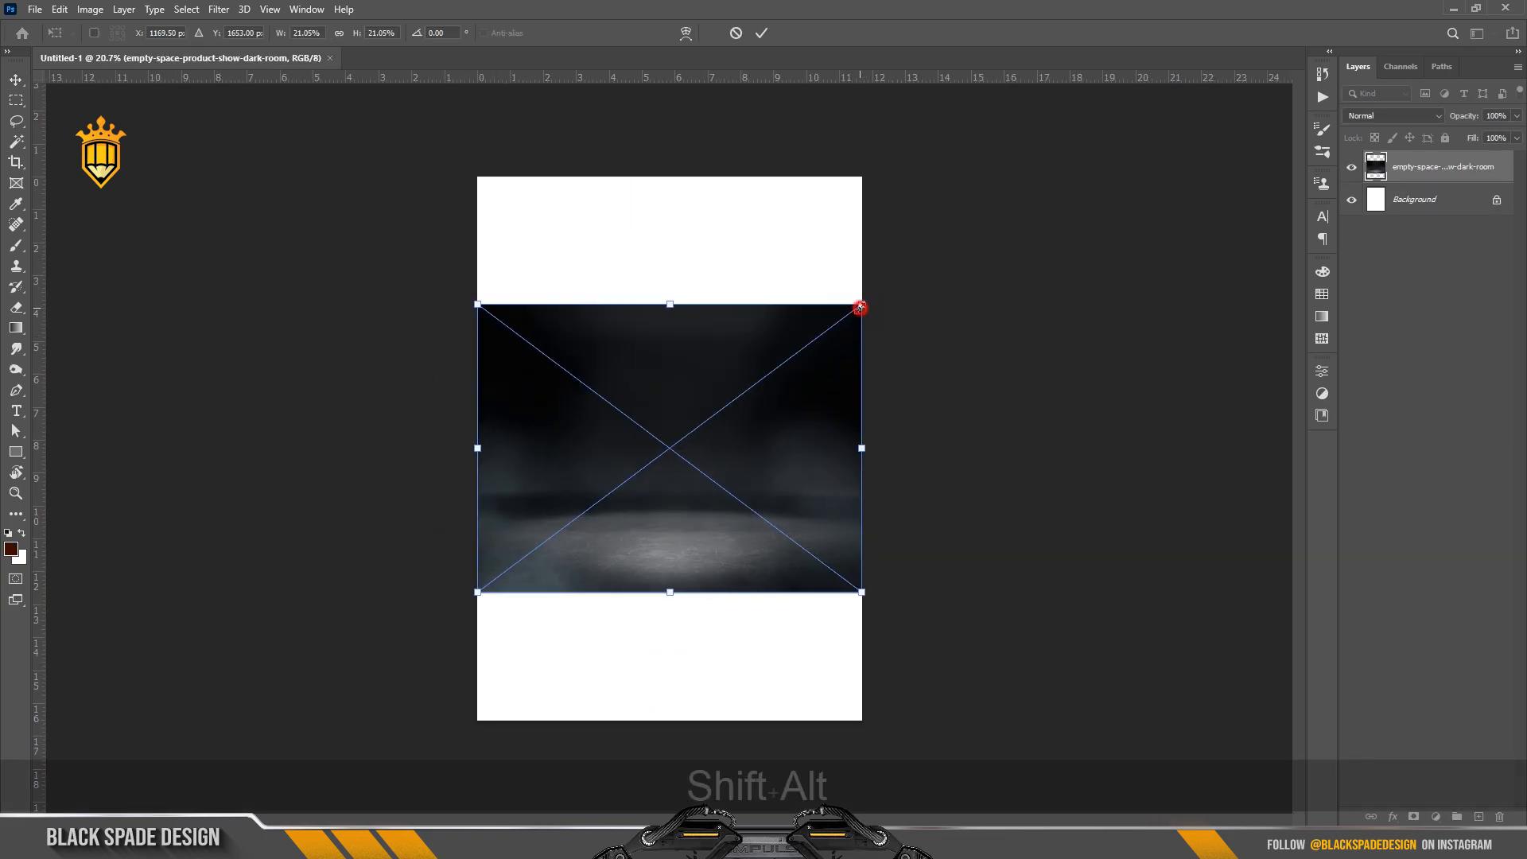
drag(860, 308, 984, 211)
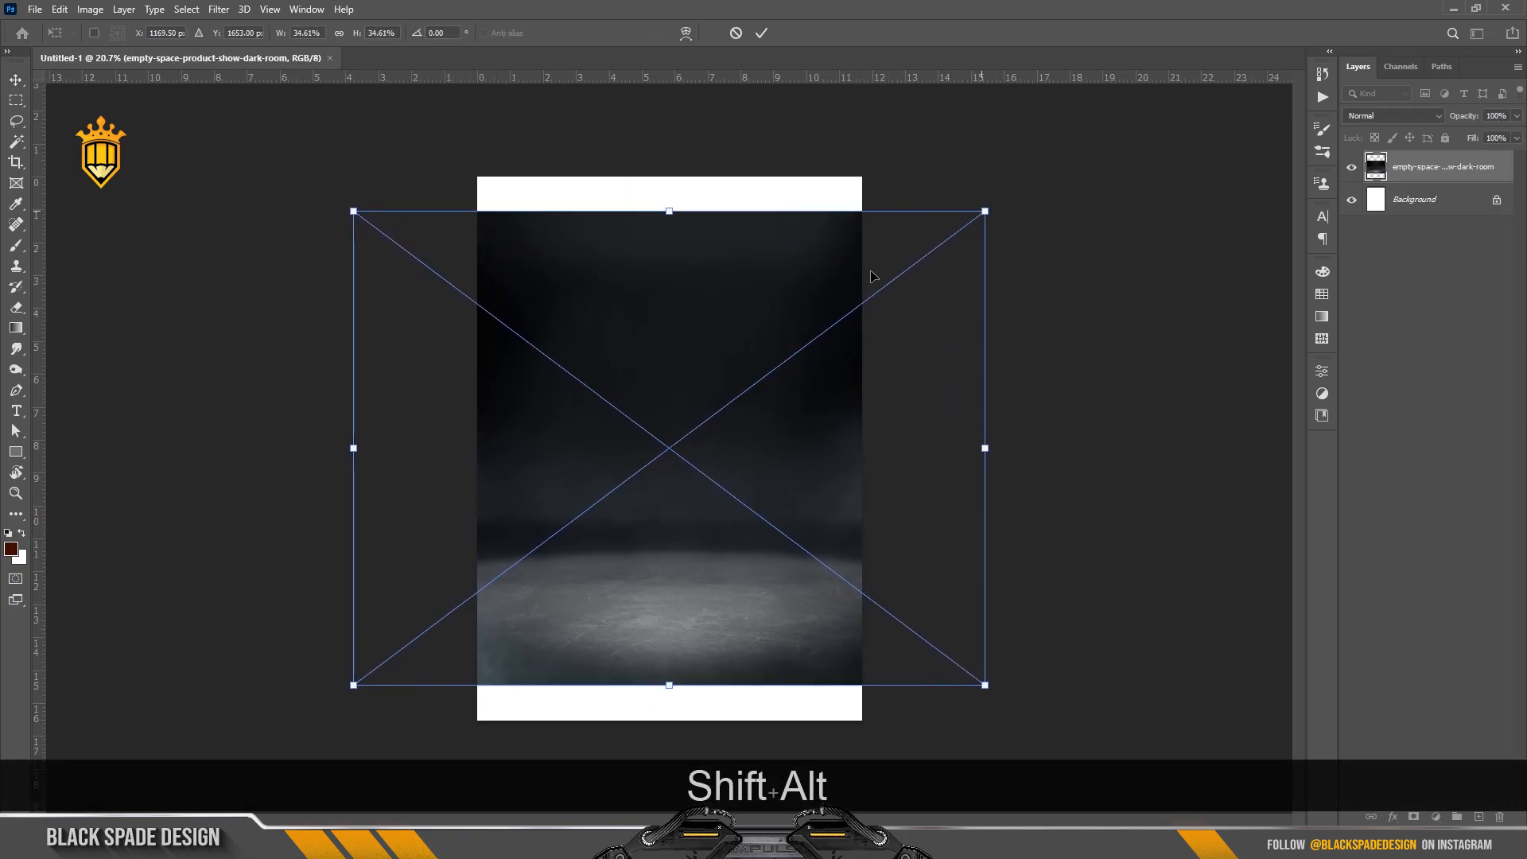
drag(723, 314, 724, 360)
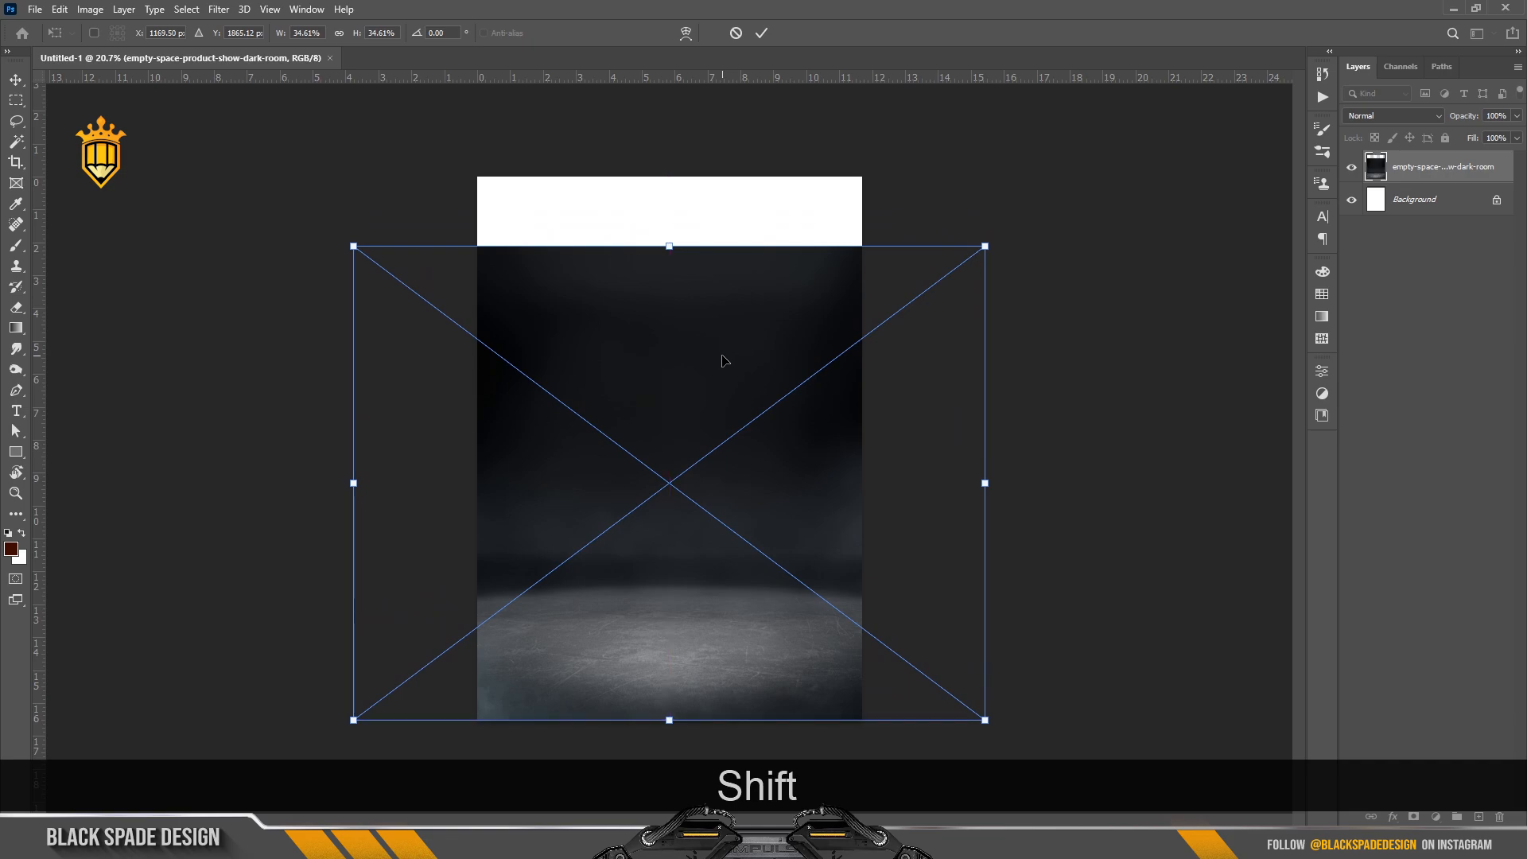
key(Return)
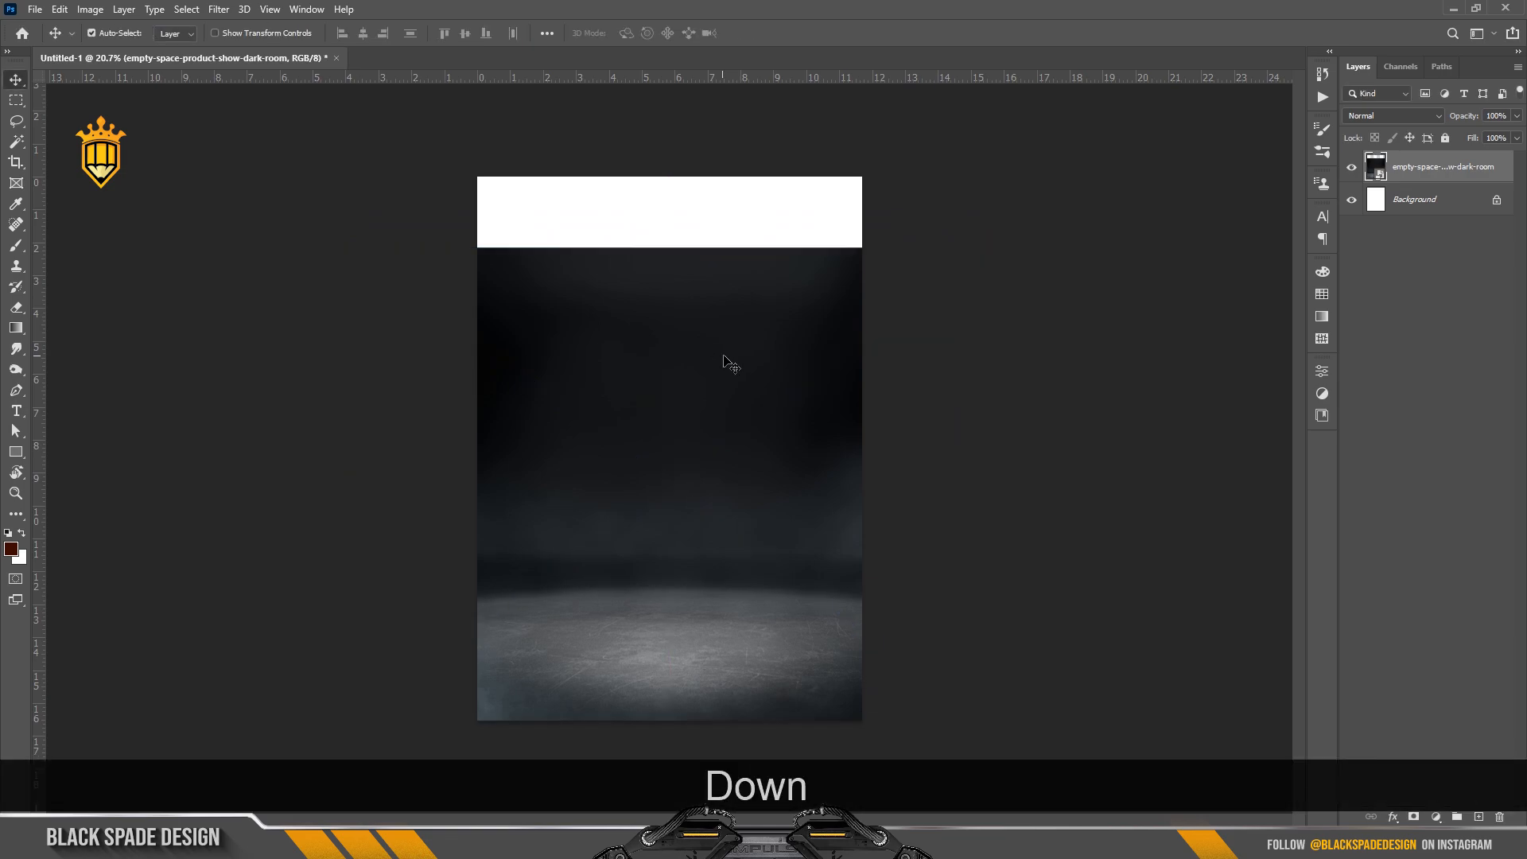
Rasterize the dark room layer and stretch its upper strip, about 3.4 in high, upward to cover the white gap
right_click(1394, 178)
click(1217, 426)
key(m)
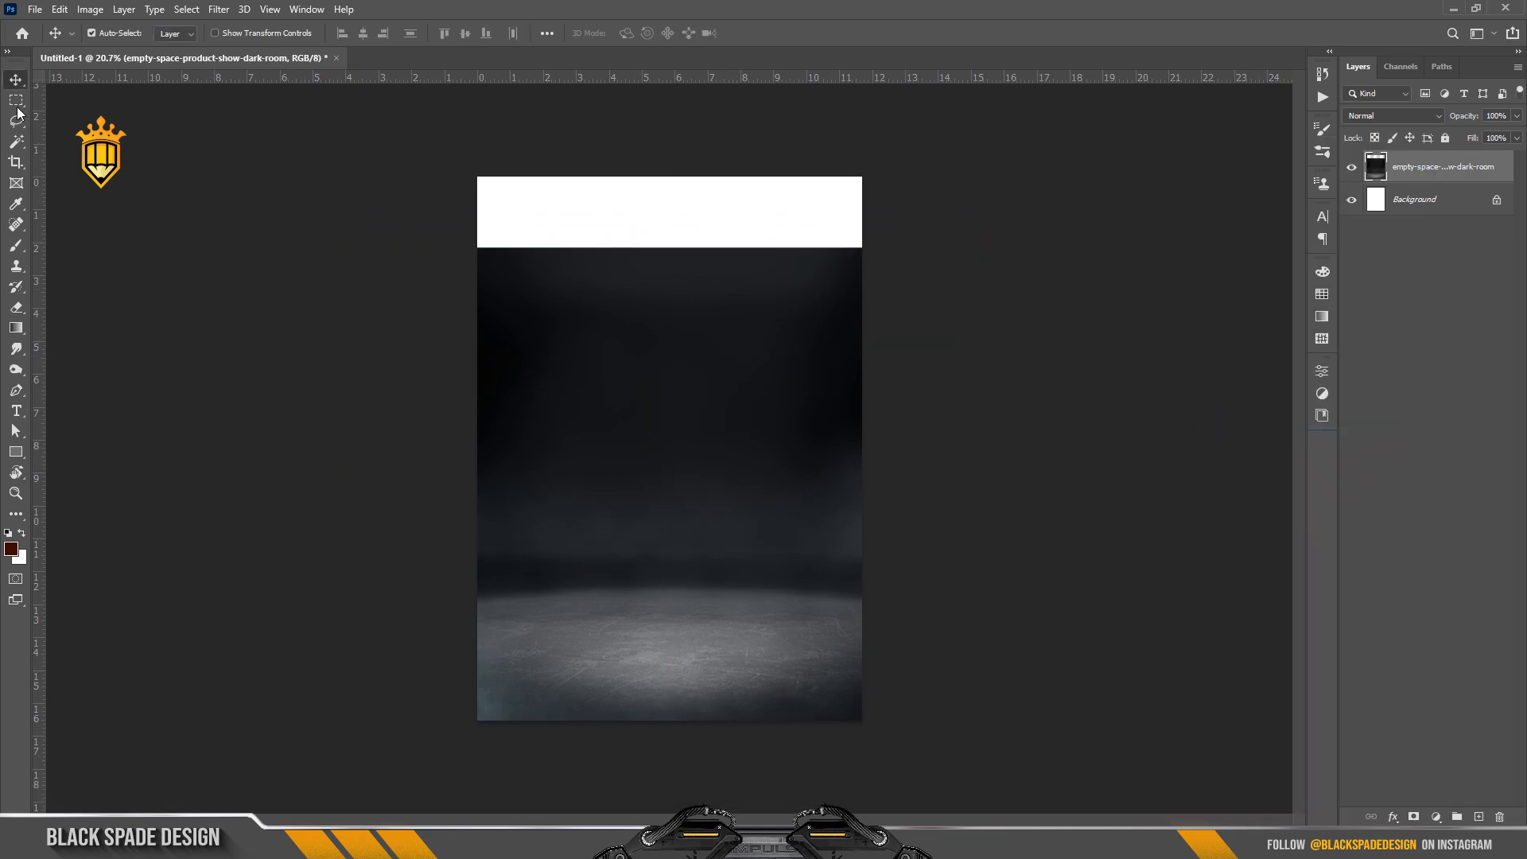
drag(462, 236, 882, 344)
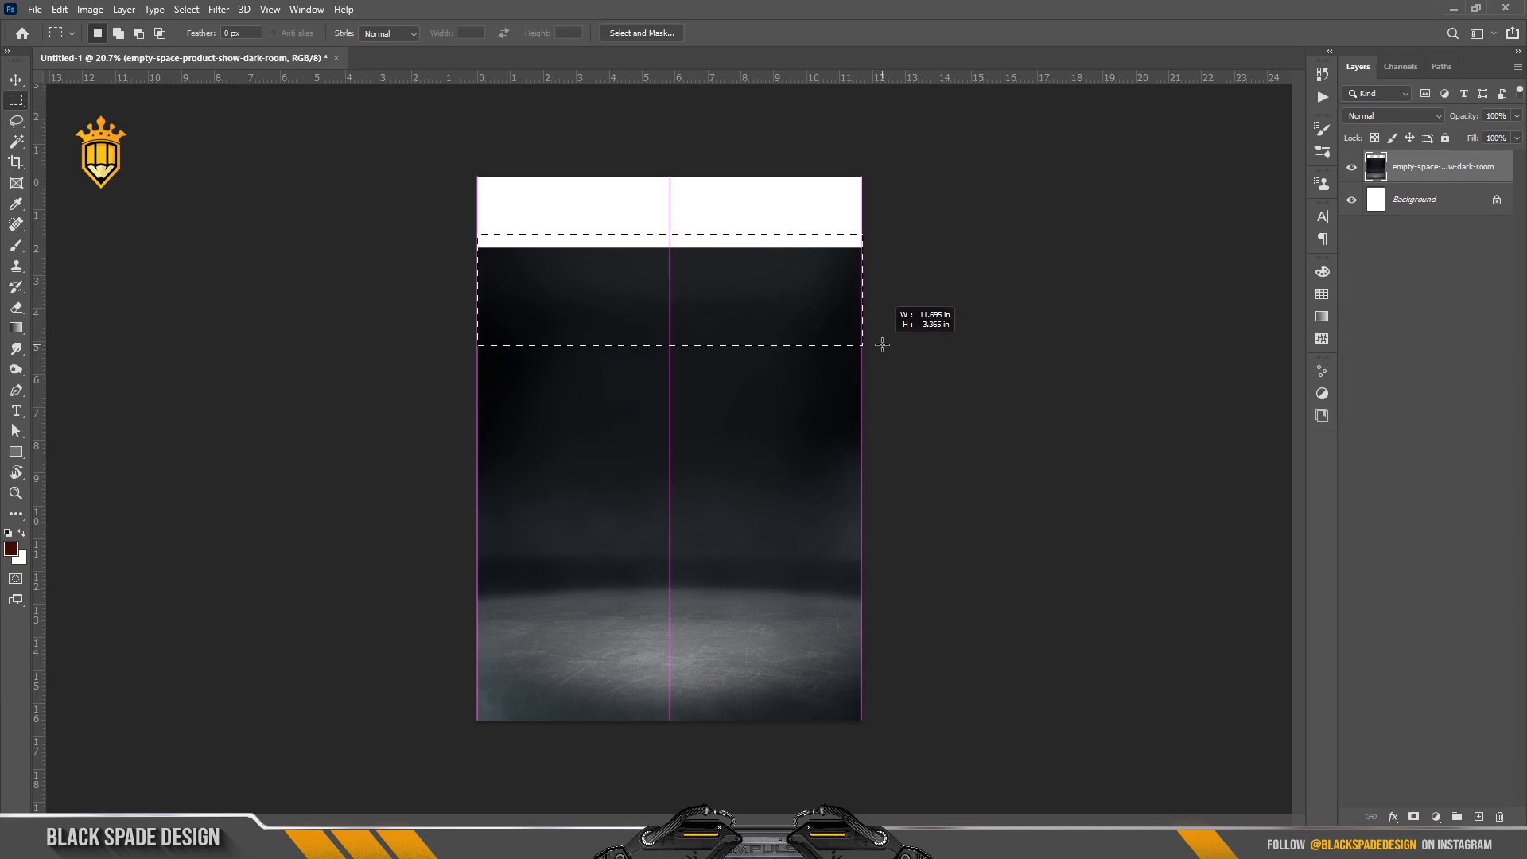
key(ctrl+t)
drag(670, 238, 675, 134)
key(Return)
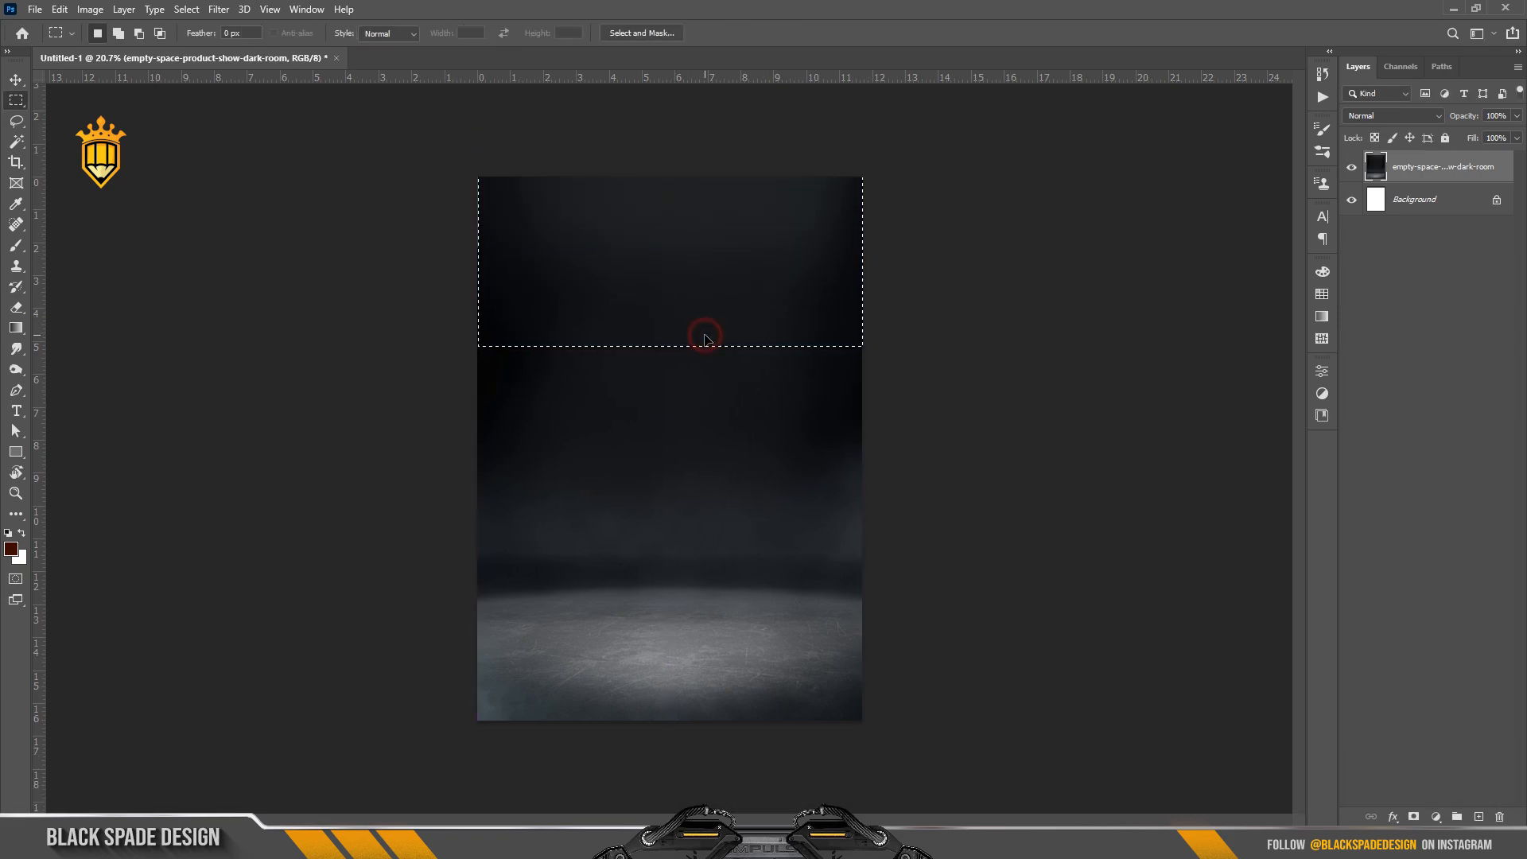
key(v)
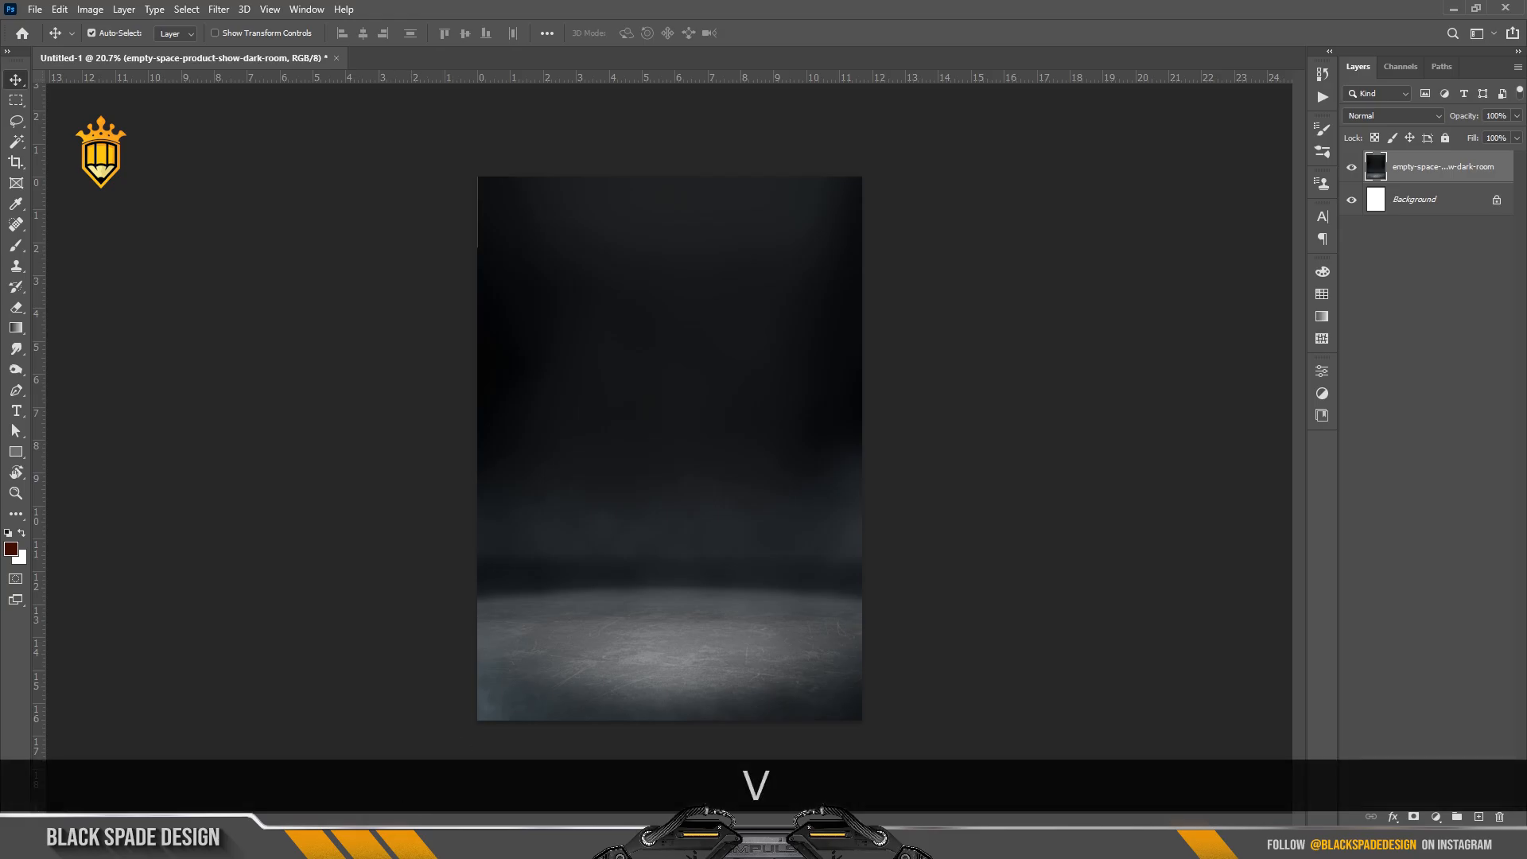
Place the scratched_steel_texture image, rotate it -90°, scale it to 134.30%, and move it up to cover only the wall area
key(alt+Tab)
click(529, 143)
drag(529, 143, 662, 633)
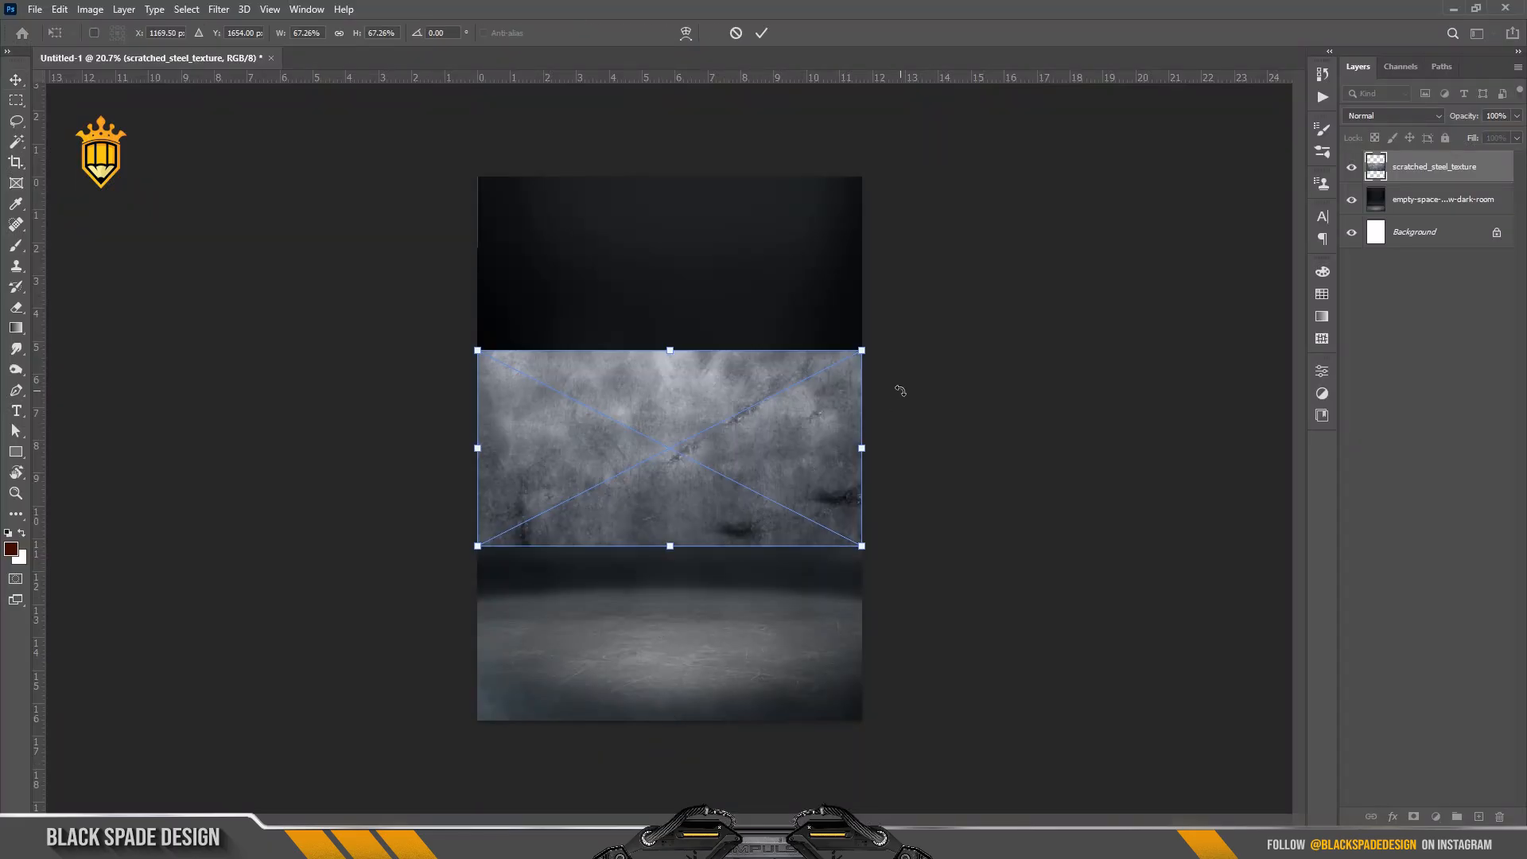
drag(899, 391, 602, 216)
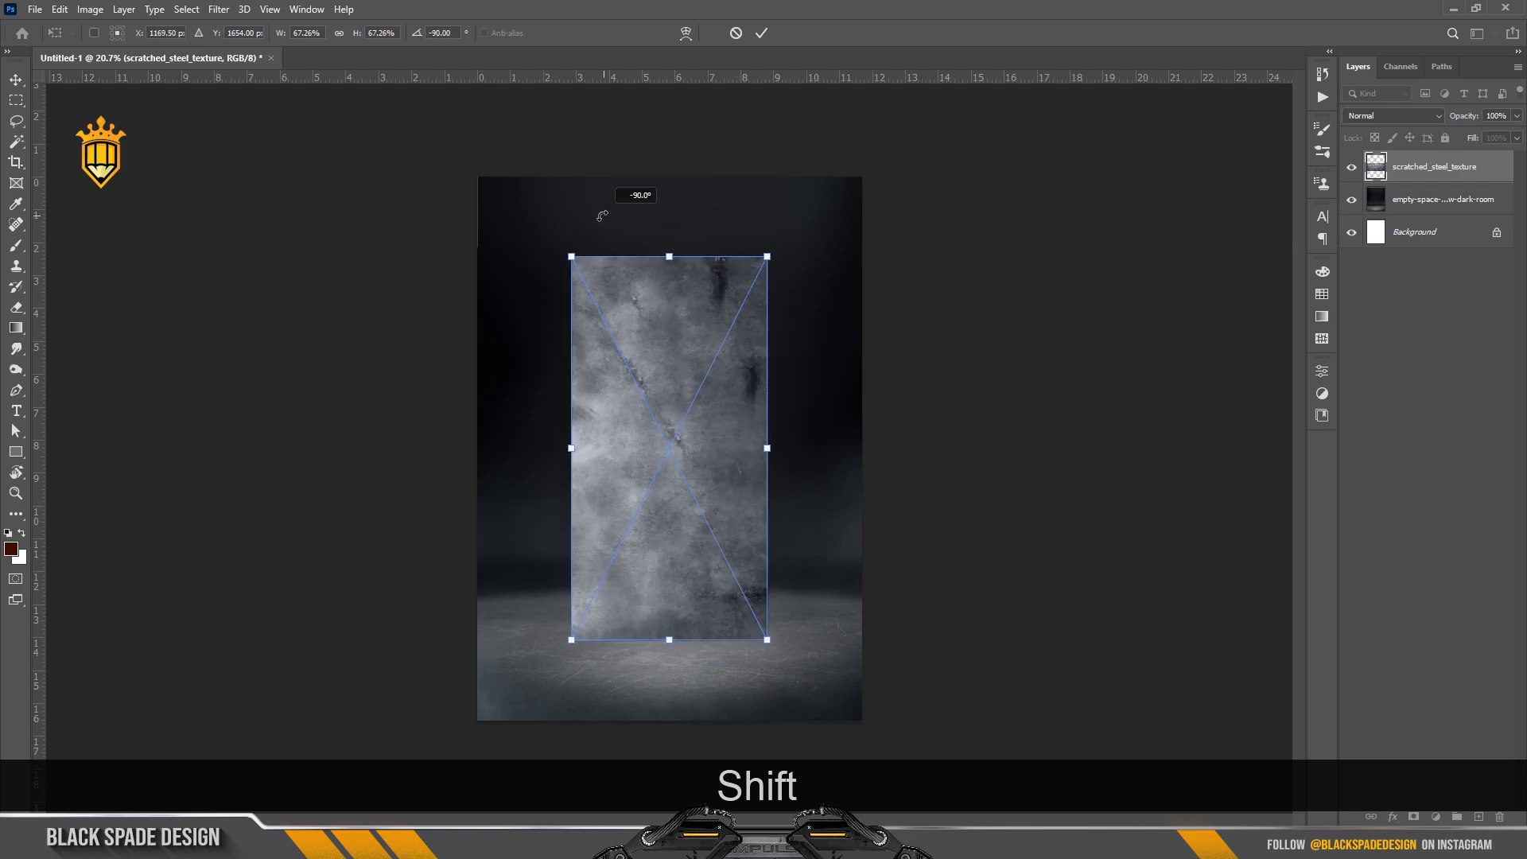
scroll(671, 435, down, 1)
drag(752, 287, 874, 148)
drag(668, 542, 667, 365)
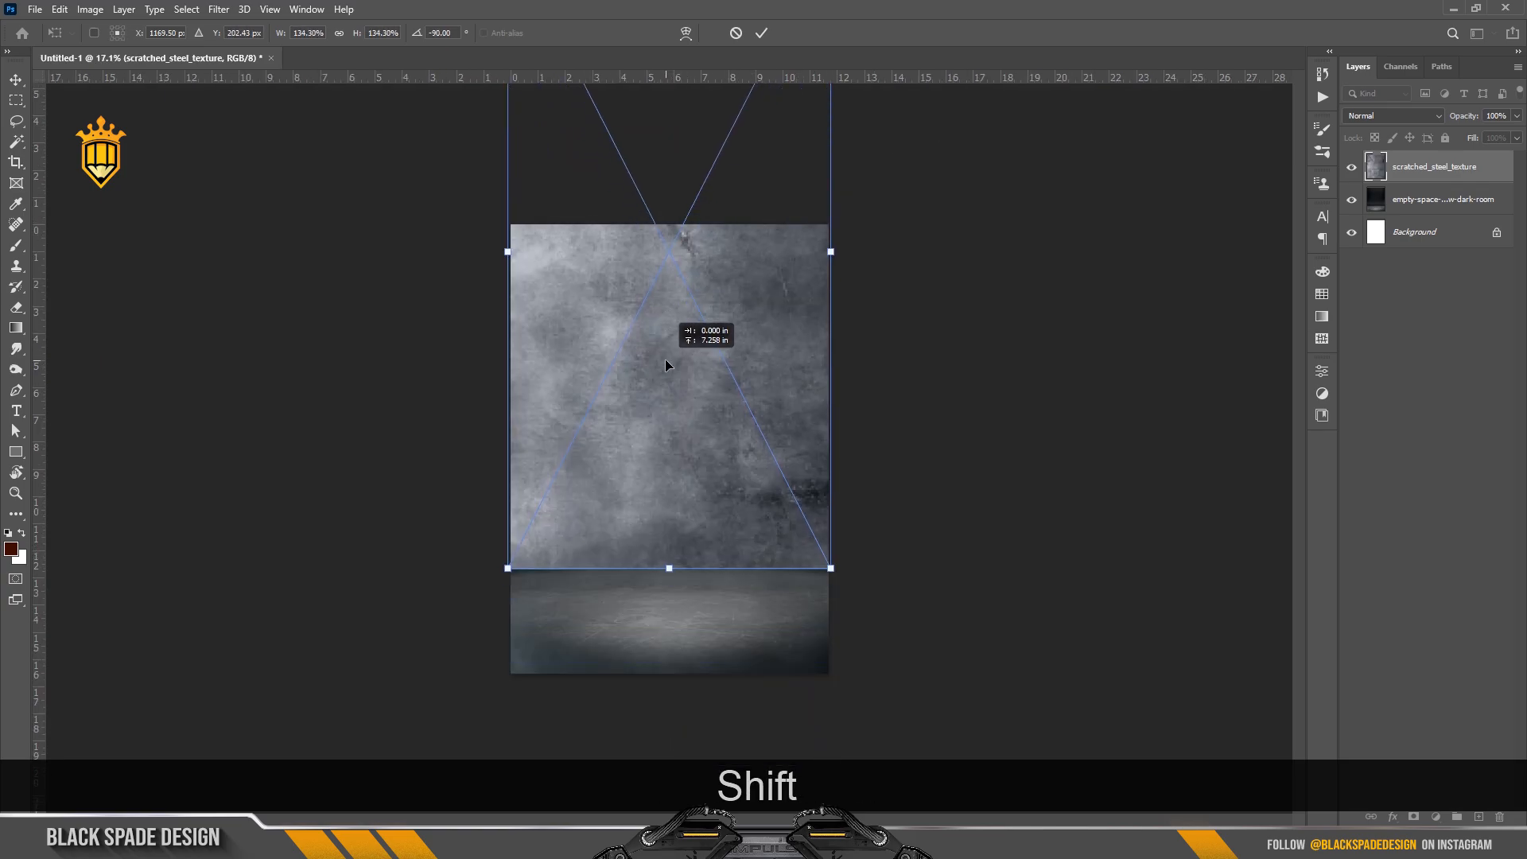
key(Return)
key(ctrl+0)
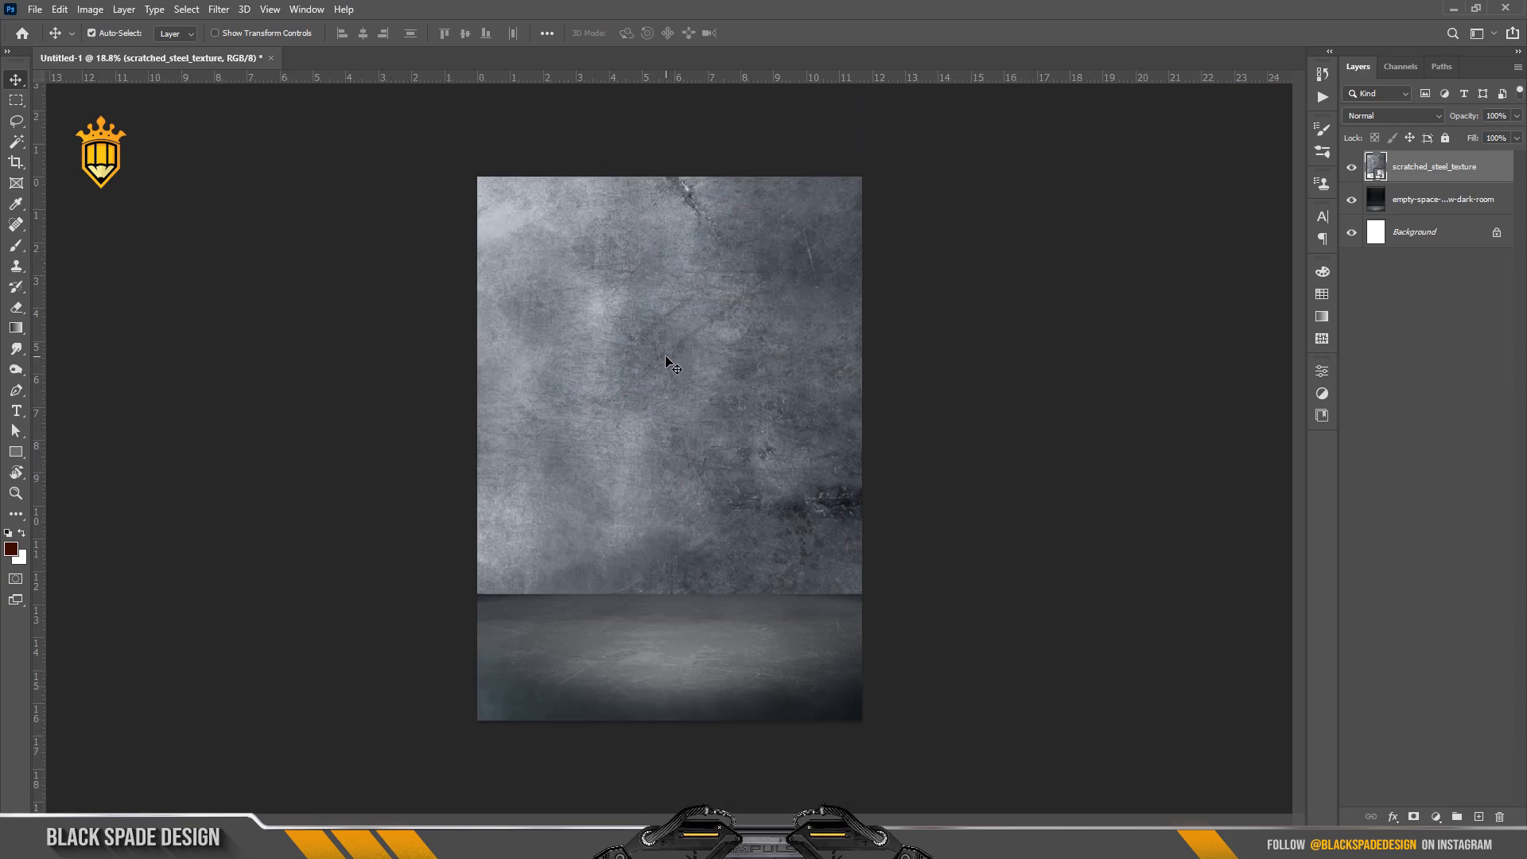
Set the scratched steel texture layer to Overlay blend mode with 80% opacity
click(1359, 116)
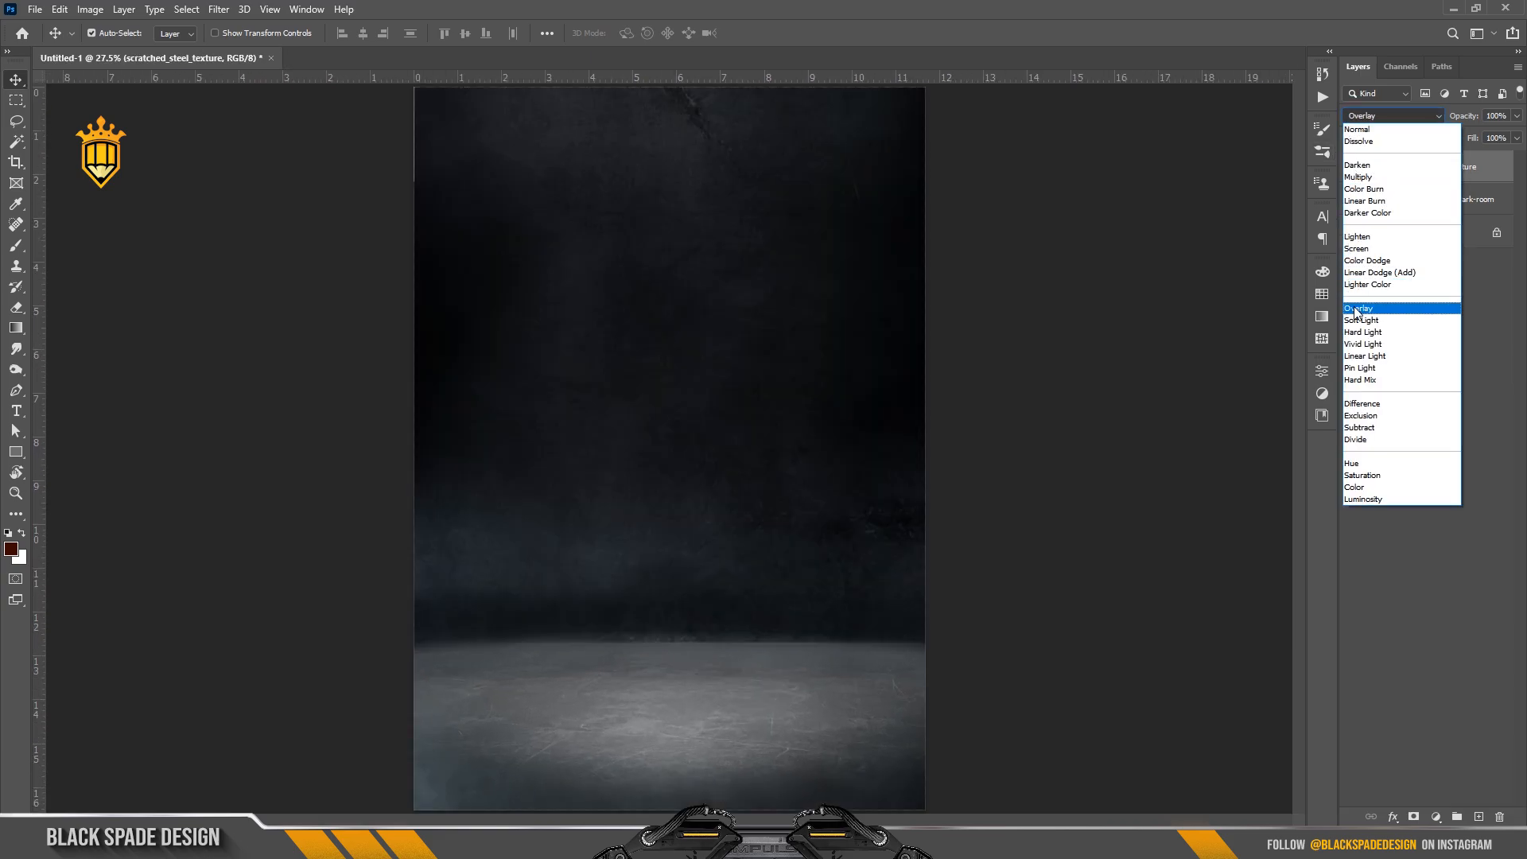
click(1355, 309)
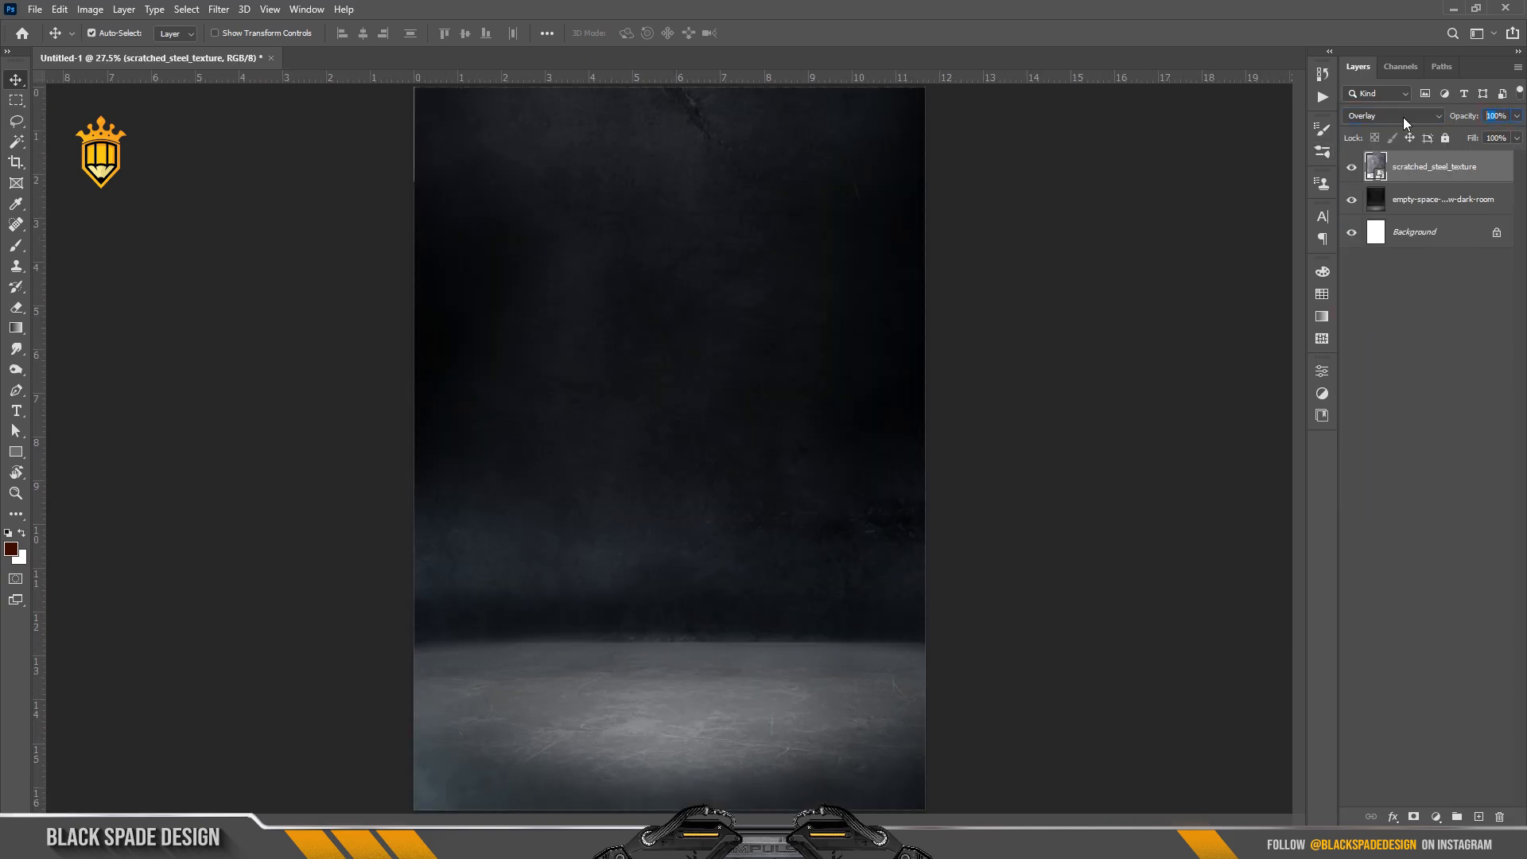
key(8)
Move the scratched steel texture straight down by about 0.25 in so it overlaps the floor's edge
scroll(718, 527, up, 3)
drag(685, 546, 710, 516)
scroll(754, 478, down, 3)
key(ctrl+t)
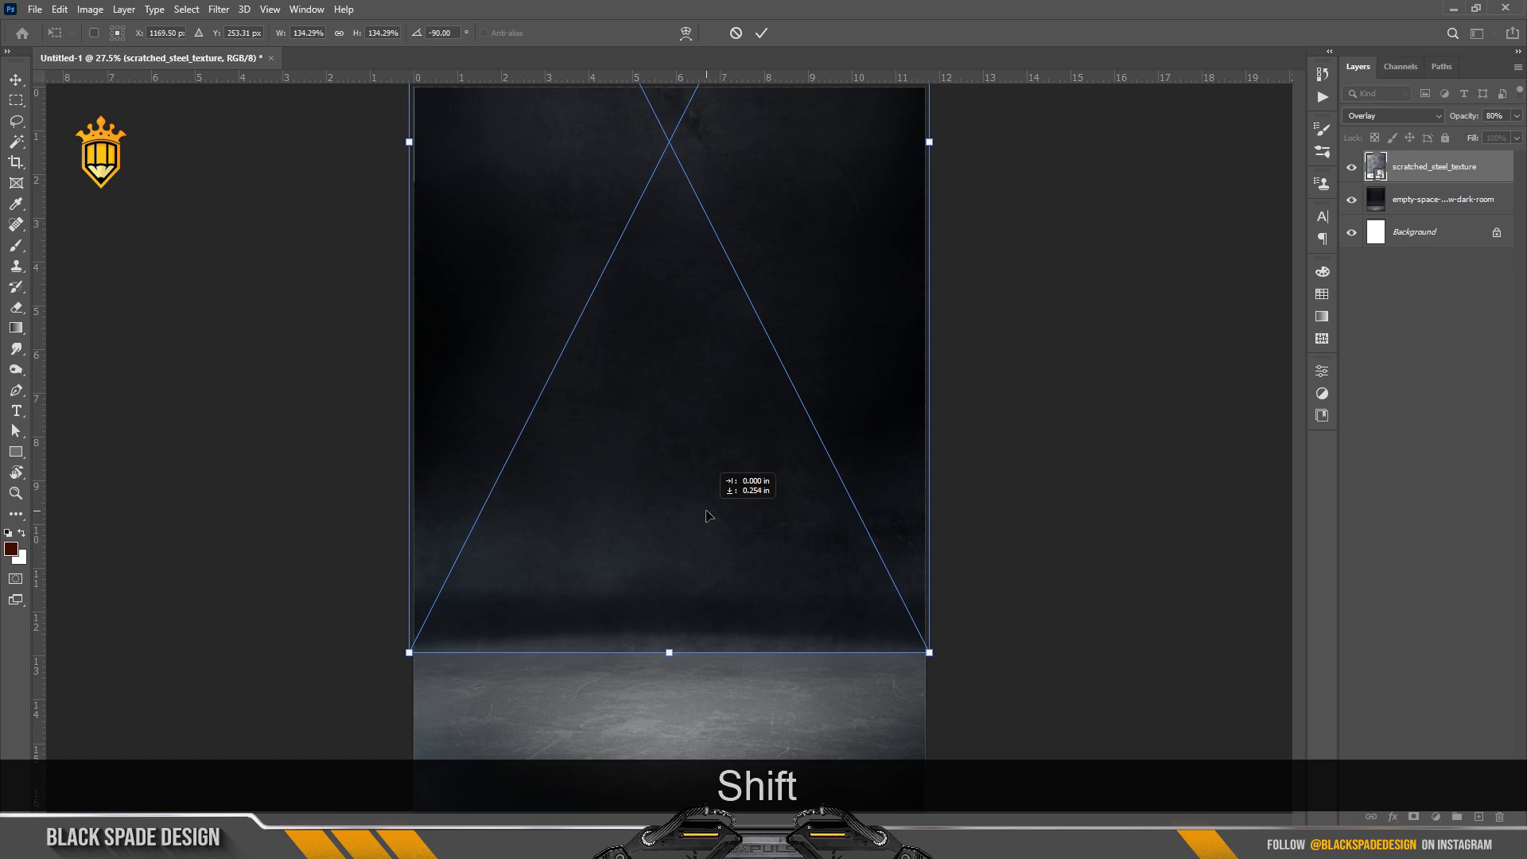
key(Return)
scroll(708, 516, down, 3)
scroll(563, 298, up, 3)
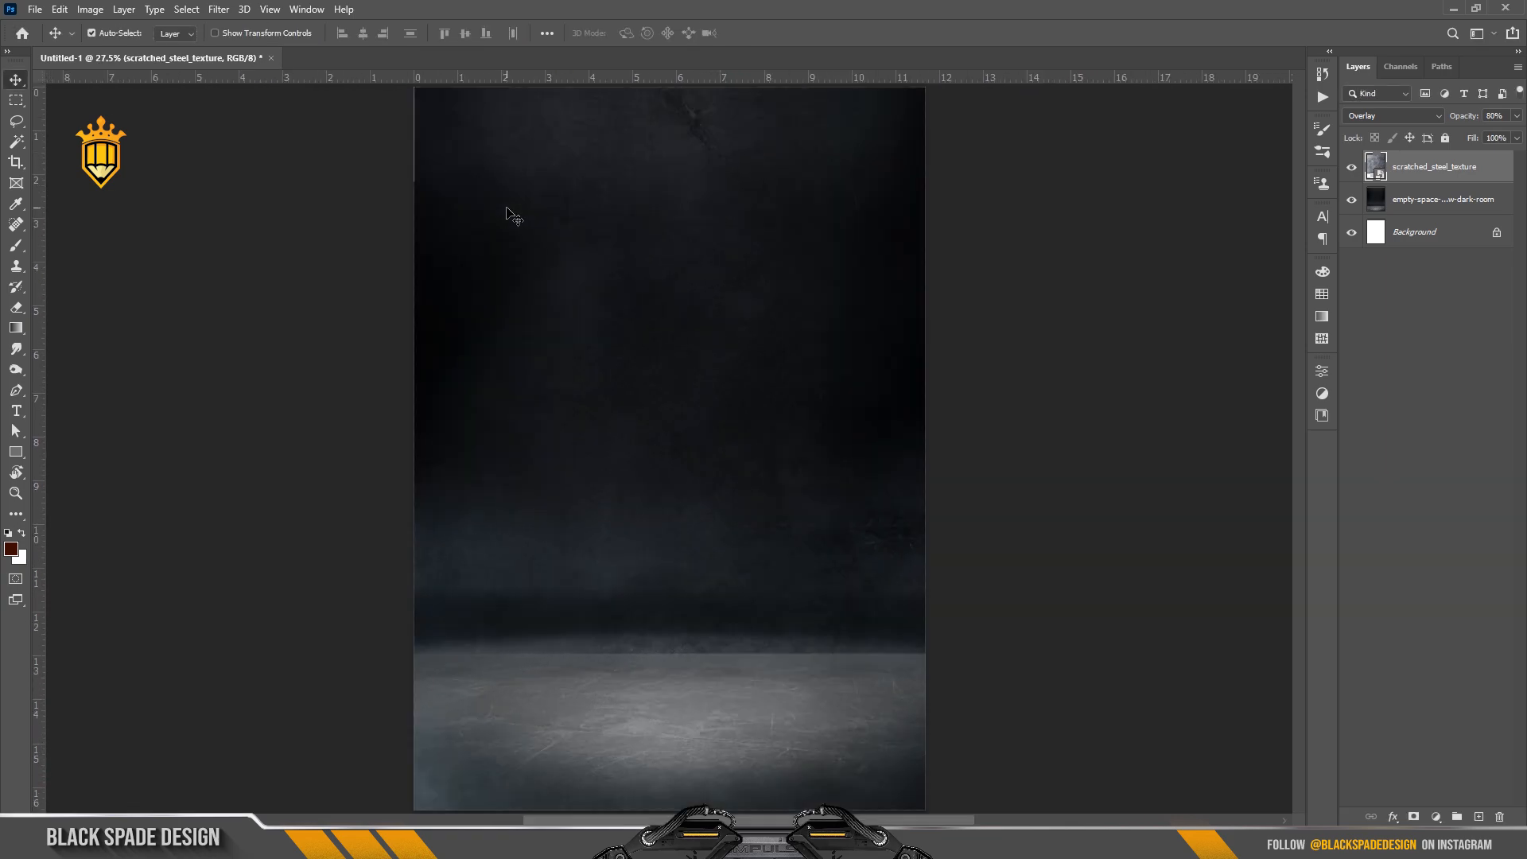
Add a layer mask to the scratched steel texture layer
scroll(506, 208, up, 3)
drag(511, 240, 608, 422)
scroll(608, 423, up, 3)
scroll(616, 432, down, 5)
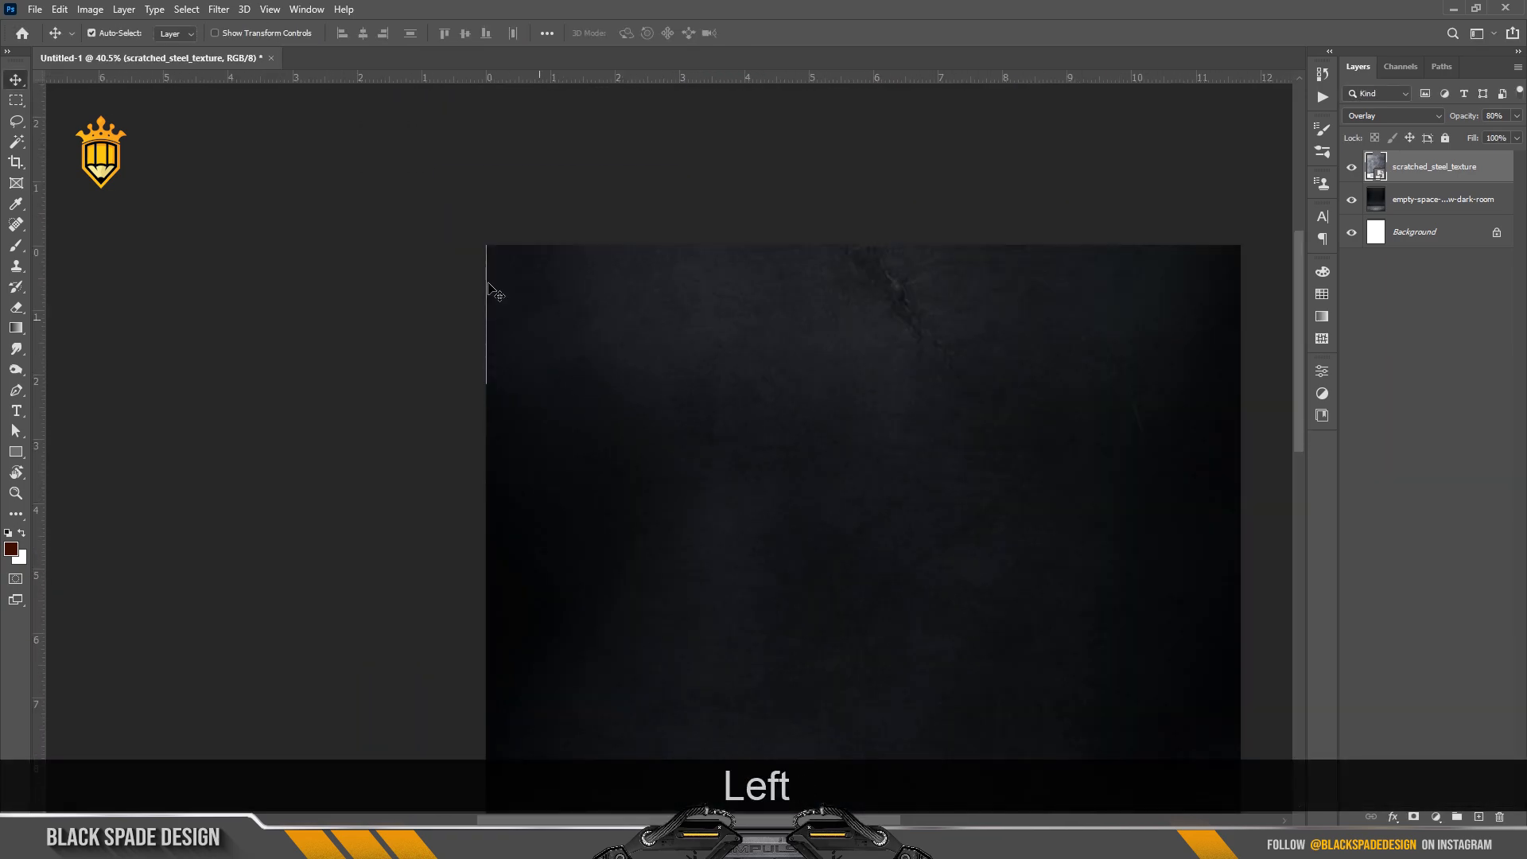
drag(811, 384, 795, 263)
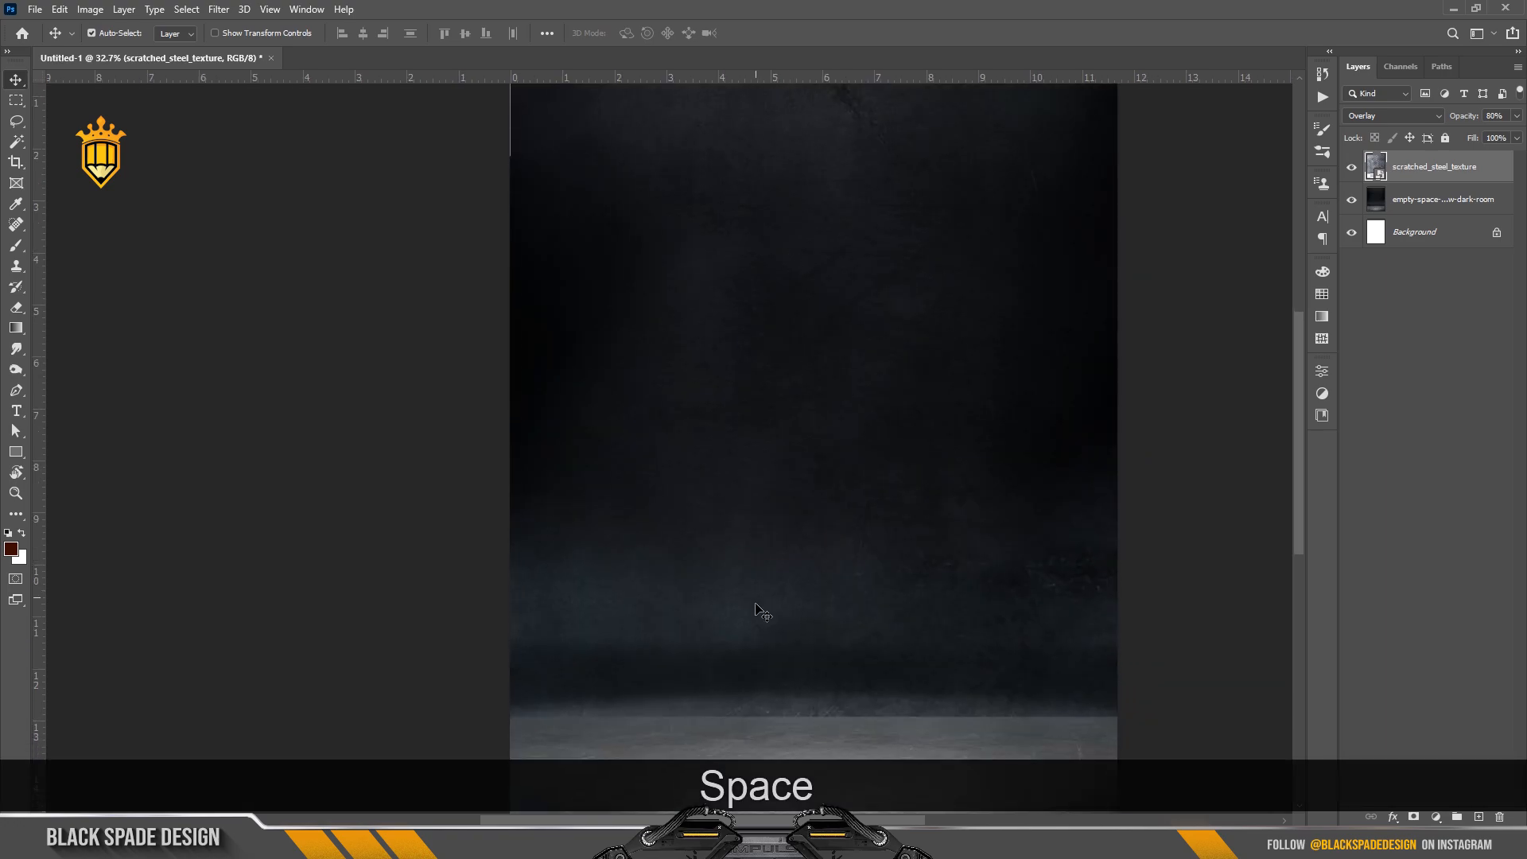
scroll(762, 612, up, 4)
drag(762, 612, 750, 441)
click(1414, 816)
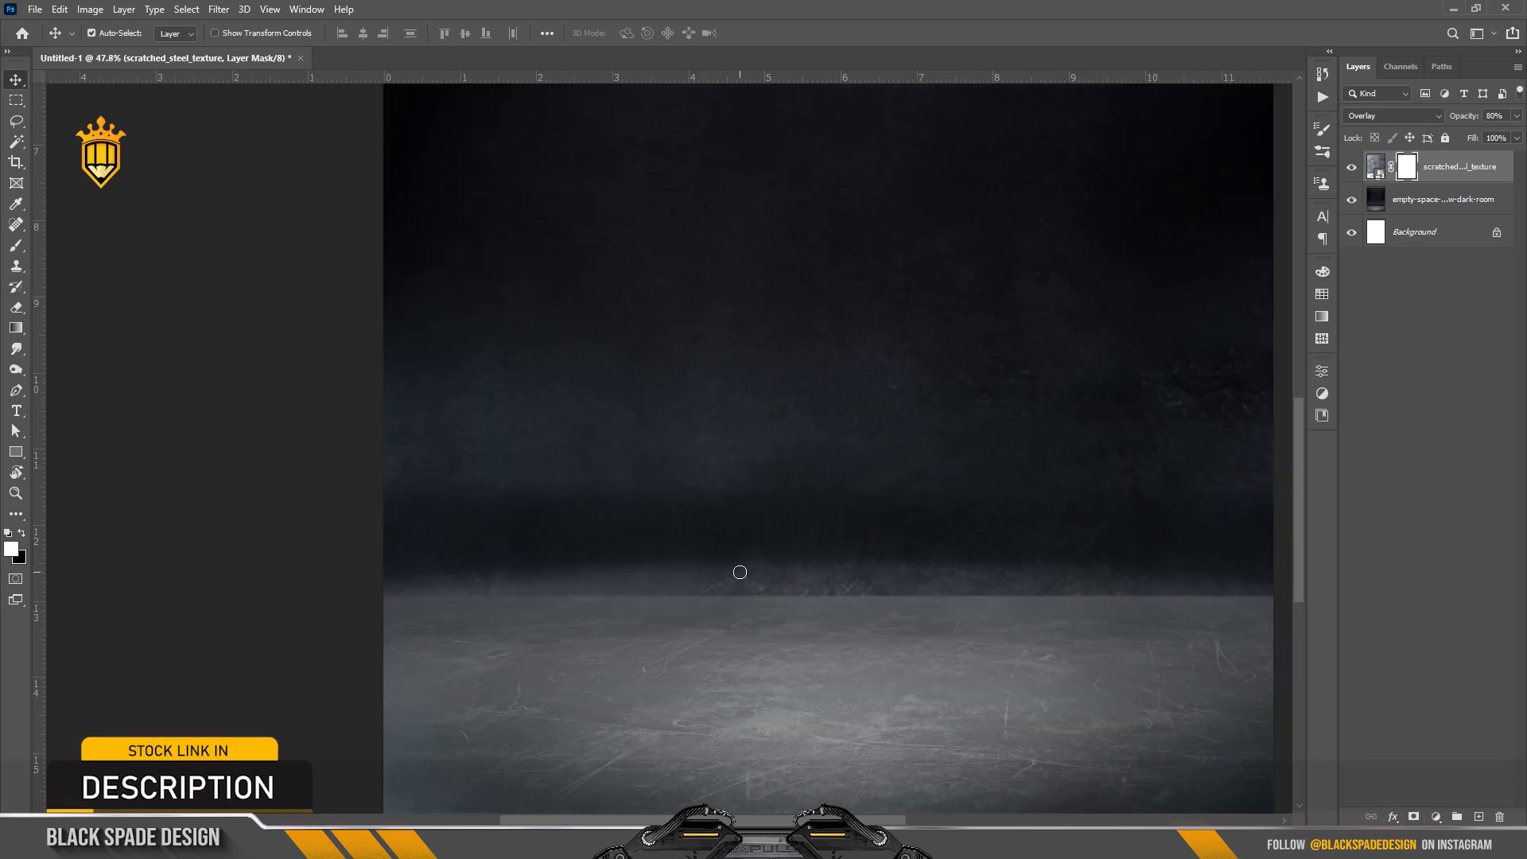
Paint black on the texture's mask along the floor line with a Soft Round brush at 400 px and 300 px
key(b)
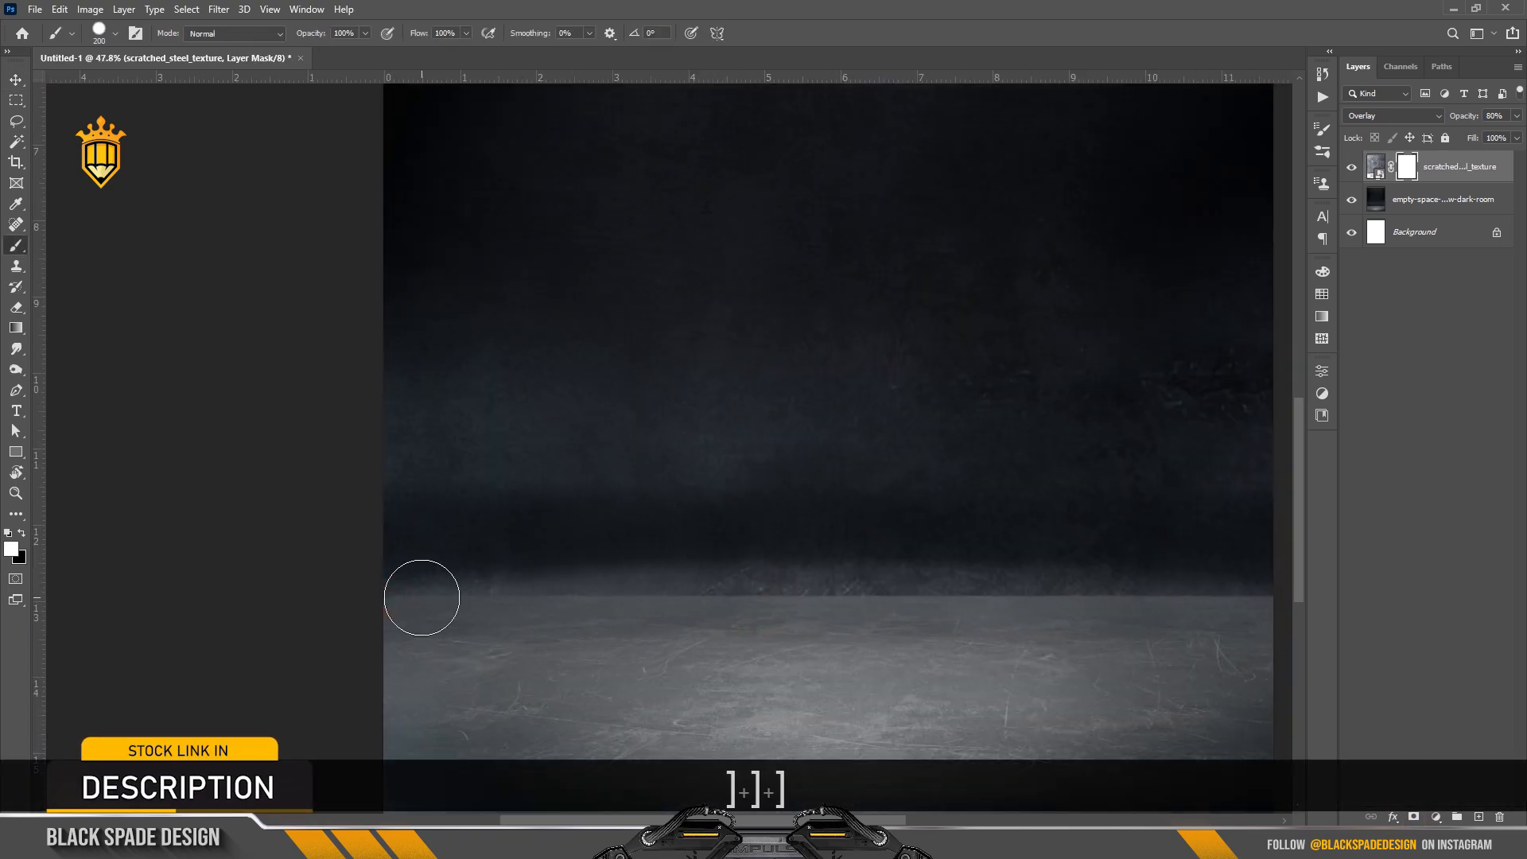
key(x)
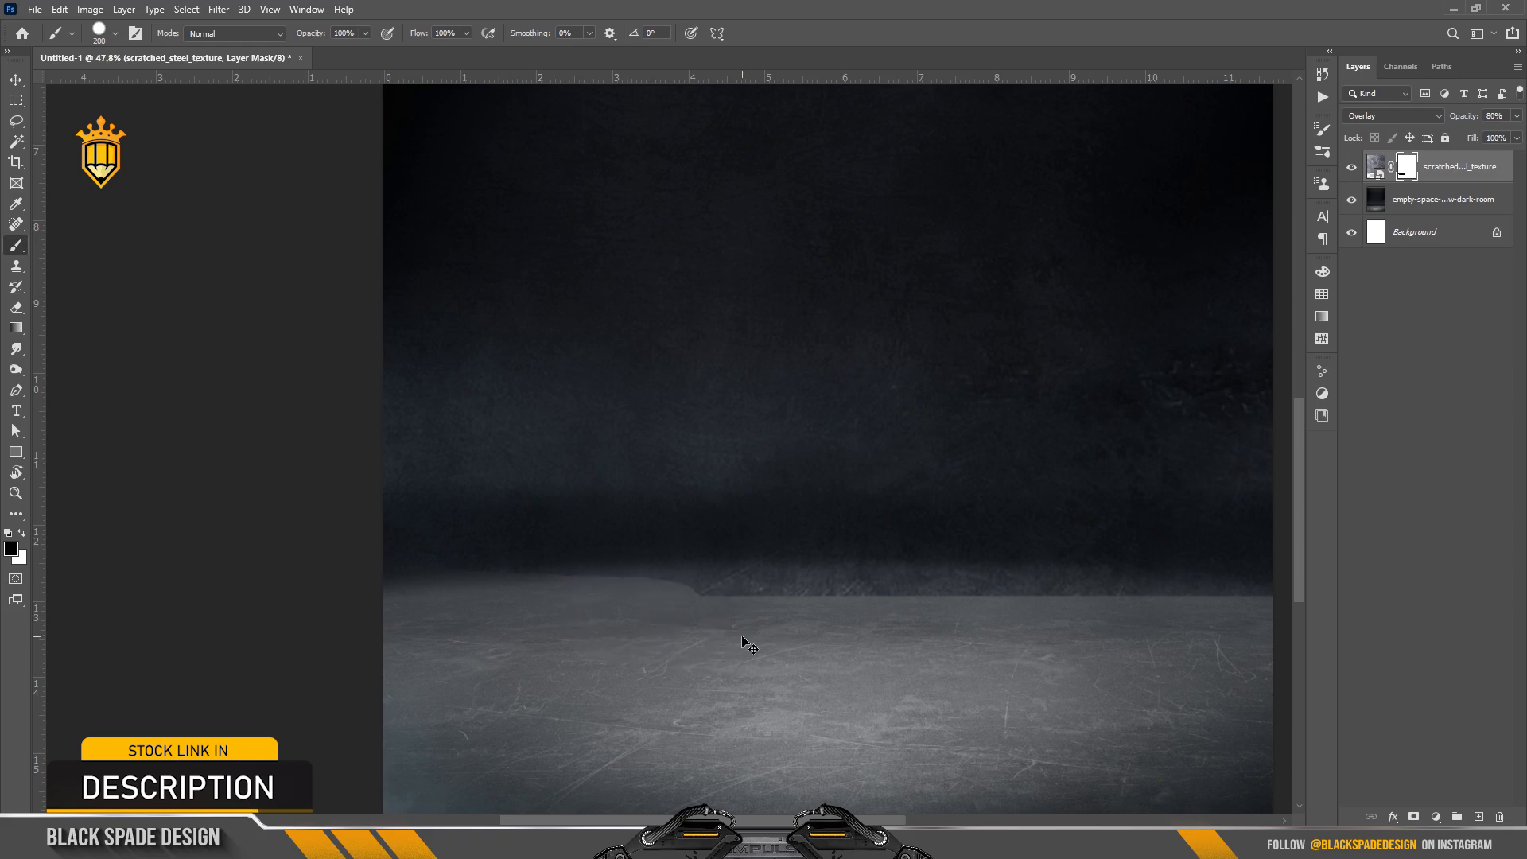
key(ctrl+z)
scroll(477, 350, down, 1)
key(space)
key(bracketright)
key(bracketright)
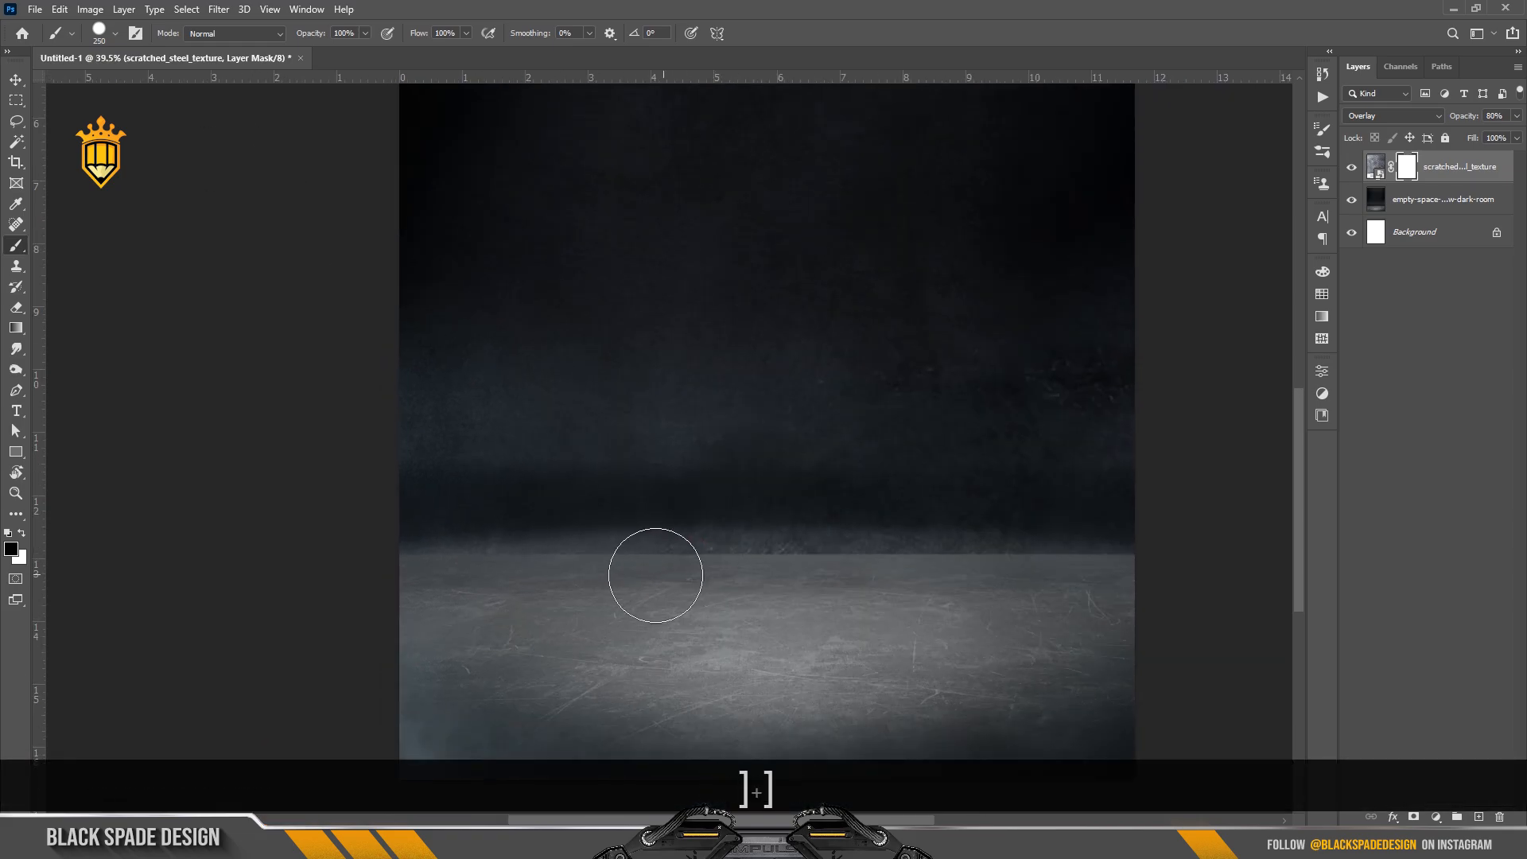
click(114, 35)
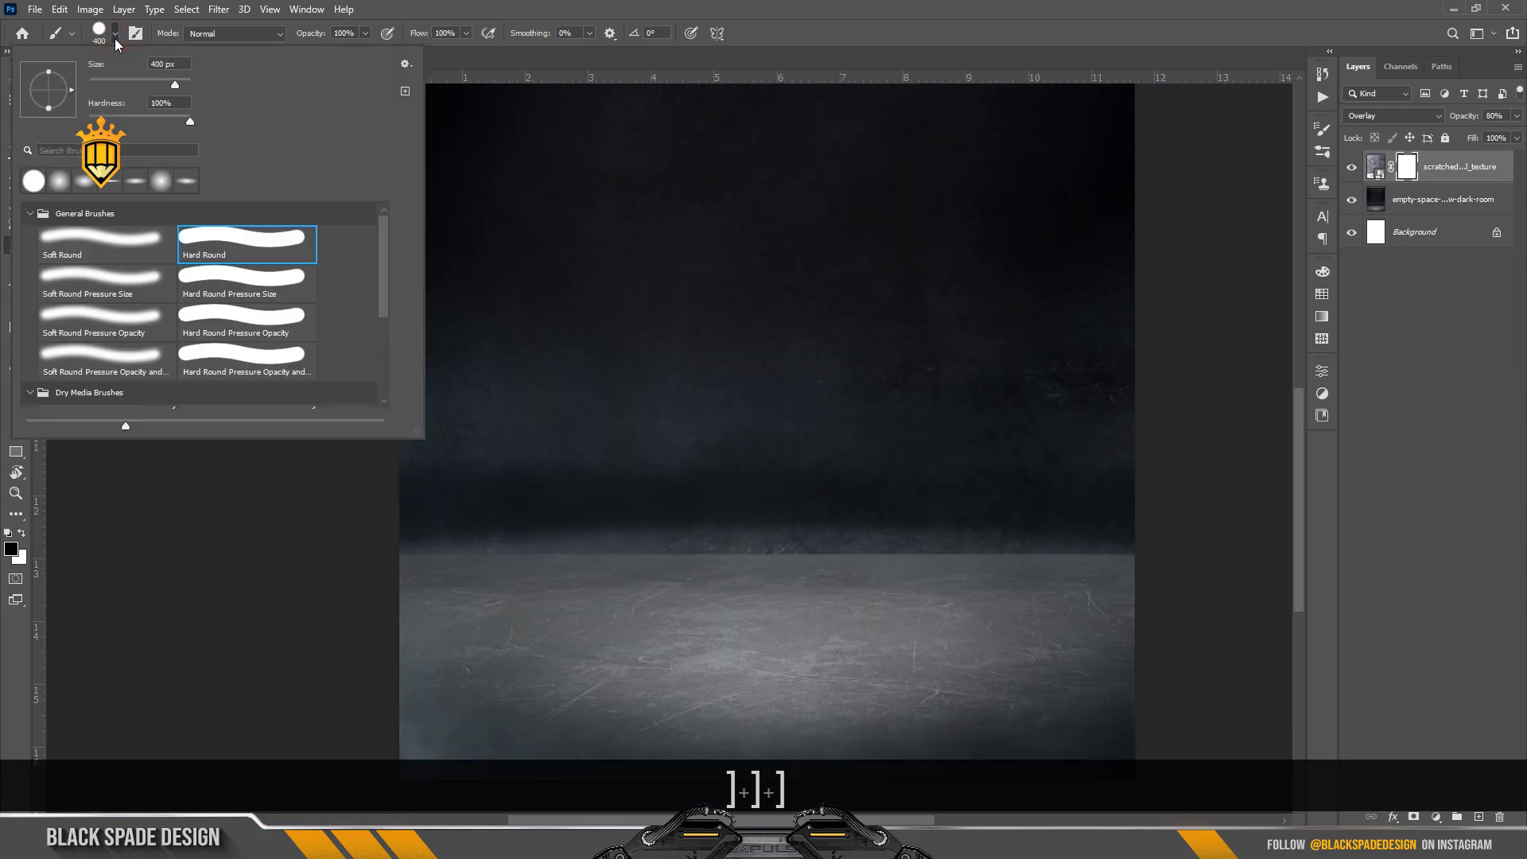
click(123, 238)
click(331, 555)
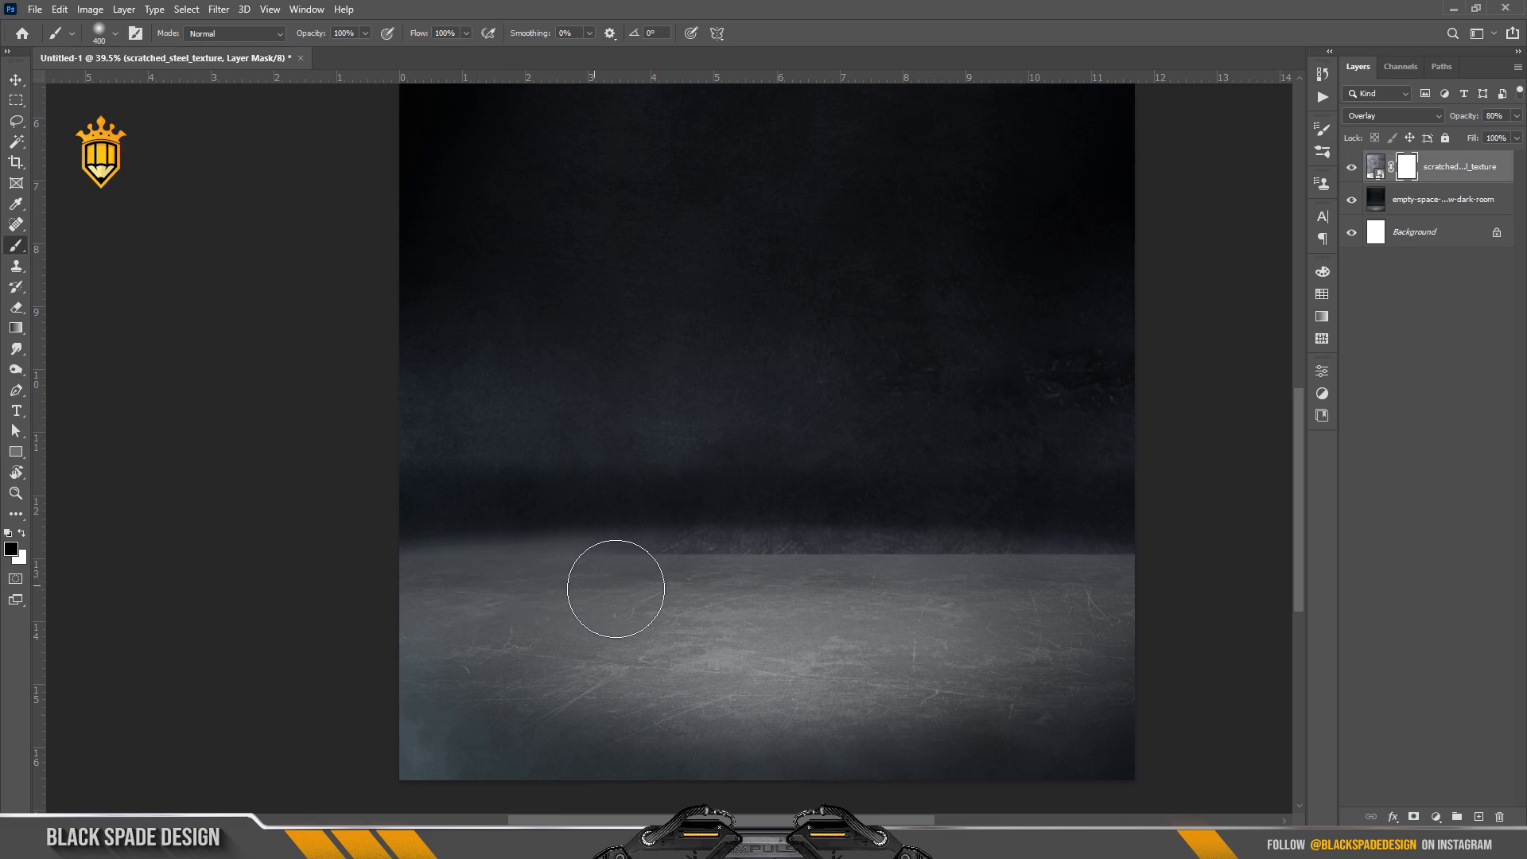
drag(817, 589, 1127, 588)
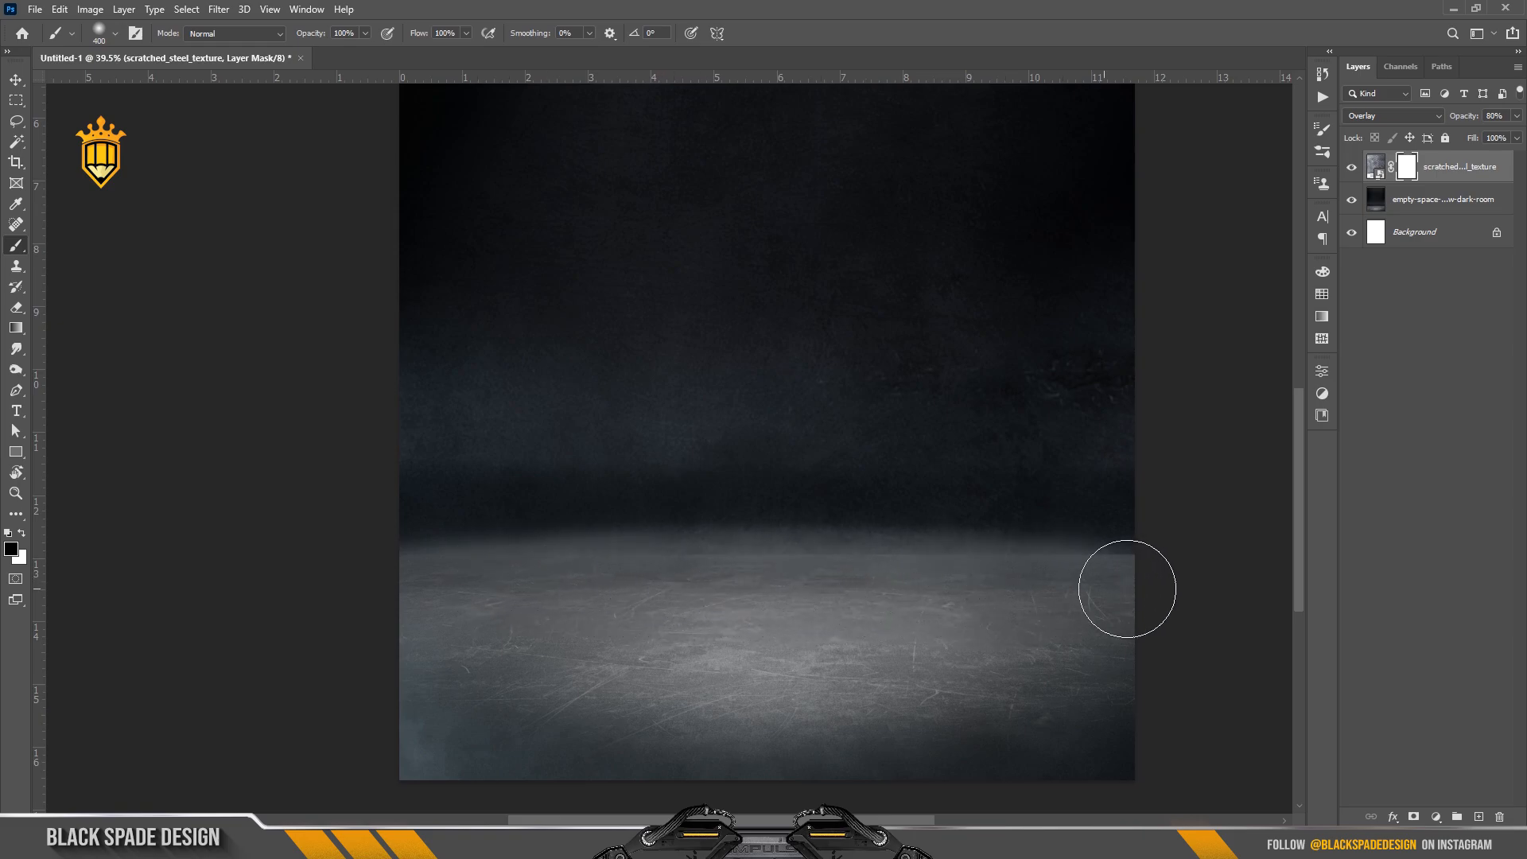
key(bracketleft)
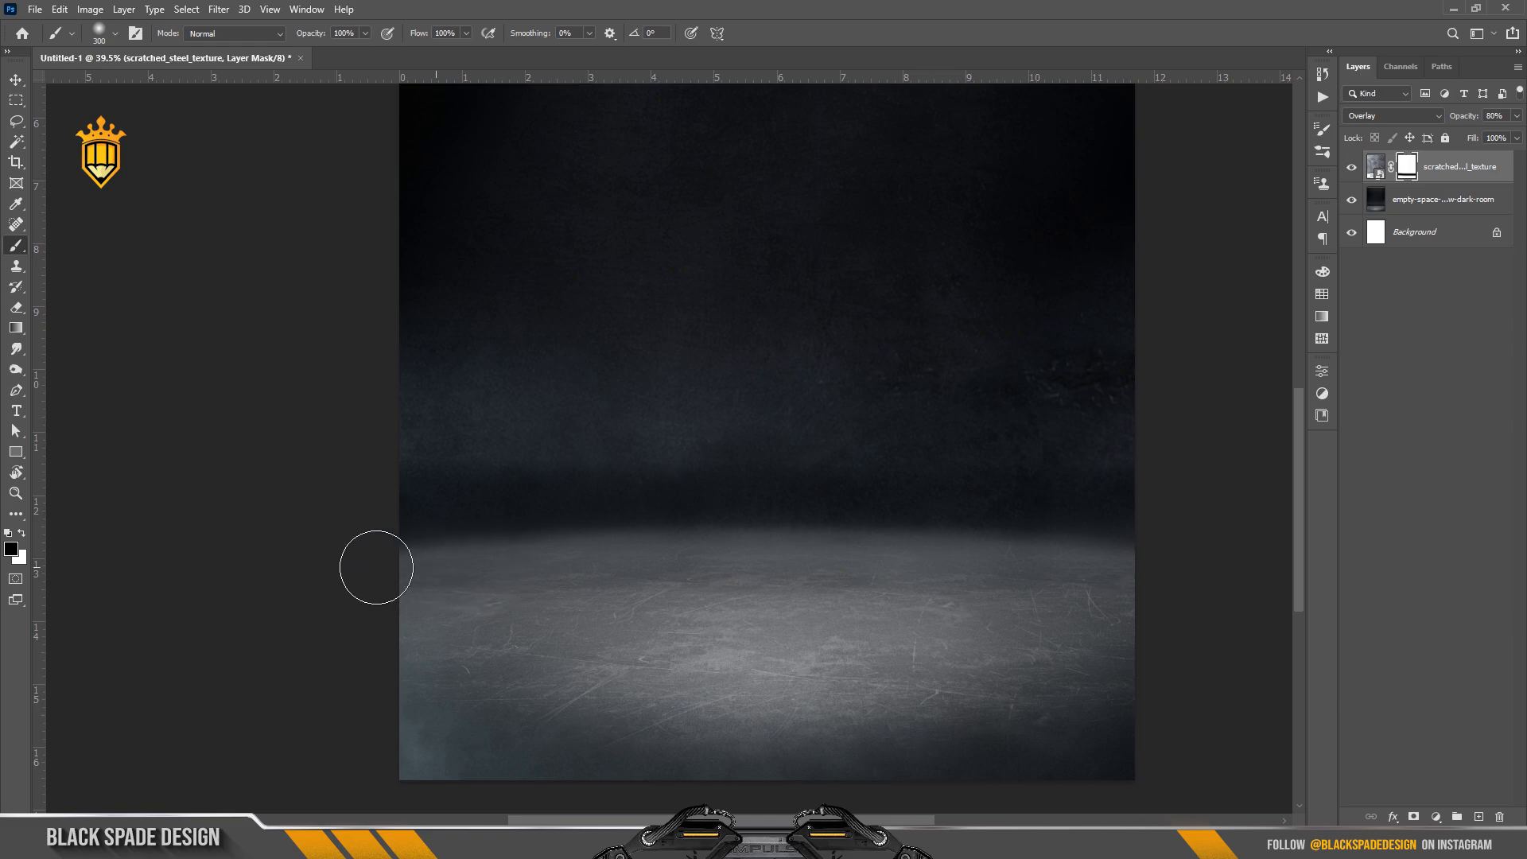
Examine the whole background to check how the wall texture blends into the floor
scroll(374, 541, down, 5)
scroll(557, 509, up, 2)
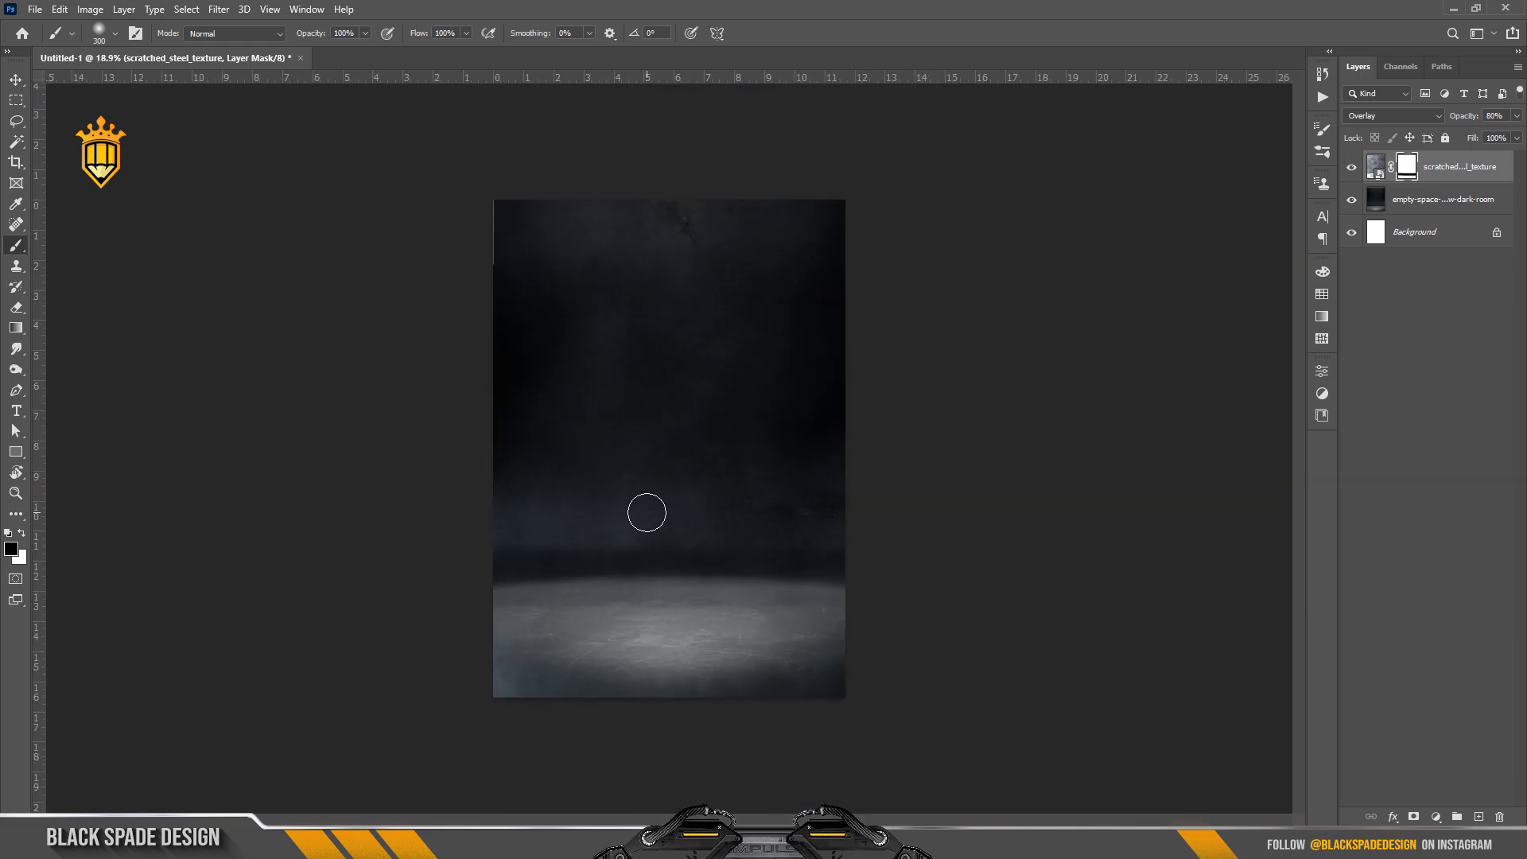
key(v)
scroll(643, 501, down, 1)
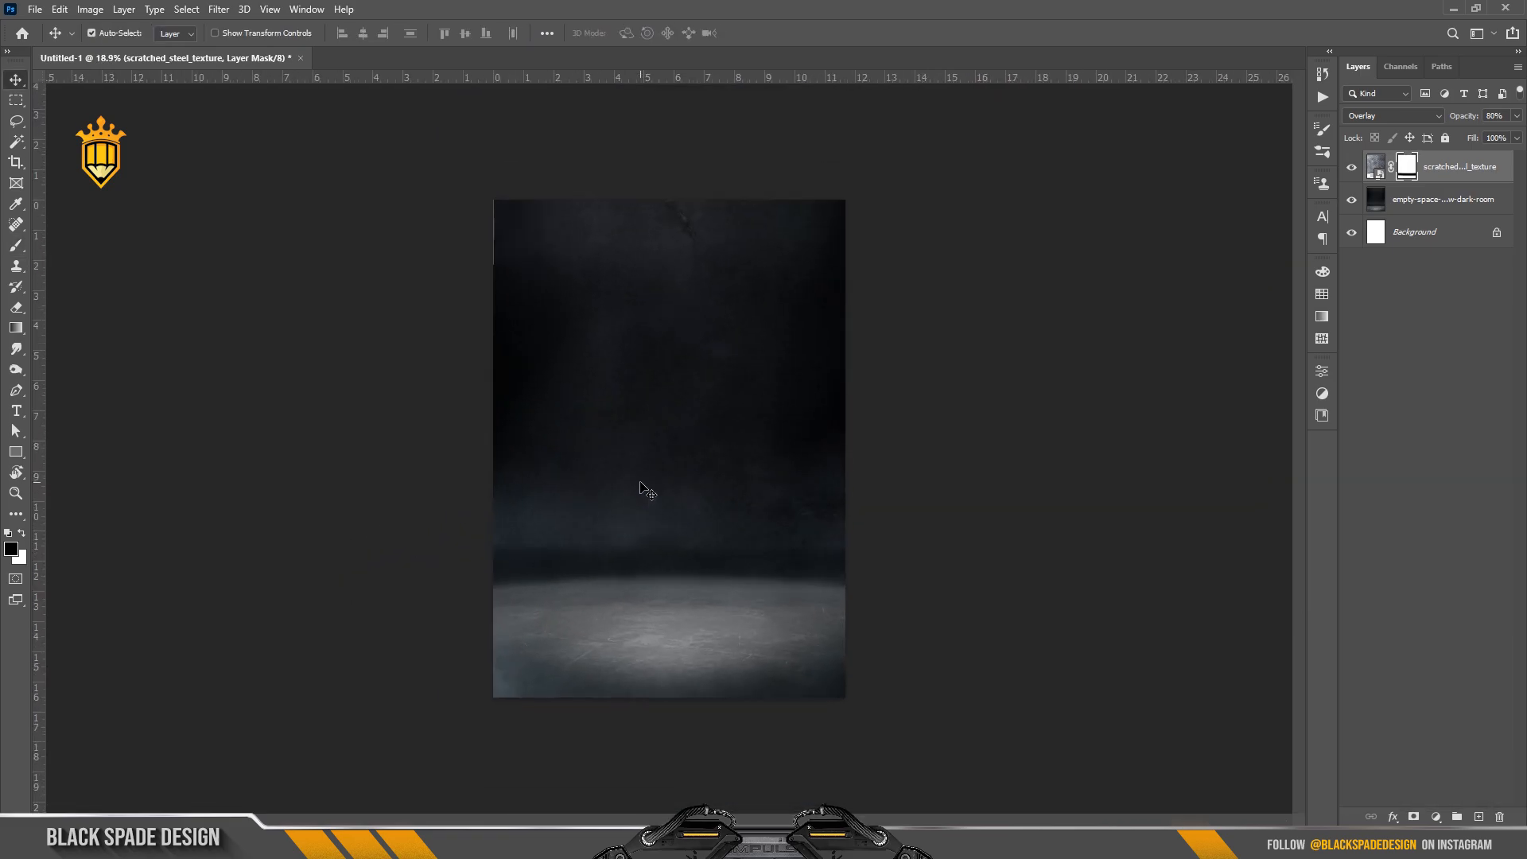
scroll(633, 474, up, 4)
key(space)
click(622, 487)
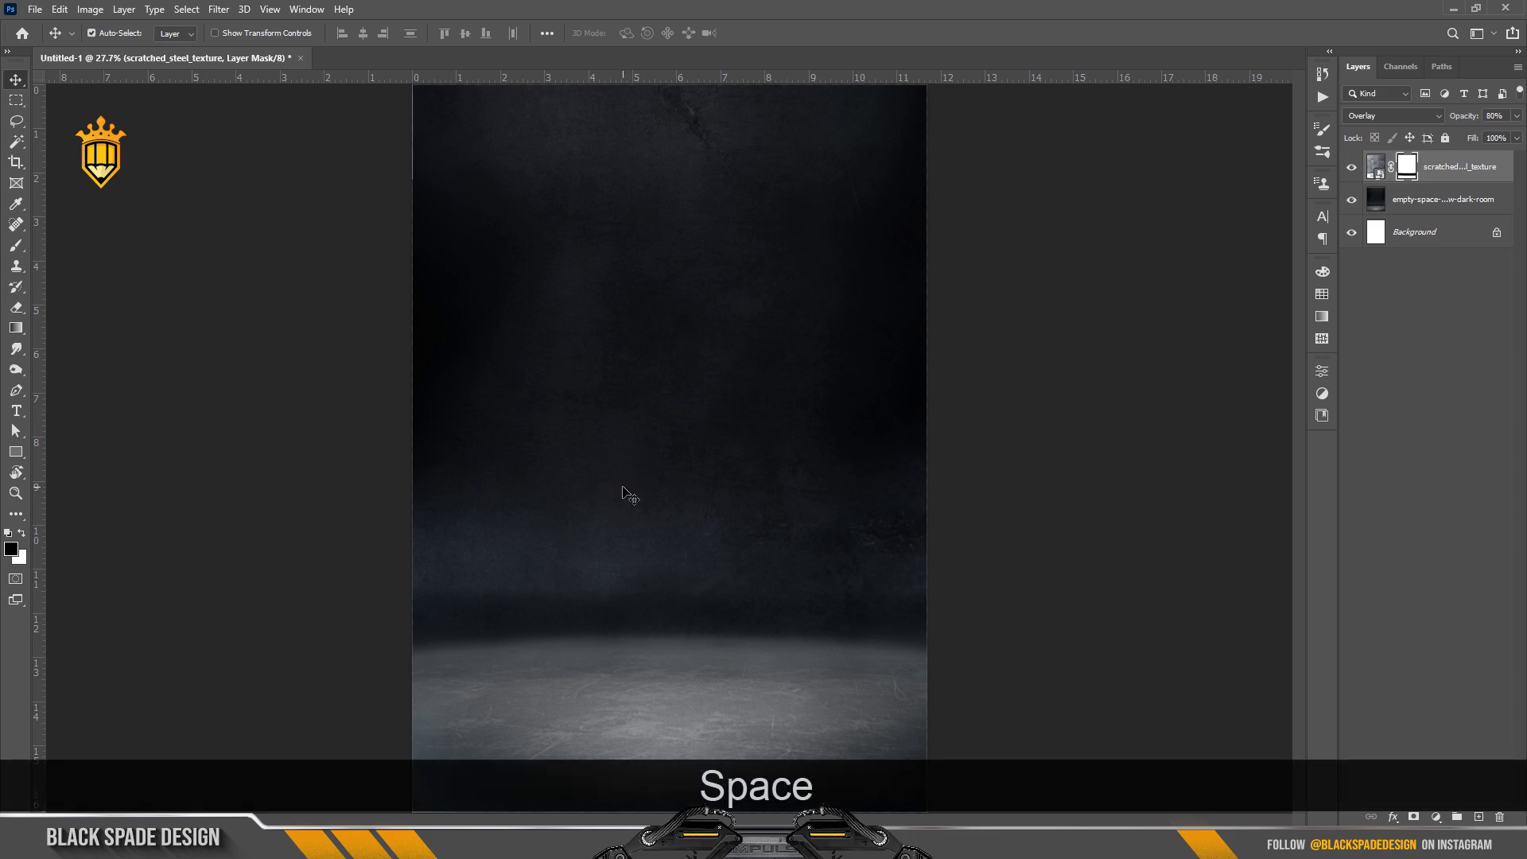
scroll(623, 485, down, 3)
scroll(683, 358, up, 2)
key(space)
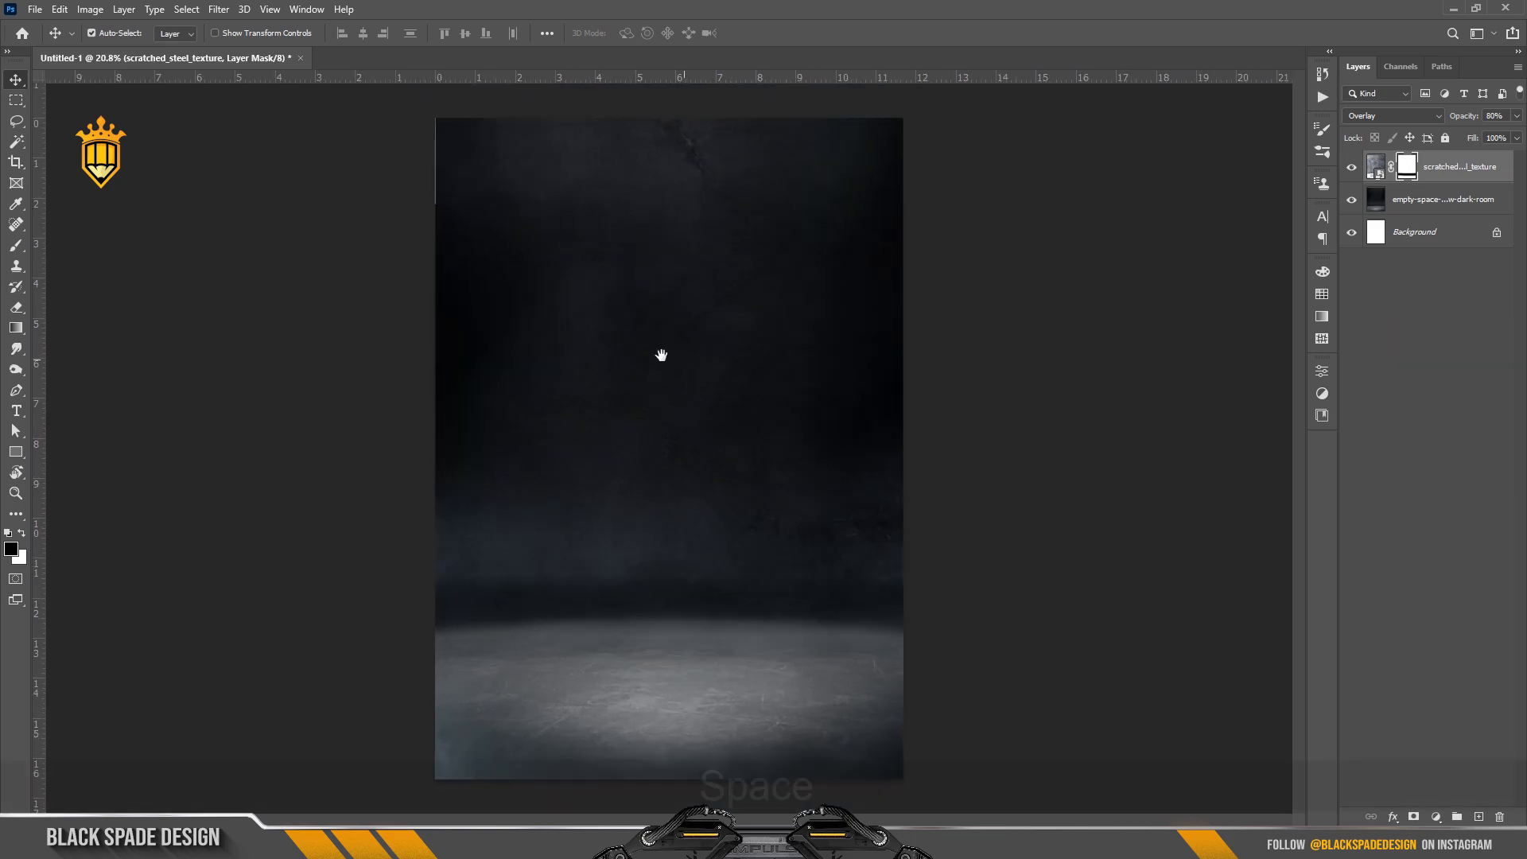
click(618, 397)
Draw a tall black rectangle about 2.99 by 7.92 in with no stroke, and move it to stand centred on the floor
right_click(23, 452)
click(102, 446)
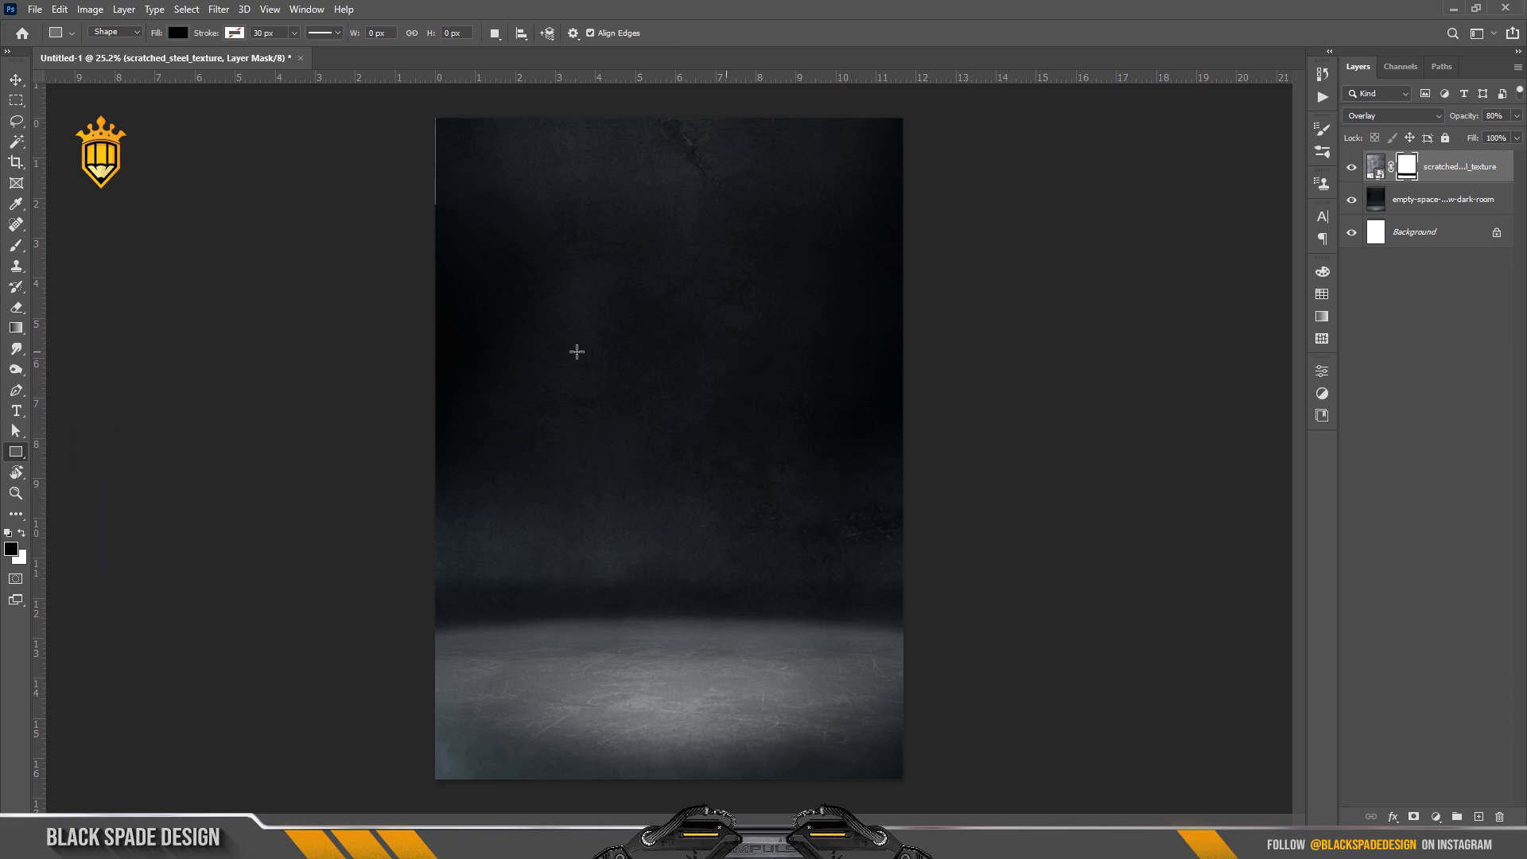
drag(703, 598, 733, 681)
scroll(671, 603, down, 1)
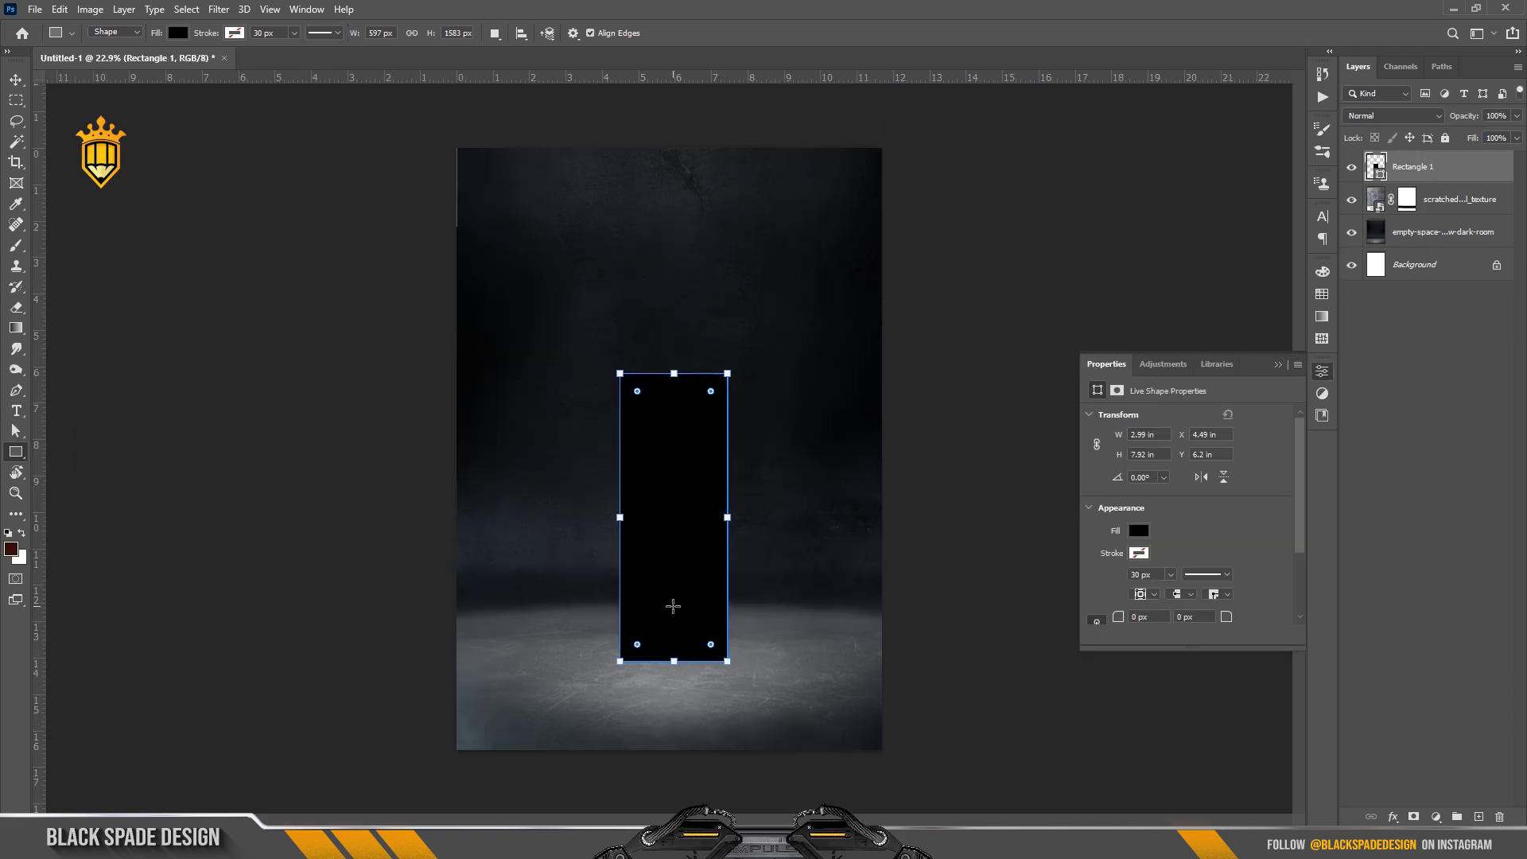
key(v)
drag(668, 580, 670, 561)
scroll(669, 497, up, 1)
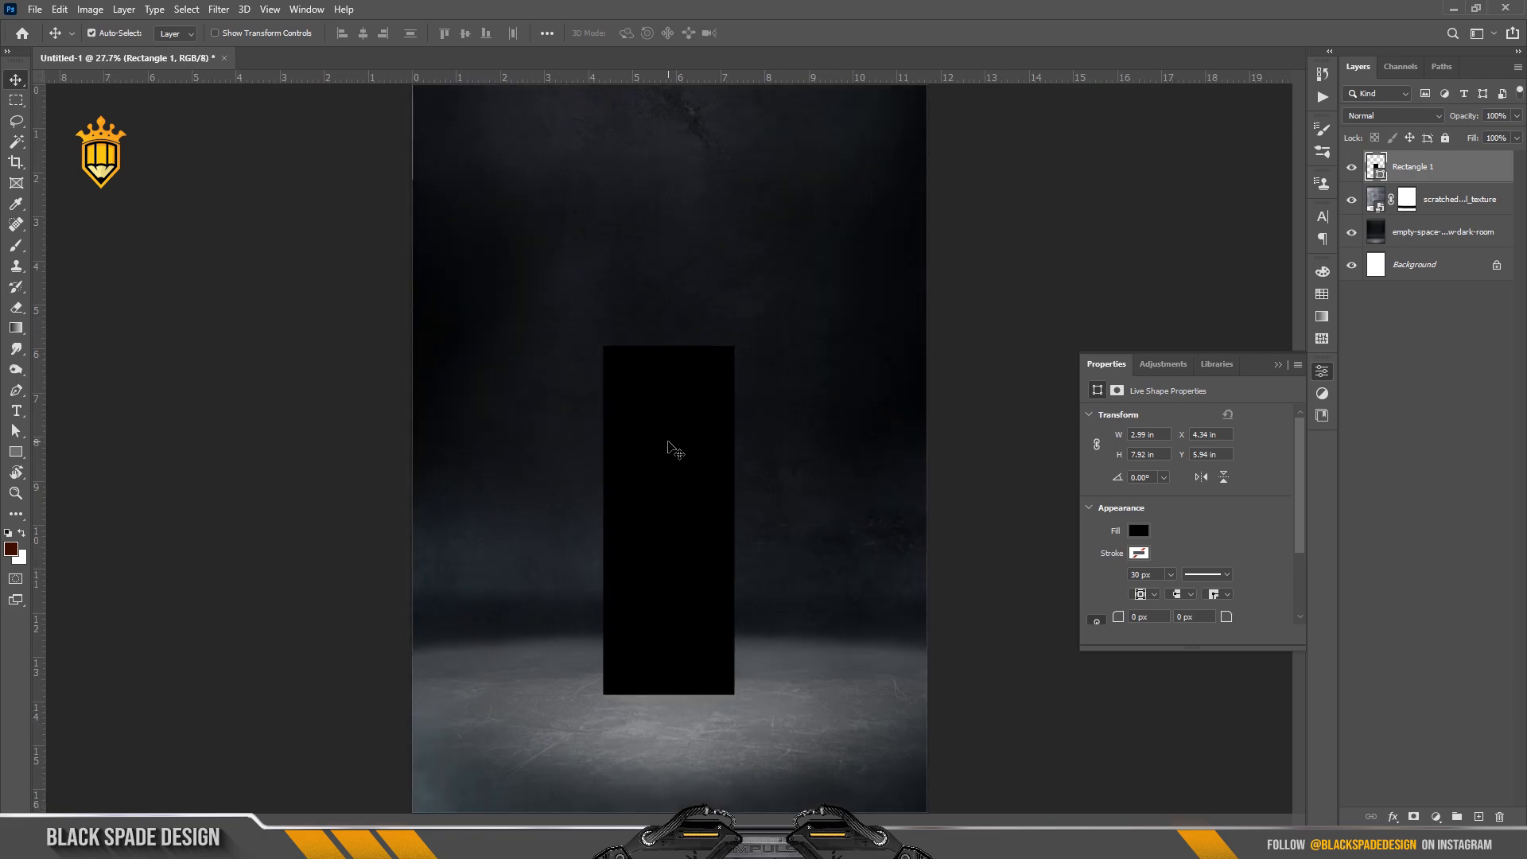
Resize the black rectangle to 95% width and about 102.45% height, extending it upward from its base
key(ctrl+t)
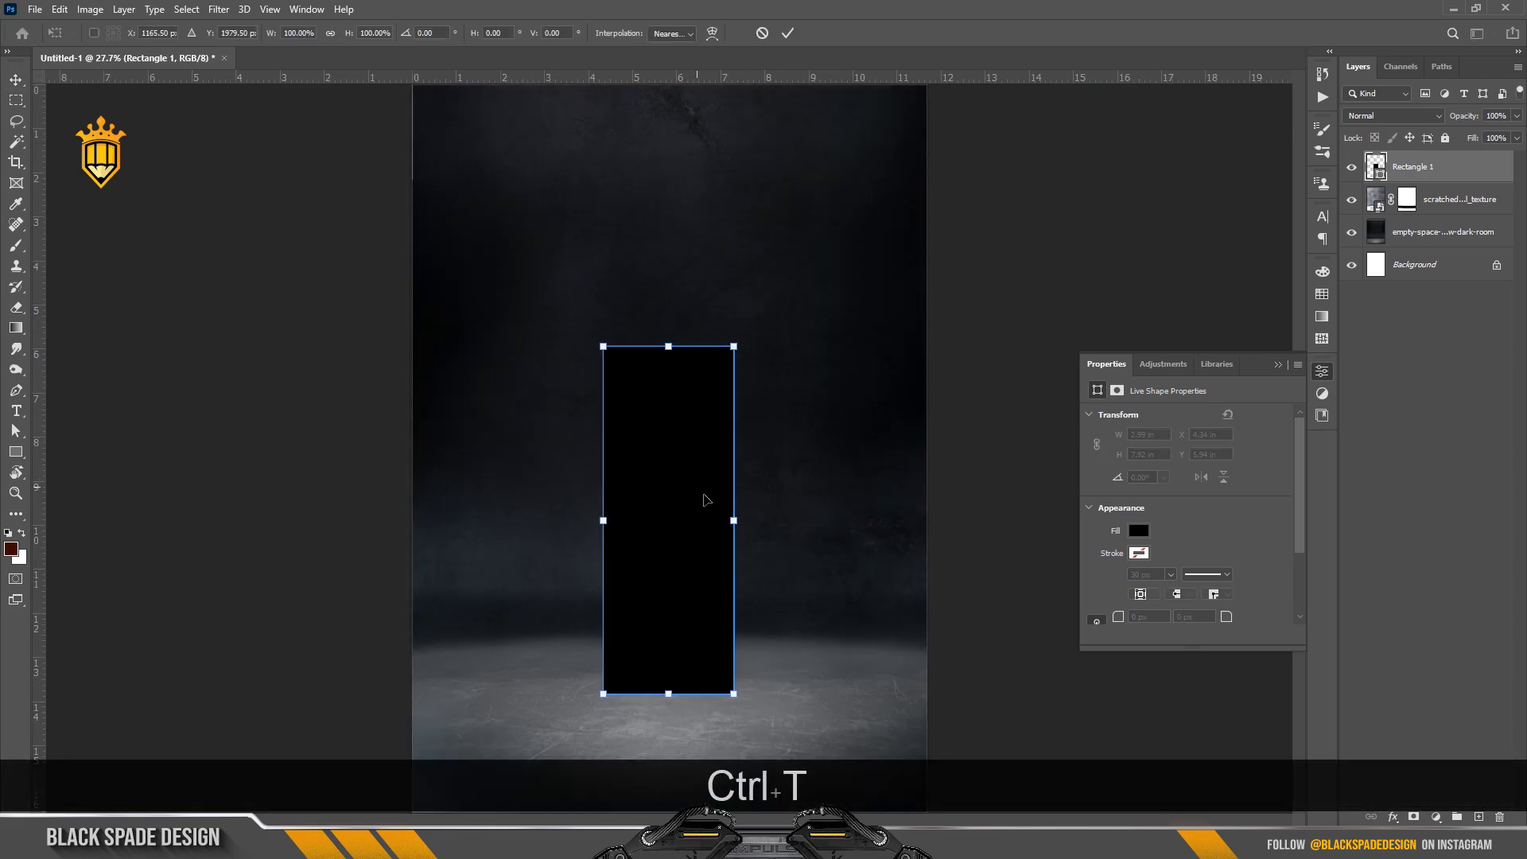
scroll(705, 501, up, 1)
drag(748, 524, 743, 525)
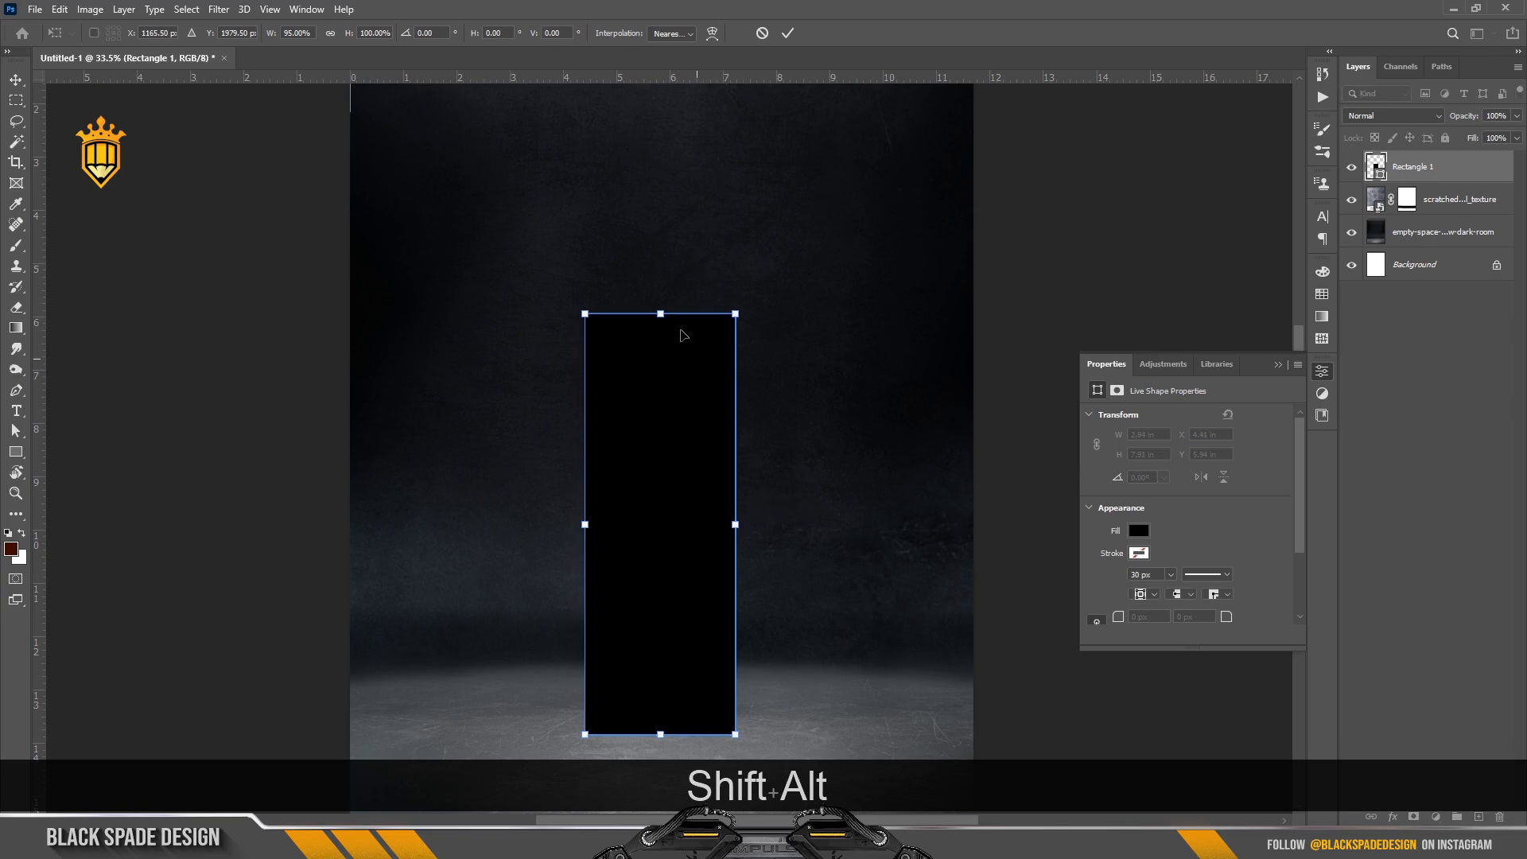
drag(660, 313, 655, 303)
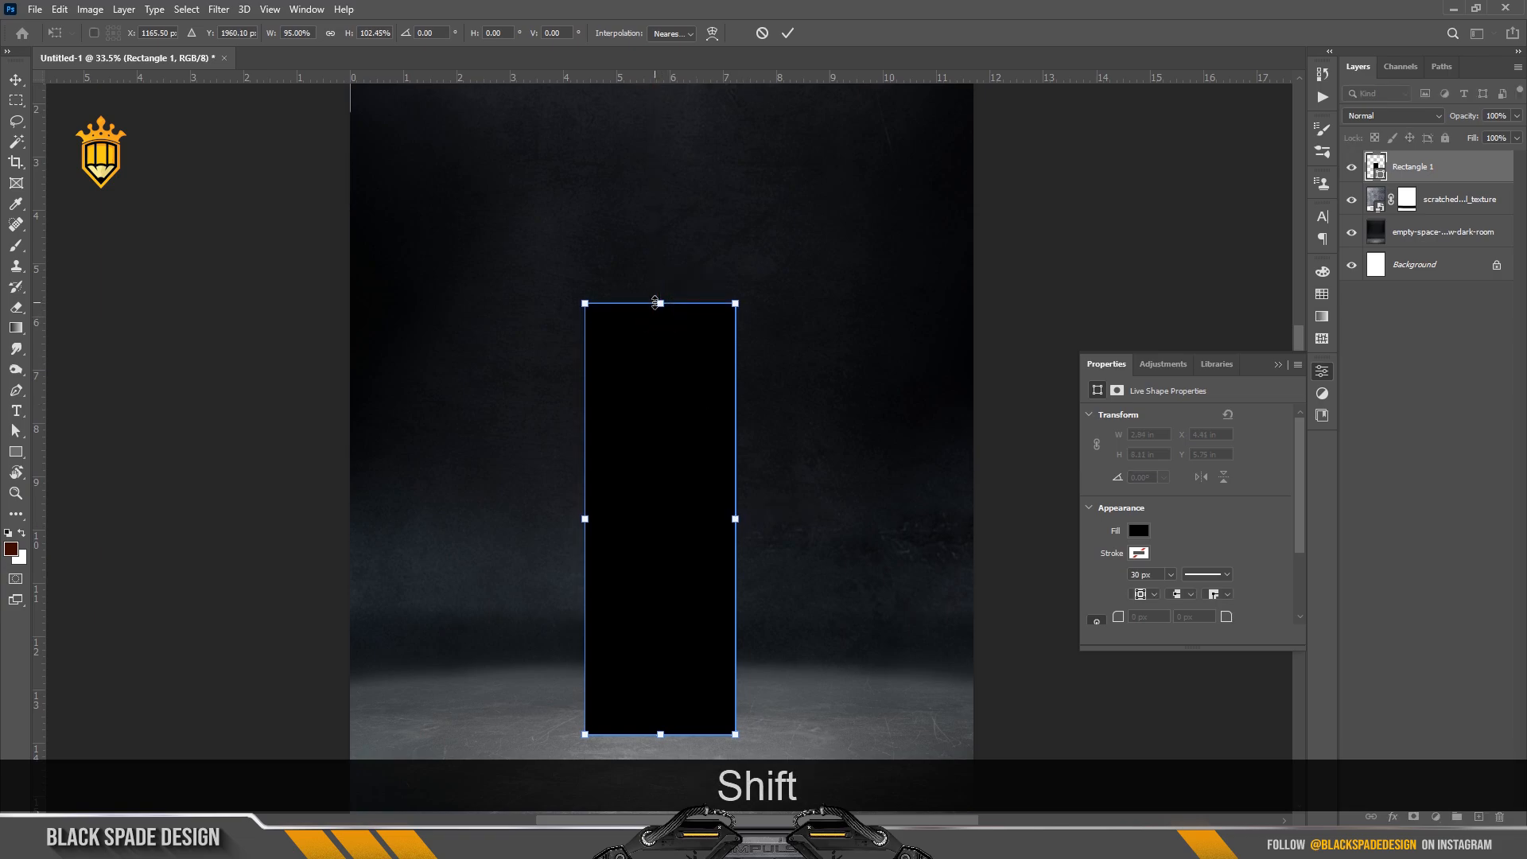
Warp the rectangle with the Arch preset at a bend of about -17% so its ends curve downward like a cylinder
click(711, 33)
click(370, 32)
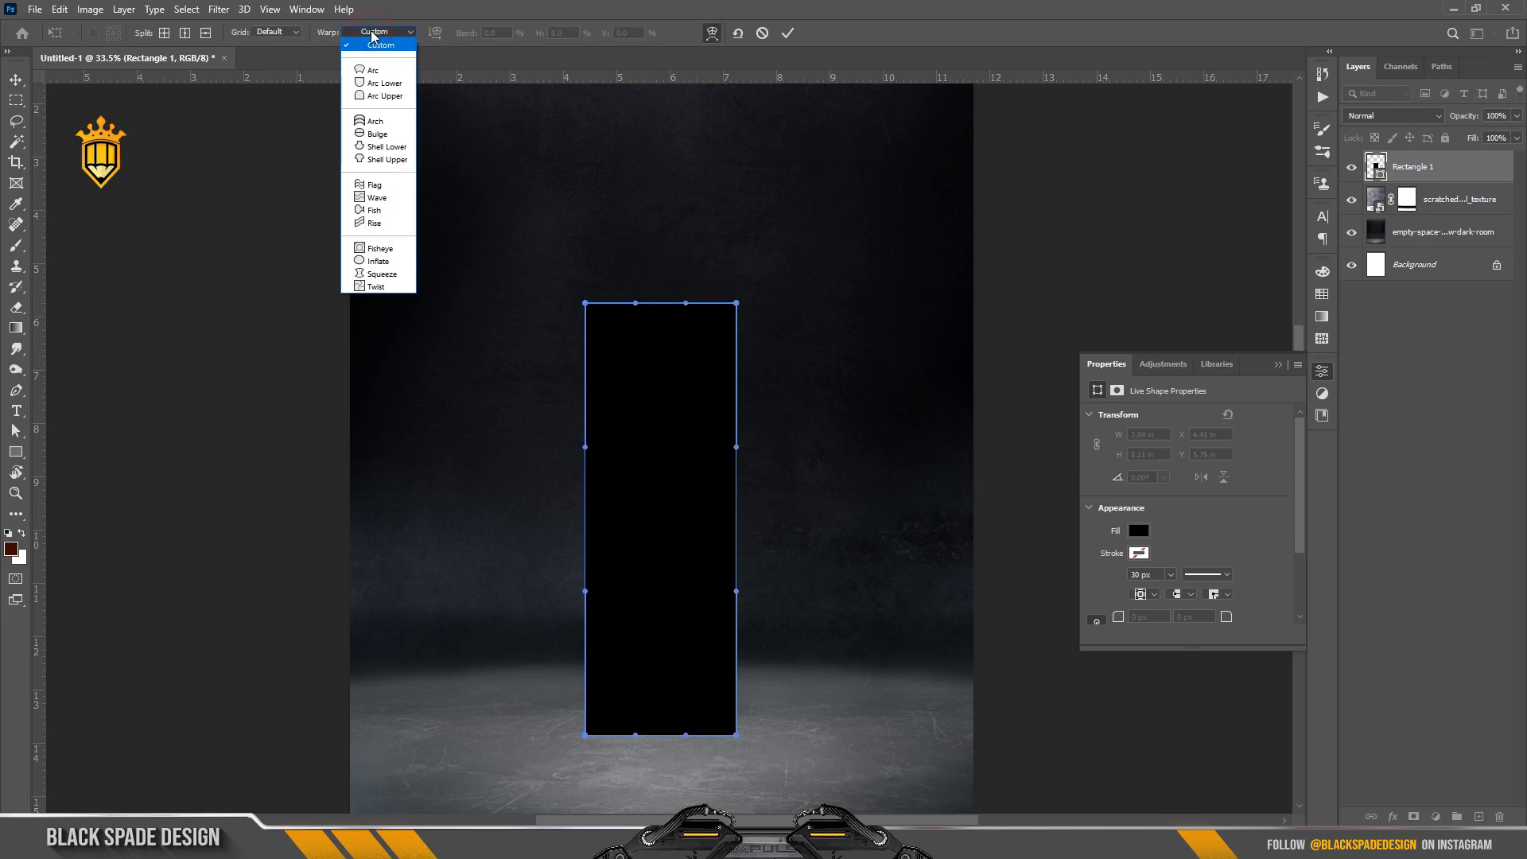
click(372, 121)
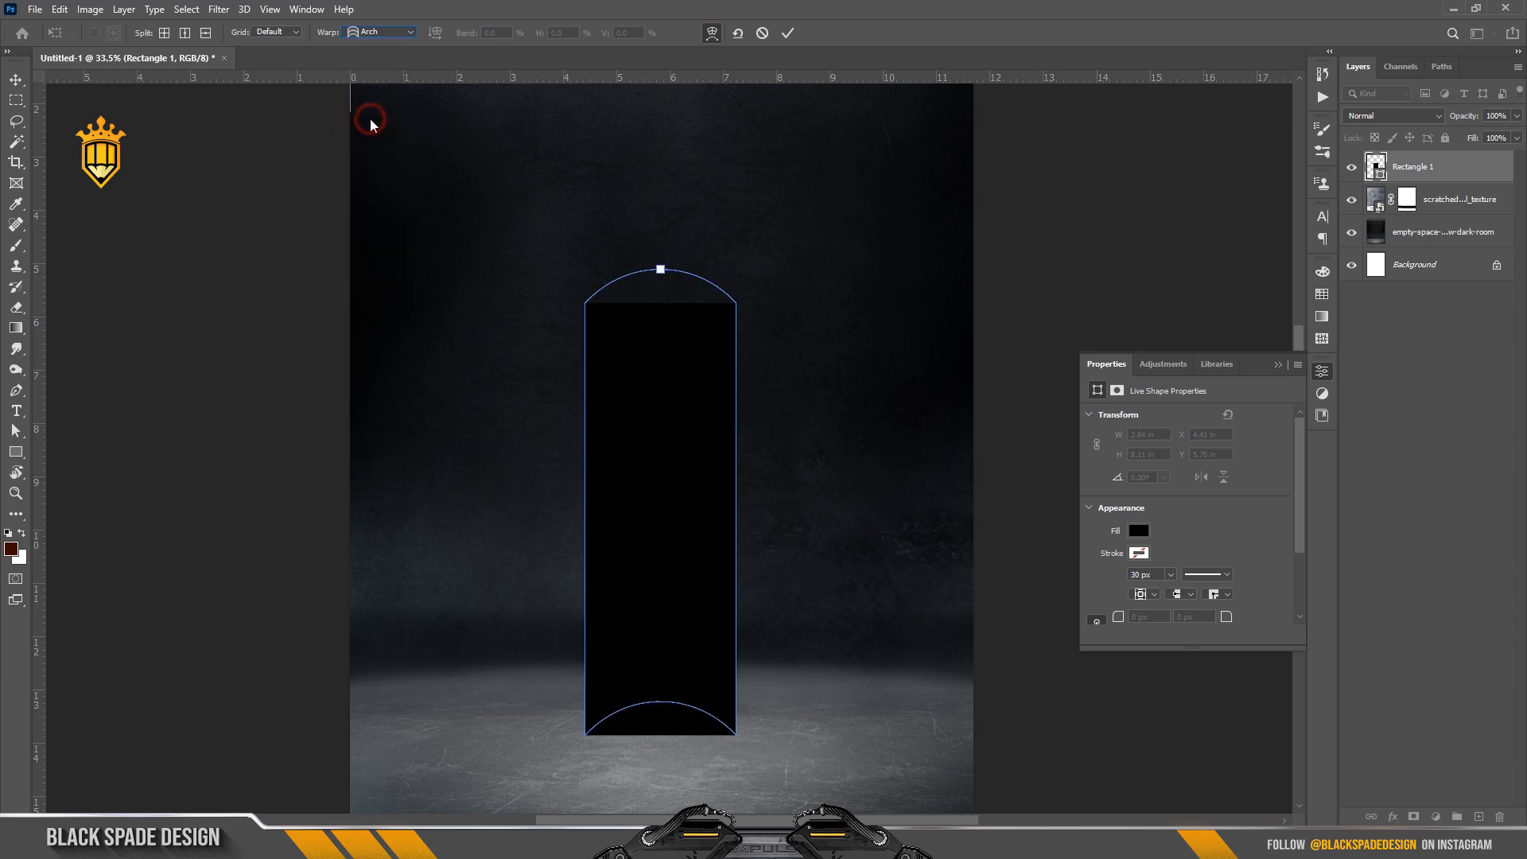
drag(469, 34, 121, 68)
drag(463, 35, 315, 52)
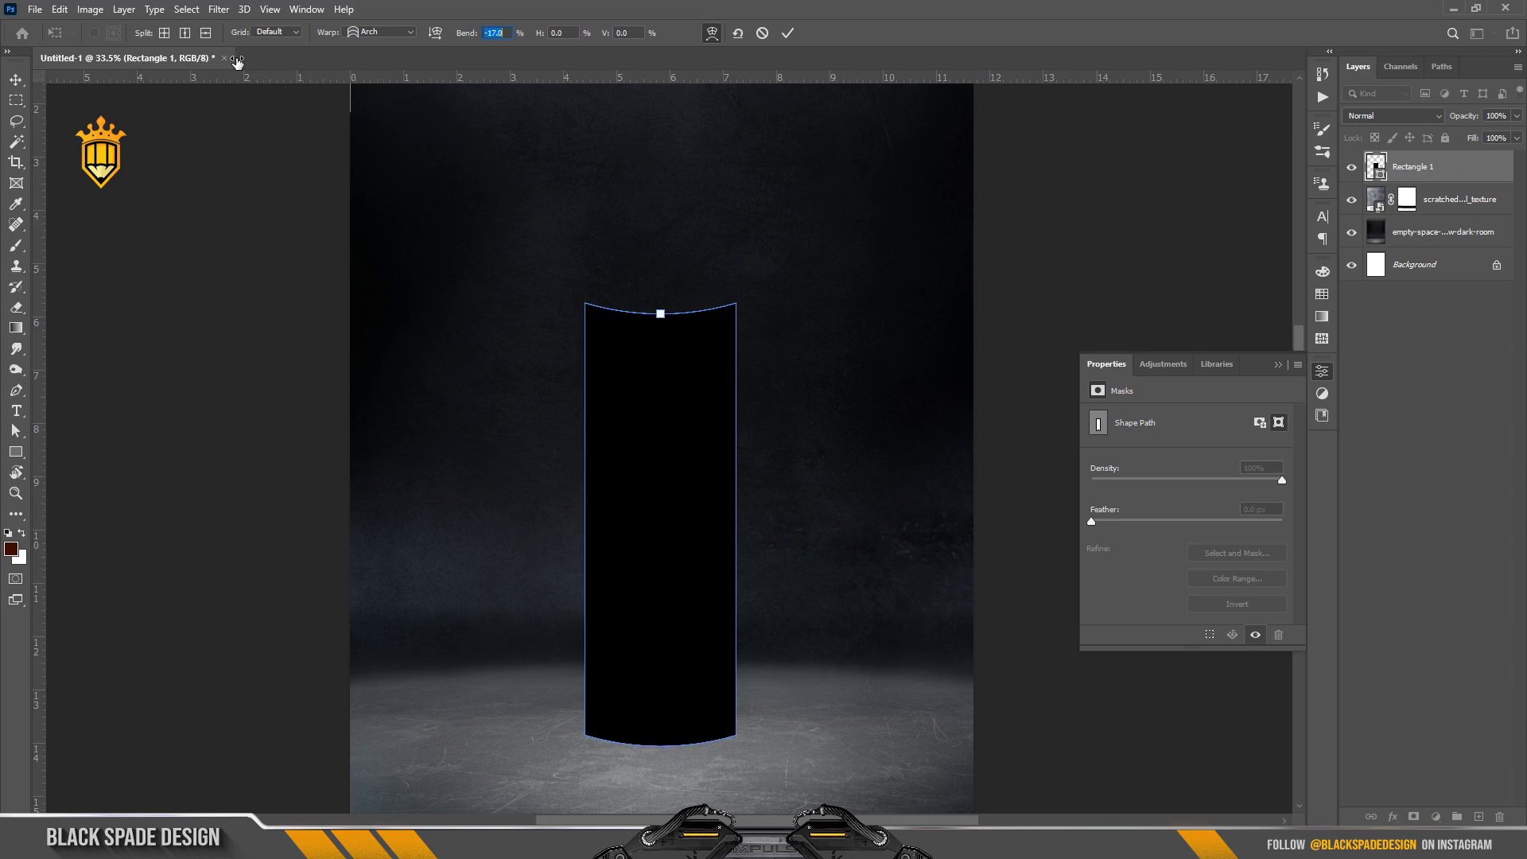
click(786, 34)
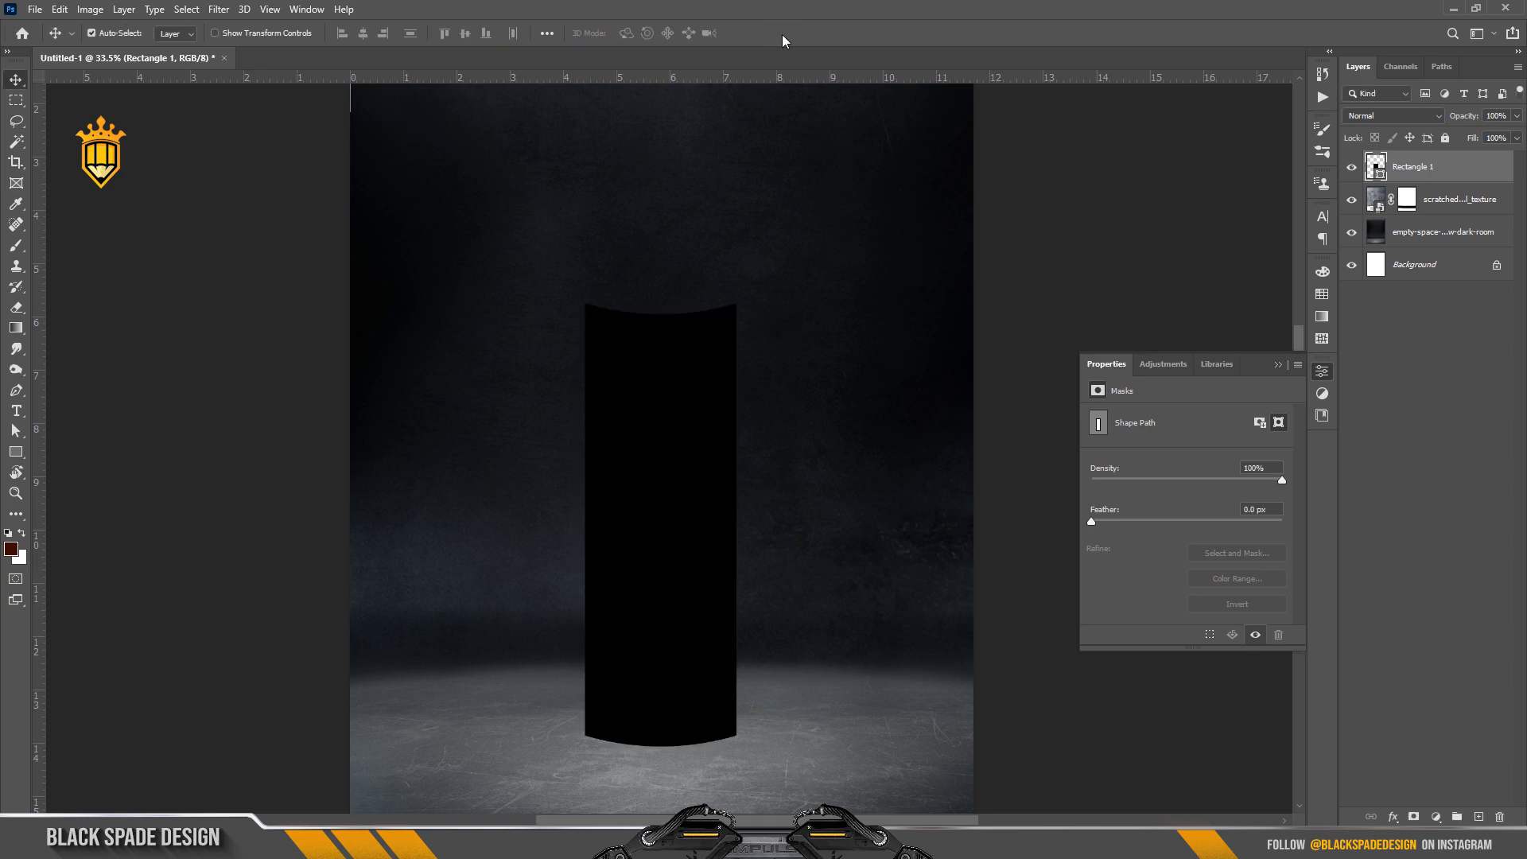
Draw an ellipse about 2.72 by 0.57 in on a new layer and align it with the left side of the cylinder's top
scroll(765, 276, down, 2)
scroll(670, 340, up, 8)
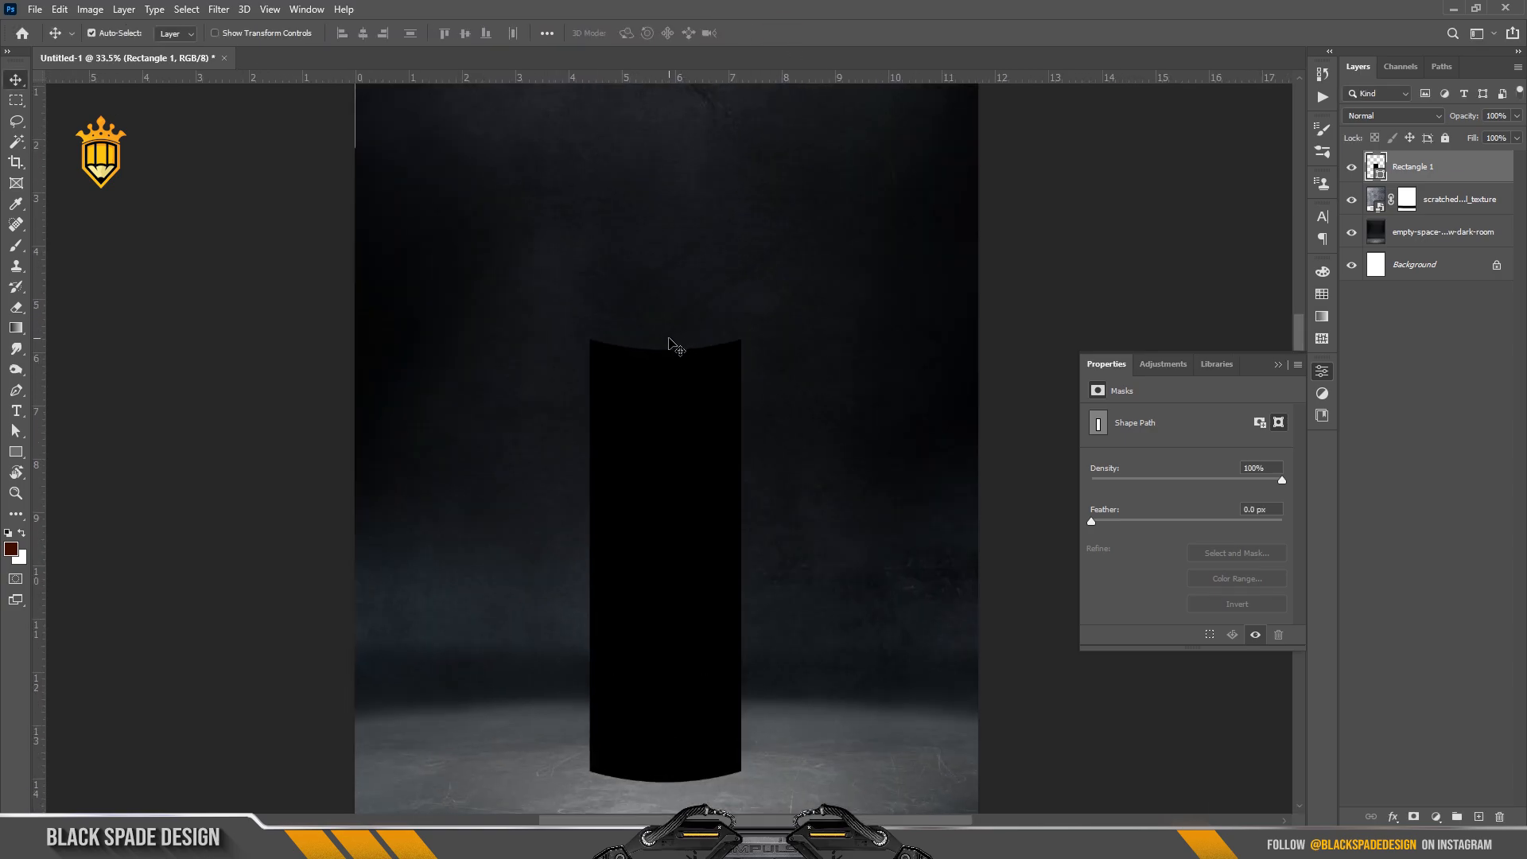
scroll(676, 348, up, 2)
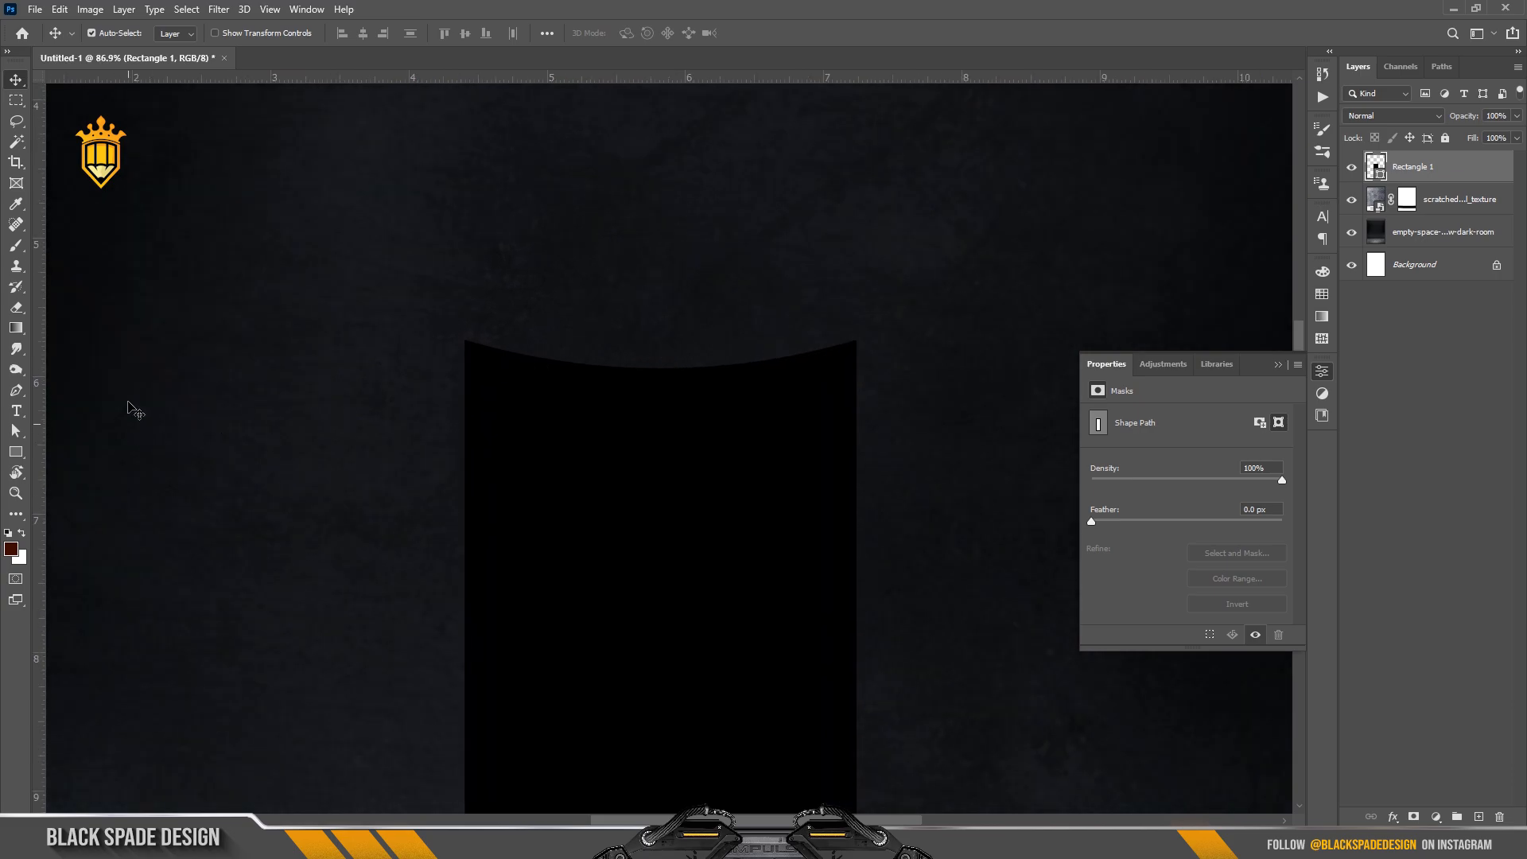
click(21, 455)
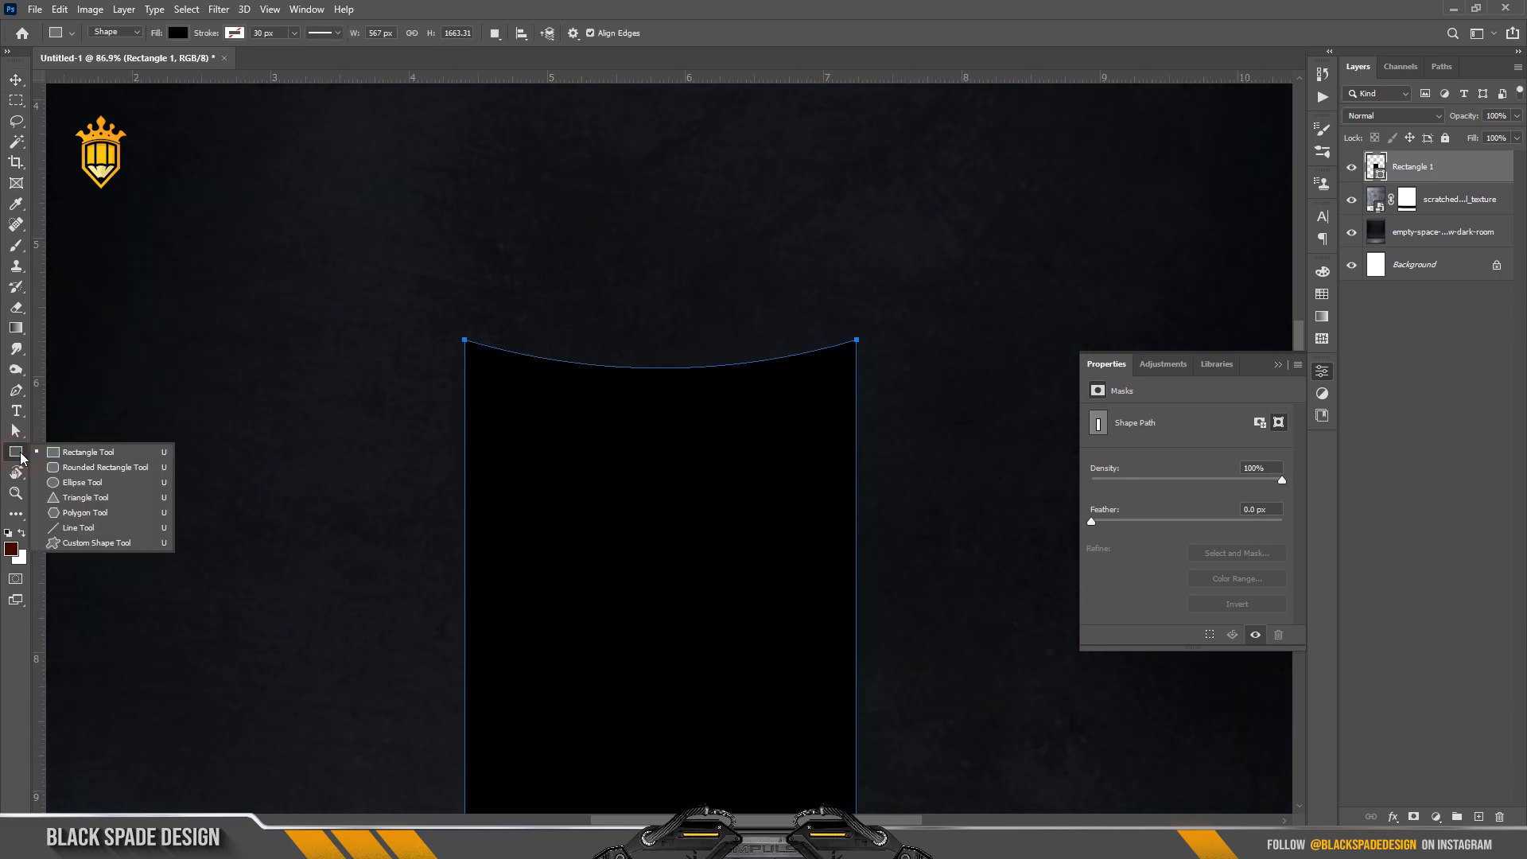
click(75, 483)
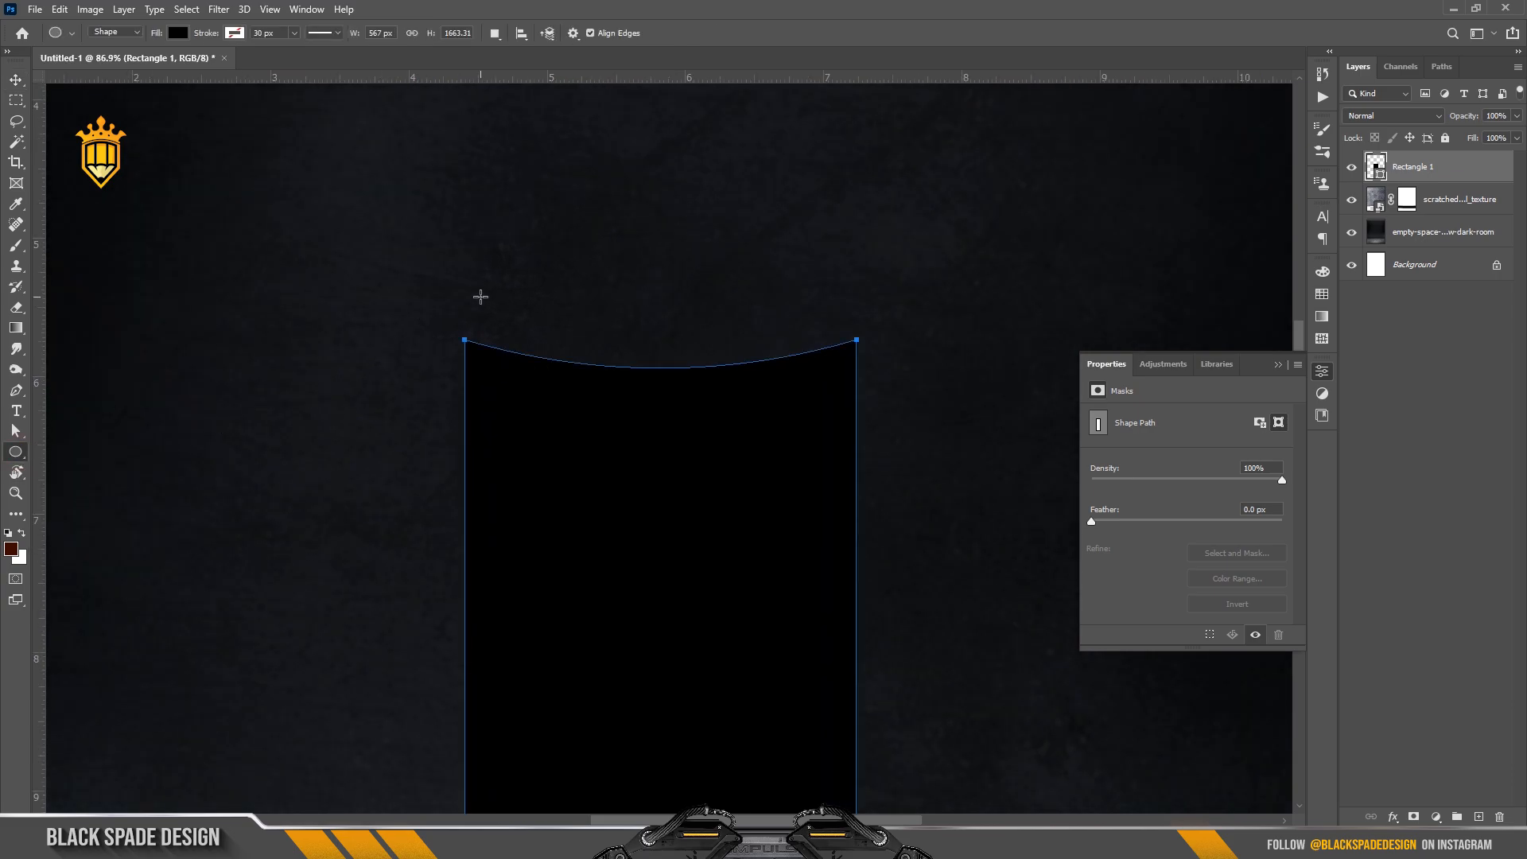
scroll(476, 288, up, 2)
click(1478, 817)
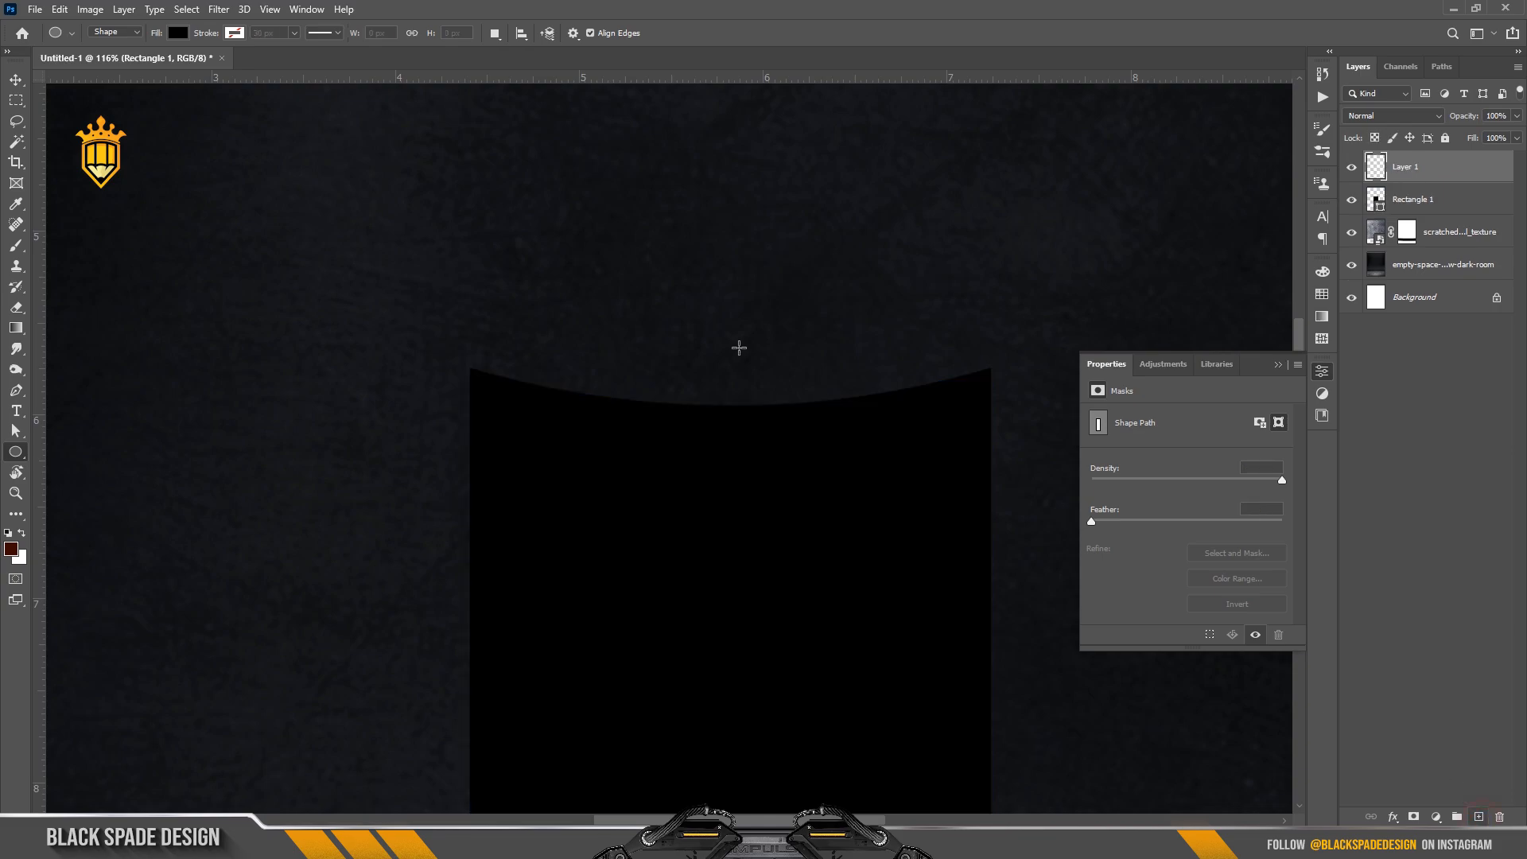
drag(756, 362, 962, 393)
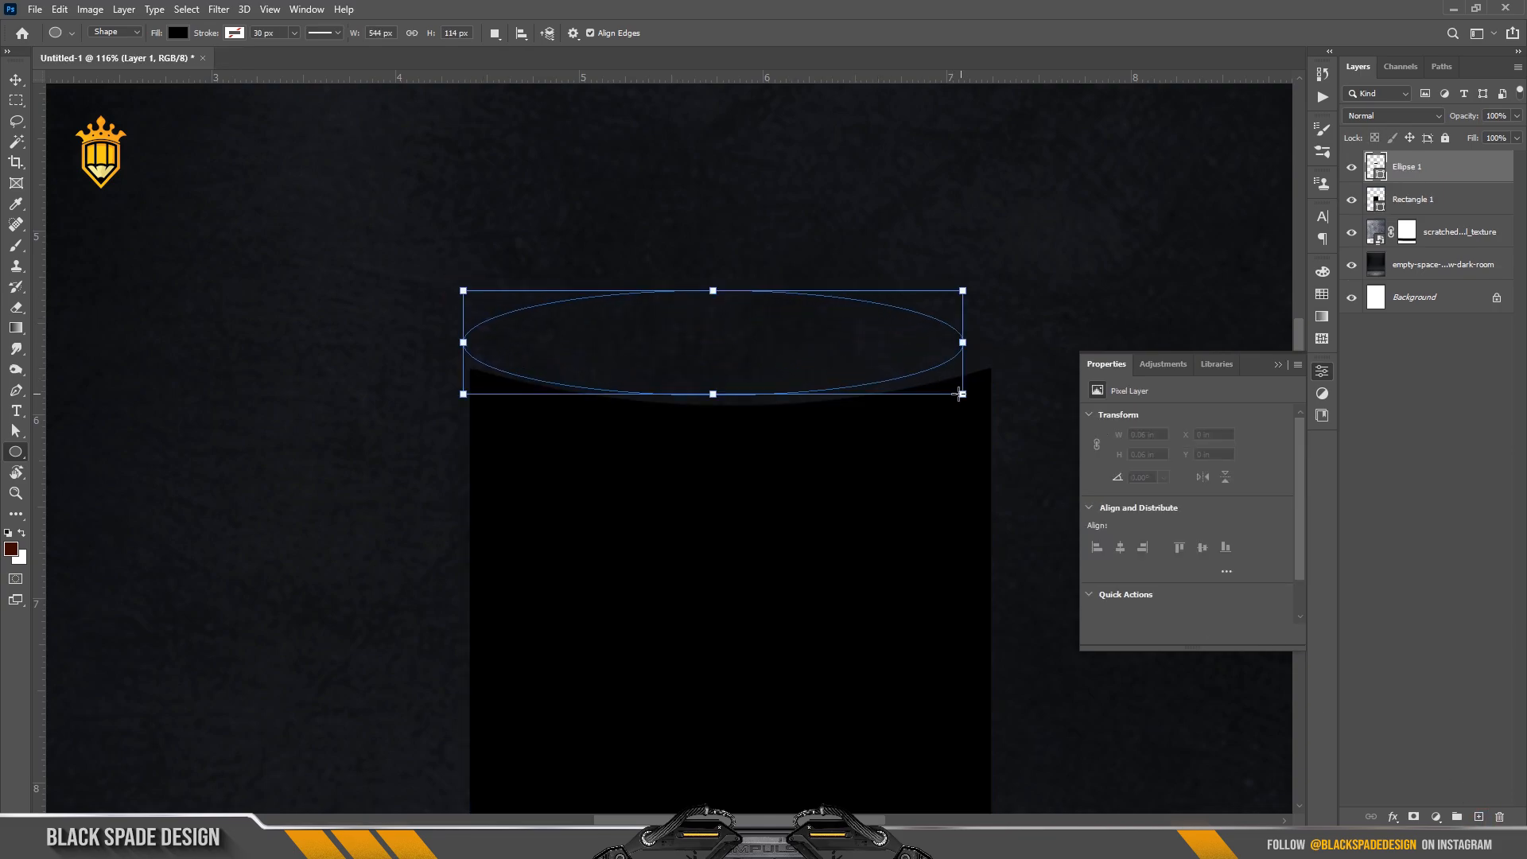
scroll(833, 328, up, 3)
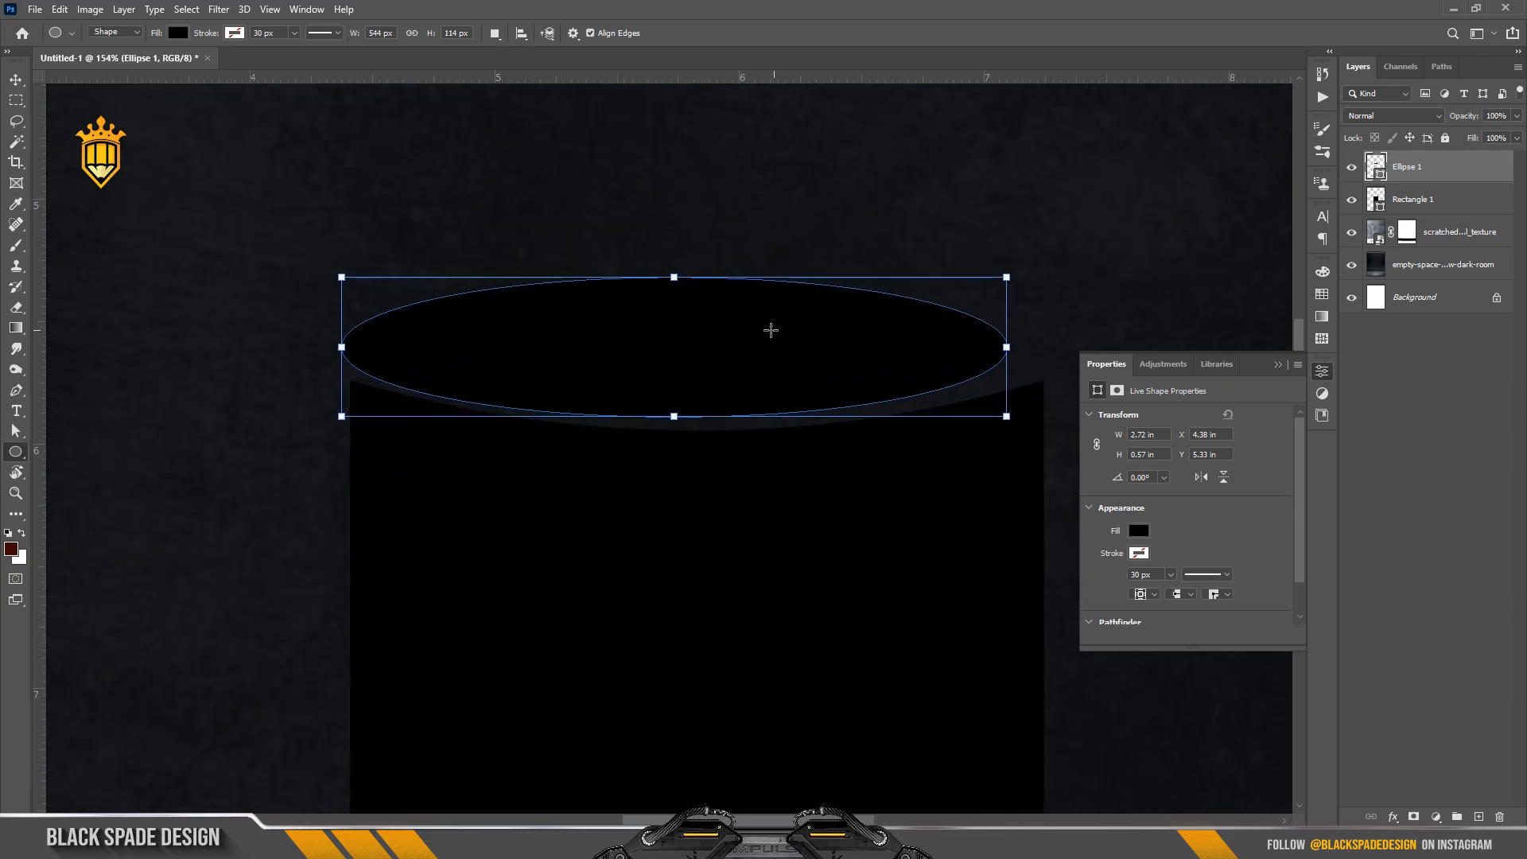
key(v)
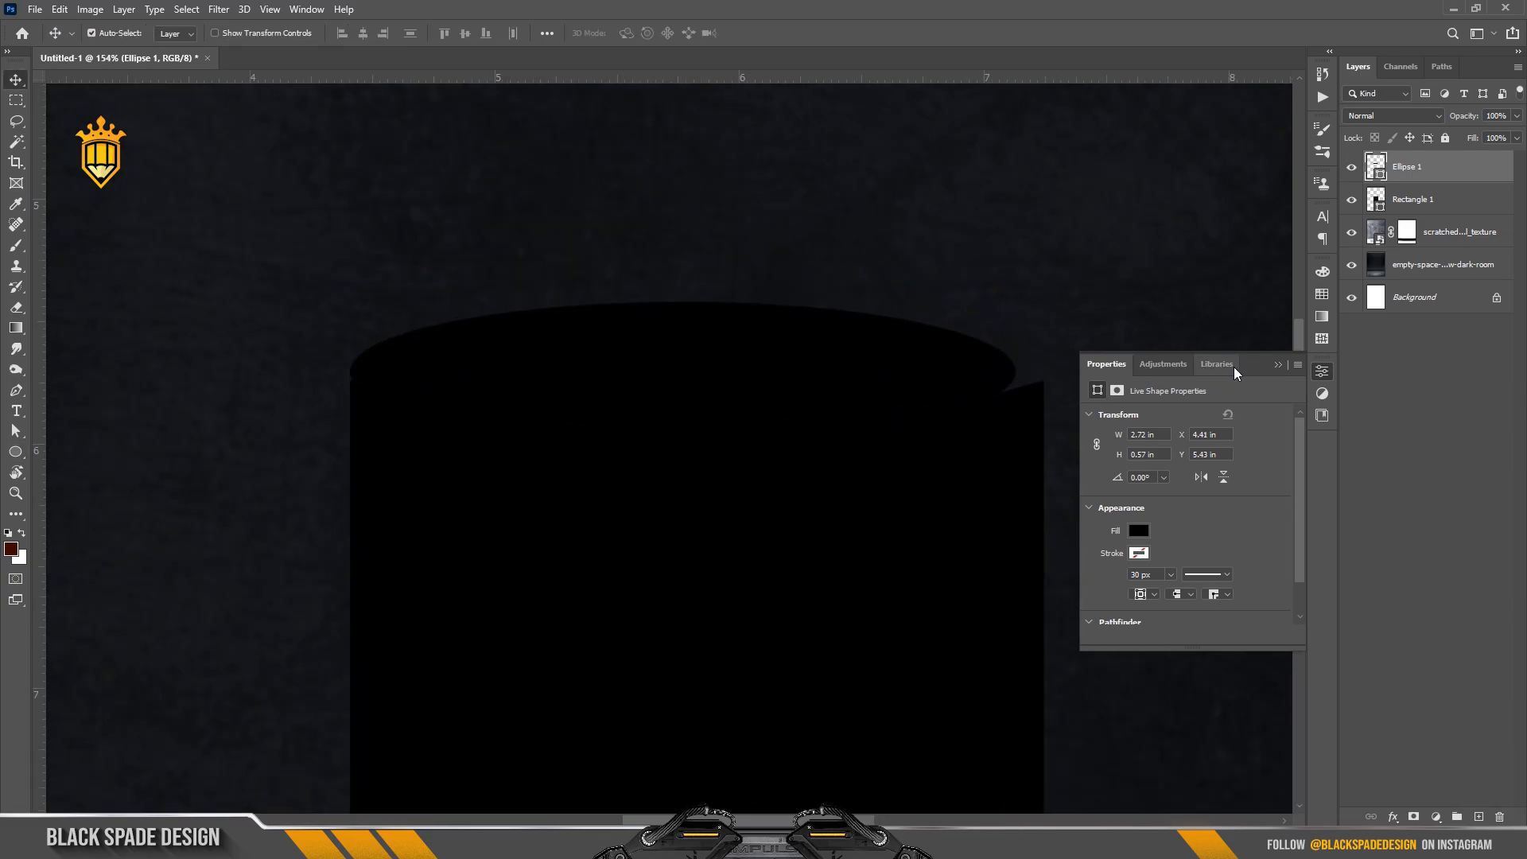
Change the ellipse's fill to the very dark brown 191111
click(1278, 365)
double_click(1381, 175)
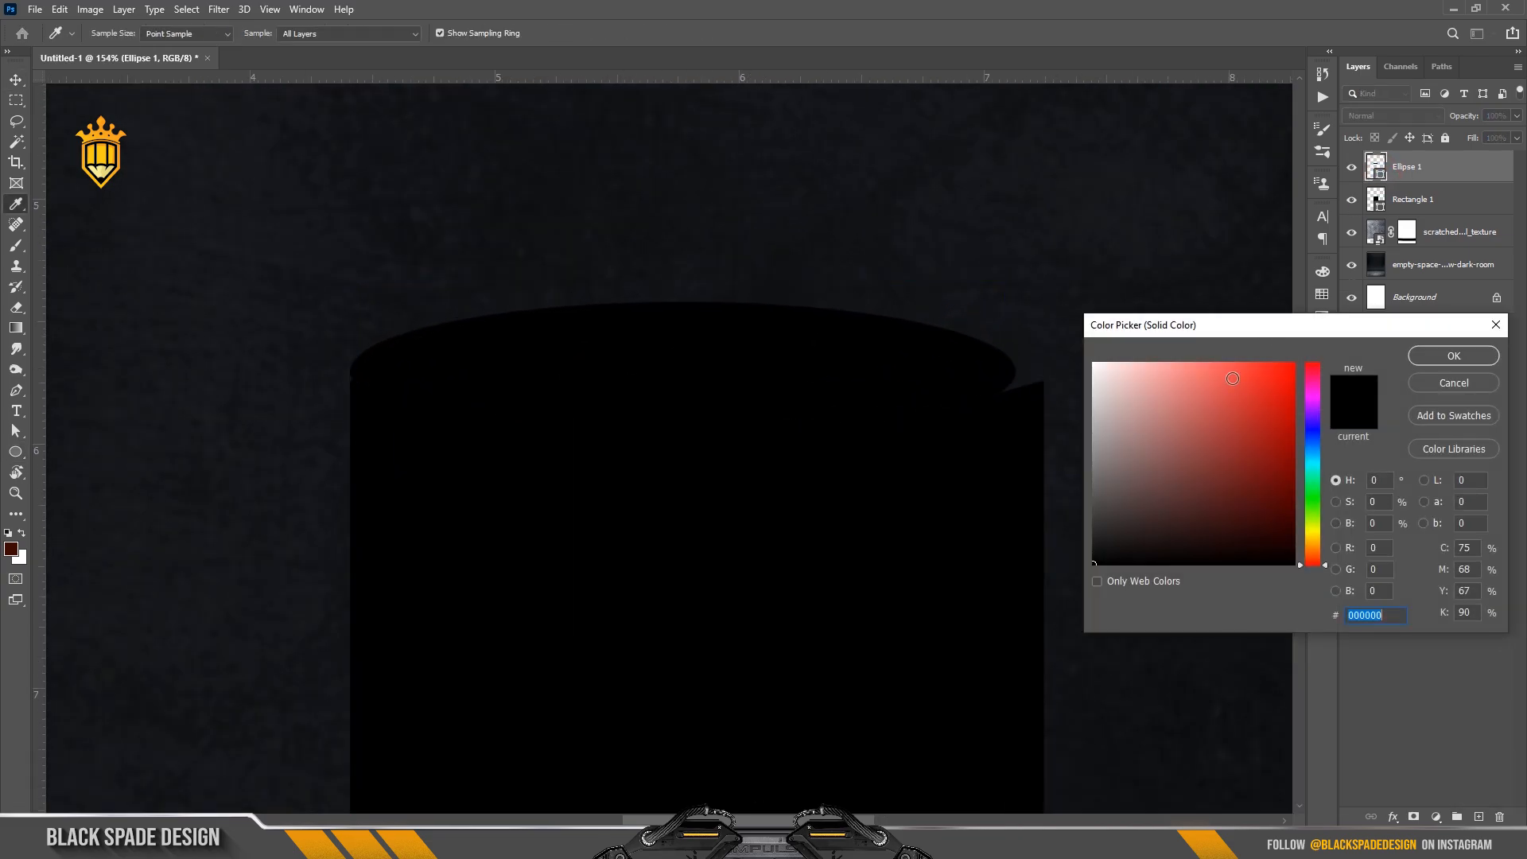
click(1154, 545)
click(1453, 355)
Stretch the ellipse to about 104.23% width so it spans the cylinder's full top
scroll(1002, 389, up, 2)
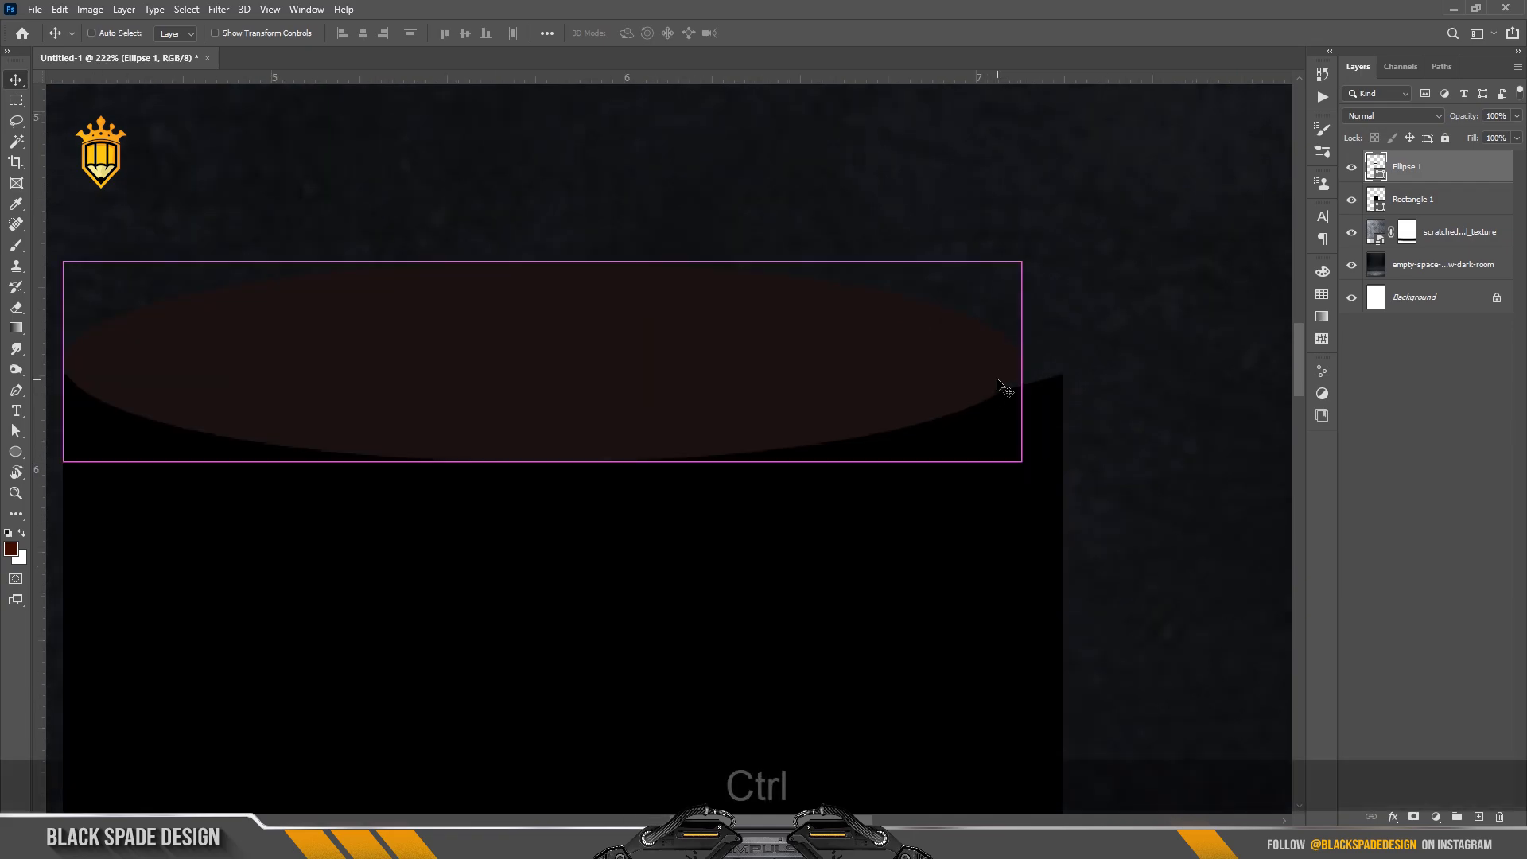
key(ctrl+t)
drag(1022, 374, 1062, 362)
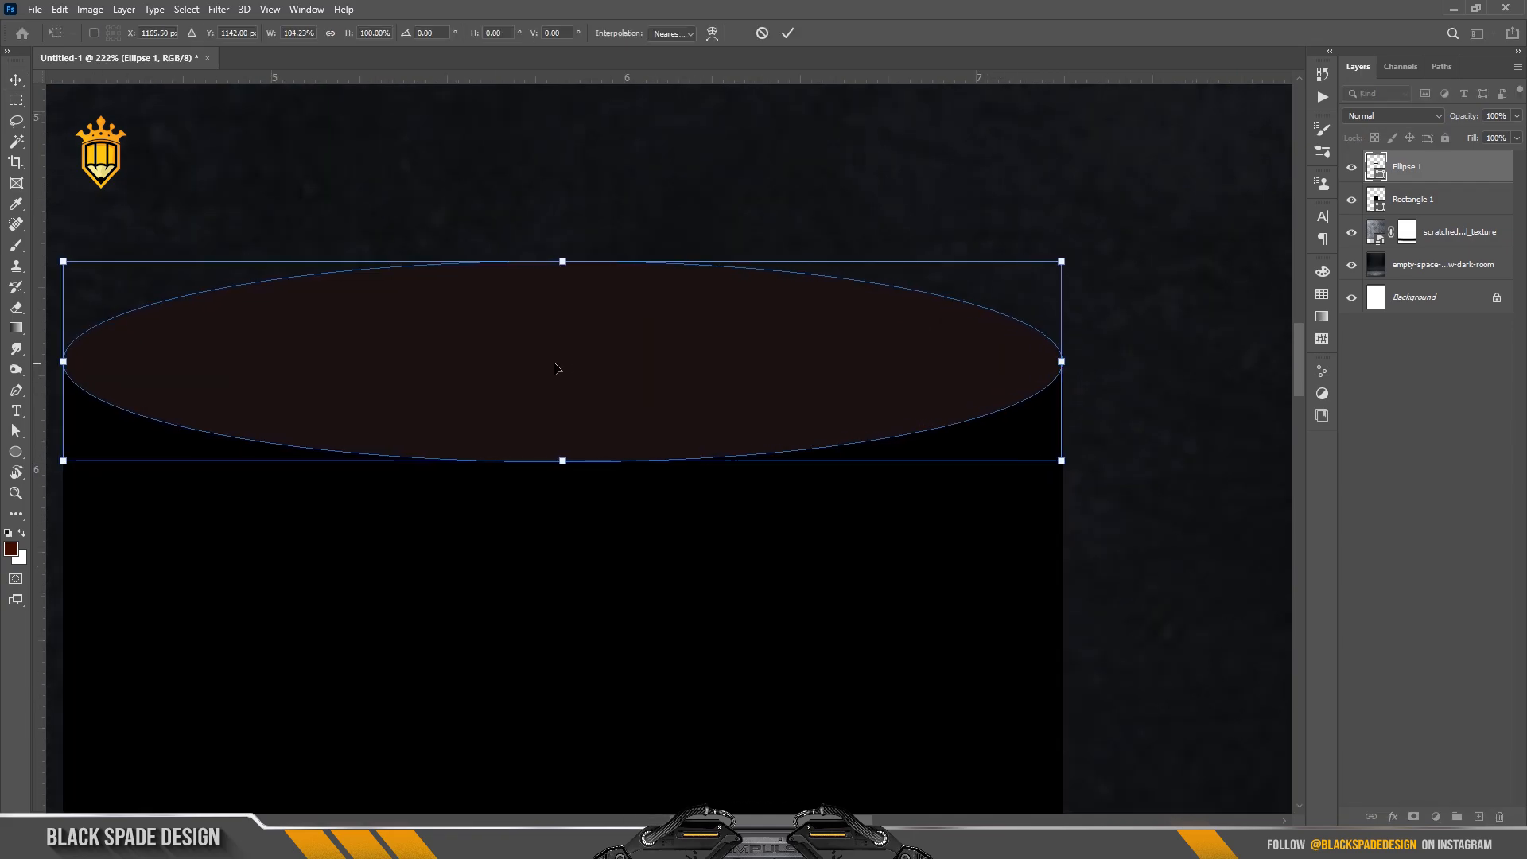
scroll(555, 368, down, 2)
key(Return)
scroll(555, 368, down, 3)
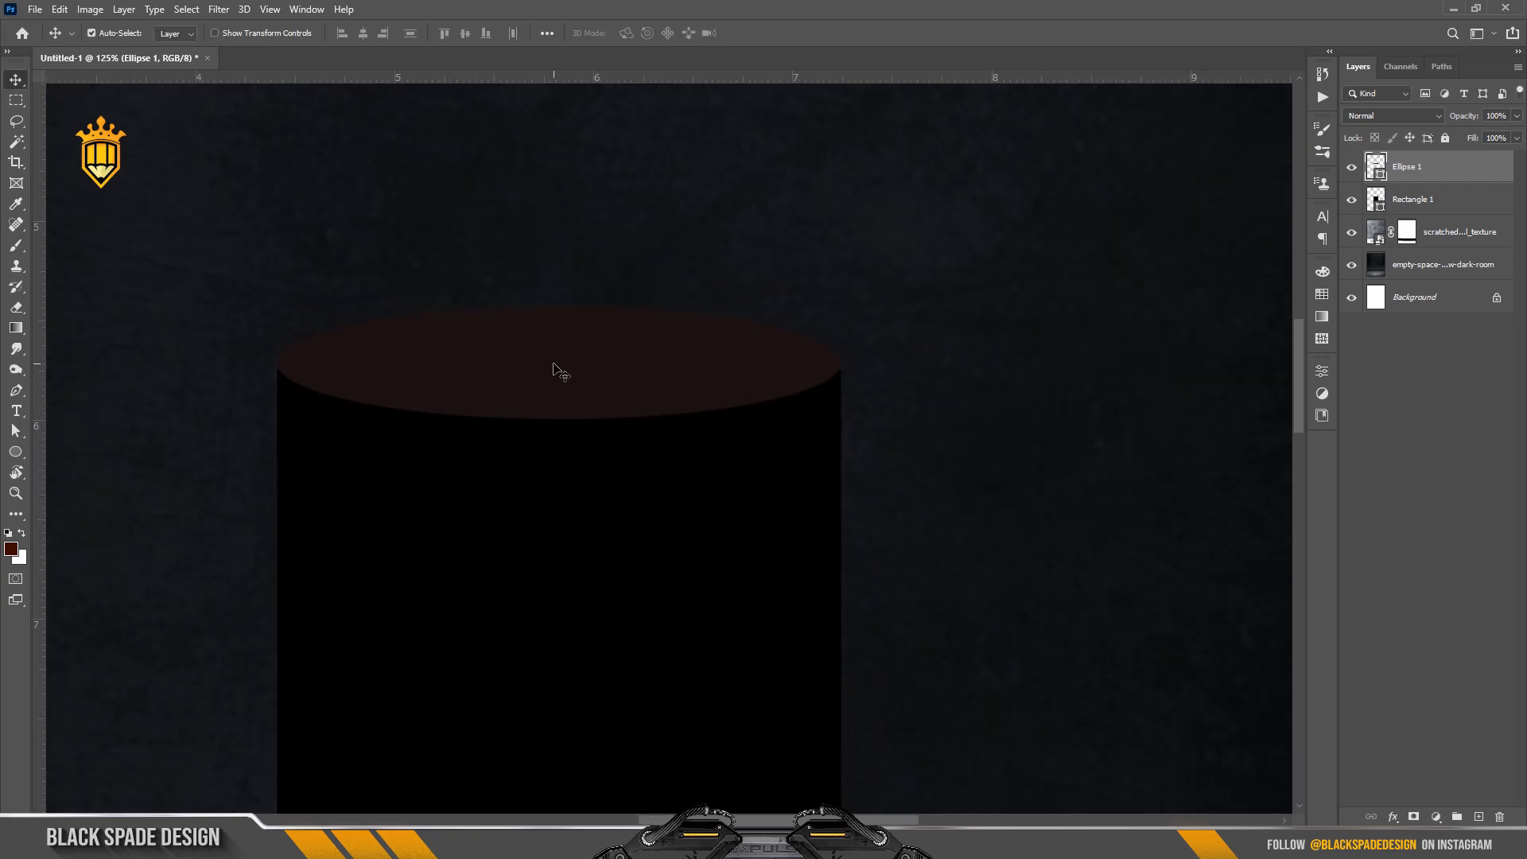
scroll(560, 371, up, 1)
scroll(518, 372, up, 1)
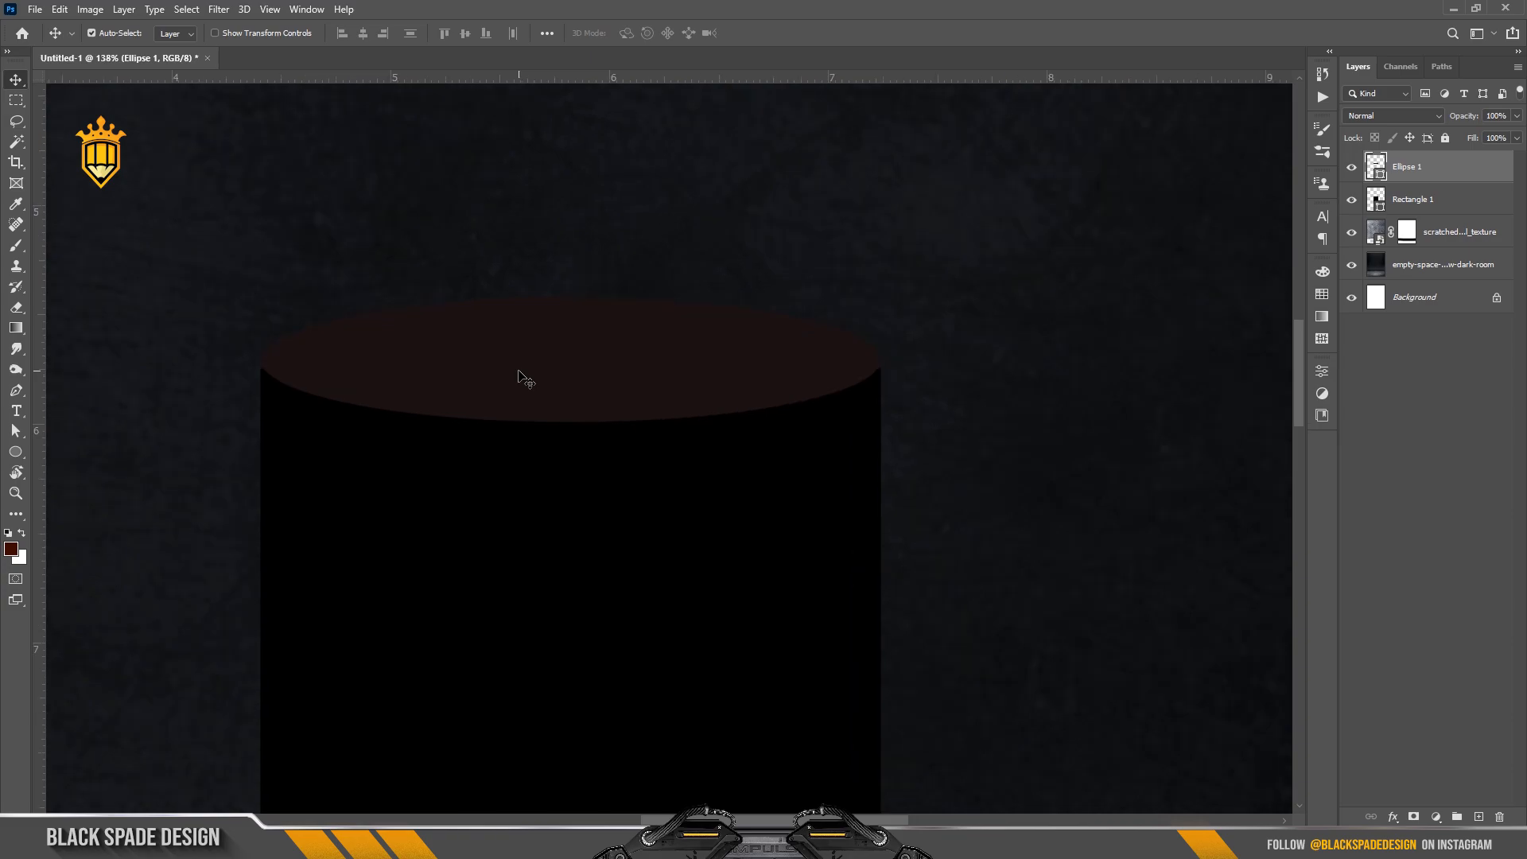
Nudge the brown ellipse slightly down until its lower edge fits the cylinder's curved rim
key(Down)
scroll(263, 369, up, 12)
key(Down)
key(Down)
key(Down)
key(Down)
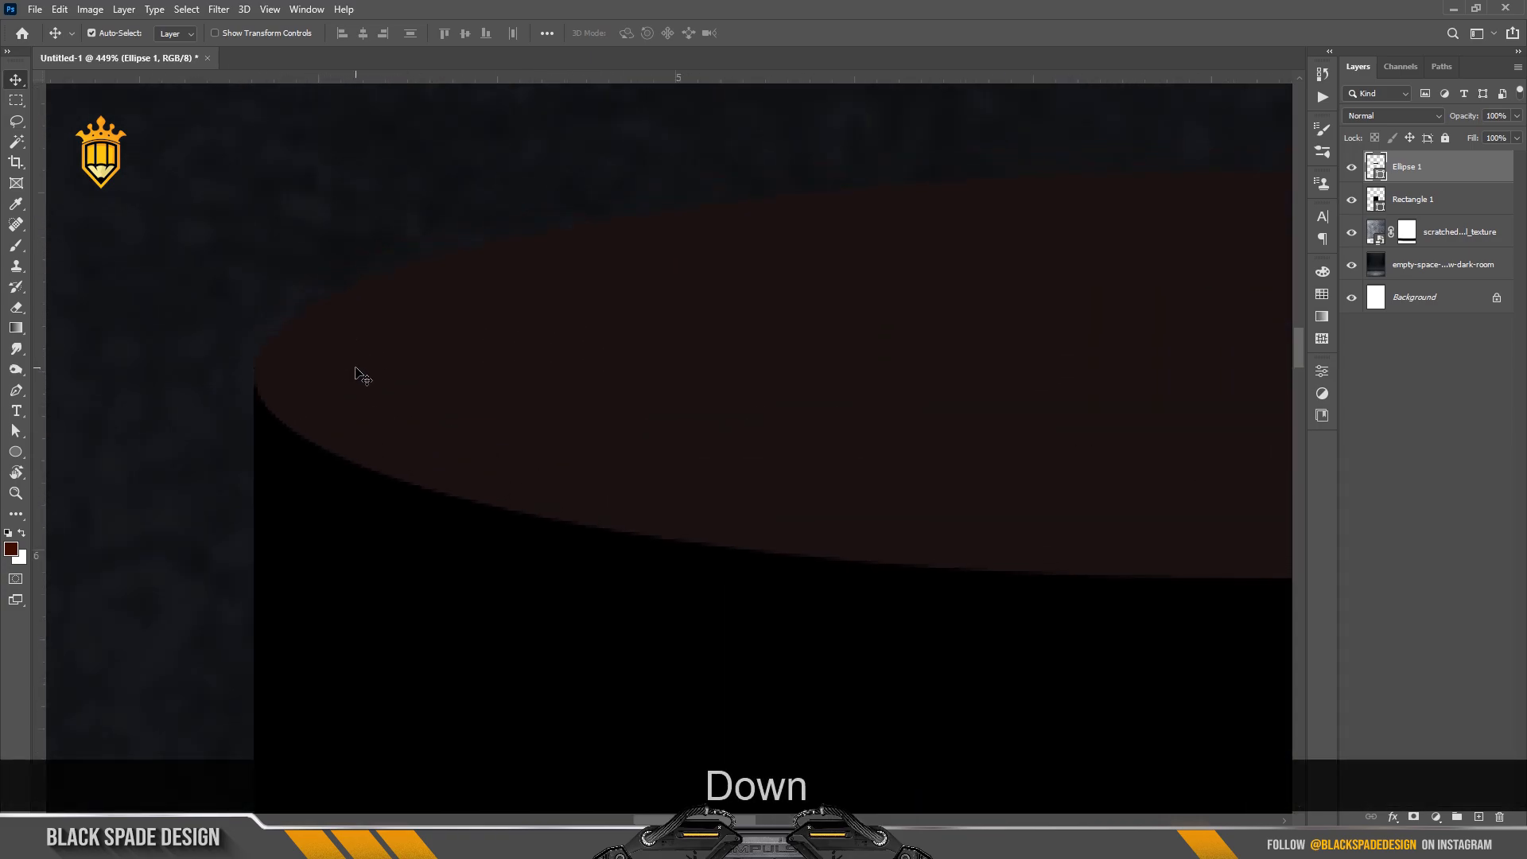
key(Up)
key(Up)
key(Up)
scroll(355, 372, down, 4)
scroll(356, 372, down, 10)
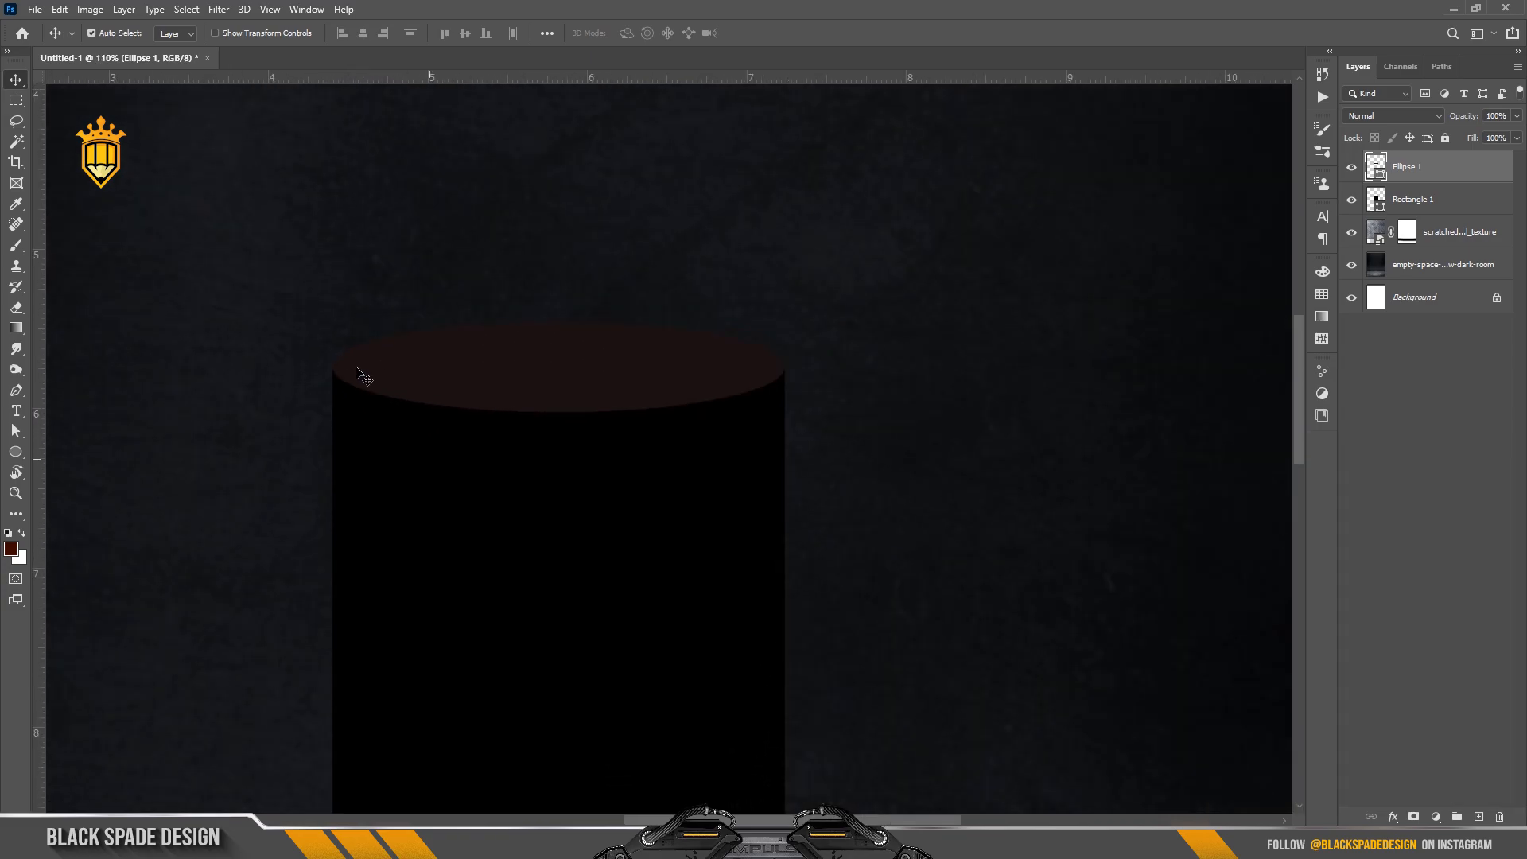
Duplicate the brown ellipse and scale the copy about its centre to roughly 75.88% width and 63.06% height
drag(464, 409, 541, 349)
scroll(543, 312, up, 5)
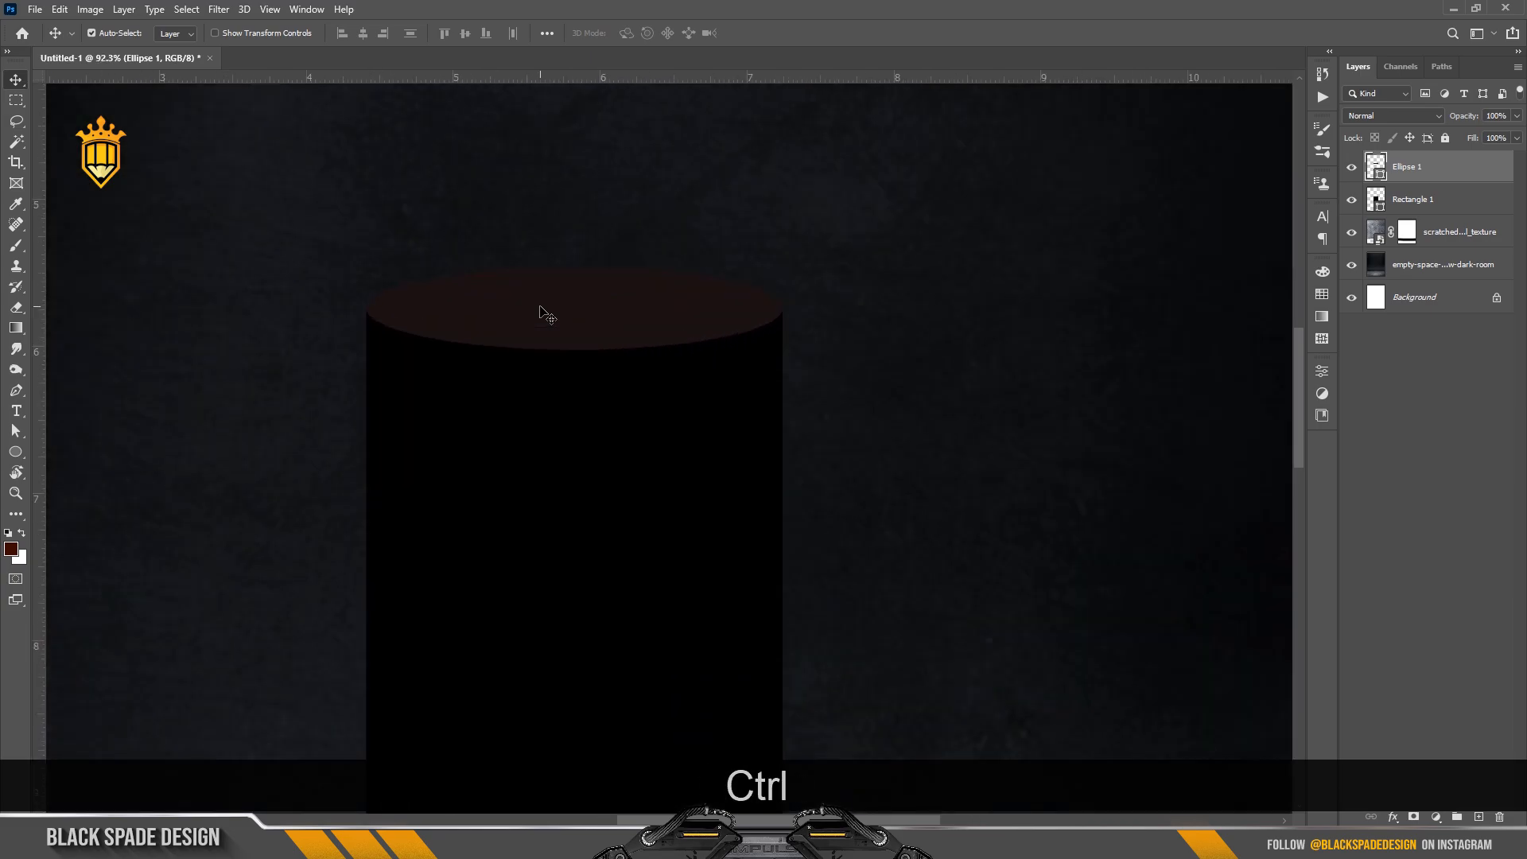
key(ctrl+j)
scroll(549, 312, up, 2)
key(ctrl+t)
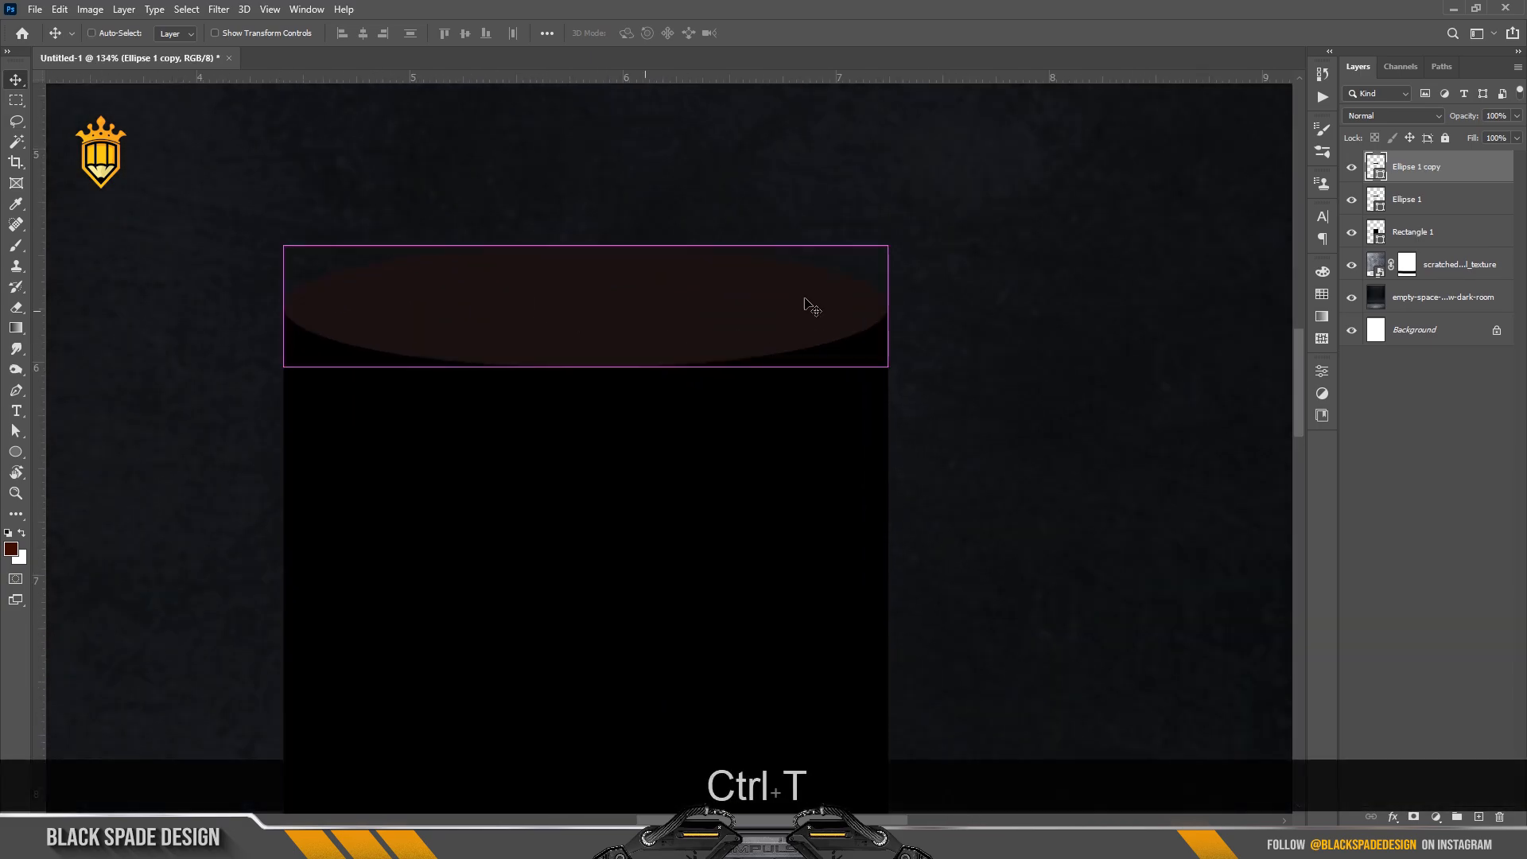
drag(888, 246, 811, 249)
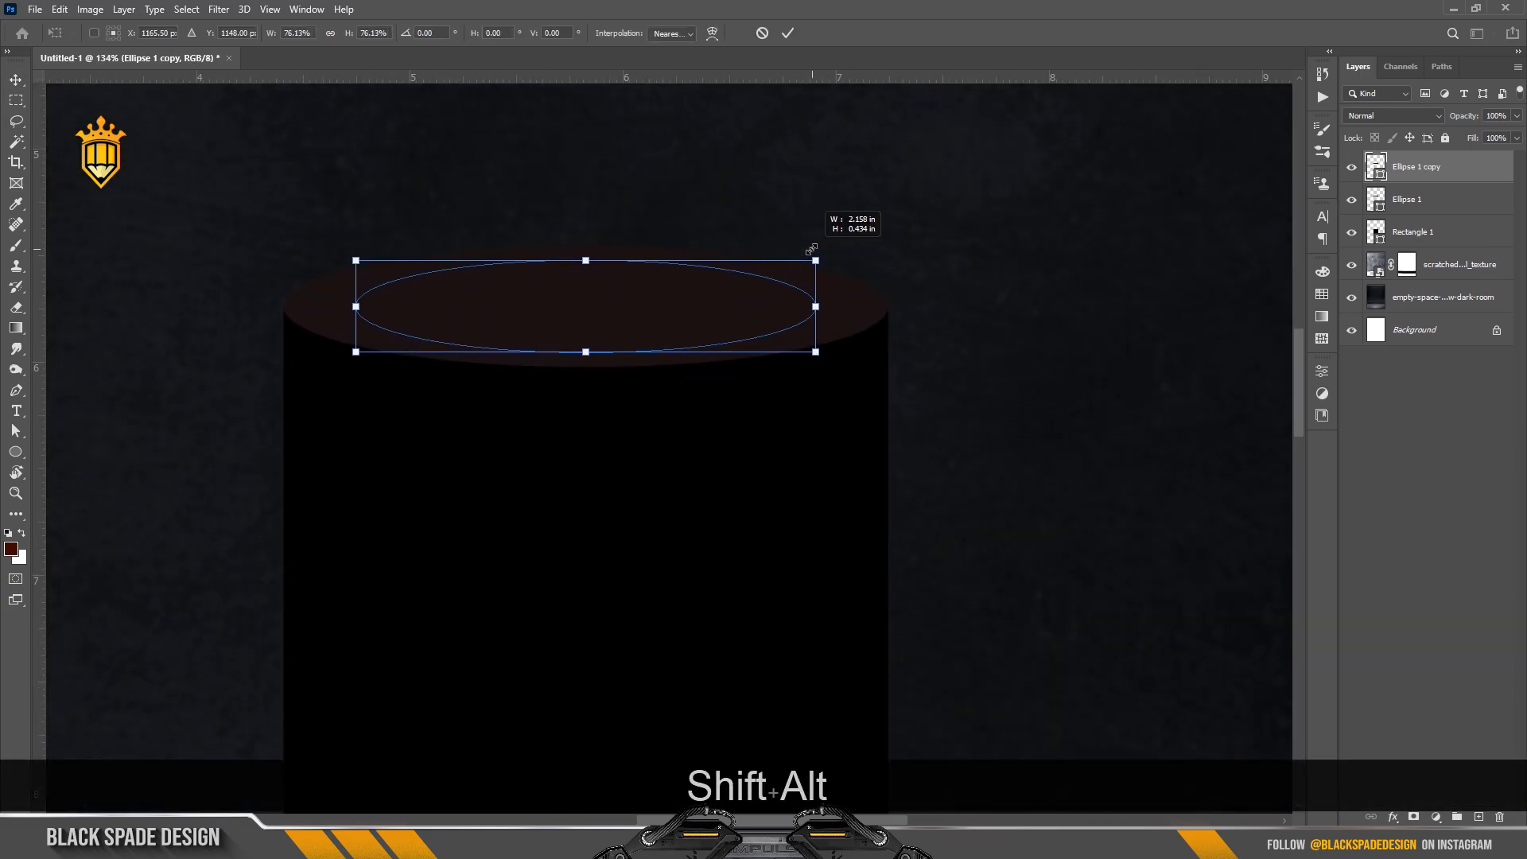
scroll(590, 276, up, 2)
drag(583, 253, 583, 268)
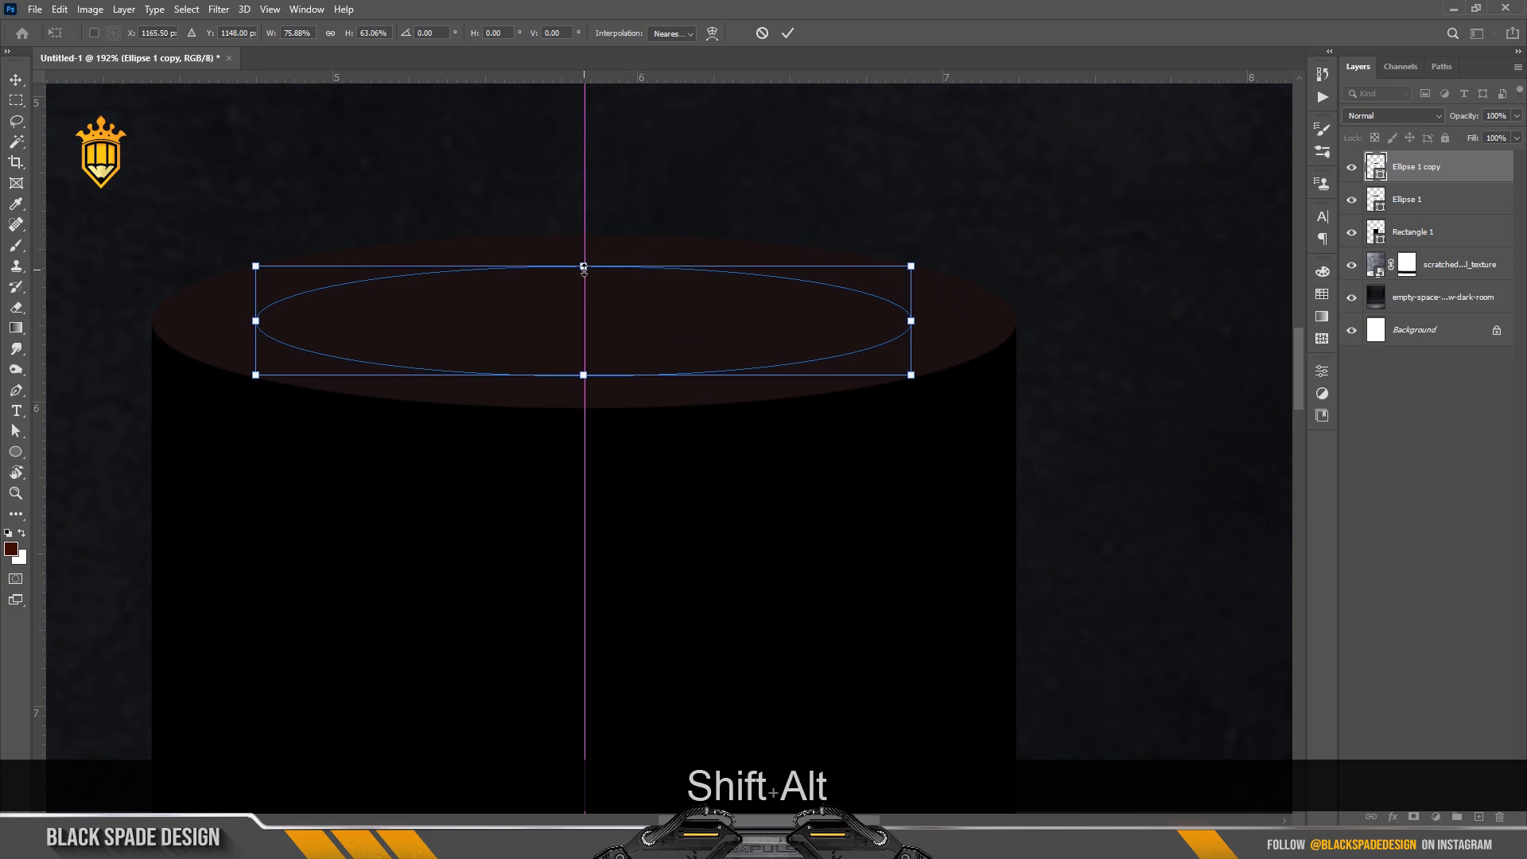
key(Return)
Fill the inner ellipse with black 000000 sampled from the cylinder body
double_click(1377, 176)
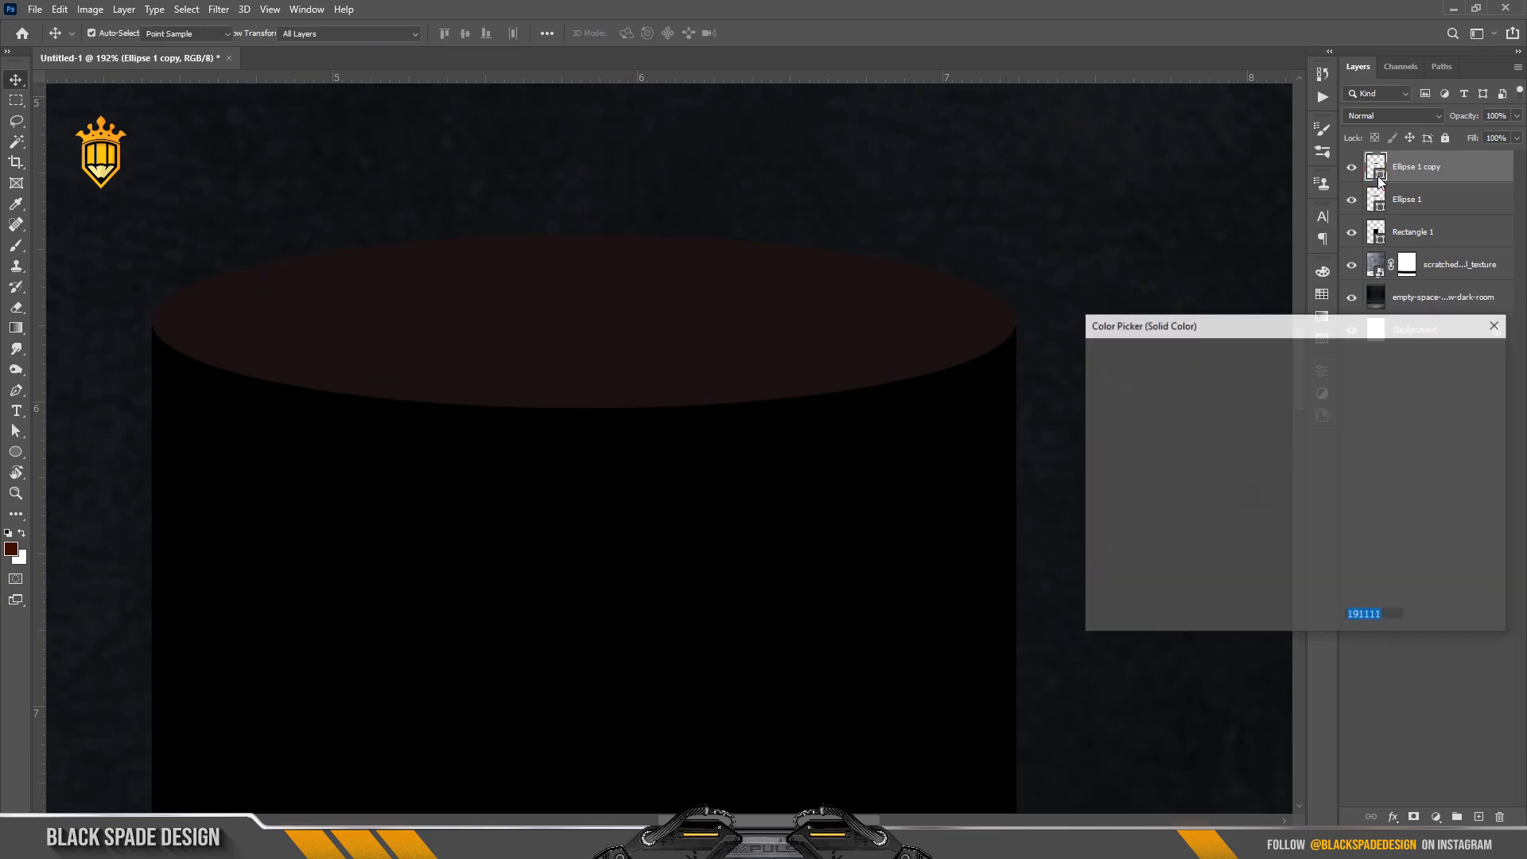
click(957, 456)
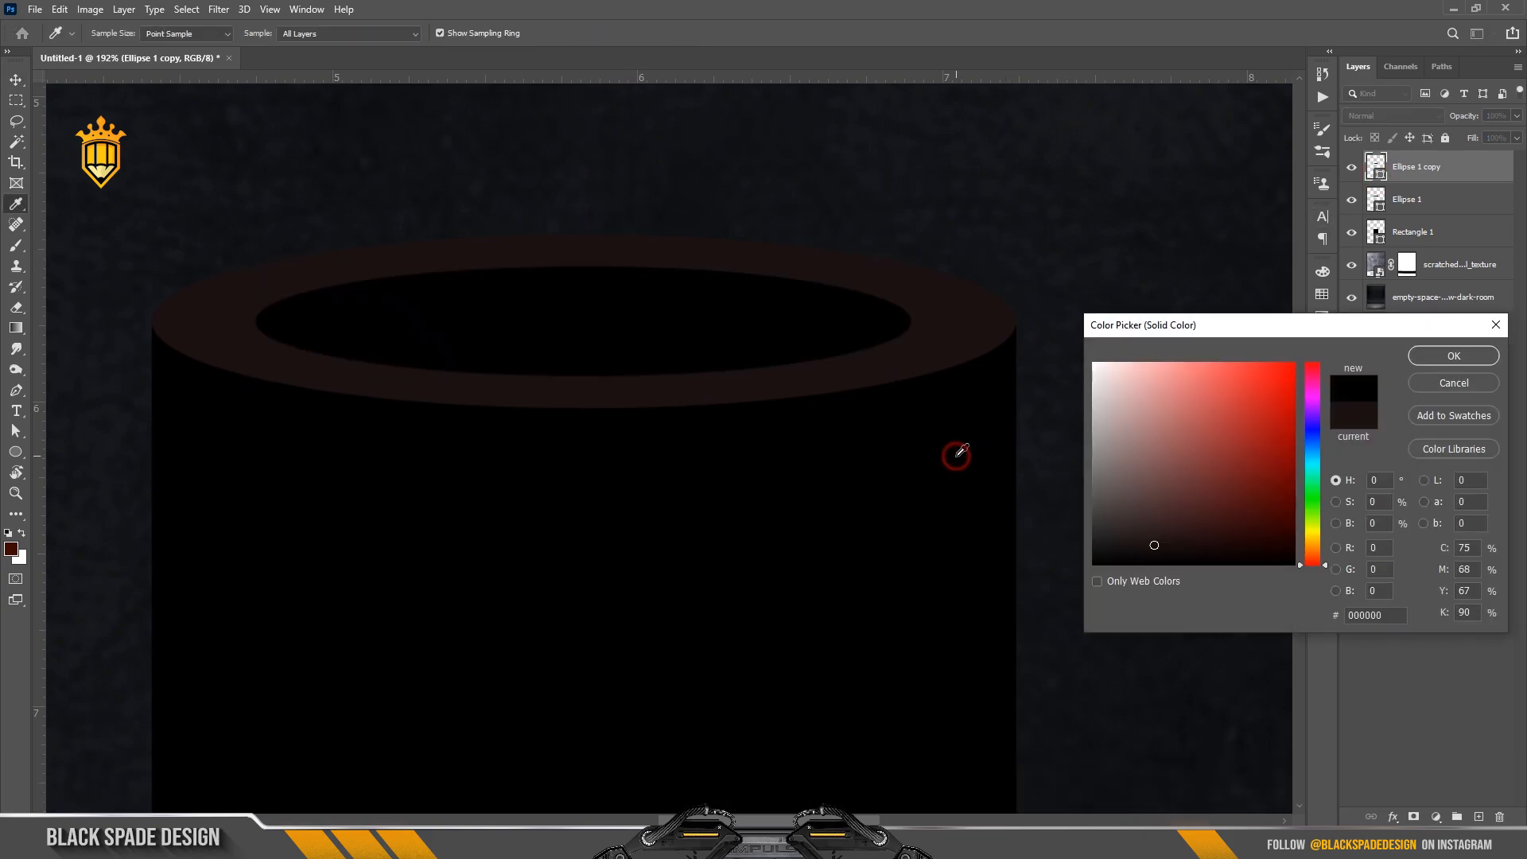
click(1457, 361)
Flatten the inner black ellipse to about 86.80% height and widen it slightly about its centre
scroll(809, 338, up, 1)
key(ctrl+t)
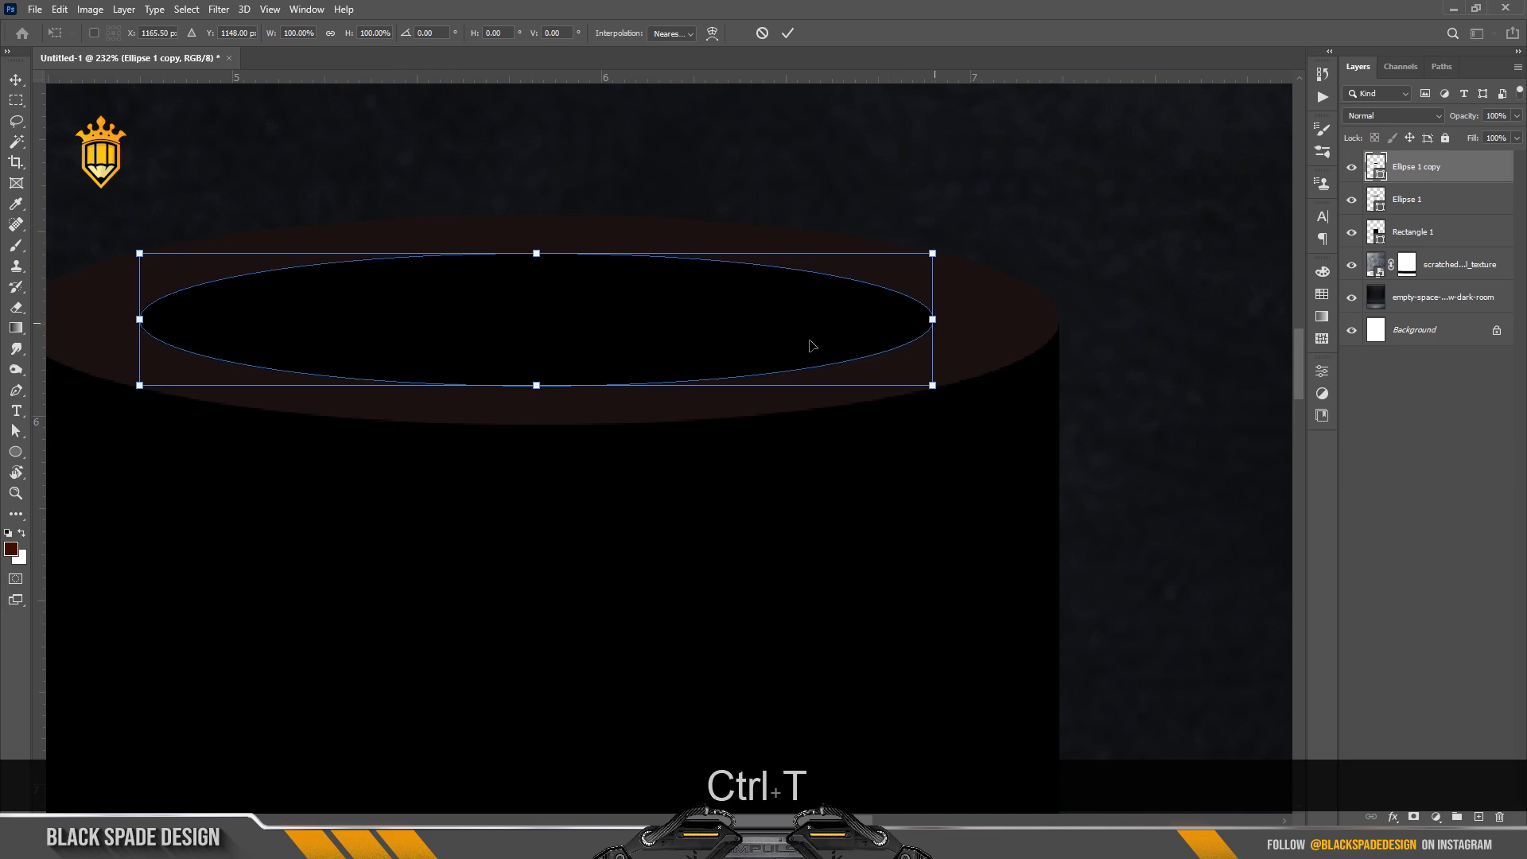
drag(536, 384, 536, 376)
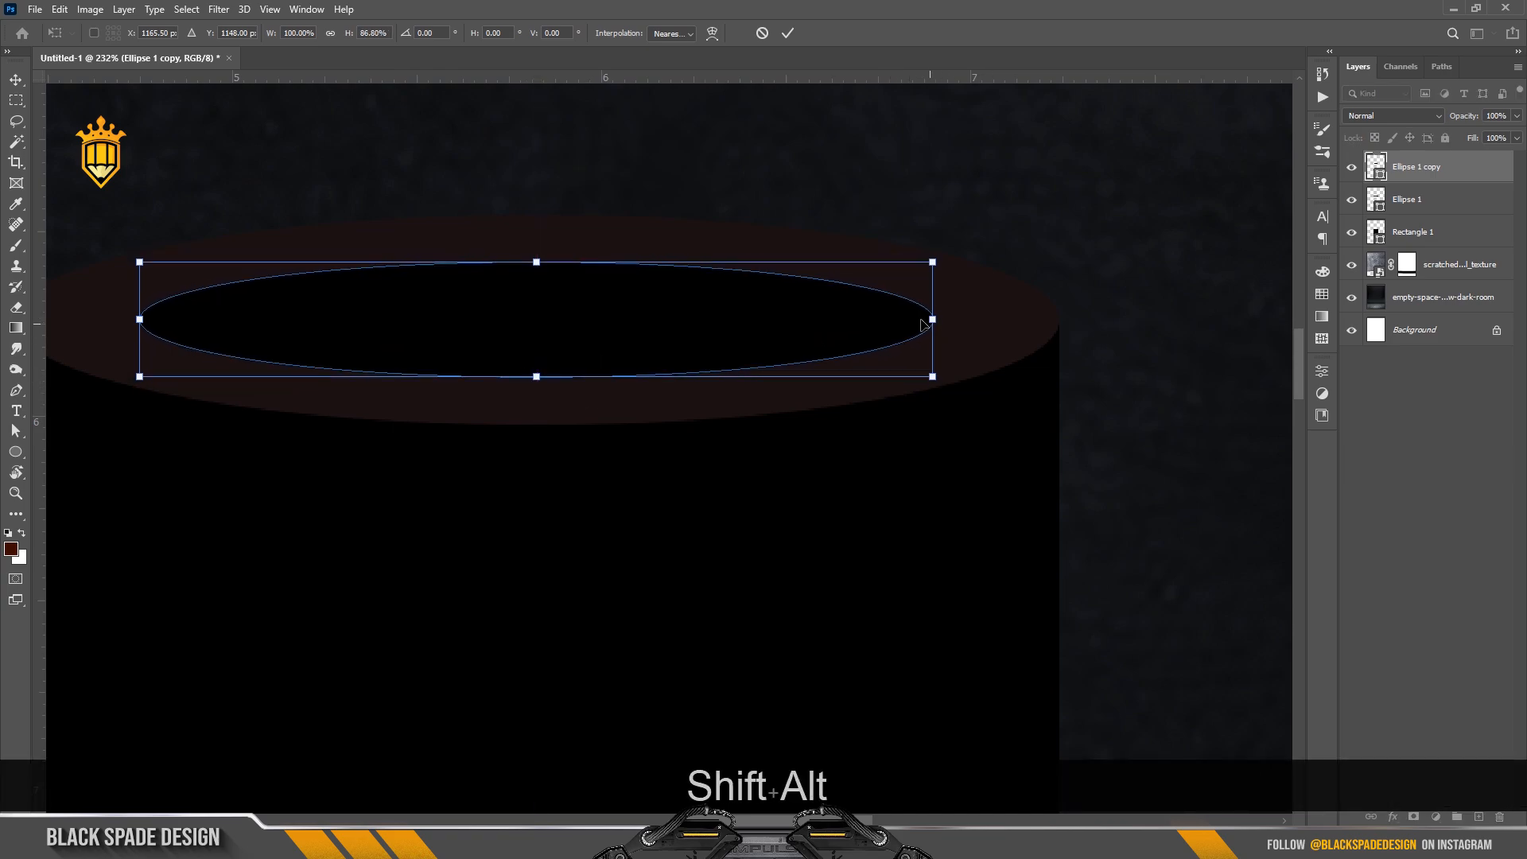
drag(932, 318, 942, 318)
key(Return)
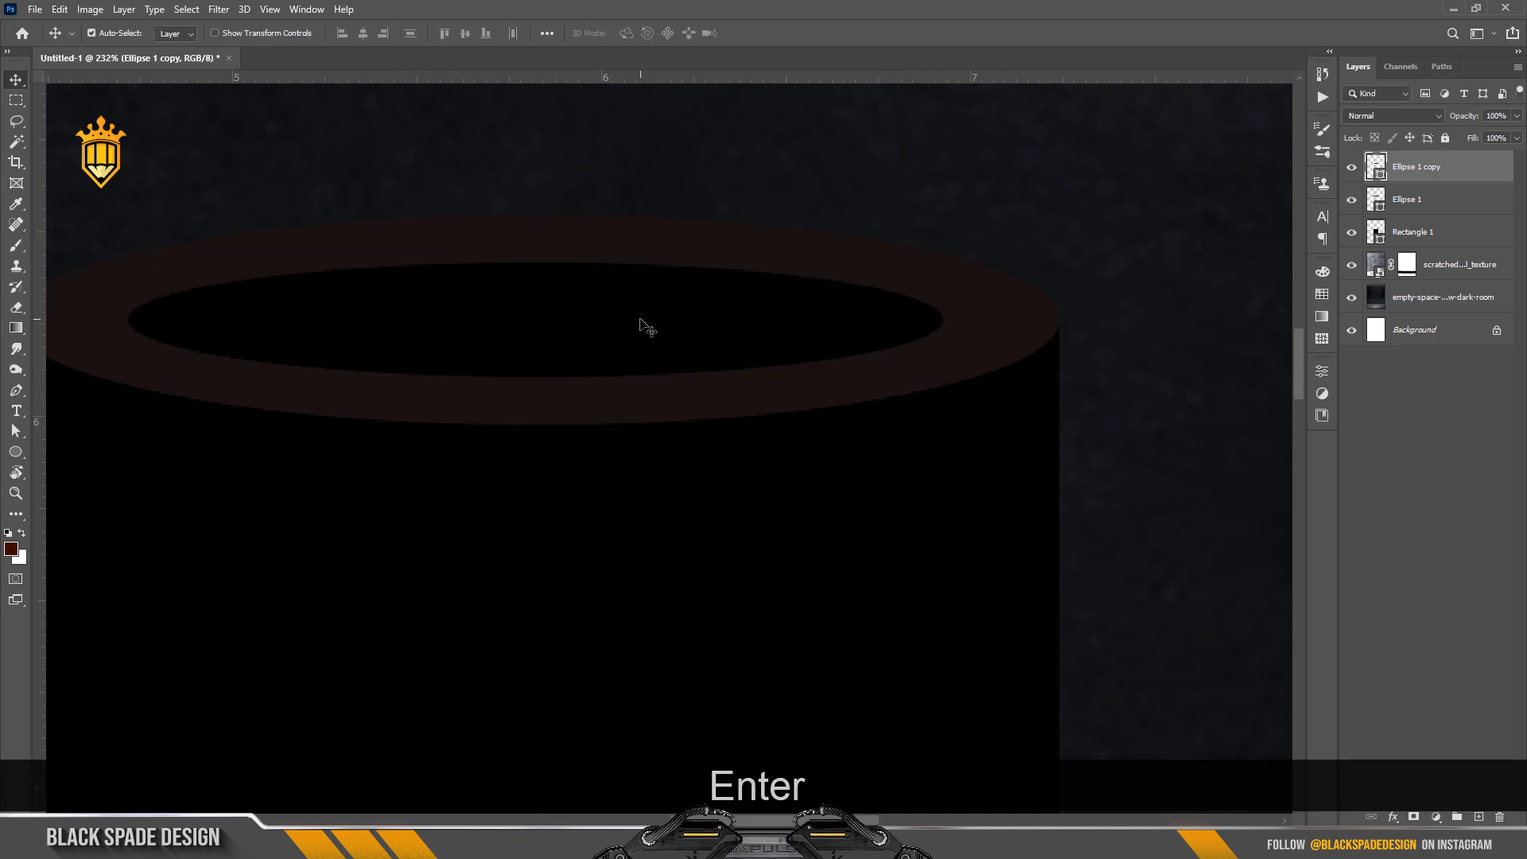
Place the Hulk image from the Onam 2024 folder directly above the cylinder's rectangle layer
scroll(641, 321, down, 4)
scroll(641, 324, down, 5)
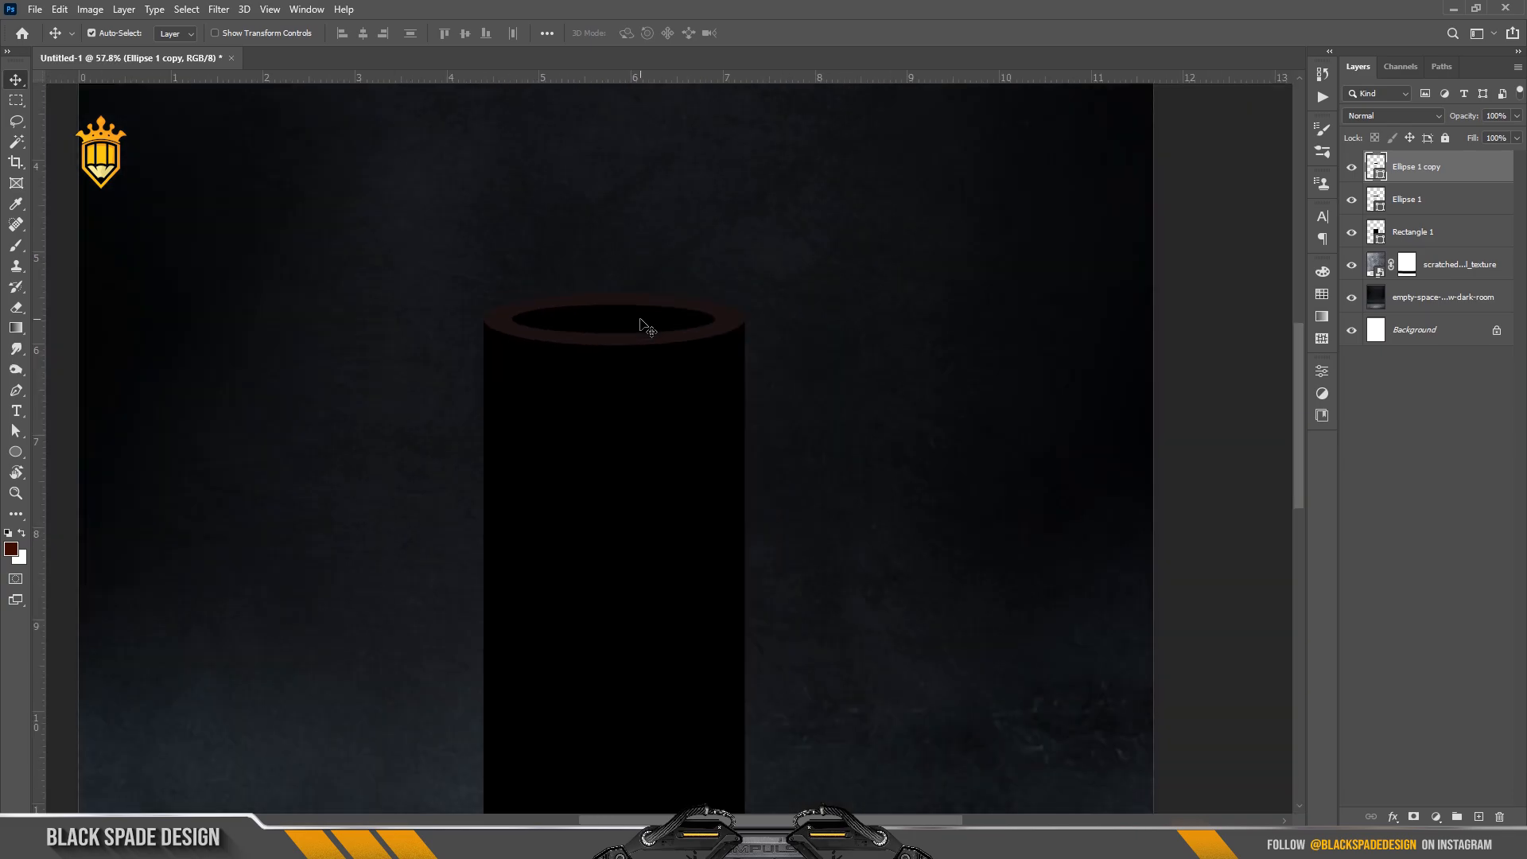
scroll(660, 482, up, 1)
click(661, 481)
key(space)
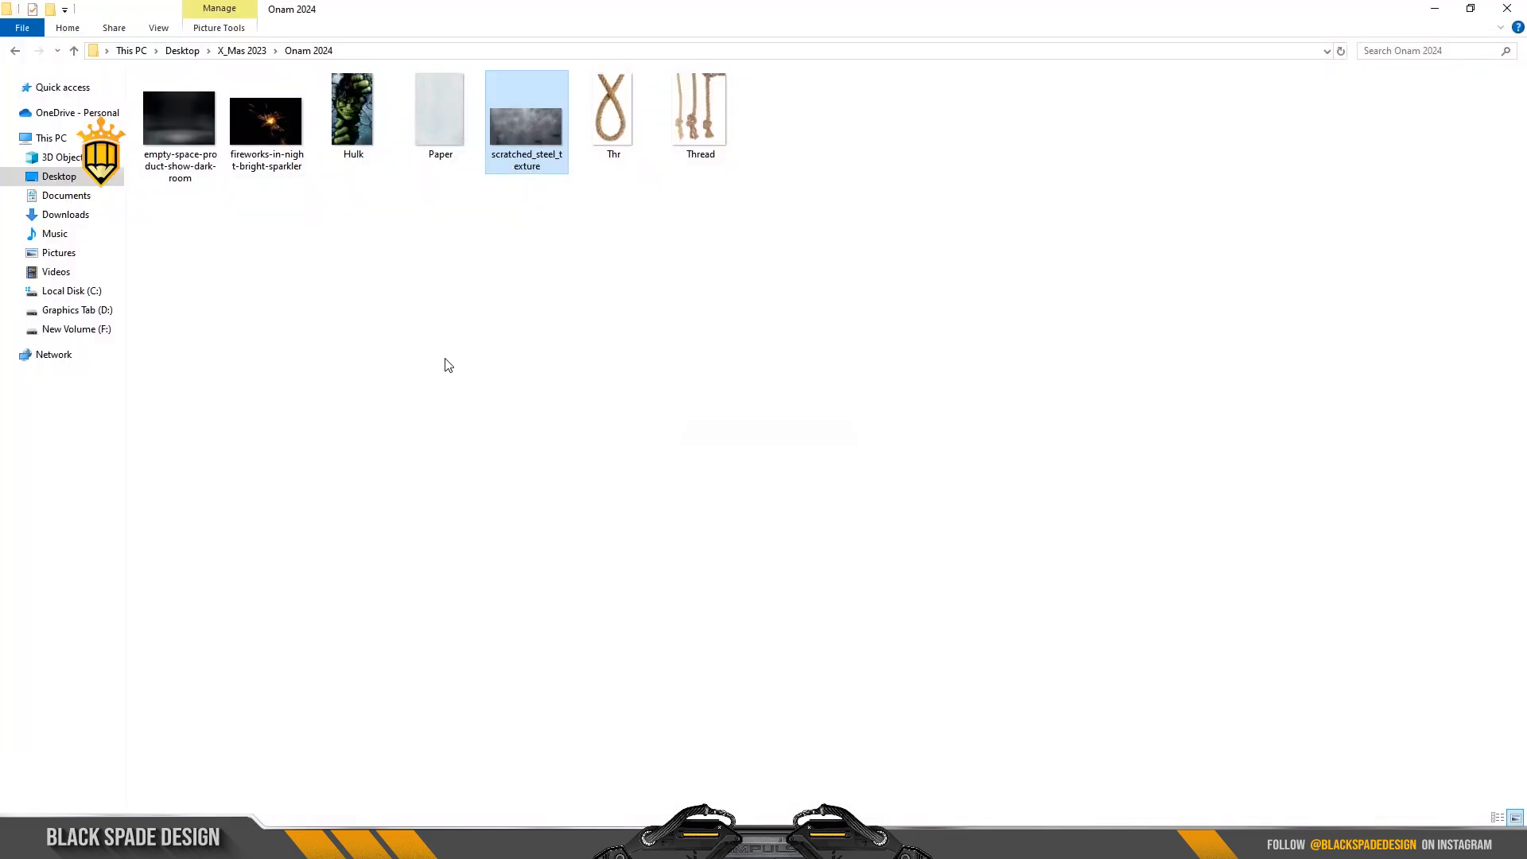
click(352, 127)
drag(352, 127, 657, 660)
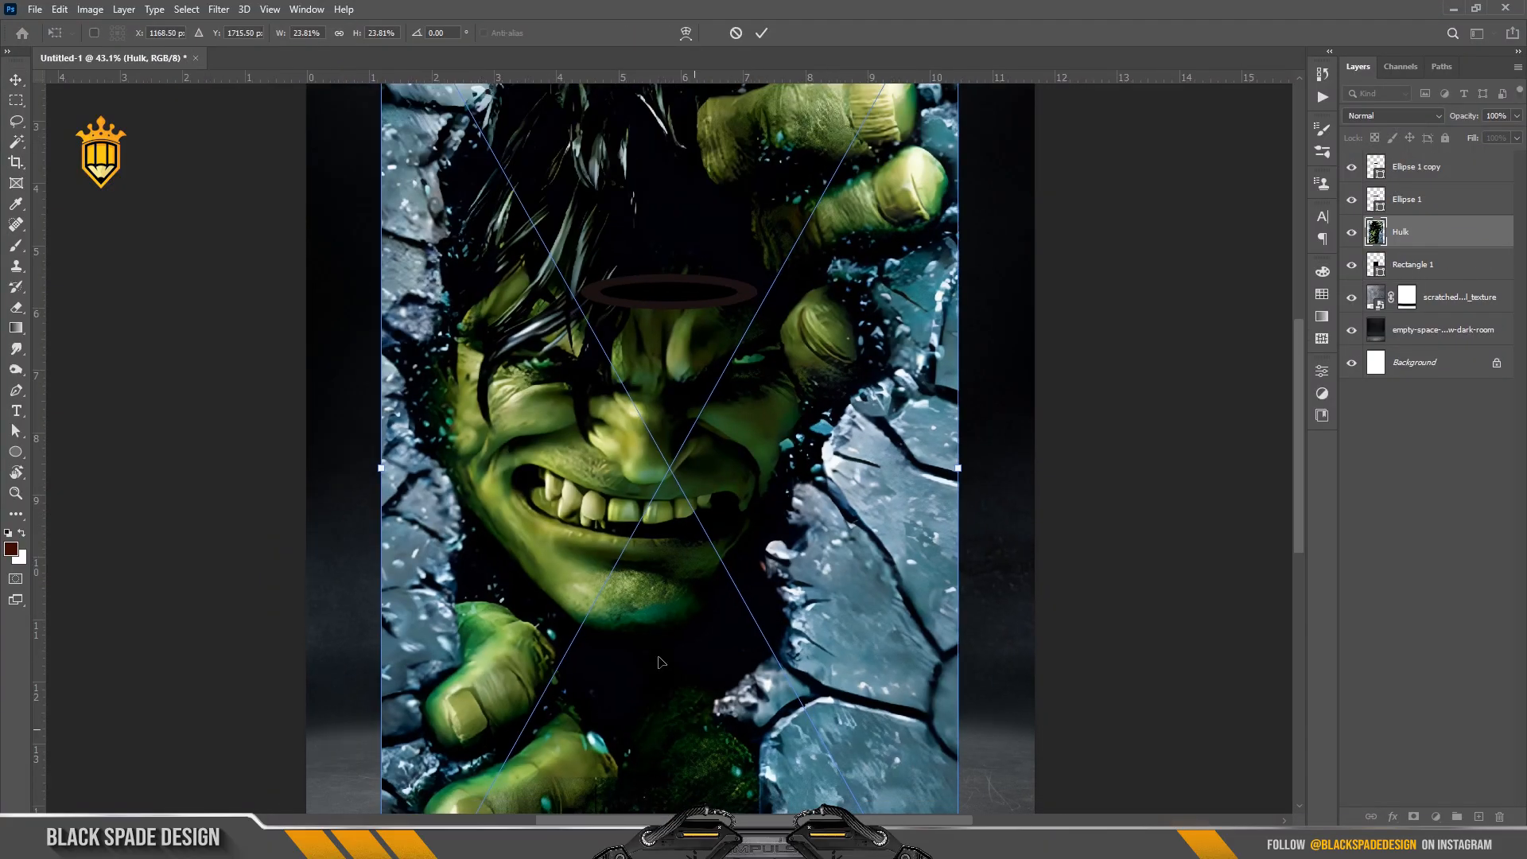
Scale the placed Hulk image to about 11.34% and position it over the cylinder body
scroll(658, 664, down, 3)
drag(838, 159, 748, 318)
scroll(644, 469, up, 3)
drag(648, 429, 684, 489)
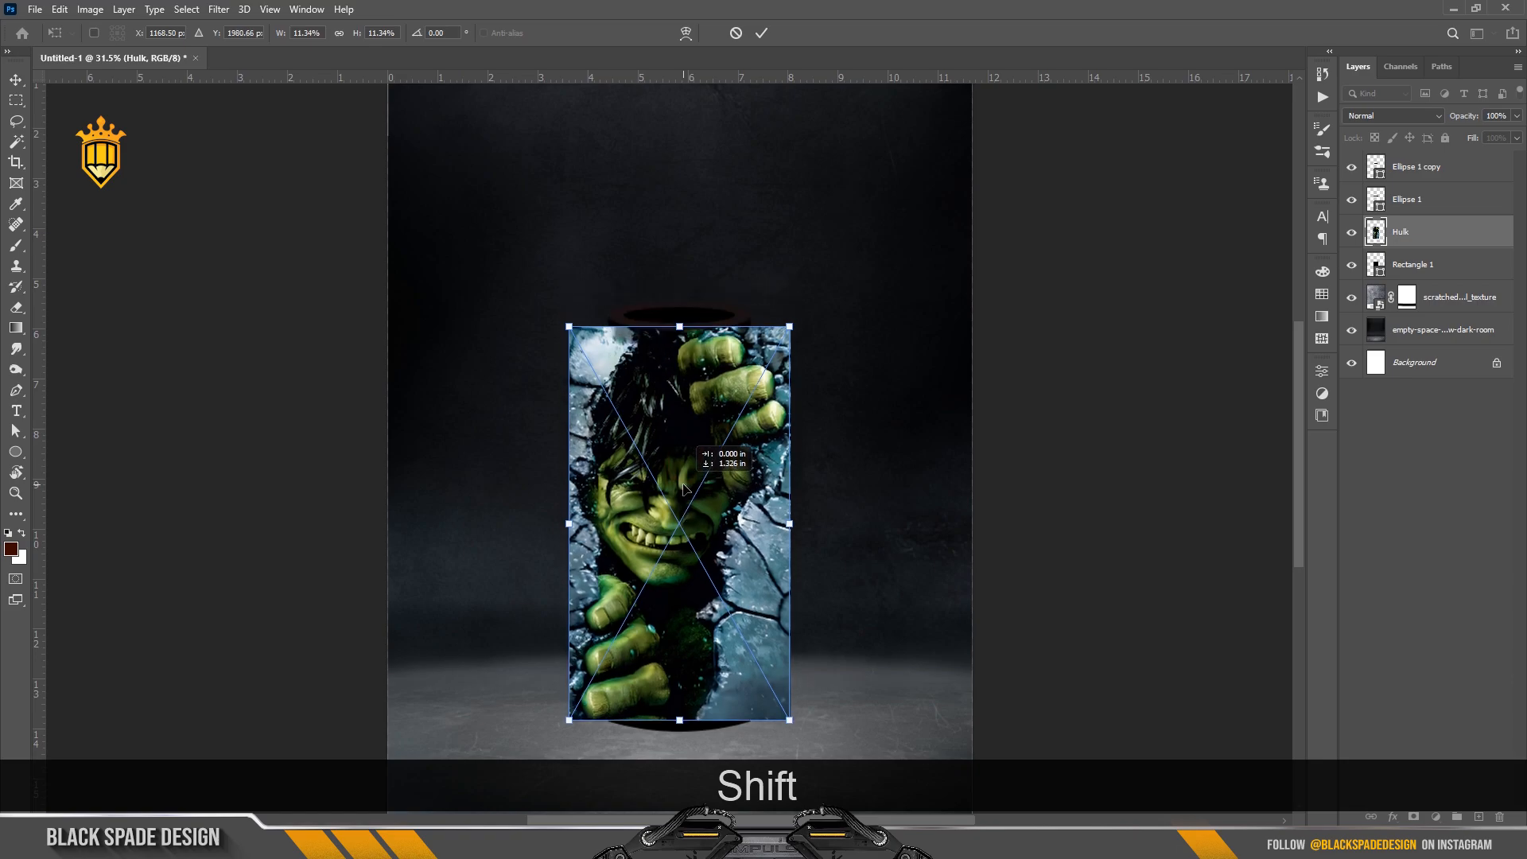
key(Return)
Clip the Hulk layer to the cylinder's rectangle layer with a clipping mask
right_click(1424, 231)
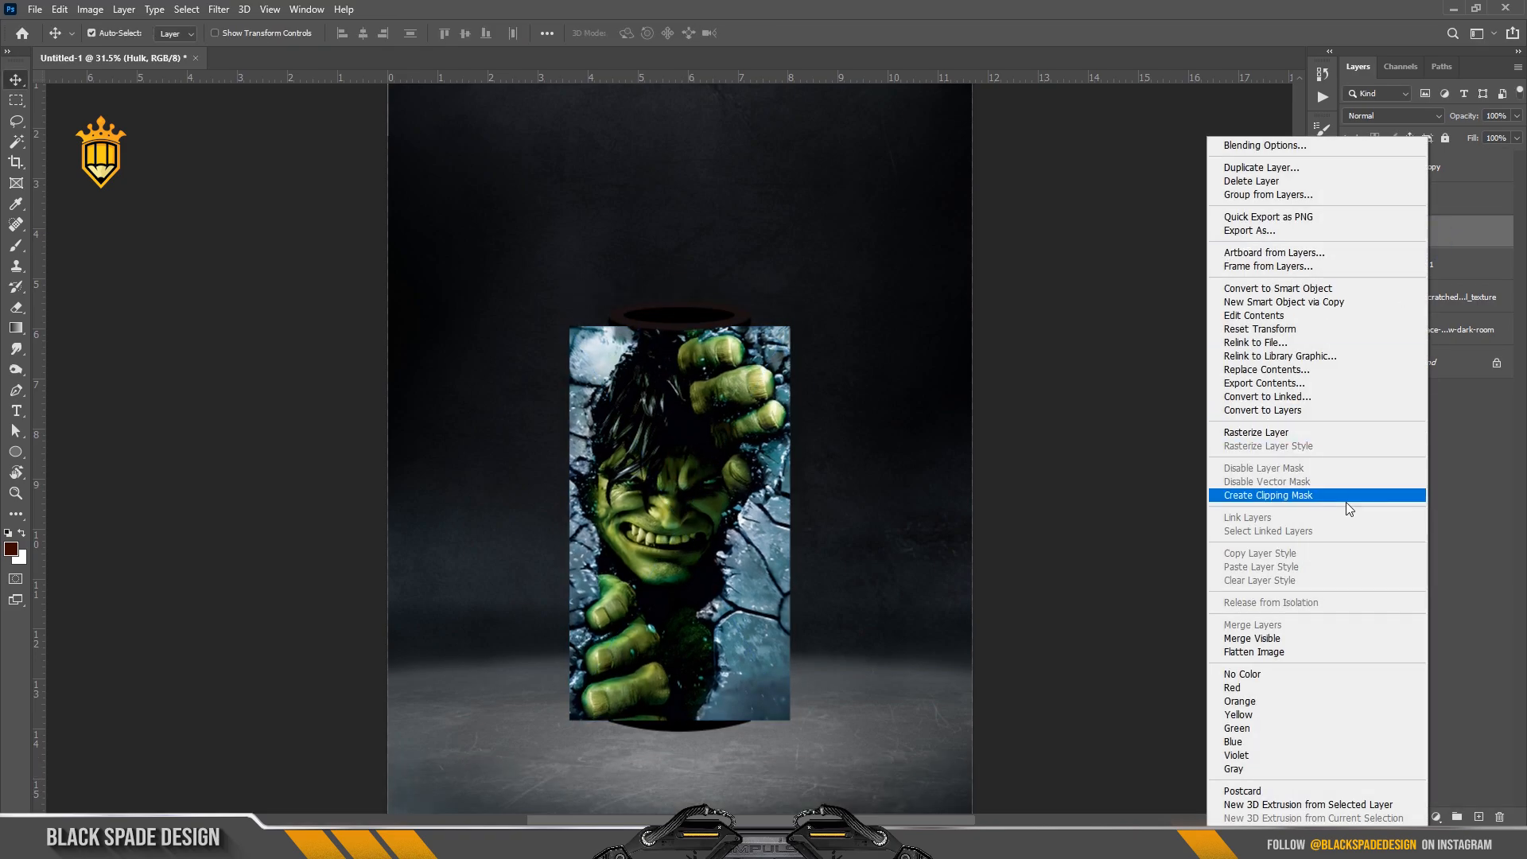
click(1305, 495)
scroll(684, 493, up, 2)
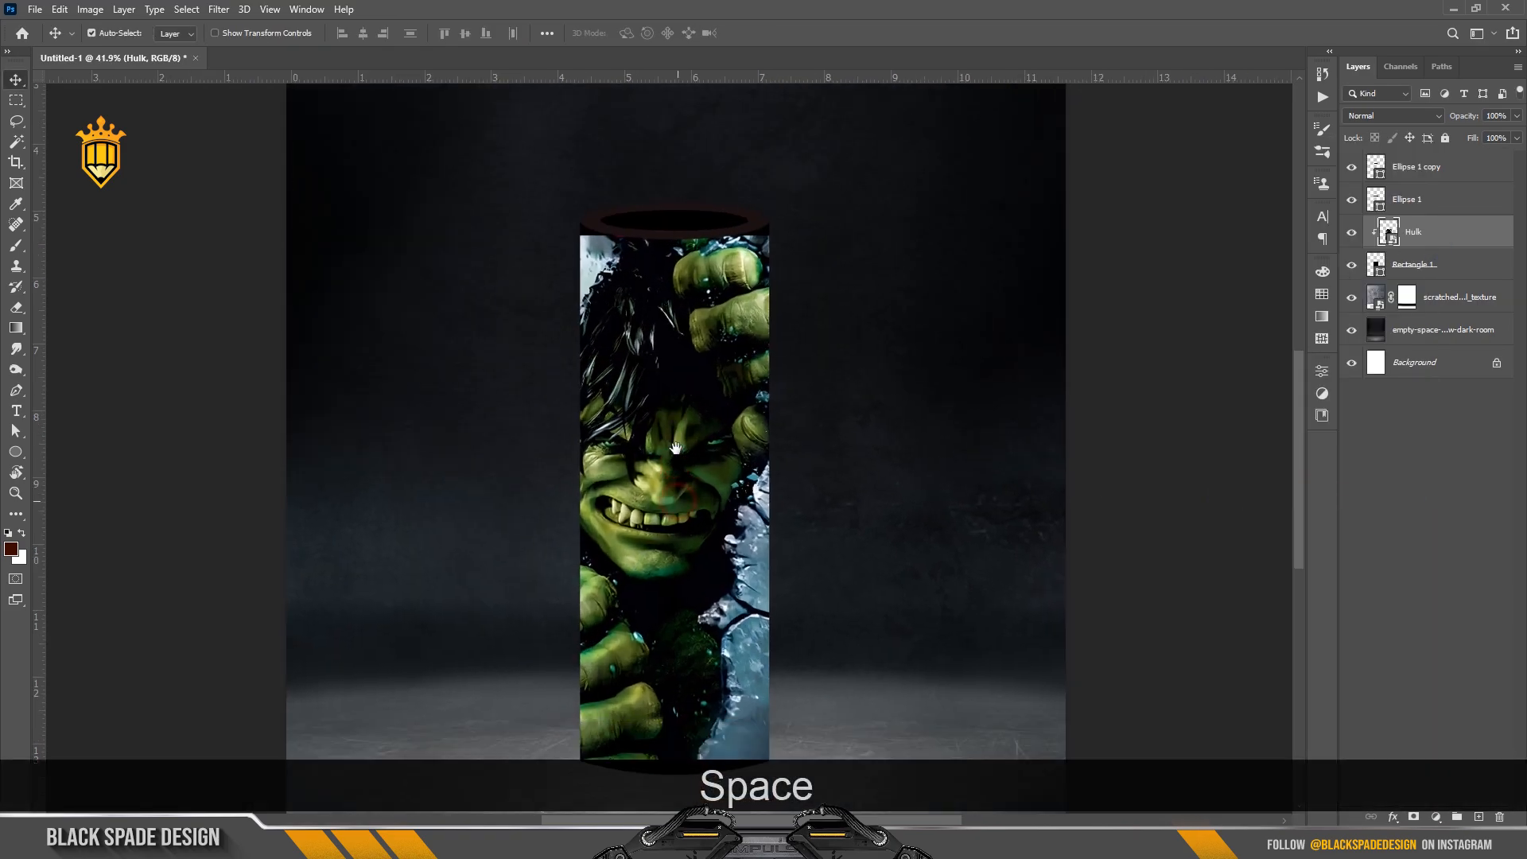
drag(680, 548, 680, 457)
Shift the clipped Hulk image slightly down and rescale it to about 11.45% so it reaches the cylinder's bottom edge
key(ctrl+t)
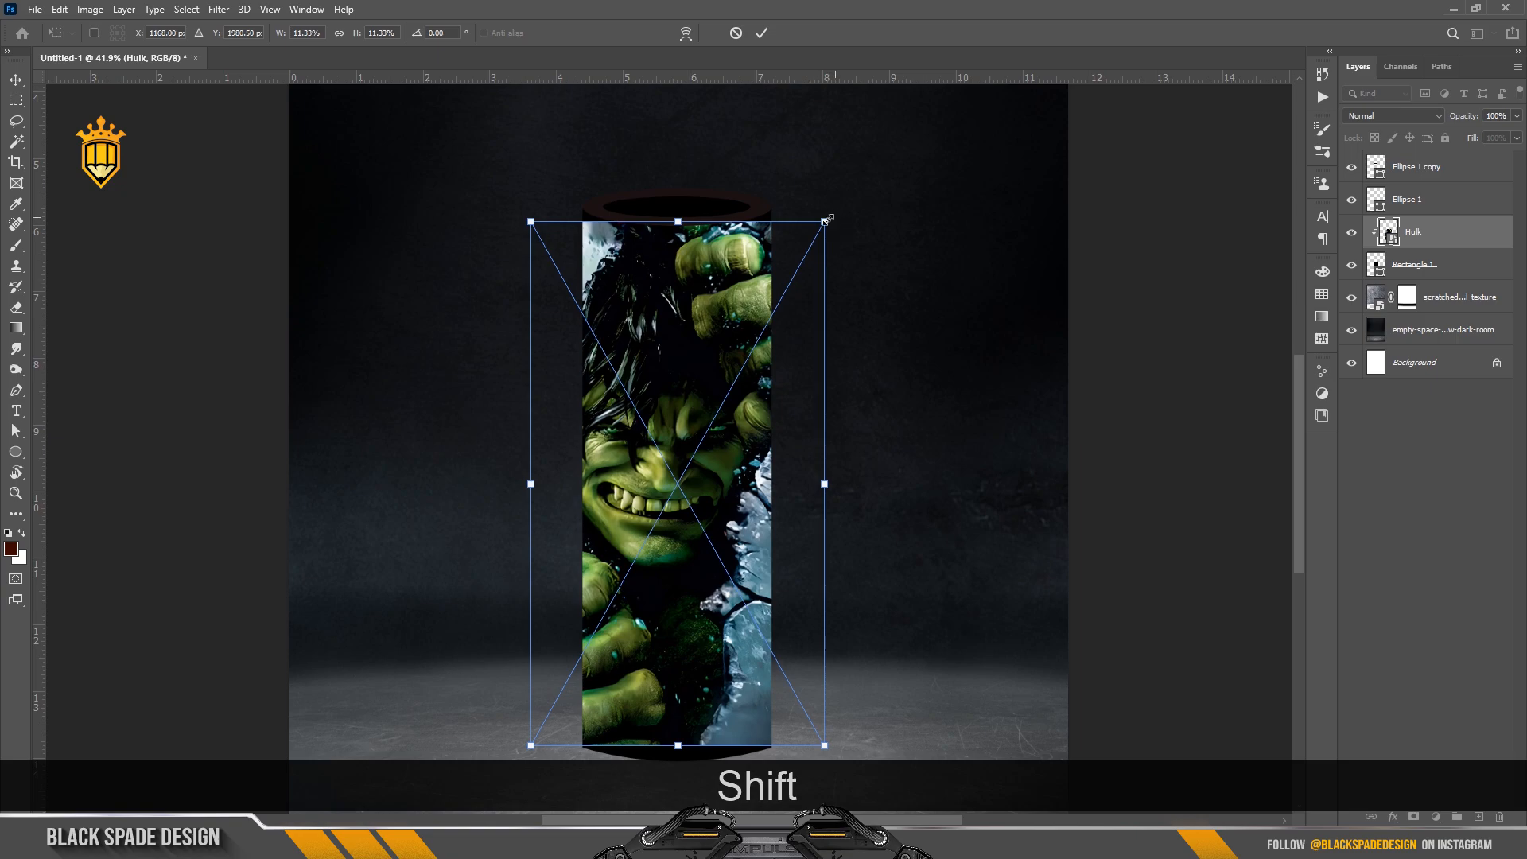
drag(825, 219, 819, 231)
drag(672, 325, 672, 334)
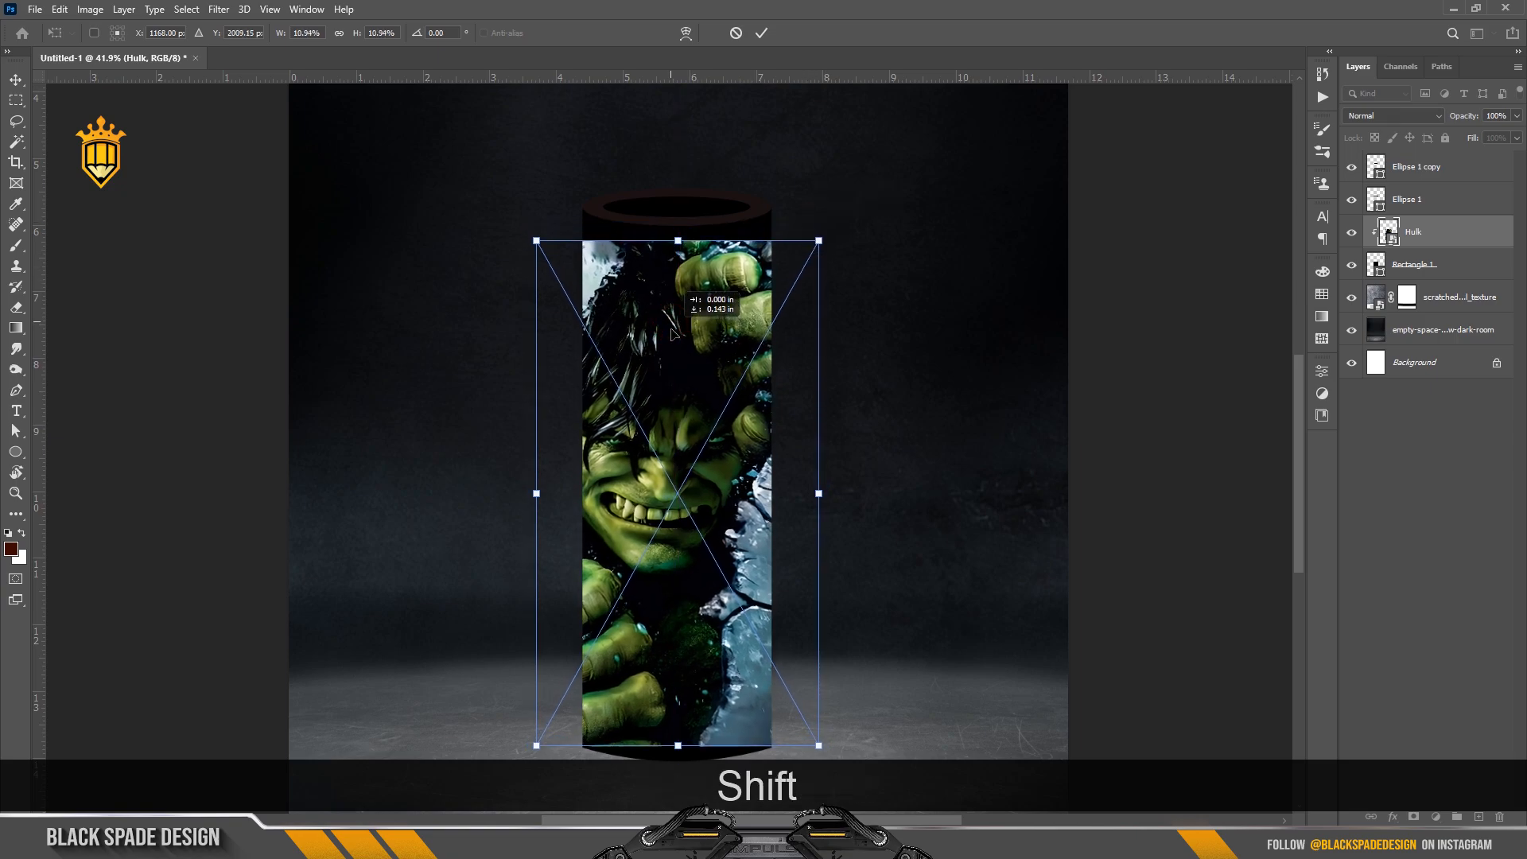
drag(818, 241, 825, 229)
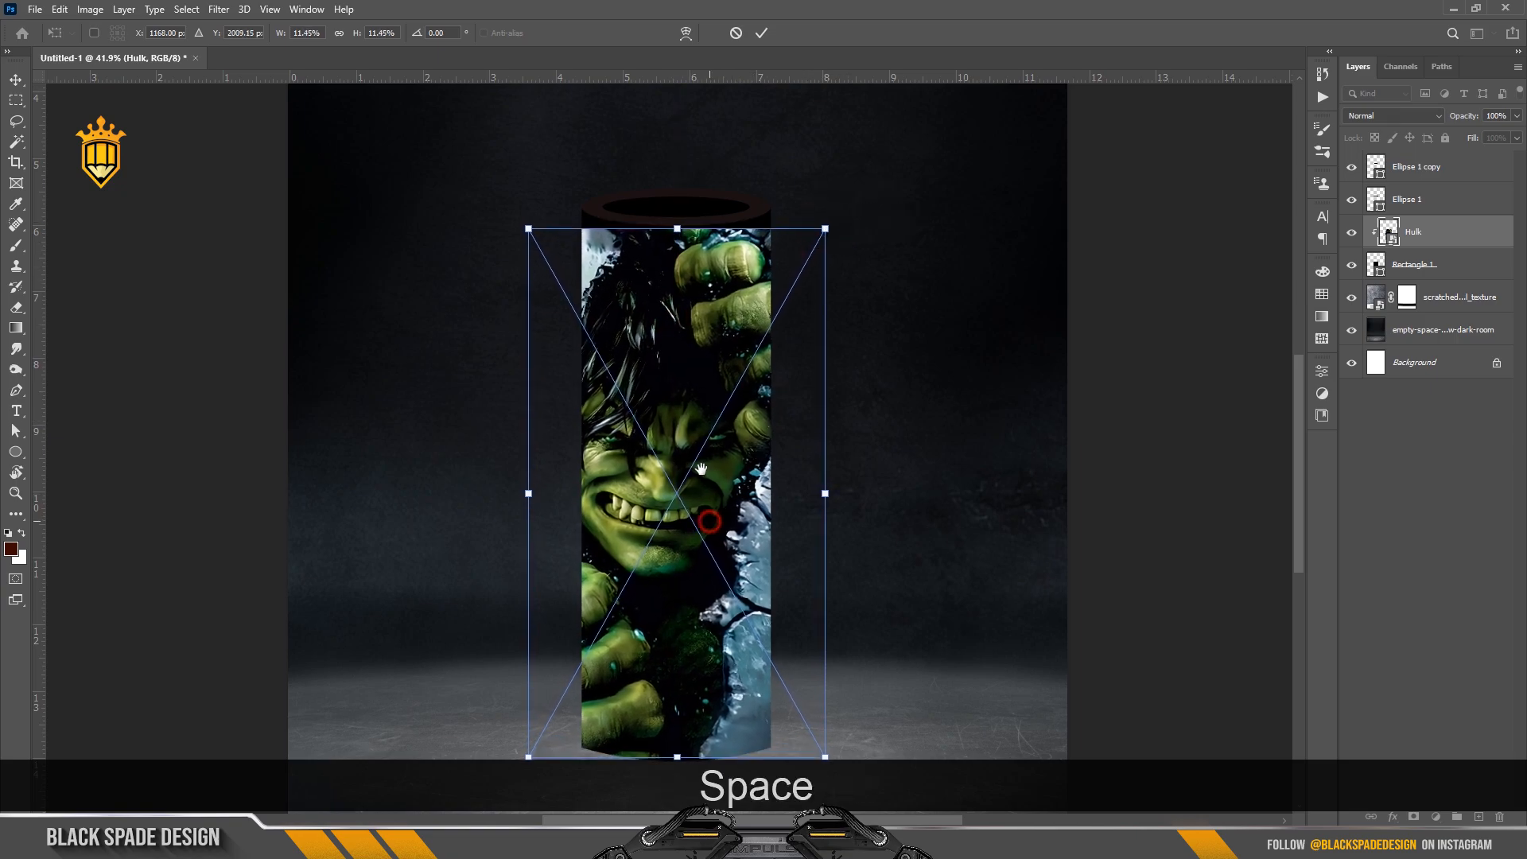
drag(695, 523, 701, 475)
scroll(732, 306, up, 1)
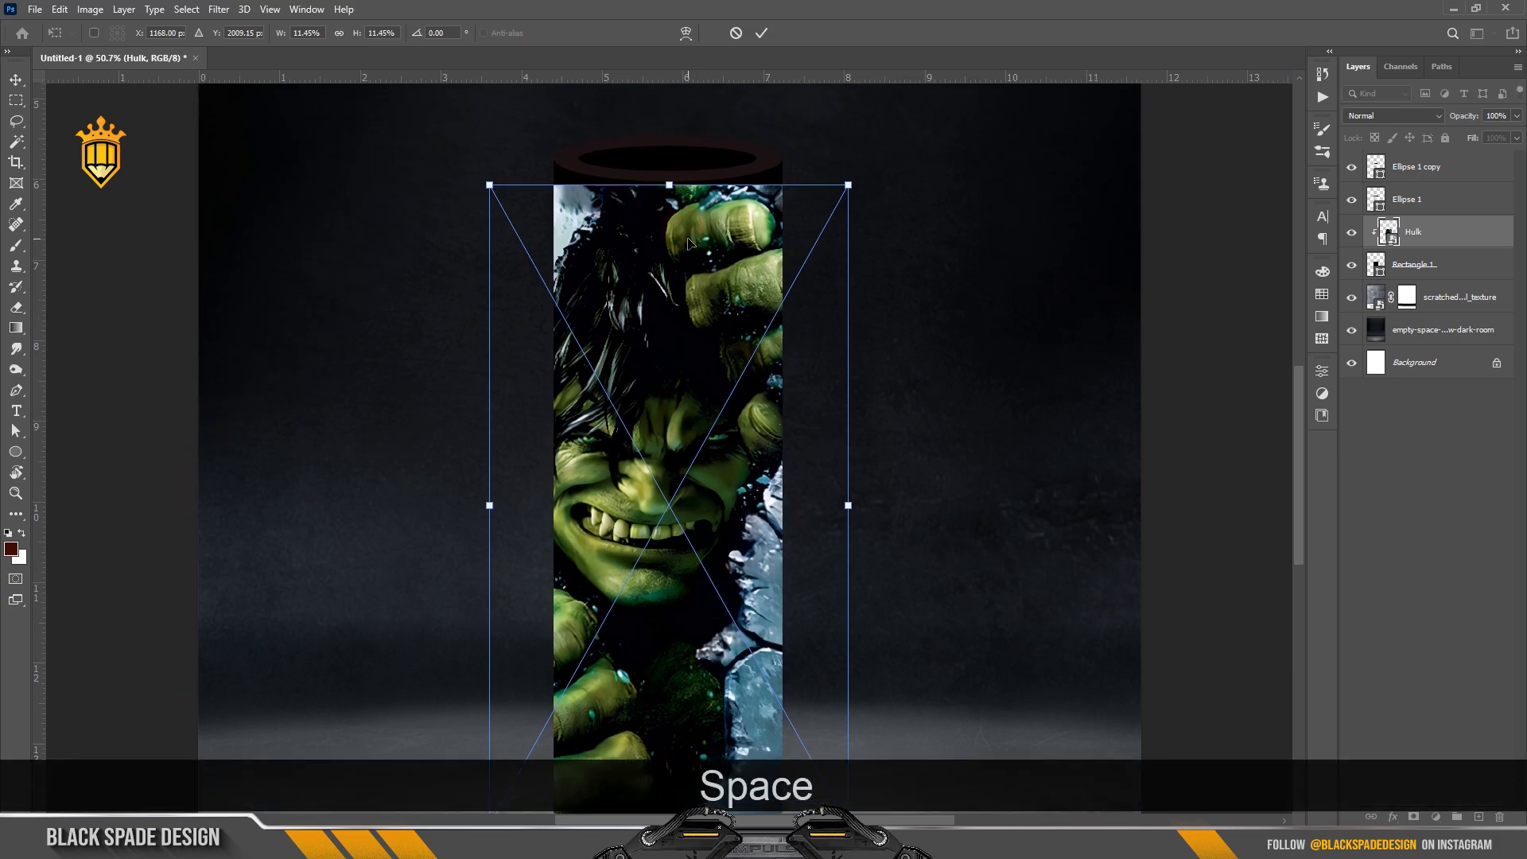
key(Return)
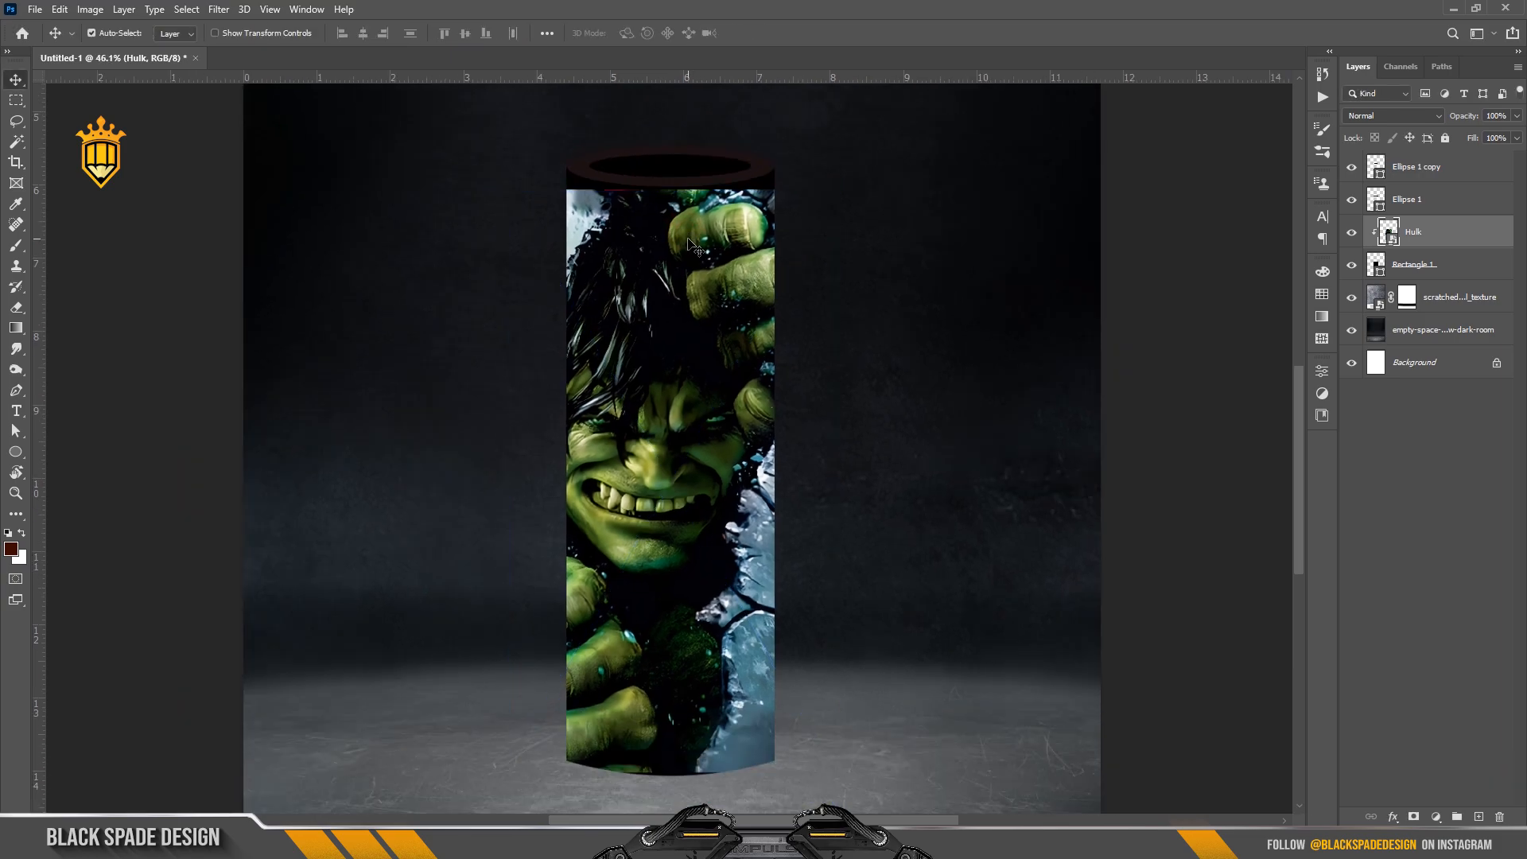
Rasterize the Hulk layer
scroll(692, 245, down, 1)
scroll(710, 503, up, 2)
drag(681, 535, 684, 400)
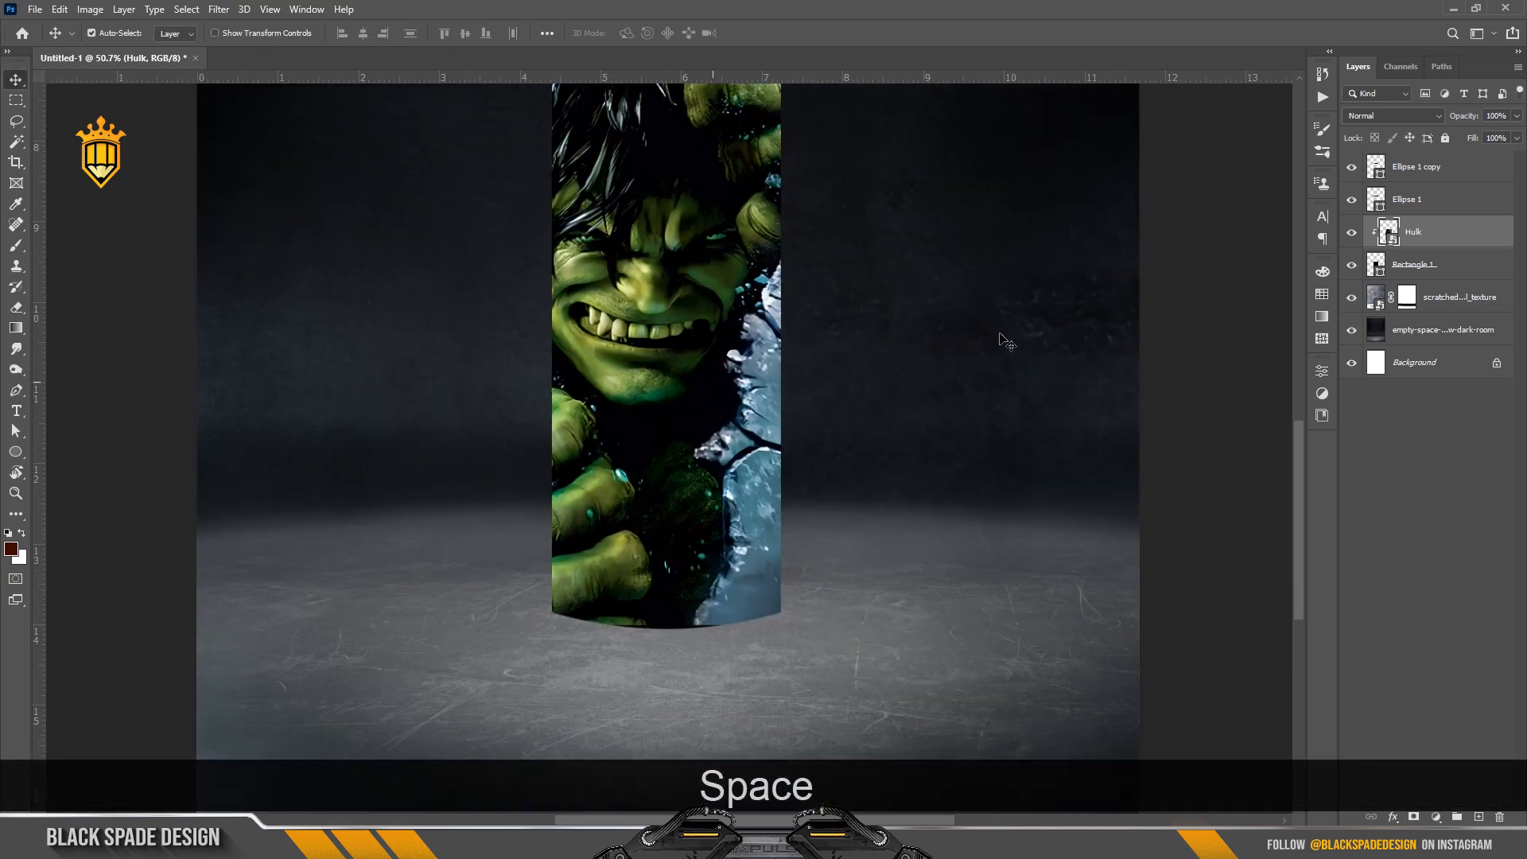
right_click(1454, 240)
click(1272, 432)
Select the uncovered black strip at the cylinder's curved bottom edge and fill it with Content-Aware on the Hulk layer
scroll(636, 636, up, 11)
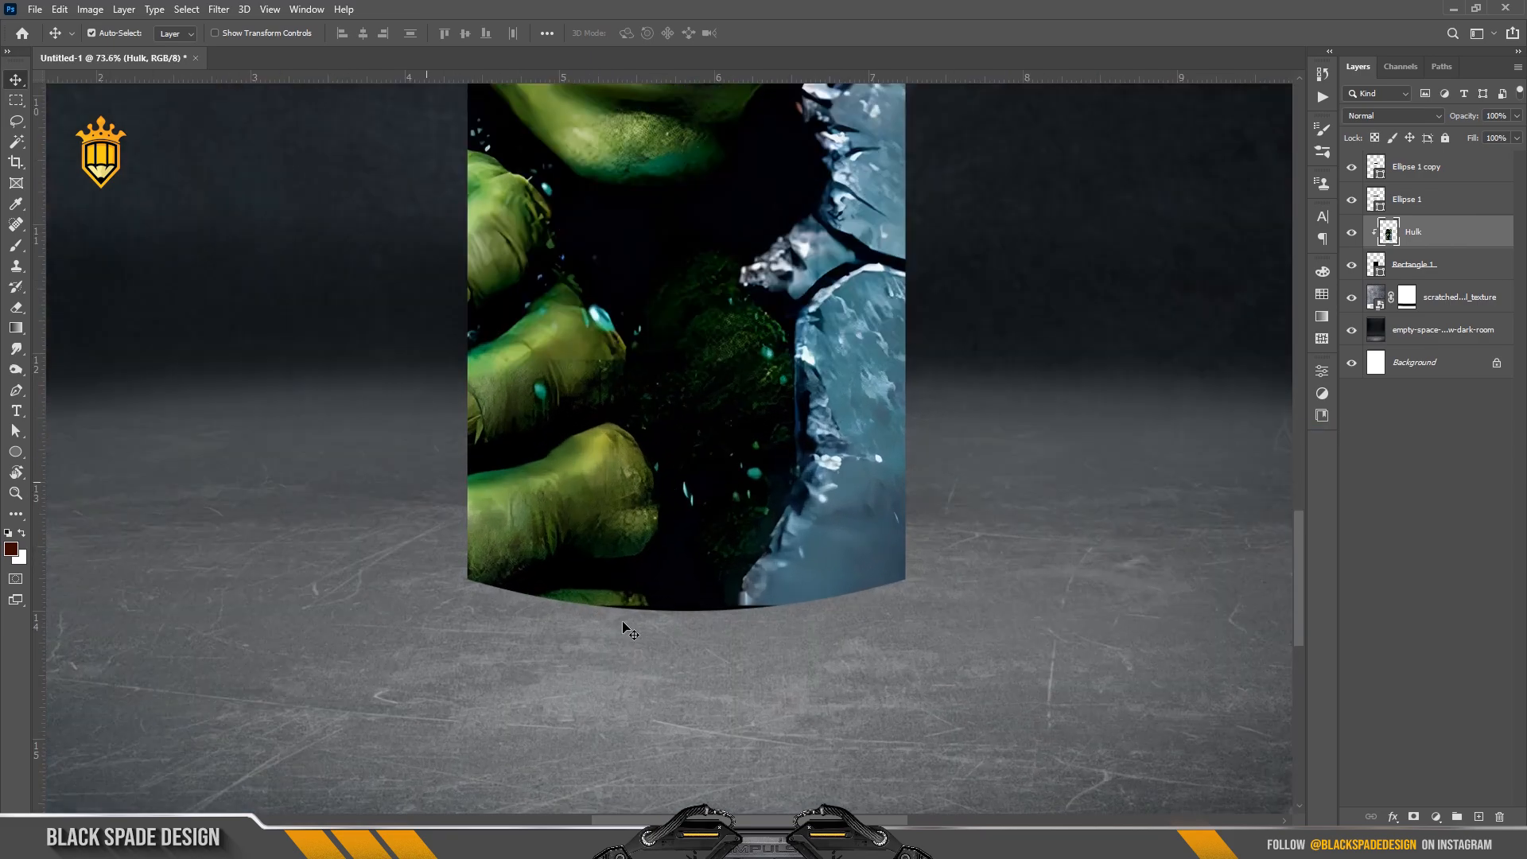
click(15, 100)
scroll(590, 633, up, 2)
drag(932, 611, 580, 583)
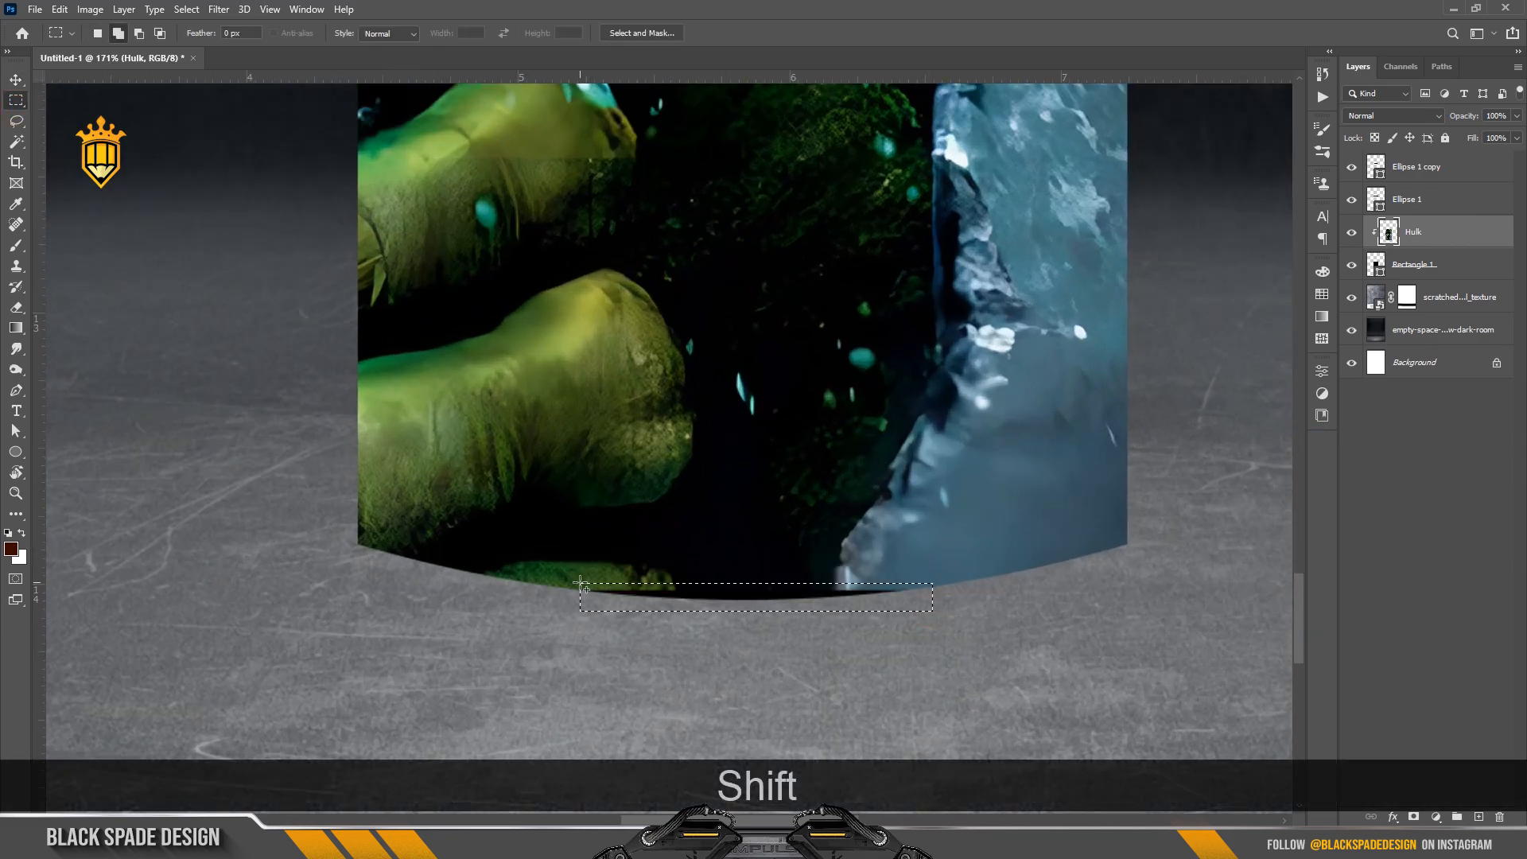
key(shift+F5)
key(Return)
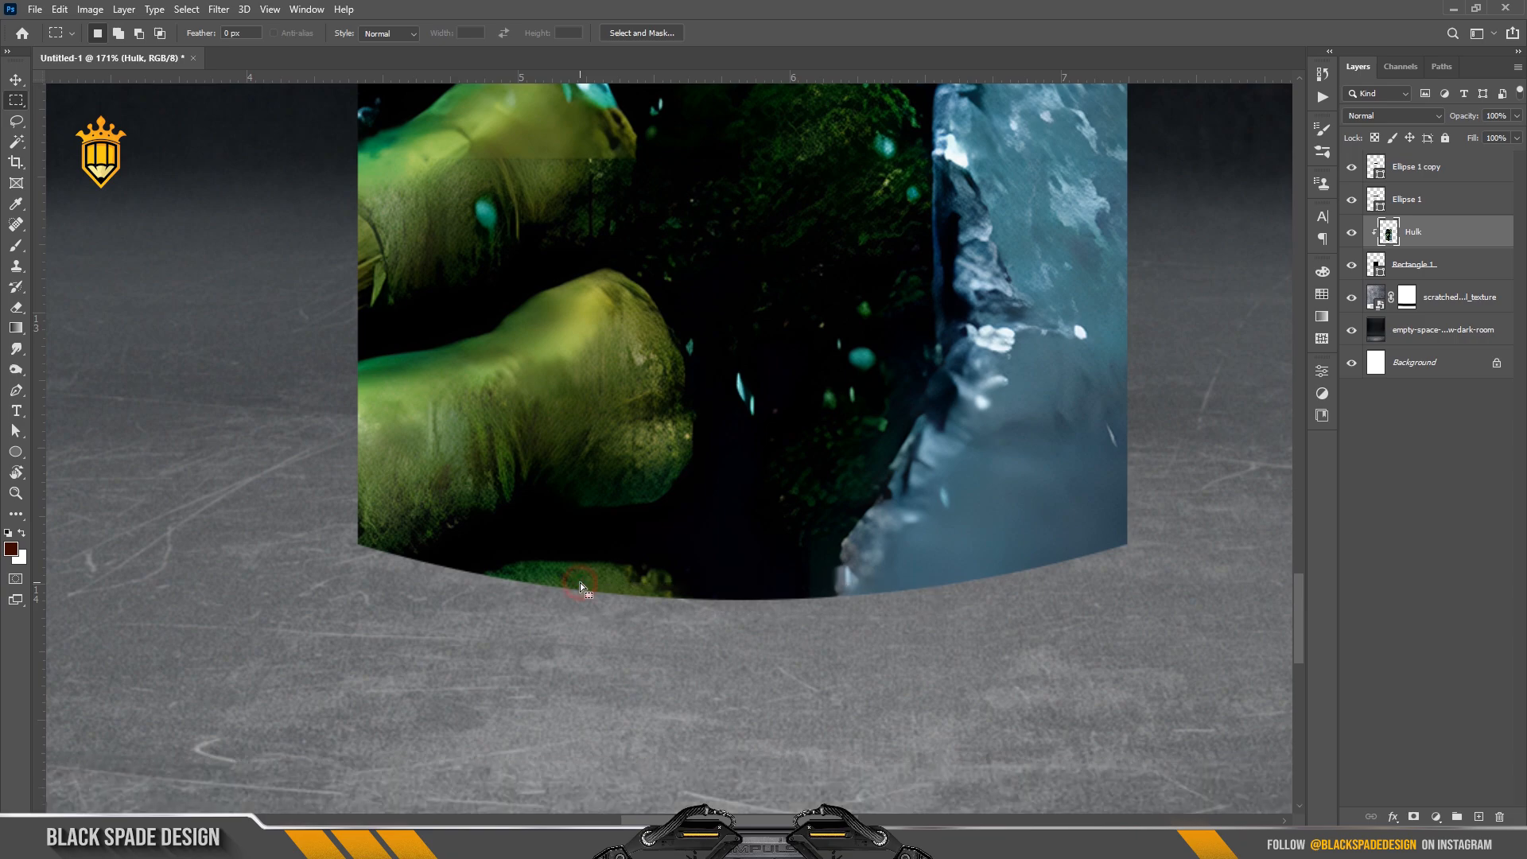
Warp the Hulk artwork with the Arch style at a bend of about -10.4% to follow the cylinder's curvature
scroll(580, 582, down, 3)
scroll(676, 358, up, 4)
drag(739, 412, 746, 716)
drag(750, 294, 730, 629)
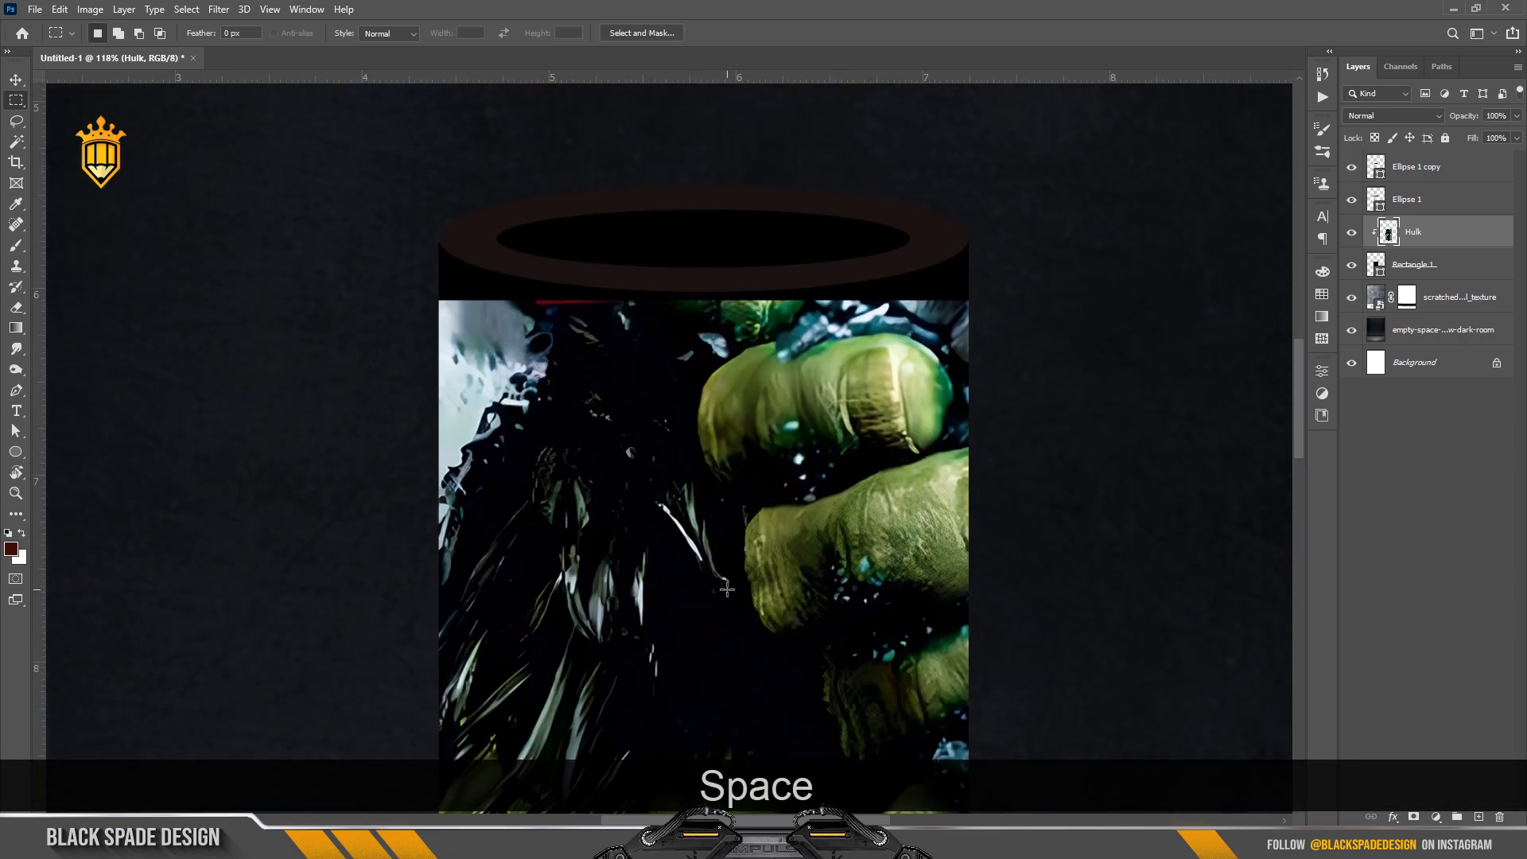
scroll(727, 589, down, 1)
key(v)
key(ctrl+t)
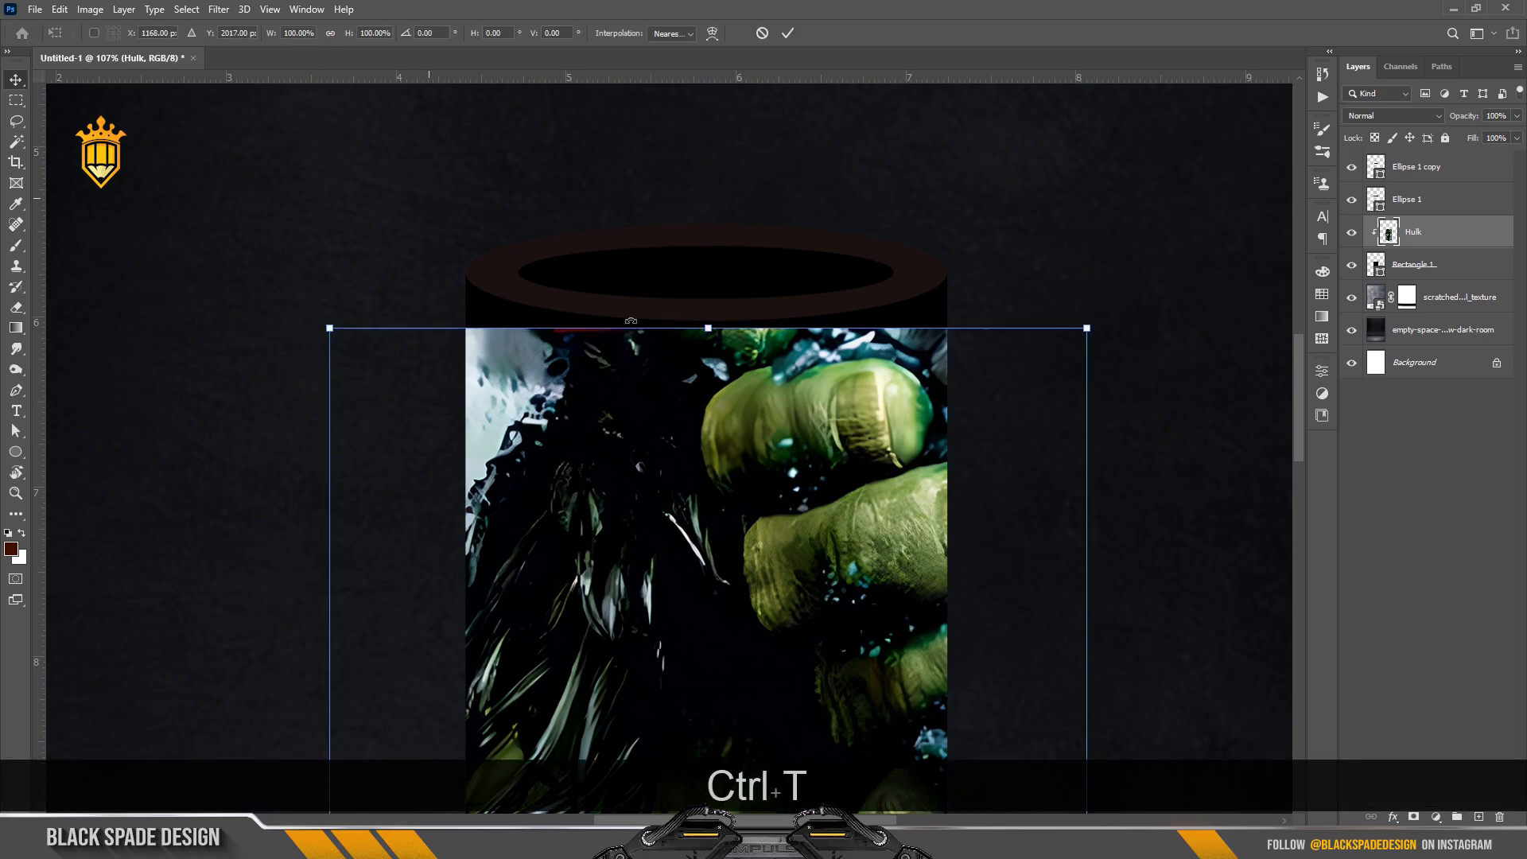
click(714, 34)
click(378, 31)
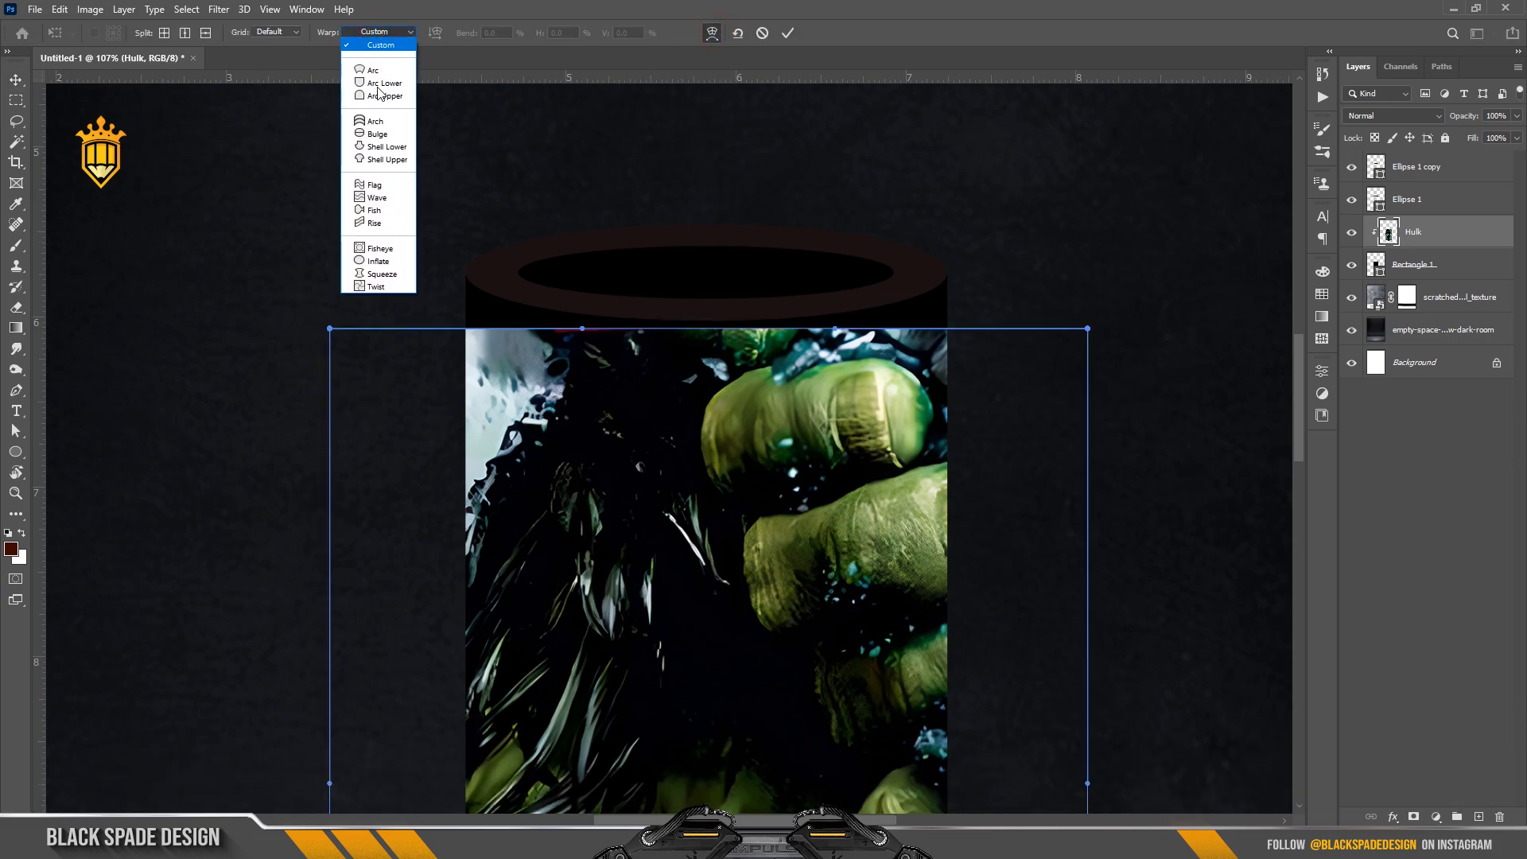
click(375, 122)
drag(435, 34, 95, 74)
scroll(613, 479, down, 11)
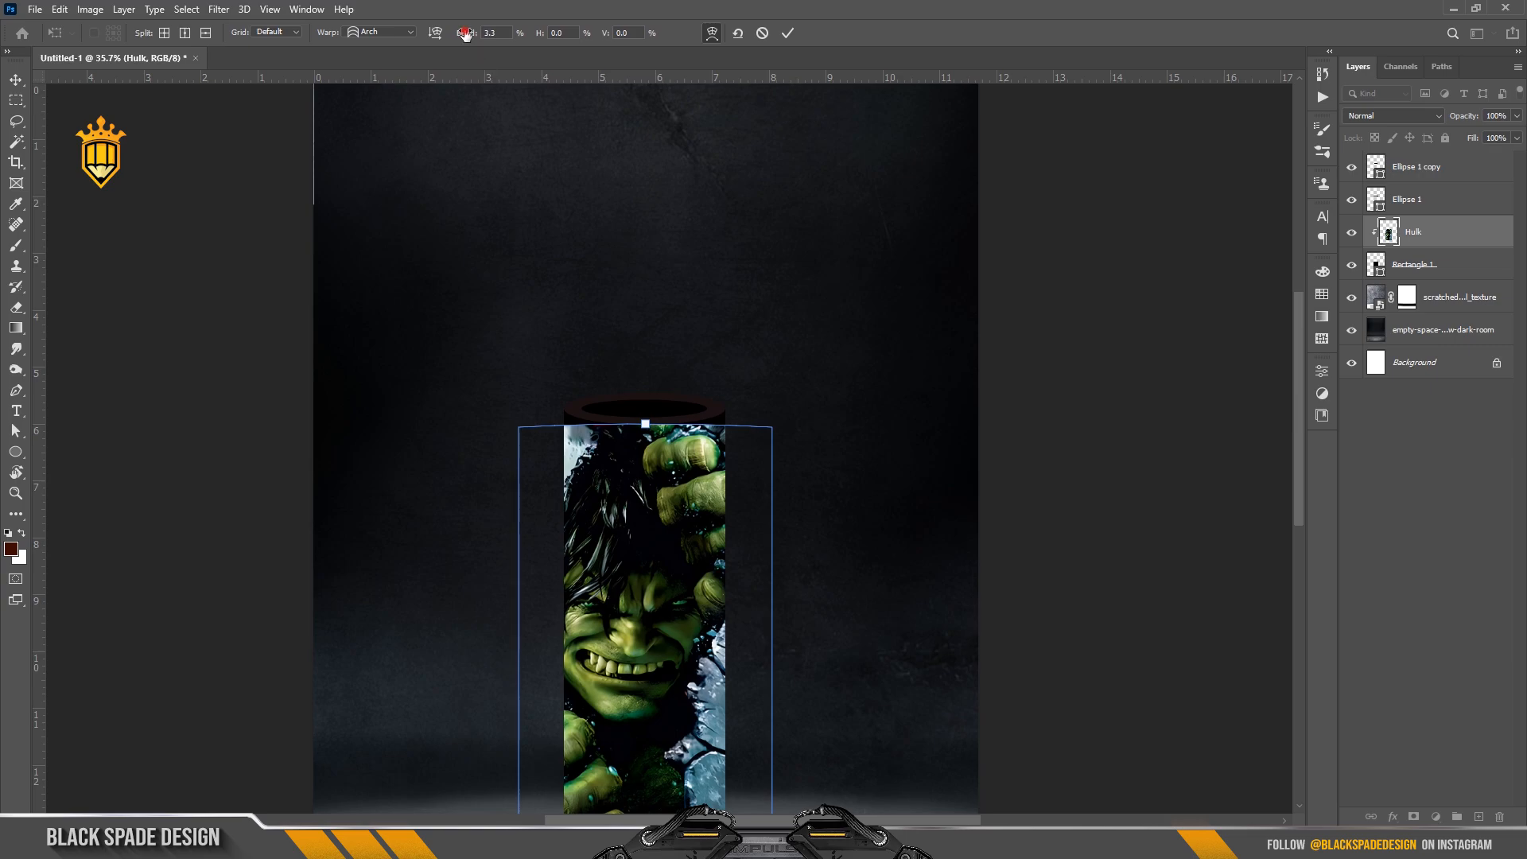
drag(465, 34, 356, 38)
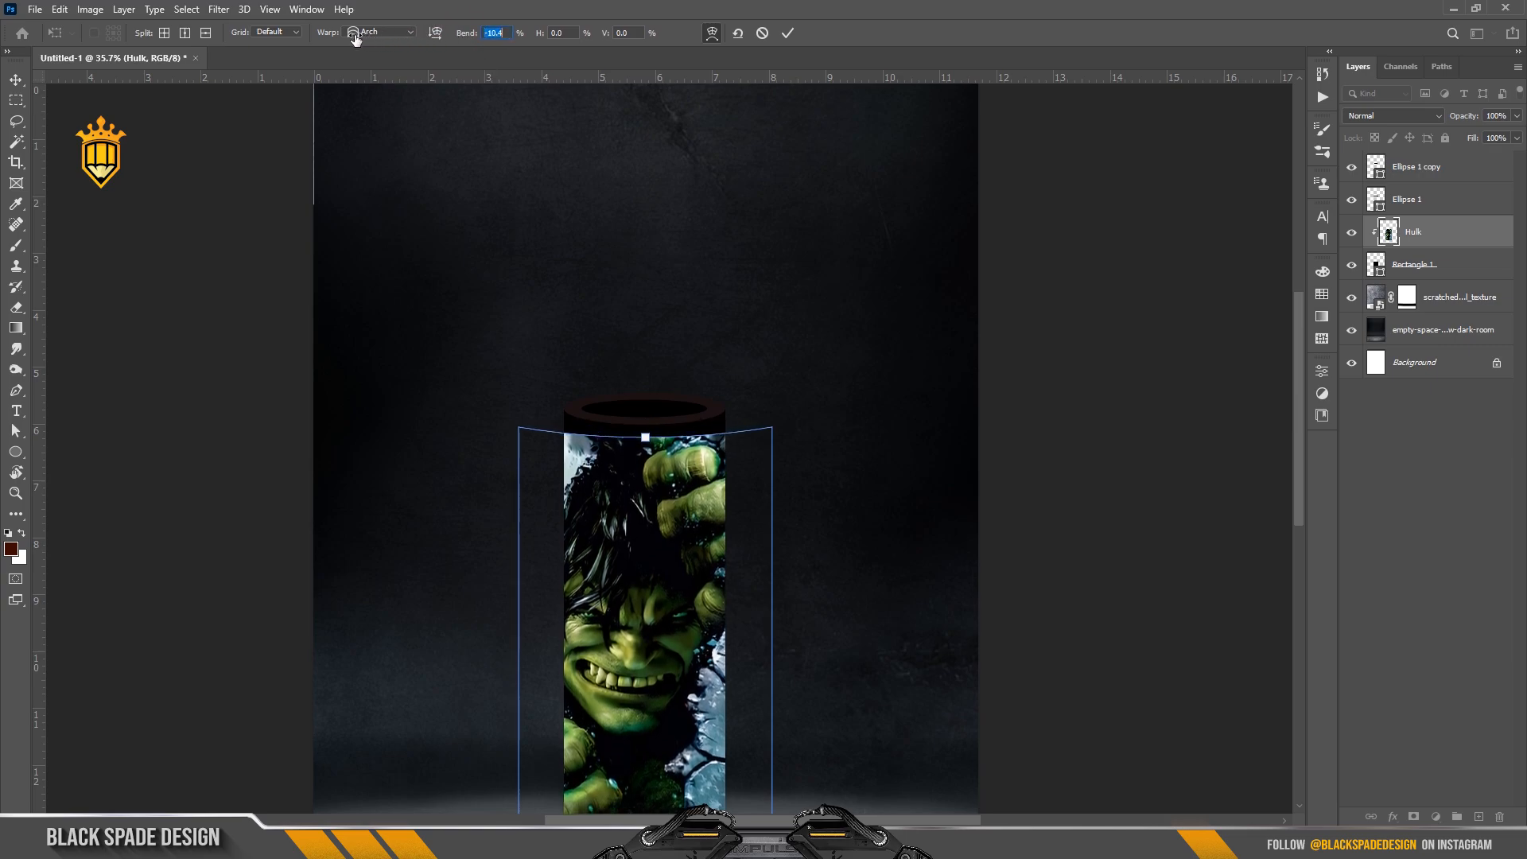
click(787, 35)
Move the warped Hulk artwork up towards the rim and scale it to about 102.33%, nudging it slightly right
scroll(668, 417, down, 2)
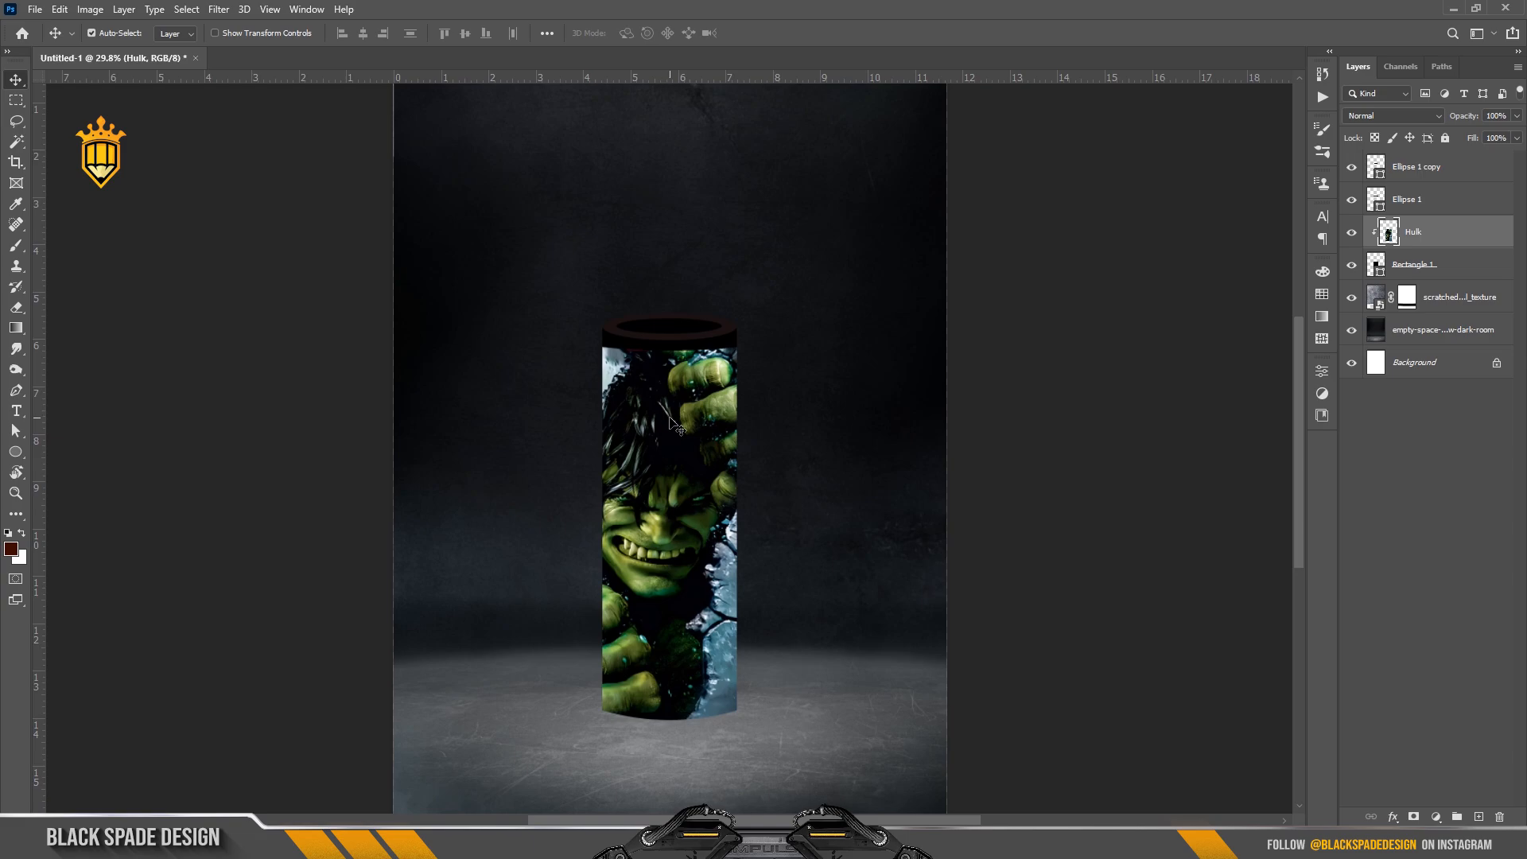
scroll(670, 418, up, 2)
key(ctrl+t)
drag(679, 554, 680, 546)
scroll(680, 554, down, 2)
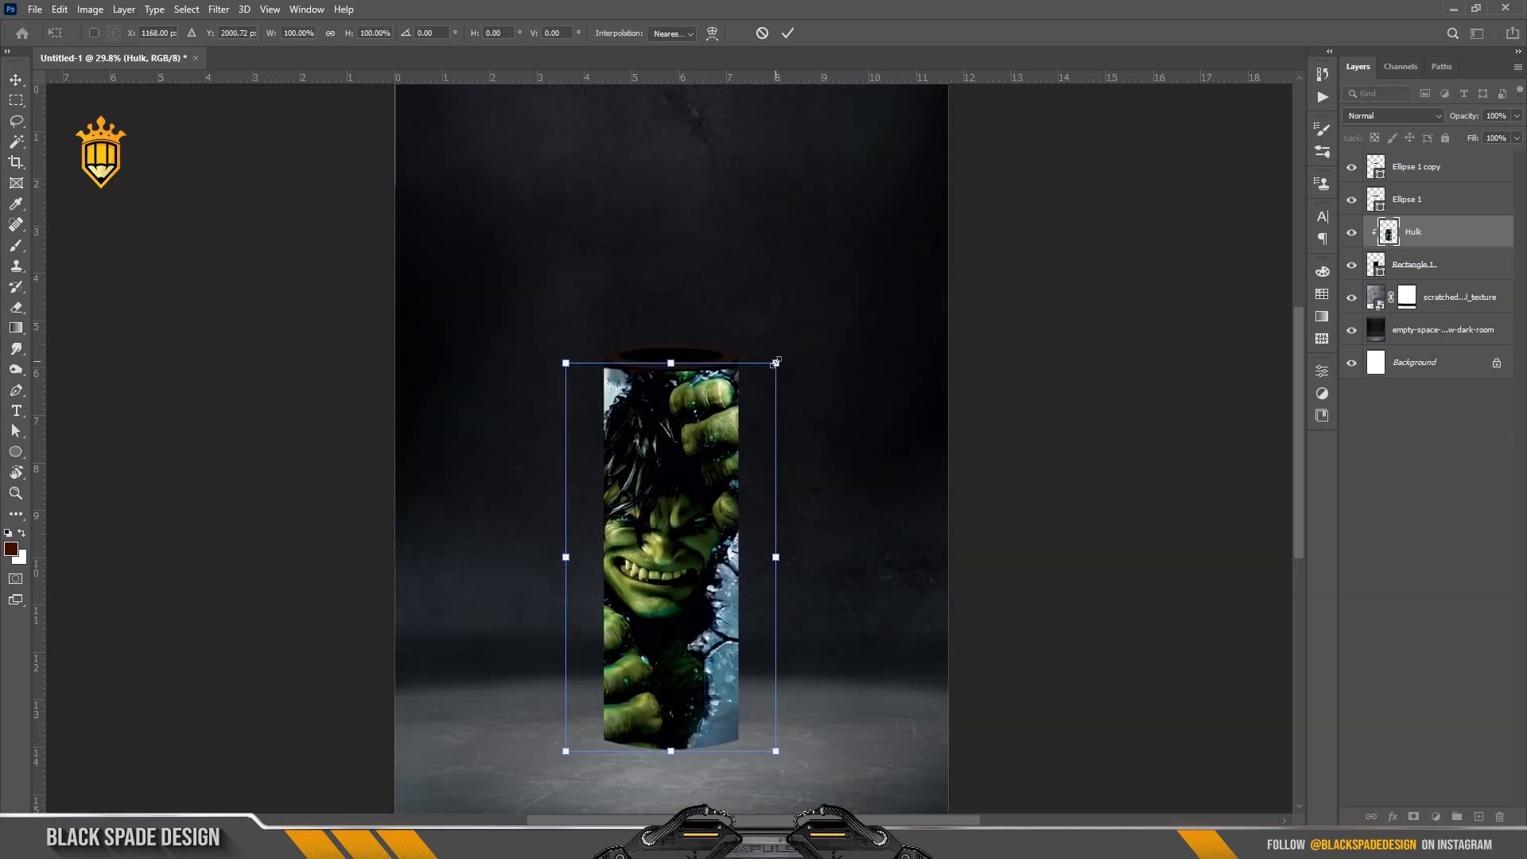
drag(787, 369, 792, 365)
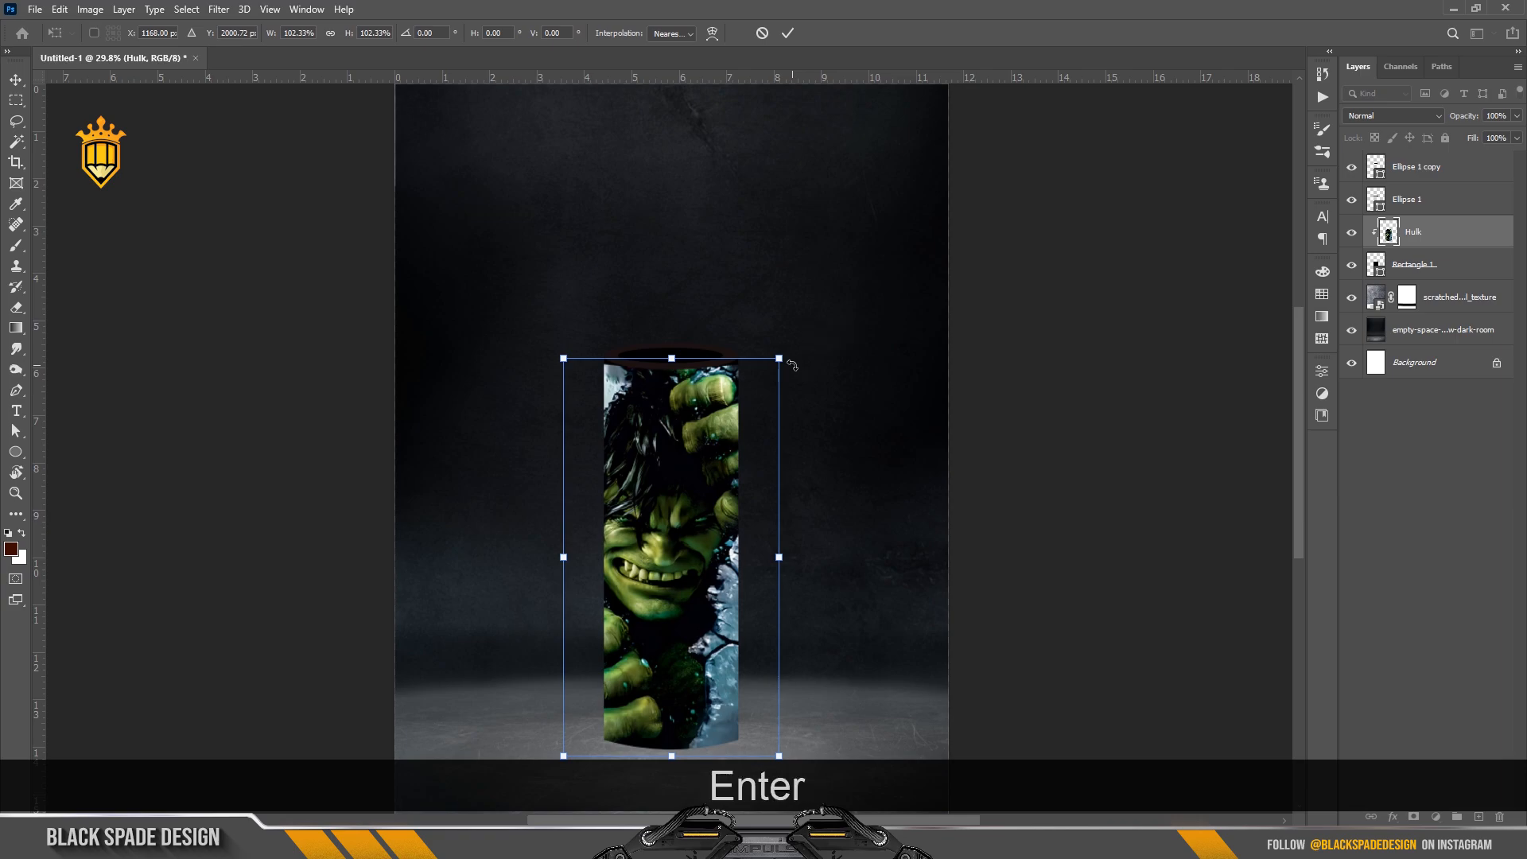
key(Return)
scroll(580, 264, up, 2)
key(Right)
Select the uncovered gap below the rim's left end and fill it with Content-Aware at 100% opacity
scroll(581, 264, up, 2)
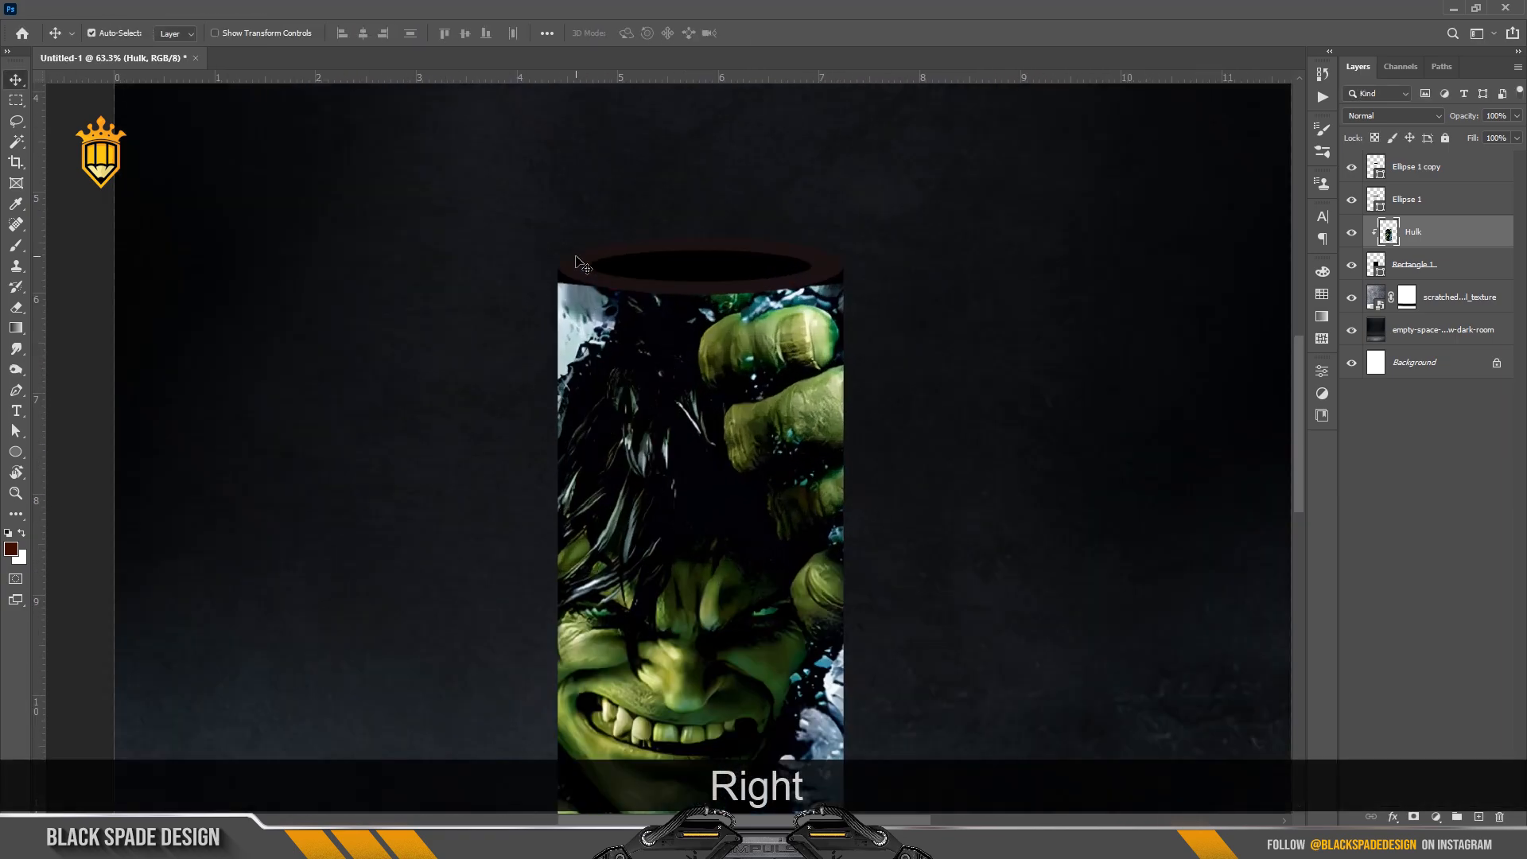
scroll(581, 264, up, 2)
key(m)
scroll(562, 275, up, 2)
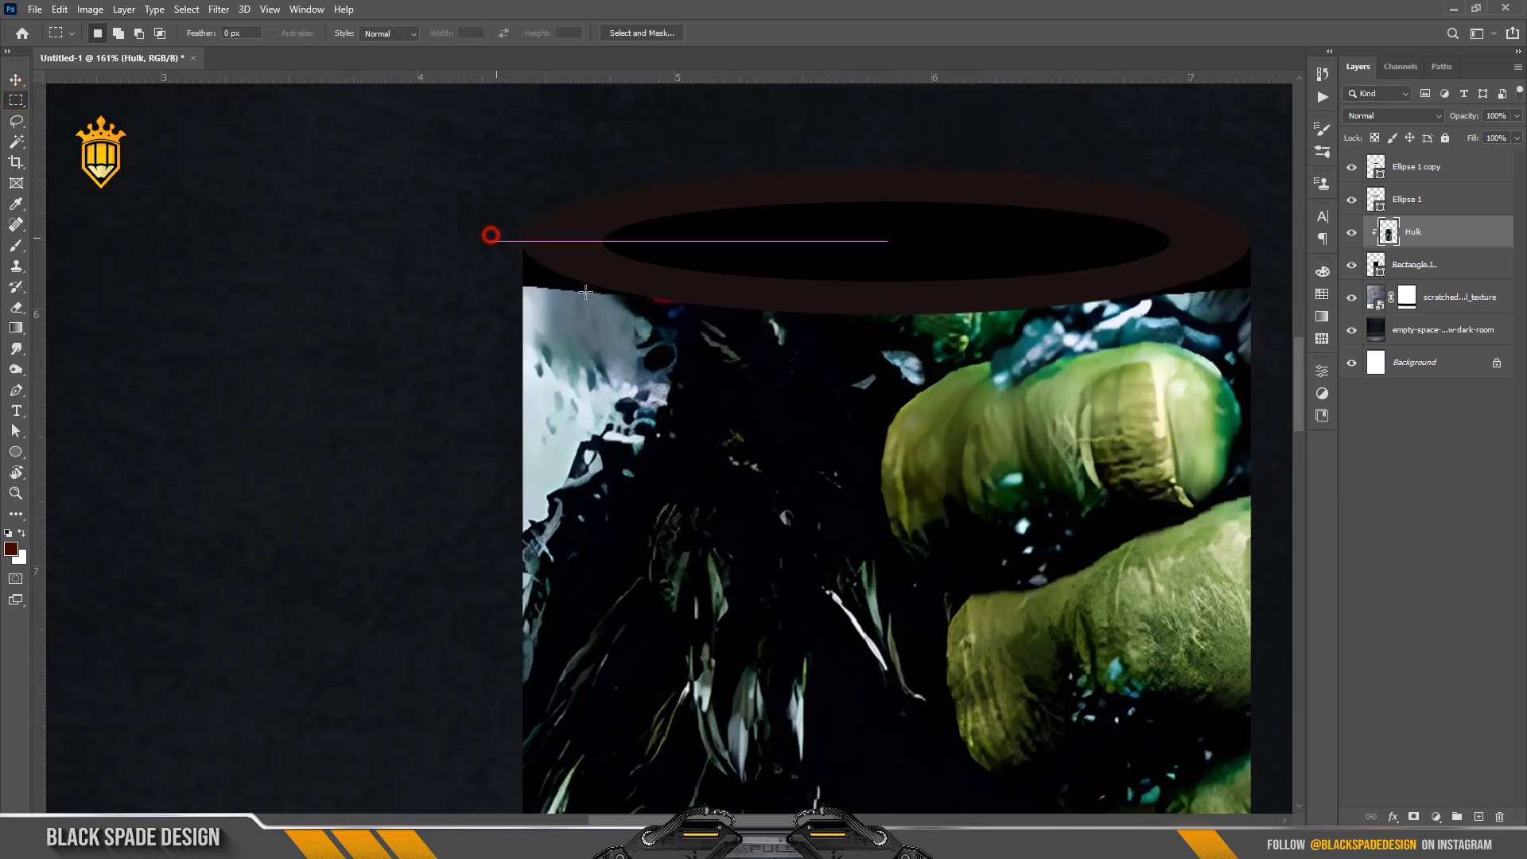
drag(490, 234, 635, 312)
key(shift+F5)
key(Return)
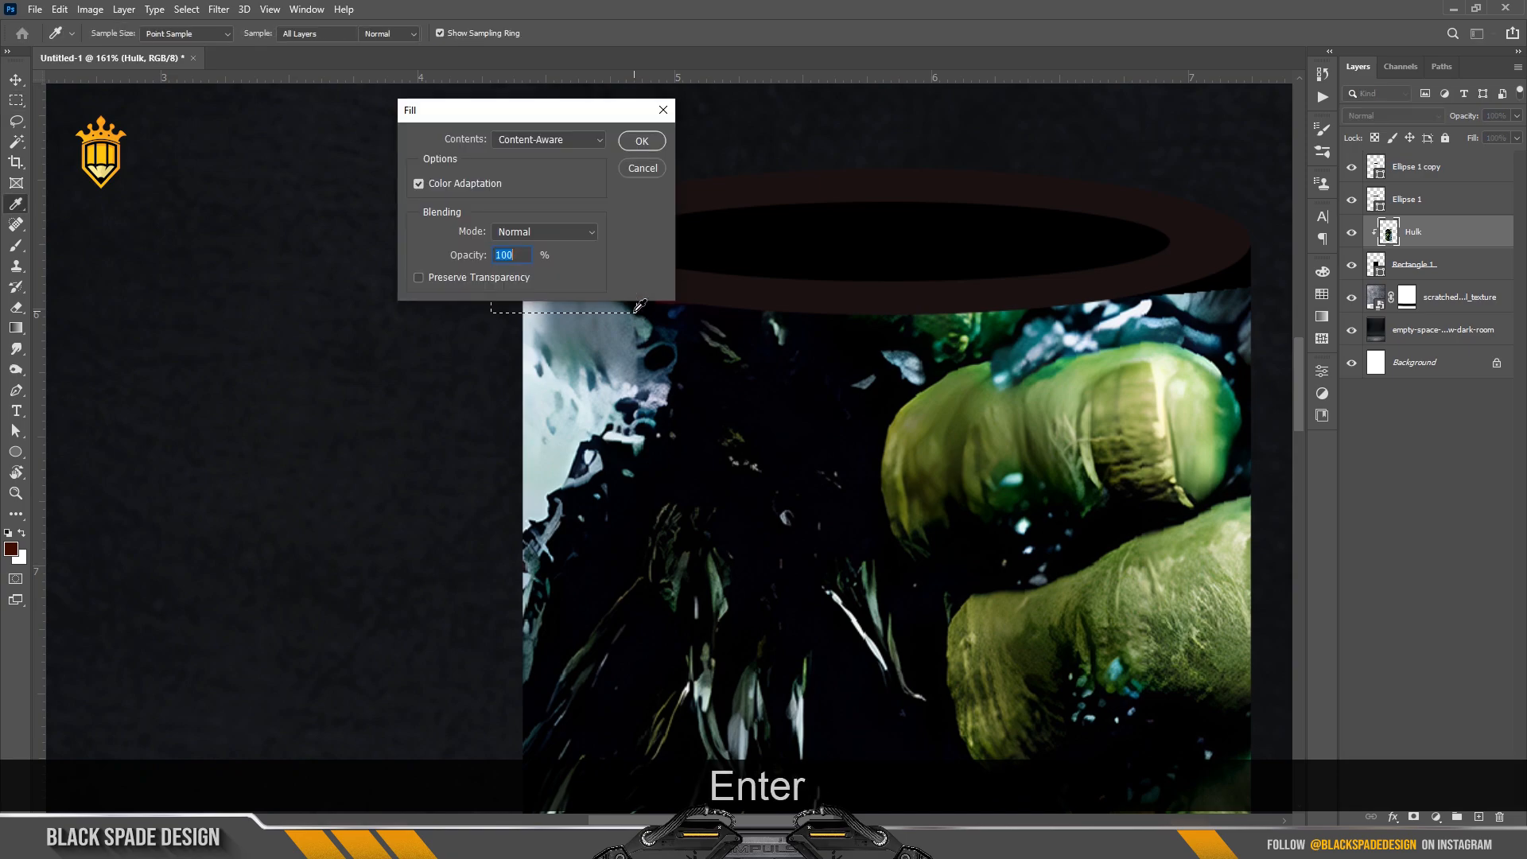
key(ctrl+d)
Select the uncovered gap below the rim's right end and fill it with Content-Aware at 100% opacity
key(space)
drag(910, 447, 580, 447)
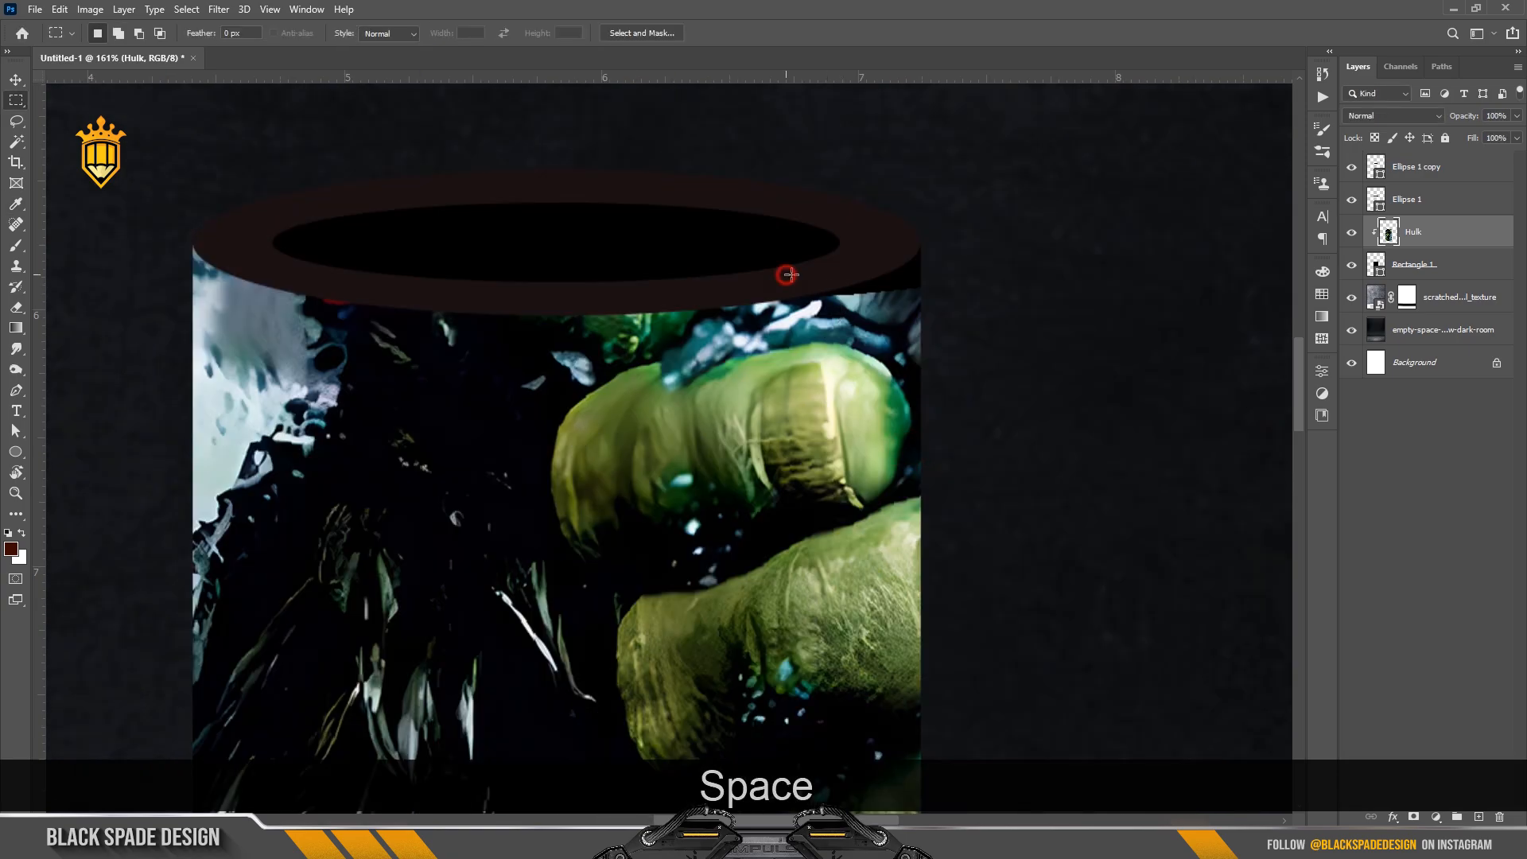
drag(942, 312, 808, 235)
key(shift+F5)
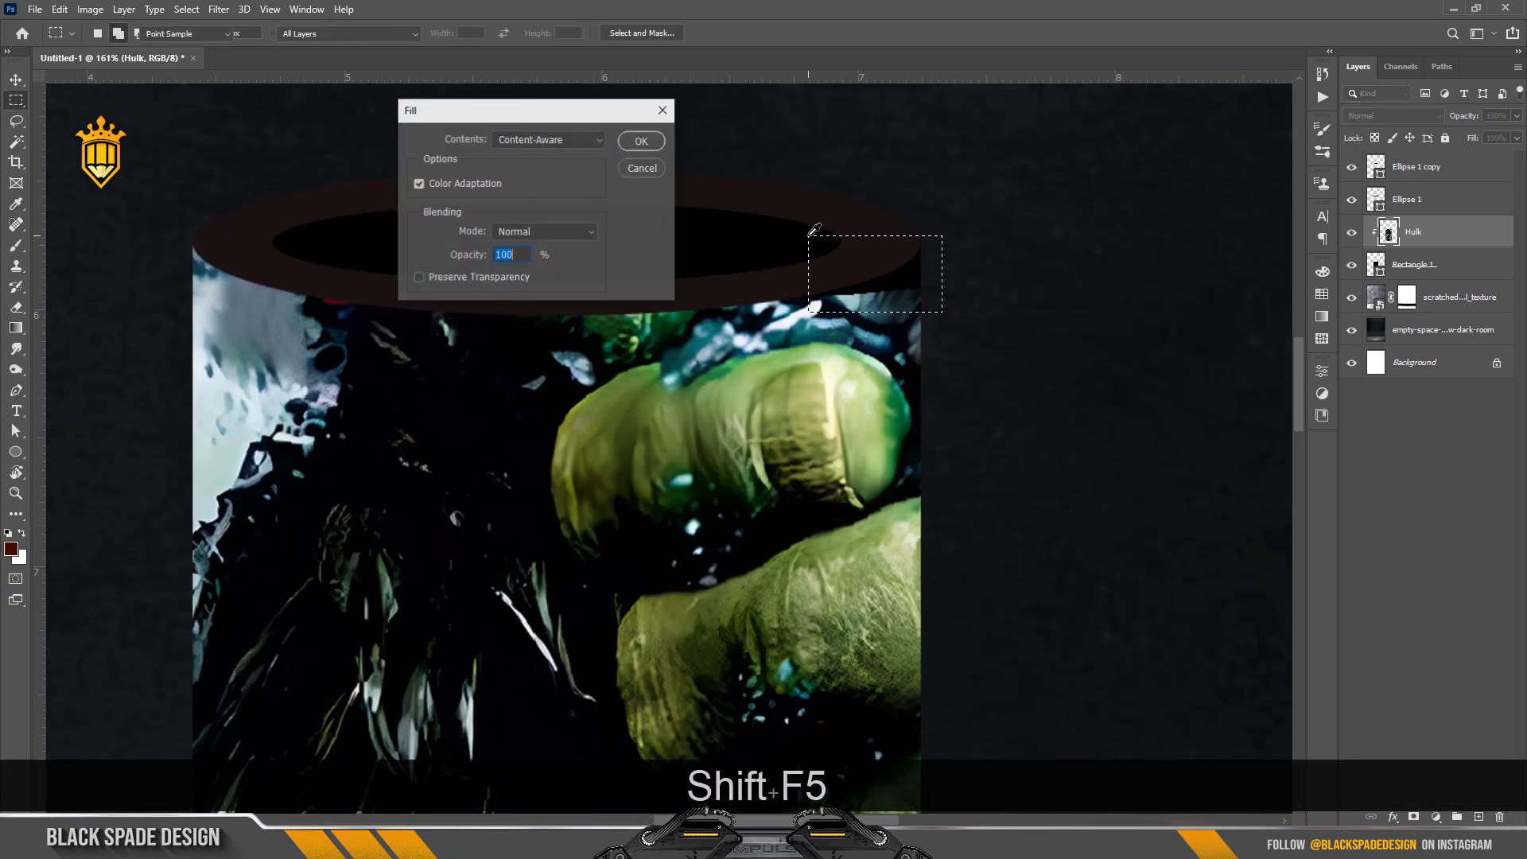
key(Return)
key(ctrl+d)
Add a Curves adjustment clipped to the Hulk artwork and pull the RGB curve's midtones down to darken it
scroll(896, 273, down, 3)
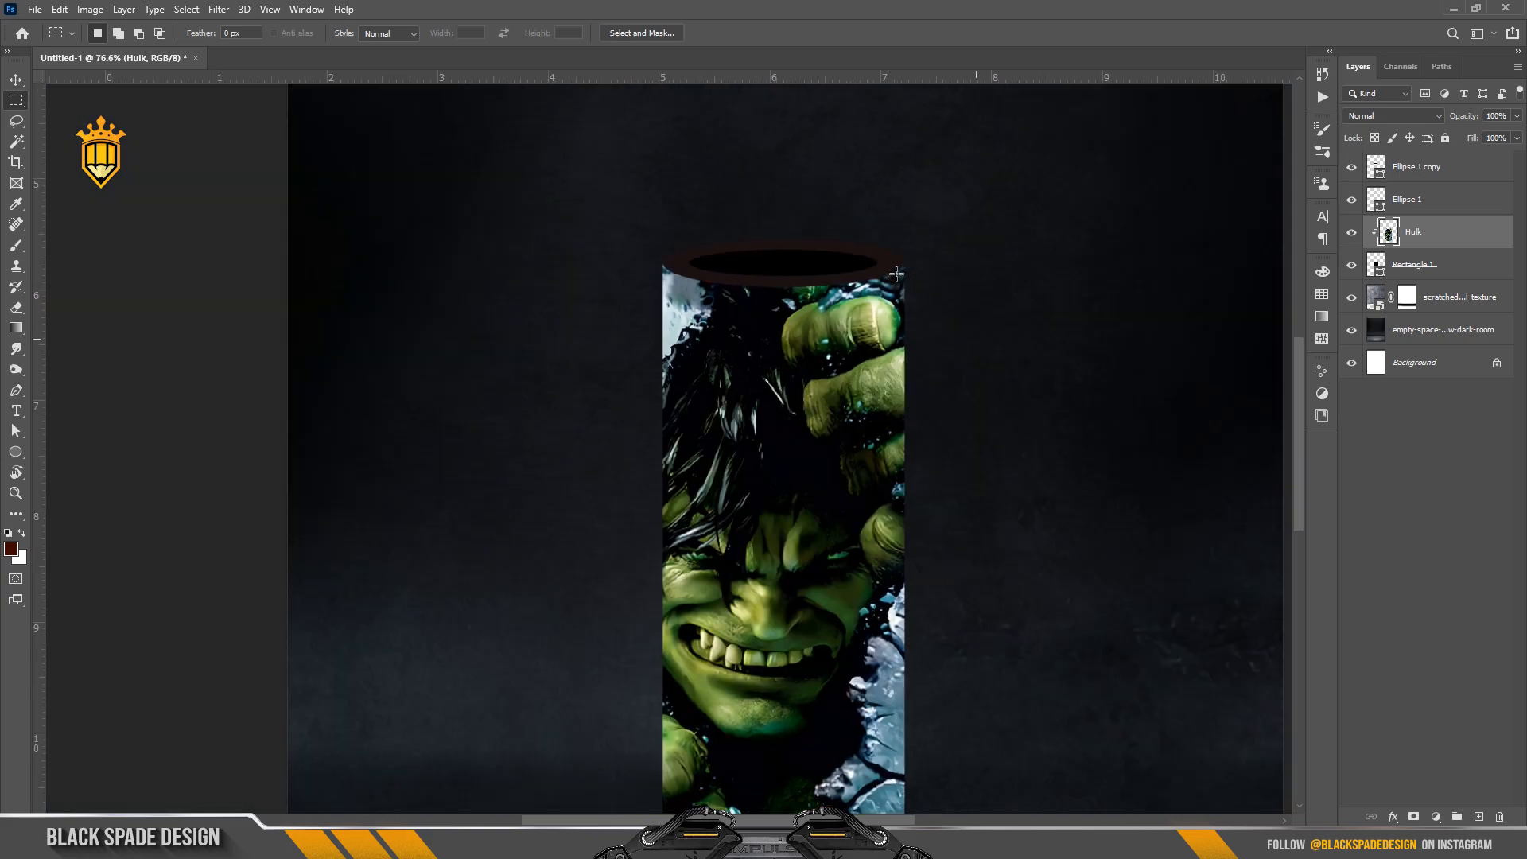
scroll(896, 273, down, 6)
scroll(741, 350, up, 3)
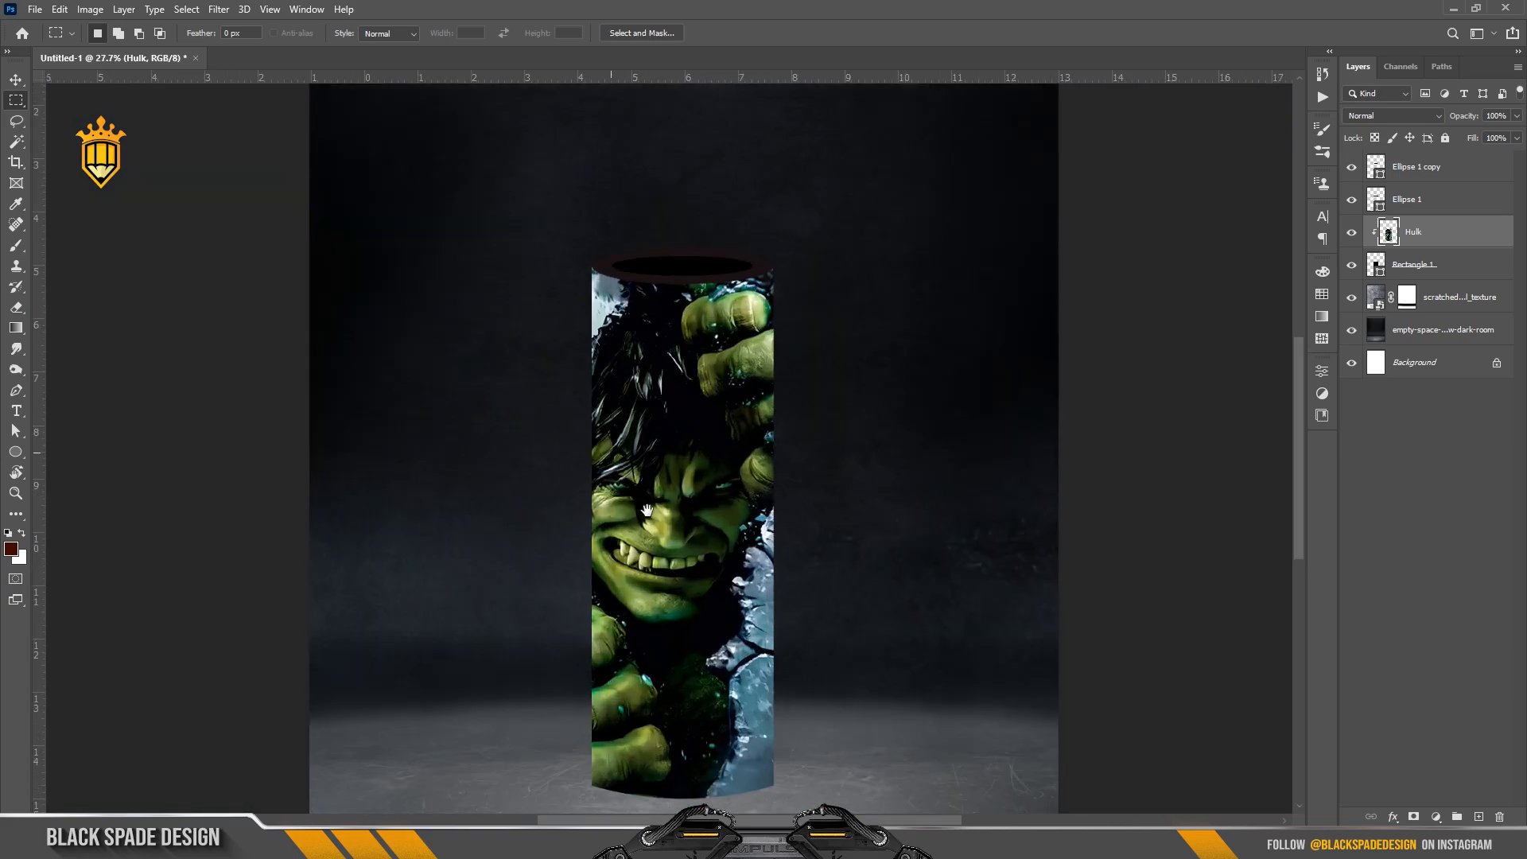
drag(654, 518, 656, 477)
key(v)
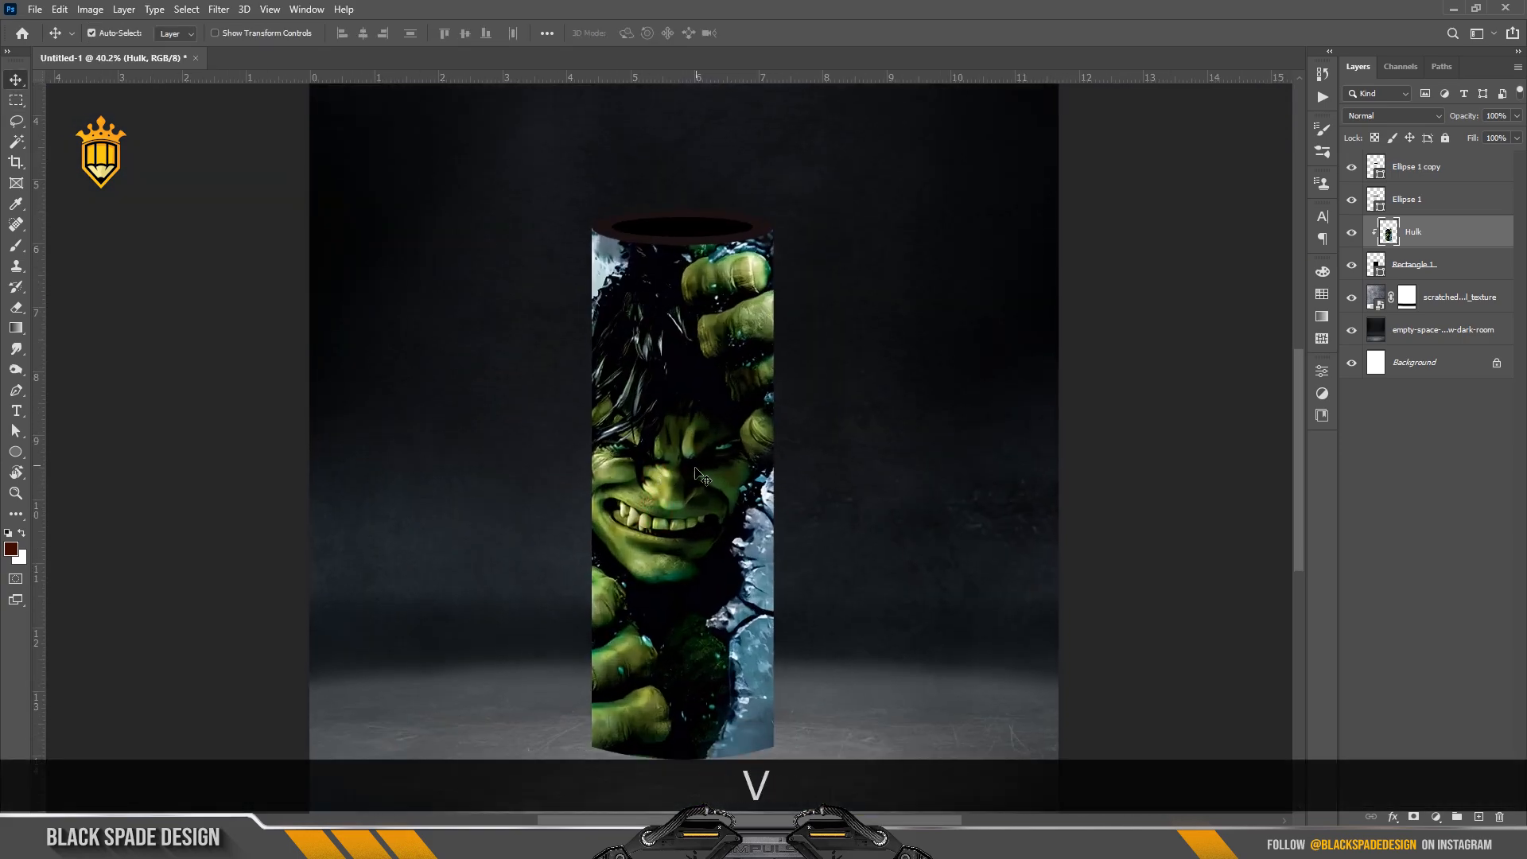
click(1434, 819)
click(1412, 617)
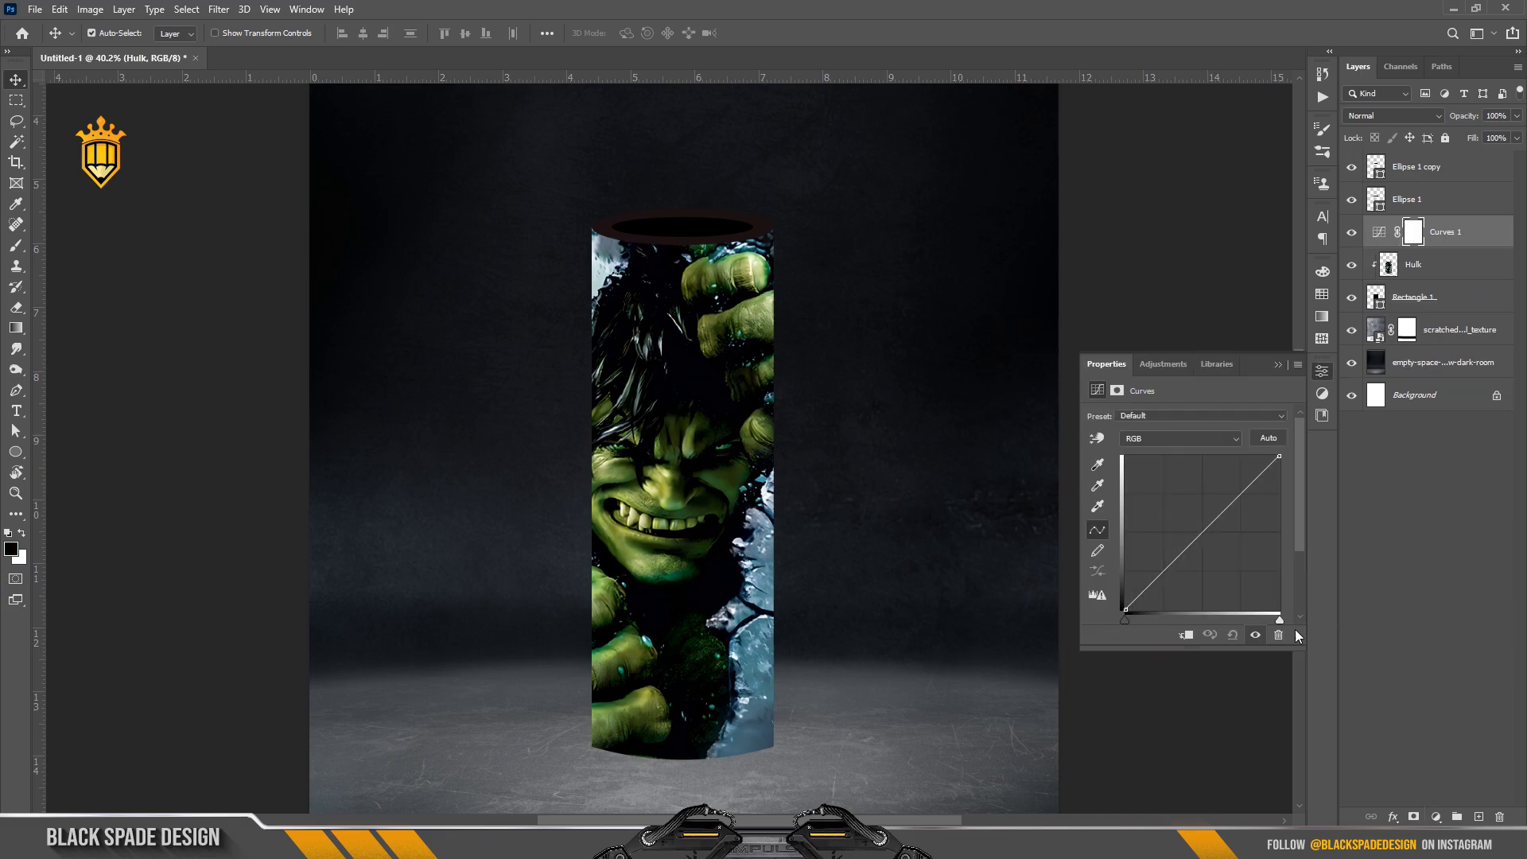
drag(1213, 537, 1227, 542)
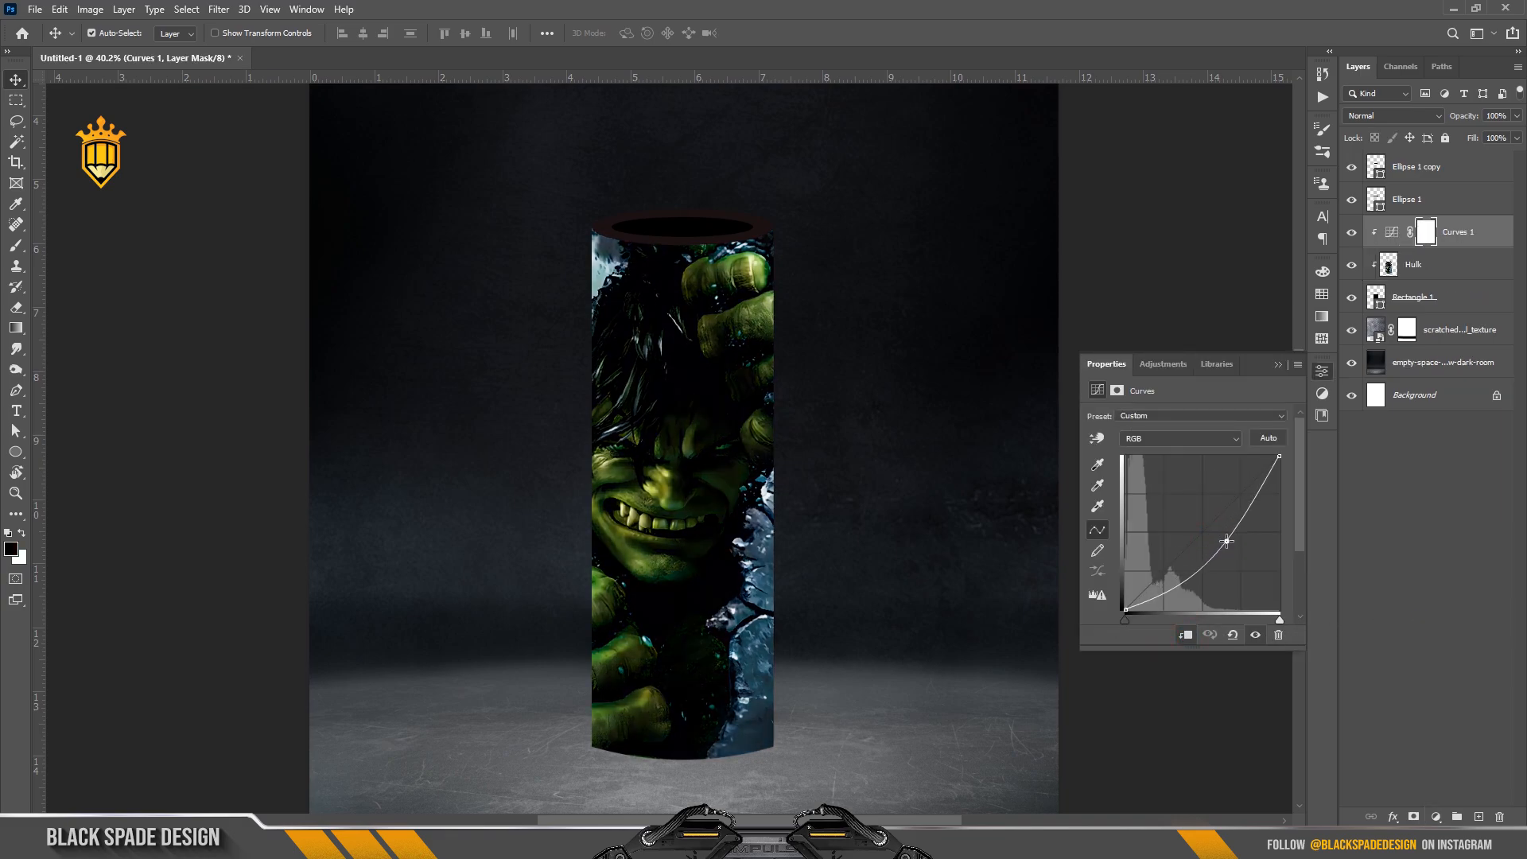
click(1276, 365)
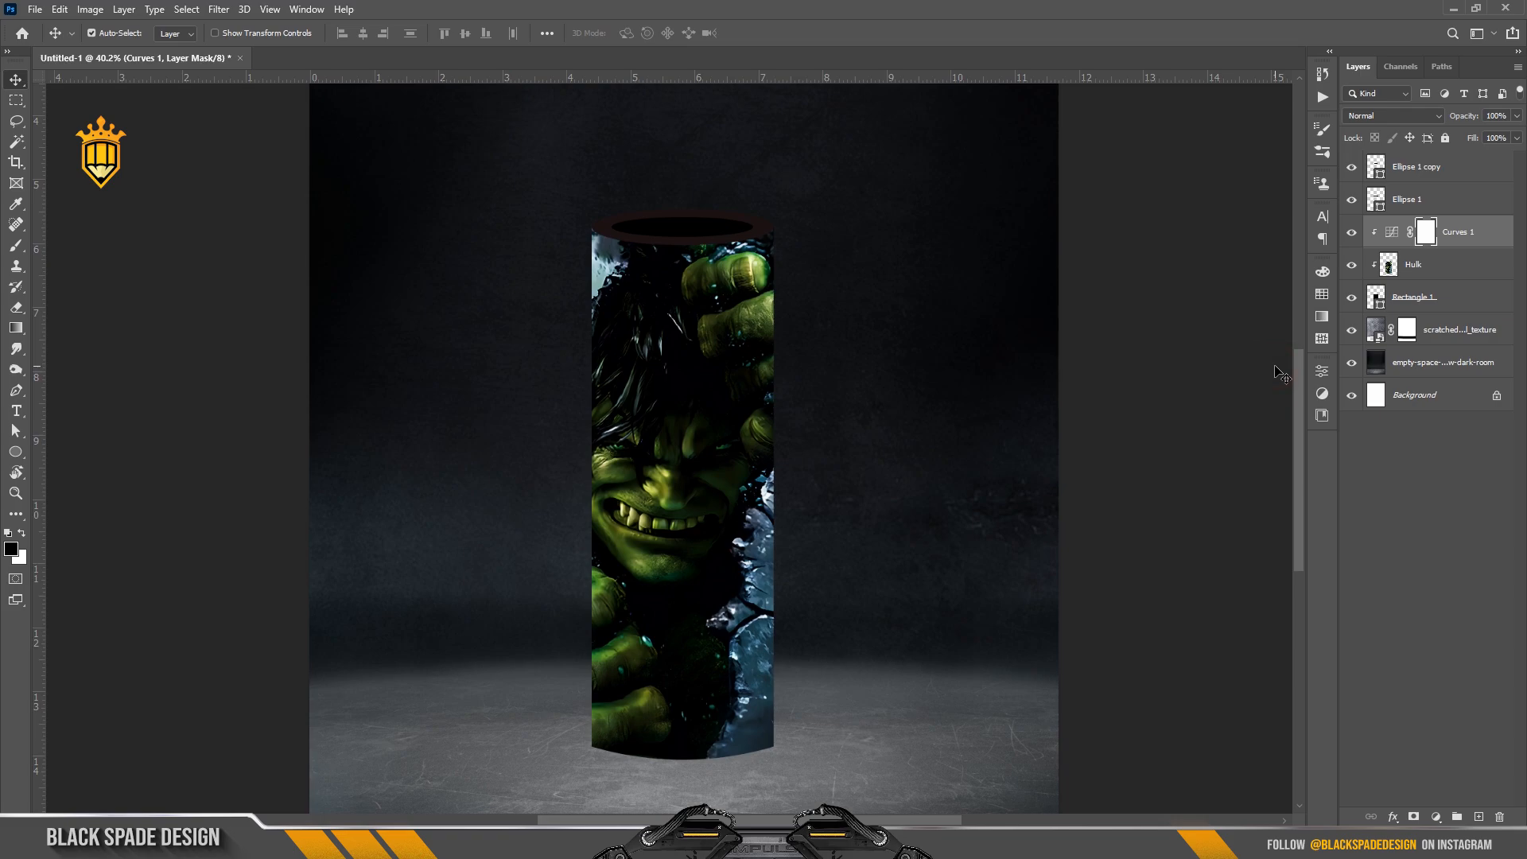
Paint black with a soft brush down the cylinder's centre on the Curves mask, keeping the darkening at the sides
key(b)
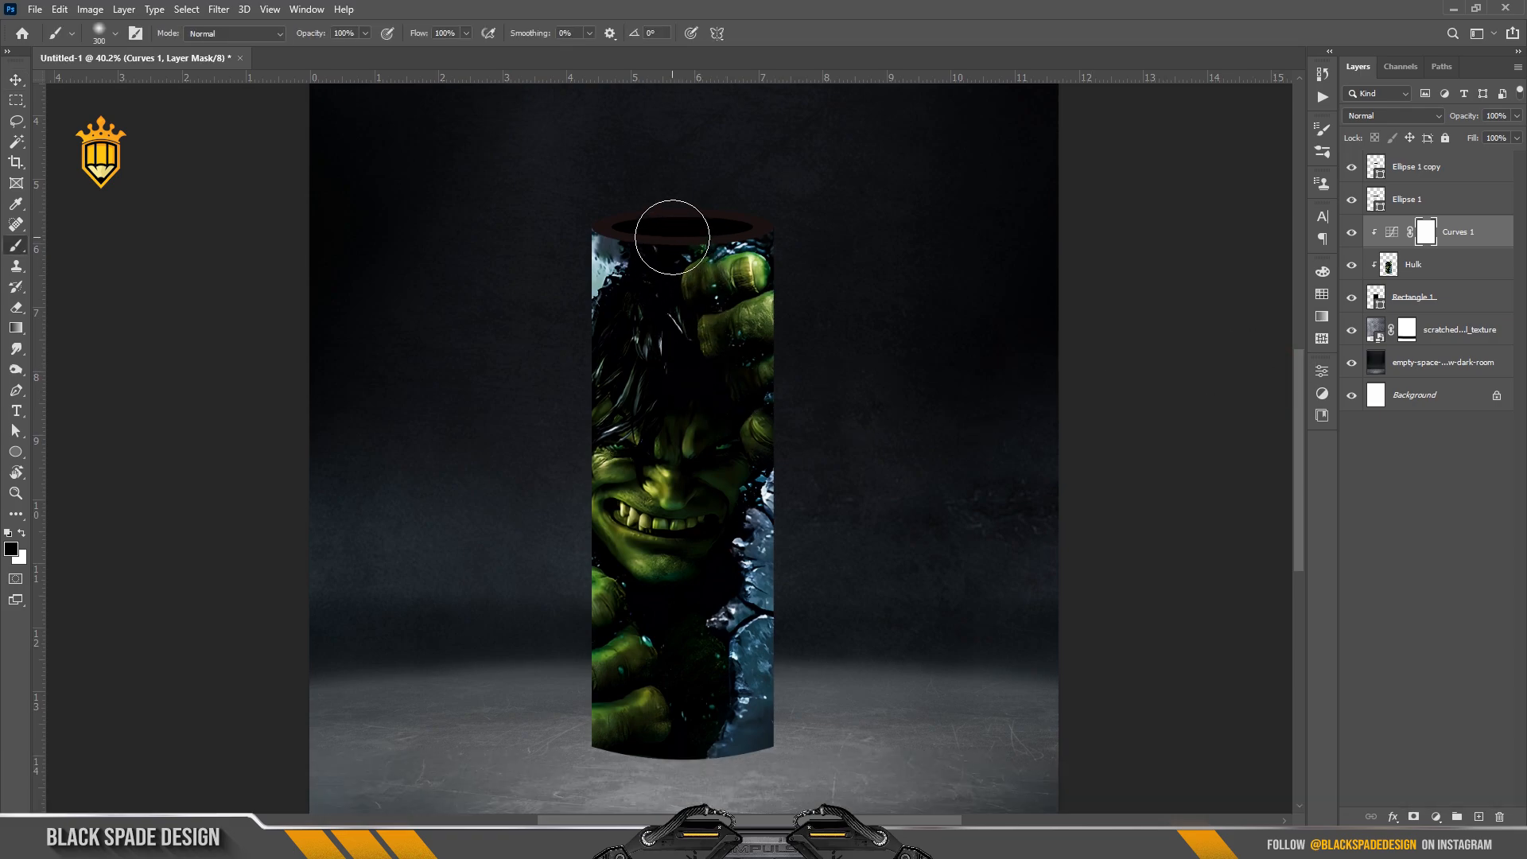
drag(679, 262, 668, 733)
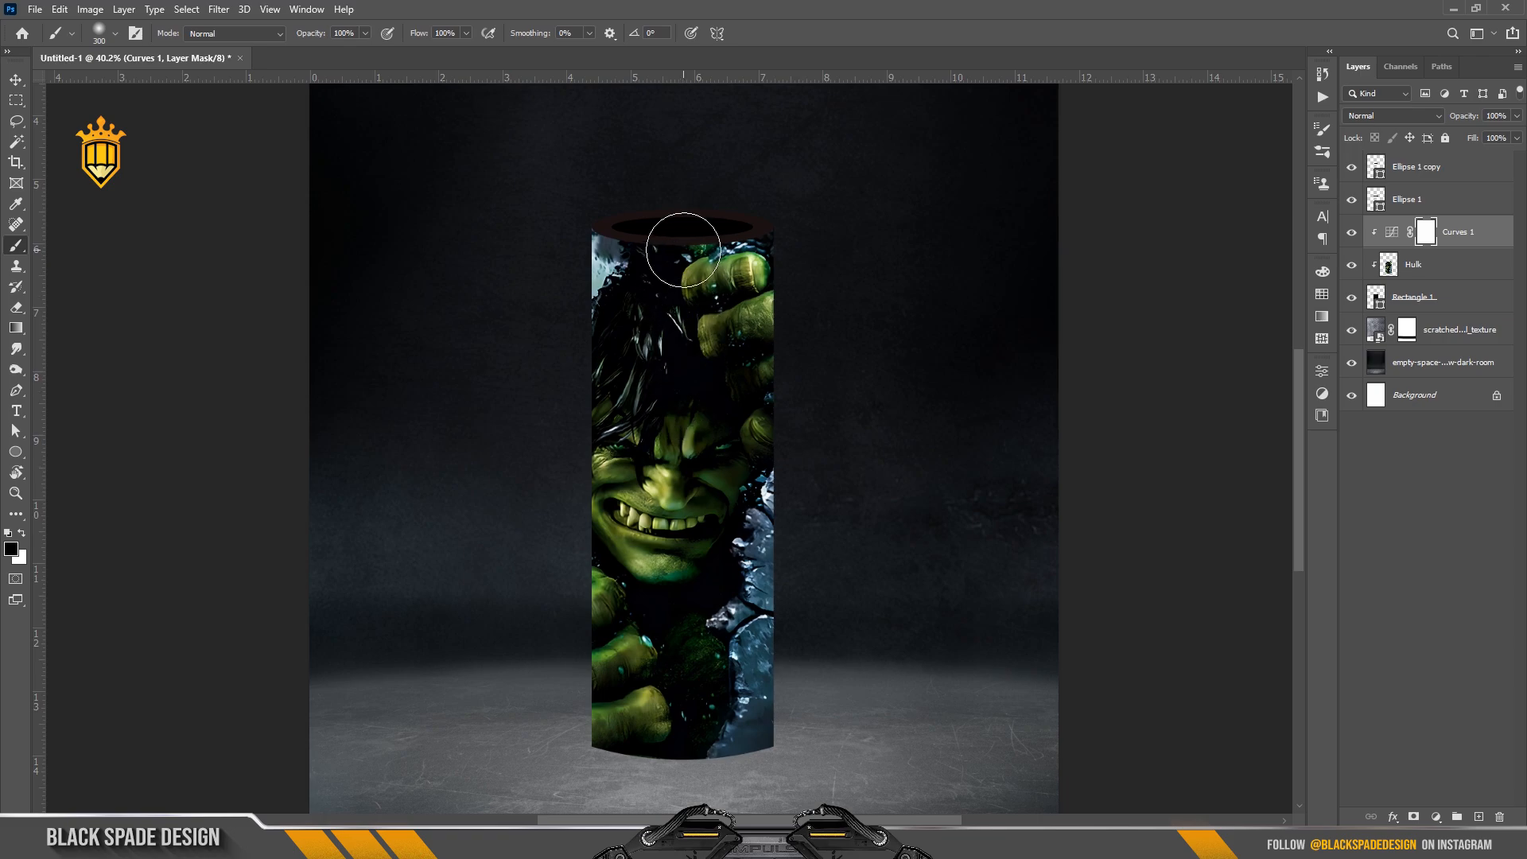
key(bracketright)
key(bracketright)
key(bracketleft)
key(bracketleft)
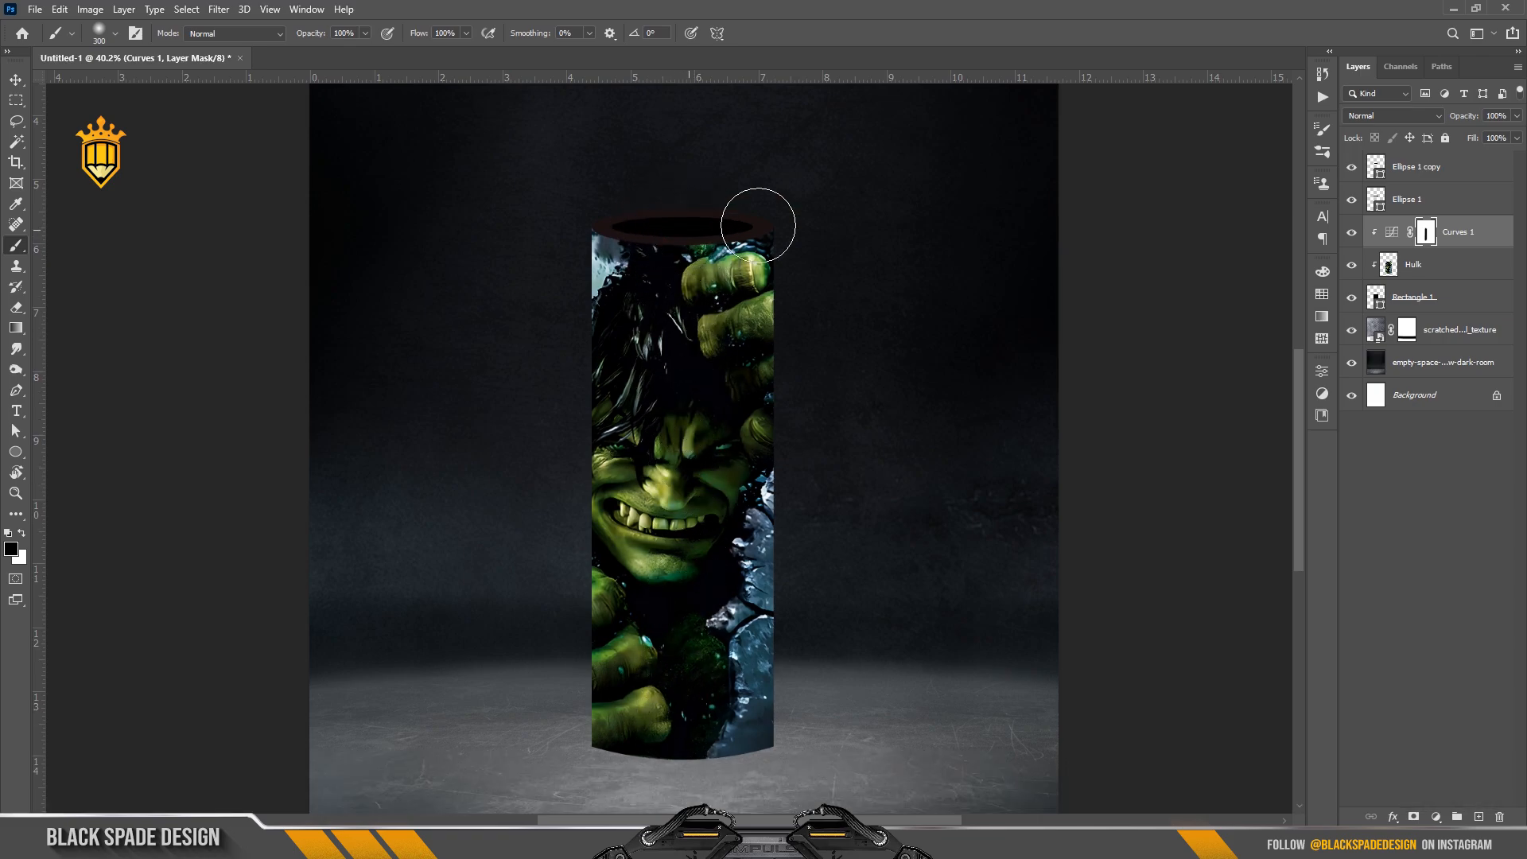
Add a layer clipped above the Hulk artwork and paint soft black shading down the cylinder's right side
click(1420, 270)
click(1478, 818)
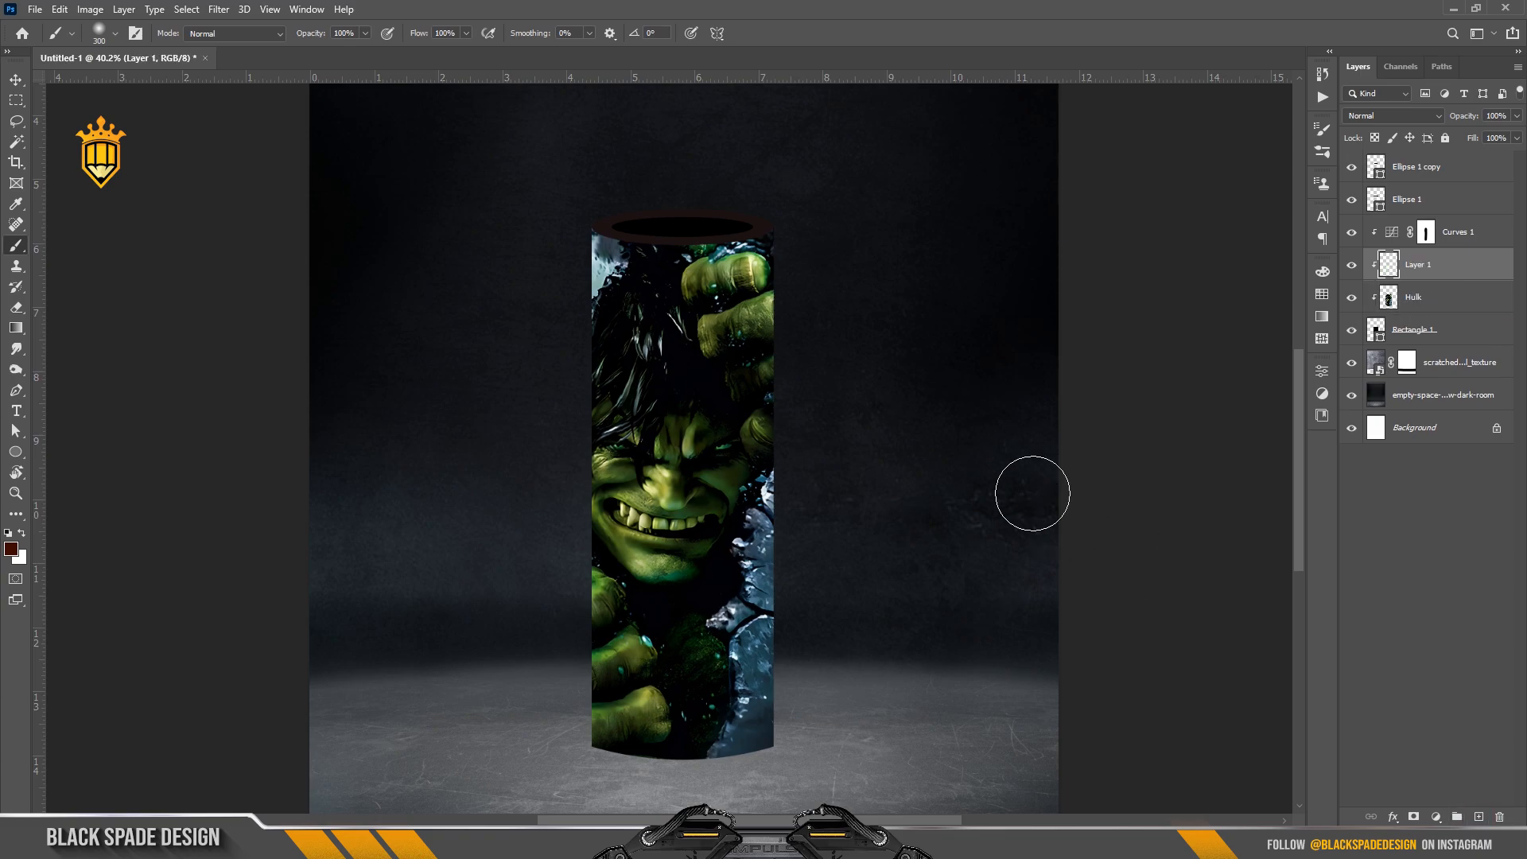
key(alt)
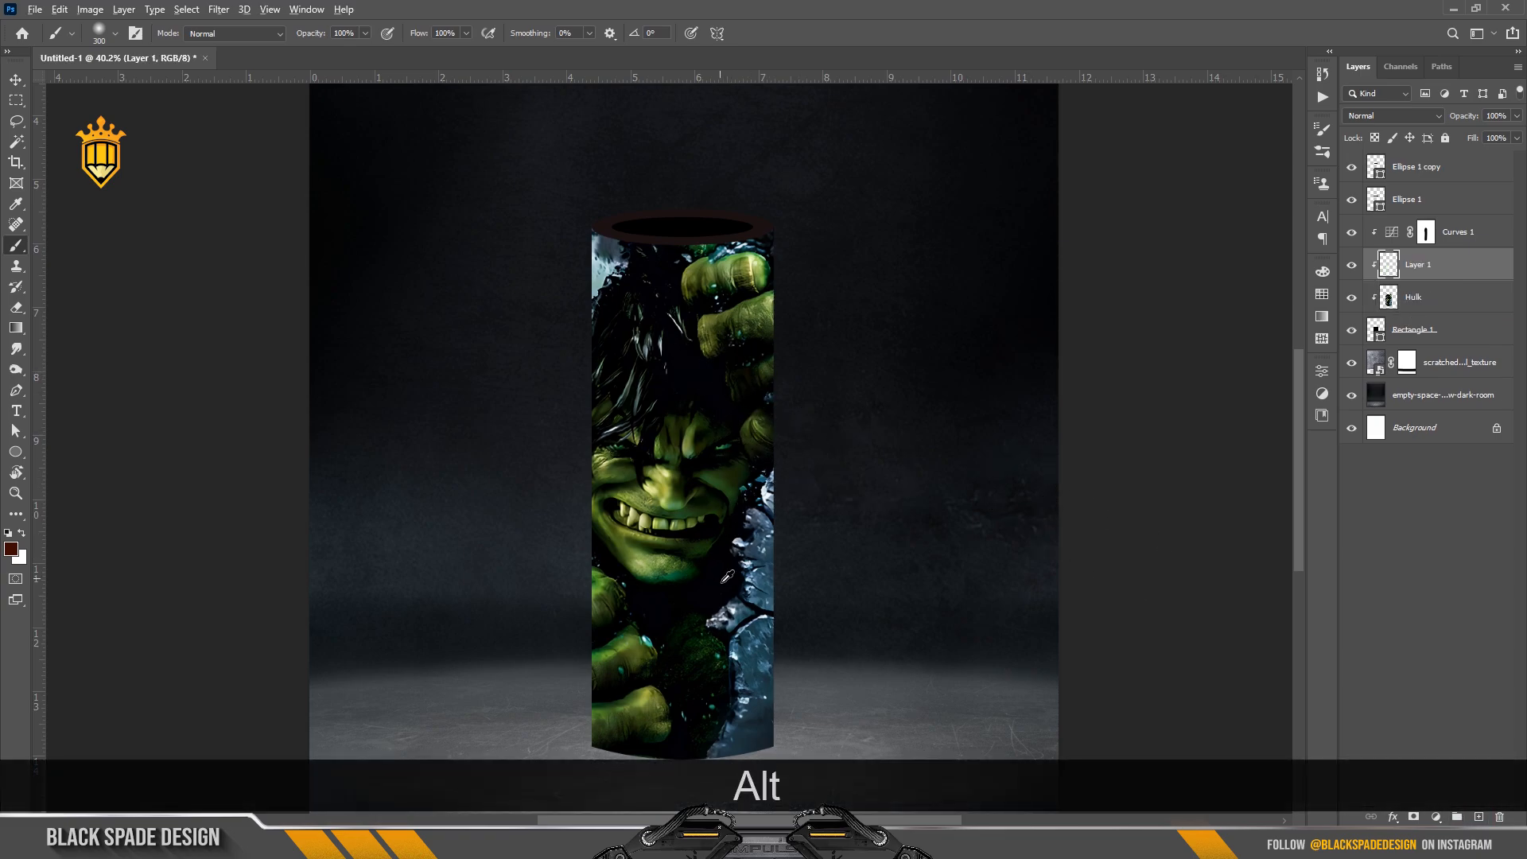
key(bracketright)
key(bracketright)
key(bracketright)
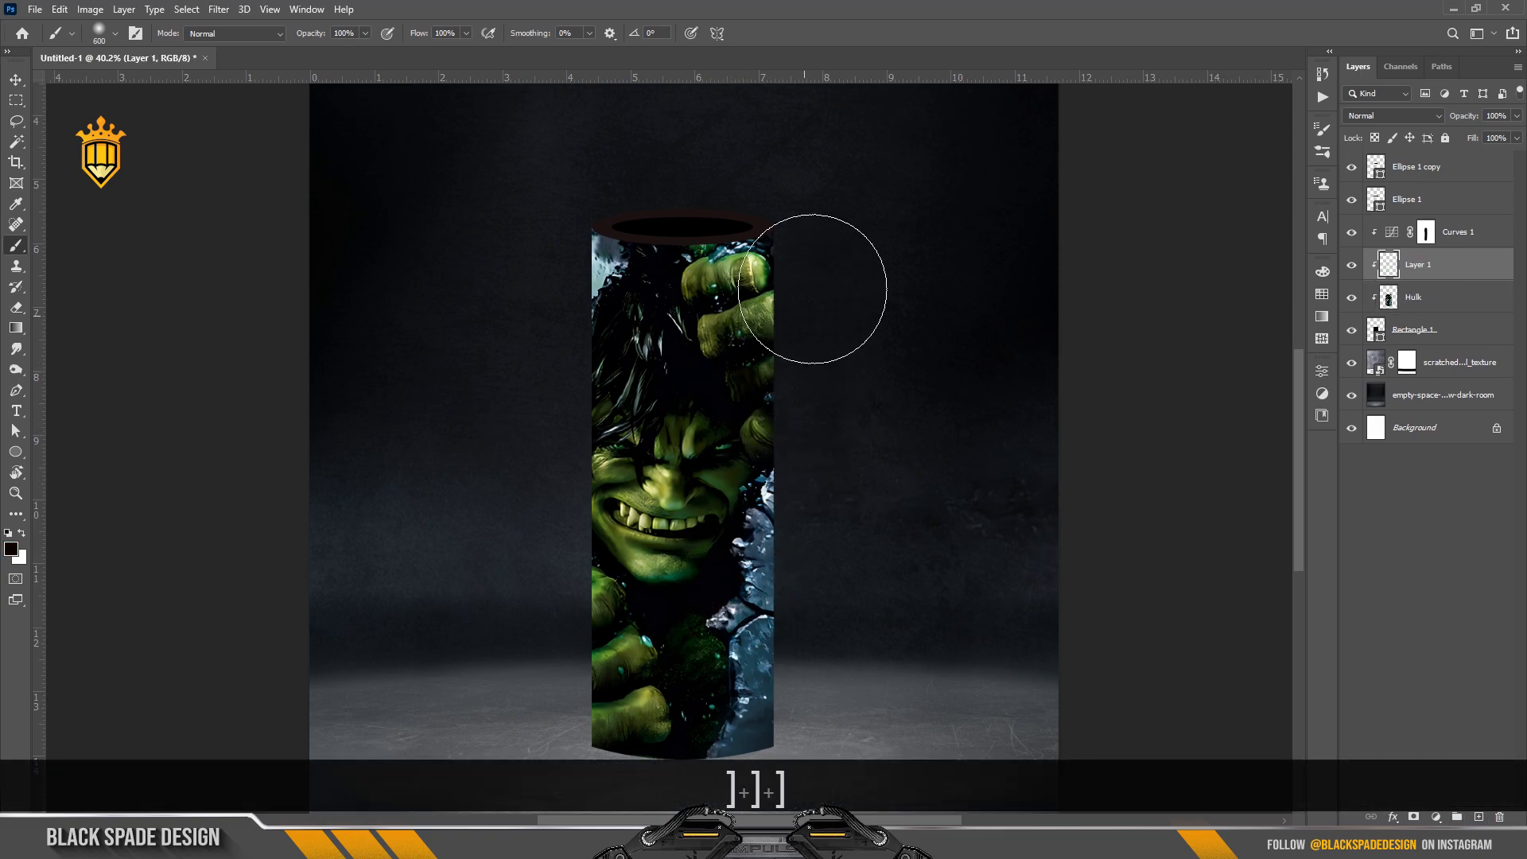
key(bracketright)
key(bracketleft)
key(bracketleft)
key(bracketleft)
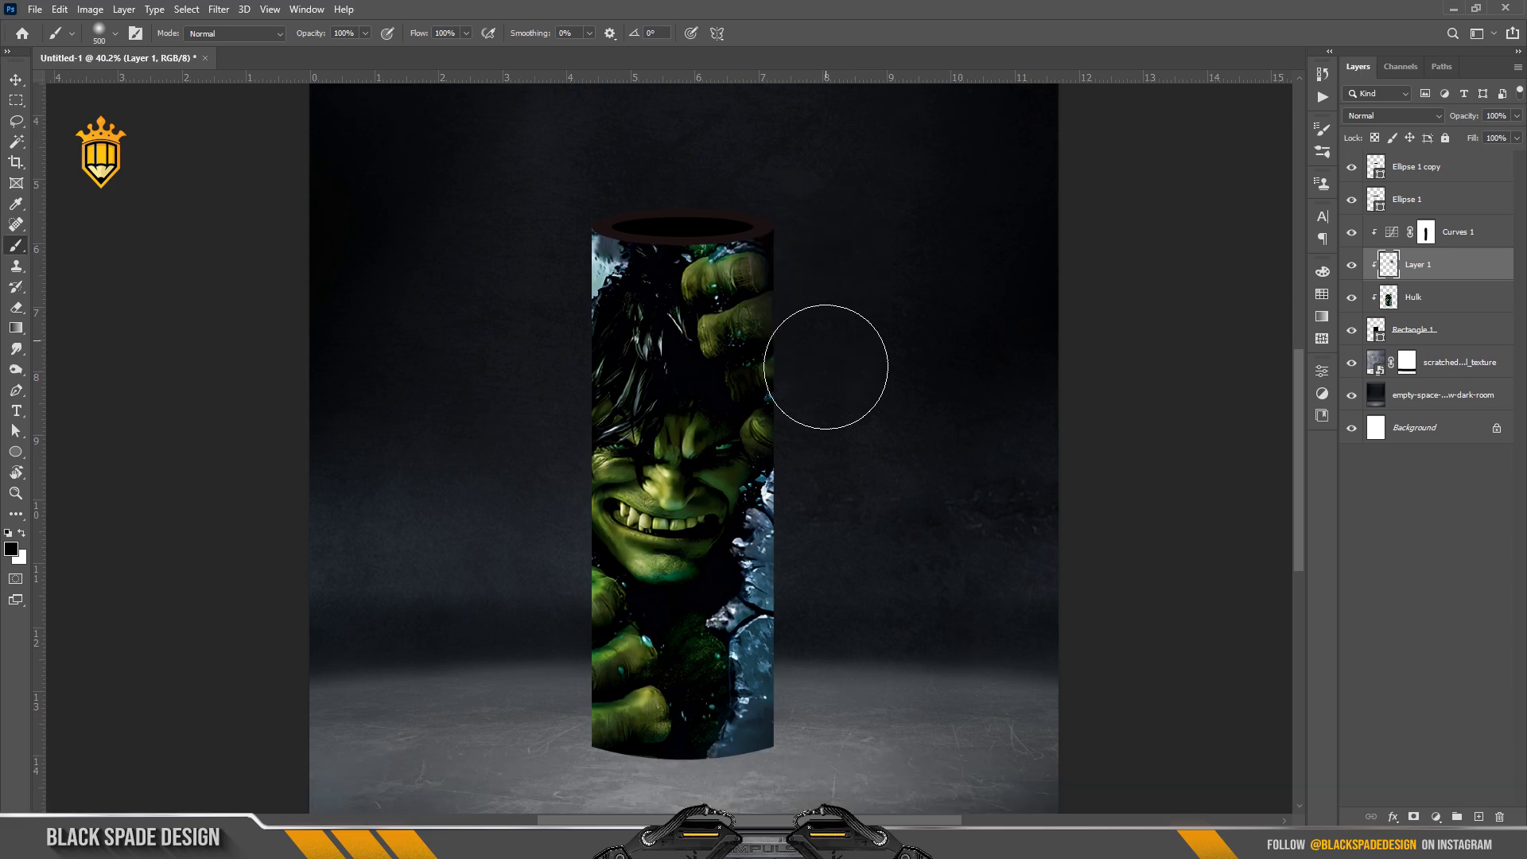
scroll(811, 255, down, 2)
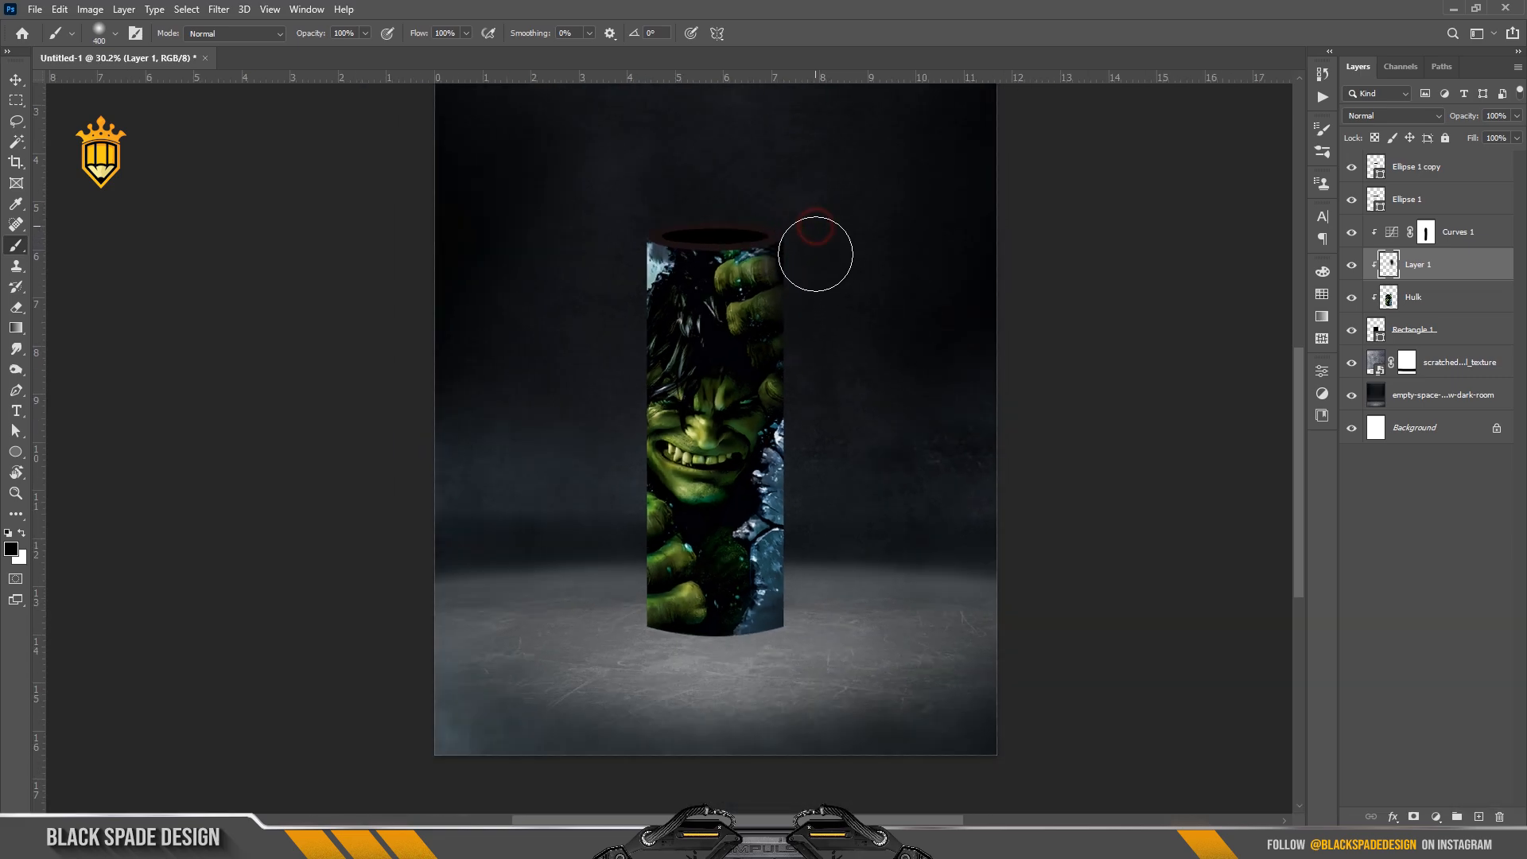
drag(808, 465, 801, 616)
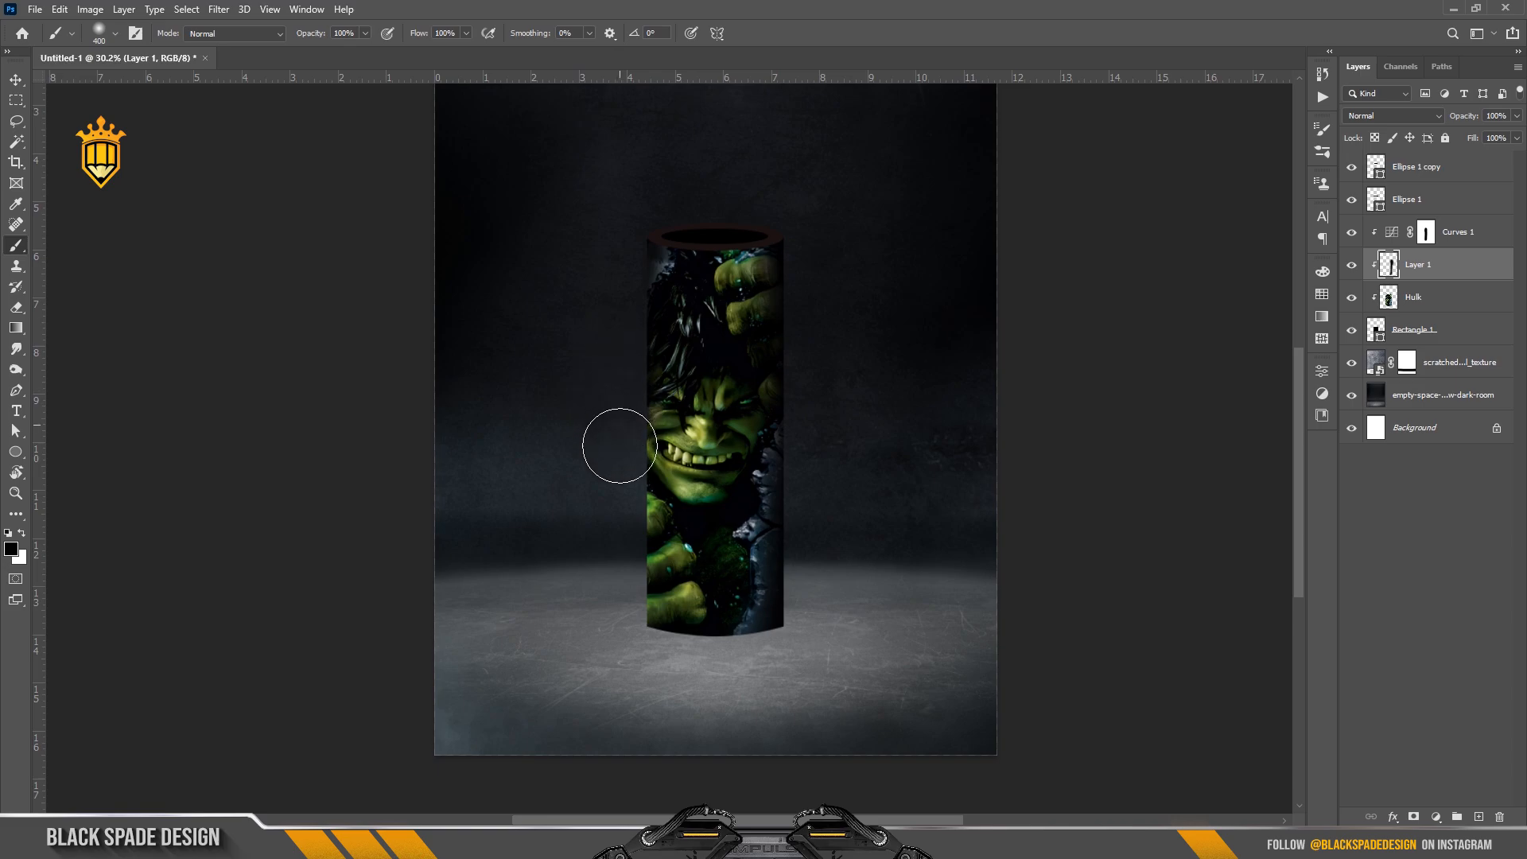
Paint soft black shading down the cylinder's left side and along its bottom edge
drag(620, 446, 620, 525)
key(bracketright)
key(bracketright)
key(bracketright)
key(bracketright)
key(bracketright)
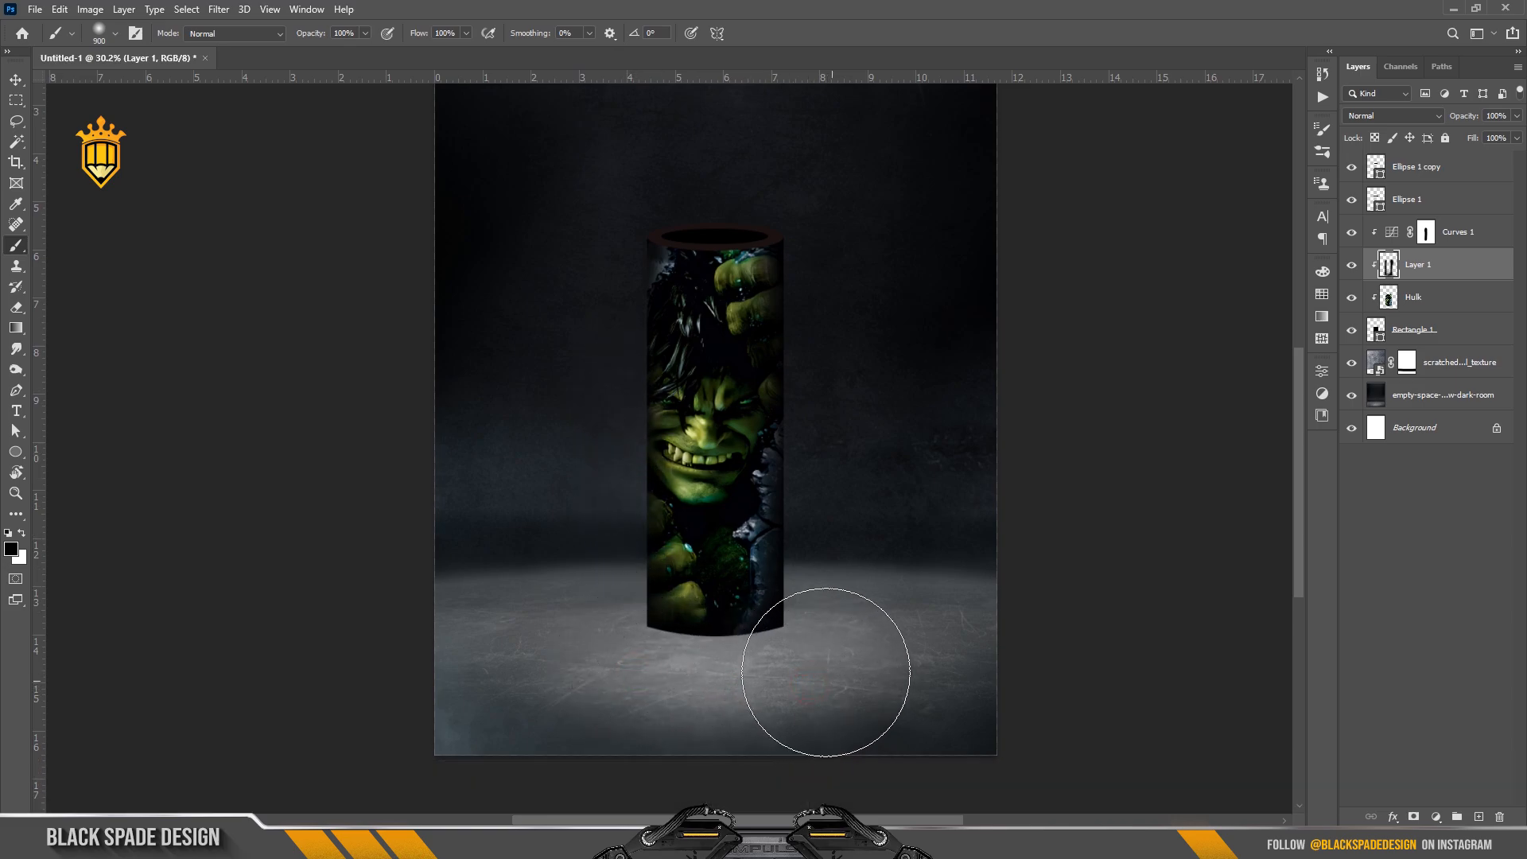
key(bracketleft)
key(bracketleft)
key(bracketleft)
key(bracketleft)
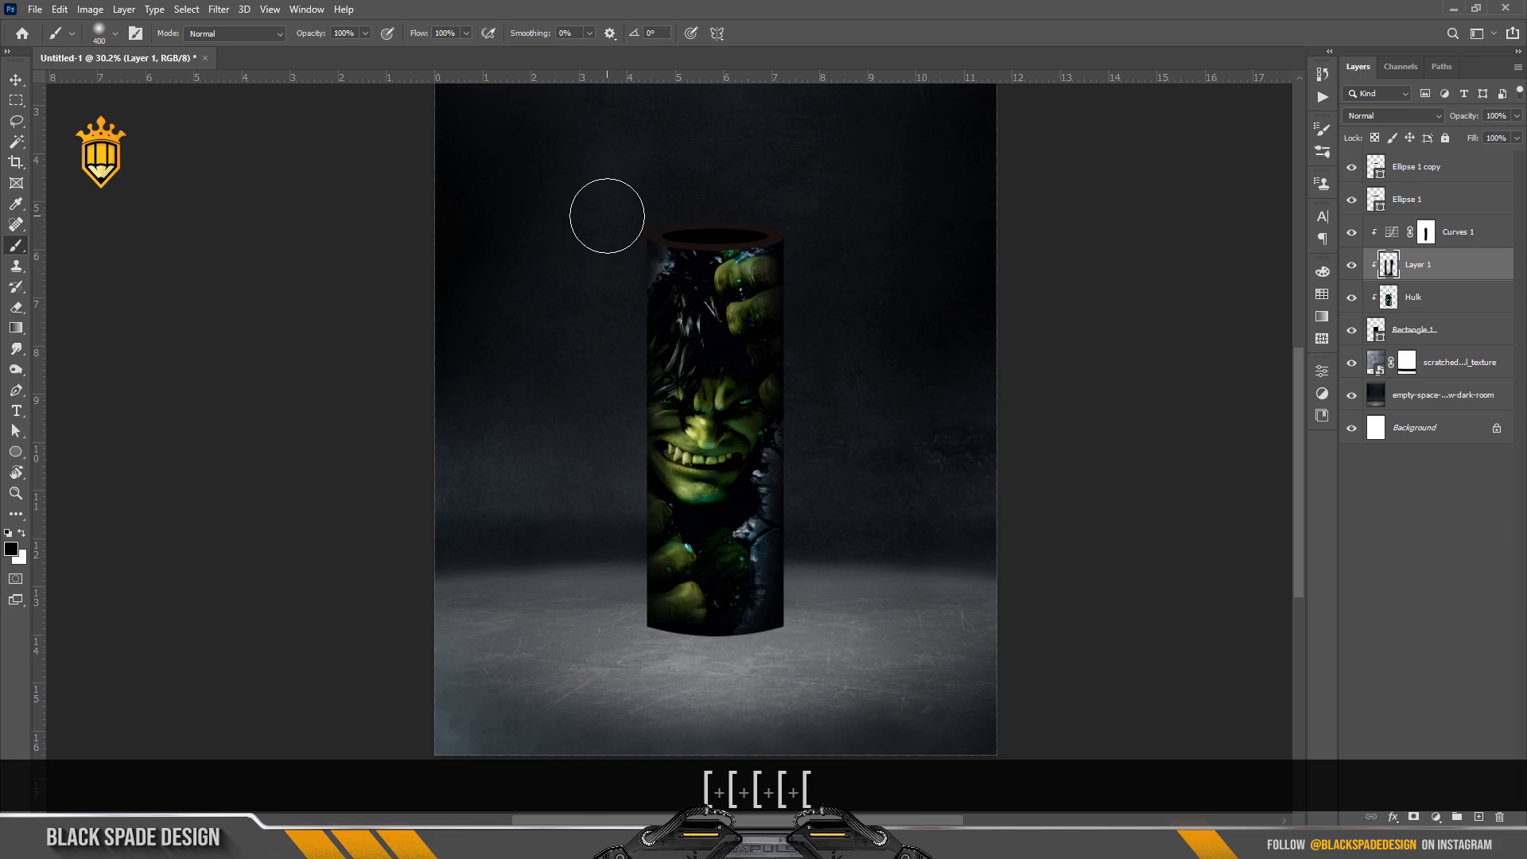
Recolour the outer rim ellipse to the near-black green 090b07, sampled from the Hulk artwork
scroll(612, 208, up, 5)
key(v)
click(964, 268)
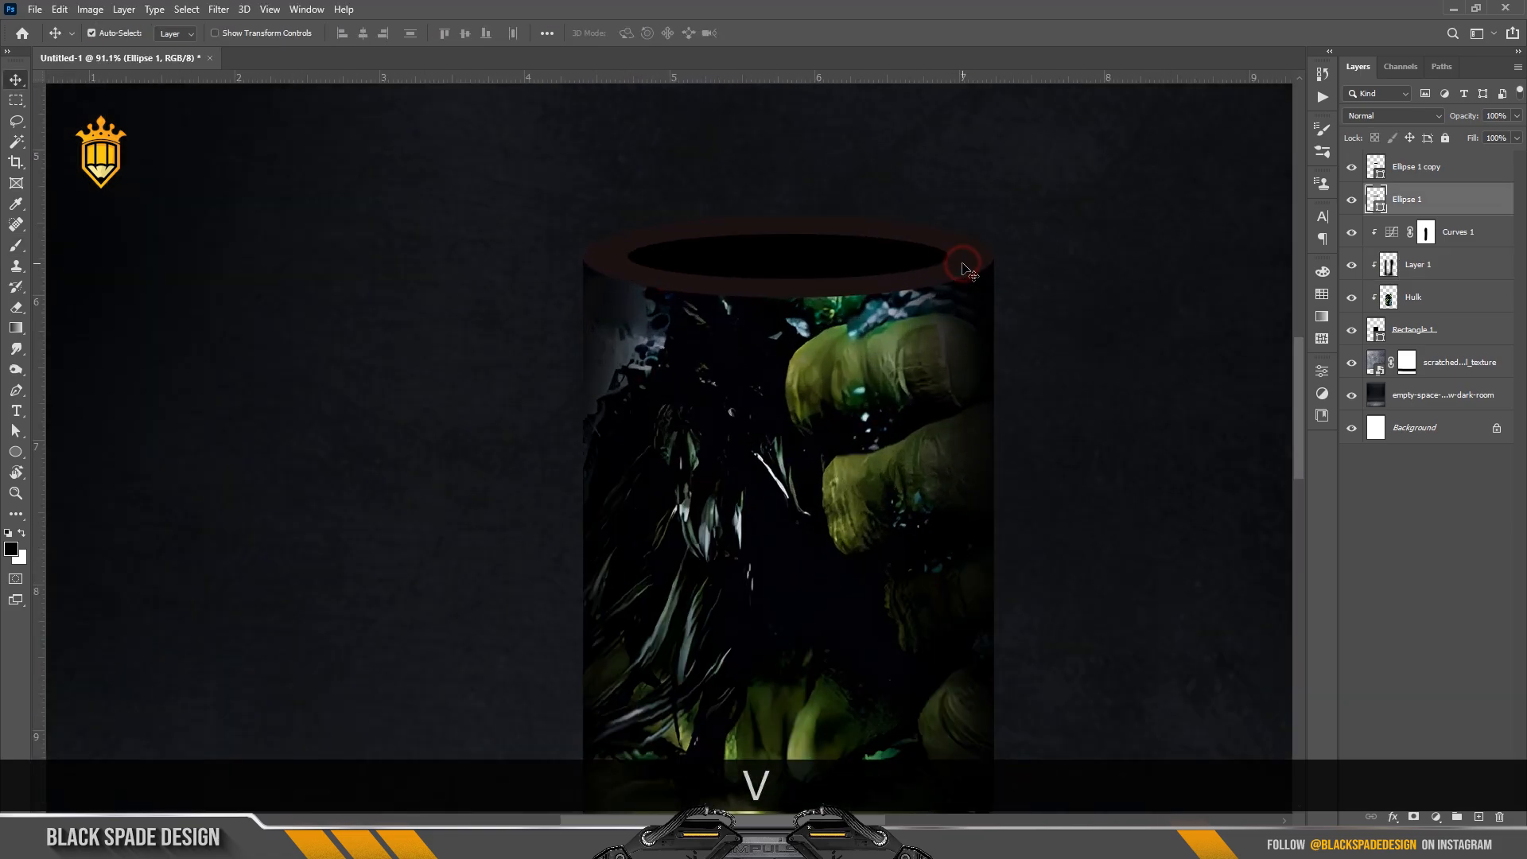
double_click(1380, 208)
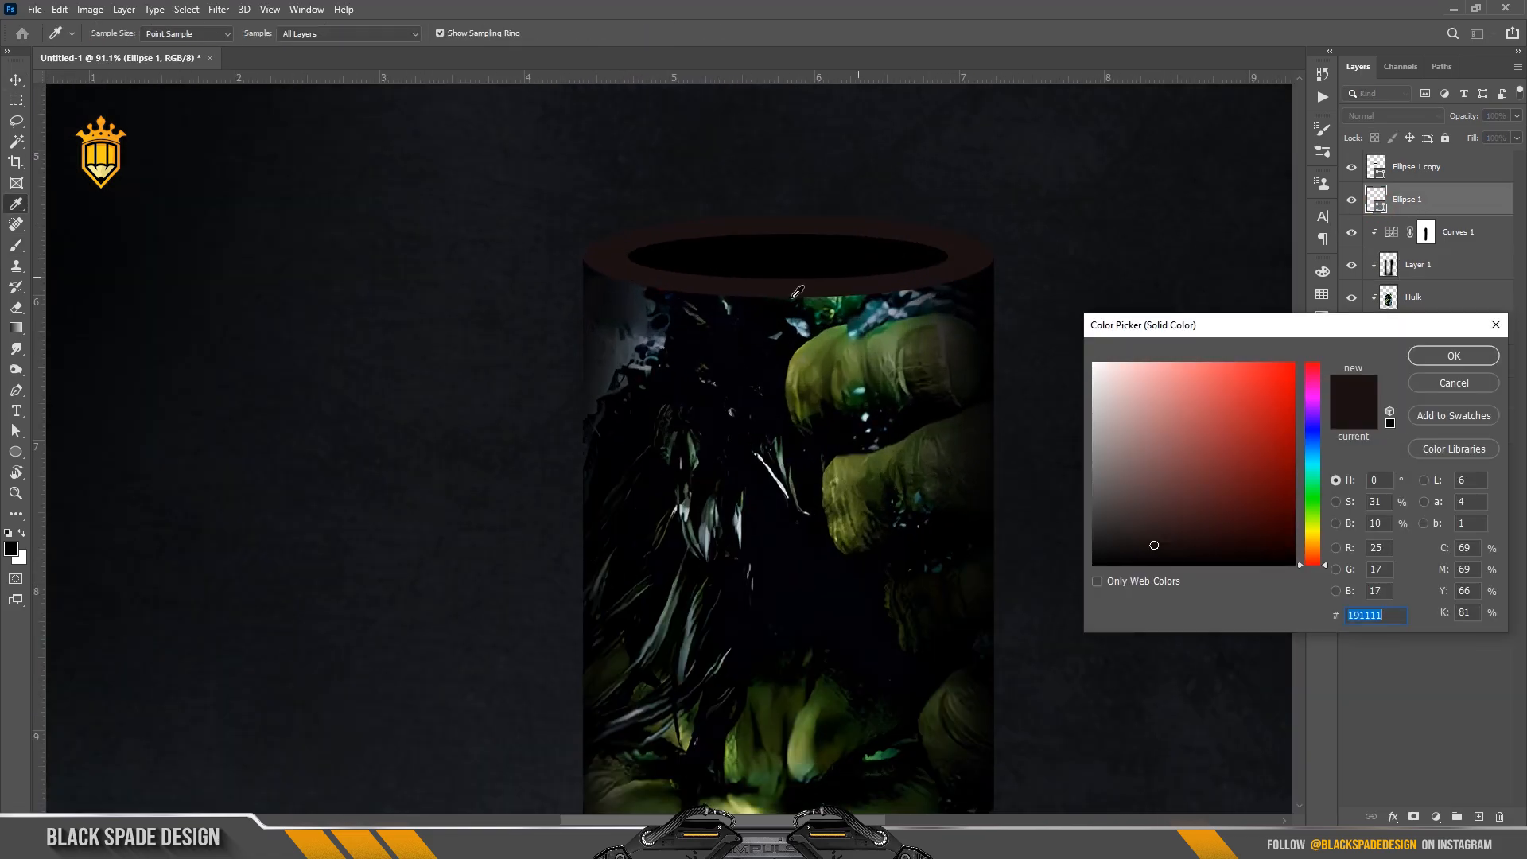
click(712, 304)
click(955, 349)
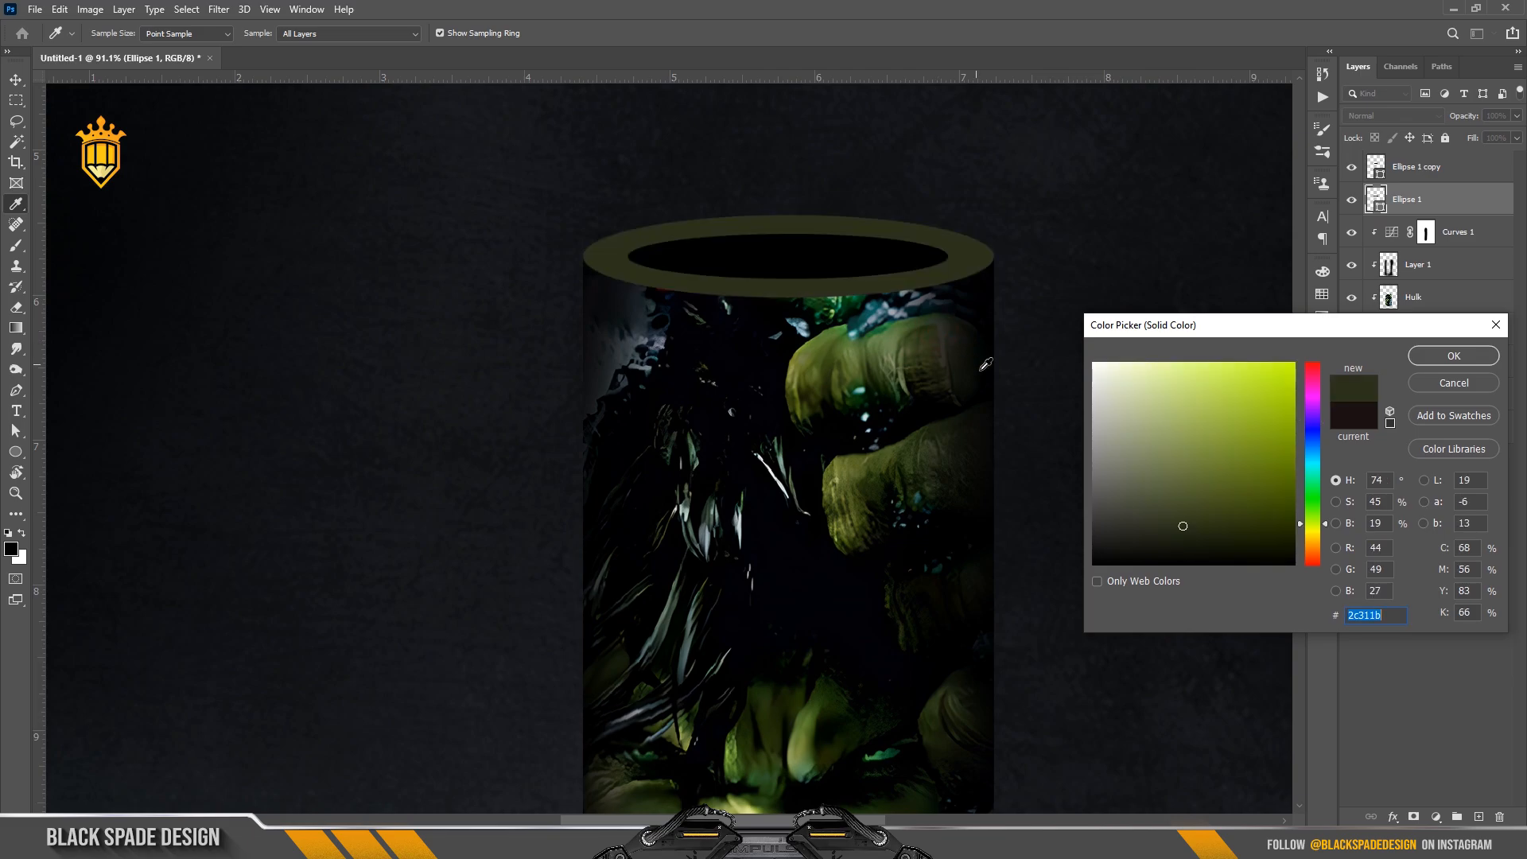
drag(983, 383, 974, 375)
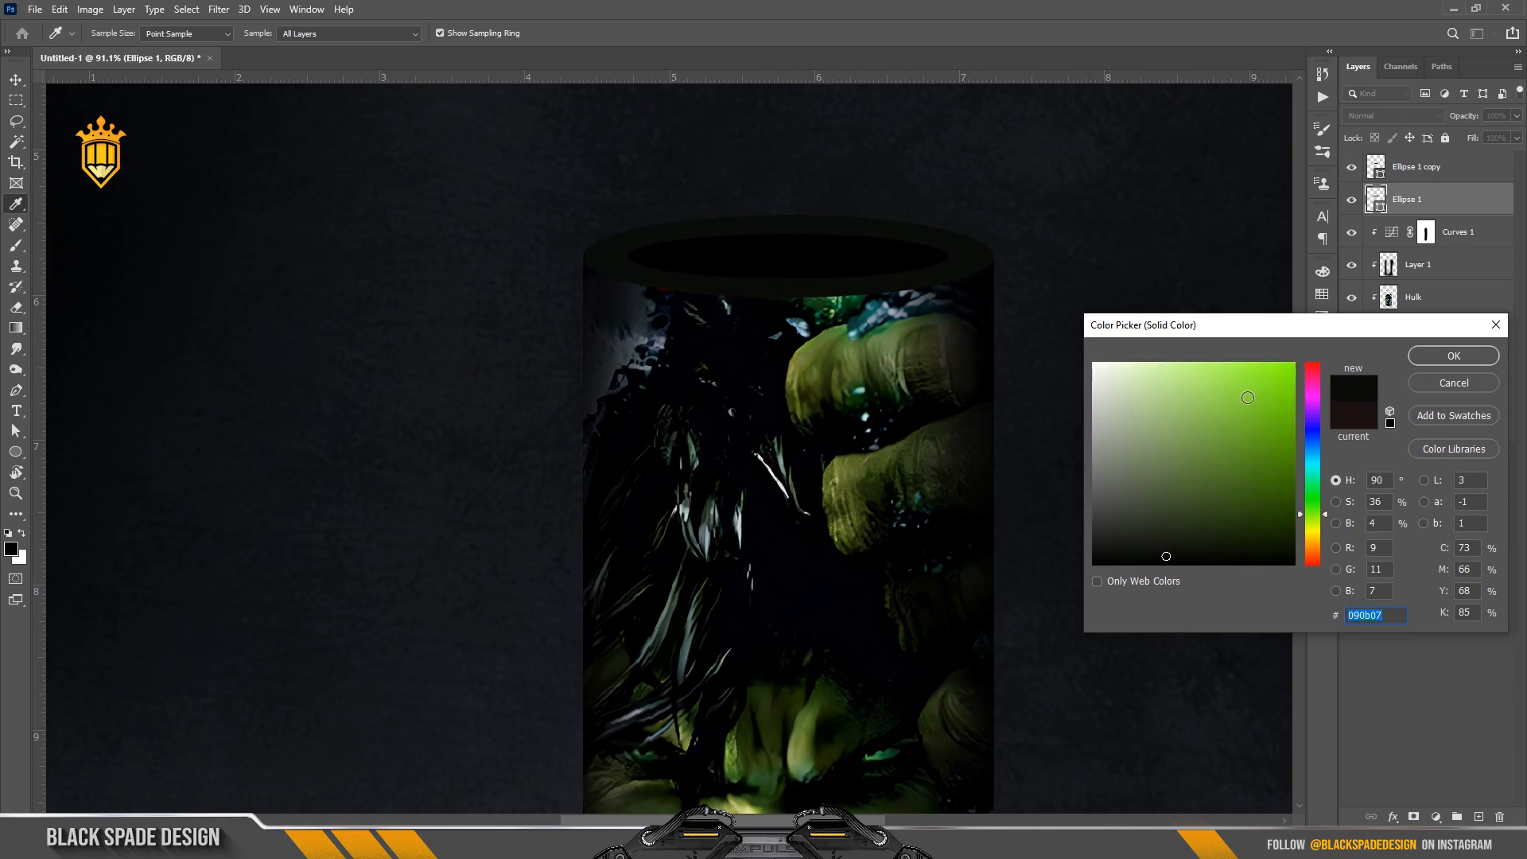
click(1440, 360)
Select the red patch just below the rim's left part on the Hulk layer and fill it with Content-Aware
scroll(657, 302, up, 3)
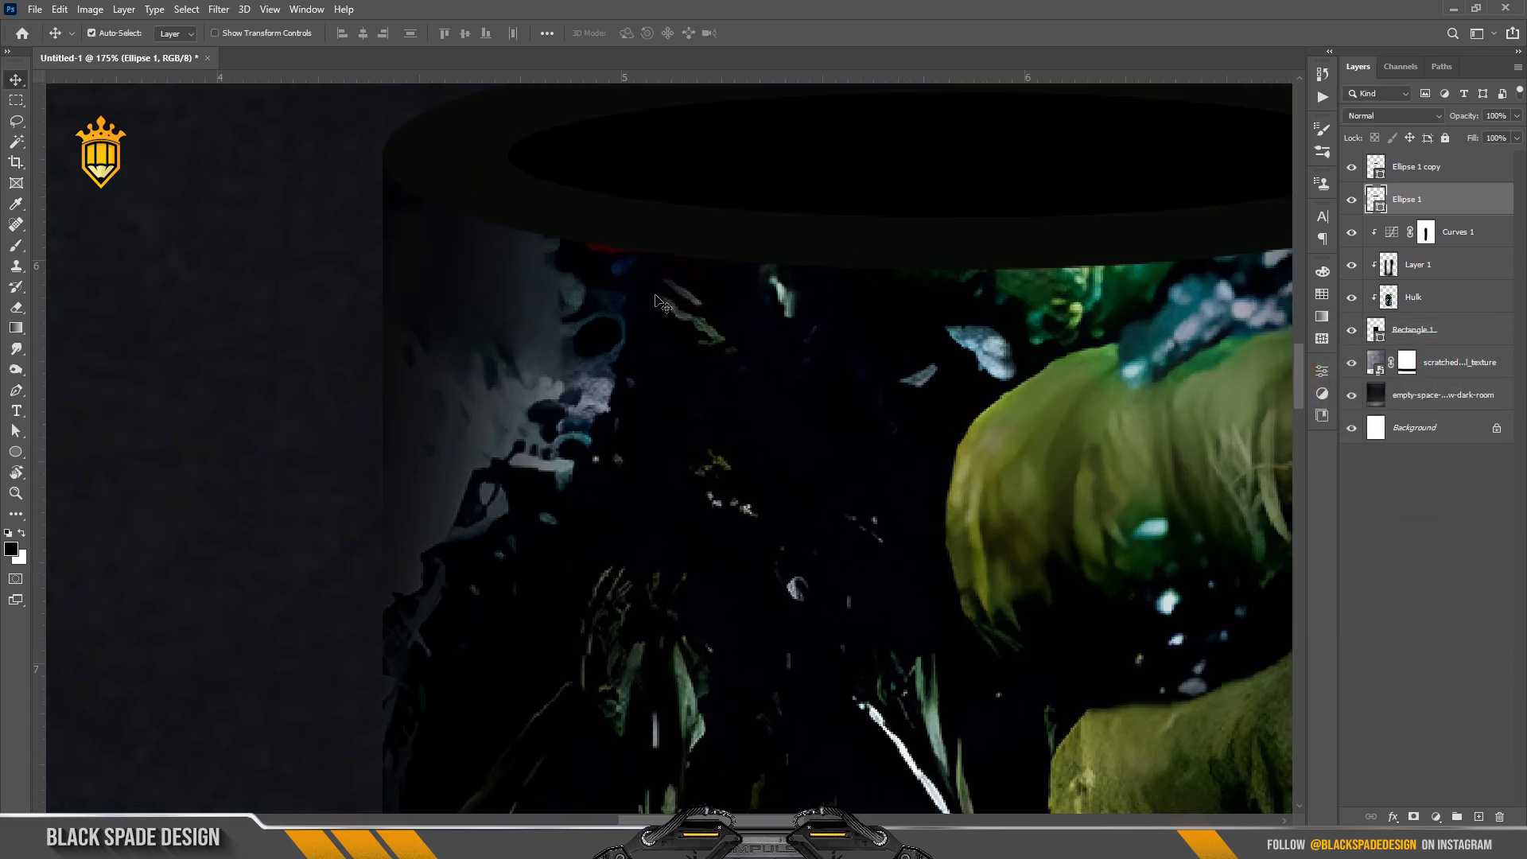
scroll(674, 405, down, 2)
click(674, 402)
click(15, 98)
scroll(561, 258, up, 3)
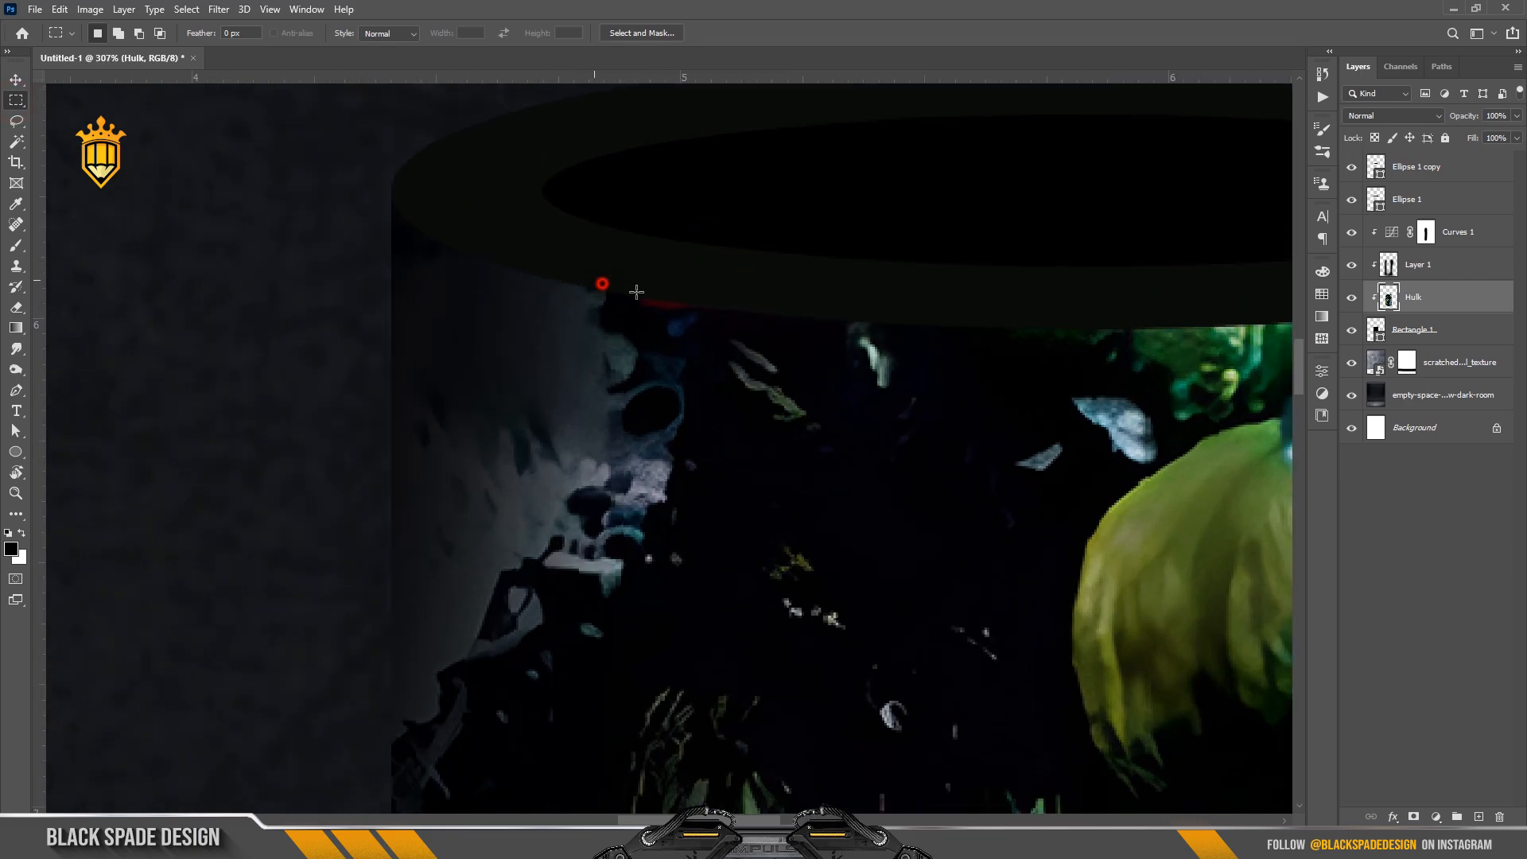
drag(797, 323, 796, 325)
key(shift+F5)
key(Return)
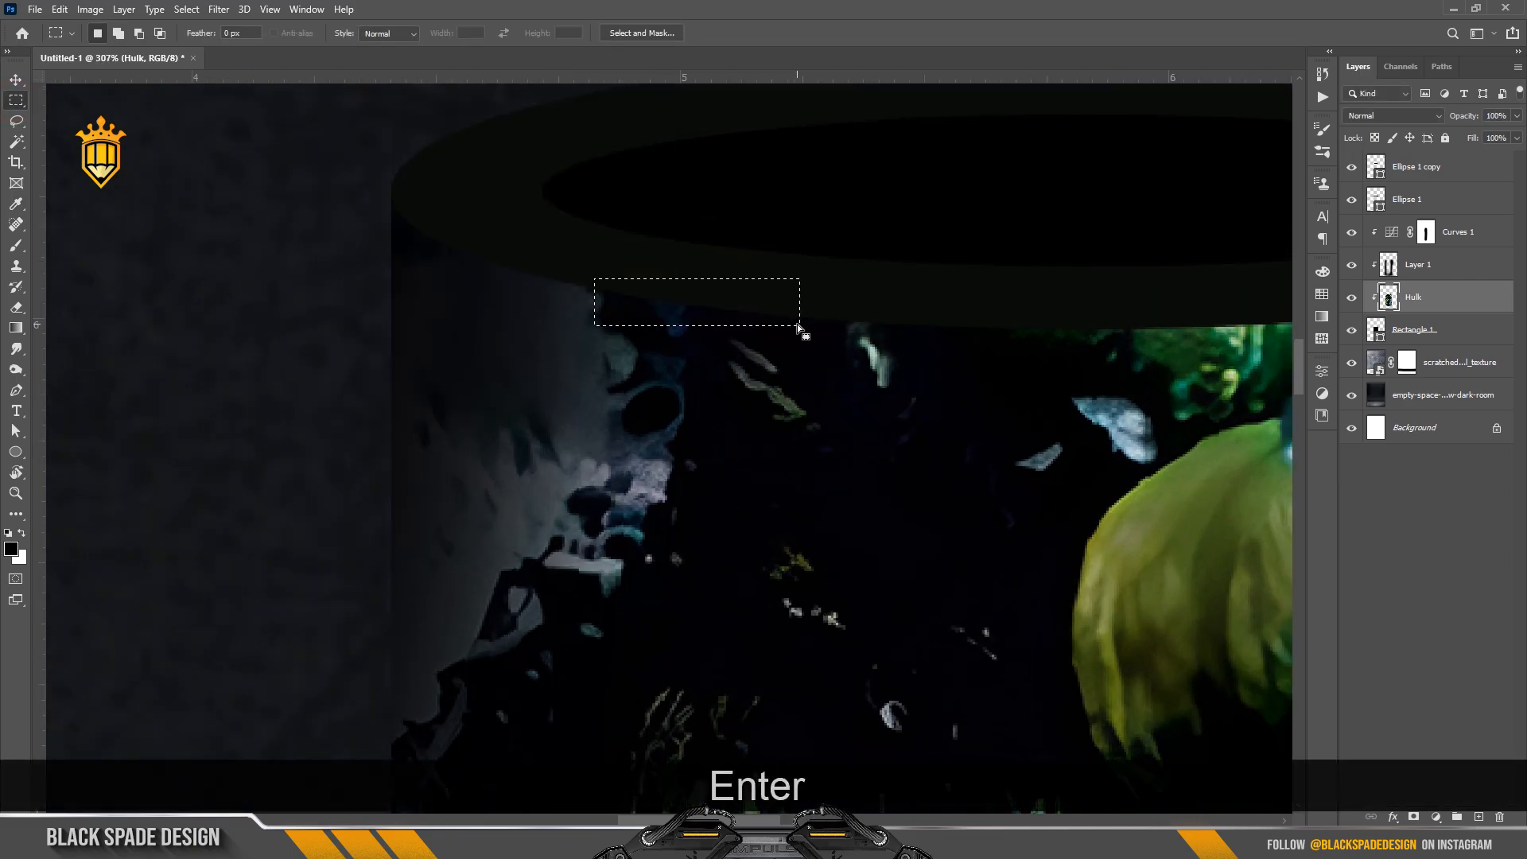
scroll(683, 253, down, 2)
scroll(683, 254, down, 10)
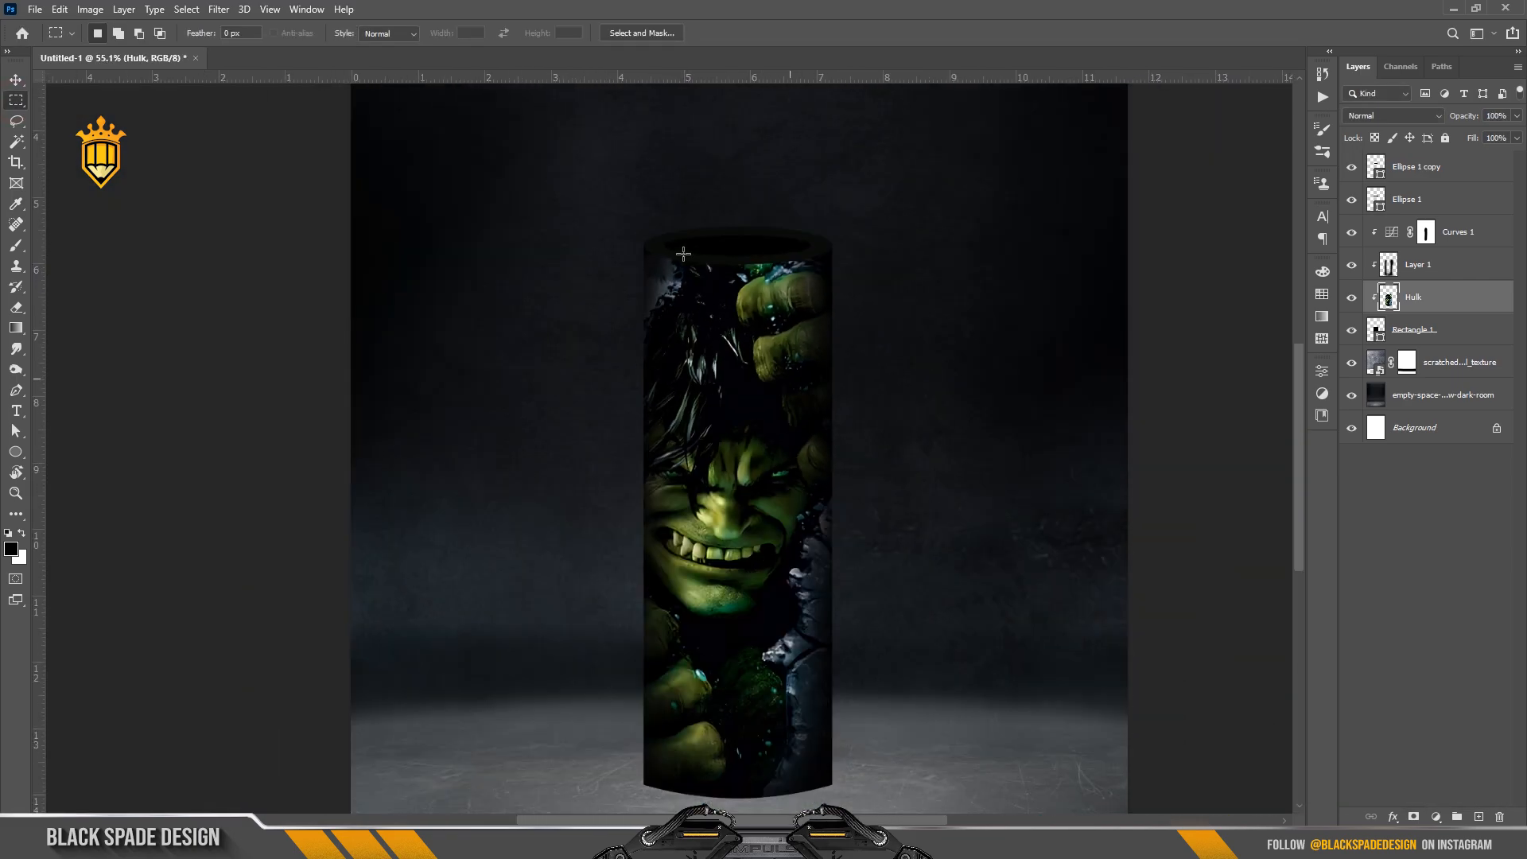
key(v)
scroll(683, 254, down, 3)
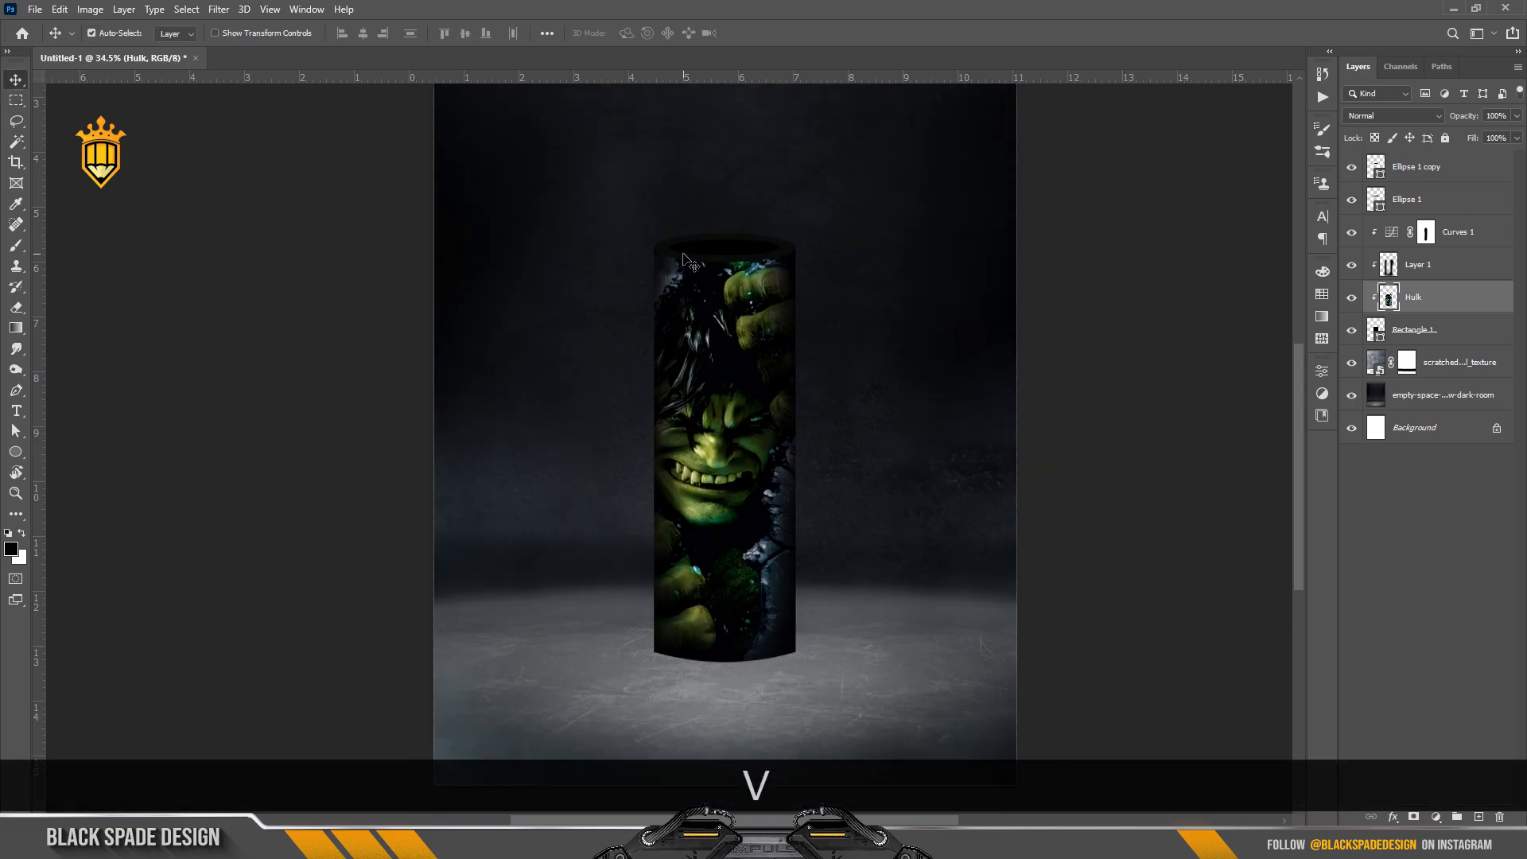
scroll(668, 493, up, 4)
scroll(668, 494, up, 2)
key(space)
drag(668, 494, 734, 454)
scroll(734, 457, down, 1)
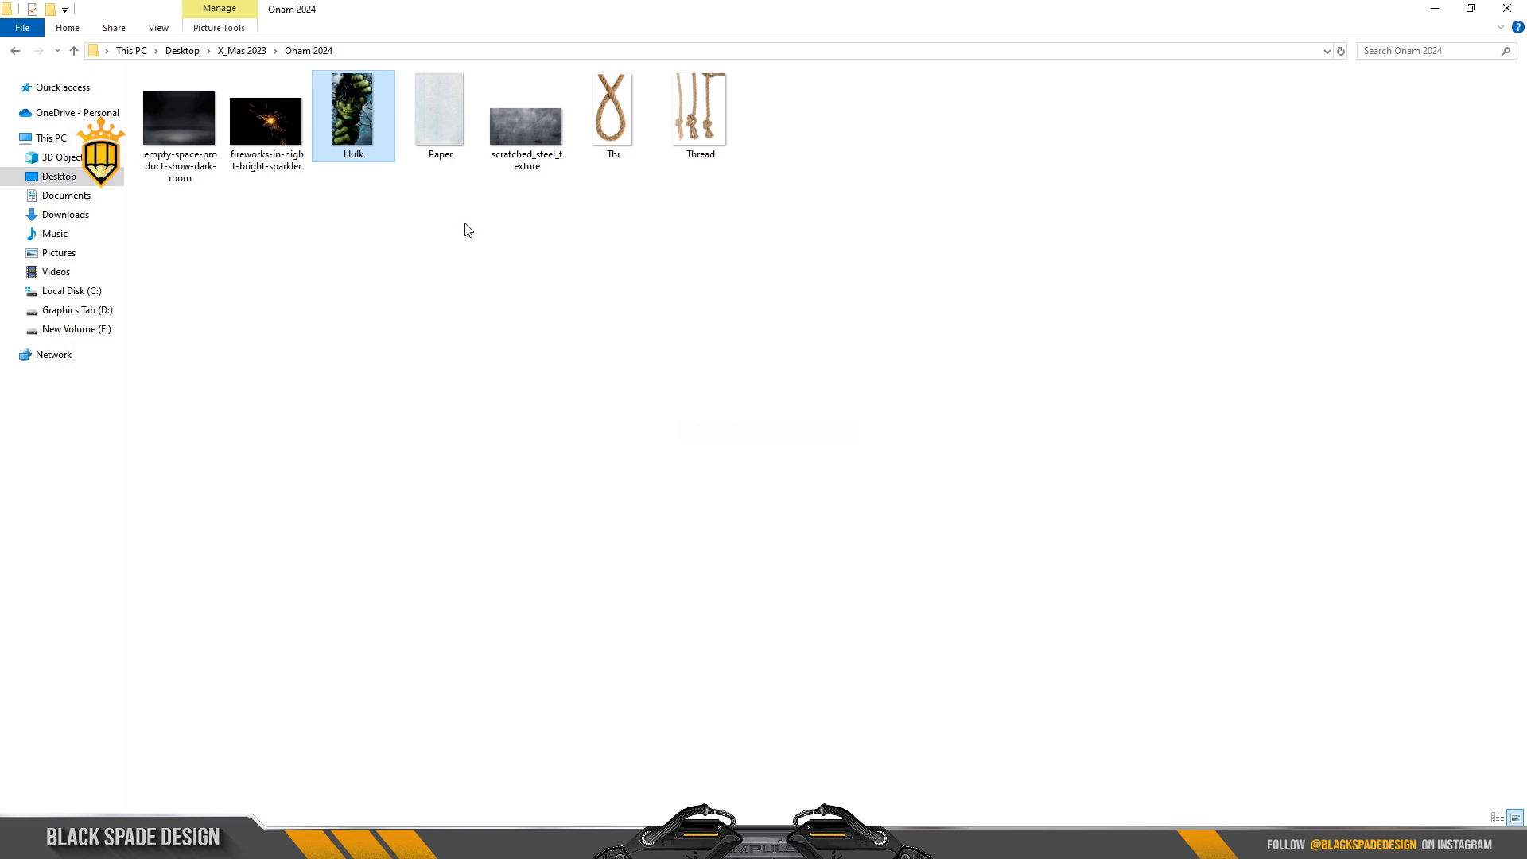
Place the Paper image from the Onam 2024 folder above the Hulk layer and clip it to the cylinder
click(457, 119)
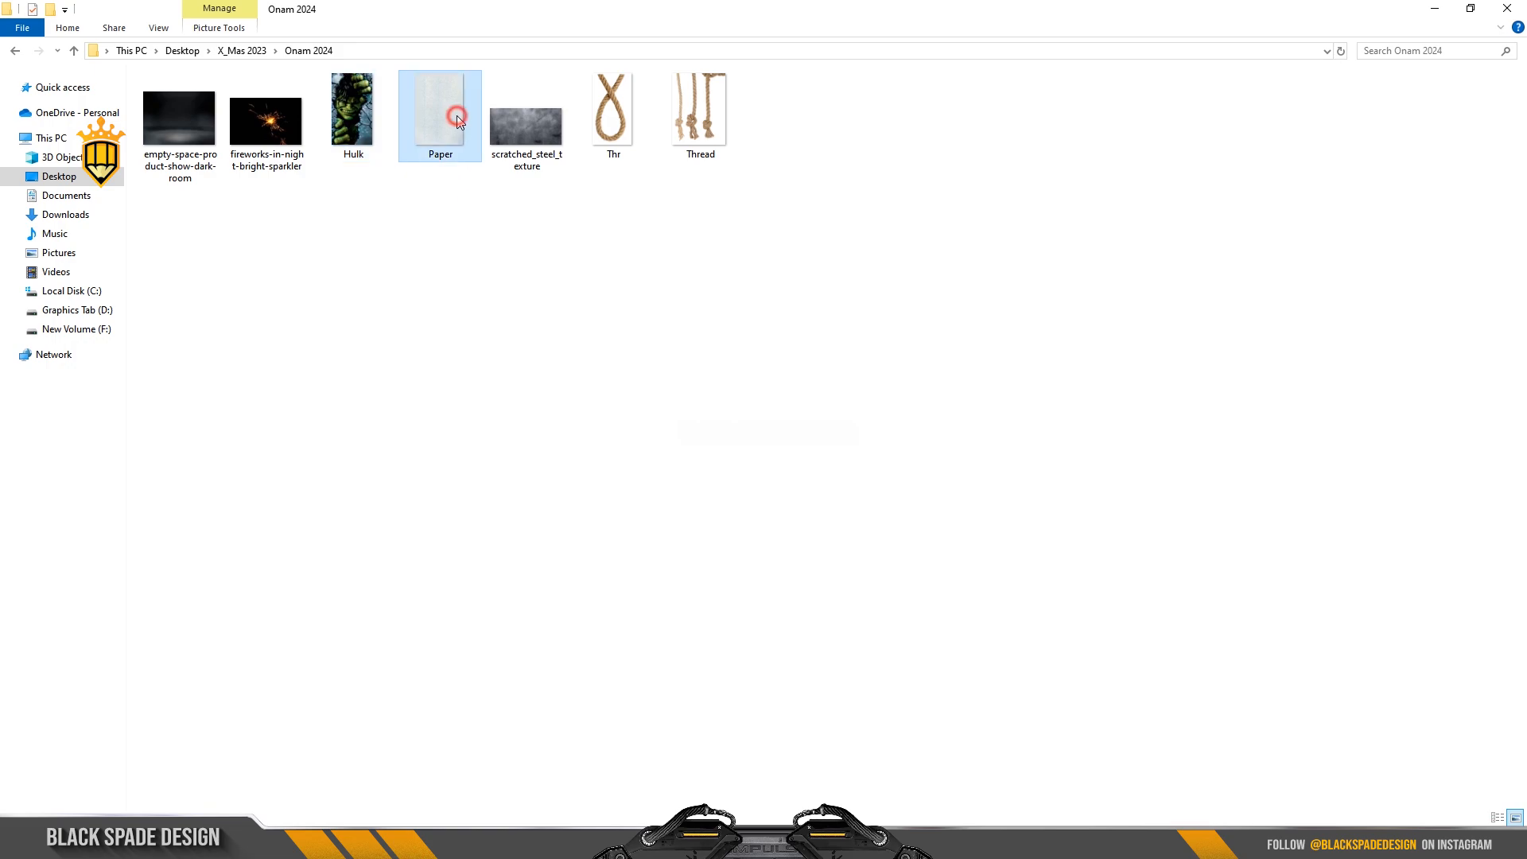
drag(457, 119, 724, 671)
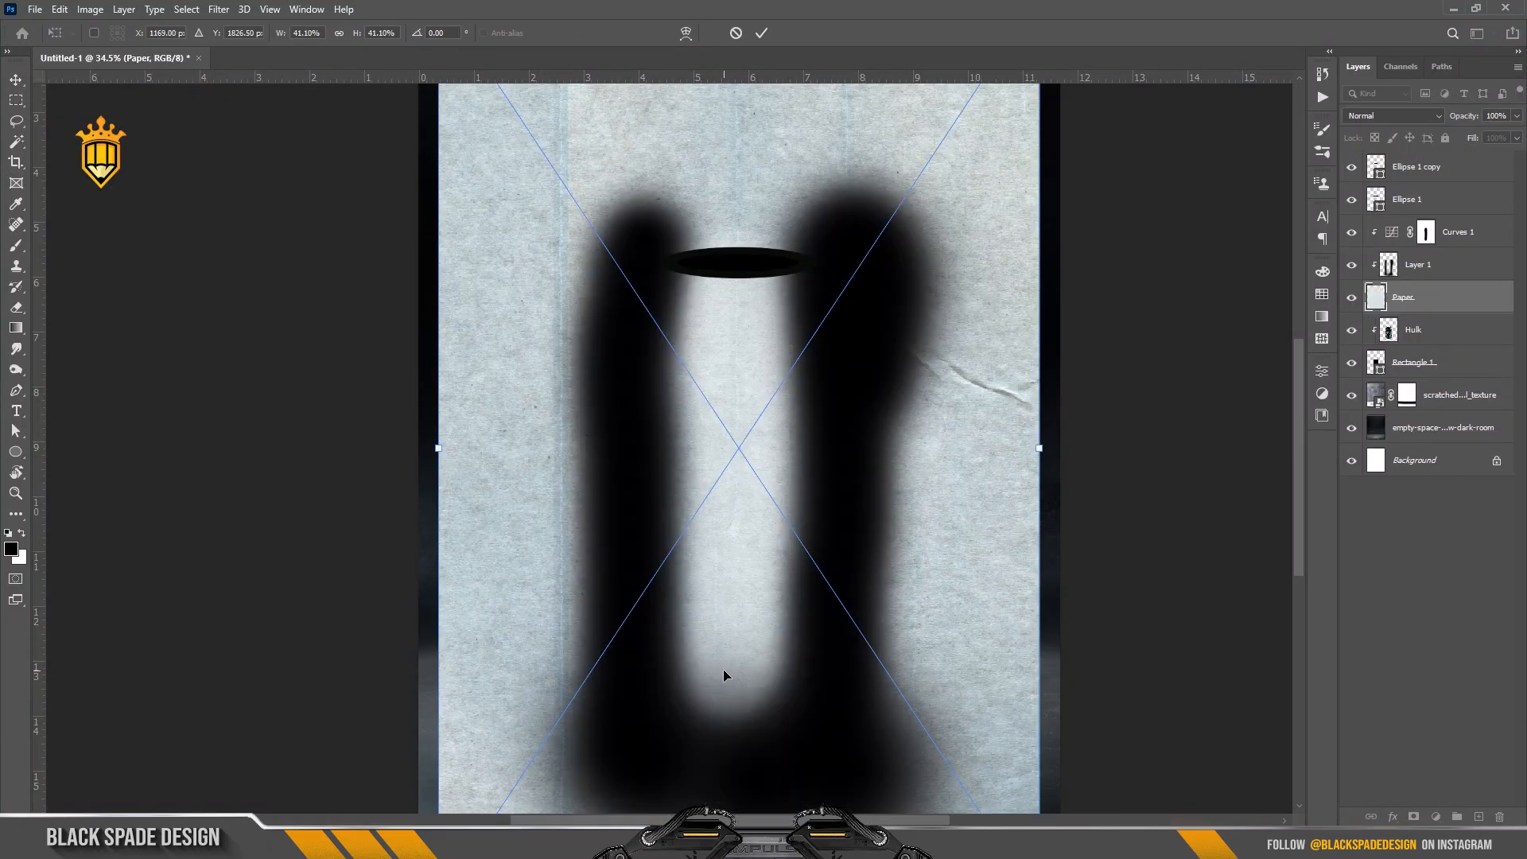
key(Return)
right_click(1441, 298)
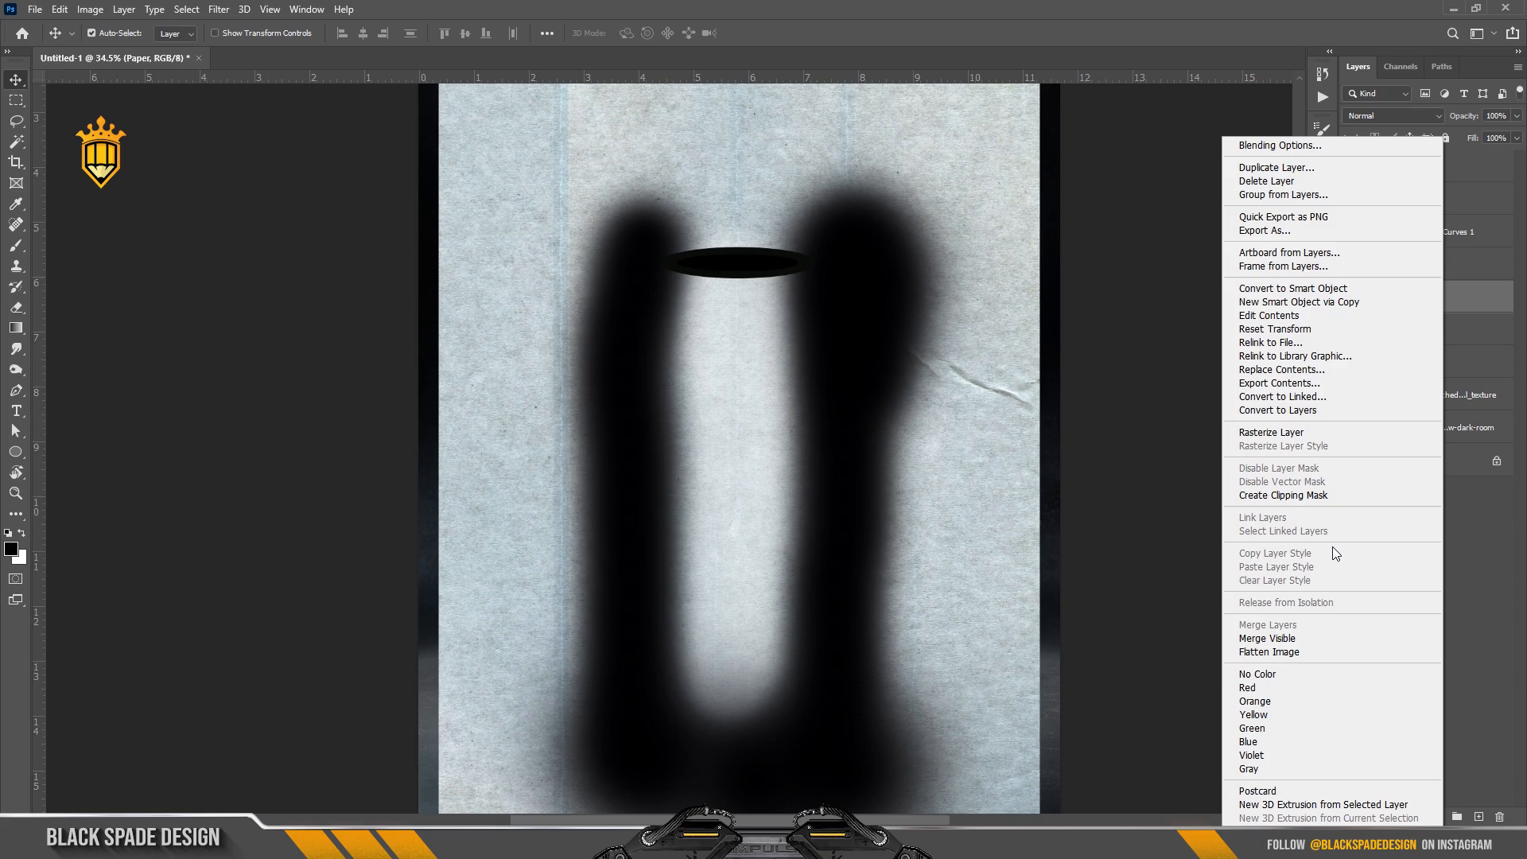
click(1300, 494)
scroll(703, 454, down, 1)
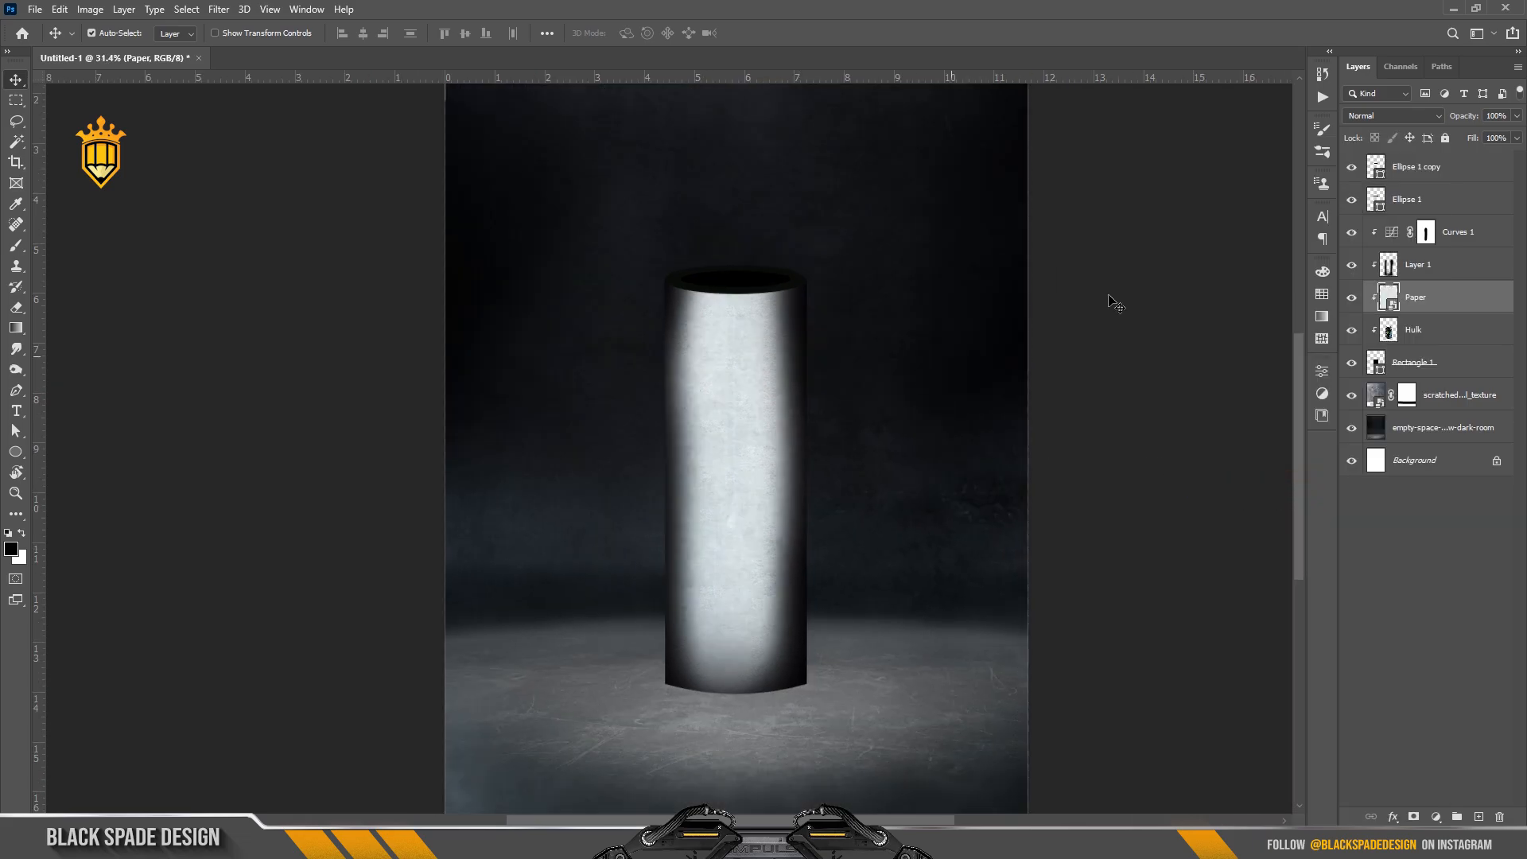
Set the Paper layer's blend mode to Multiply and move it above the Curves adjustment
click(1346, 118)
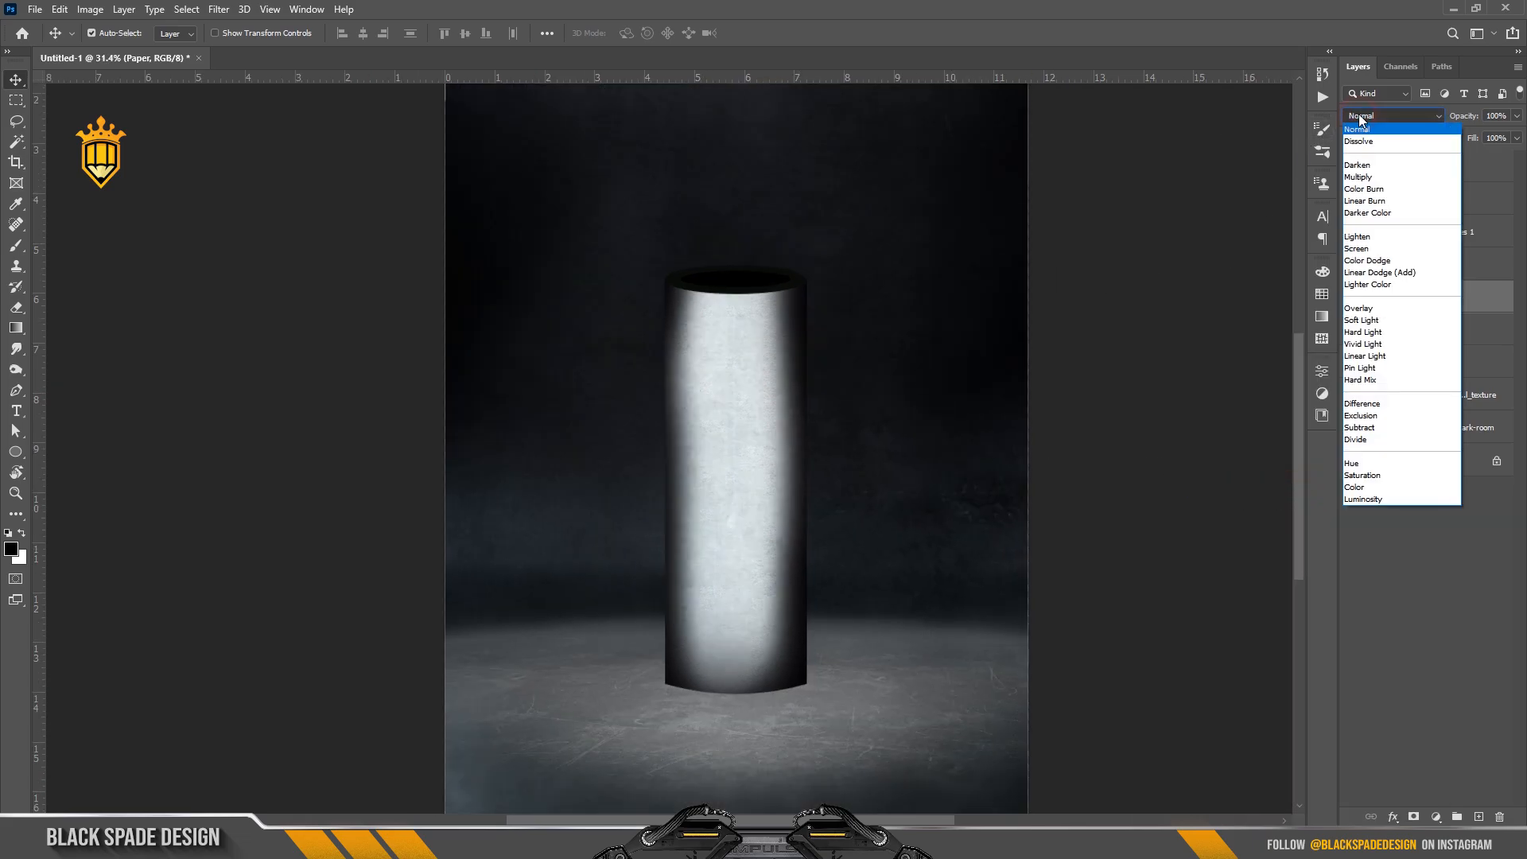
click(1367, 180)
drag(1410, 289, 1412, 226)
scroll(772, 469, up, 1)
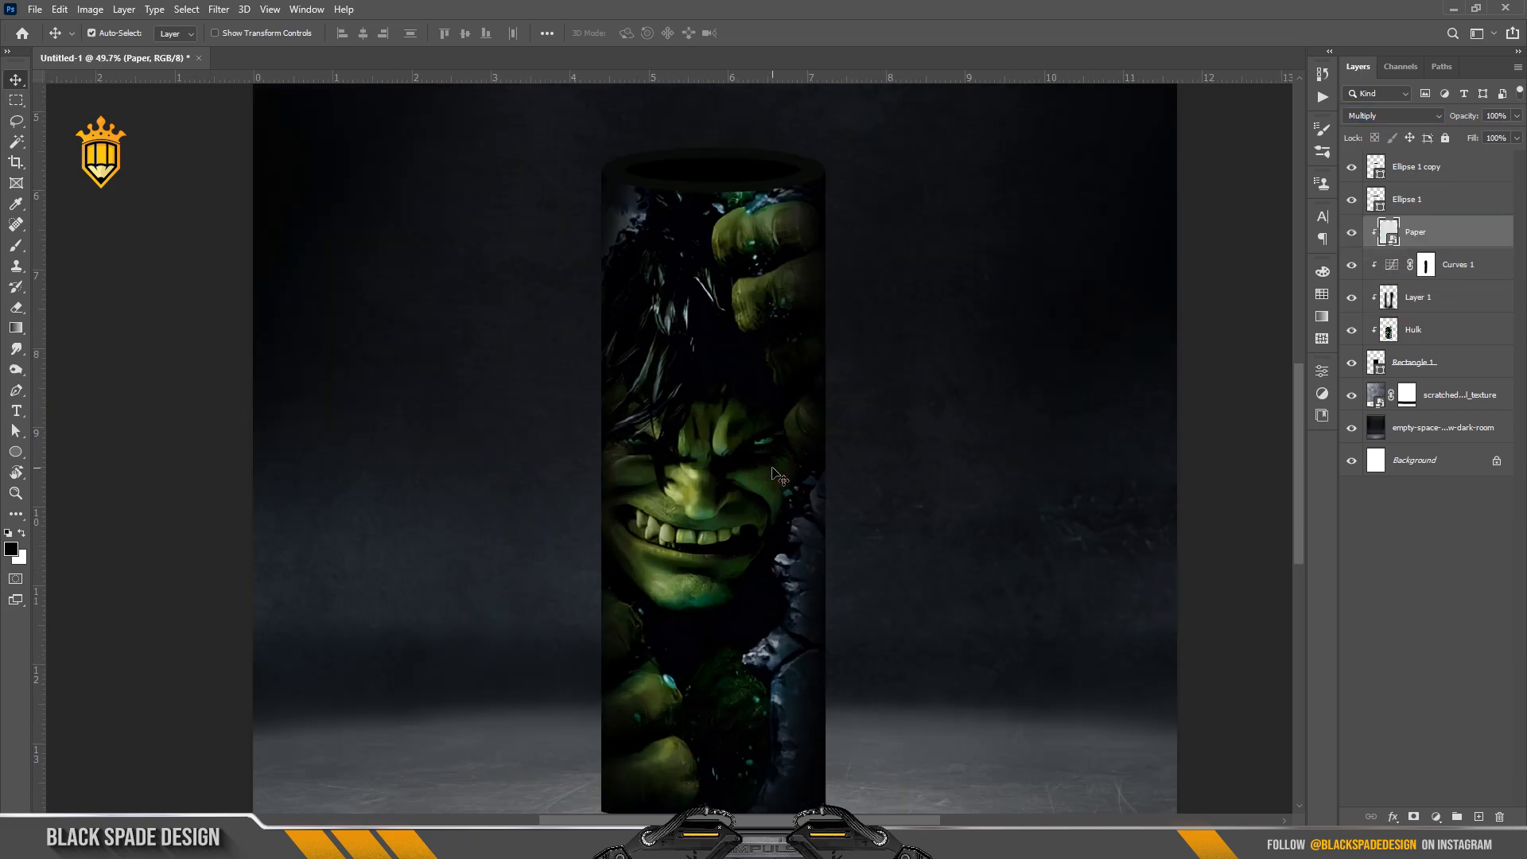
Scale the Paper texture down about its centre to 31.01% and compare the artwork with and without it
key(ctrl+t)
scroll(835, 270, down, 3)
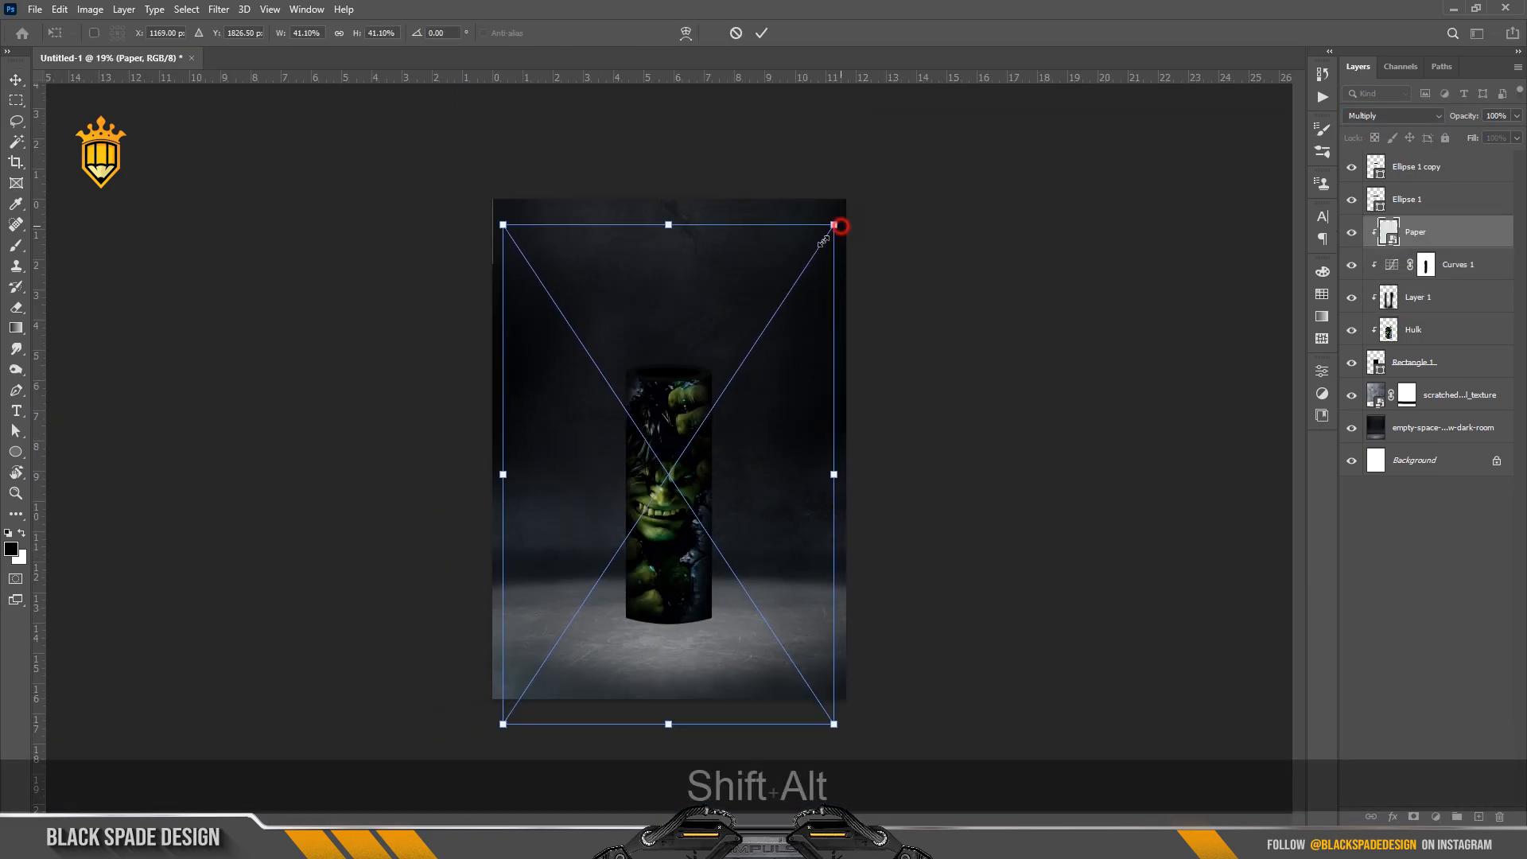
drag(833, 225, 794, 249)
scroll(638, 501, up, 3)
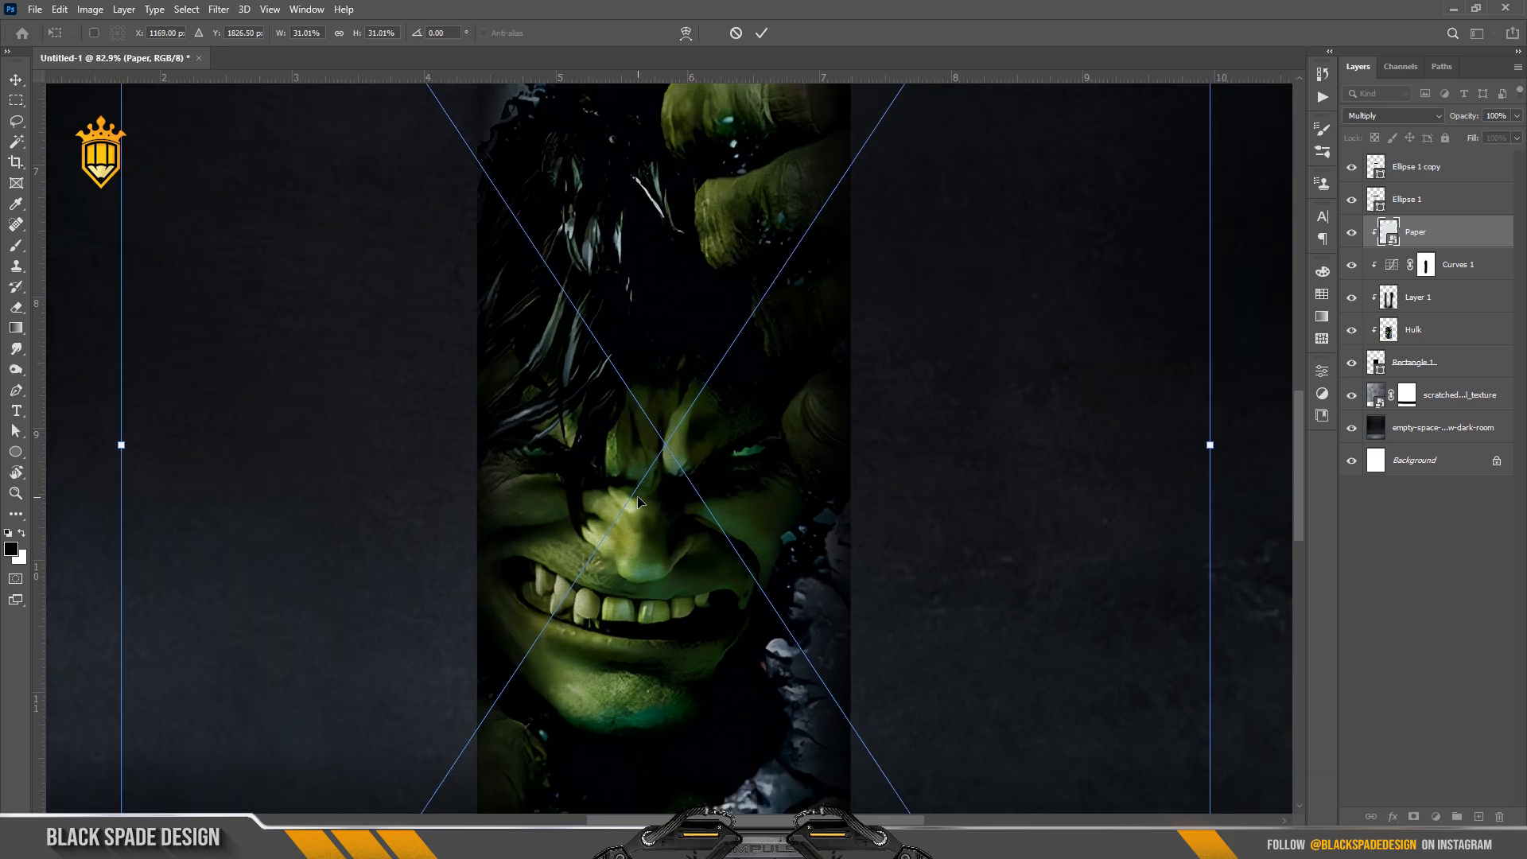
key(Return)
scroll(644, 509, up, 5)
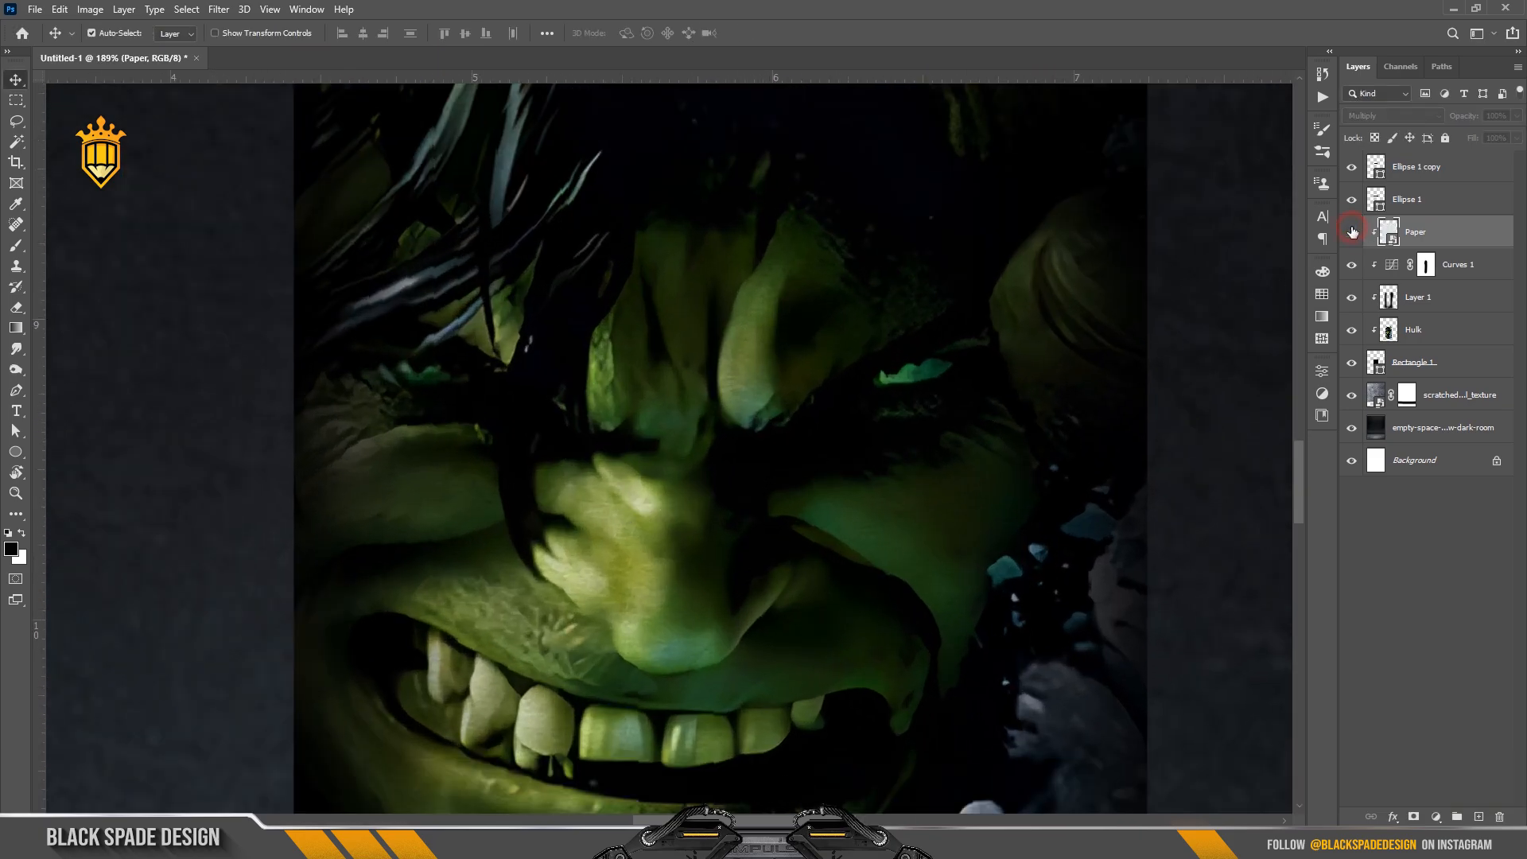
click(1352, 231)
scroll(672, 247, down, 4)
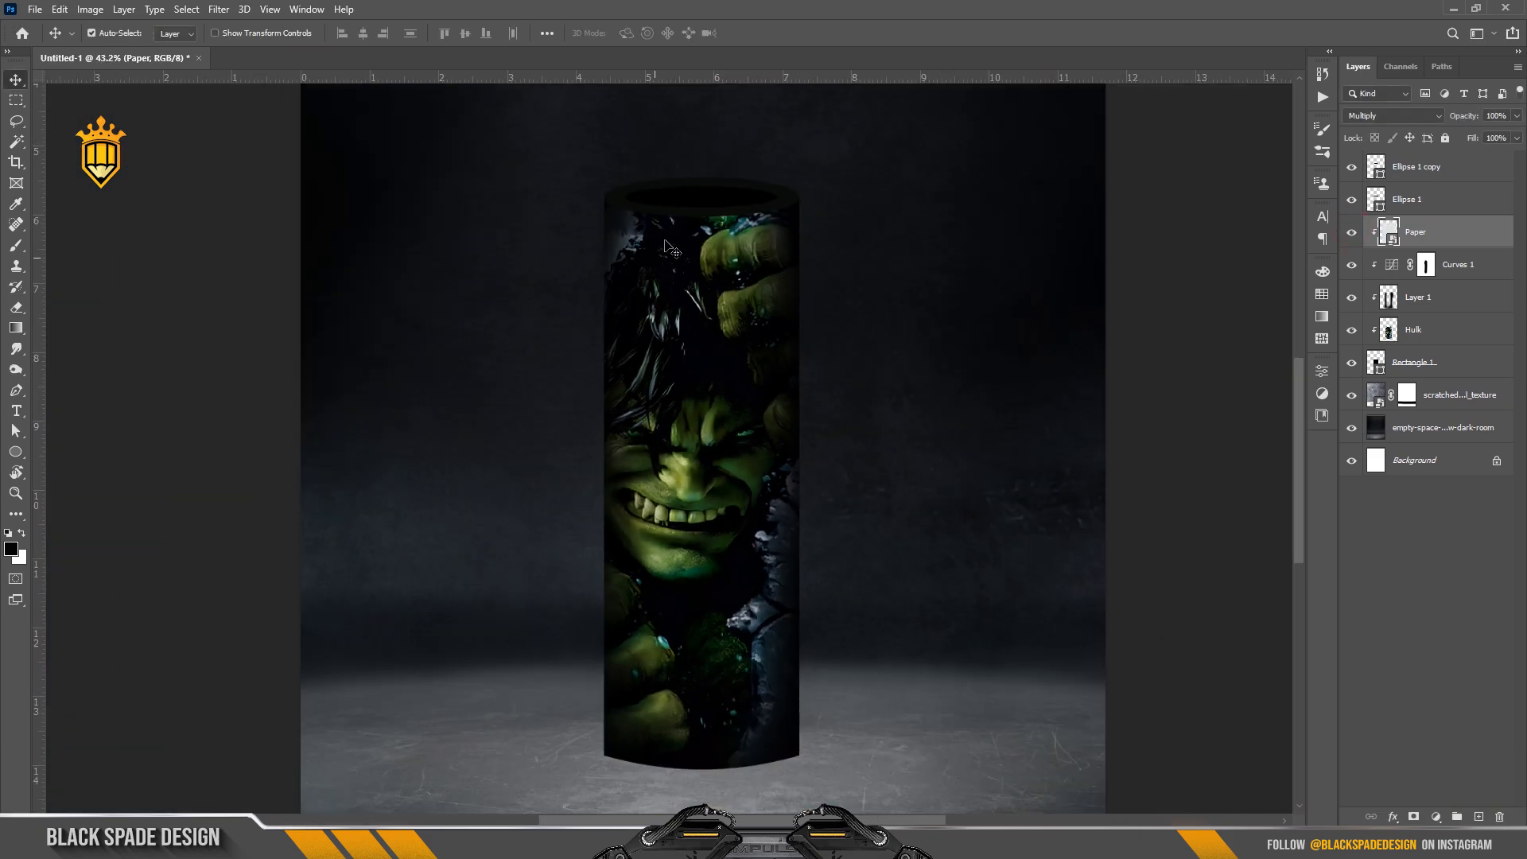
Duplicate the Paper layer above the outer rim ellipse and clip the copy to the rim
scroll(666, 242, up, 3)
drag(674, 225, 682, 423)
scroll(692, 395, up, 1)
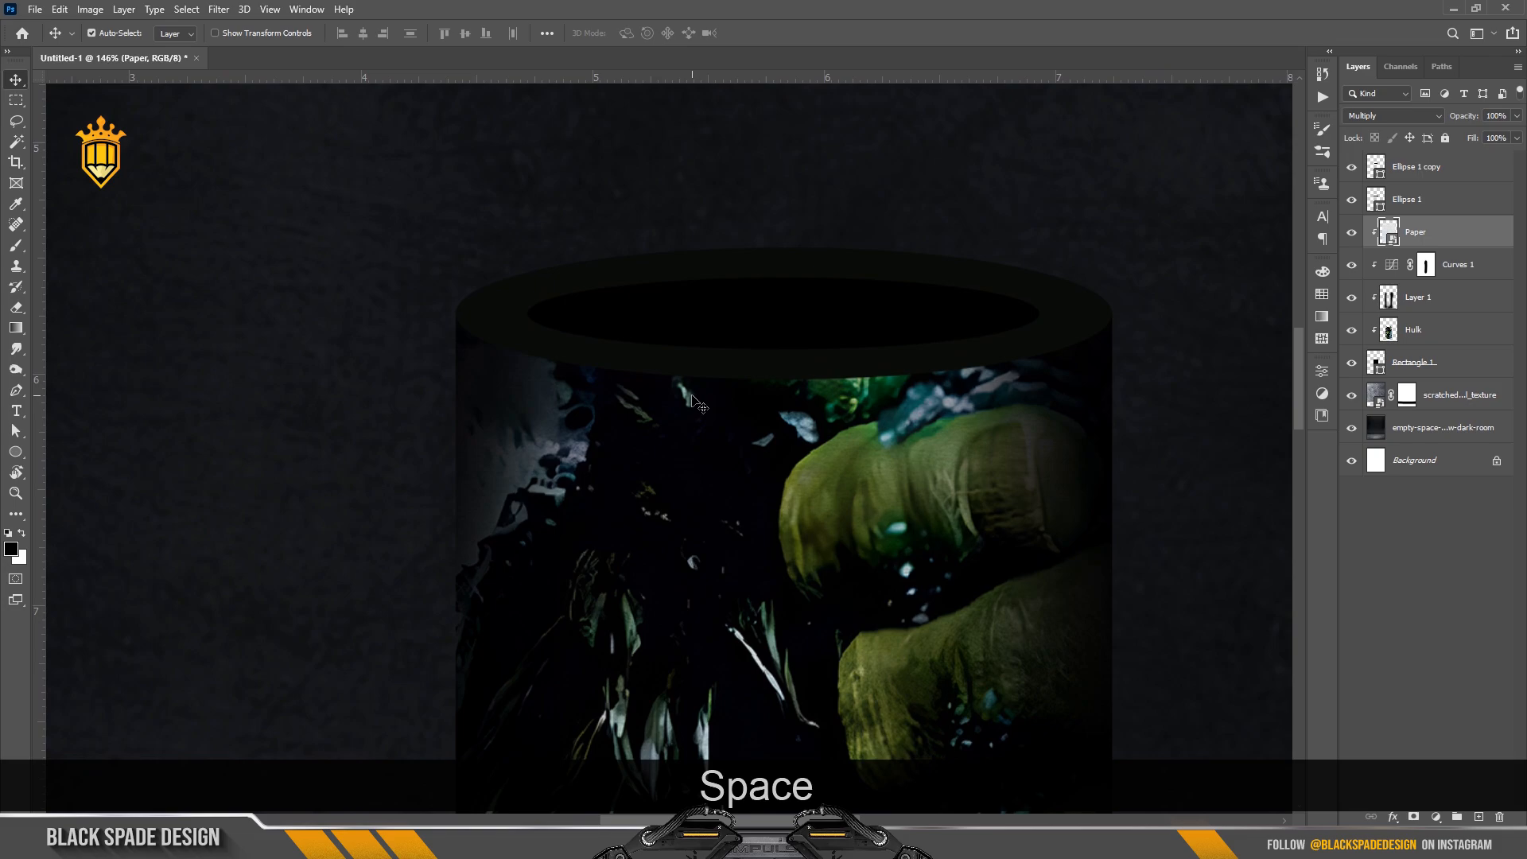
scroll(693, 396, up, 1)
click(1104, 320)
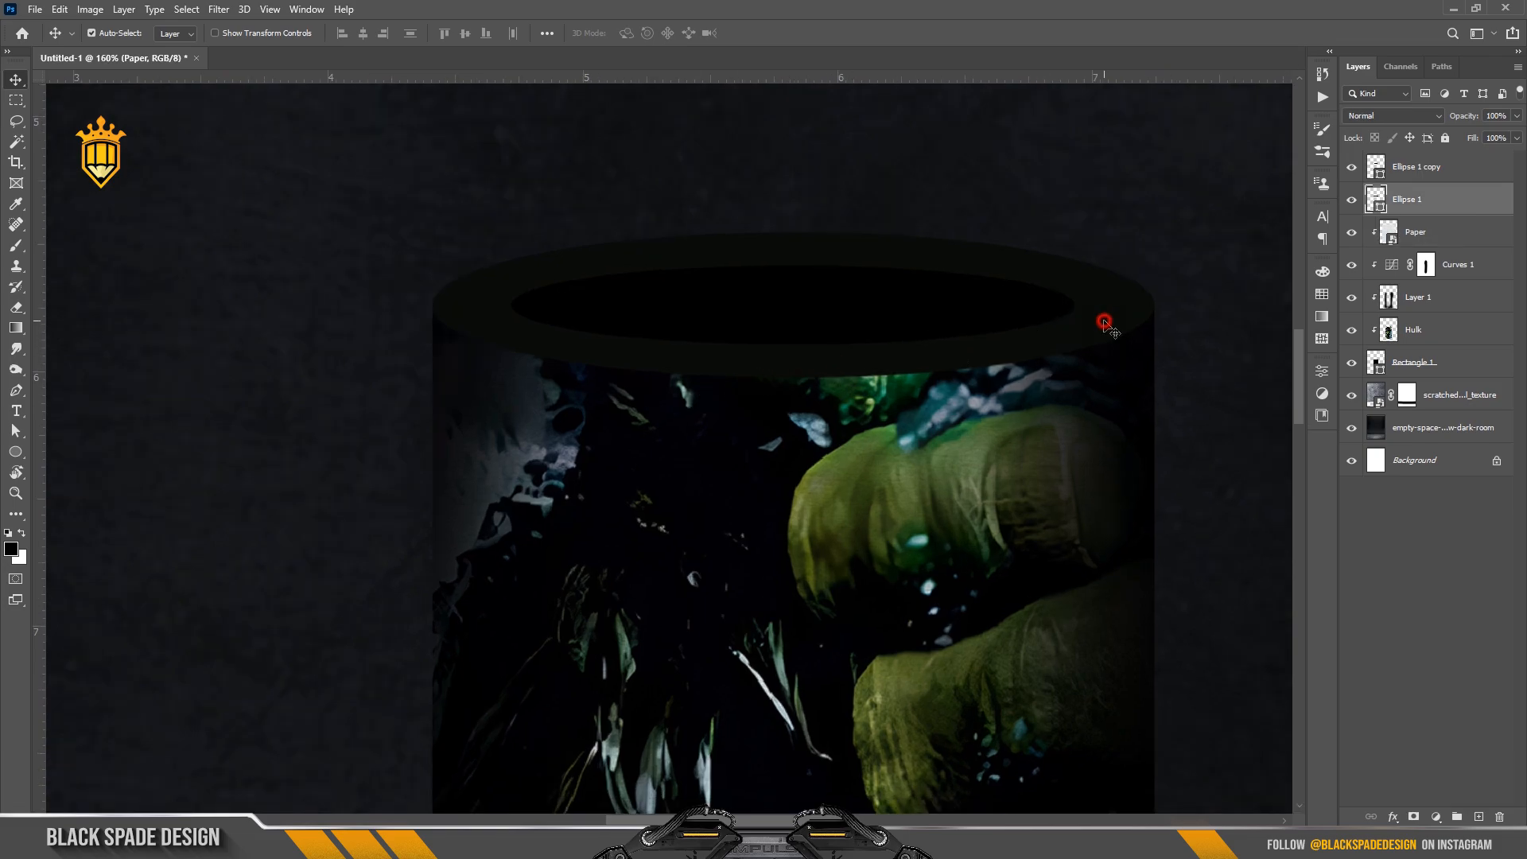
drag(1405, 234, 1413, 201)
right_click(1442, 207)
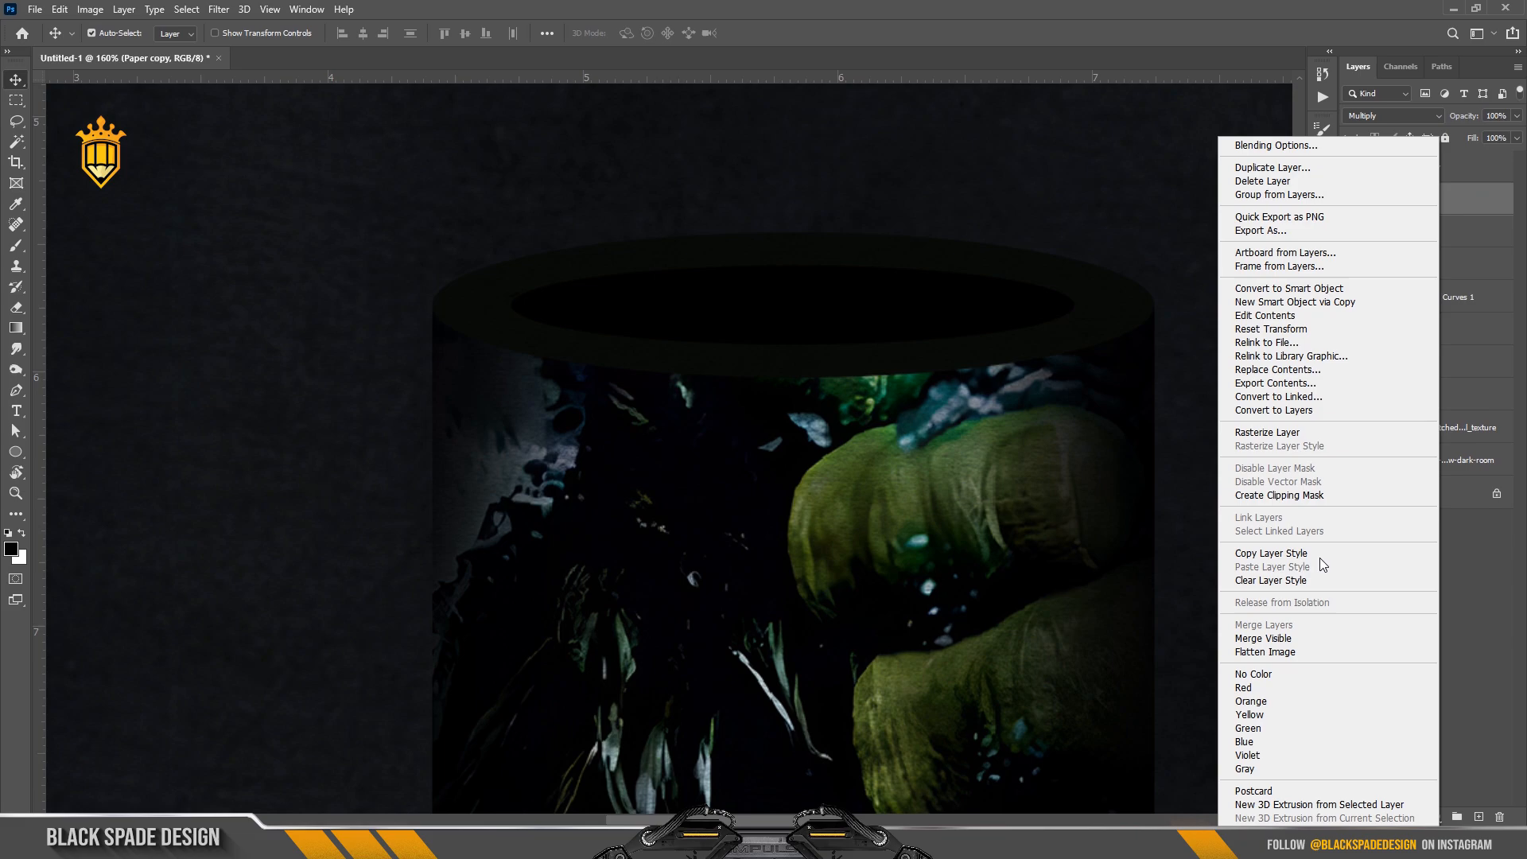
click(1310, 489)
Move all the cylinder layers, from Rectangle 1 up to Ellipse 1 copy, straight down about 90 px on the floor
scroll(792, 316, down, 1)
scroll(792, 316, down, 3)
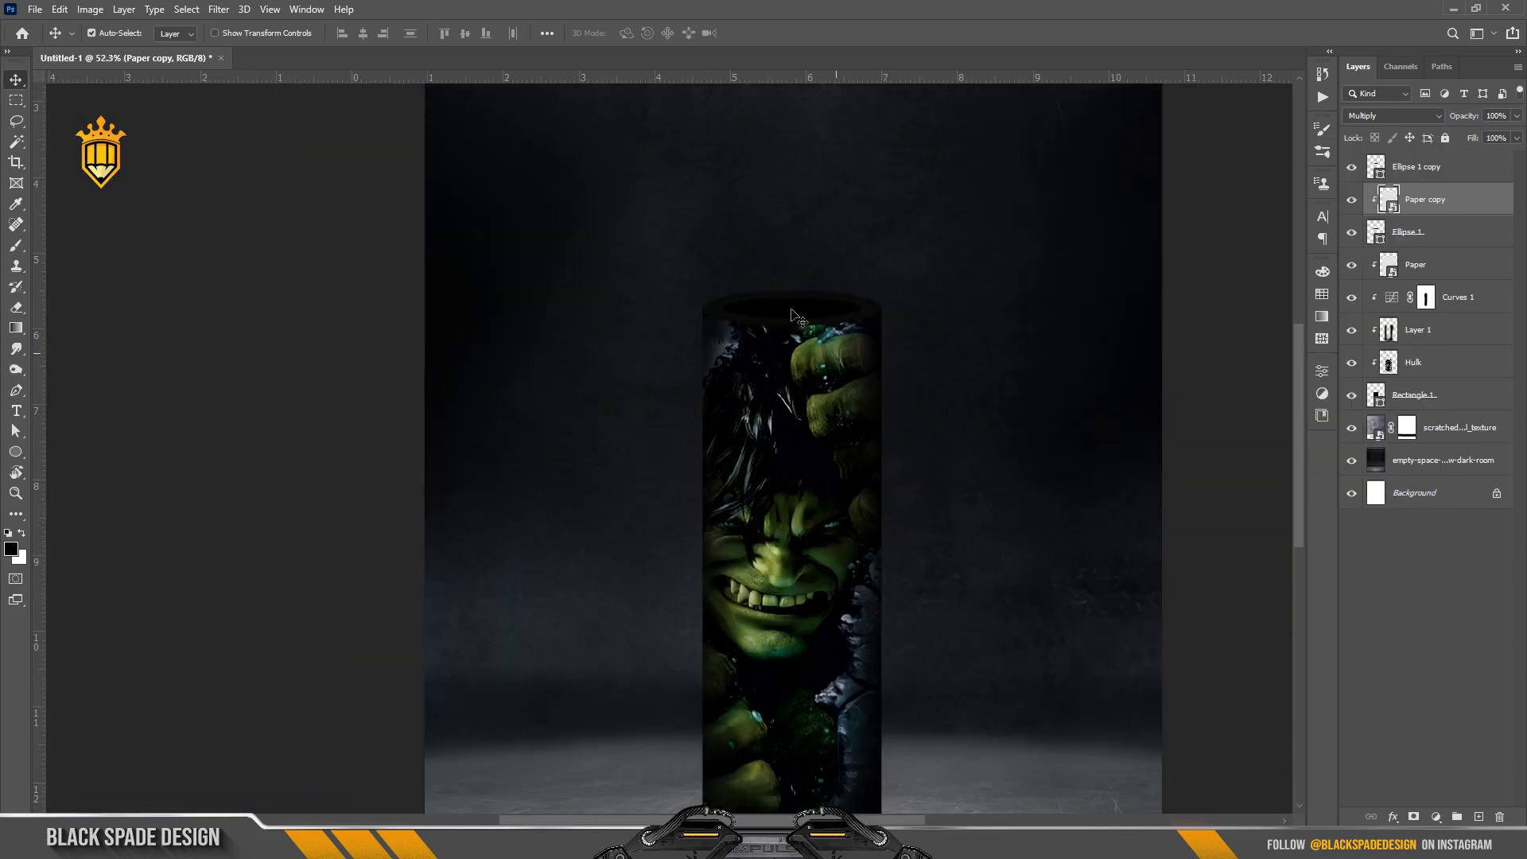
scroll(790, 309, down, 2)
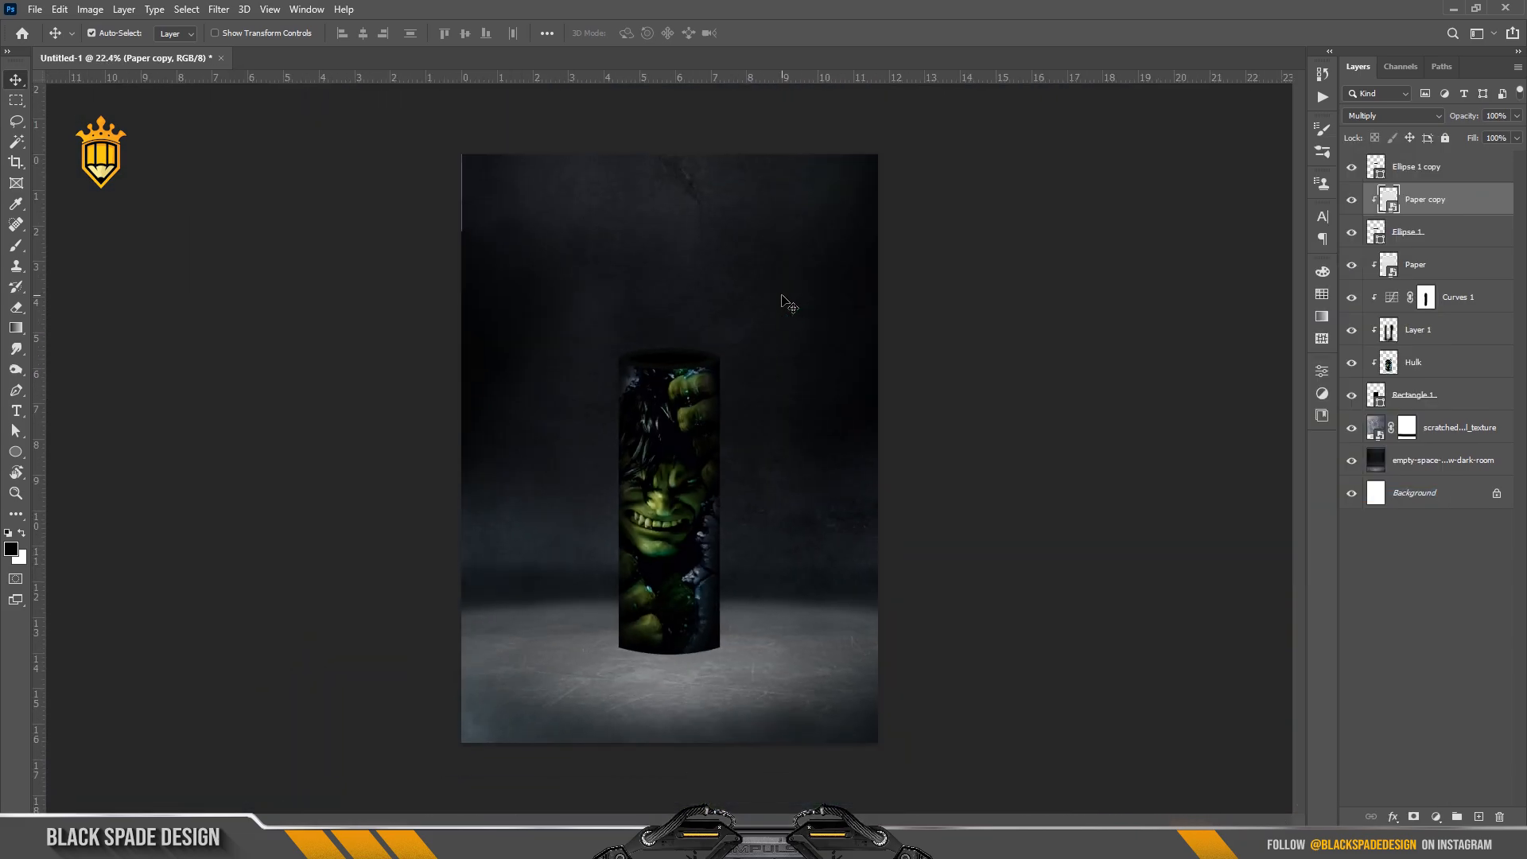
click(1416, 398)
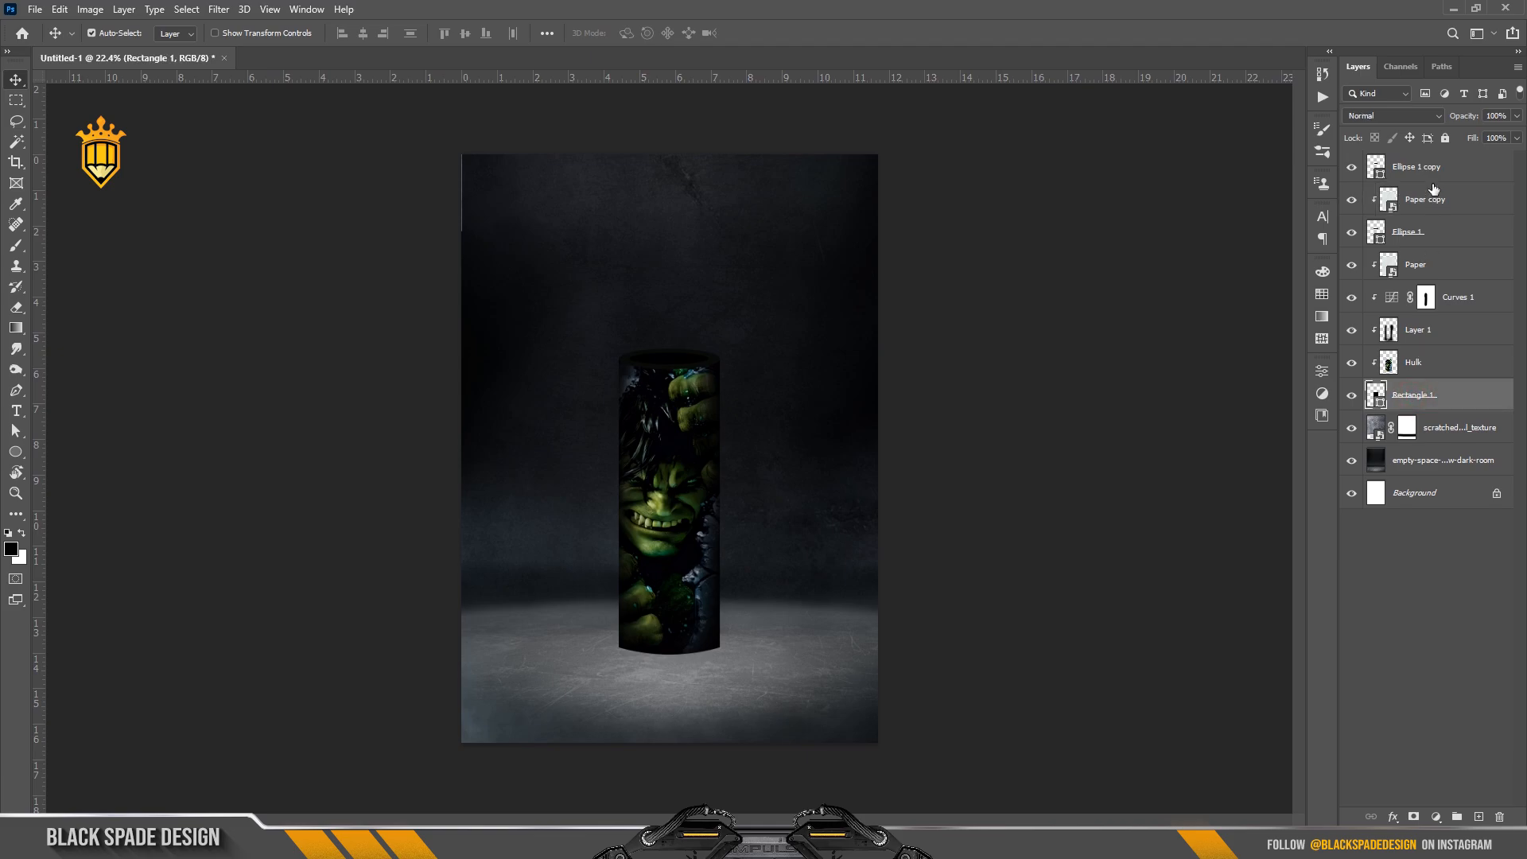
shift+click(1431, 169)
key(ctrl+t)
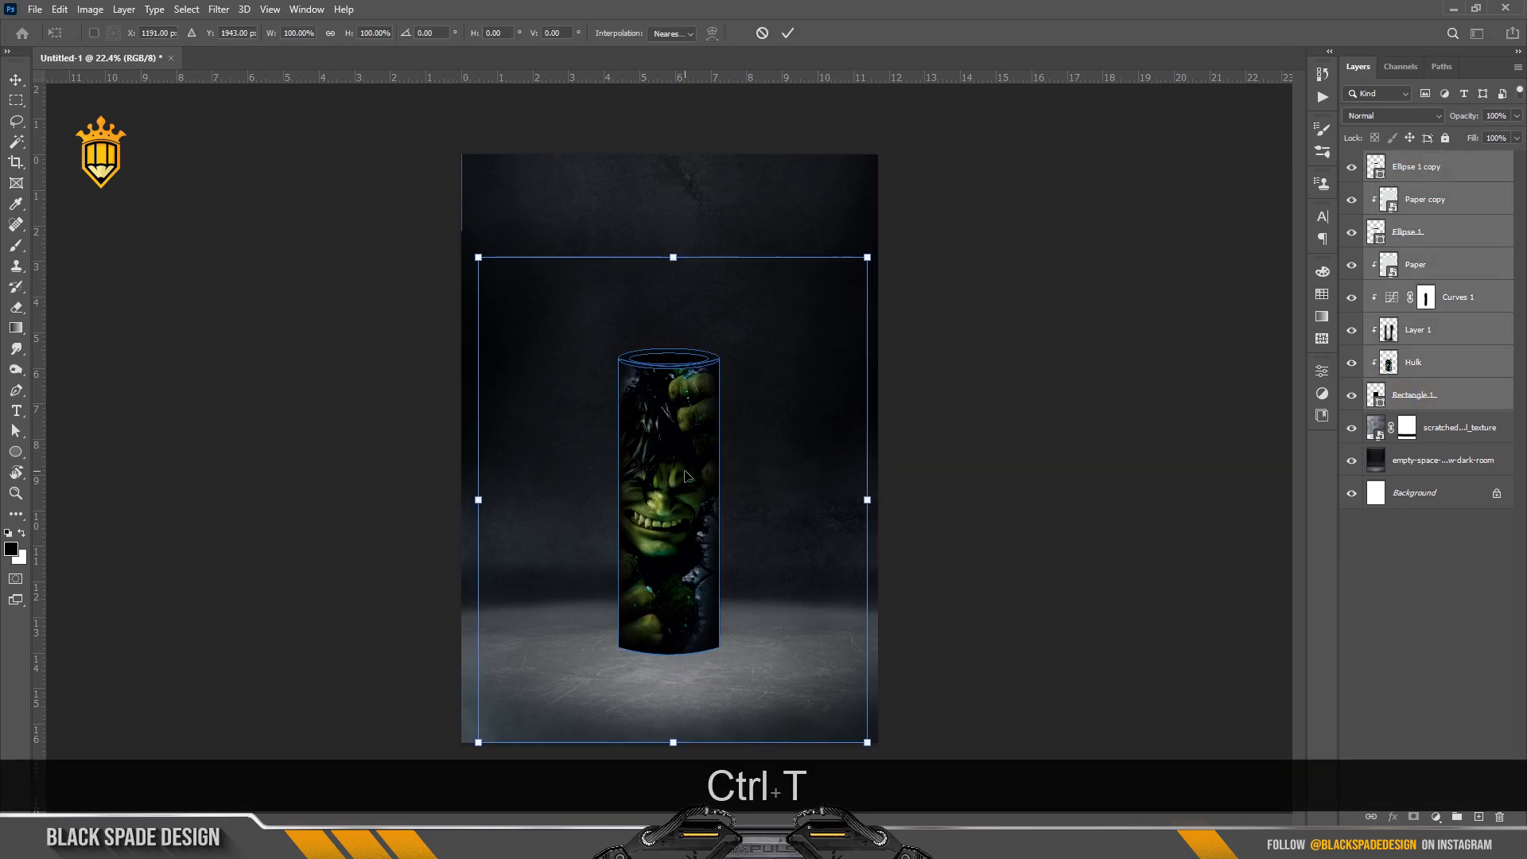
key(shift)
scroll(681, 488, down, 1)
key(Down)
key(Down)
key(Down)
key(Down)
key(Down)
key(Down)
key(Down)
key(Down)
key(Down)
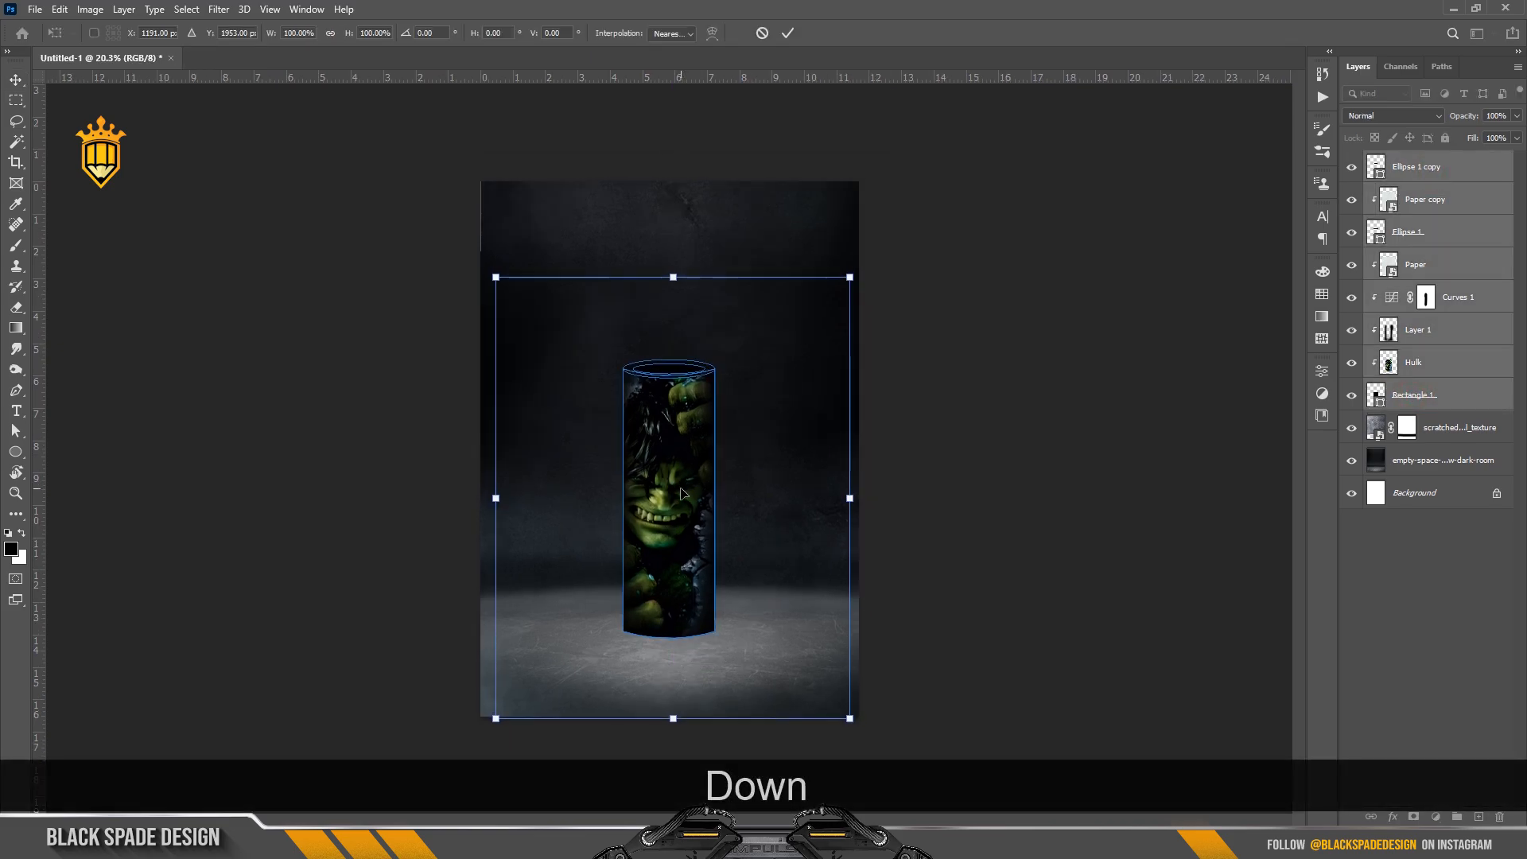
key(Down)
key(Down)
key(Down)
key(Down)
key(Down)
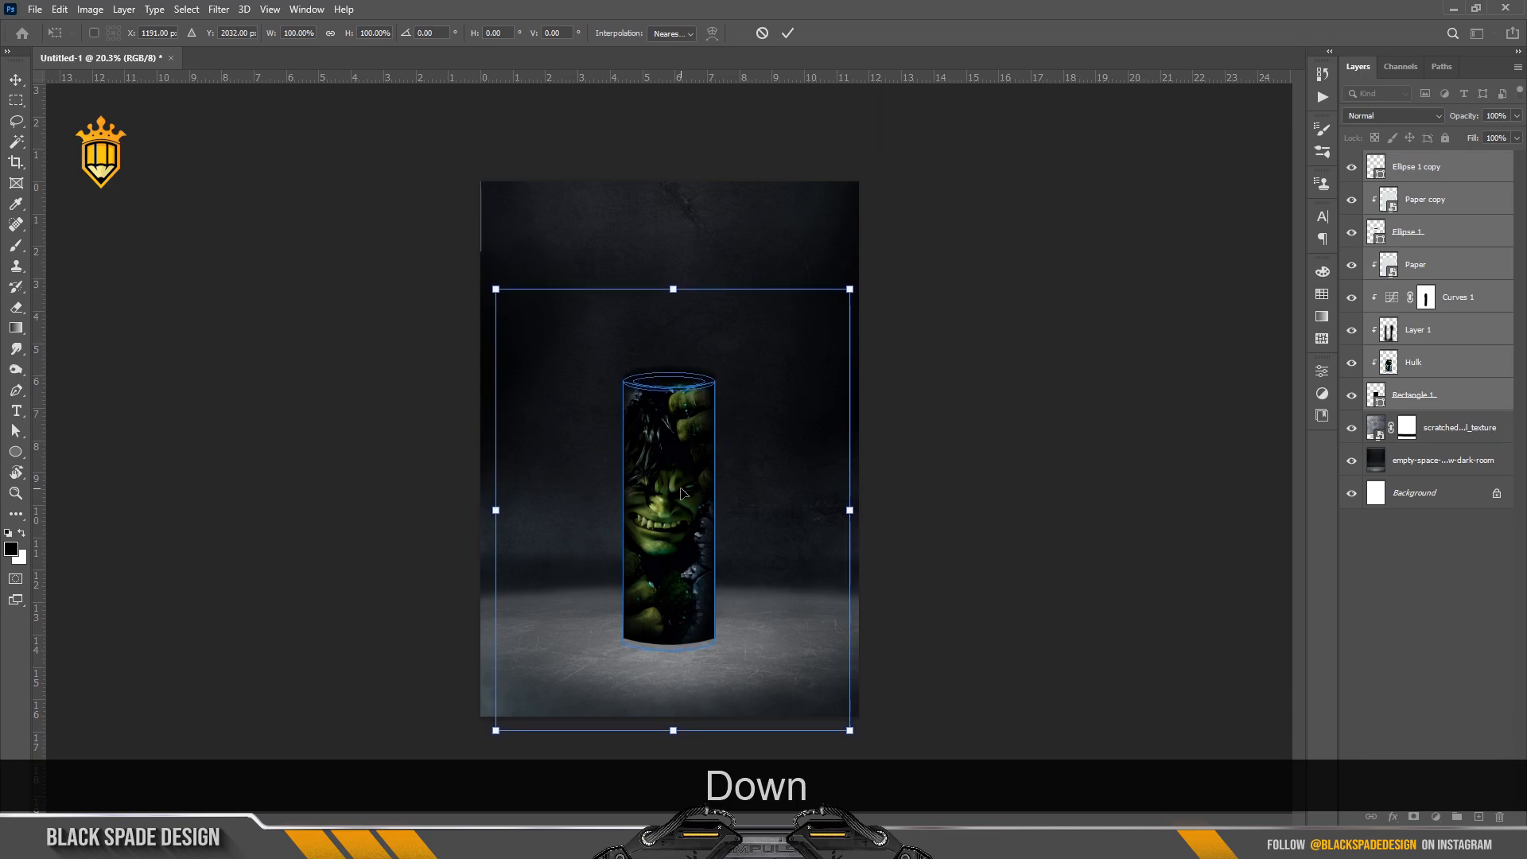
key(Up)
key(Return)
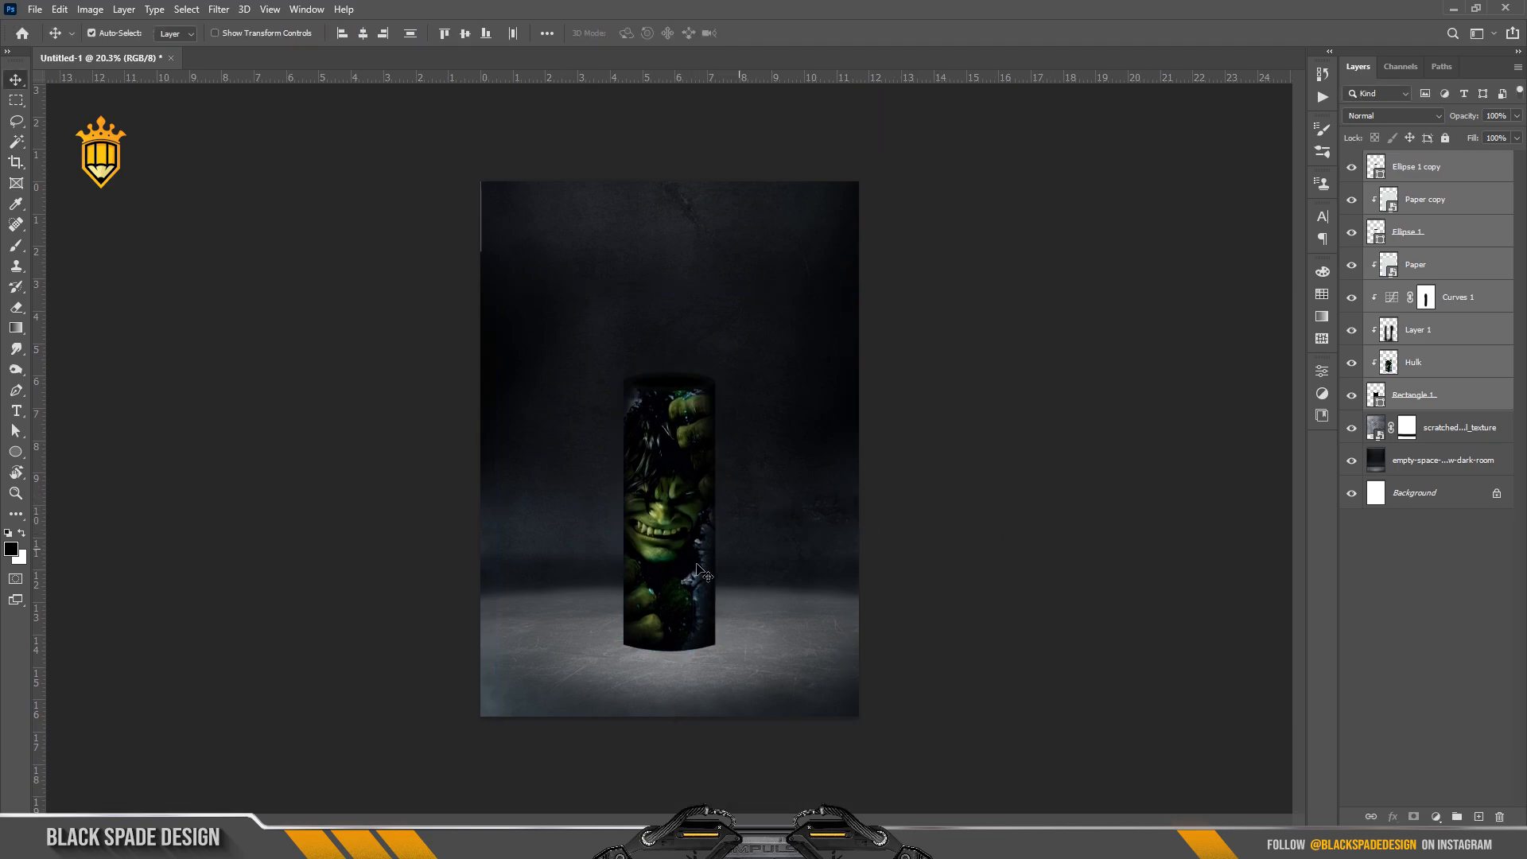
Duplicate the selected cylinder layers, merge the copies into one layer, and place it directly below Rectangle 1
scroll(696, 565, up, 5)
drag(673, 566, 718, 547)
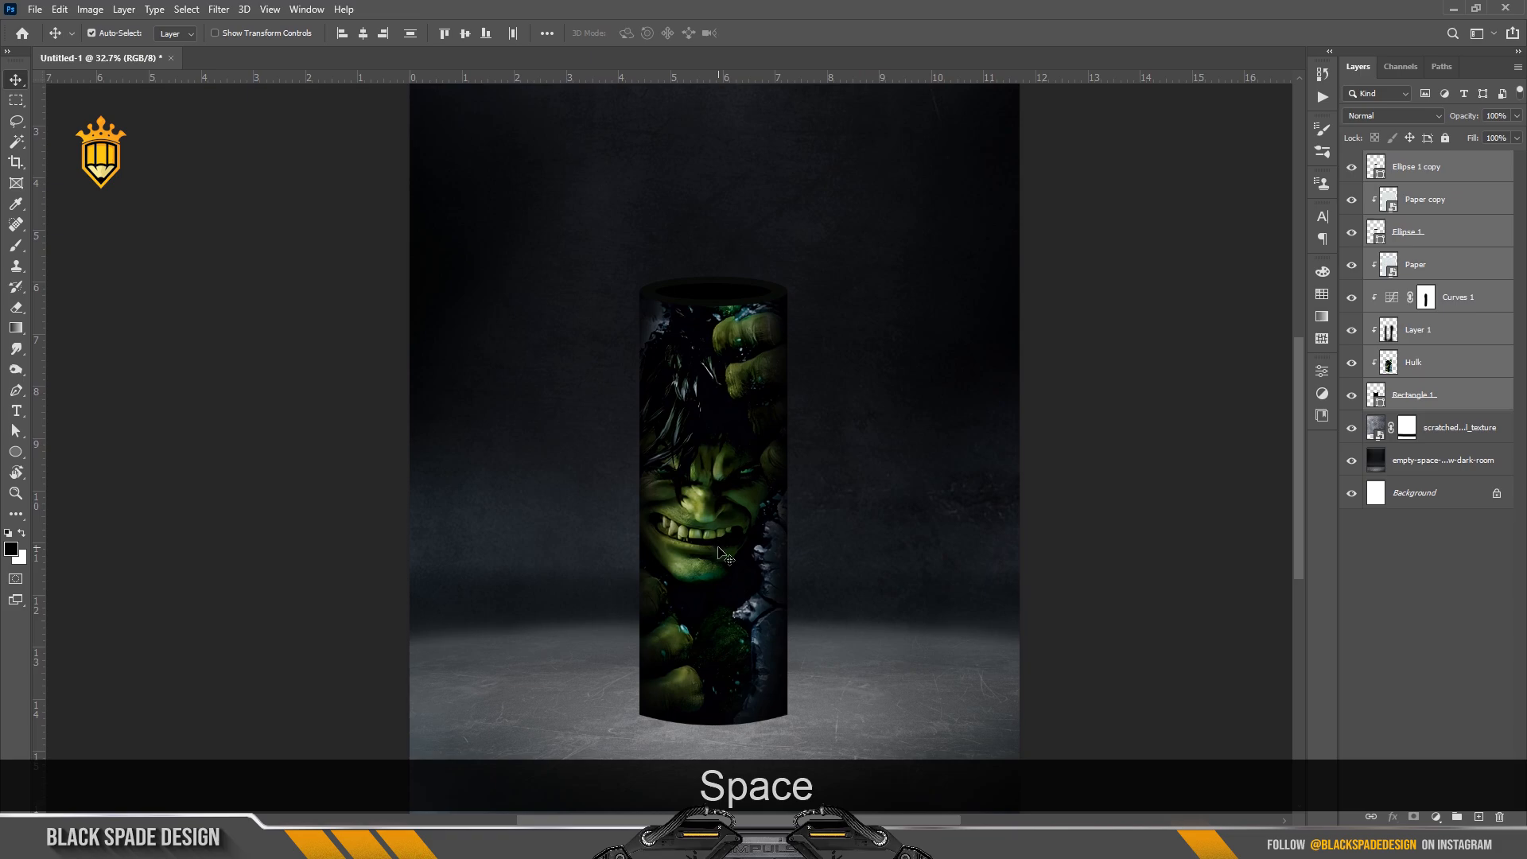
scroll(718, 554, down, 2)
key(ctrl+j)
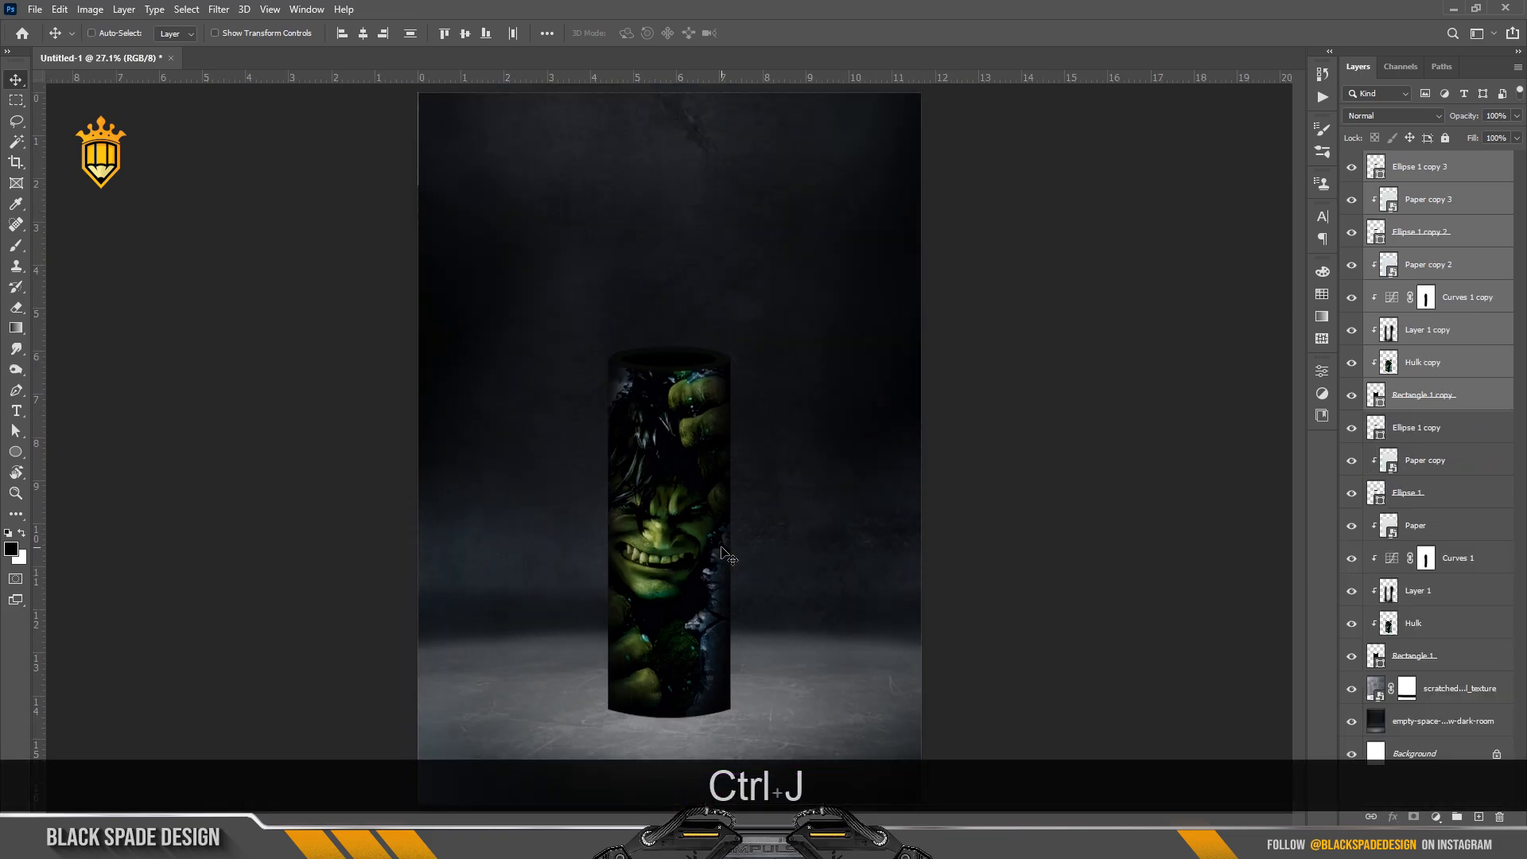
key(ctrl+e)
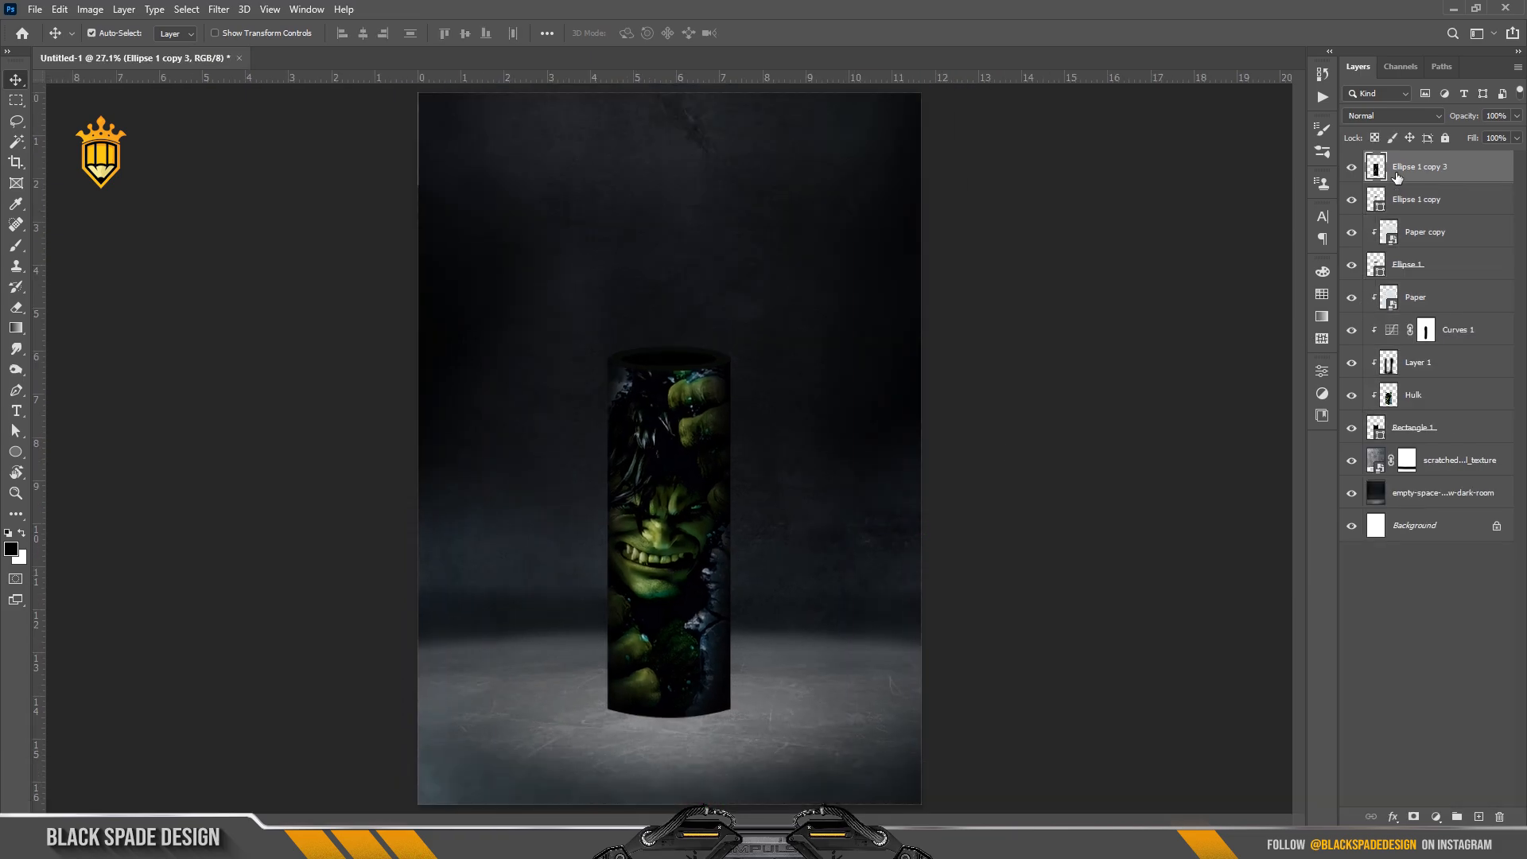
drag(1411, 169, 1412, 442)
Flip the merged cylinder copy vertically and move it straight down about 8.05 in so it mirrors the cylinder from its base
scroll(799, 445, up, 2)
key(space)
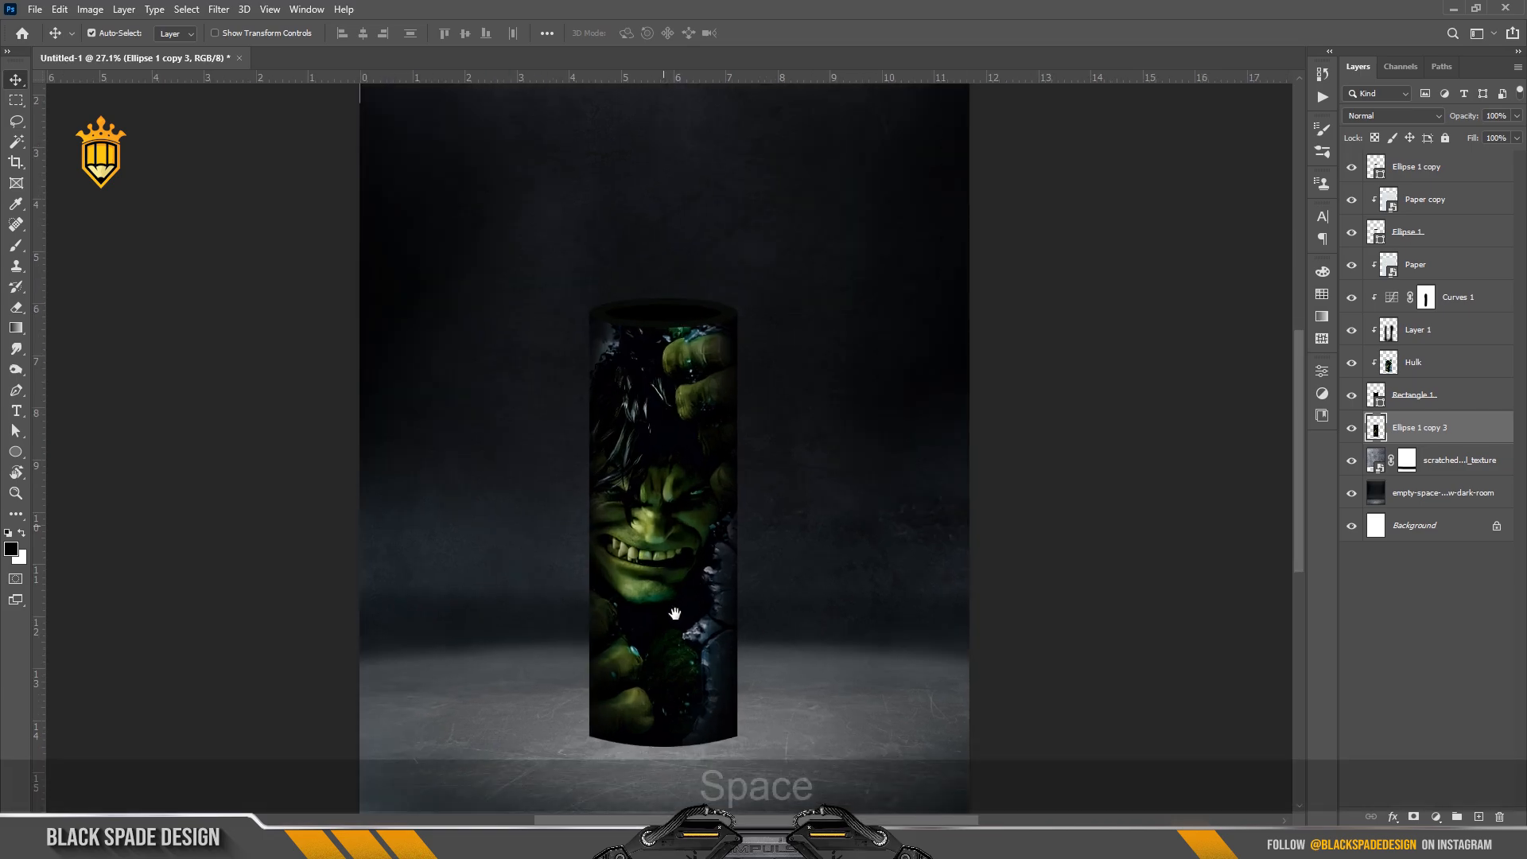
drag(655, 617, 746, 415)
key(ctrl+t)
right_click(748, 416)
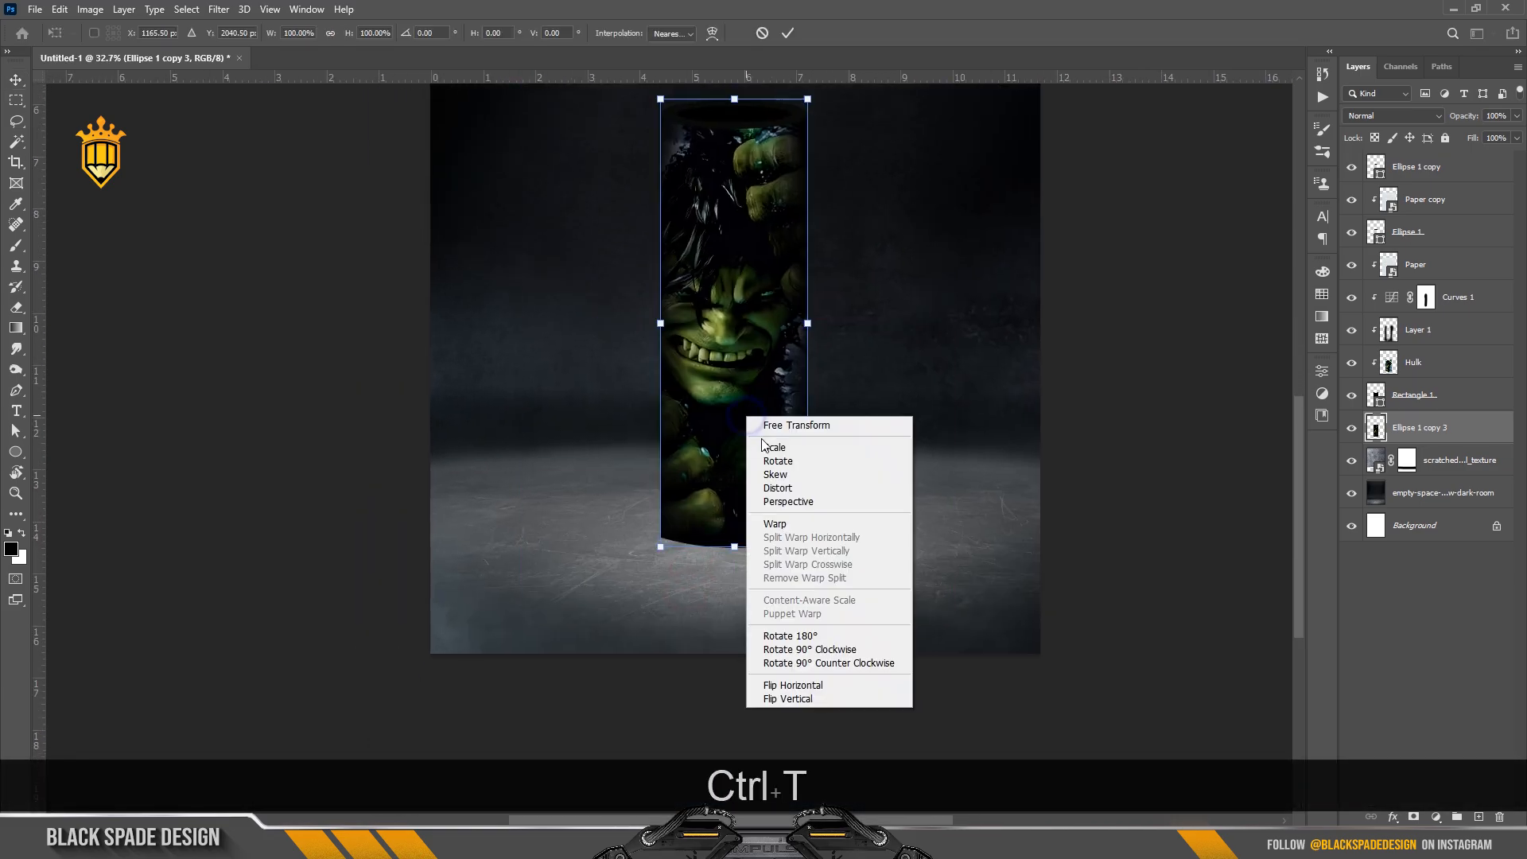
click(795, 703)
drag(750, 332, 763, 630)
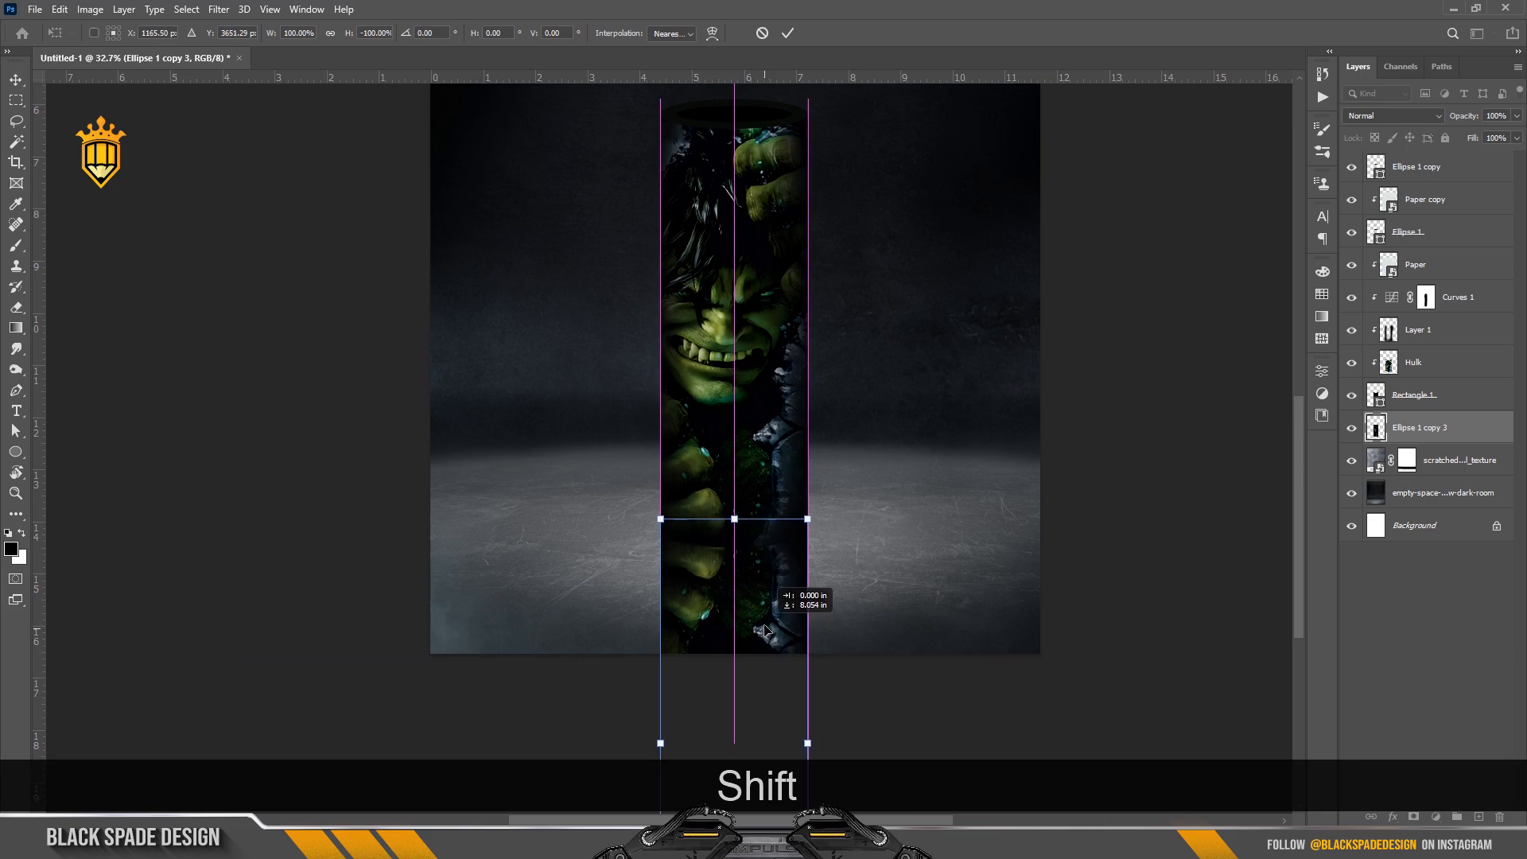
key(Return)
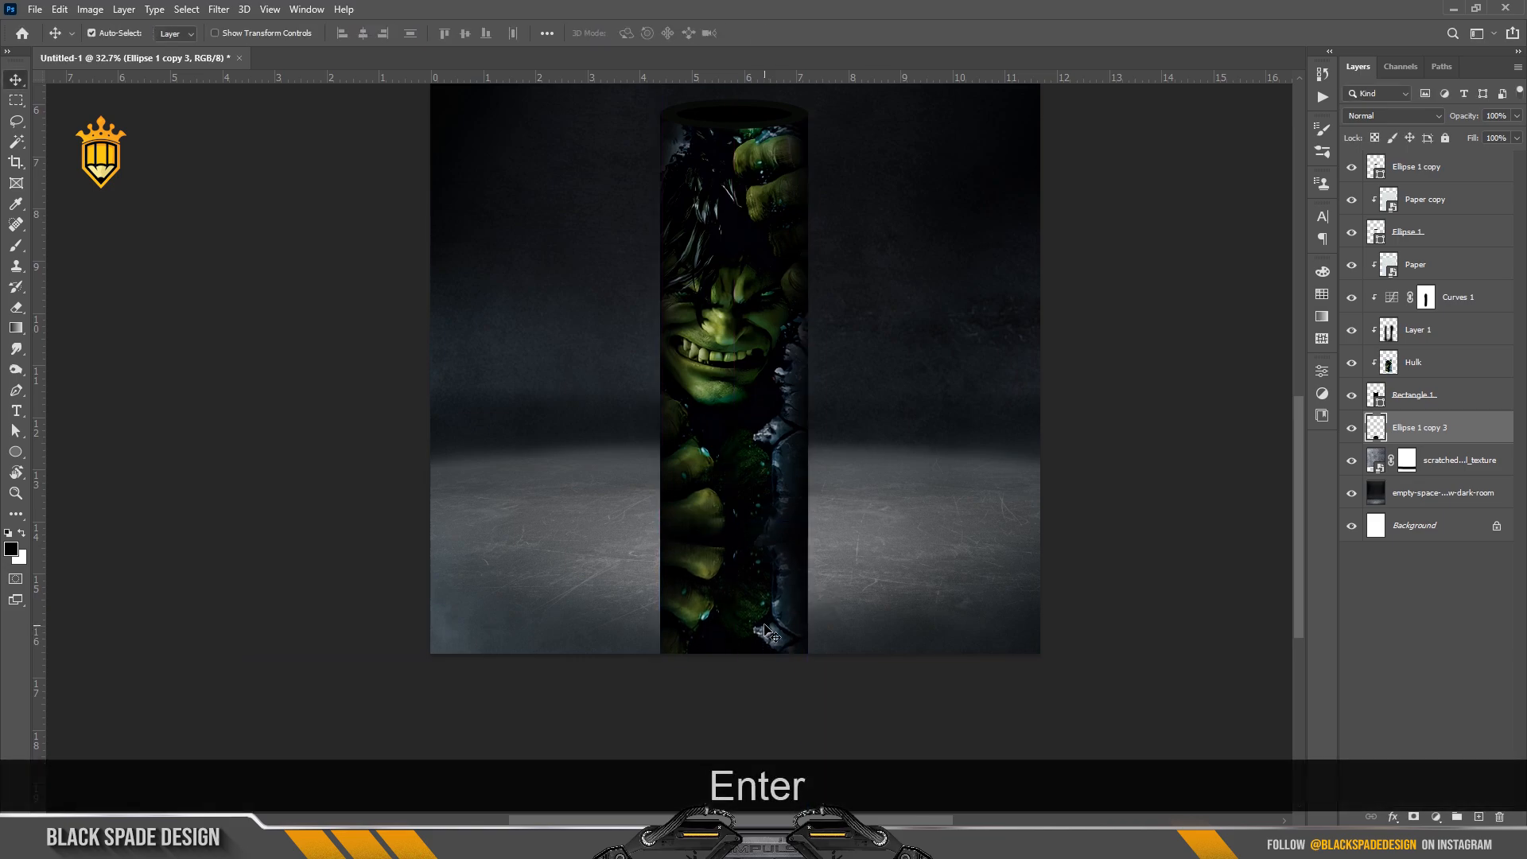
Set the flipped cylinder copy's blend mode to Soft Light and its opacity to 89%
scroll(691, 472, up, 3)
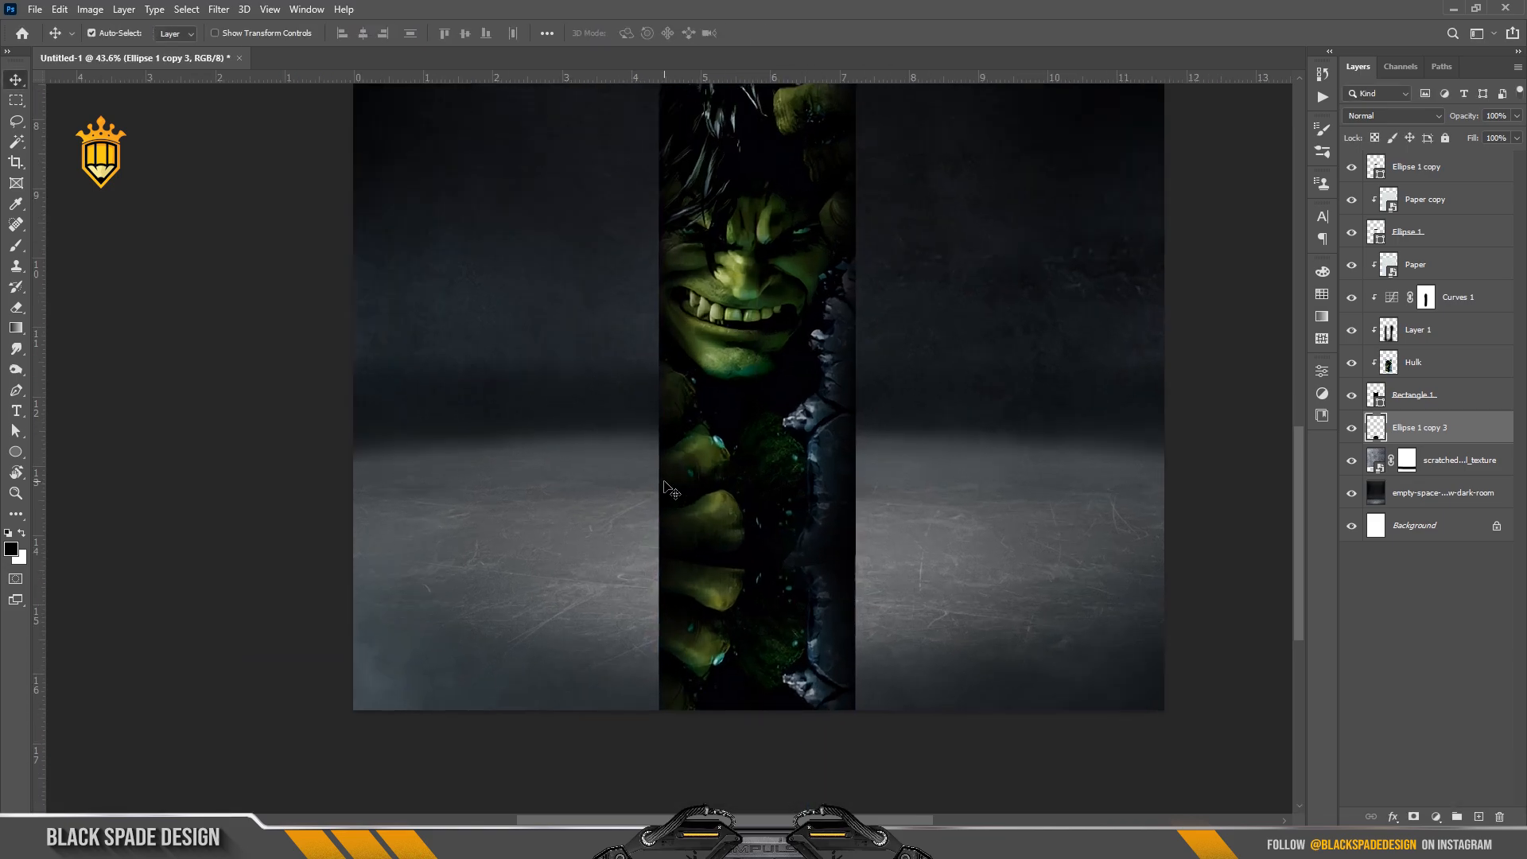
scroll(679, 480, up, 1)
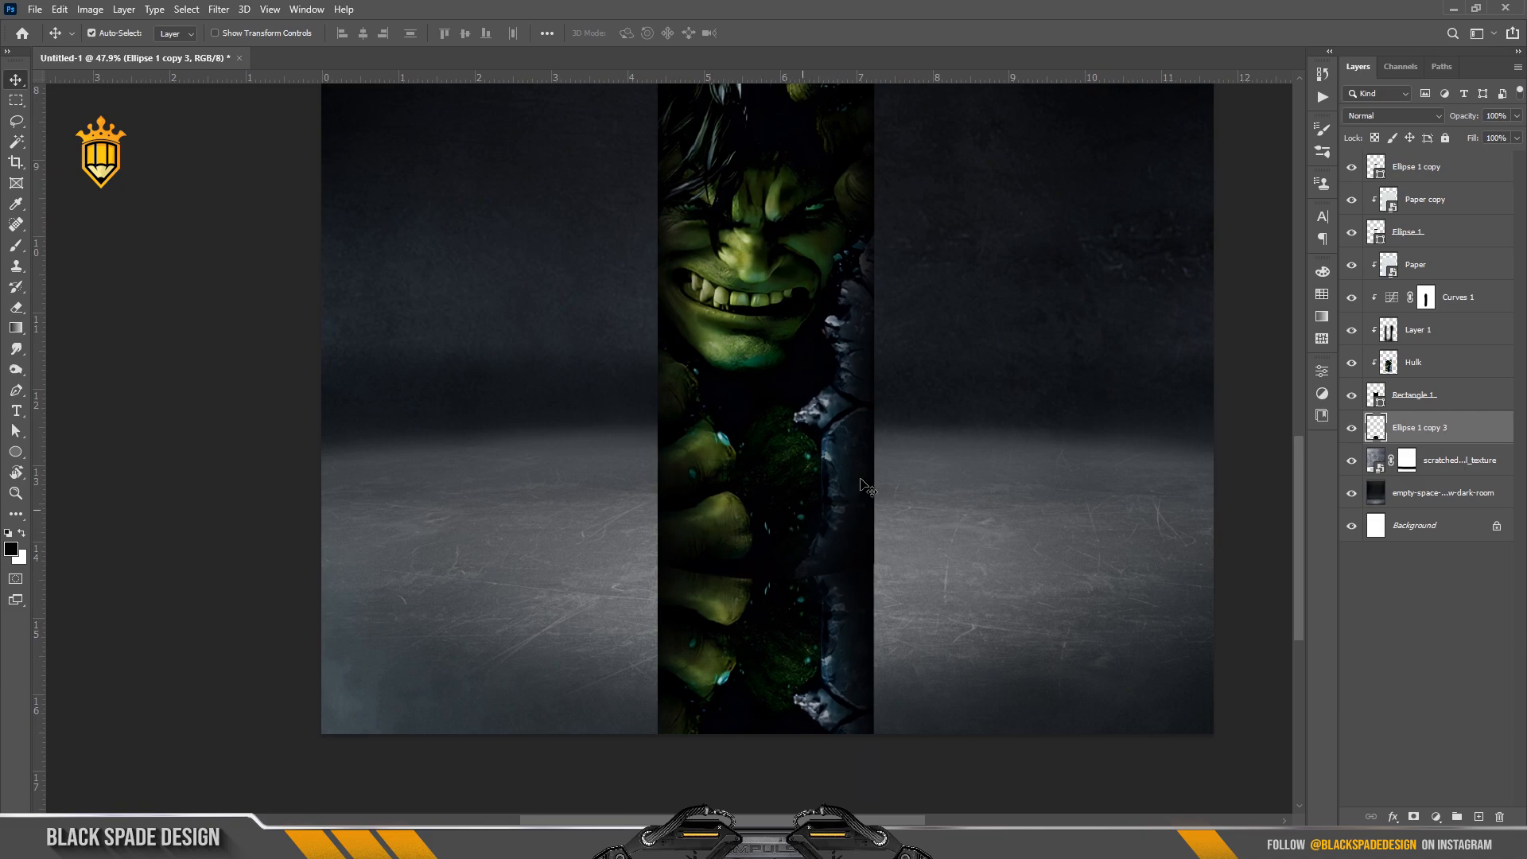
click(1355, 118)
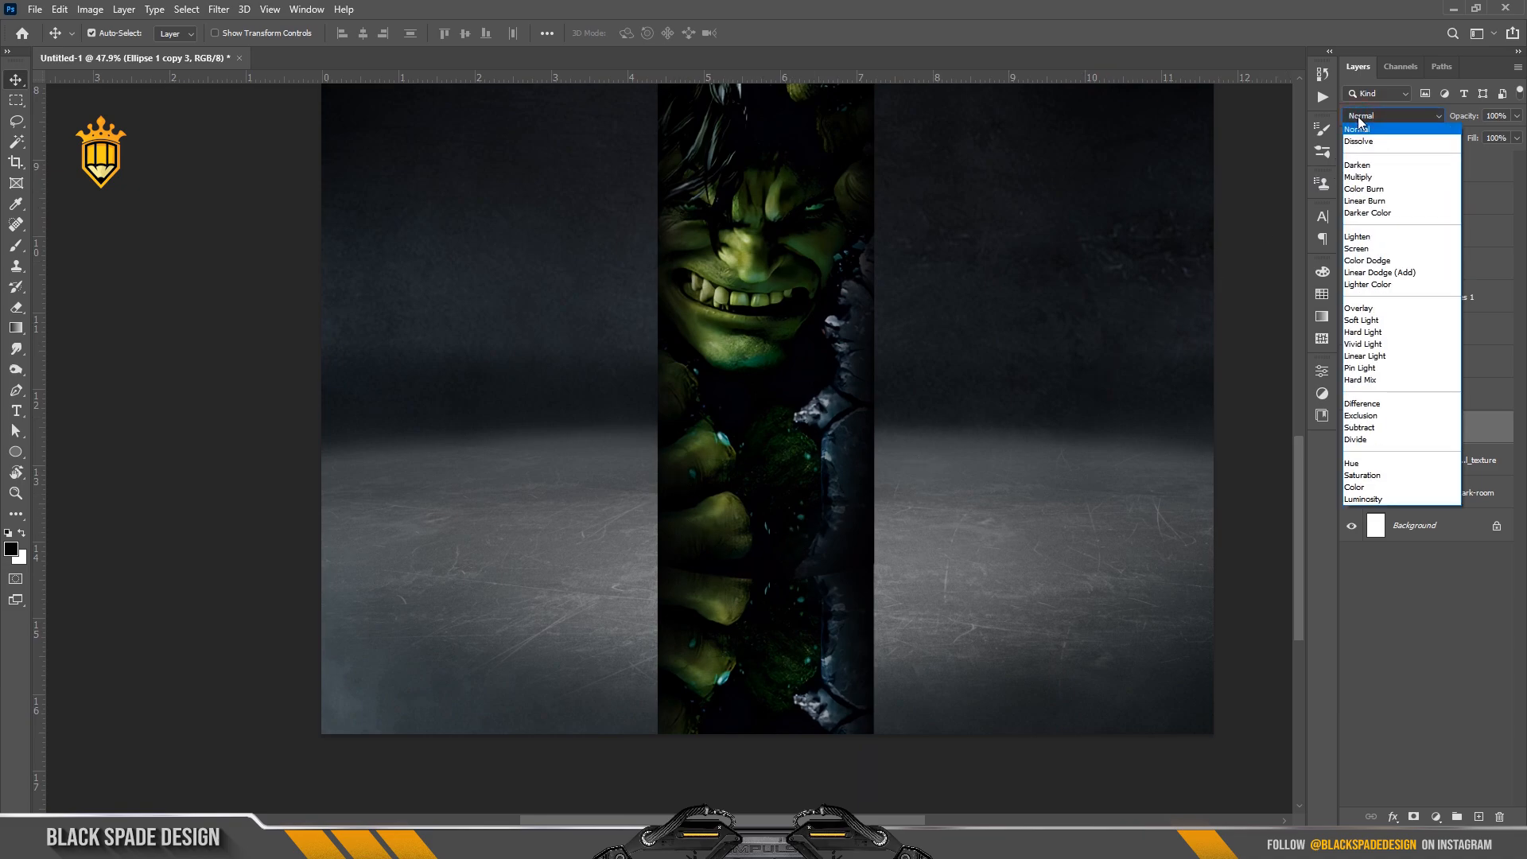
click(1360, 320)
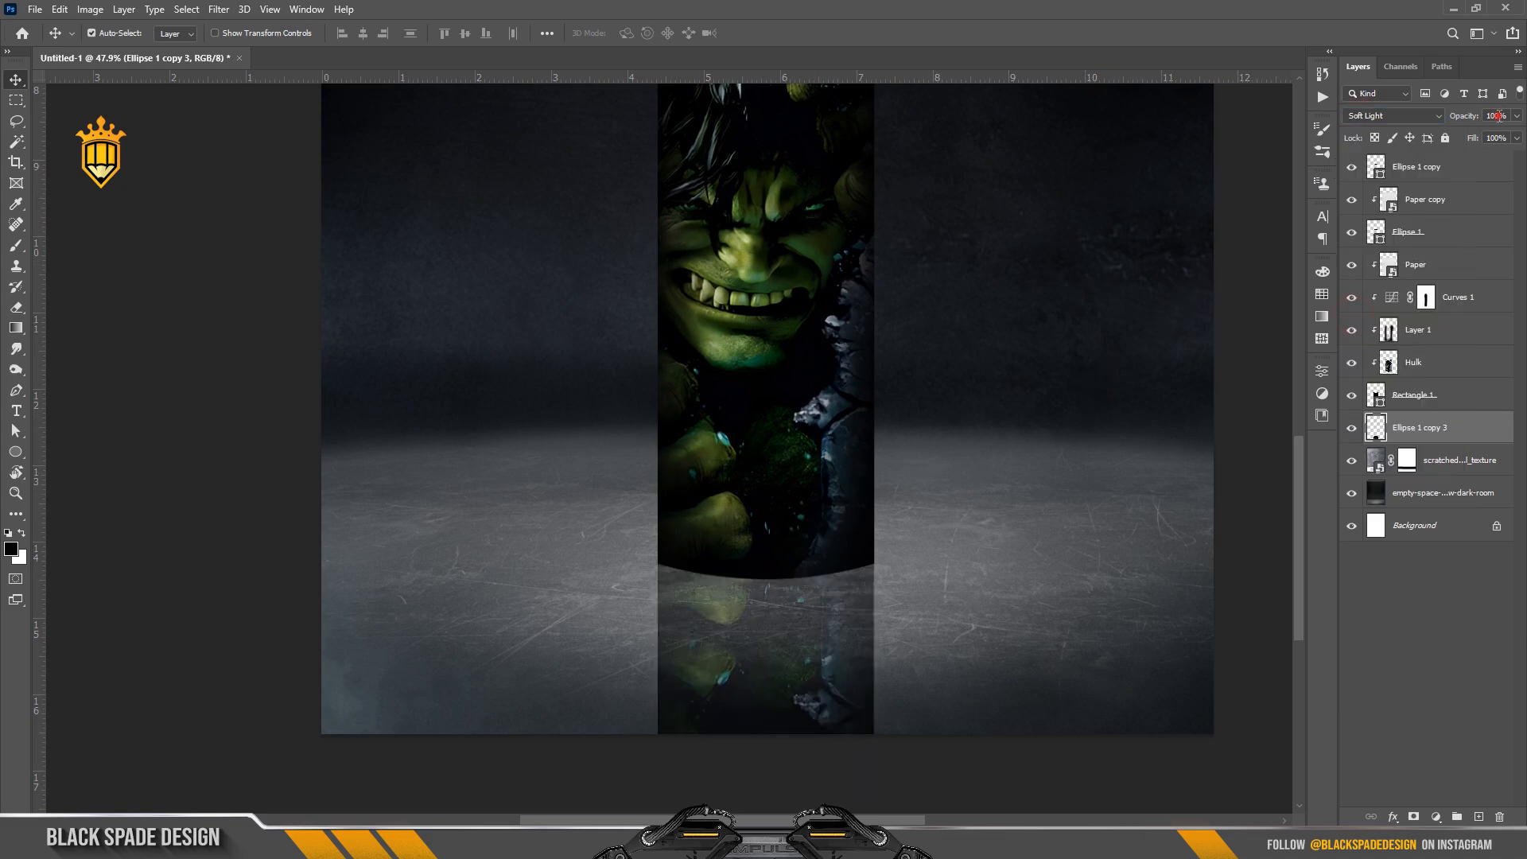
text(89)
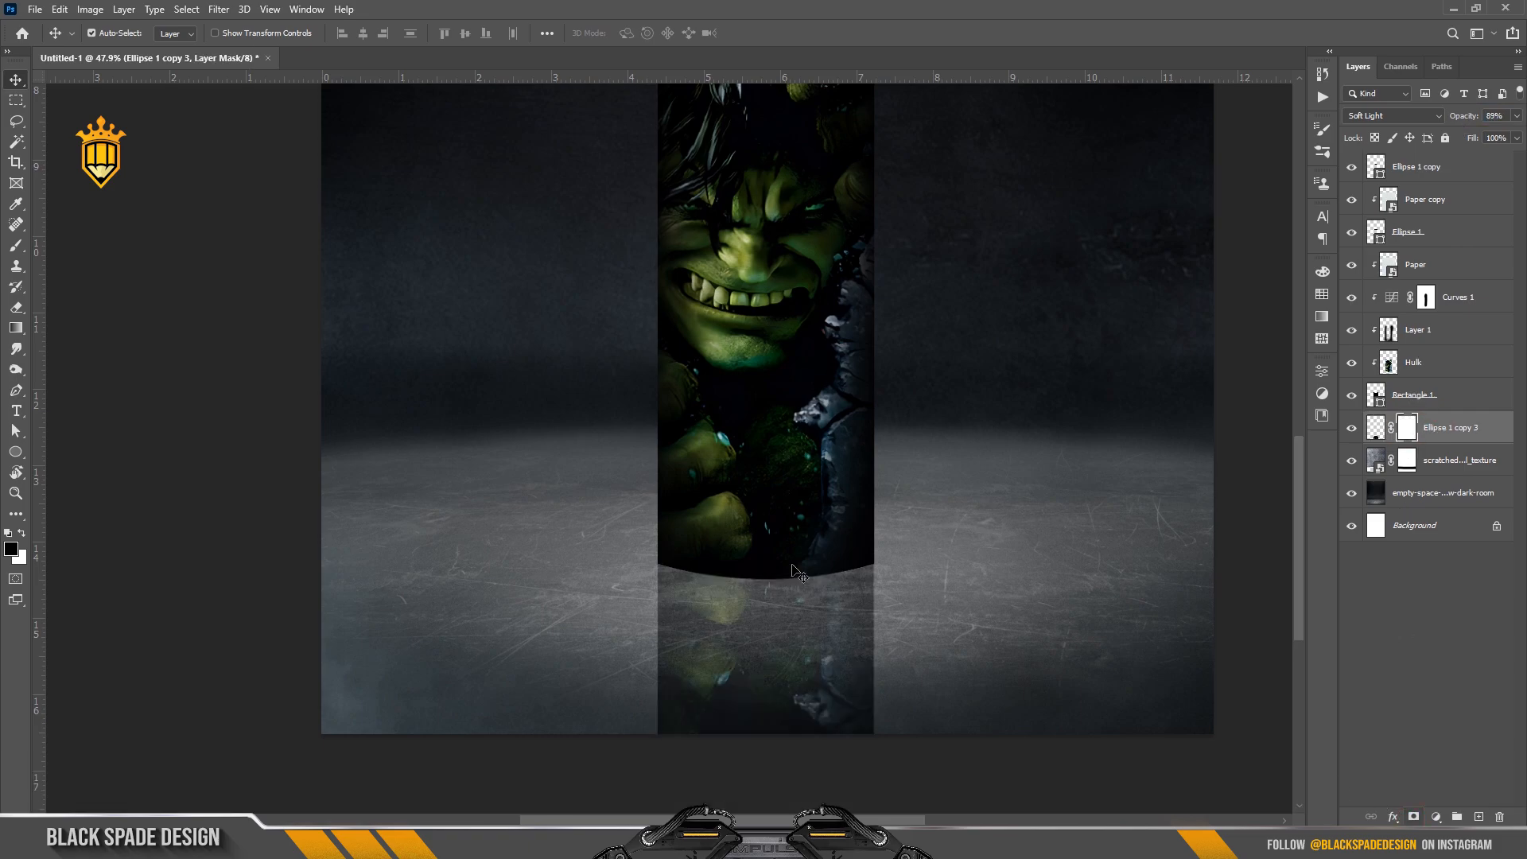
Add a layer mask to the reflection and fade out its lower end with a soft black brush of 600 to 700 px
text(b)
scroll(777, 682, down, 4)
scroll(910, 700, up, 3)
key(space)
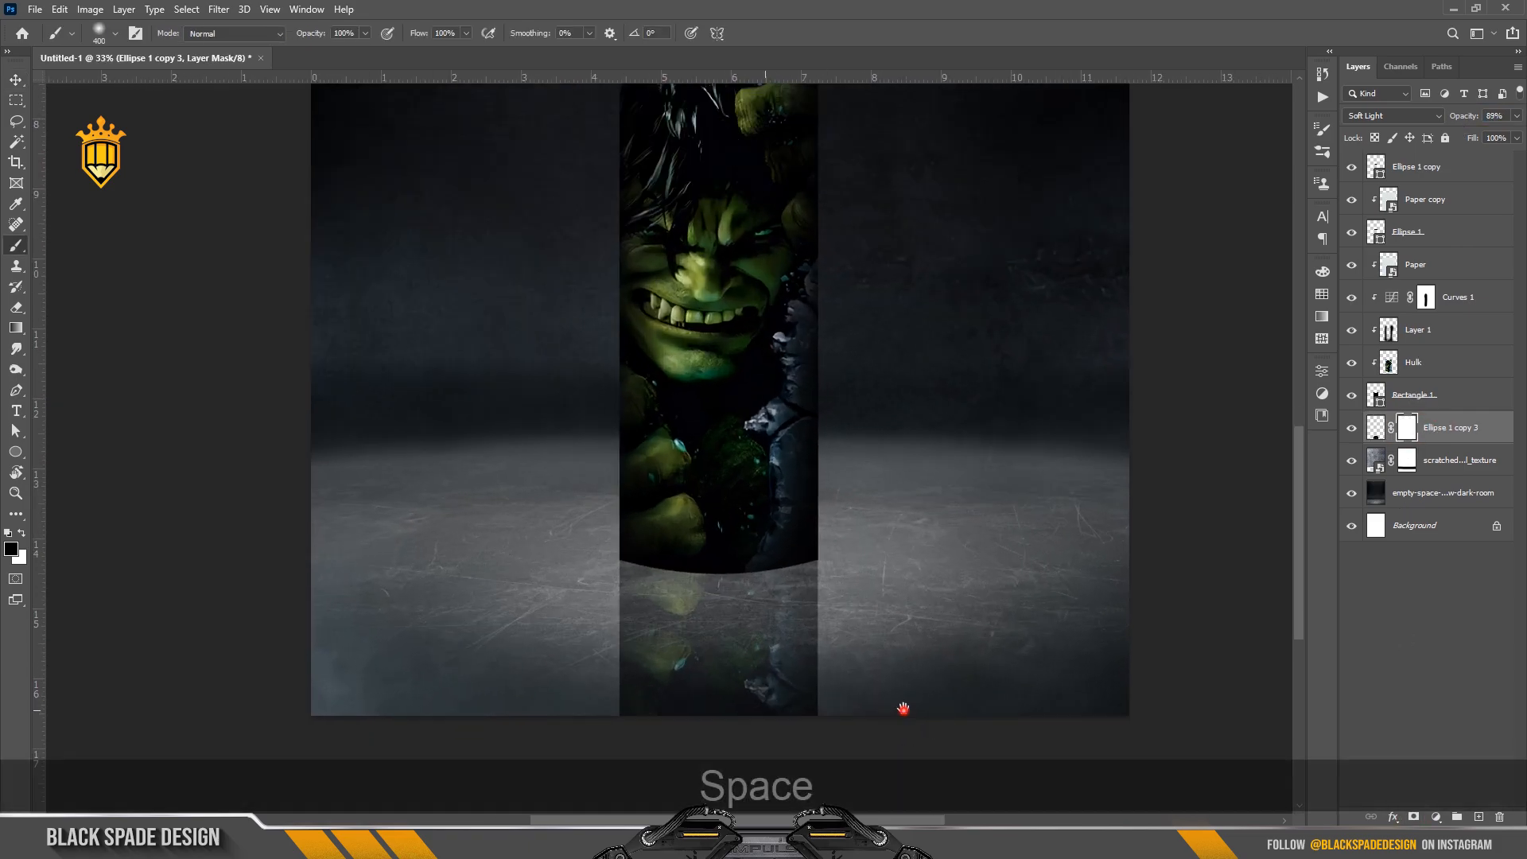
drag(903, 708, 928, 527)
key(bracketright)
key(bracketright)
key(bracketright)
key(bracketright)
key(bracketright)
key(bracketright)
key(bracketleft)
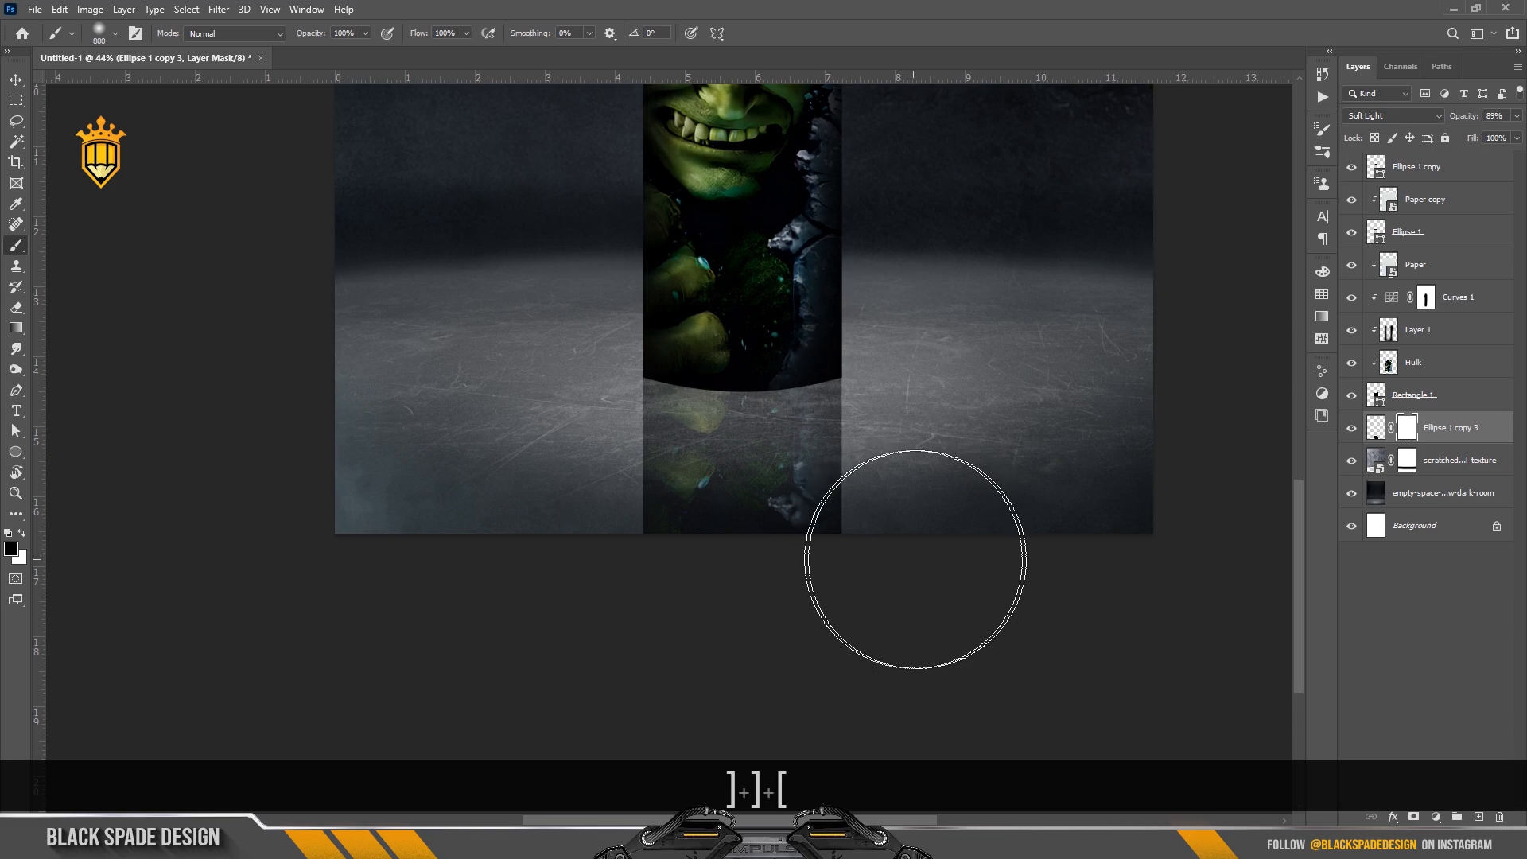
key(bracketleft)
key(bracketleft)
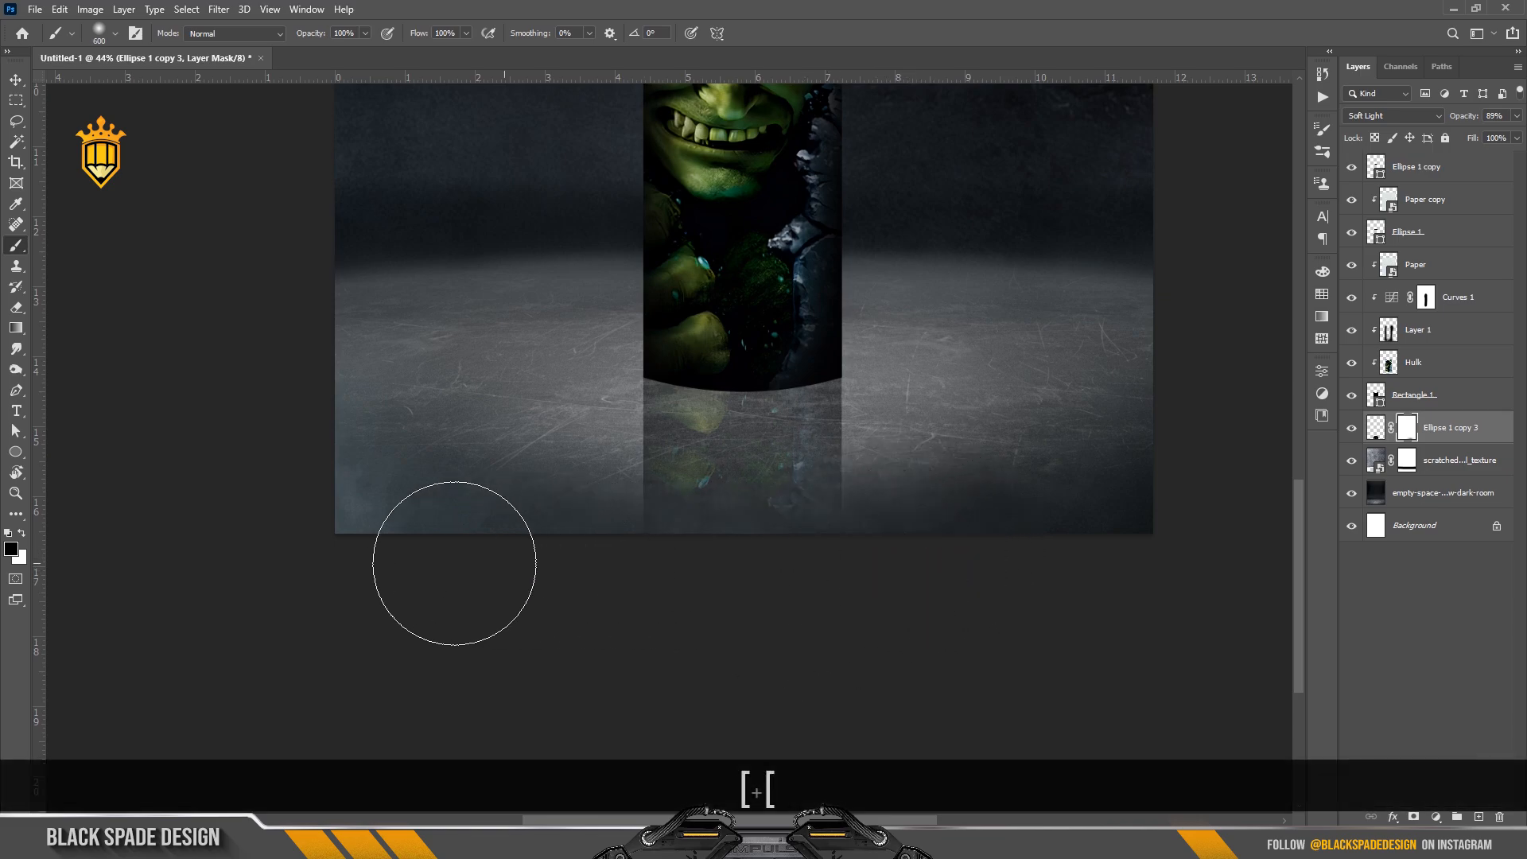
drag(454, 562, 715, 561)
key(bracketright)
click(910, 518)
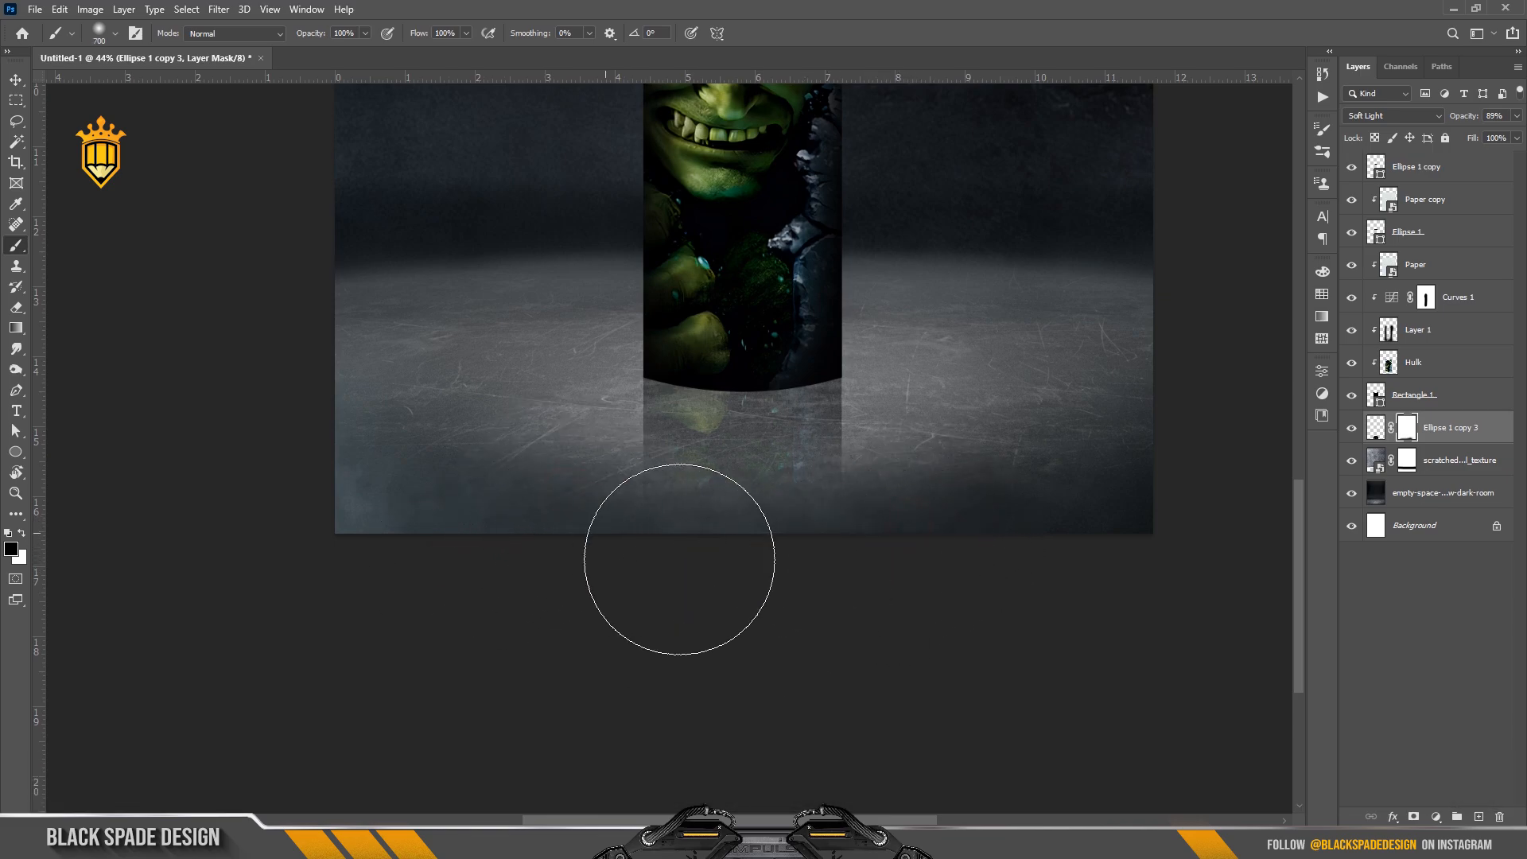
click(901, 520)
scroll(740, 613, down, 3)
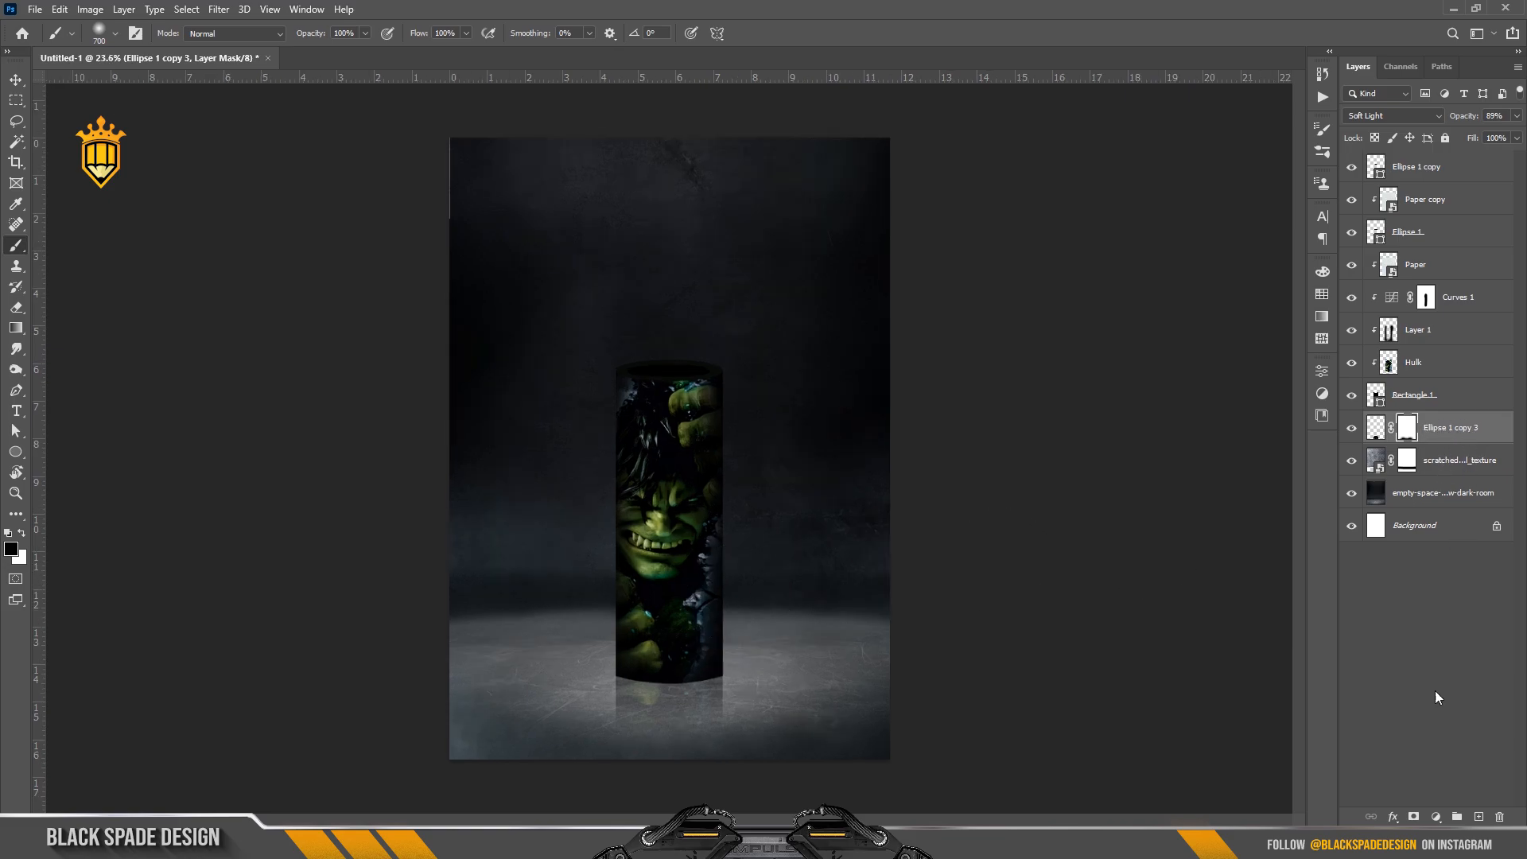
Add a Curves adjustment above the reflection layer and pull the curve's midtones down to darken the room
click(1439, 817)
click(1433, 615)
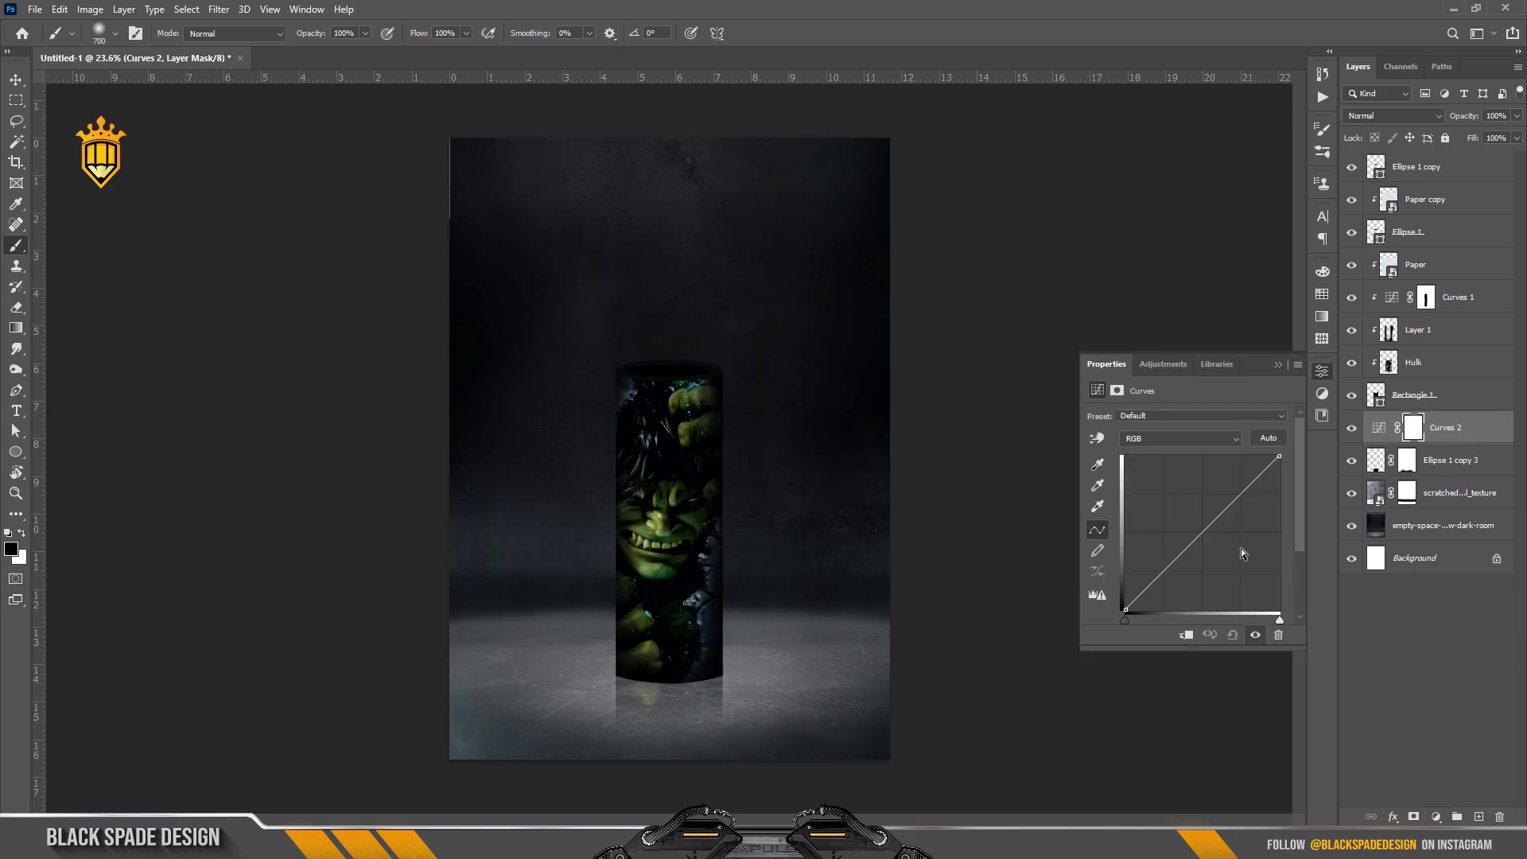
drag(1214, 533, 1229, 536)
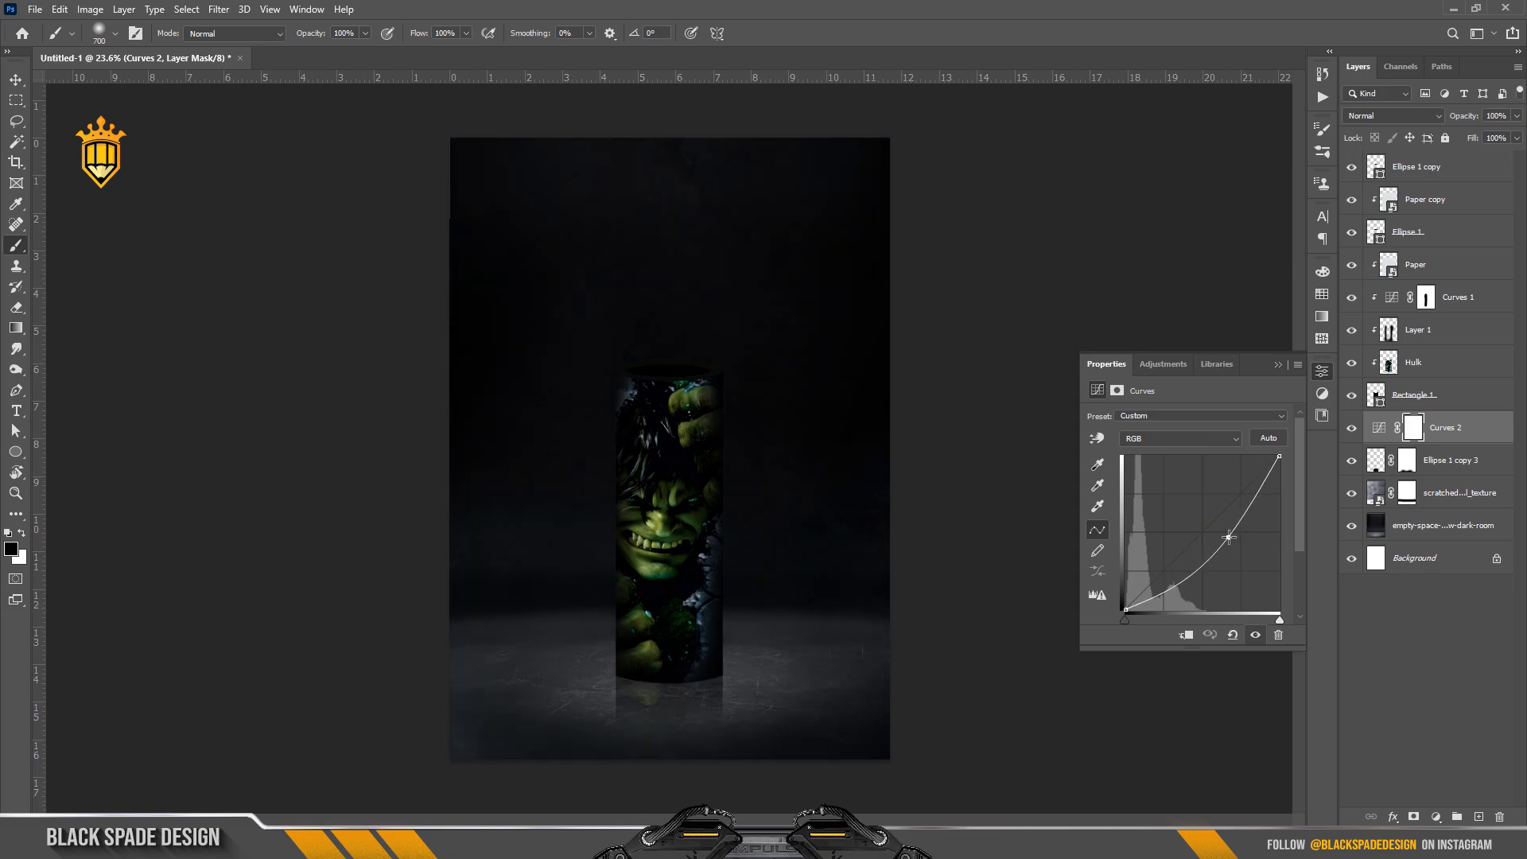
click(1278, 365)
Flatten the soft brush into a wide ellipse and paint black on the Curves 2 mask around the cylinder's base at 1400 and 1800 px
key(bracketright)
key(bracketright)
key(bracketright)
key(bracketright)
key(bracketright)
key(bracketright)
key(bracketright)
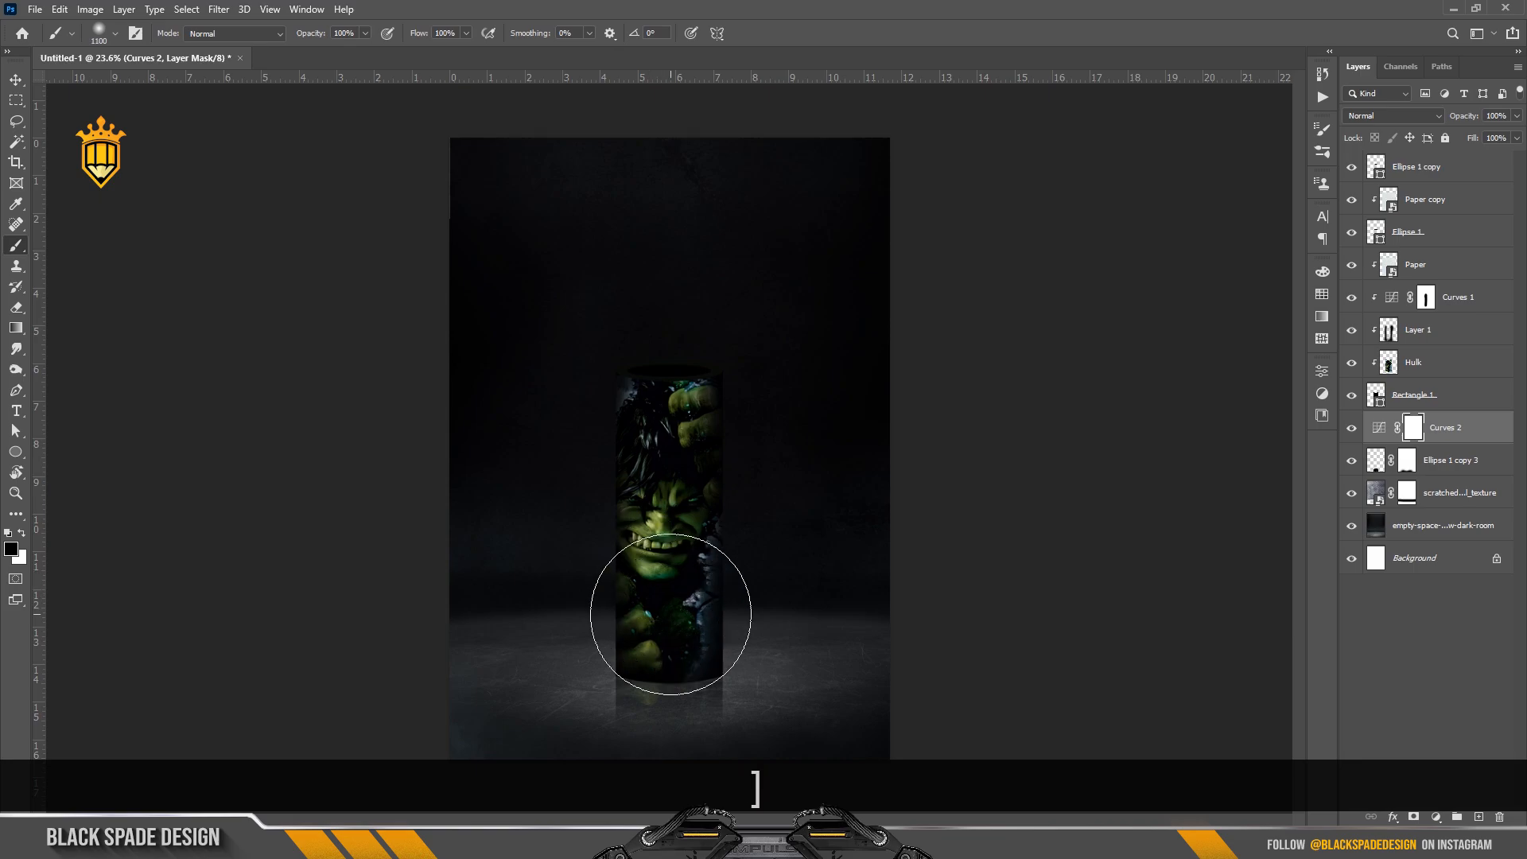
click(116, 33)
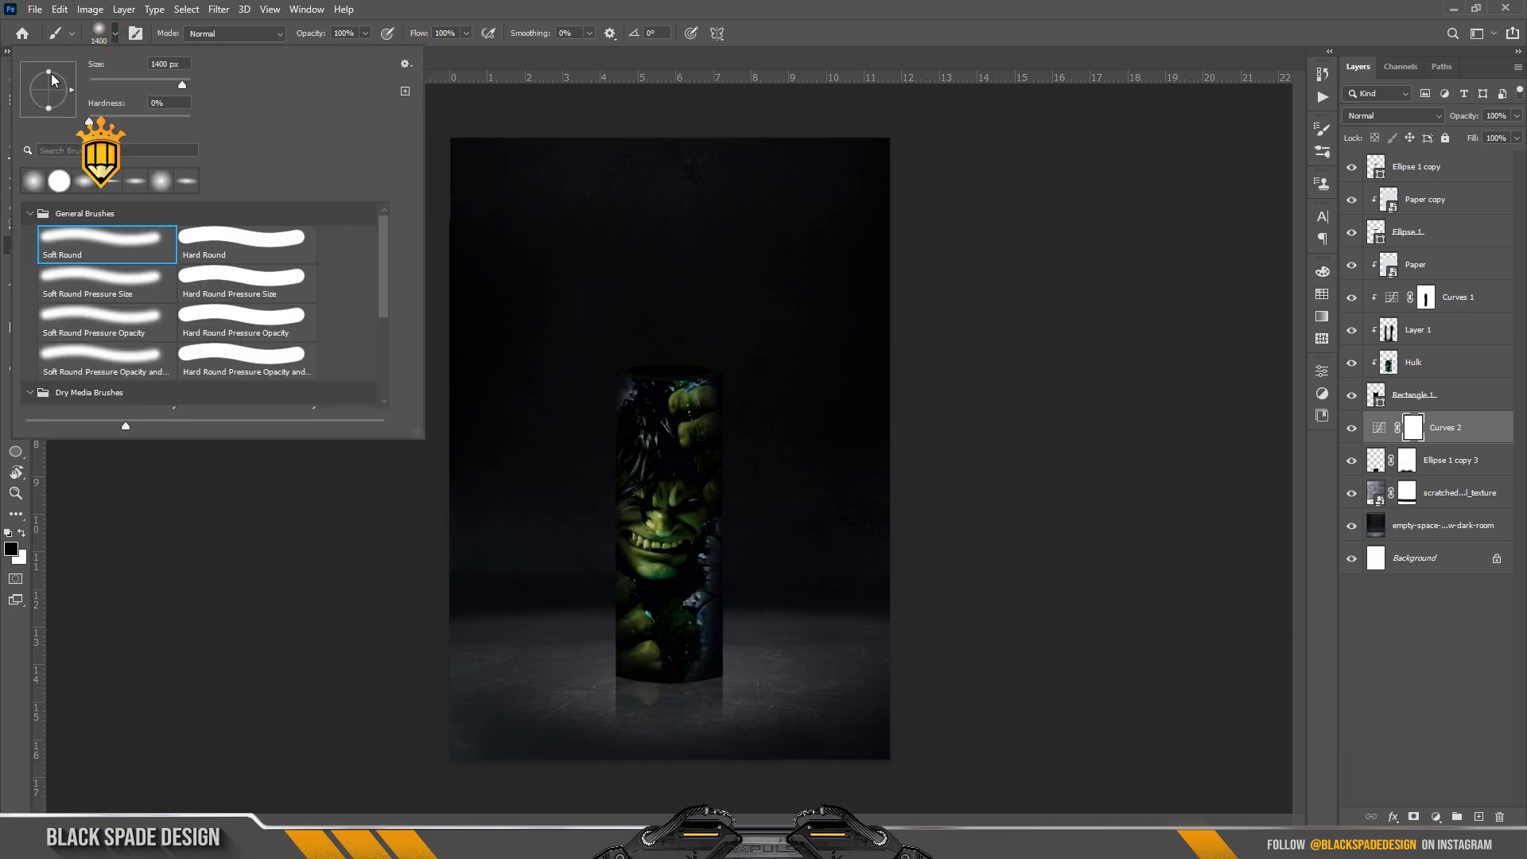
click(647, 659)
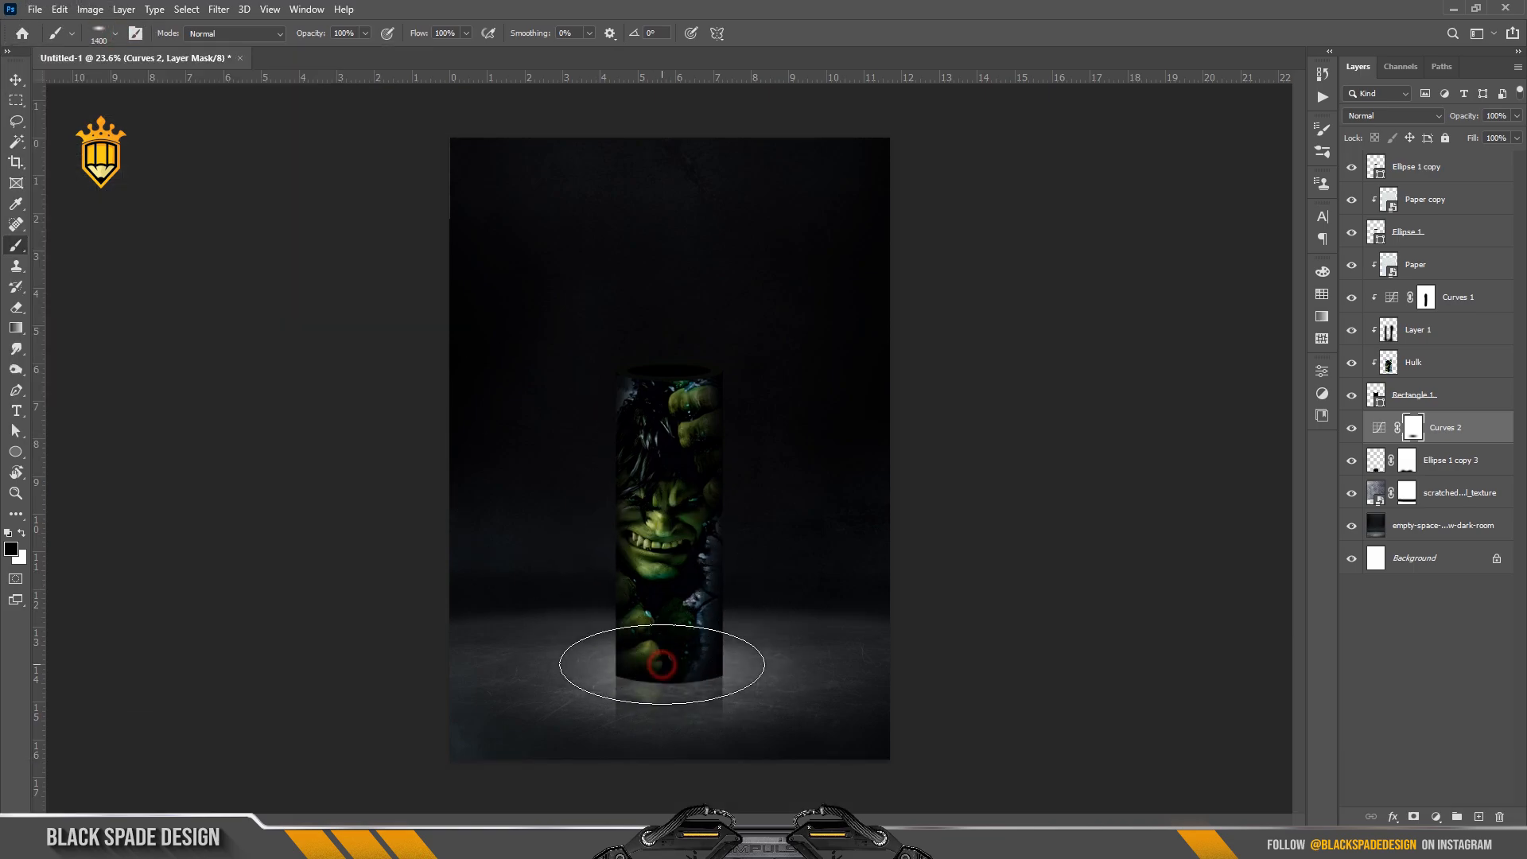
key(bracketright)
key(bracketright)
key(bracketright)
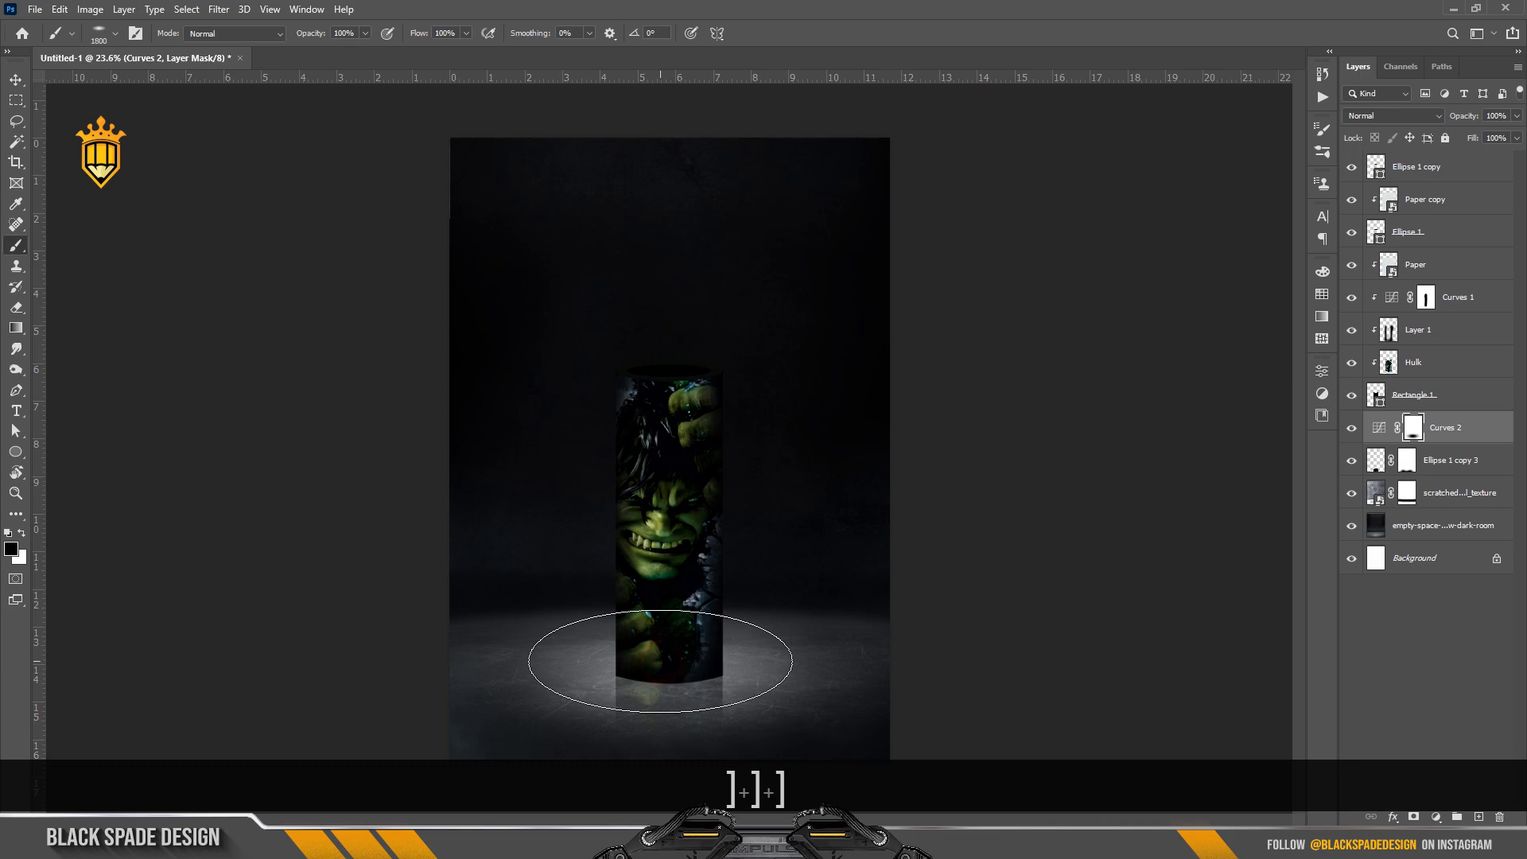
key(ctrl+minus)
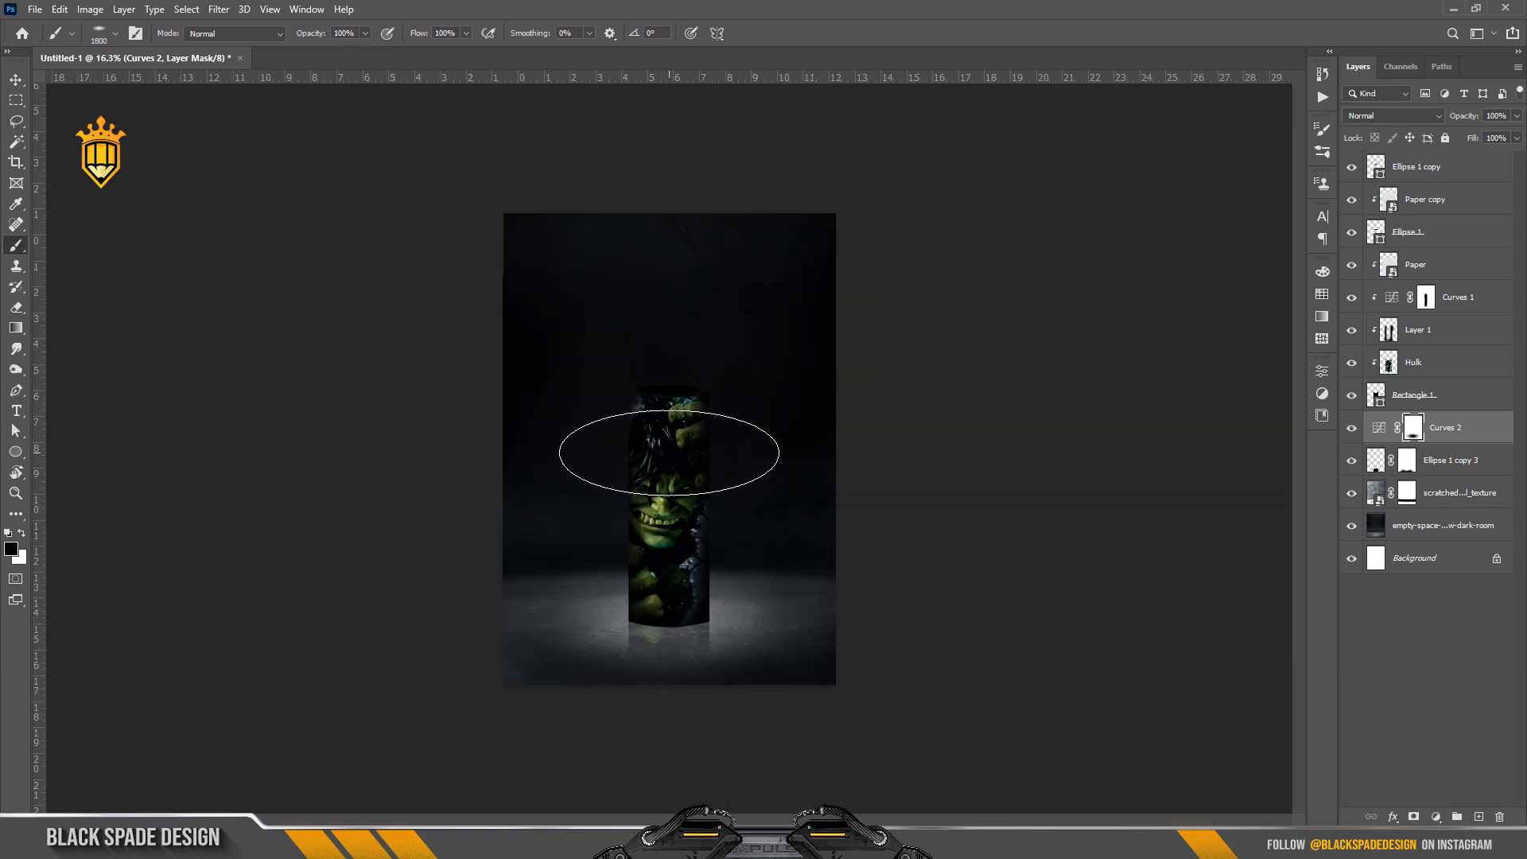
key(ctrl+plus)
key(space)
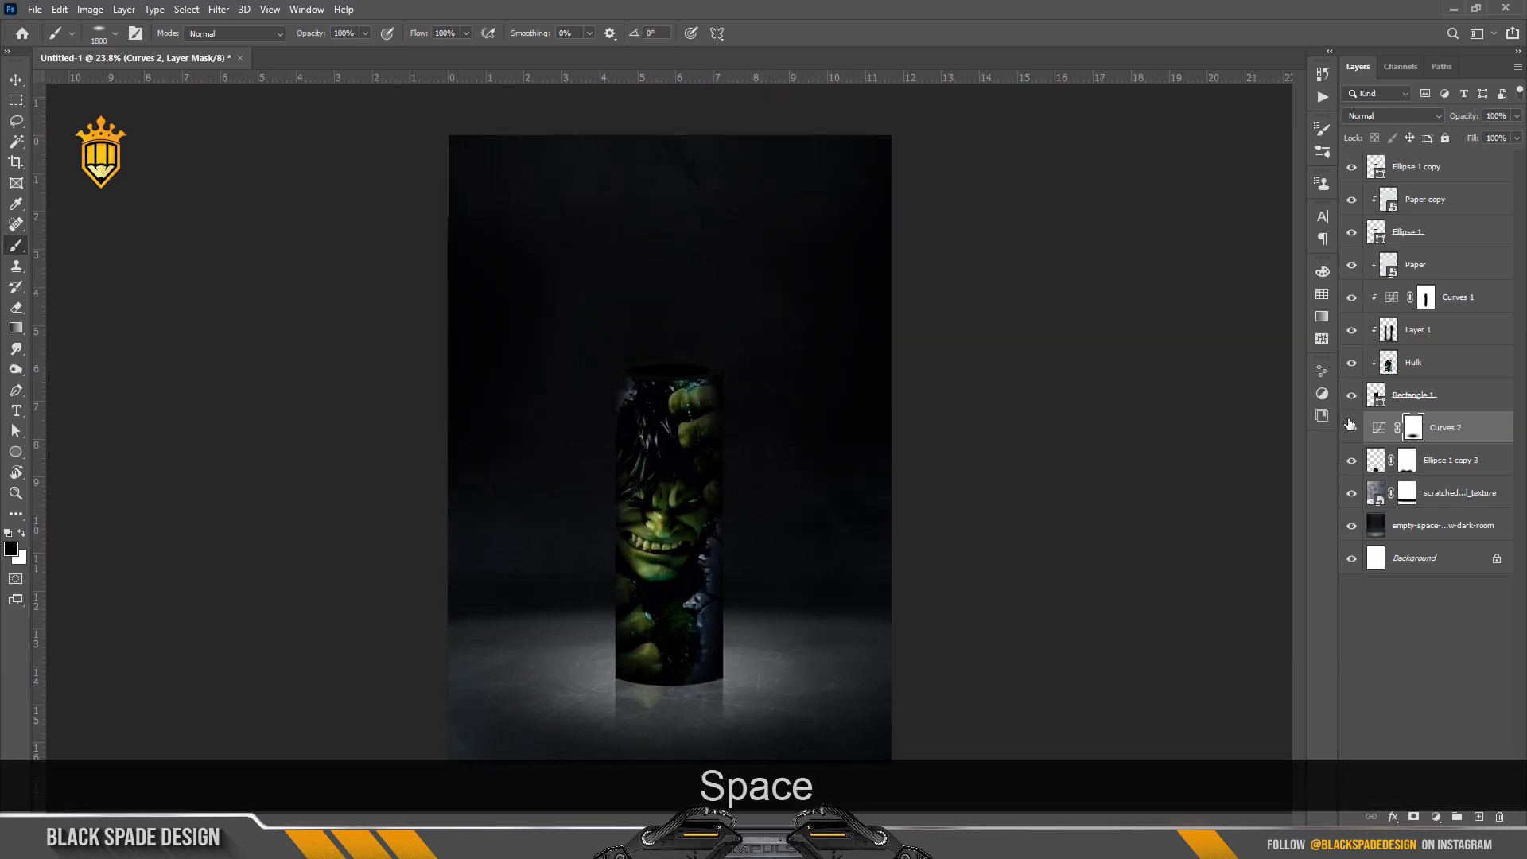
Add a Curves adjustment above Curves 1, clipped to the cylinder, and raise its midtones to brighten the Hulk artwork
key(v)
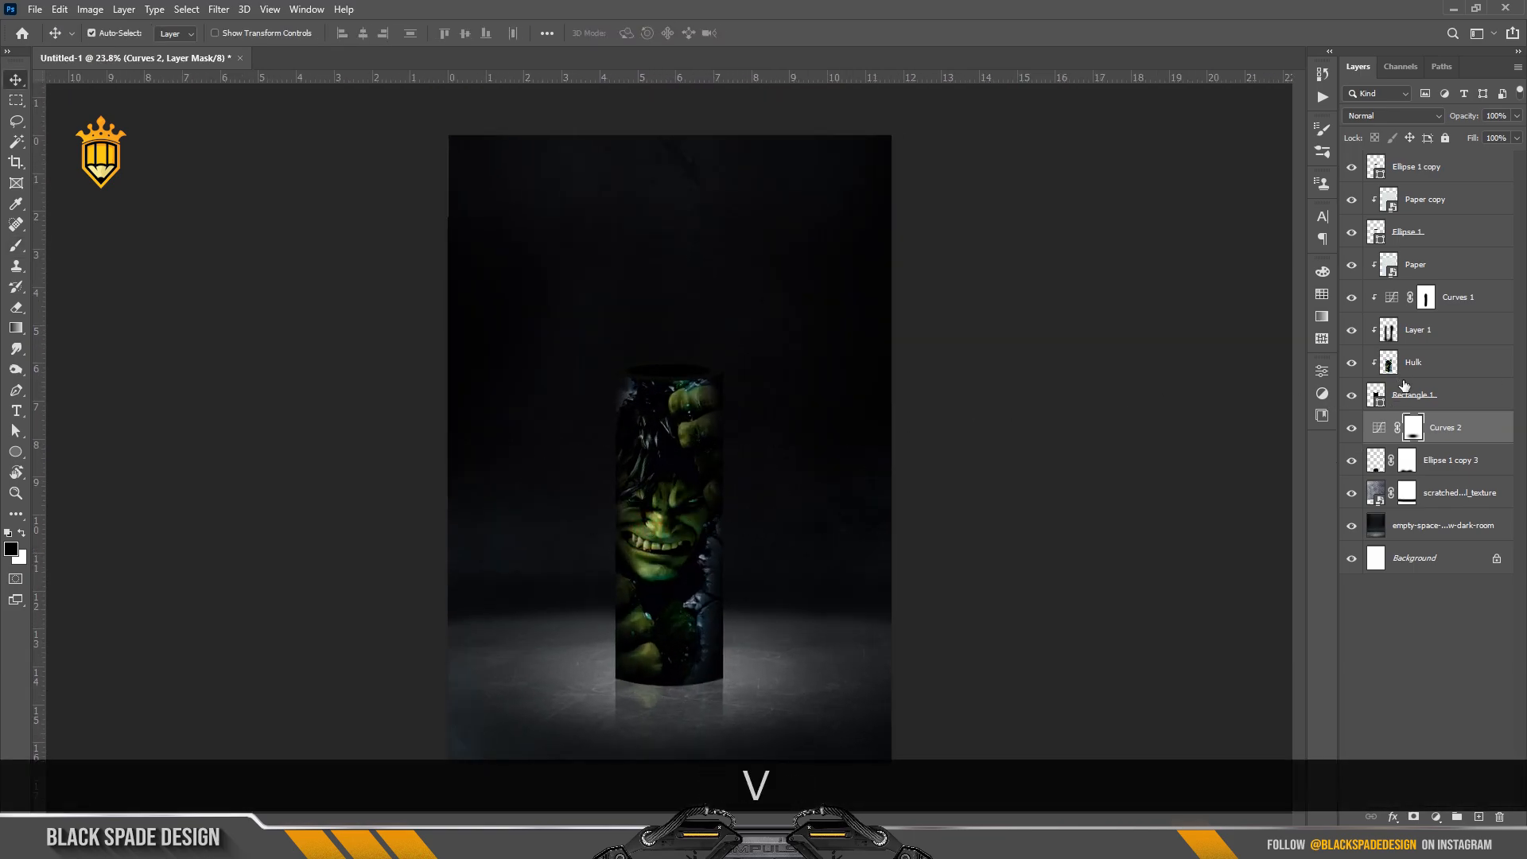
click(1461, 301)
key(ctrl+plus)
click(1436, 816)
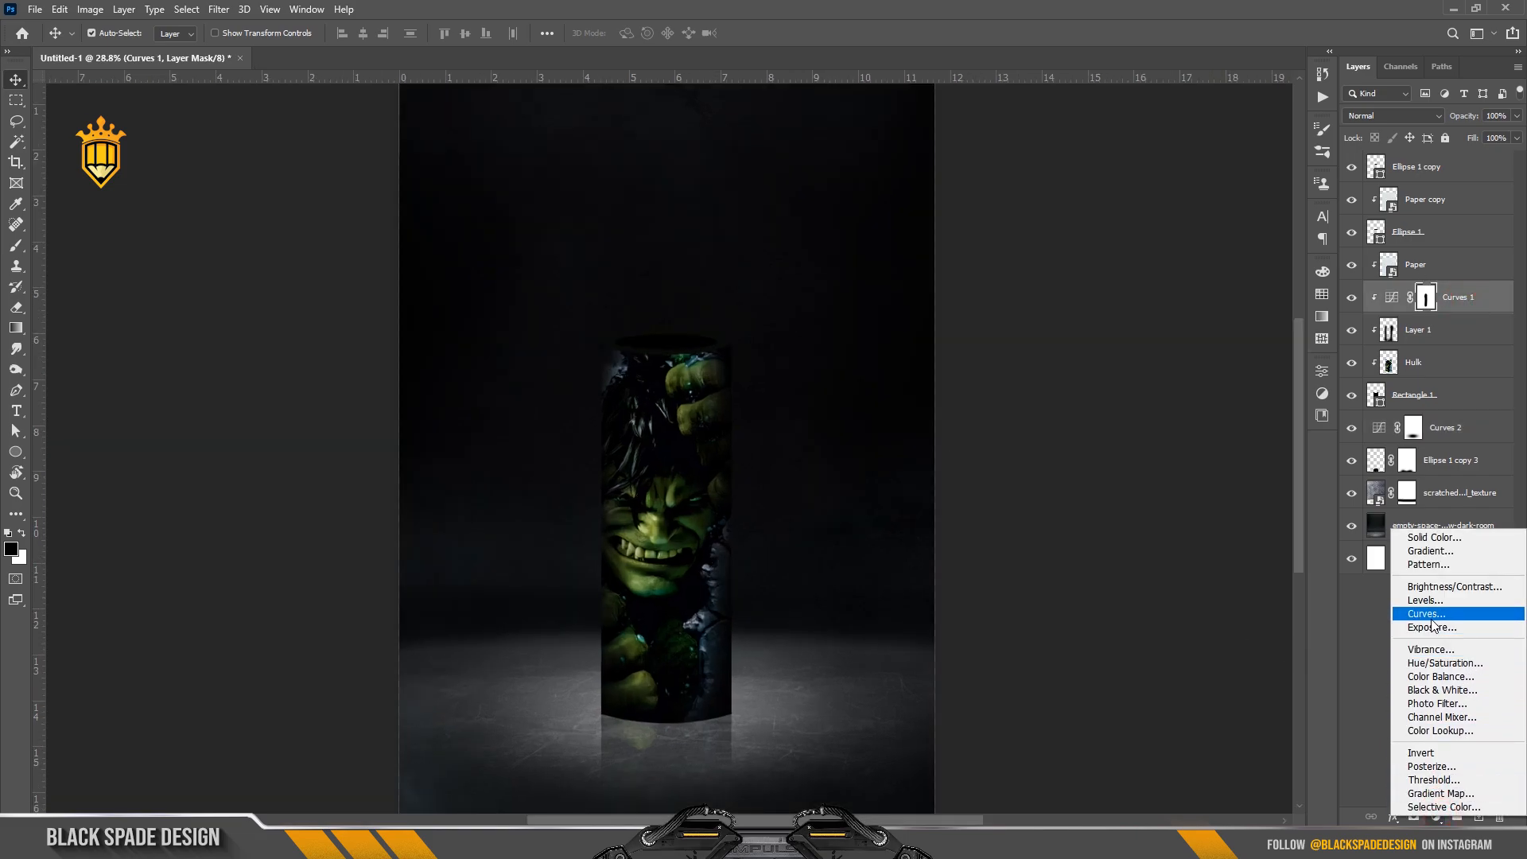
click(1430, 615)
click(1201, 527)
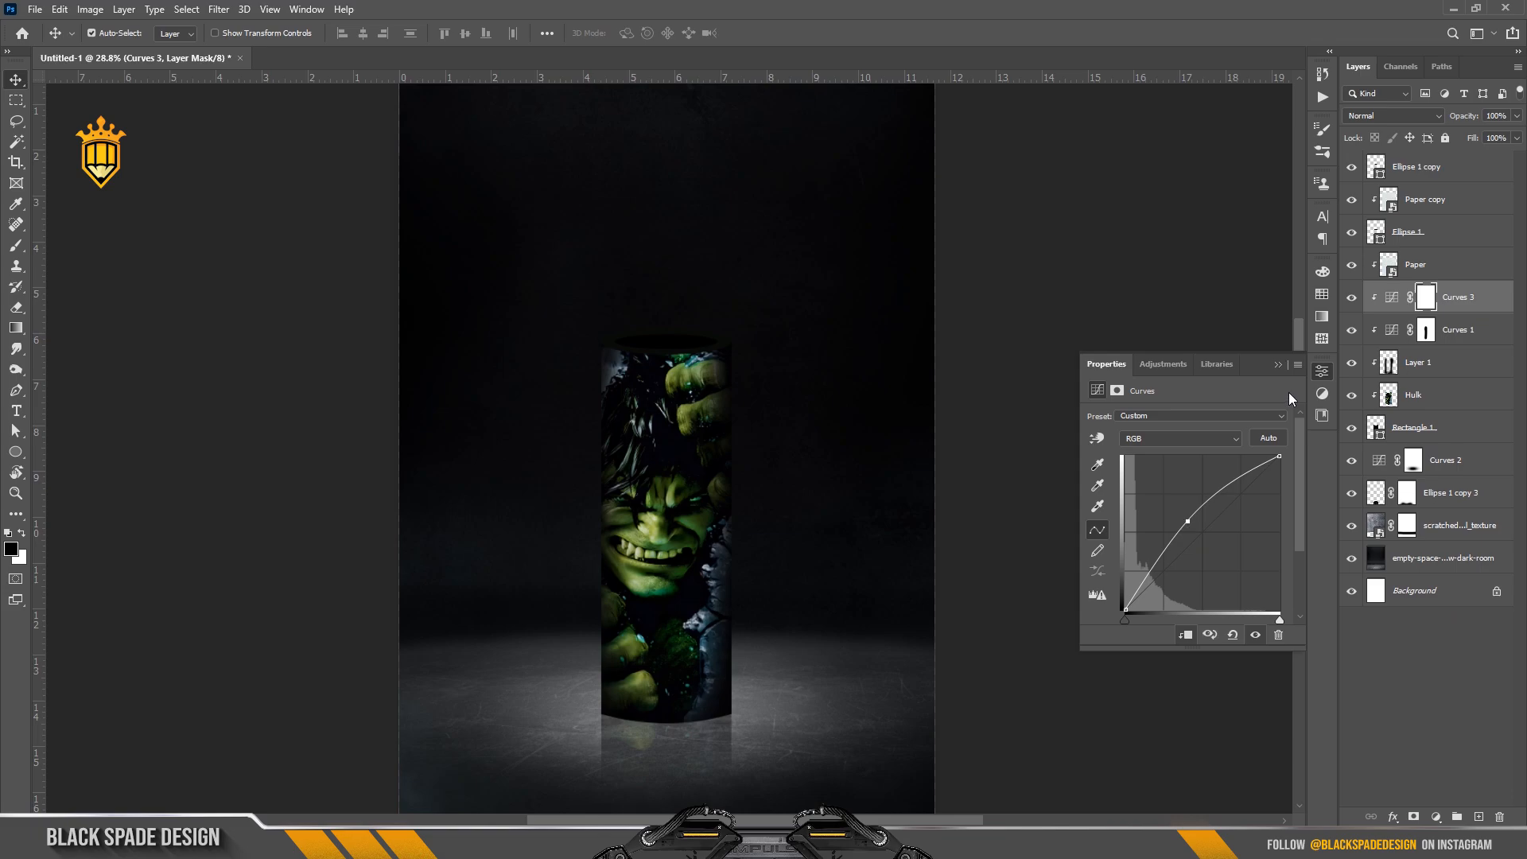
Invert the Curves 3 mask to black and restore the flattened soft brush to a round tip
click(1278, 367)
key(ctrl+i)
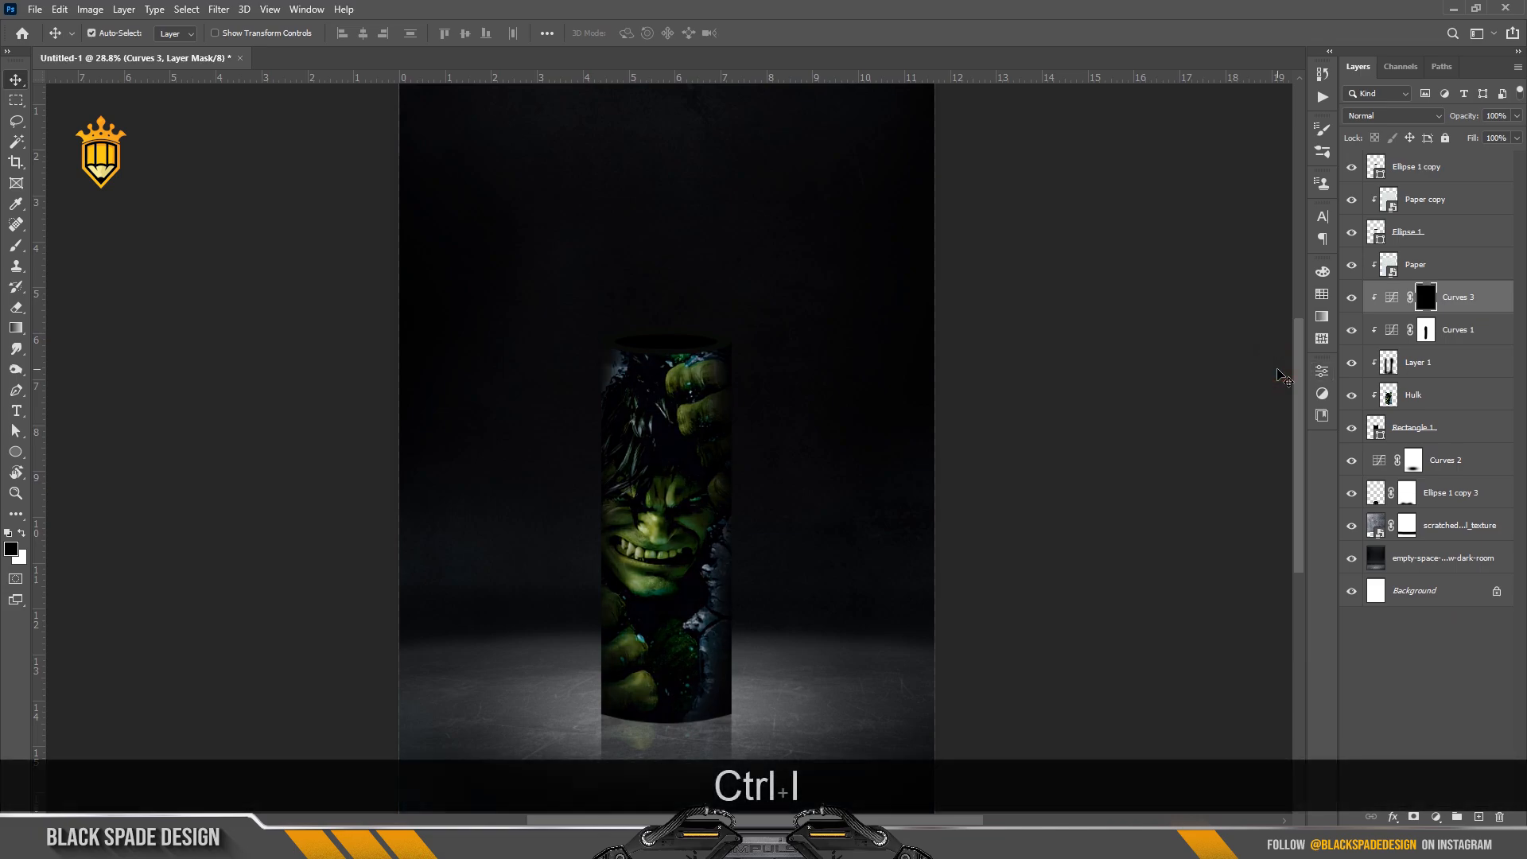
key(b)
click(116, 35)
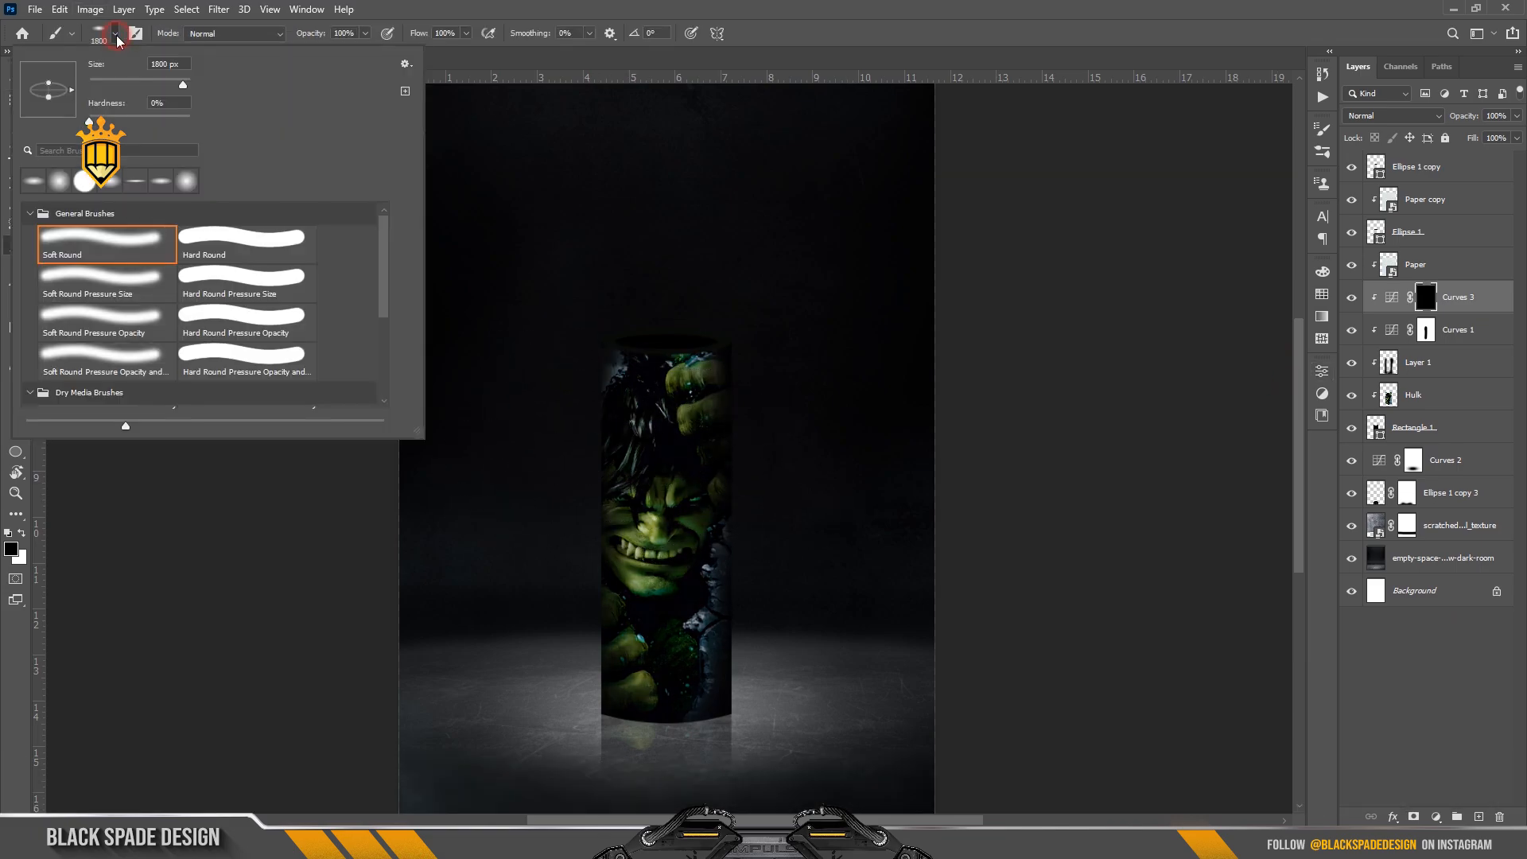
drag(47, 71, 48, 62)
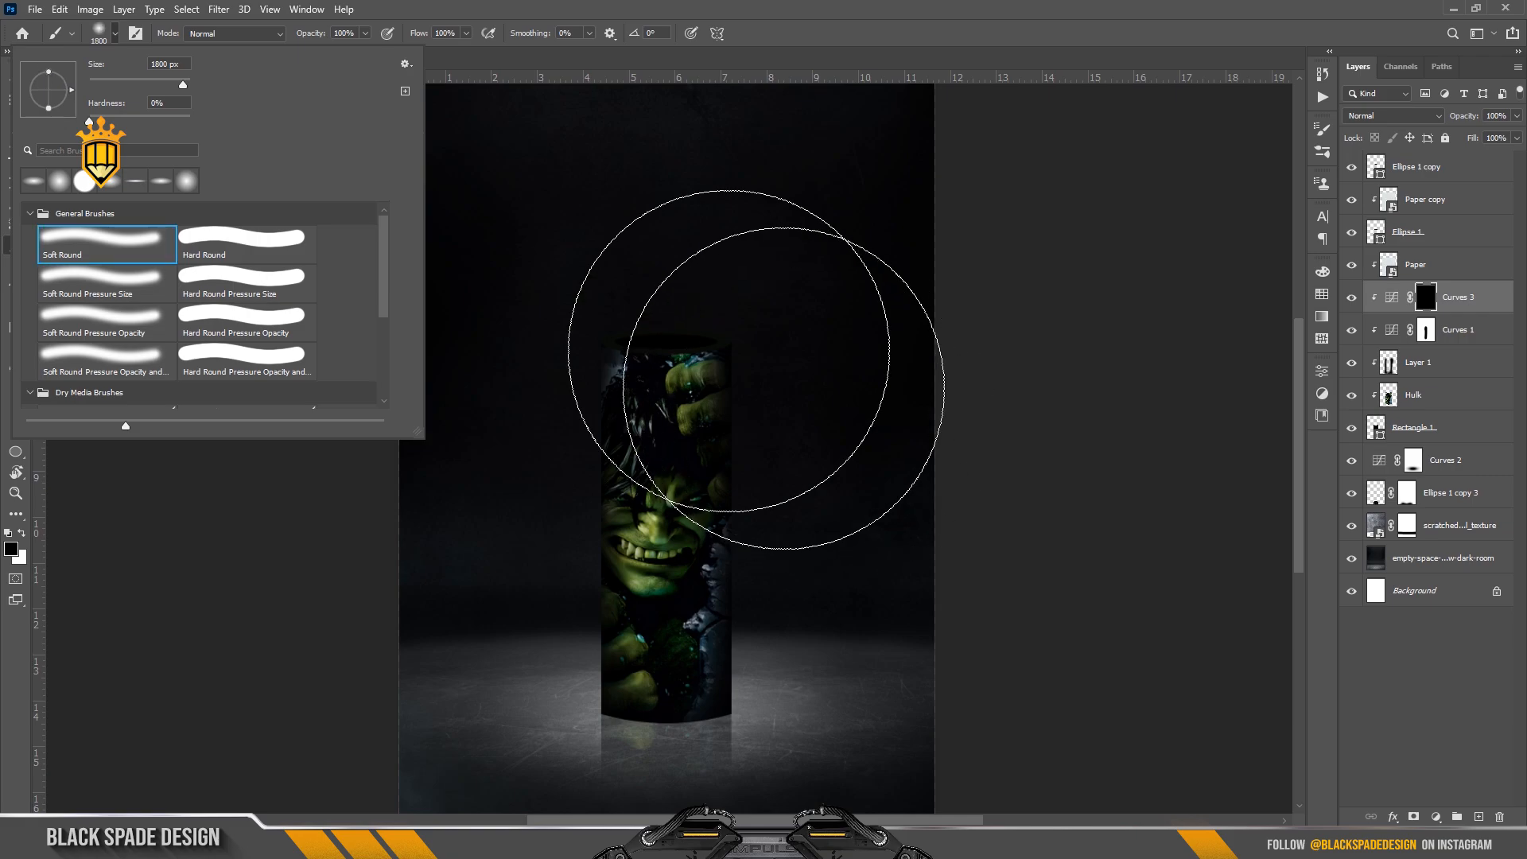
click(145, 89)
Paint white on the Curves 3 mask down the middle of the cylinder with a soft round brush of 400 px
click(645, 396)
scroll(650, 397, up, 3)
key(bracketright)
key(bracketright)
key(bracketright)
key(bracketright)
key(bracketright)
key(bracketright)
key(bracketright)
key(bracketright)
key(bracketright)
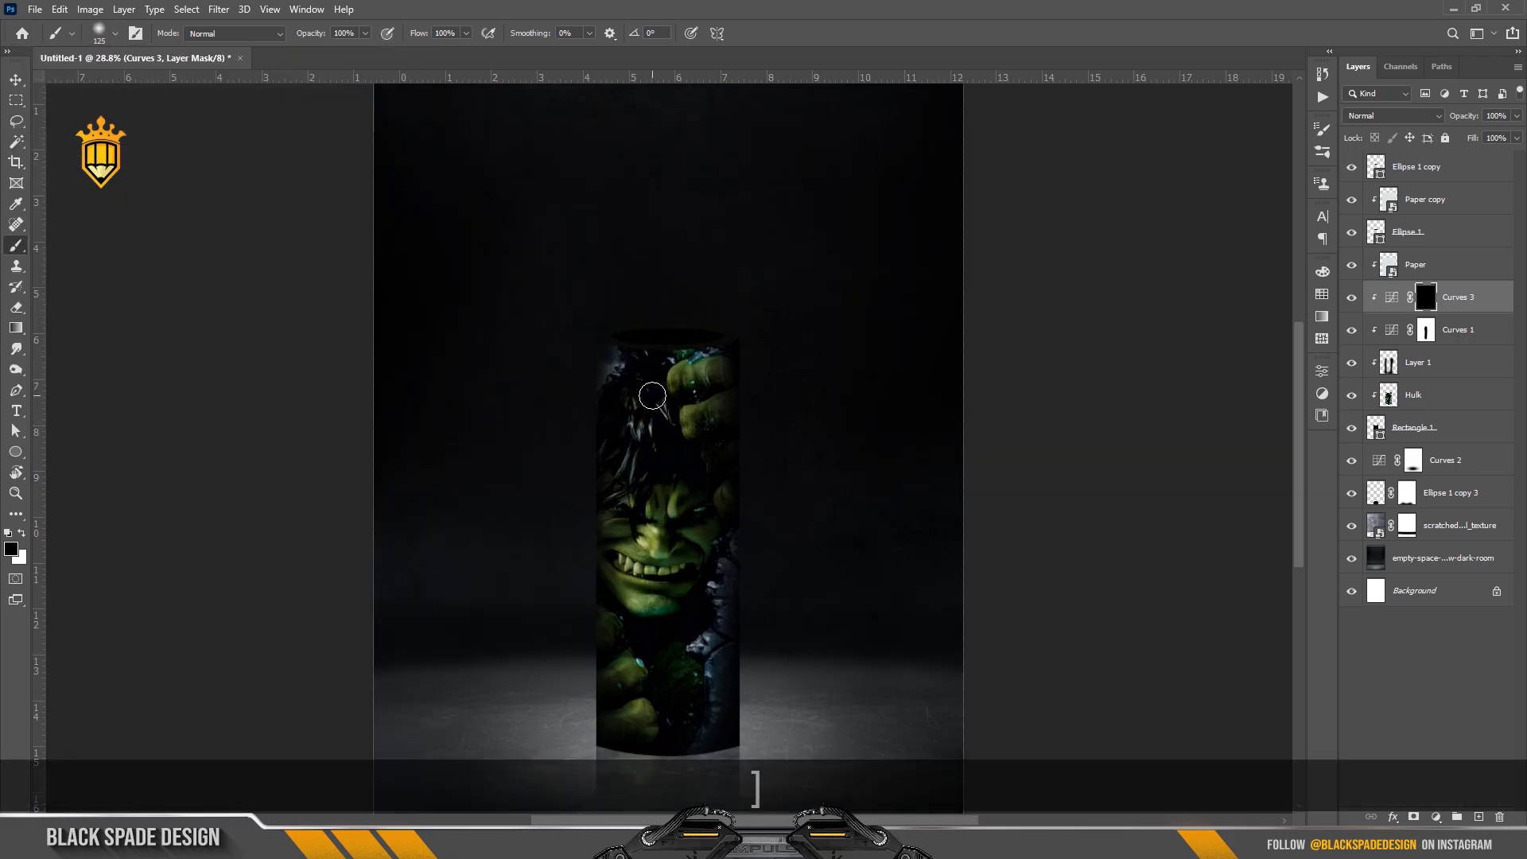
key(bracketleft)
key(bracketleft)
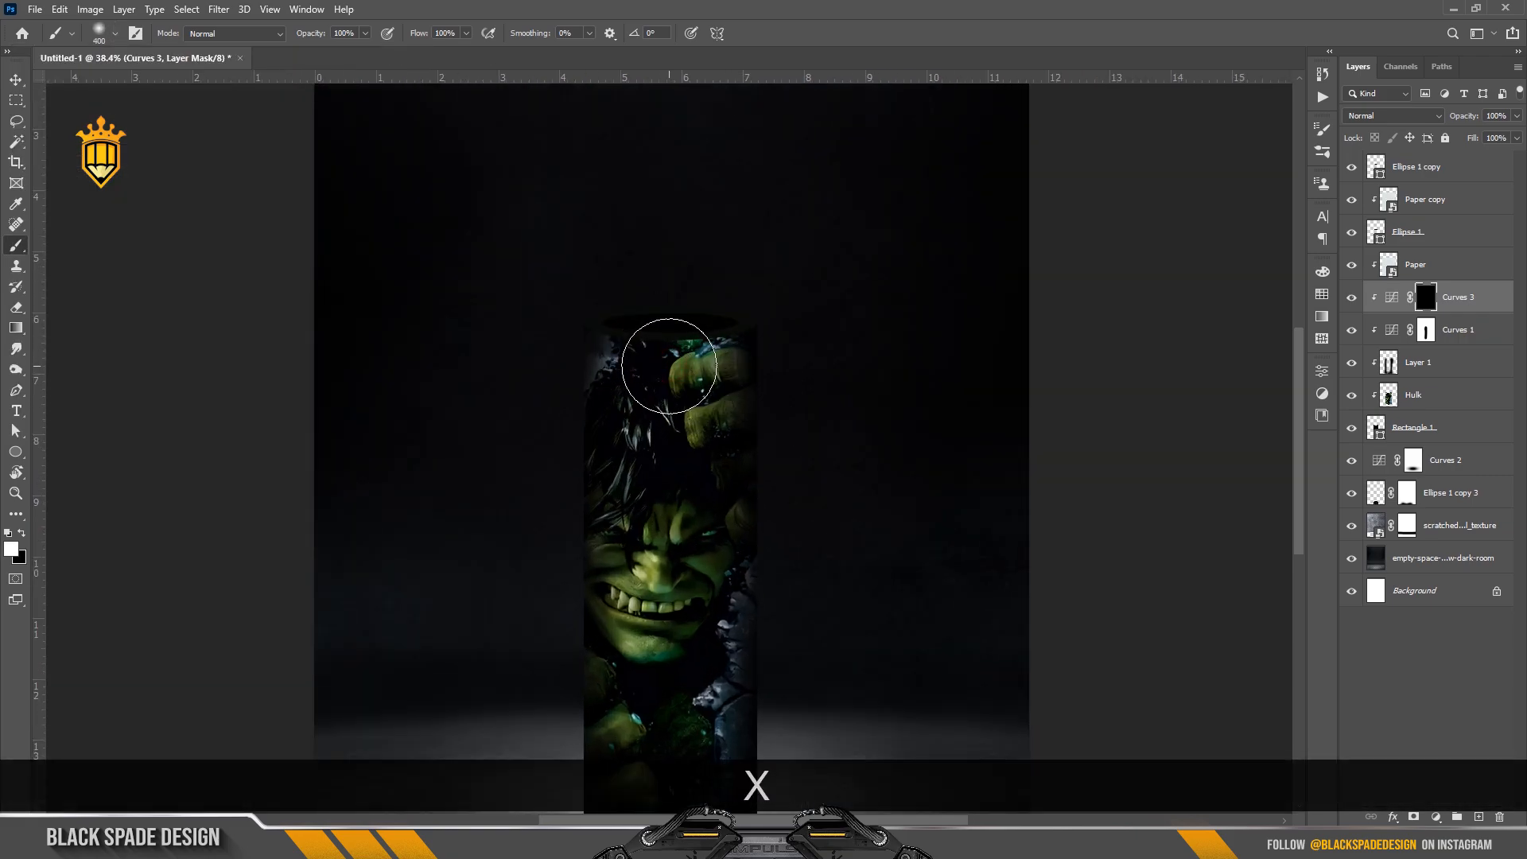
mouse_move(668, 366)
mouse_down()
mouse_move(657, 542)
mouse_move(668, 330)
mouse_move(677, 560)
mouse_up()
key(space)
key(space)
drag(680, 473, 701, 640)
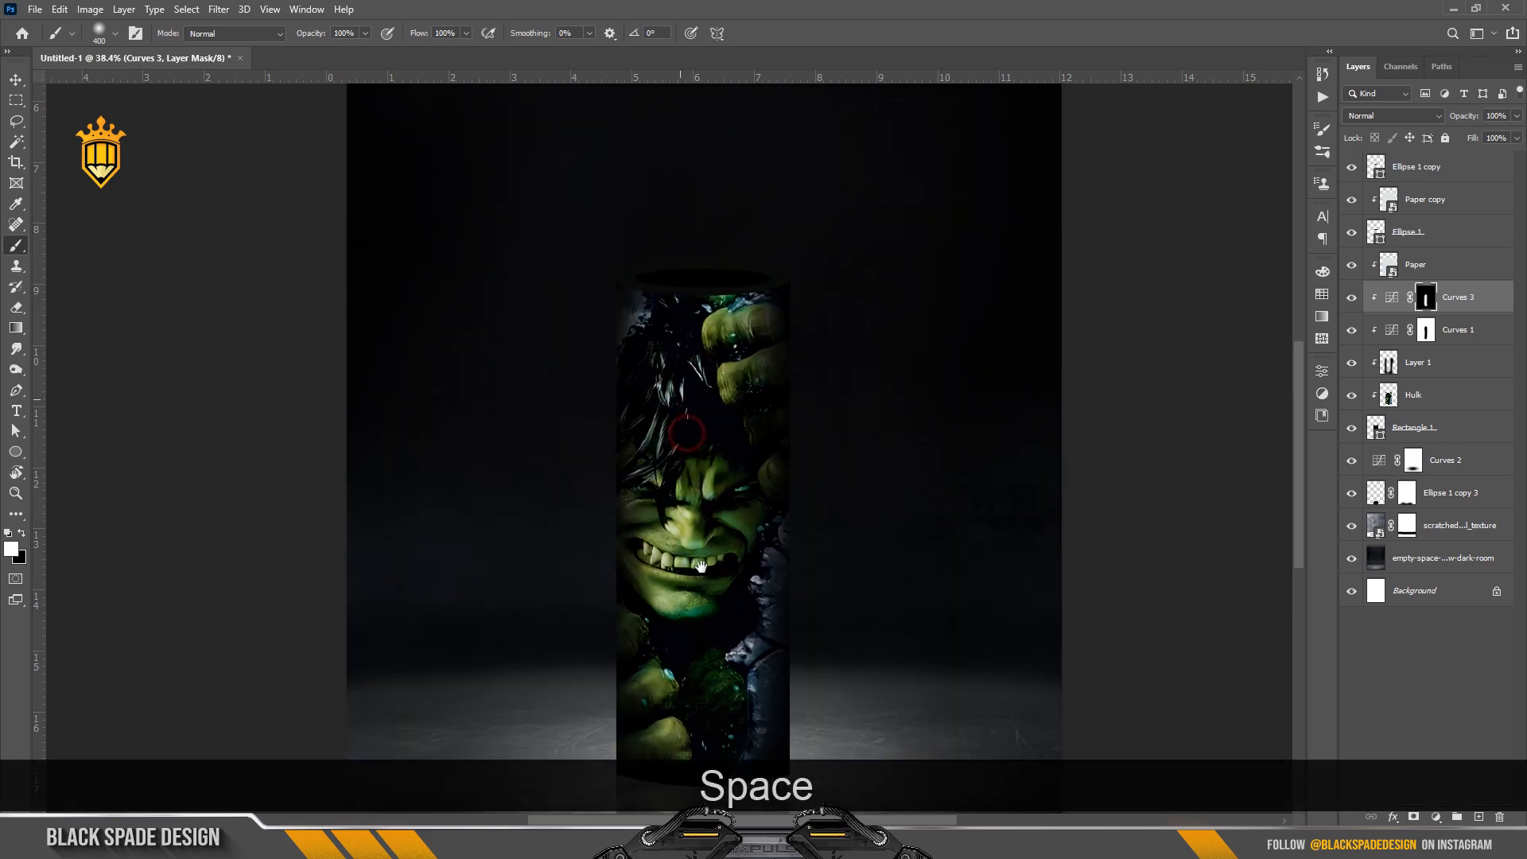
scroll(699, 384, up, 2)
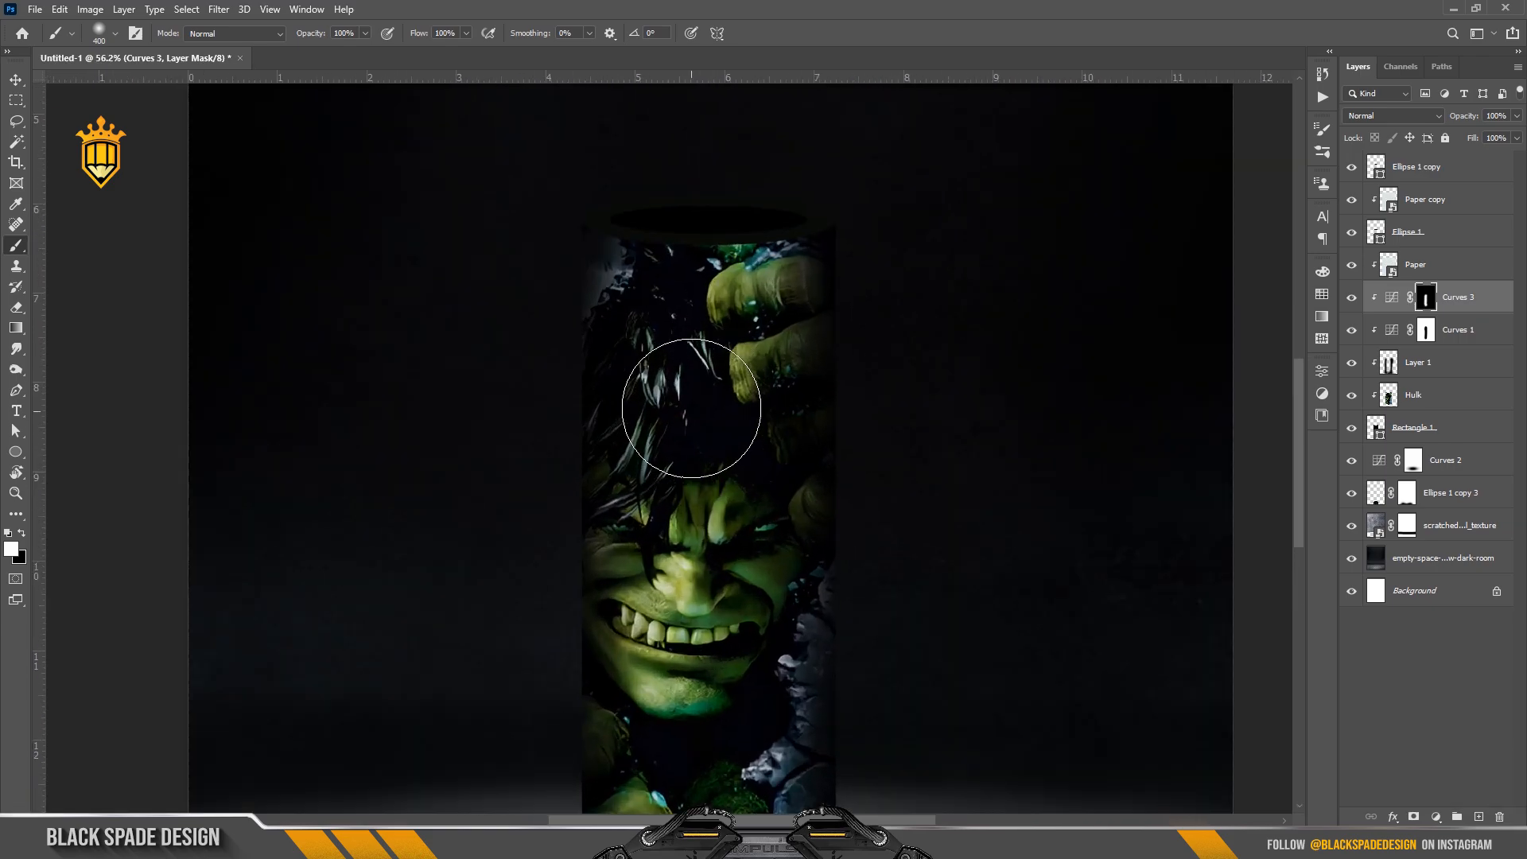
Shrink the inner black ellipse of the cylinder's rim to about 96.4% width and 85.4% height
key(v)
scroll(702, 290, up, 5)
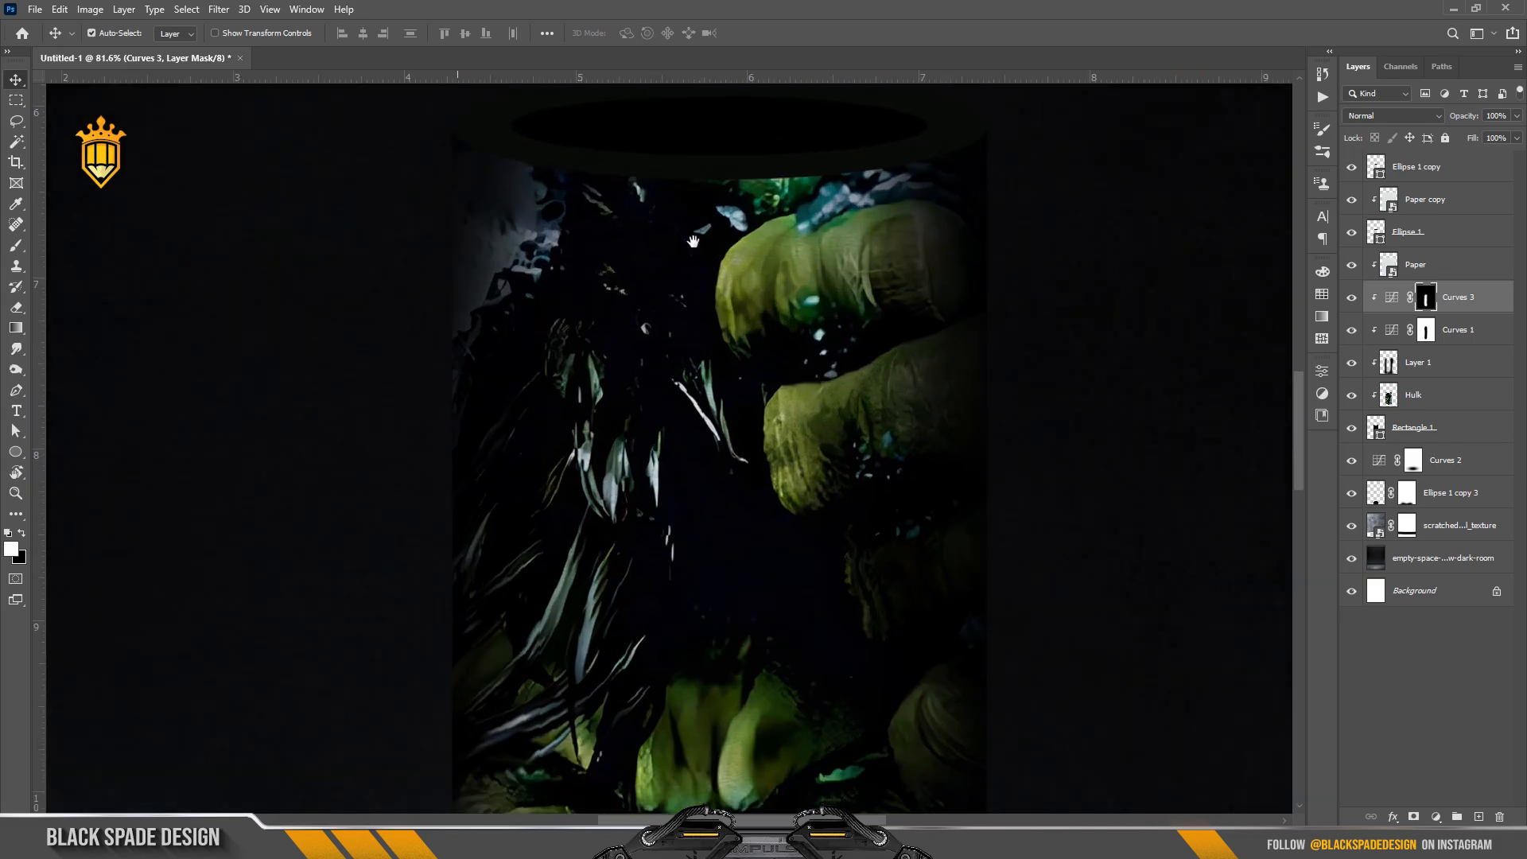
key(space)
drag(702, 286, 748, 579)
click(751, 429)
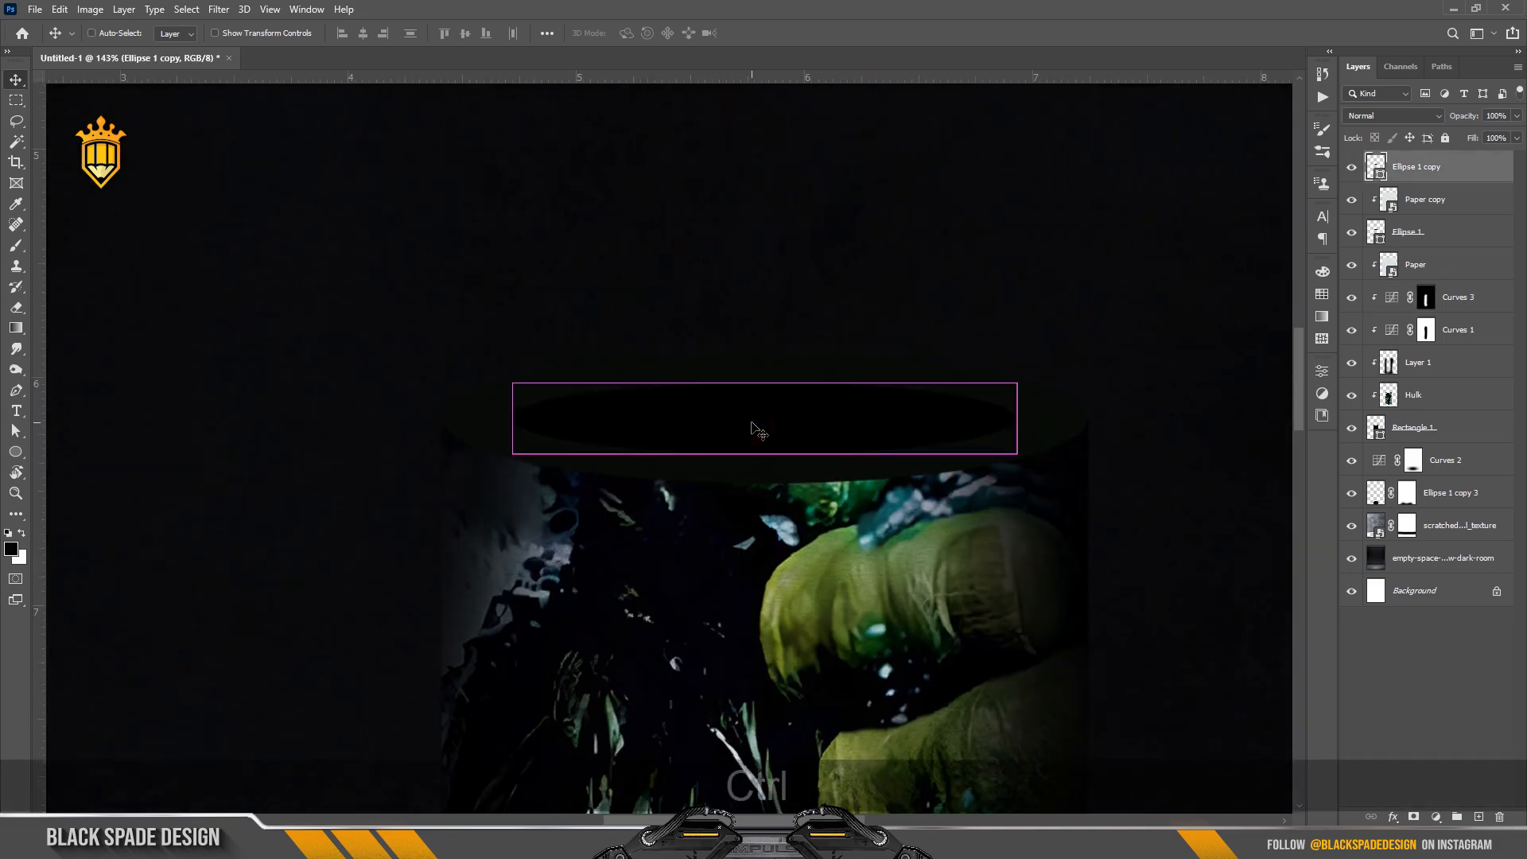
key(ctrl+t)
scroll(803, 432, up, 1)
drag(1060, 371, 1050, 374)
drag(756, 375, 756, 382)
key(Return)
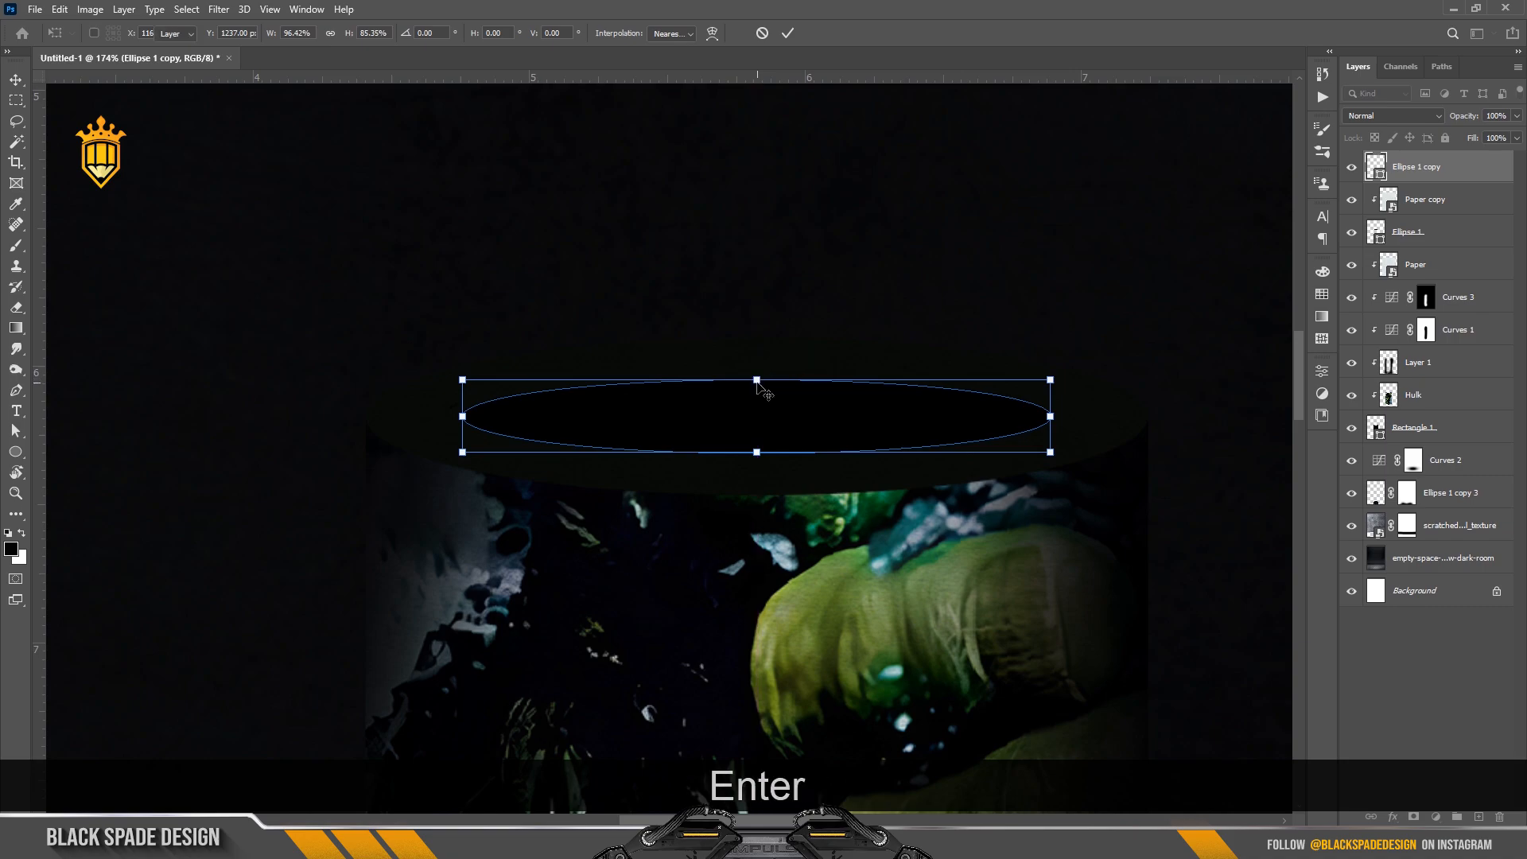
Toggle the Hulk and Ellipse 1 layers off and on and inspect the outline of the cylinder's rim
scroll(566, 407, up, 1)
scroll(566, 408, down, 4)
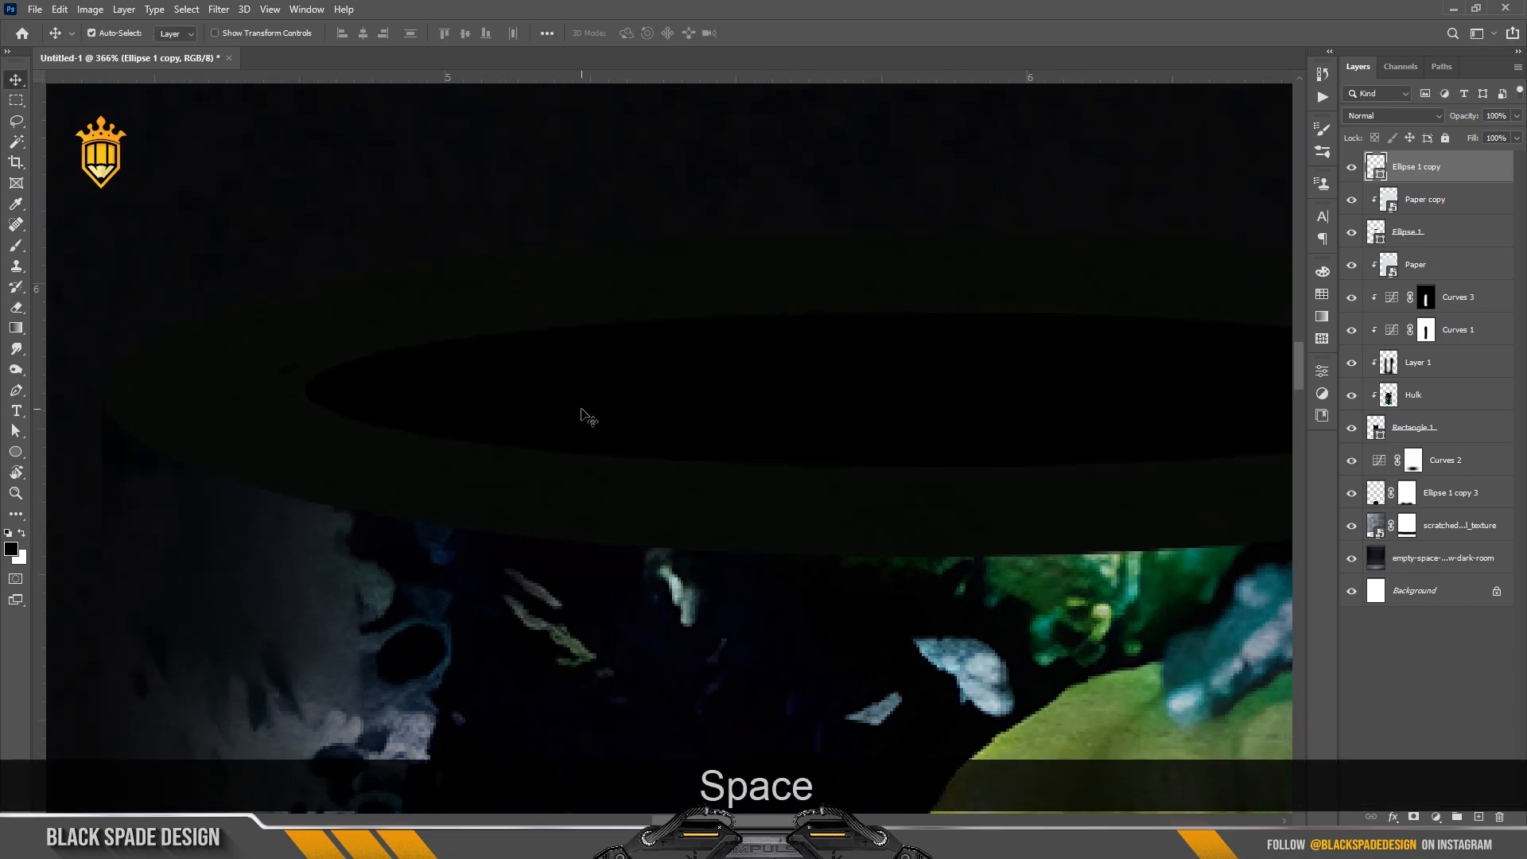
scroll(586, 415, down, 2)
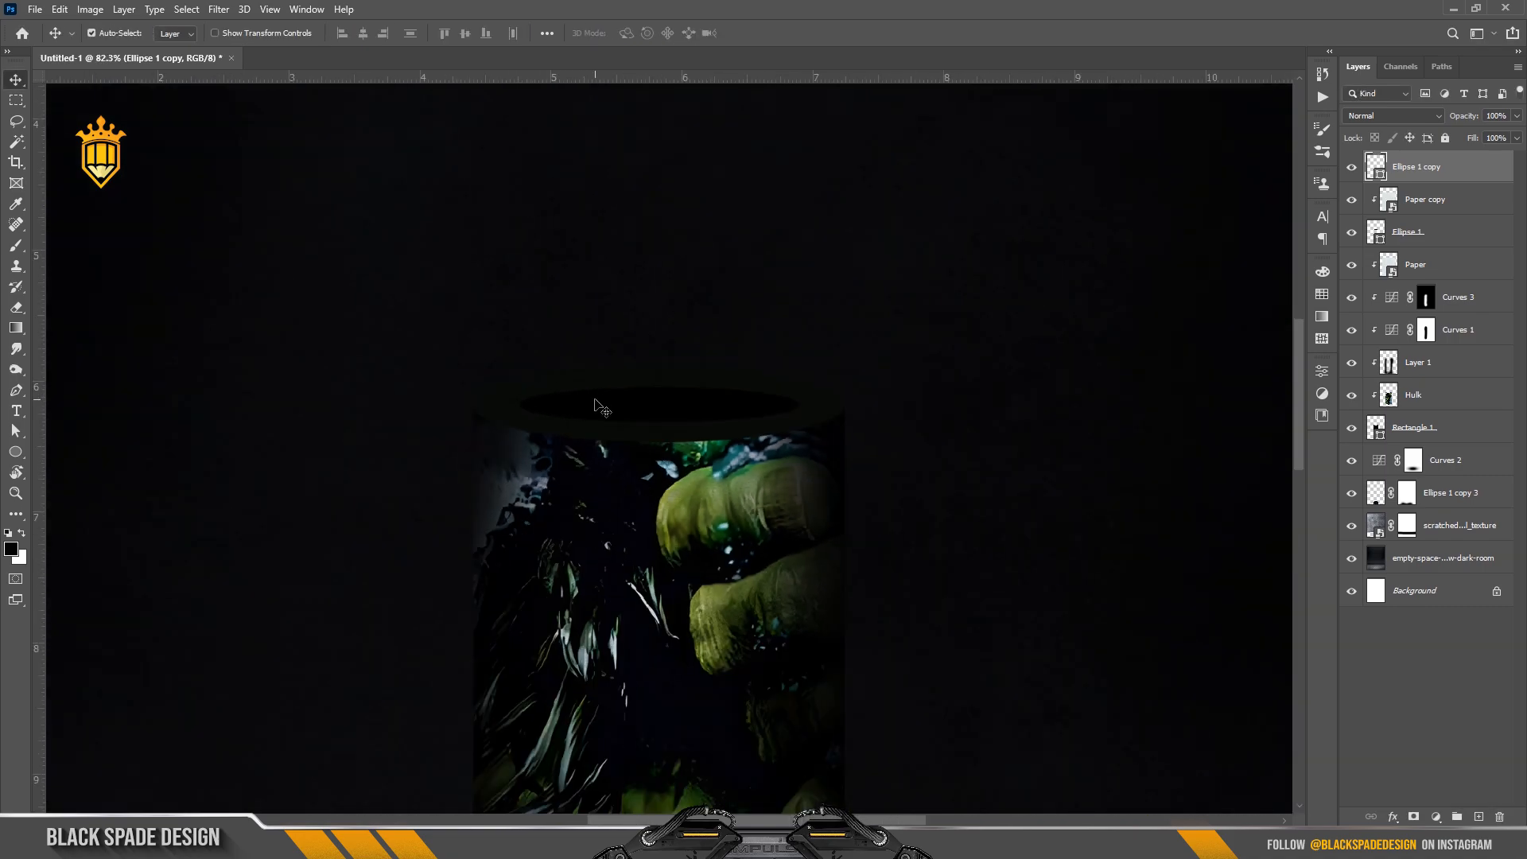
click(1352, 396)
click(1352, 396)
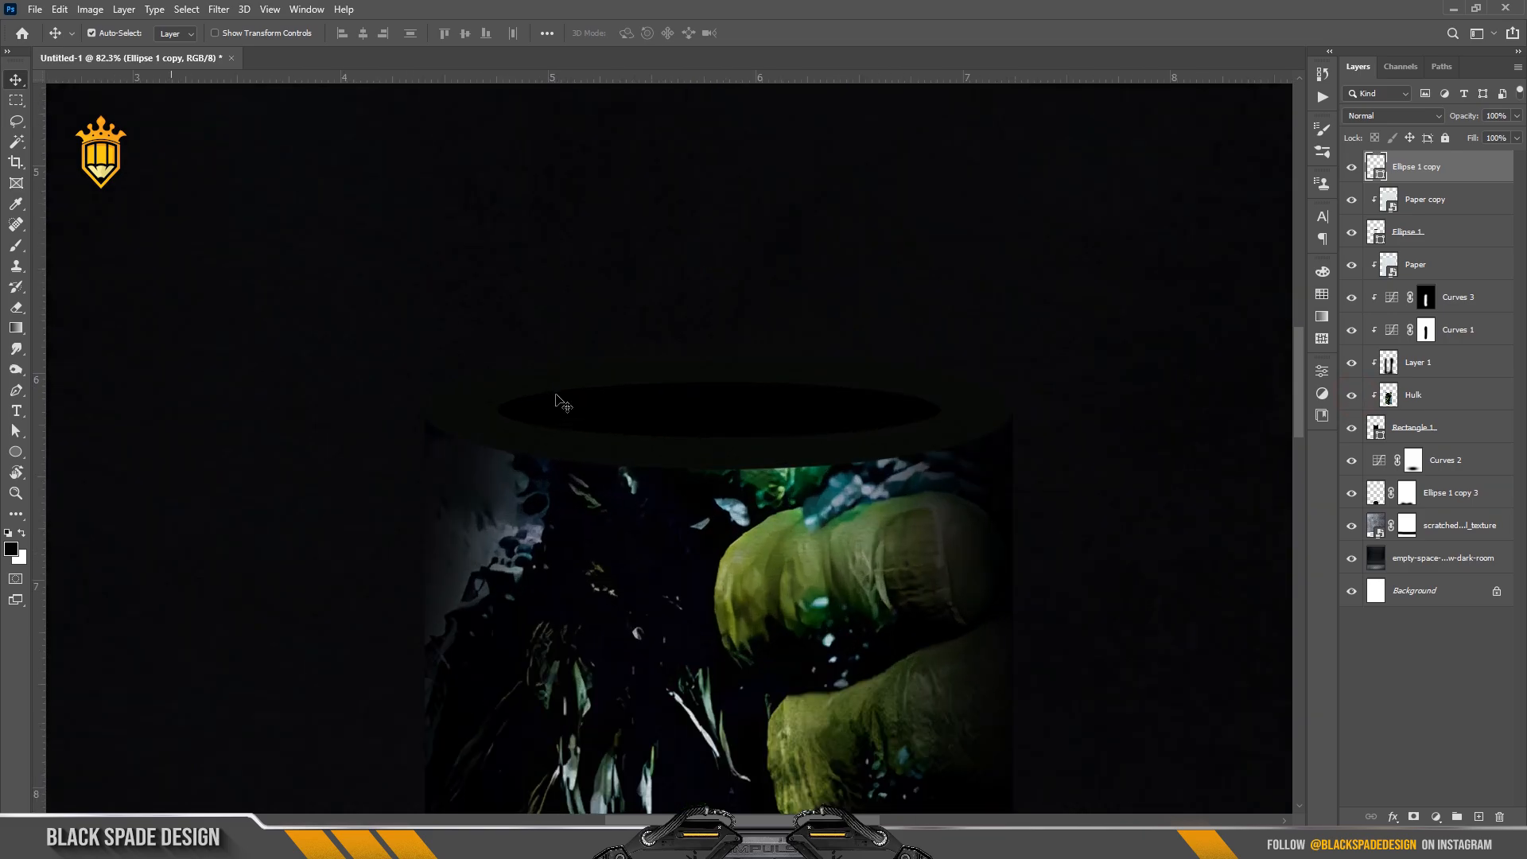
scroll(1280, 459, up, 4)
click(1352, 396)
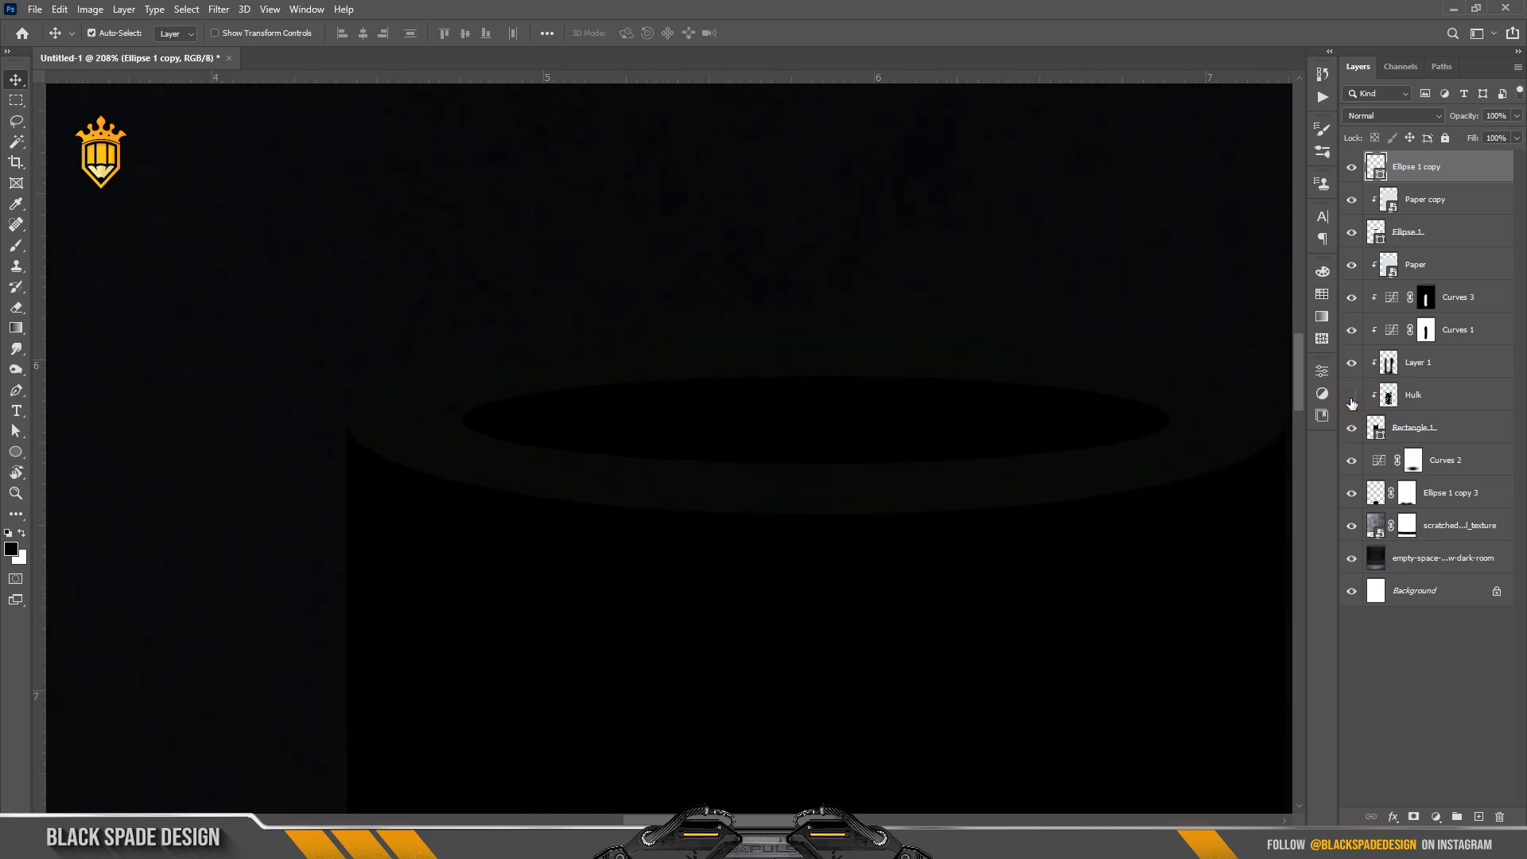
click(1352, 396)
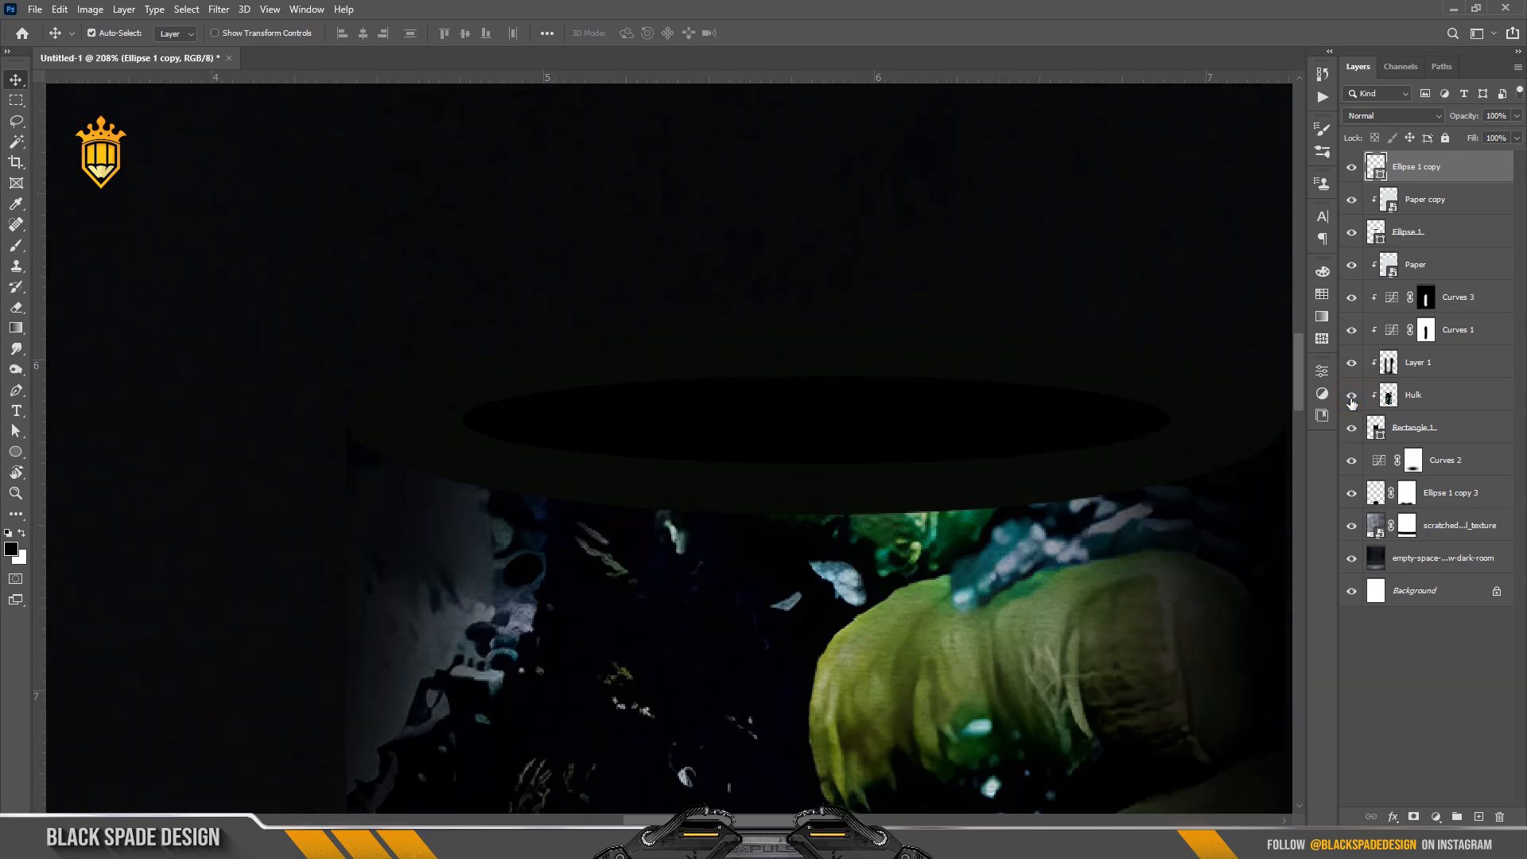
click(1352, 233)
click(1352, 233)
click(1352, 233)
click(1351, 232)
click(1399, 236)
click(24, 457)
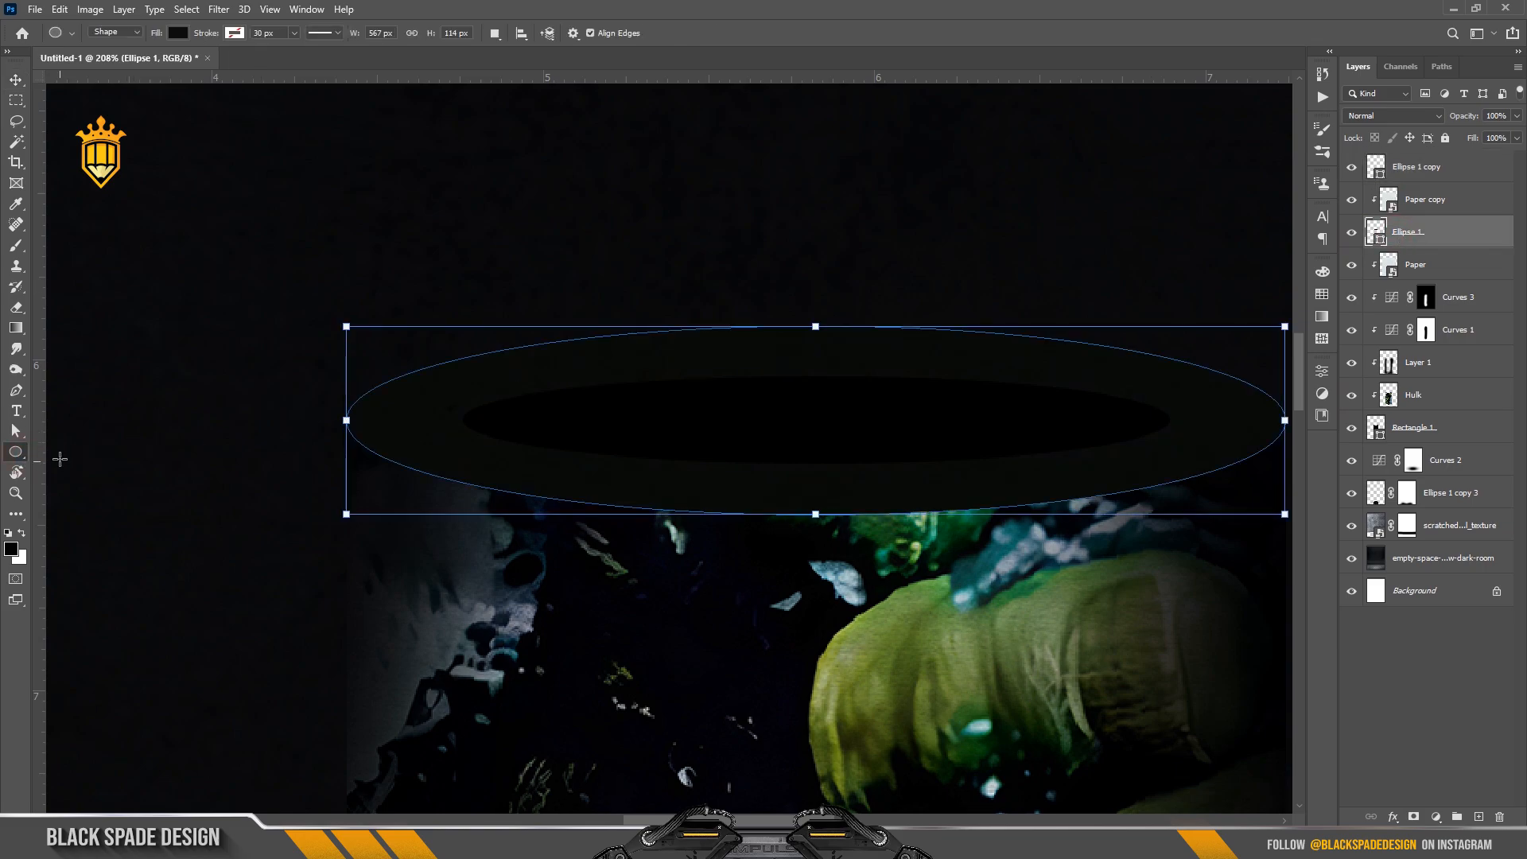
scroll(446, 402, up, 3)
scroll(678, 397, down, 2)
key(v)
scroll(680, 397, down, 4)
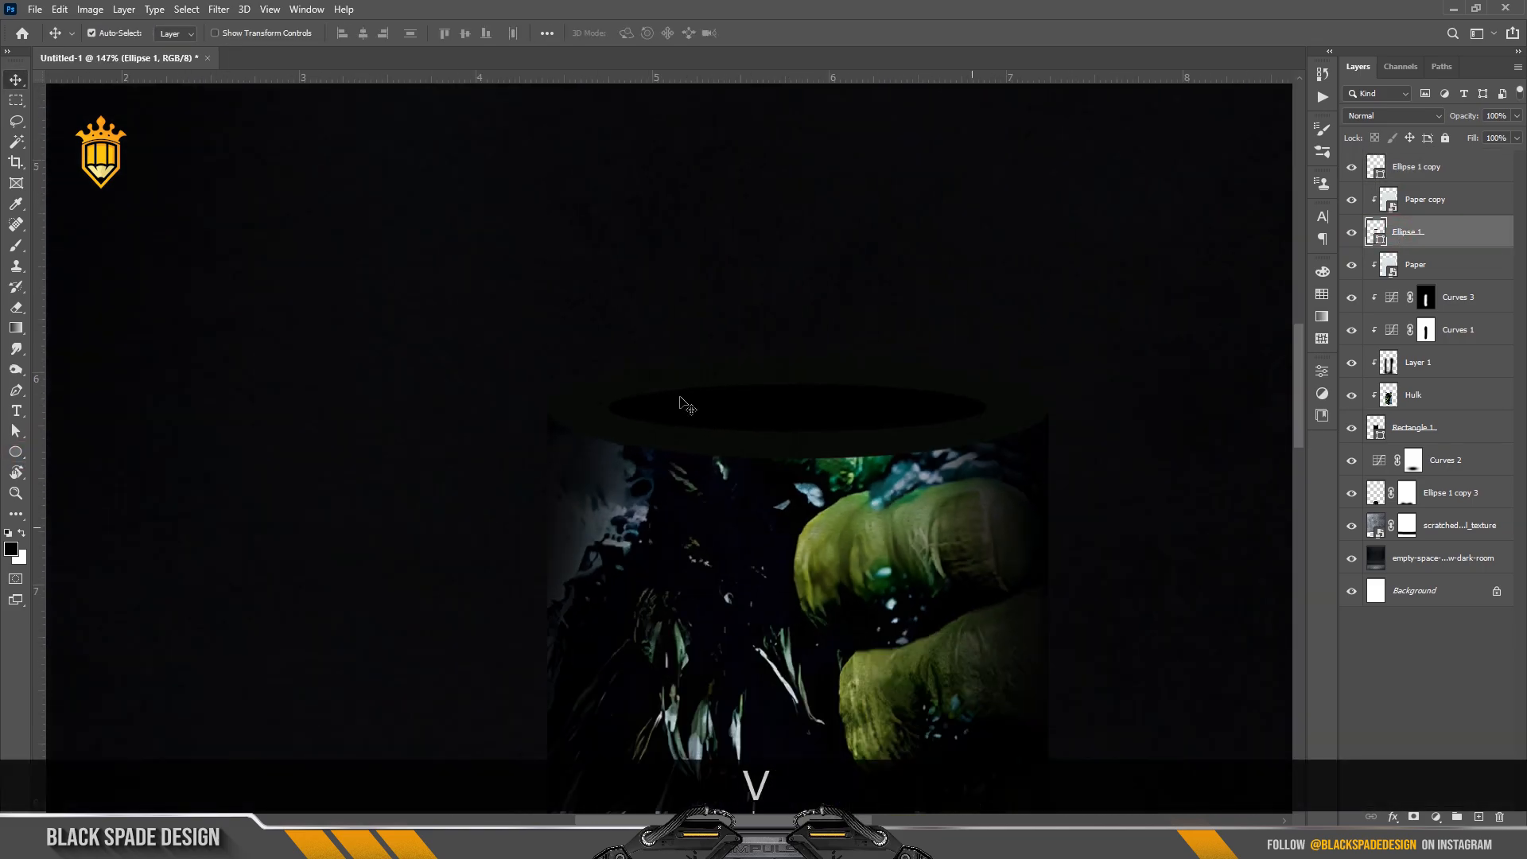
scroll(680, 404, down, 3)
Shift the Paper copy texture on the cylinder's rim by about 0.46 in horizontally and 0.06 in vertically
click(1423, 212)
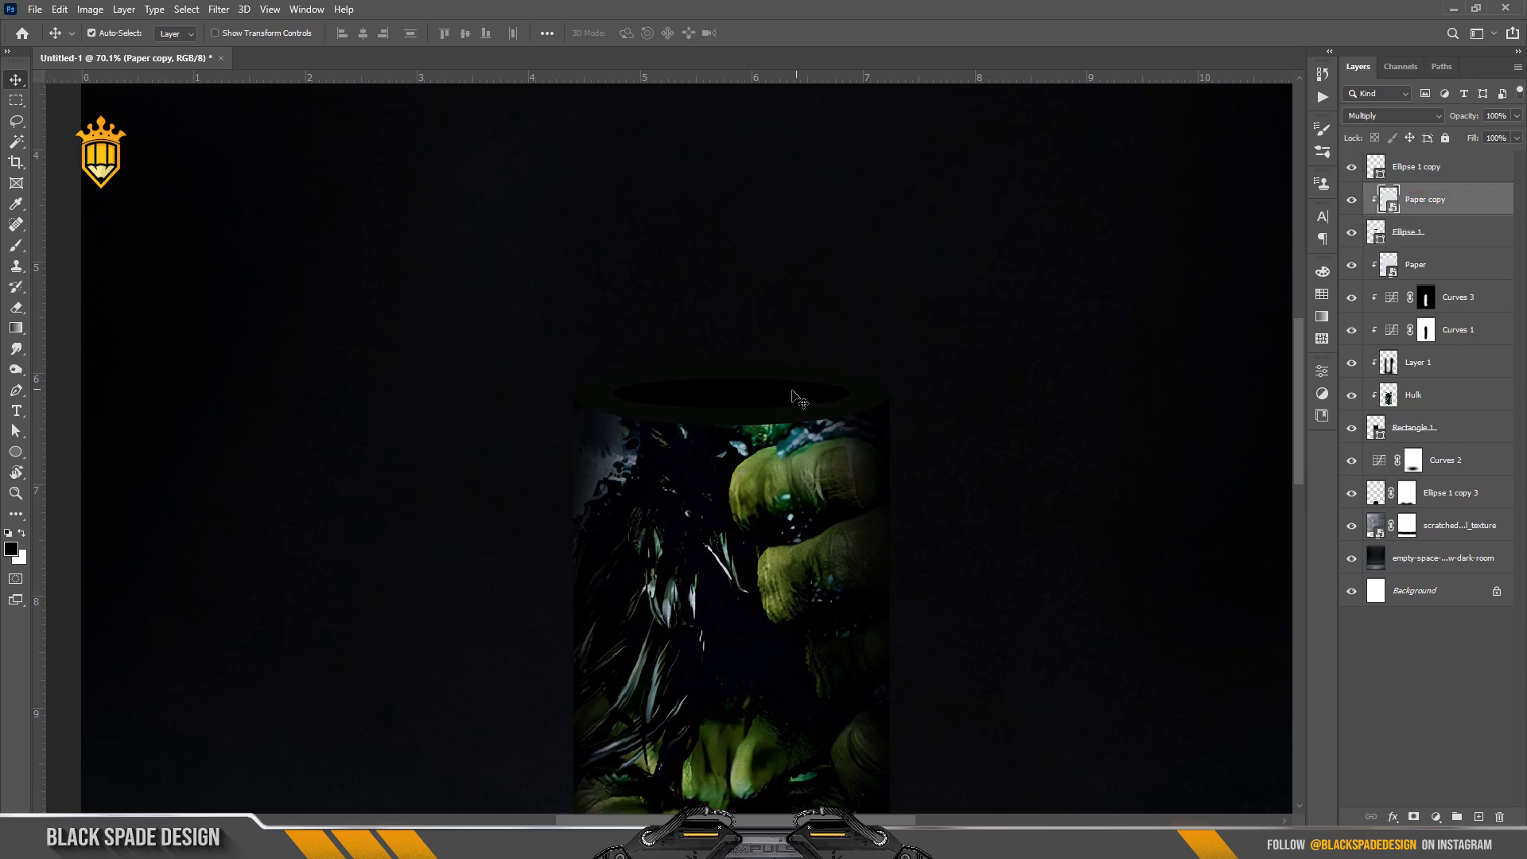
scroll(795, 396, up, 2)
key(ctrl+t)
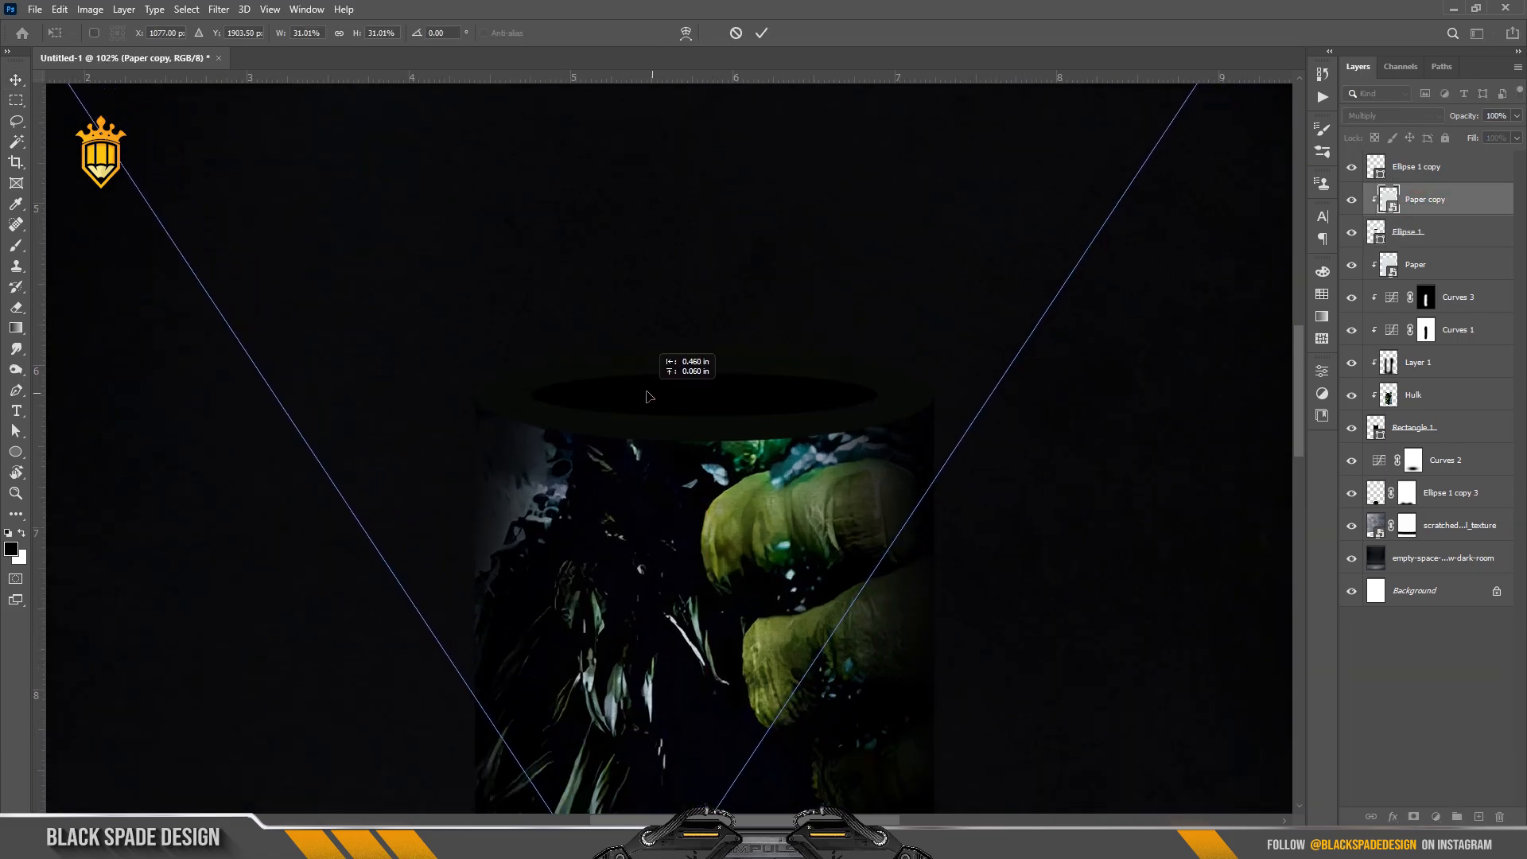
key(Return)
scroll(660, 398, down, 8)
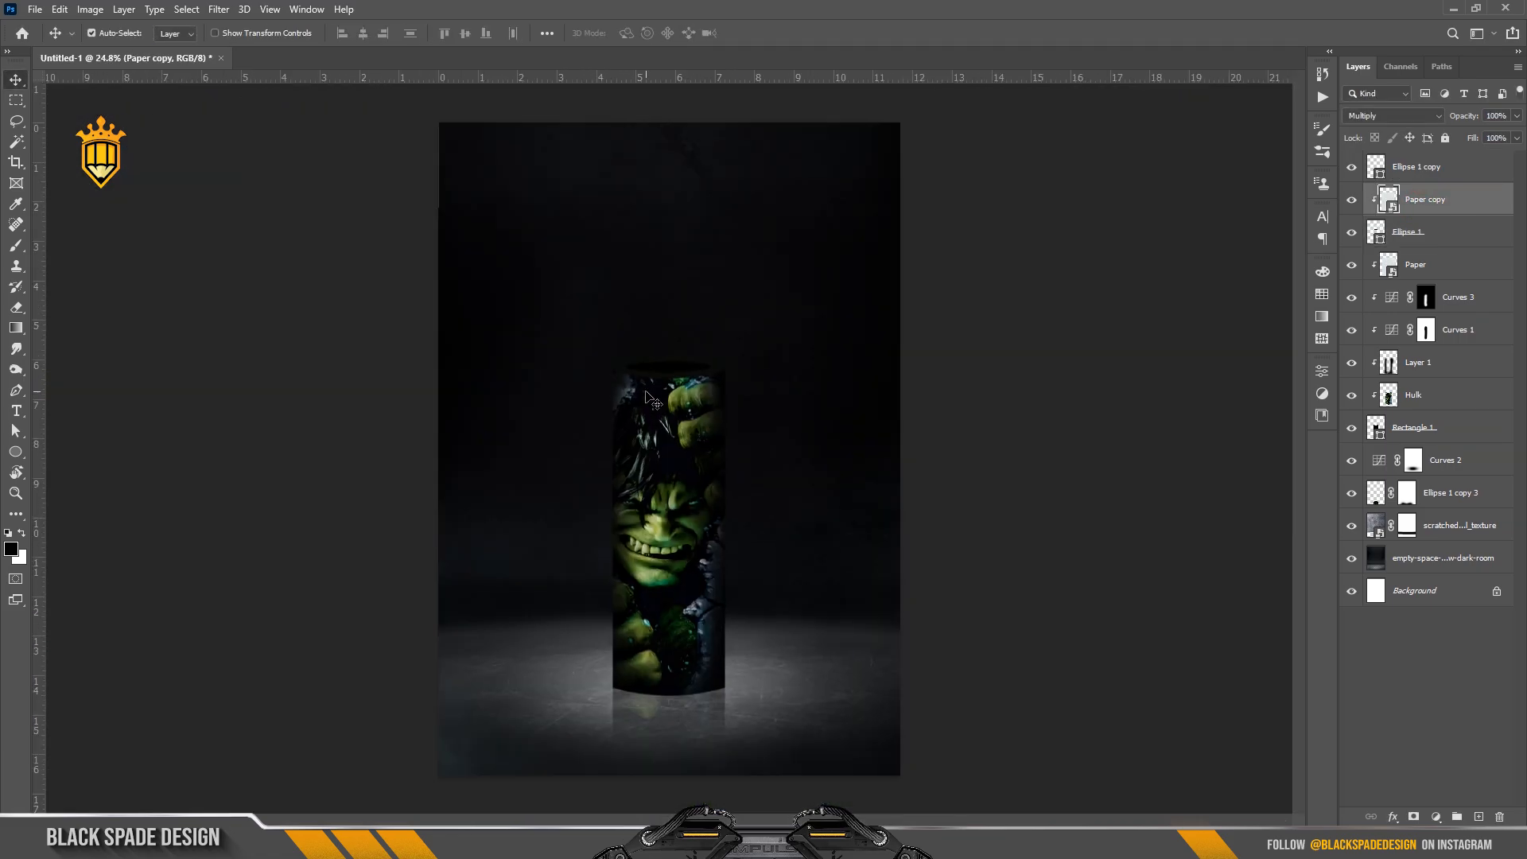
scroll(652, 401, down, 2)
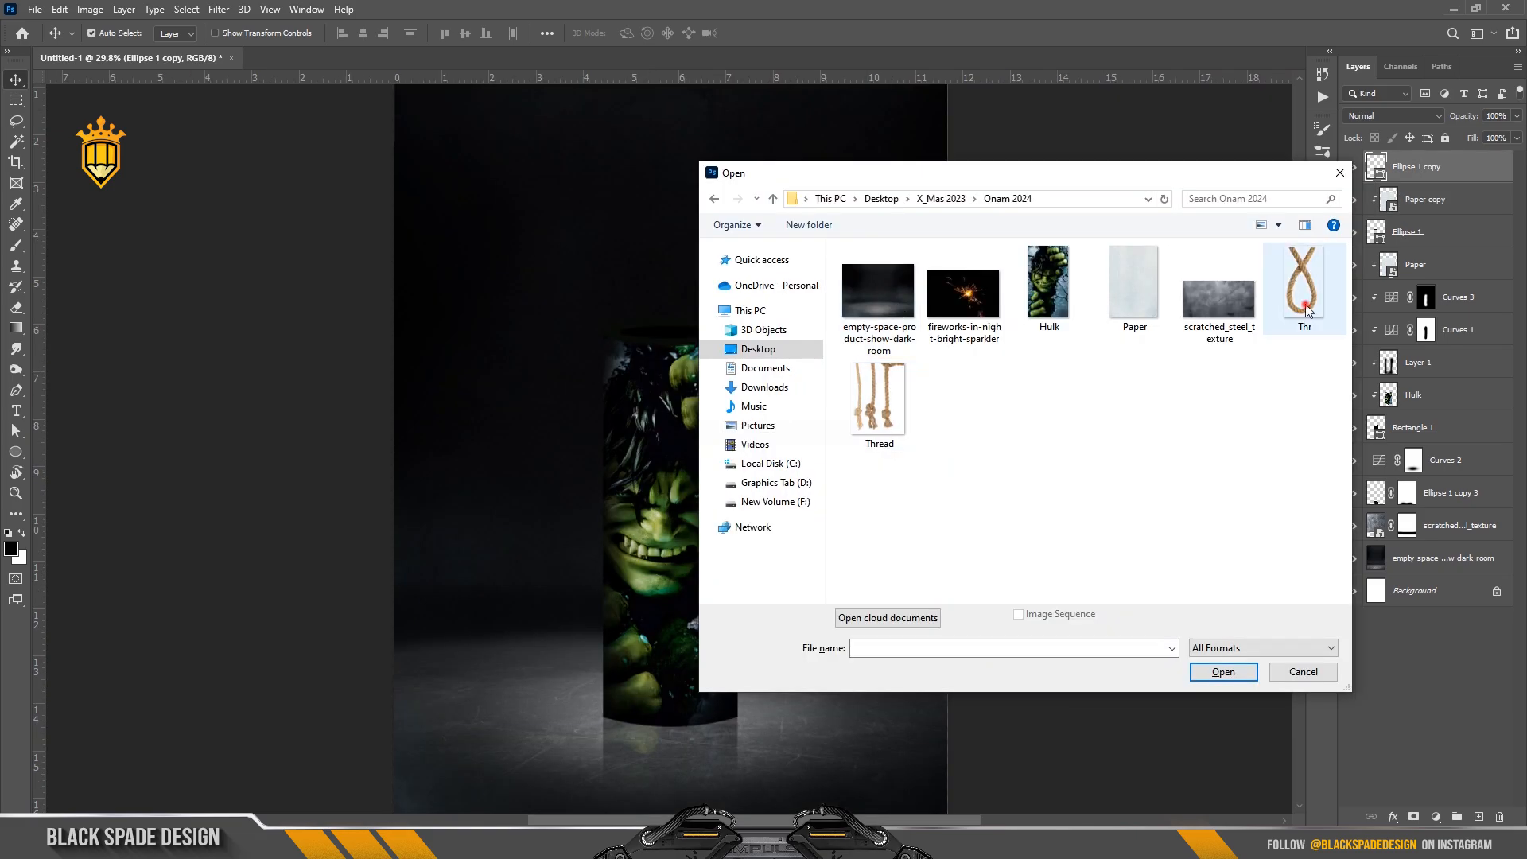
Open the Thr and Thread rope images together and switch to the Thr document
click(1304, 286)
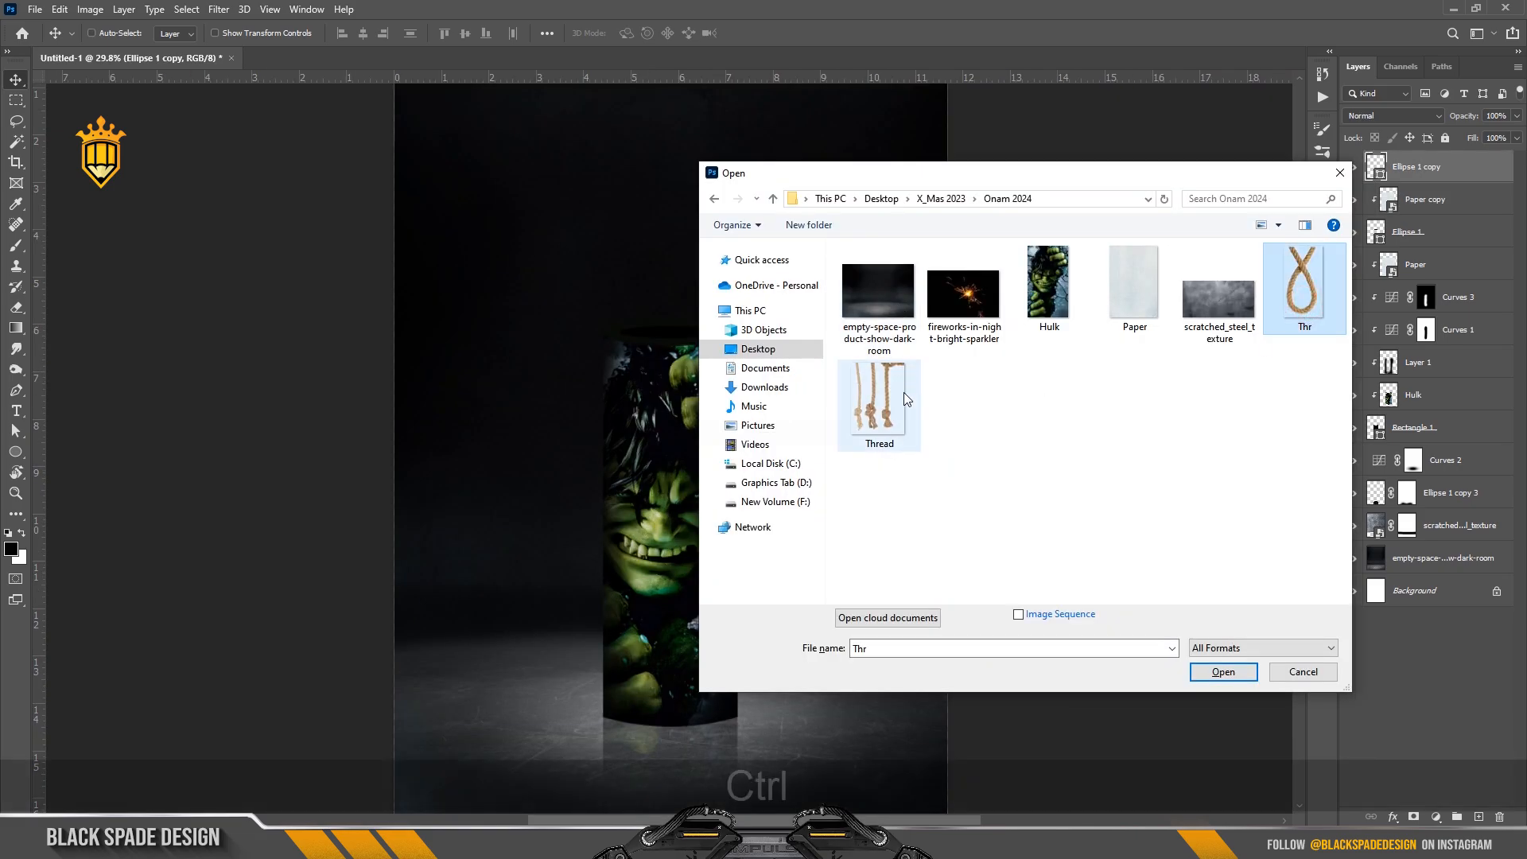
ctrl+click(878, 401)
click(1227, 676)
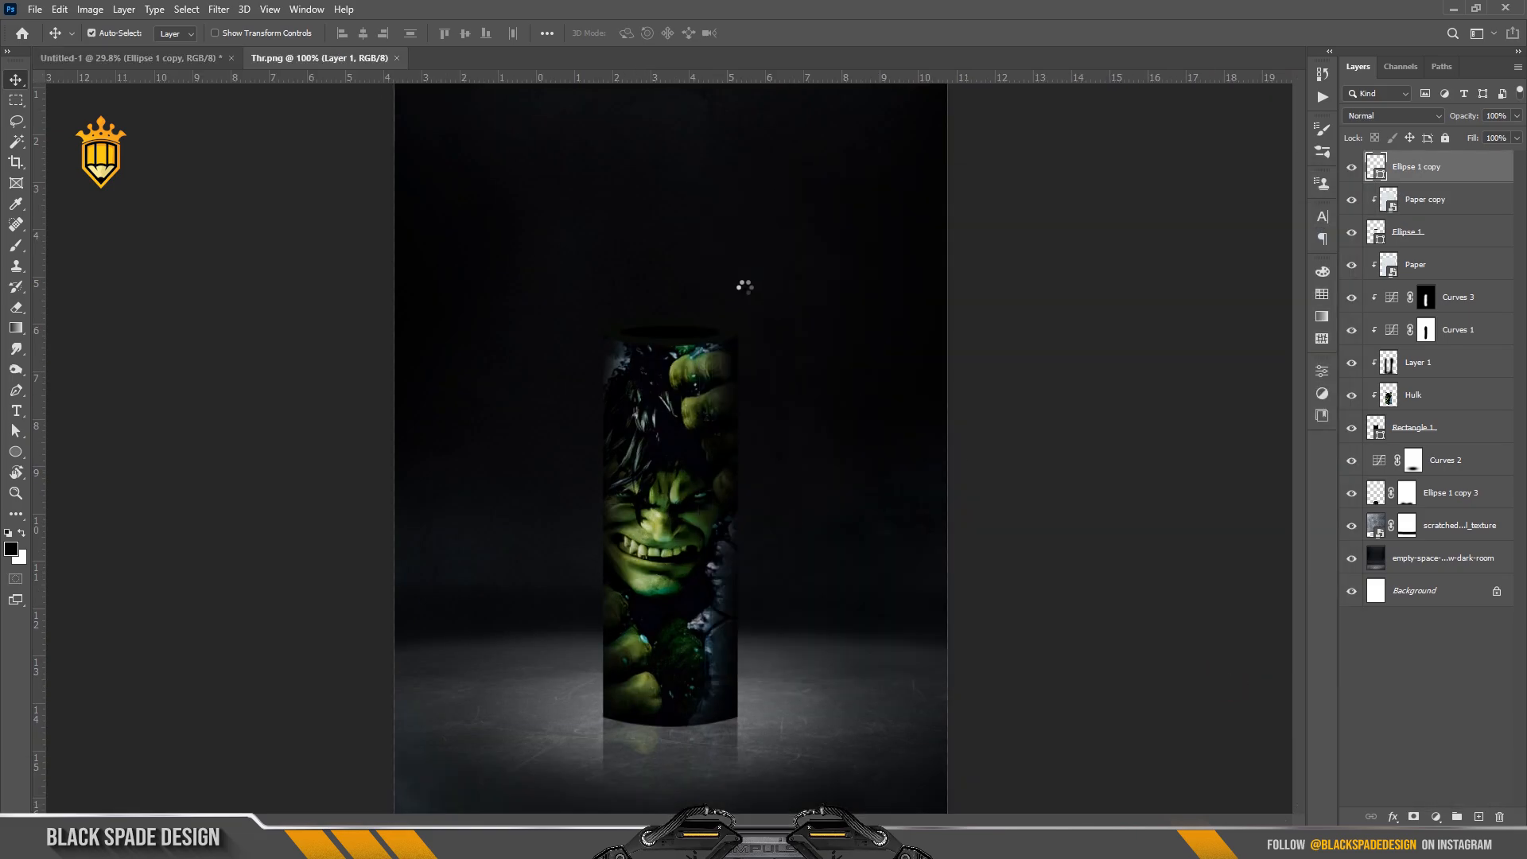
scroll(739, 334, up, 2)
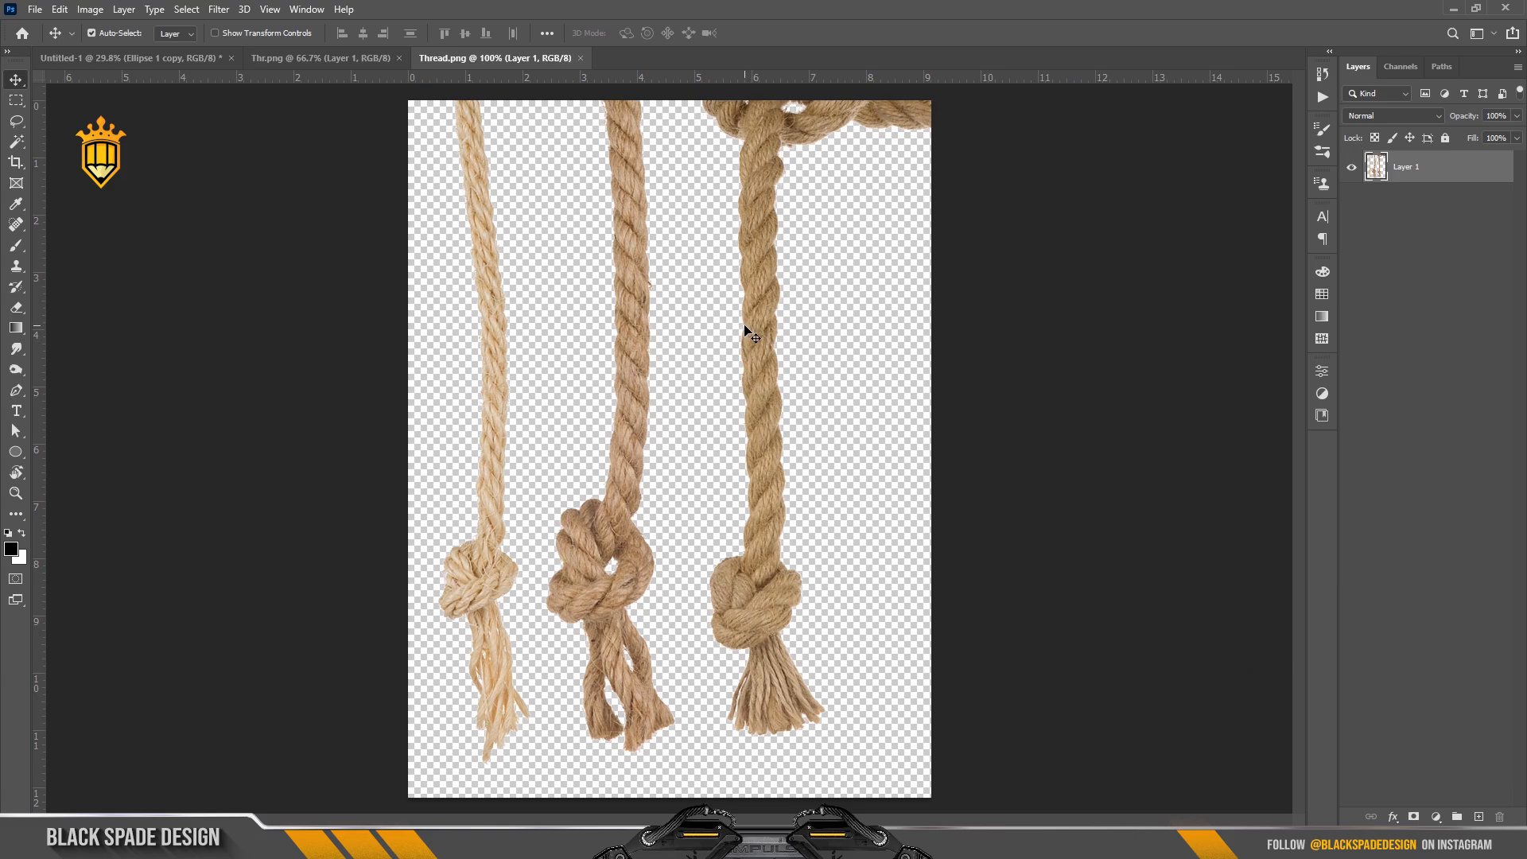
click(333, 64)
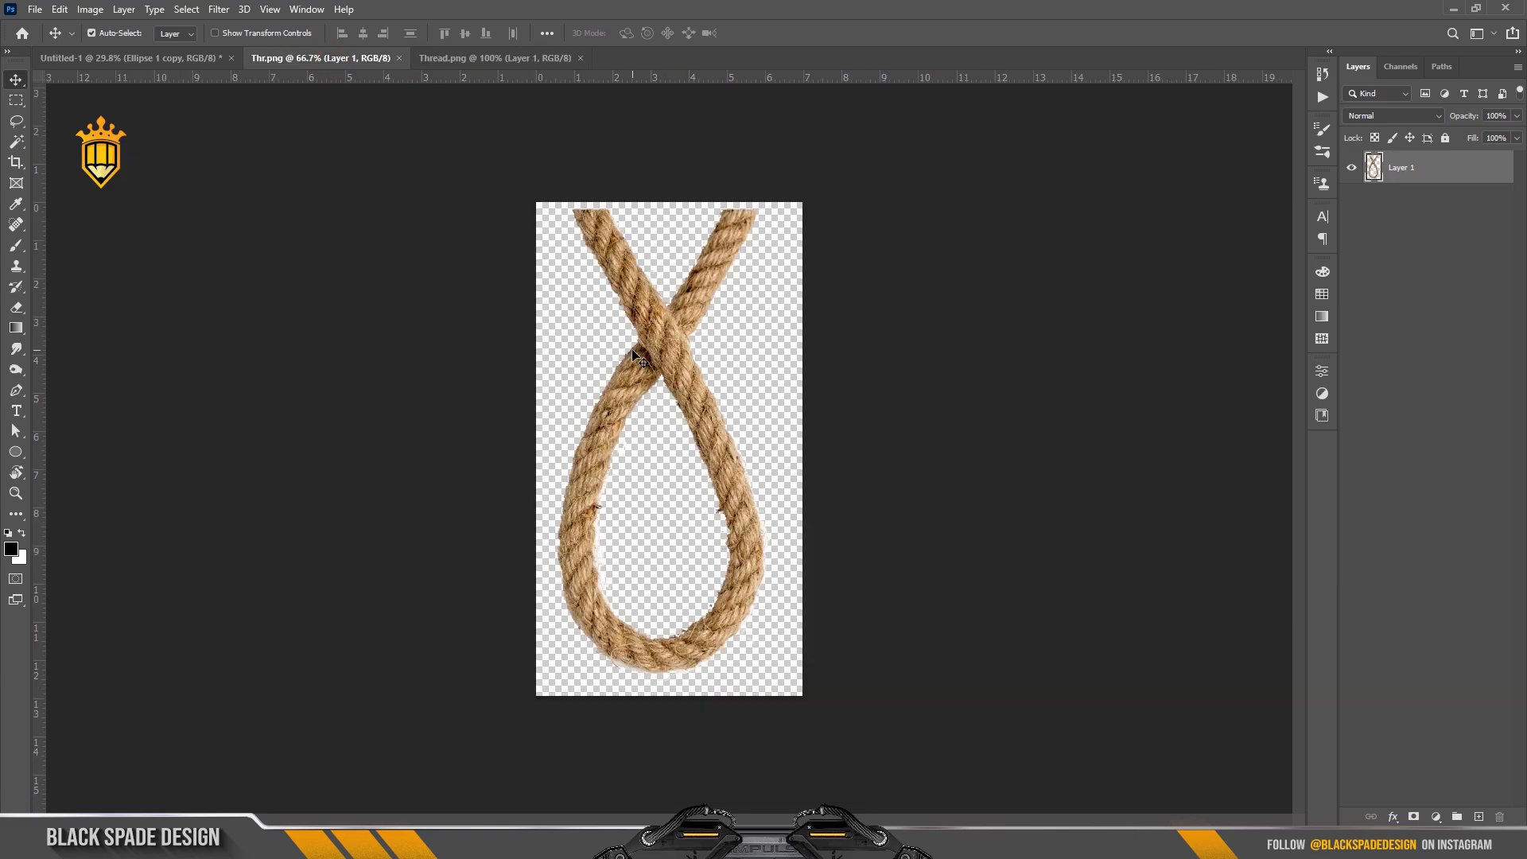
Lasso the rope strand that passes behind the crossing on its upper-right side and delete it
scroll(632, 351, up, 2)
click(16, 121)
scroll(647, 253, up, 11)
drag(696, 237, 673, 304)
drag(663, 242, 706, 322)
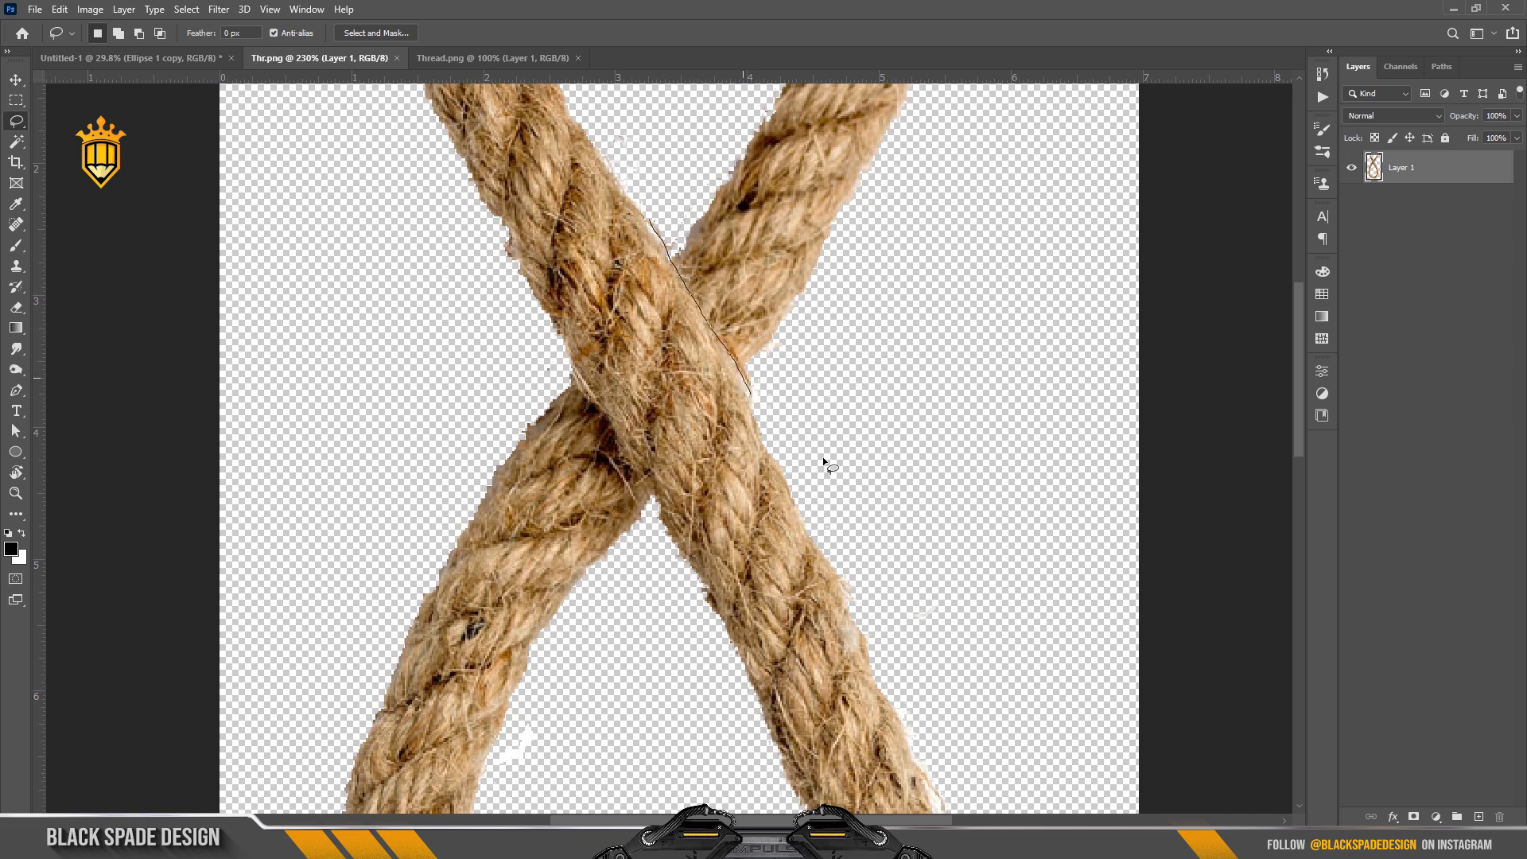
drag(698, 140, 692, 147)
key(Delete)
Lasso the loop's left strand below the crossing, delete it and deselect
scroll(624, 429, down, 2)
drag(623, 429, 626, 207)
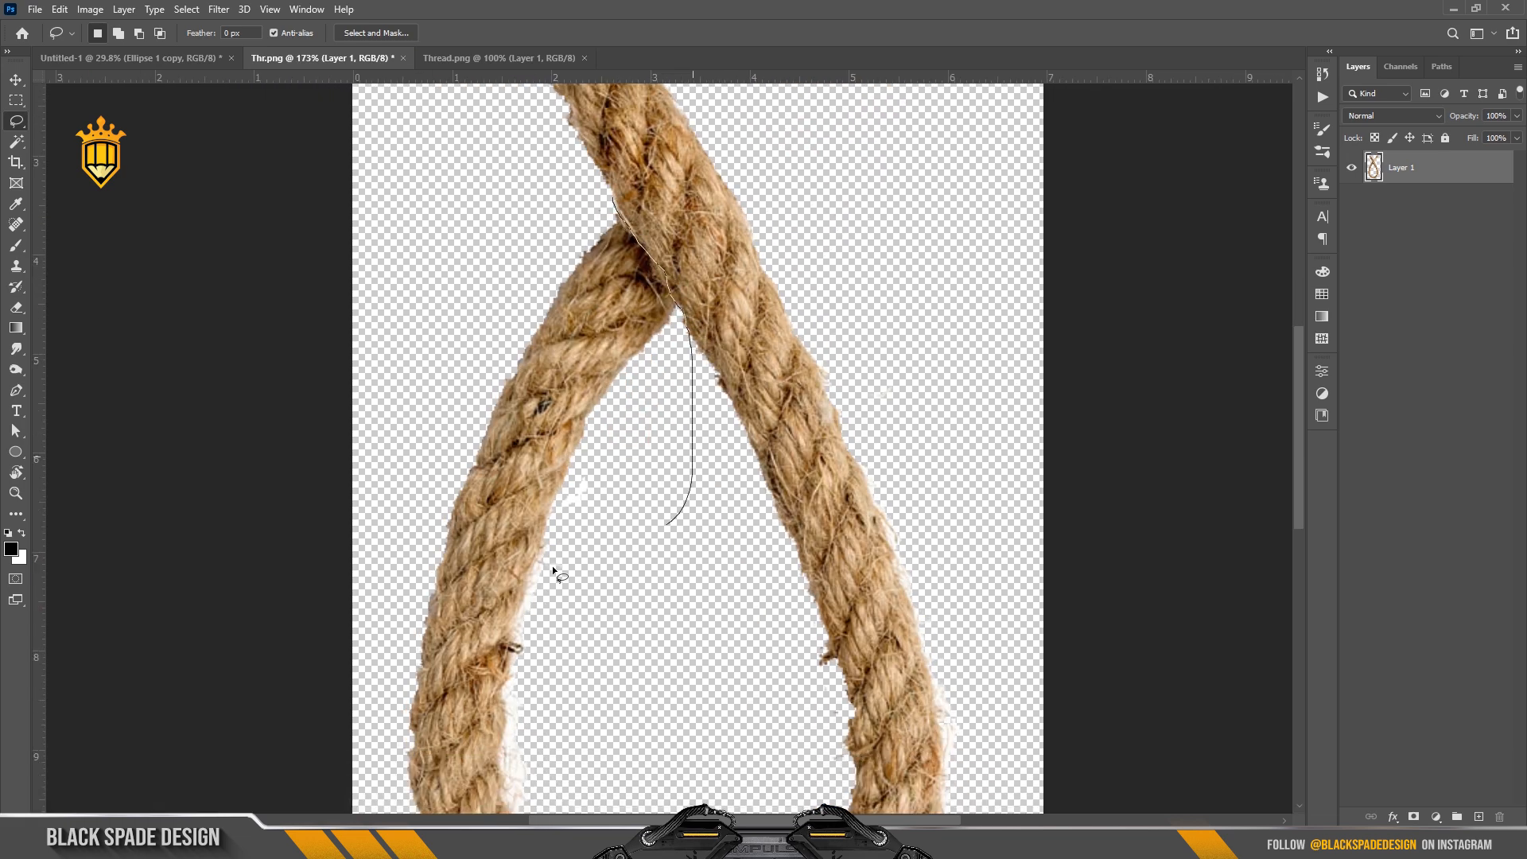
drag(552, 565, 438, 256)
key(Delete)
key(ctrl+d)
scroll(649, 294, down, 2)
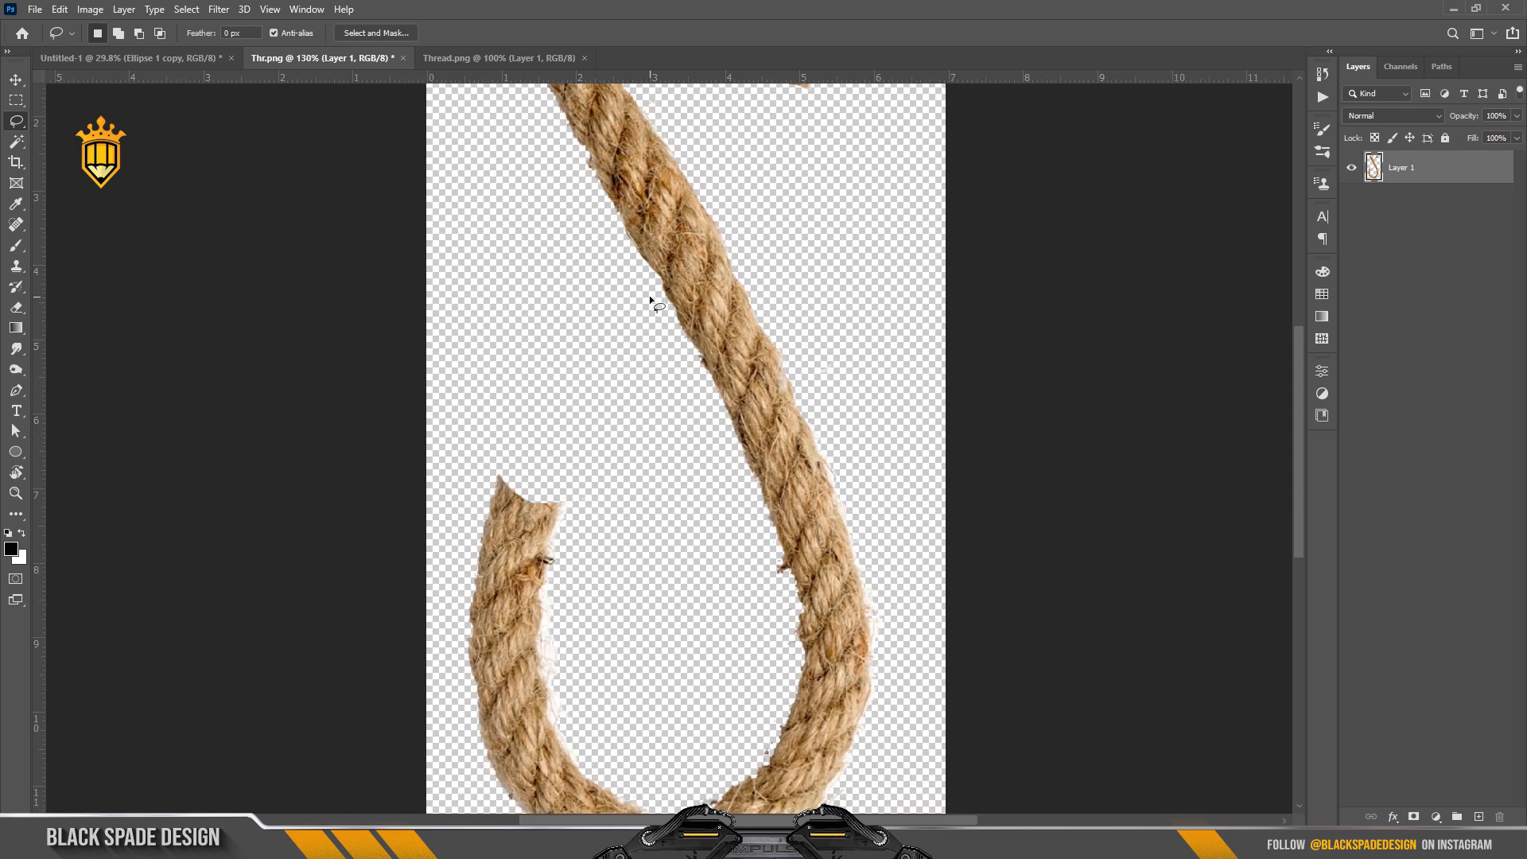
Delete the remaining left curve, upper-right stub and bottom of the loop, keeping one strand with a bent end
scroll(648, 294, down, 2)
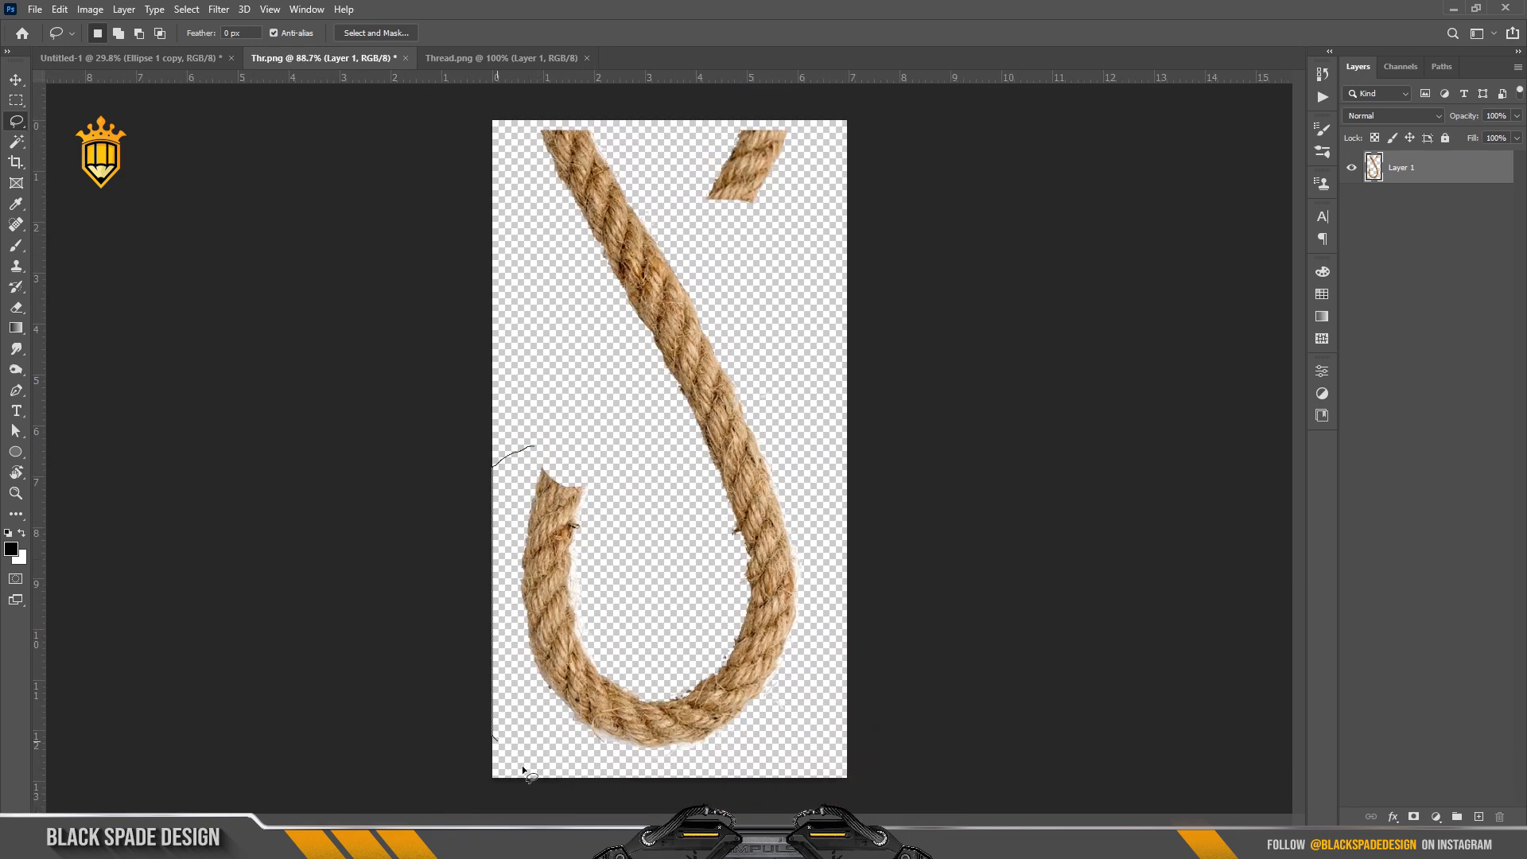
key(Delete)
mouse_move(865, 273)
mouse_down()
mouse_move(715, 239)
mouse_move(893, 211)
mouse_move(863, 271)
mouse_up()
key(Delete)
drag(660, 680, 701, 697)
drag(605, 722, 660, 679)
key(Delete)
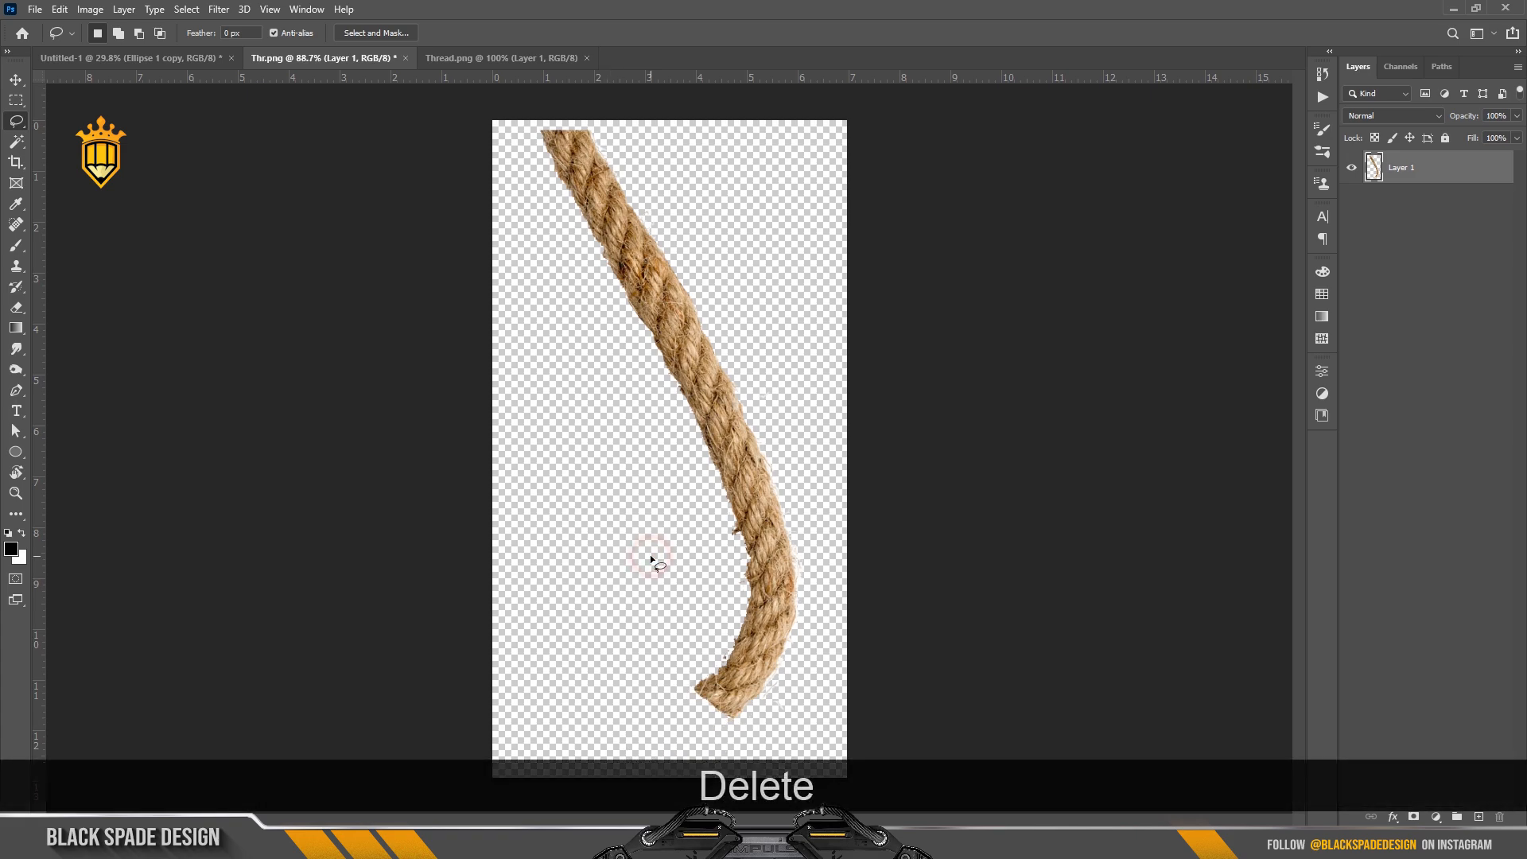
Copy the trimmed rope and paste it into the Untitled-1 poster
key(ctrl+c)
click(203, 59)
key(v)
key(ctrl+v)
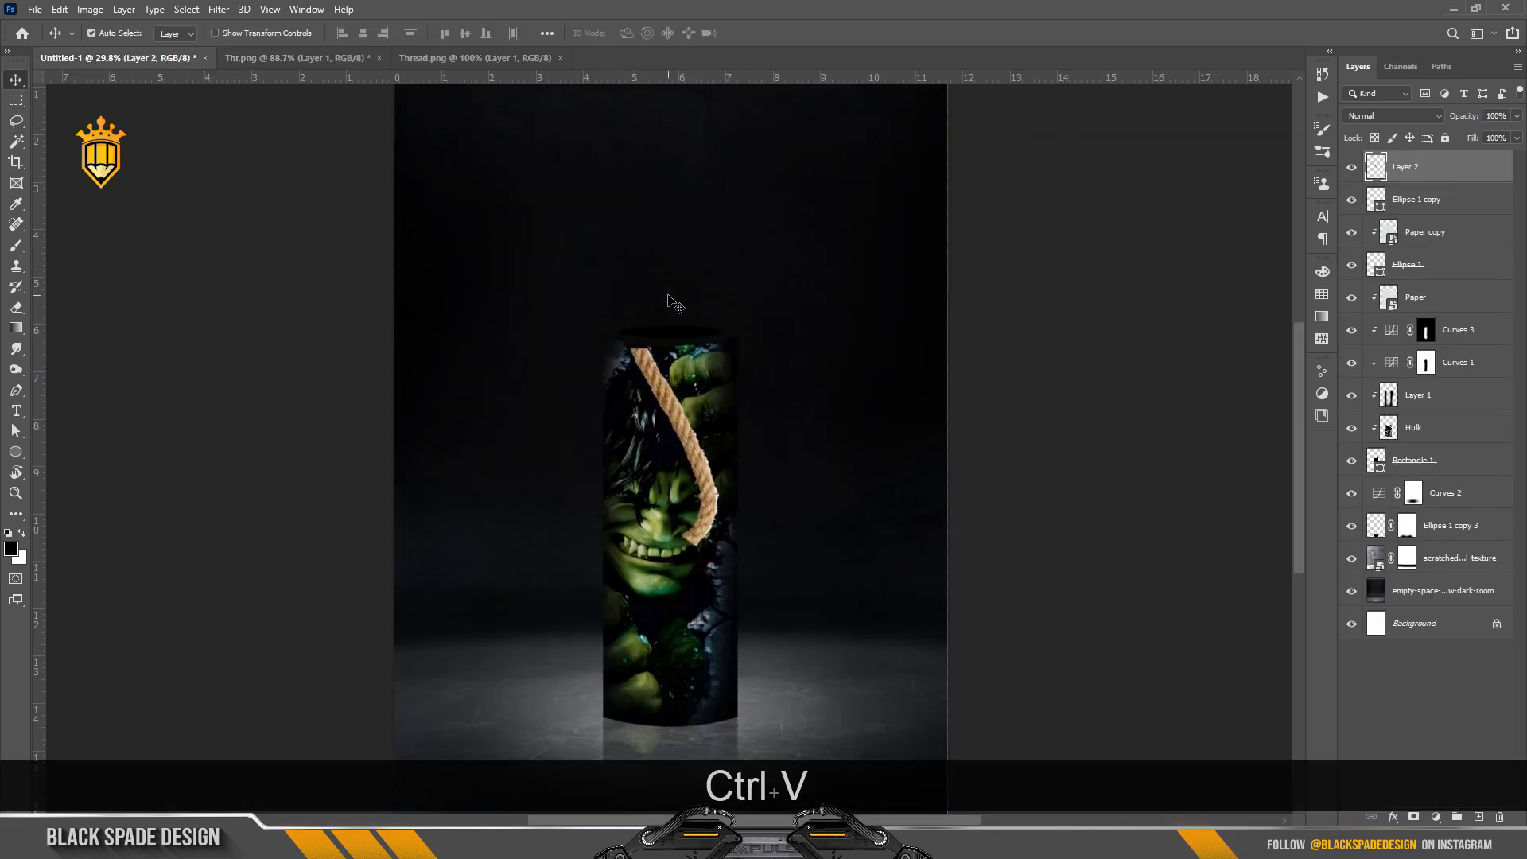
Rotate the rope to about -150.75°, scale it to 62.92% and place it upright as a fuse in the cylinder's opening
key(ctrl+t)
drag(583, 377, 726, 566)
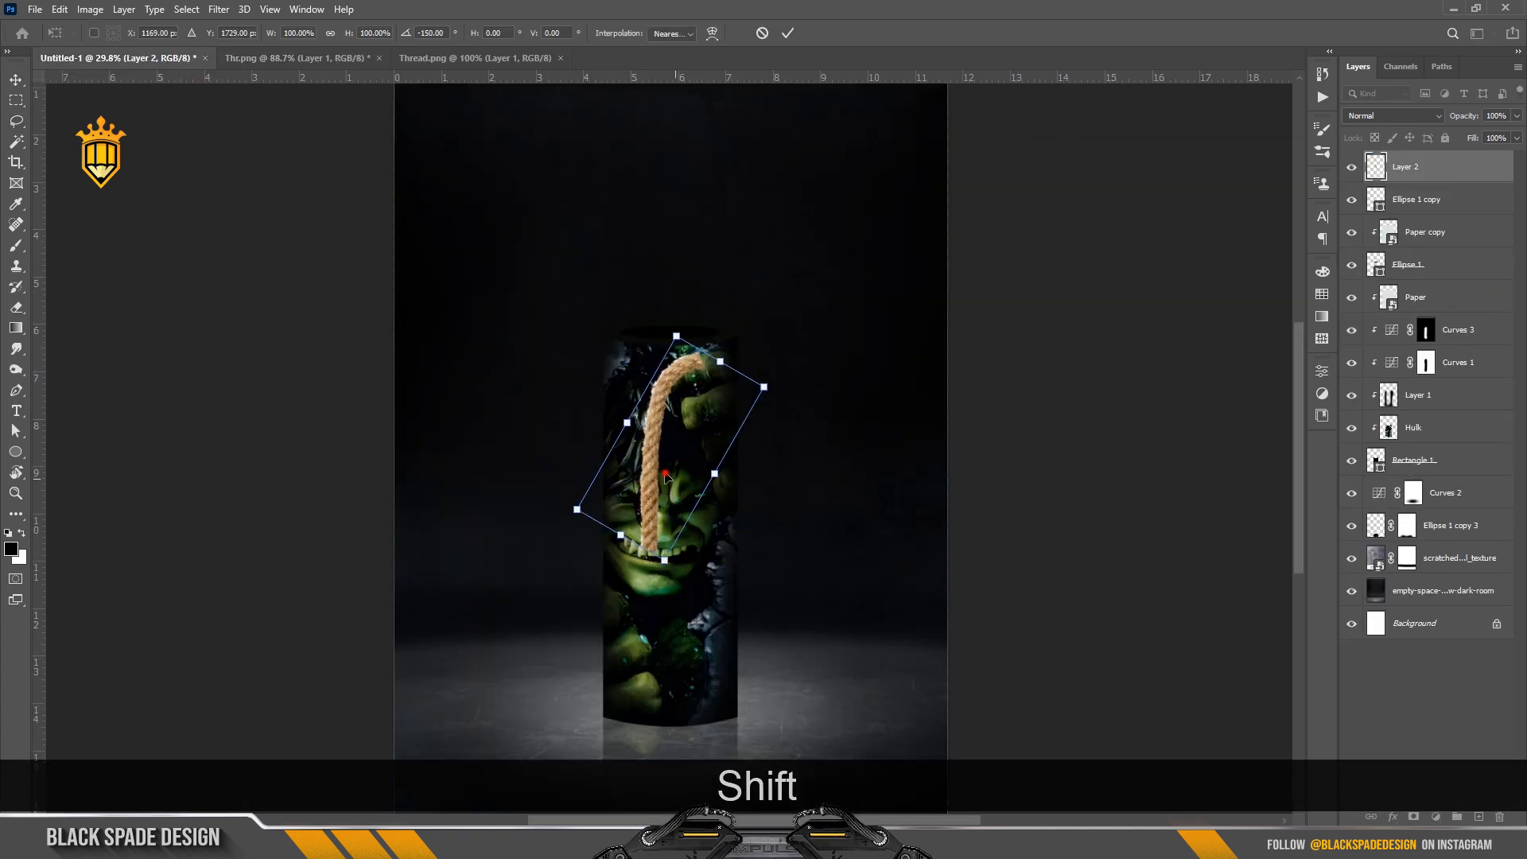
scroll(667, 476, up, 1)
drag(667, 476, 737, 516)
scroll(689, 317, up, 7)
drag(923, 520, 927, 491)
drag(943, 272, 874, 328)
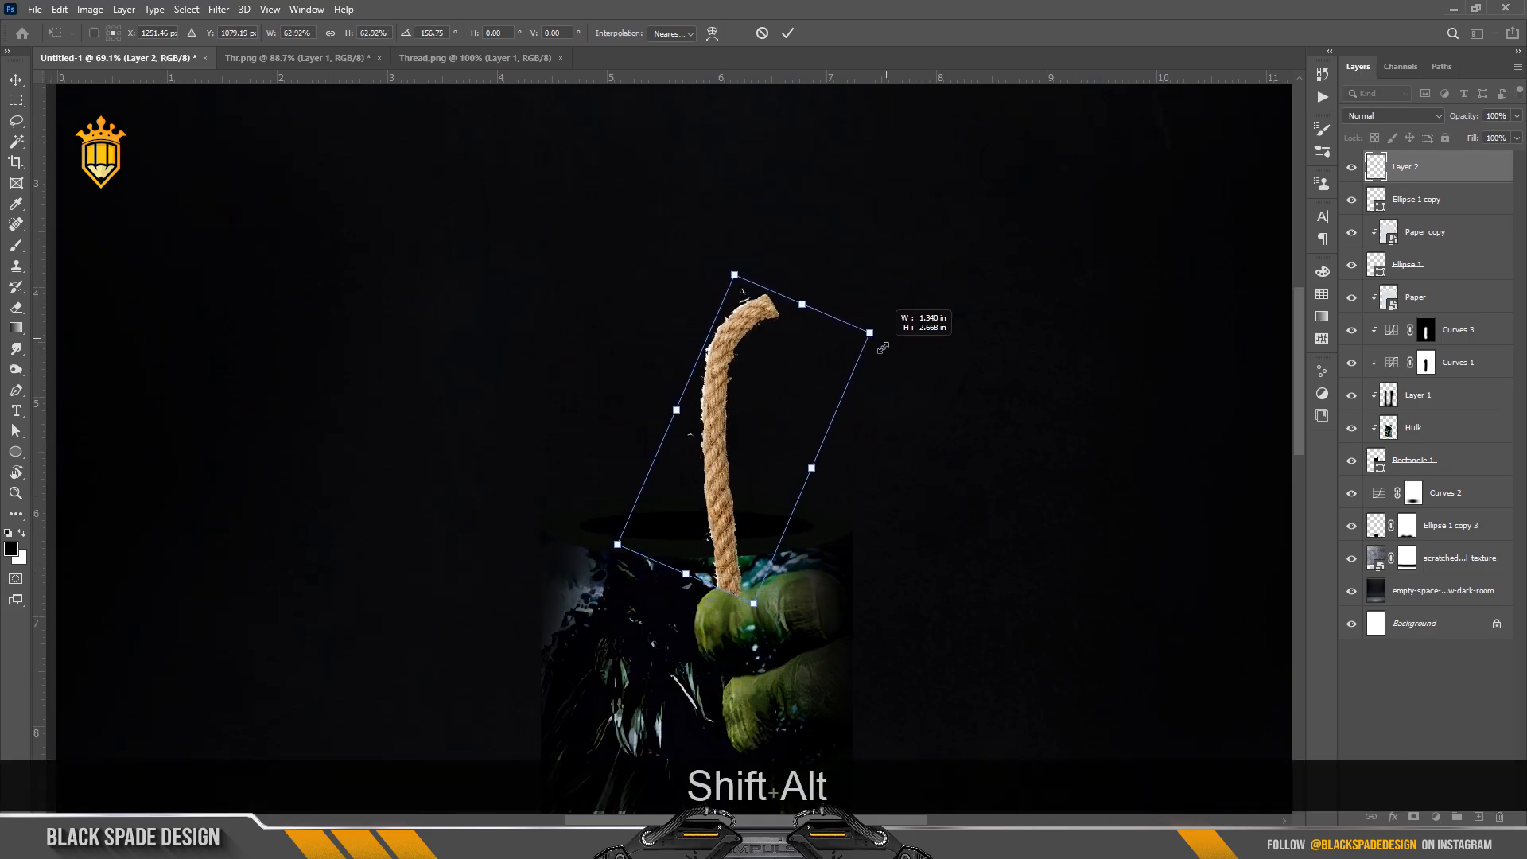
scroll(880, 360, down, 2)
drag(904, 395, 903, 450)
drag(791, 388, 788, 401)
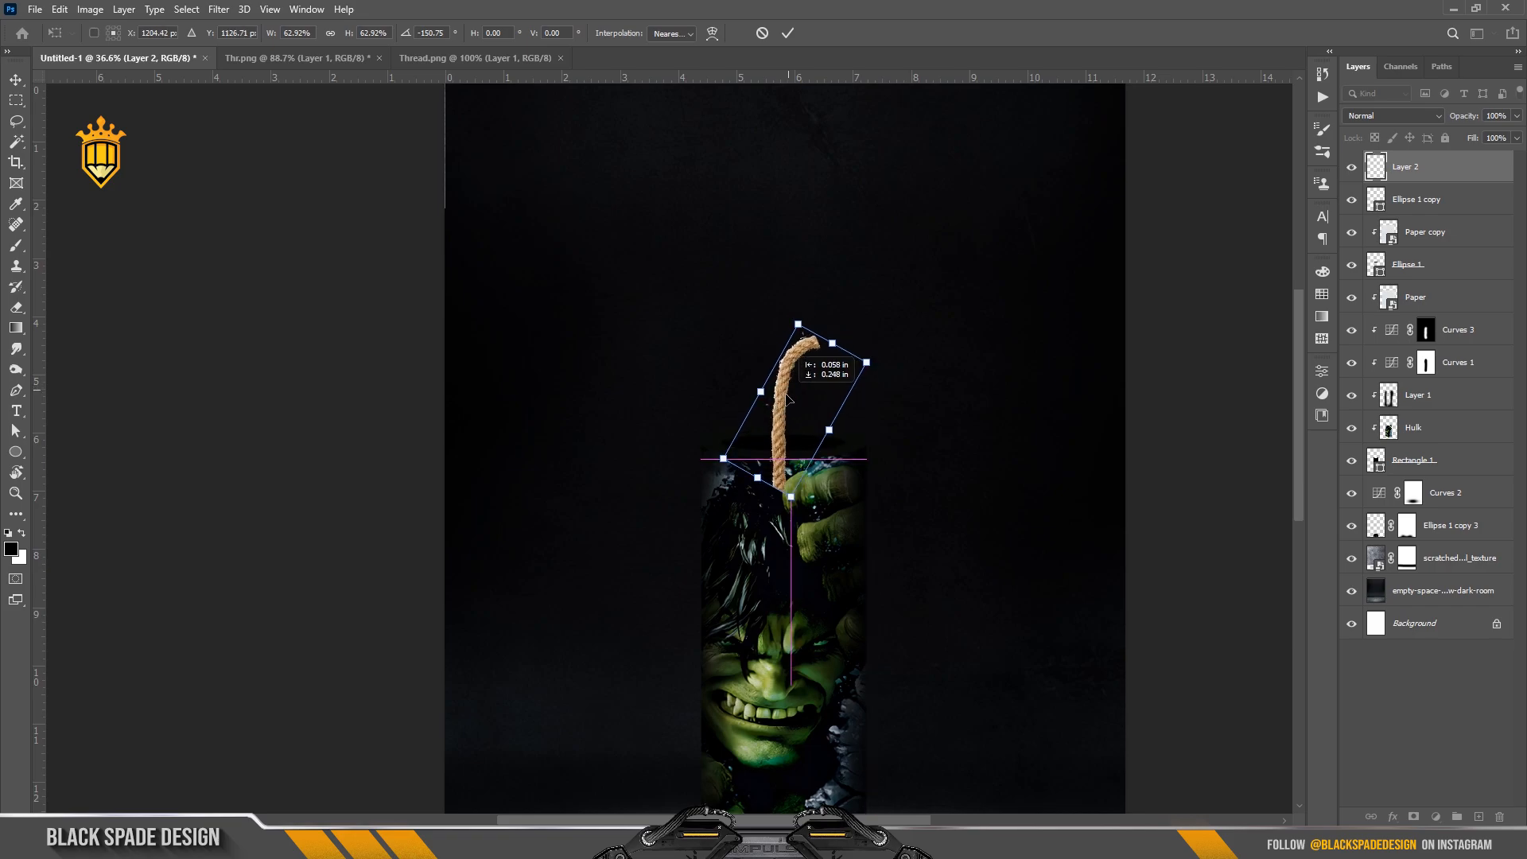
key(Return)
scroll(757, 382, up, 3)
scroll(783, 404, up, 3)
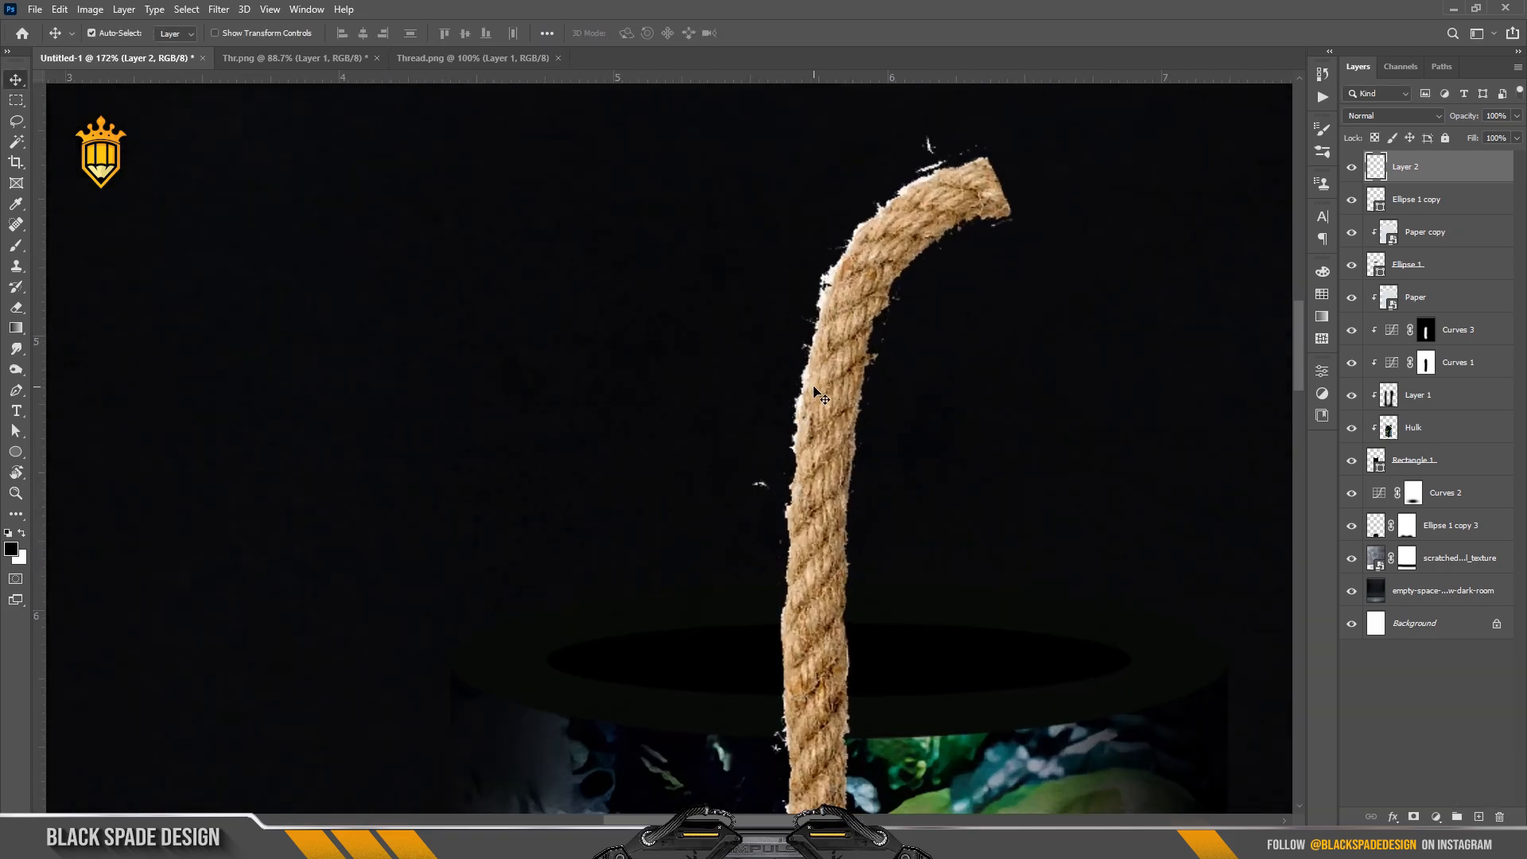
Erase the white fringe along the outer edge of the rope's bent upper end using a 15 px Hard Round eraser
key(e)
key(bracketleft)
key(bracketleft)
key(bracketleft)
key(bracketleft)
key(bracketleft)
click(114, 36)
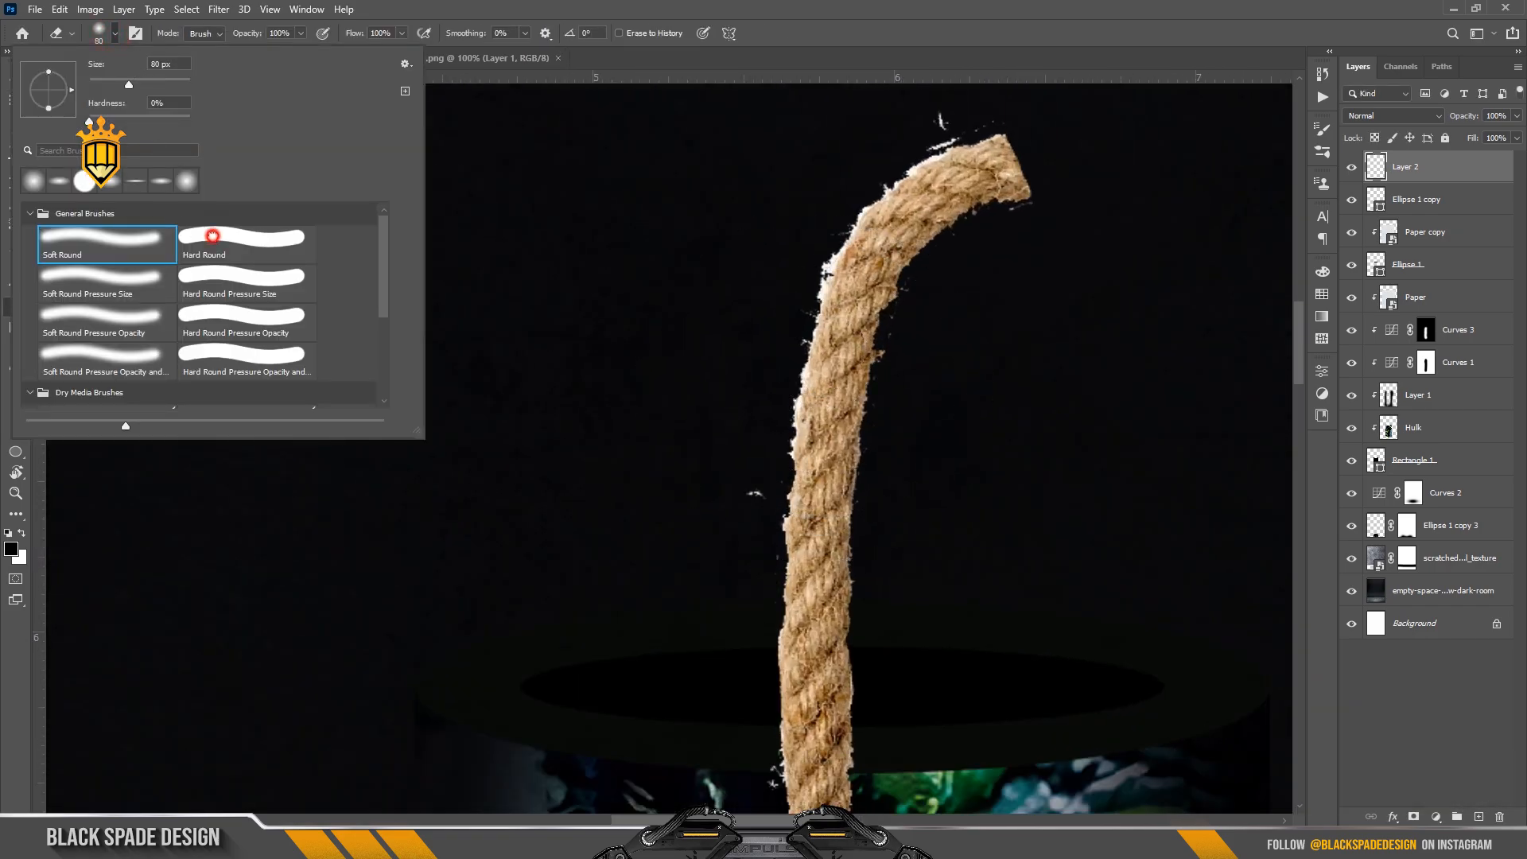
click(211, 235)
click(627, 197)
key(bracketleft)
key(bracketleft)
key(bracketleft)
key(bracketleft)
key(bracketleft)
key(bracketleft)
key(bracketleft)
key(bracketleft)
key(bracketleft)
key(bracketleft)
scroll(951, 118, up, 1)
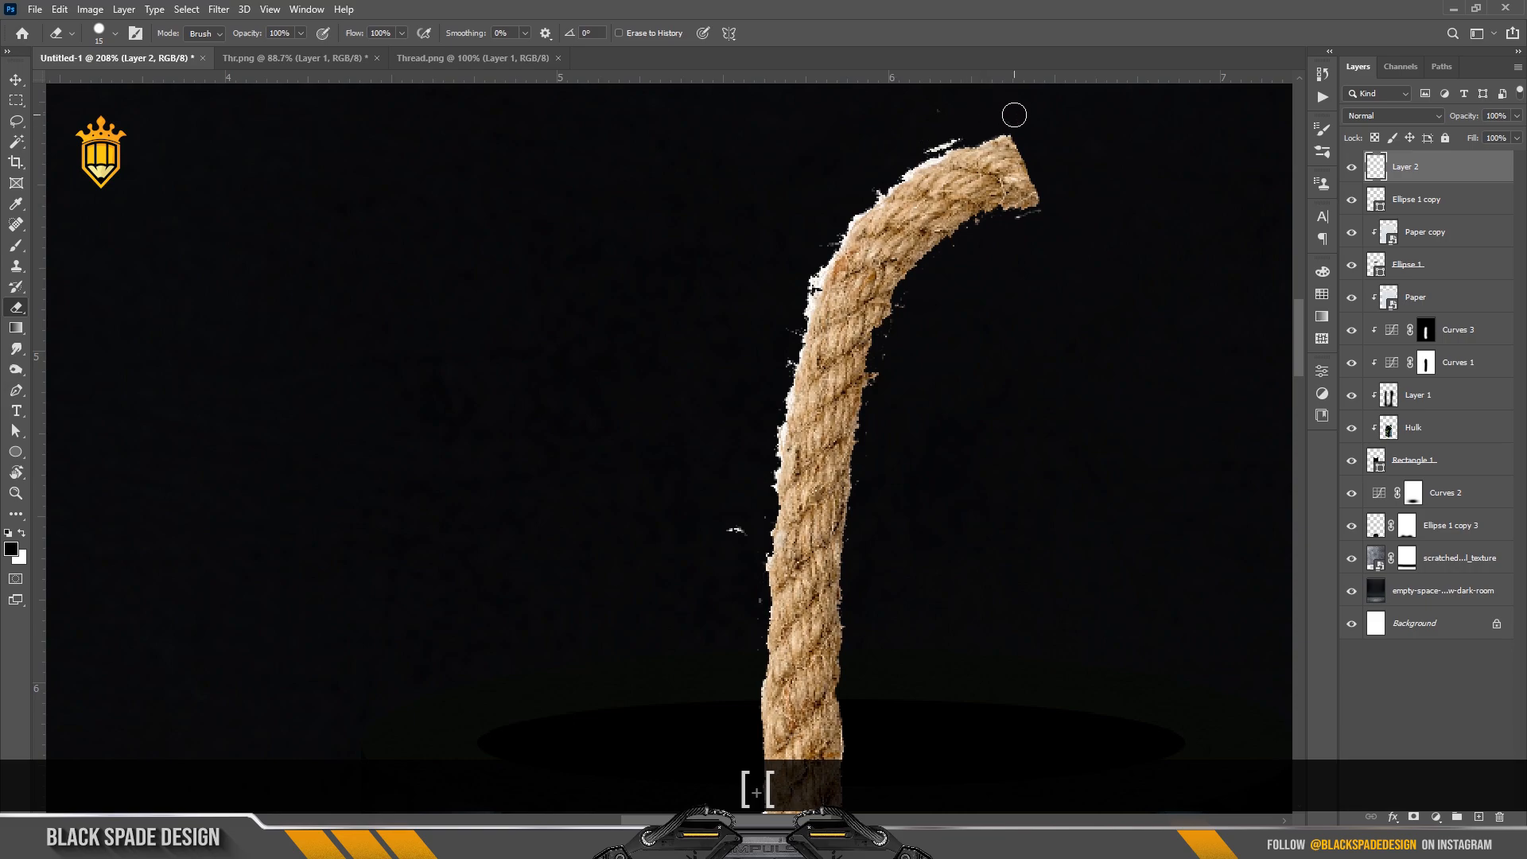
mouse_move(971, 129)
mouse_down()
mouse_move(914, 143)
mouse_move(863, 202)
mouse_up()
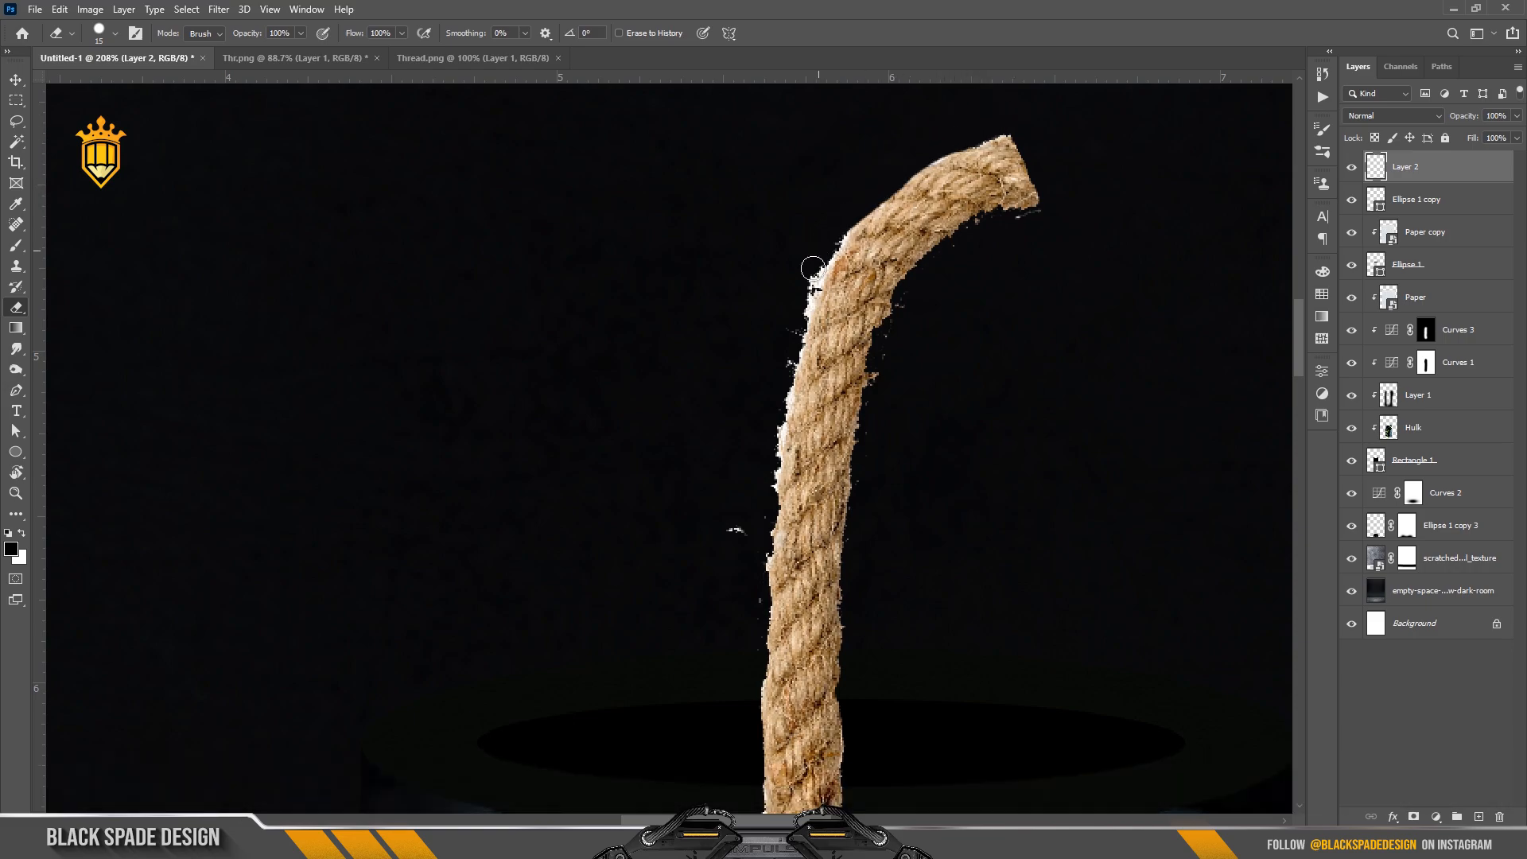
Erase the remaining white fringe and stray specks along both sides of the rope and beneath its bend
key(bracketleft)
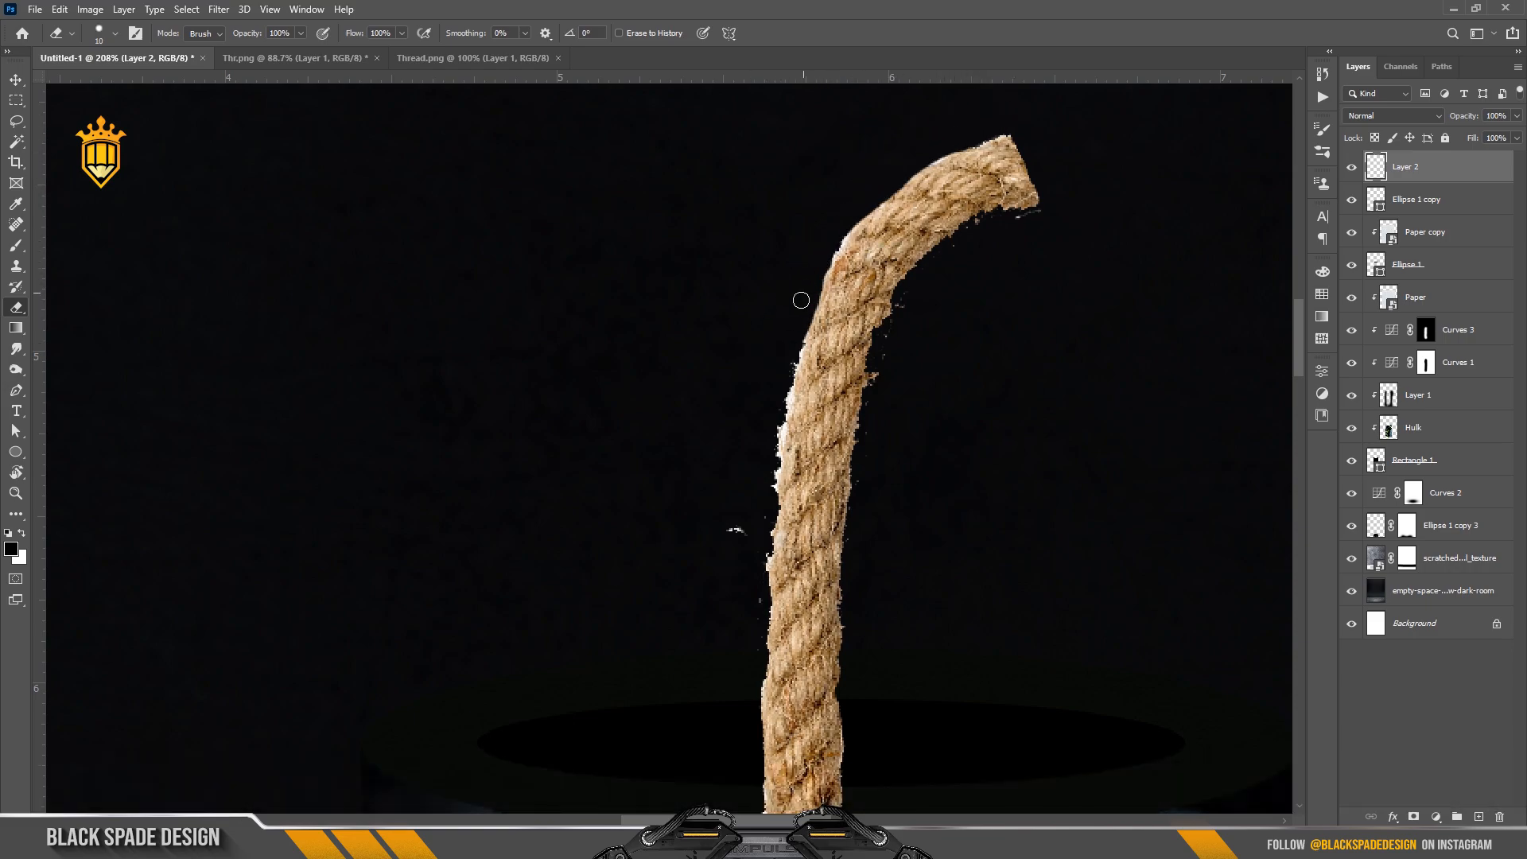
key(bracketright)
drag(791, 342, 772, 451)
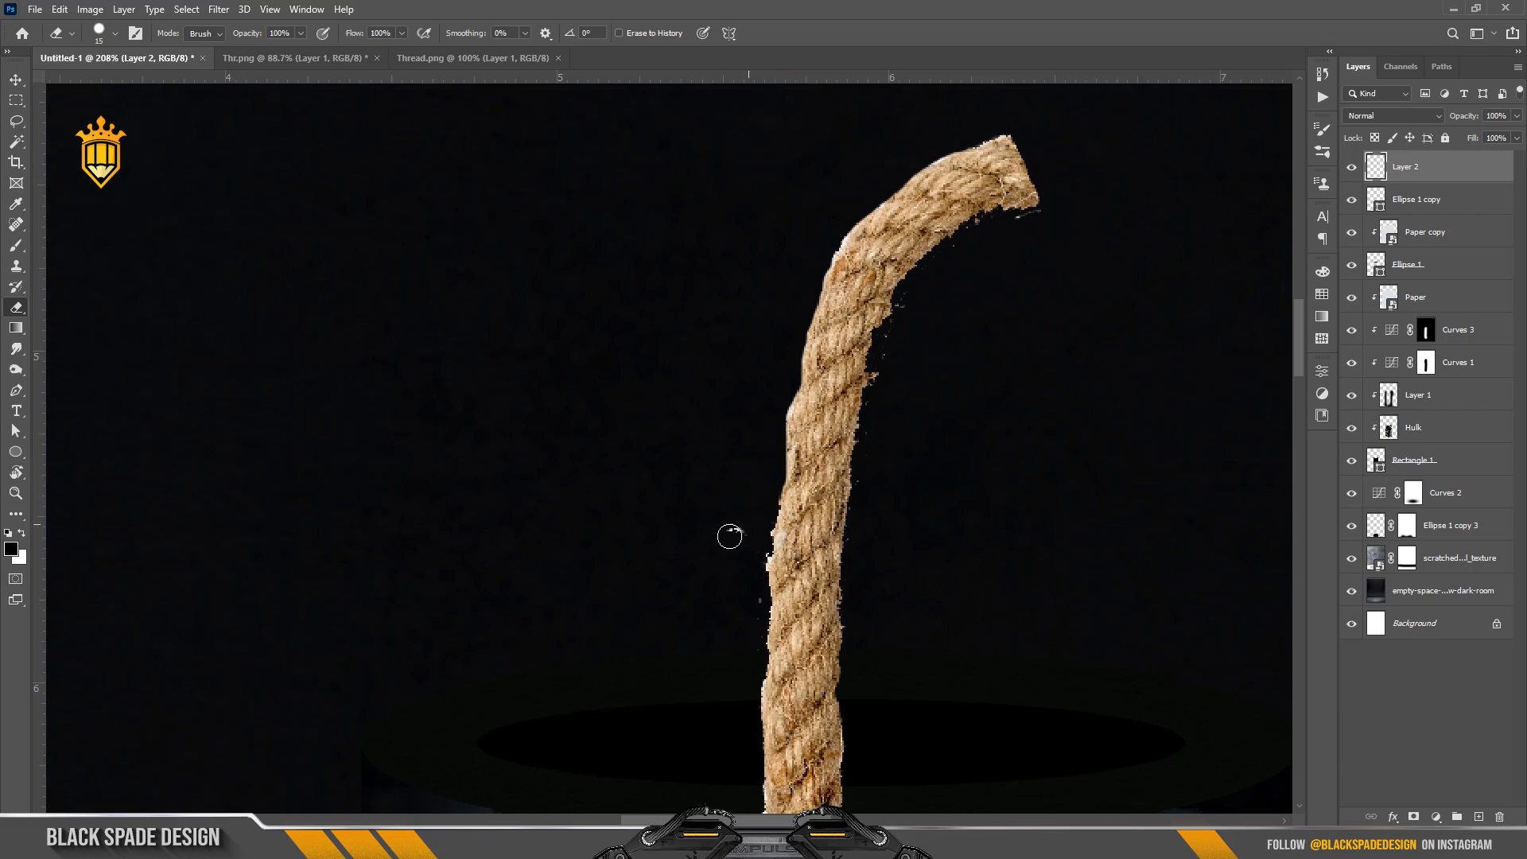
key(ctrl+z)
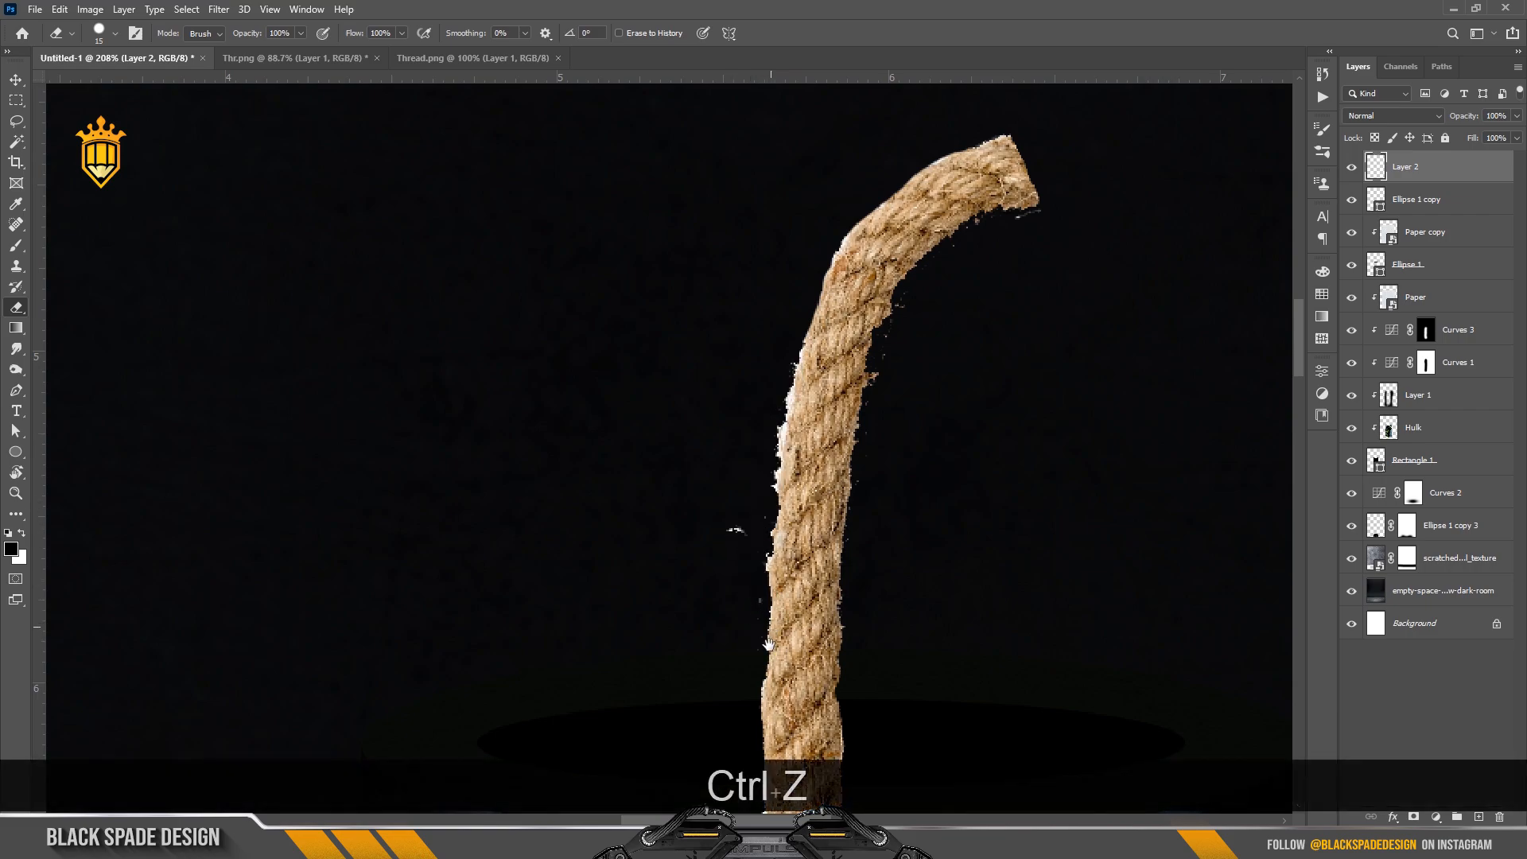
mouse_move(785, 345)
mouse_down()
mouse_move(783, 235)
mouse_move(751, 401)
mouse_up()
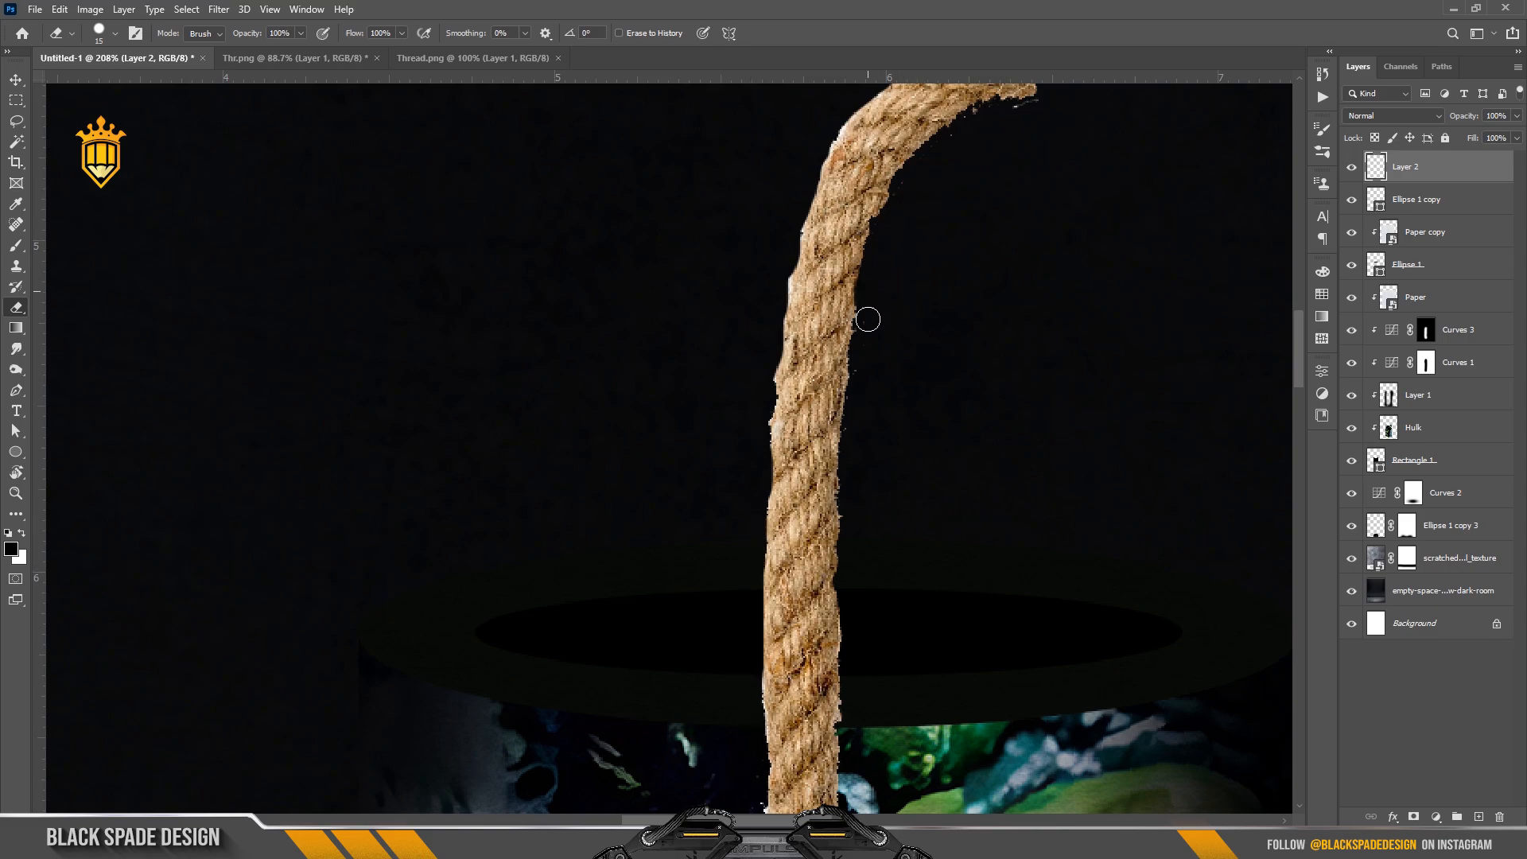
drag(954, 433, 856, 528)
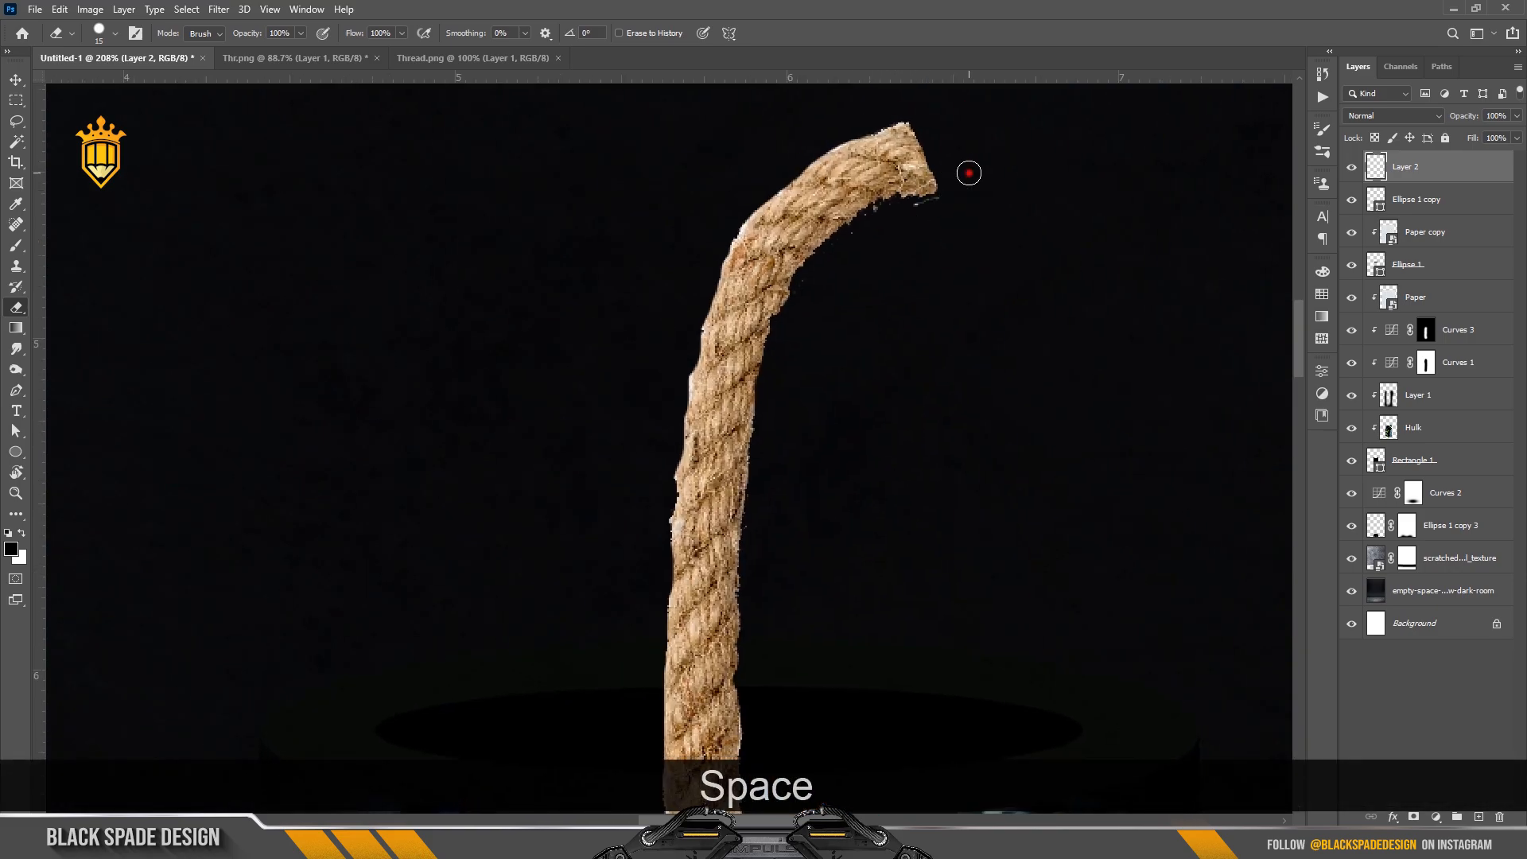
scroll(842, 454, down, 5)
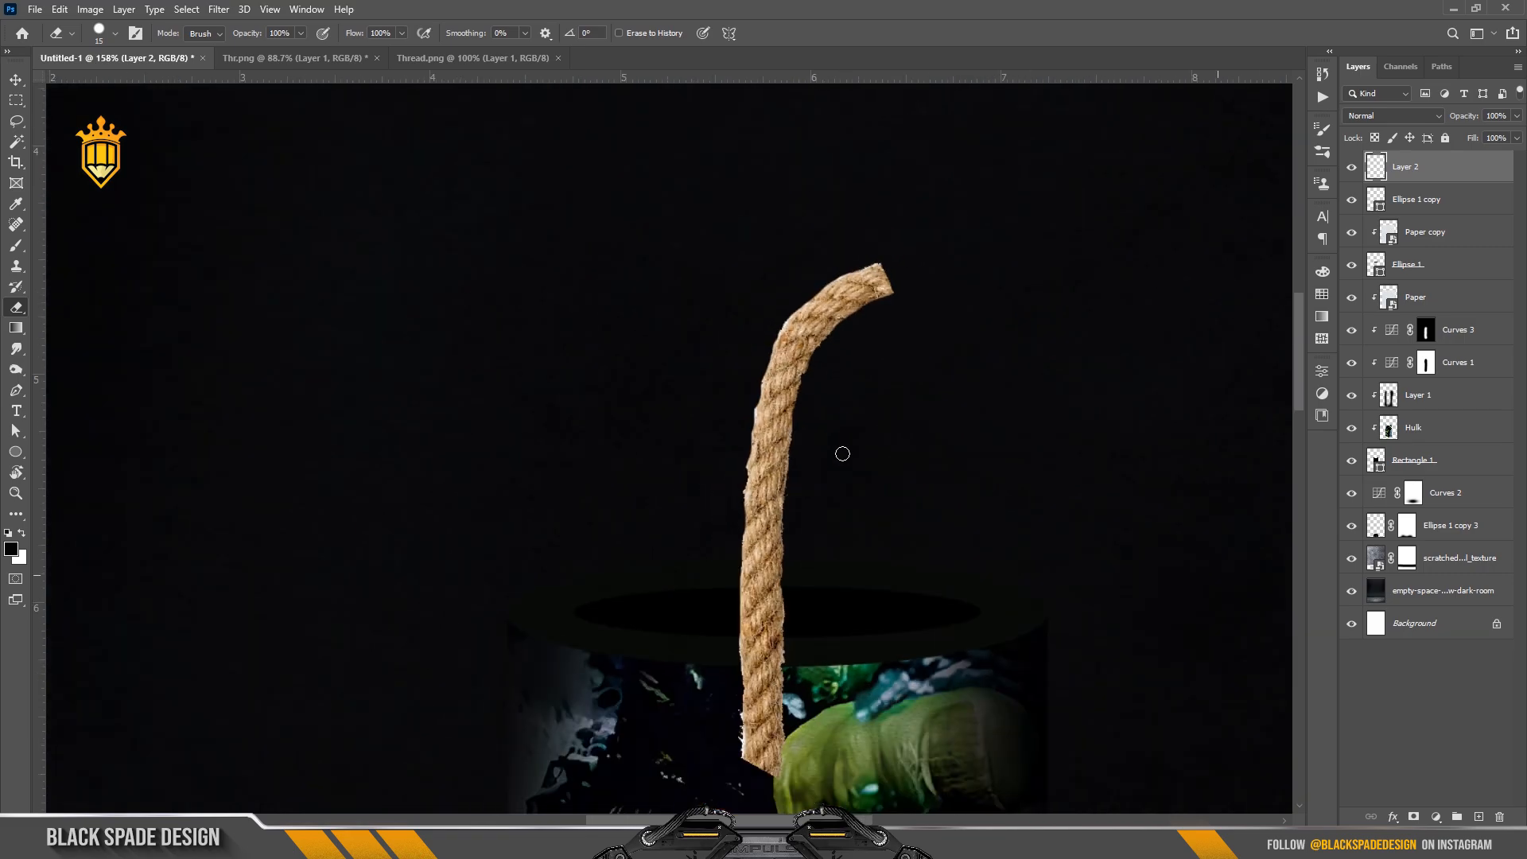
Mask the rope layer from the inverted selection of Ellipse 1 copy, and invert the mask to show only the rope inside the opening
scroll(801, 534, up, 4)
drag(805, 584, 815, 532)
key(v)
ctrl+click(862, 555)
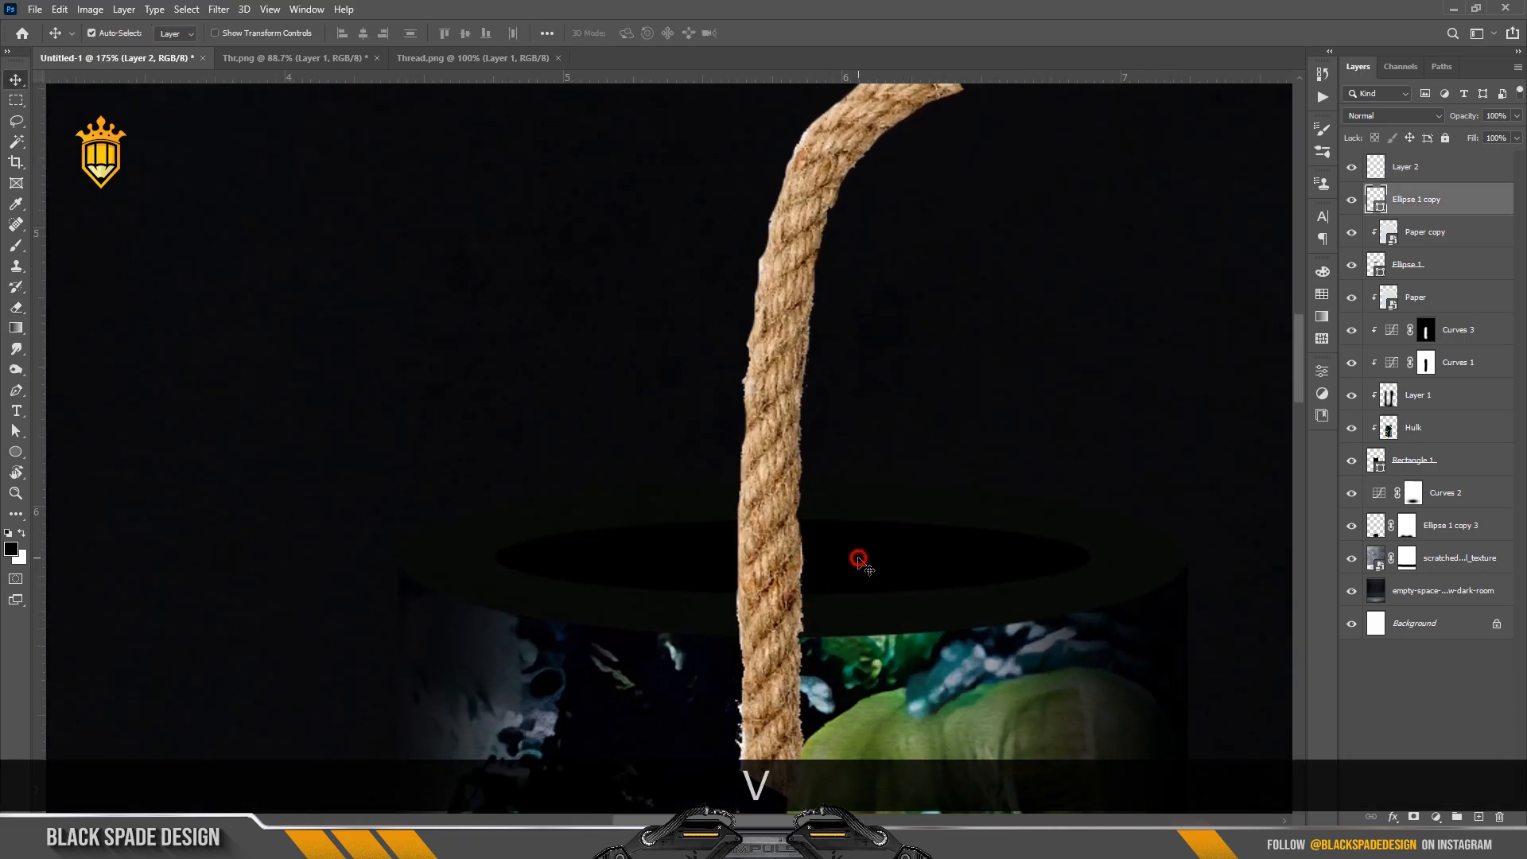
ctrl+click(1380, 209)
click(1388, 170)
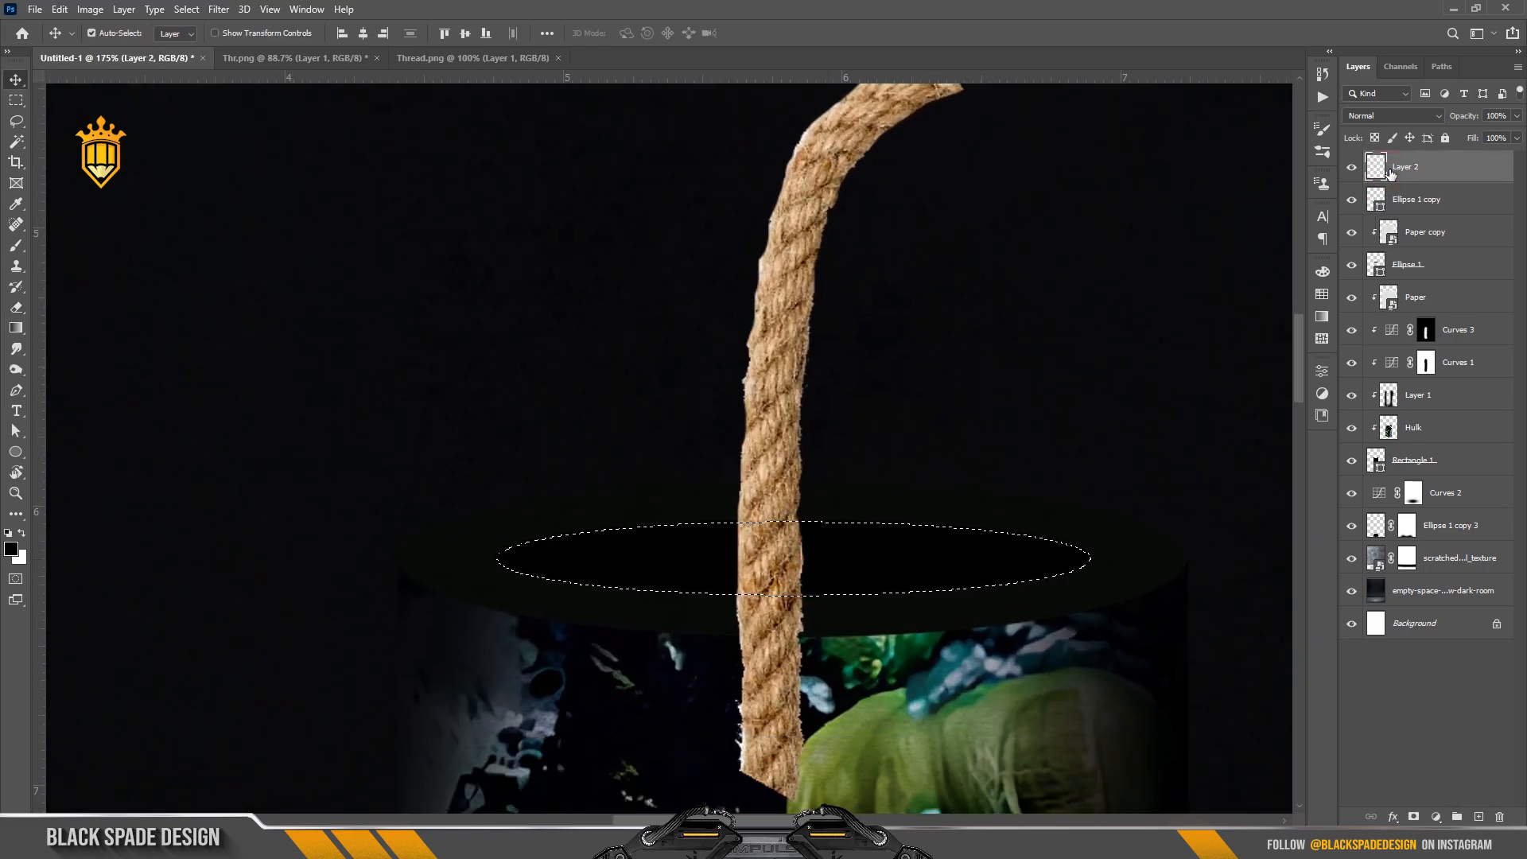
scroll(704, 429, down, 2)
key(ctrl+shift+i)
scroll(705, 429, down, 2)
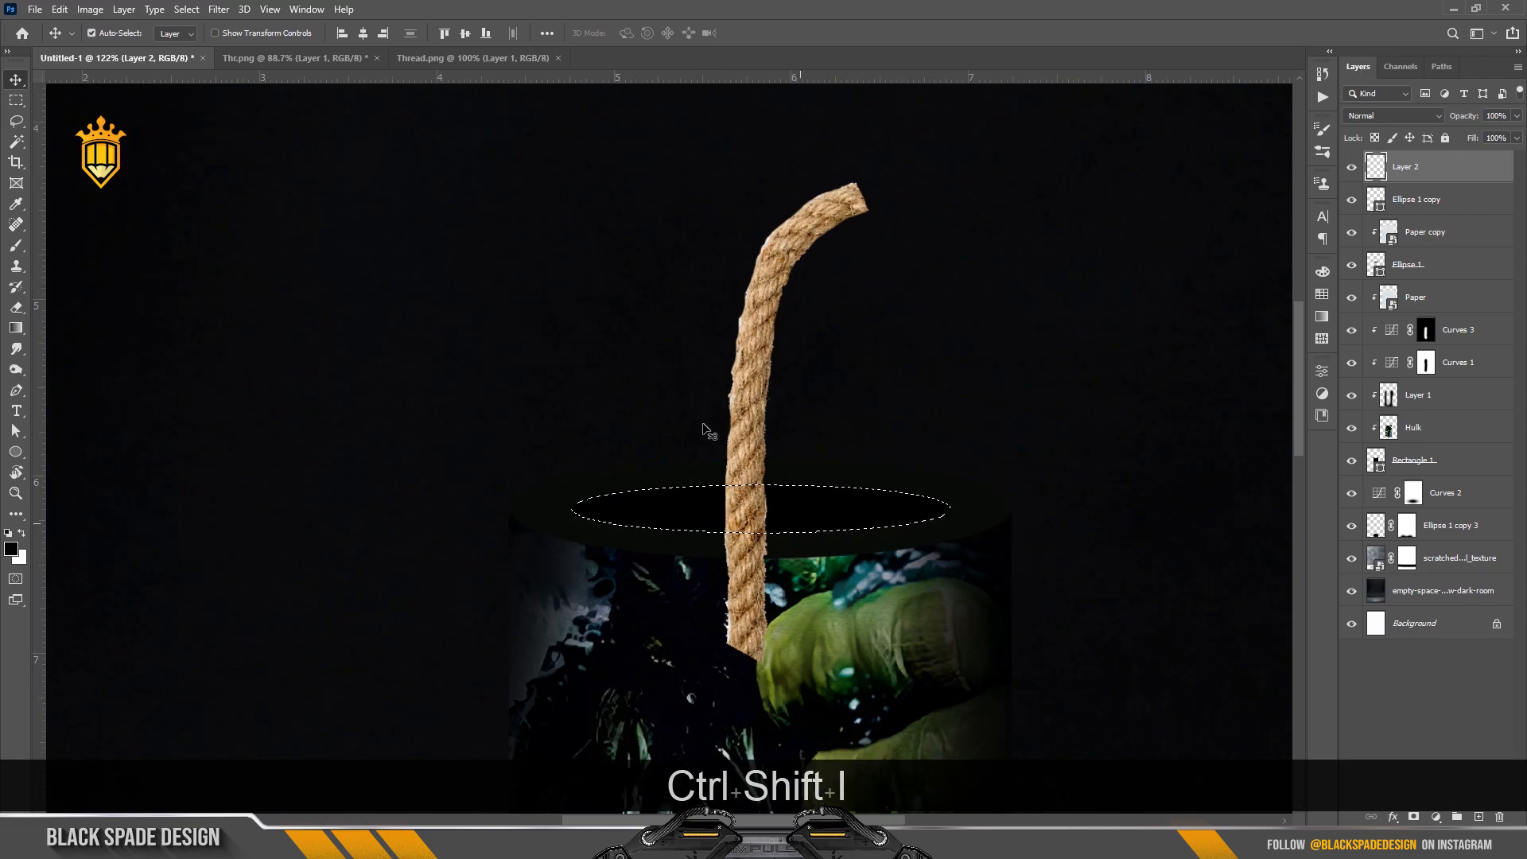
click(1413, 817)
scroll(739, 493, up, 2)
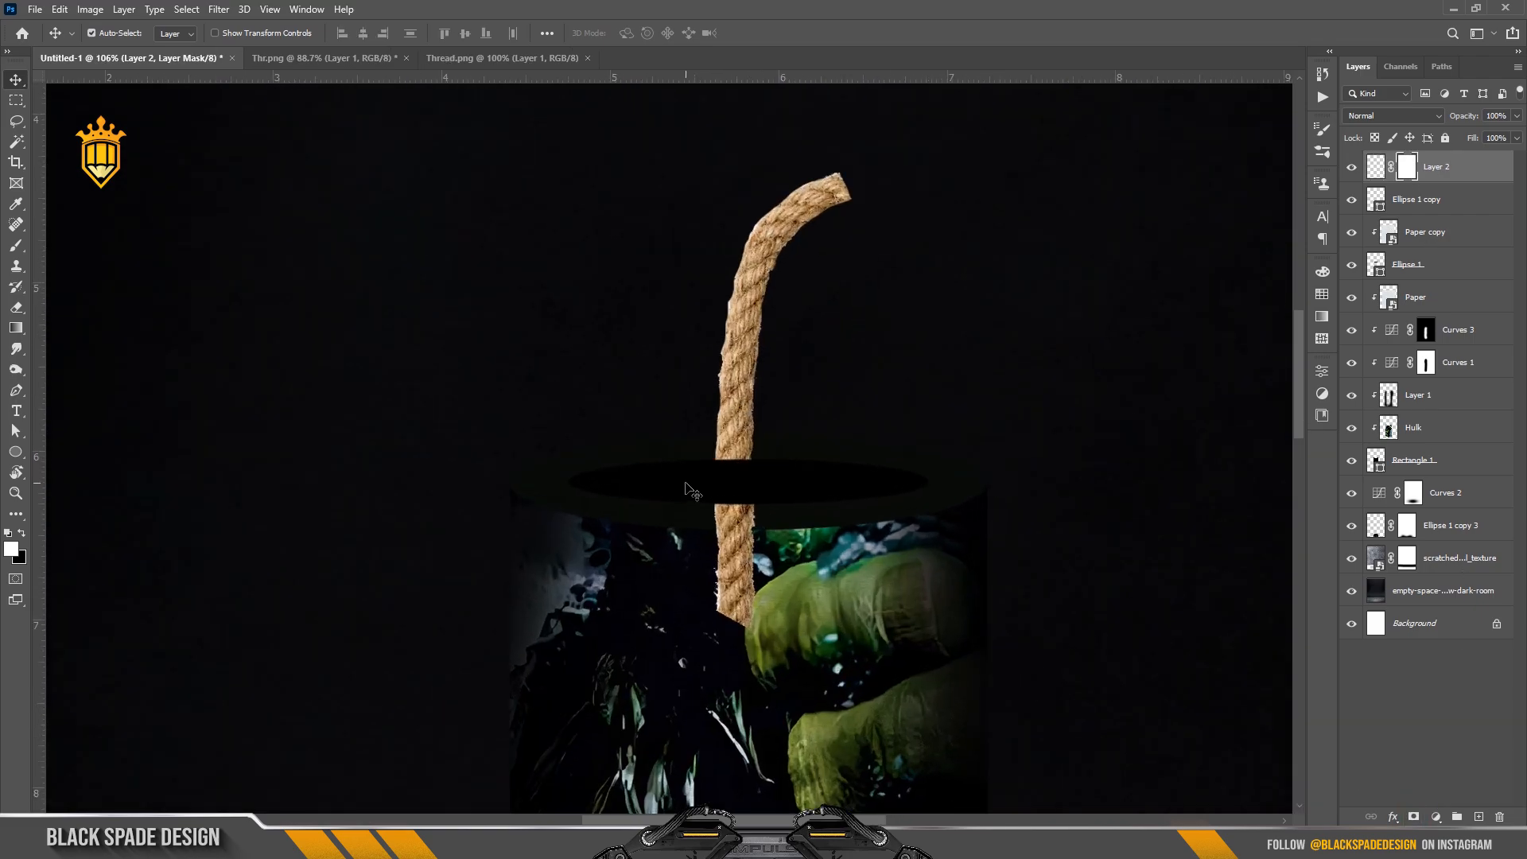
key(ctrl+i)
Paint white on the rope's mask with a soft 90 px brush to reveal the strand above the cylinder's opening
key(b)
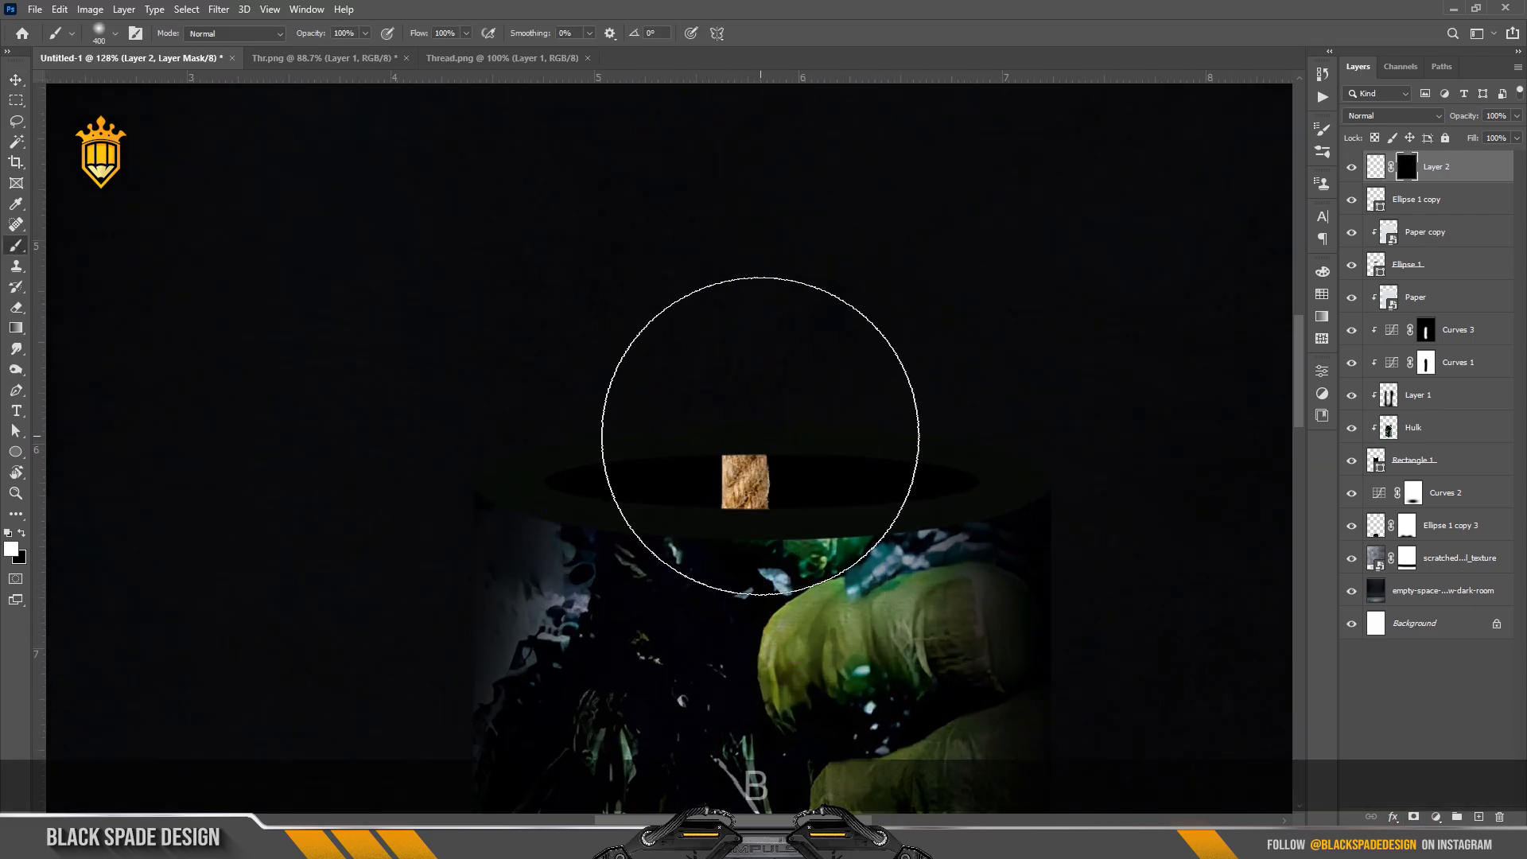
key(bracketleft)
key(bracketleft)
key(bracketleft)
key(bracketleft)
key(bracketleft)
key(bracketleft)
key(bracketleft)
key(bracketleft)
mouse_move(731, 434)
mouse_down()
mouse_move(812, 247)
mouse_move(923, 152)
mouse_up()
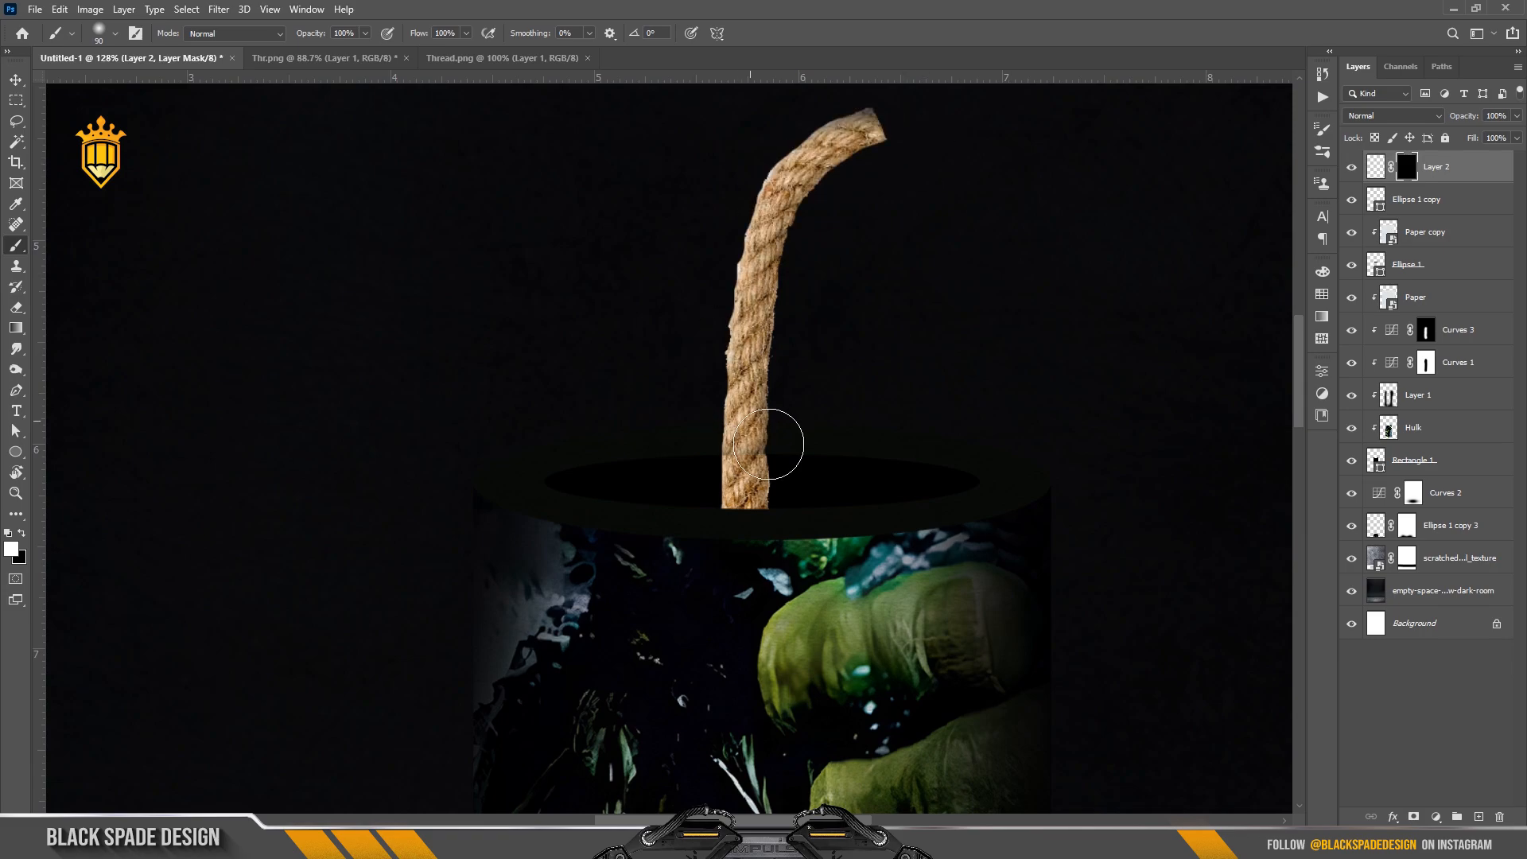
scroll(797, 227, down, 2)
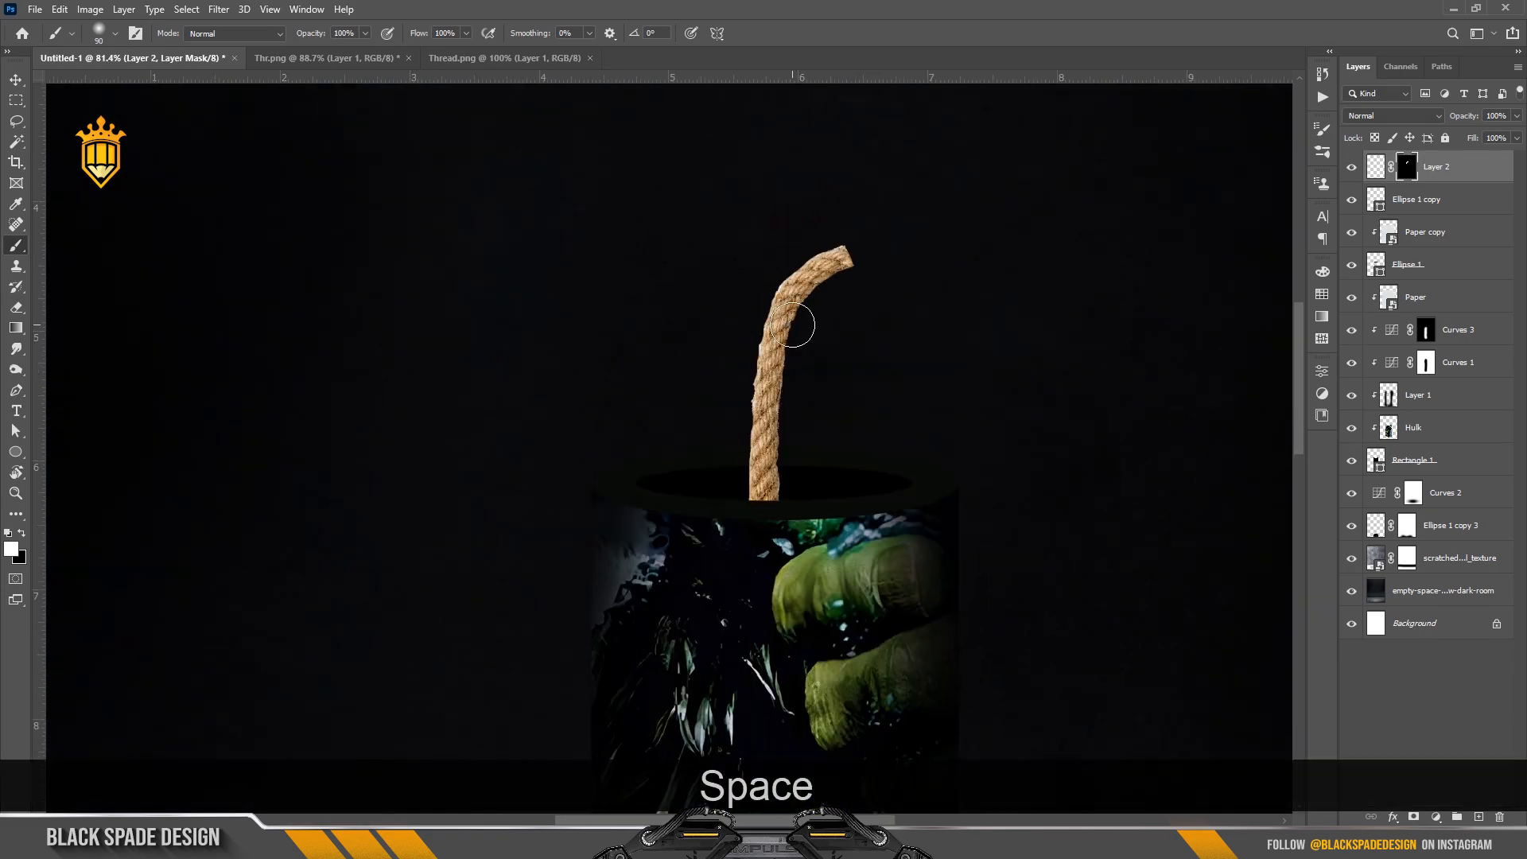
Lasso the frayed end below the rightmost knot in Thread.png, duplicate it to a new layer and copy it
key(v)
click(357, 58)
click(493, 58)
scroll(784, 636, up, 2)
mouse_move(783, 636)
mouse_down()
mouse_move(776, 462)
mouse_move(741, 500)
mouse_move(784, 480)
mouse_up()
key(l)
scroll(752, 508, up, 2)
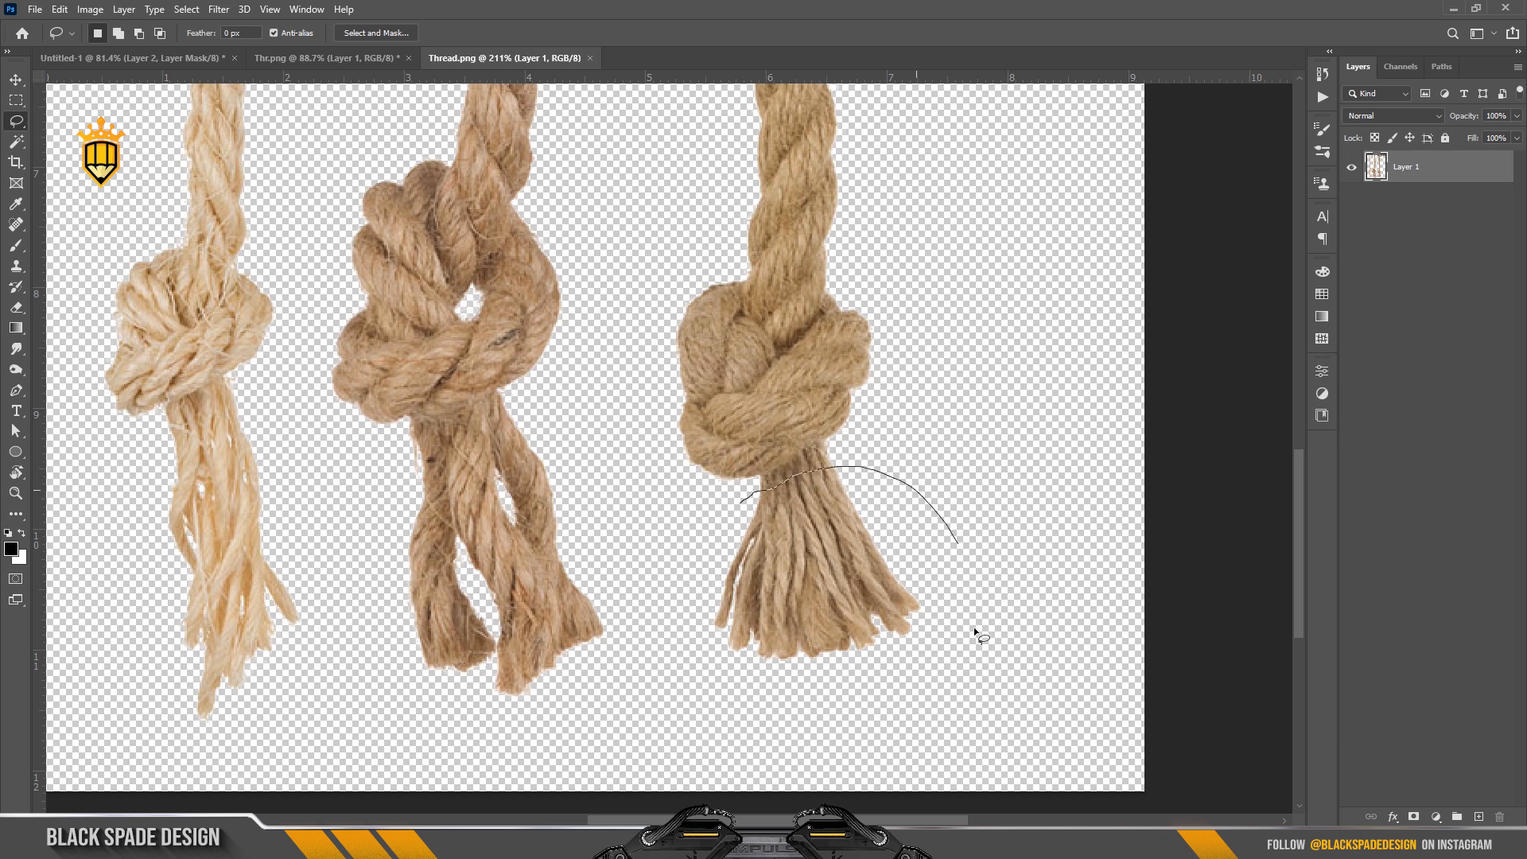
right_click(778, 558)
click(840, 355)
key(ctrl+c)
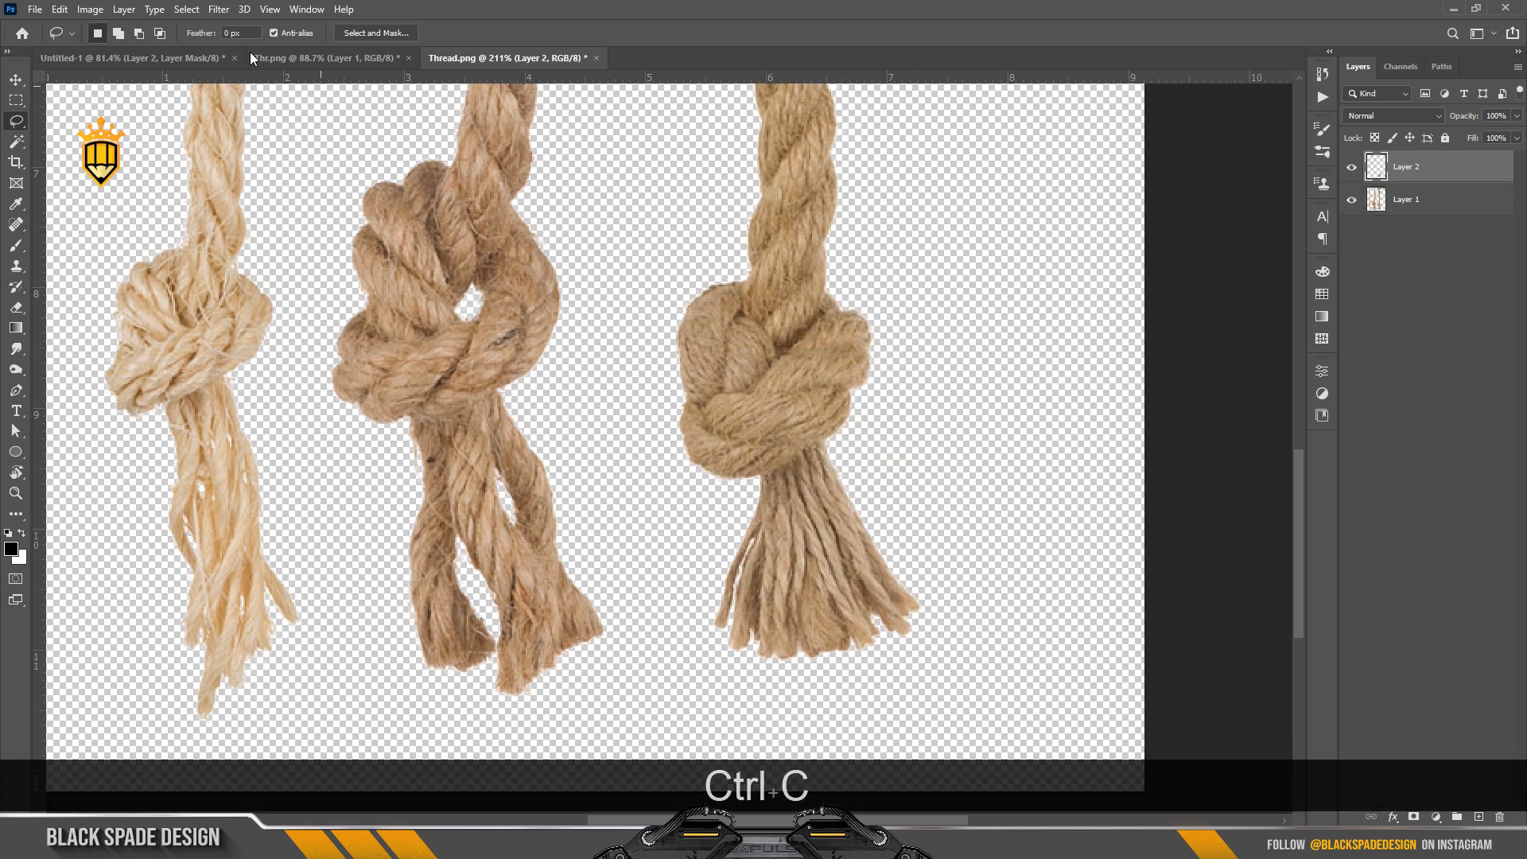
Paste the frayed end into the Untitled-1 poster, scale it to 93.60%, rotate it to -112.35° and fit it onto the rope's bent tip
key(ctrl+Tab)
scroll(835, 247, up, 3)
key(ctrl+v)
key(ctrl+t)
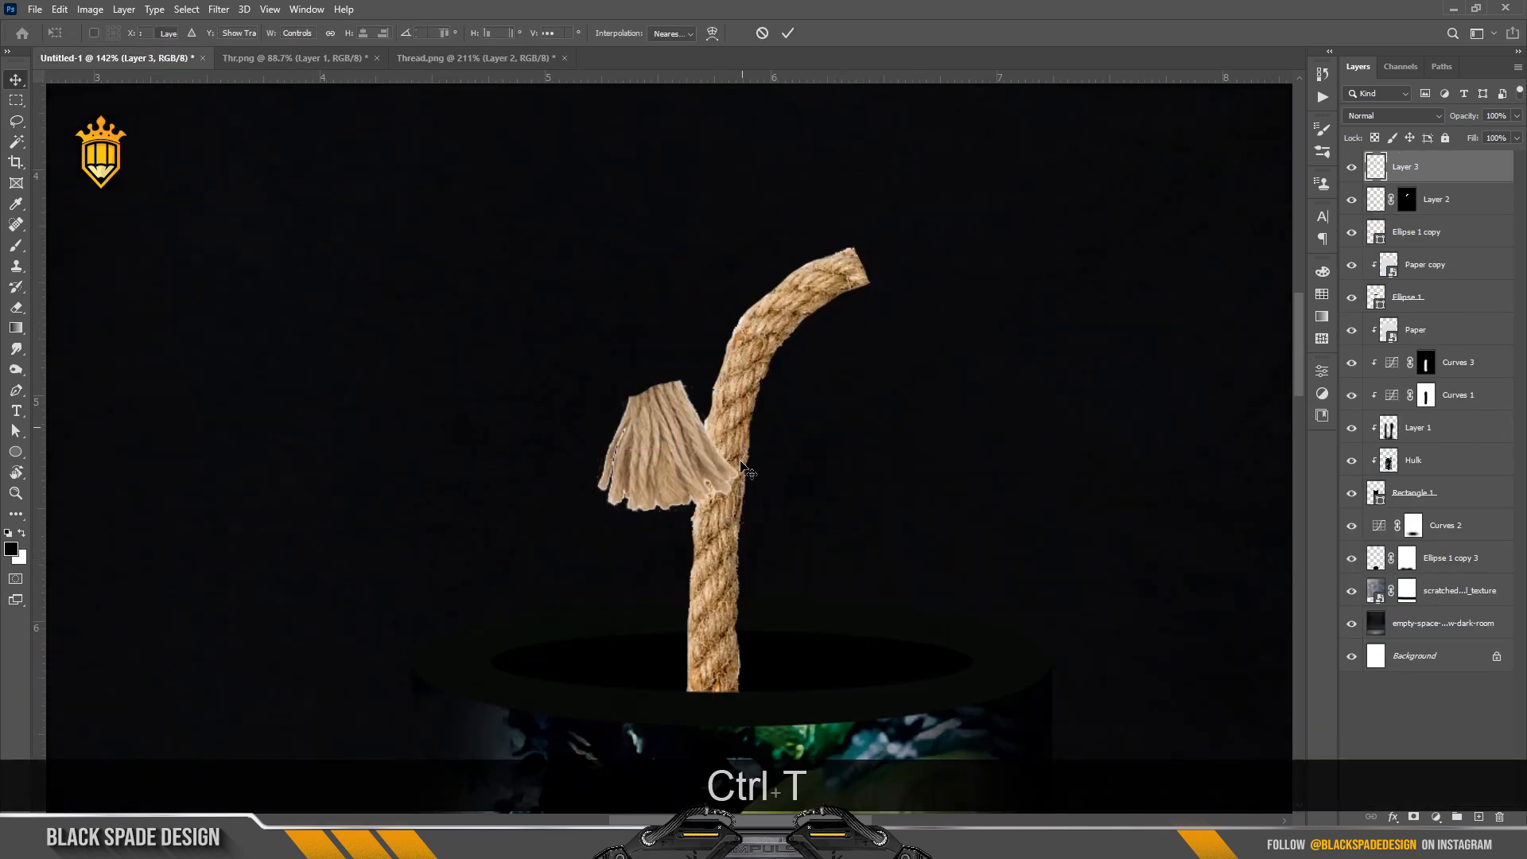
drag(859, 450, 585, 230)
drag(678, 421, 858, 248)
scroll(856, 239, up, 3)
drag(849, 316, 815, 483)
scroll(815, 516, up, 2)
drag(1032, 479, 1024, 509)
drag(866, 282, 862, 292)
scroll(772, 482, up, 2)
drag(772, 482, 770, 485)
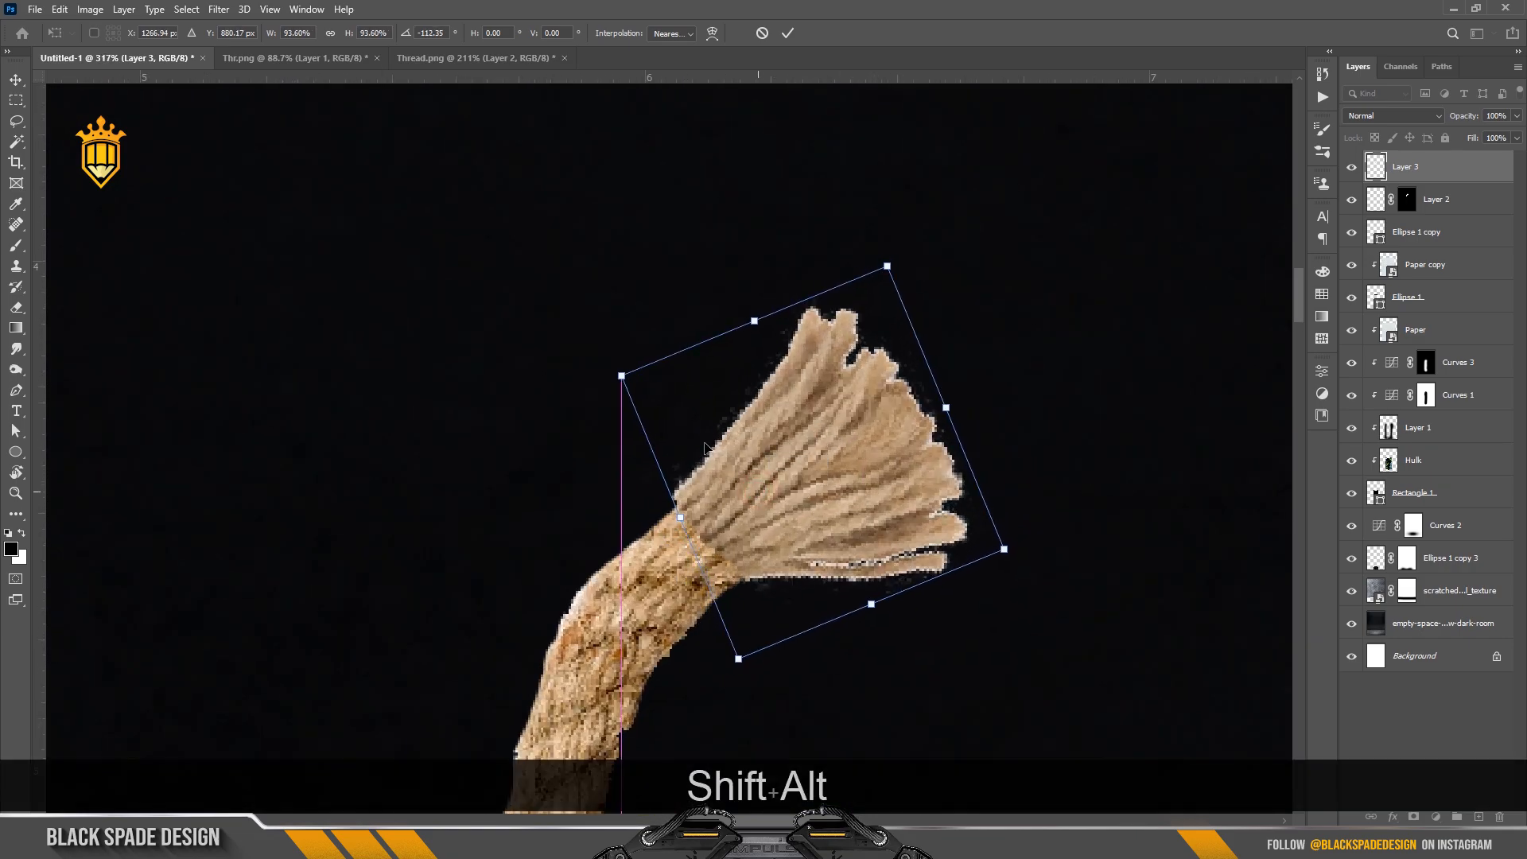
Skew the frayed end by its lower corners so its narrow base lines up with the rope's tip, and apply the transform
drag(621, 376, 621, 392)
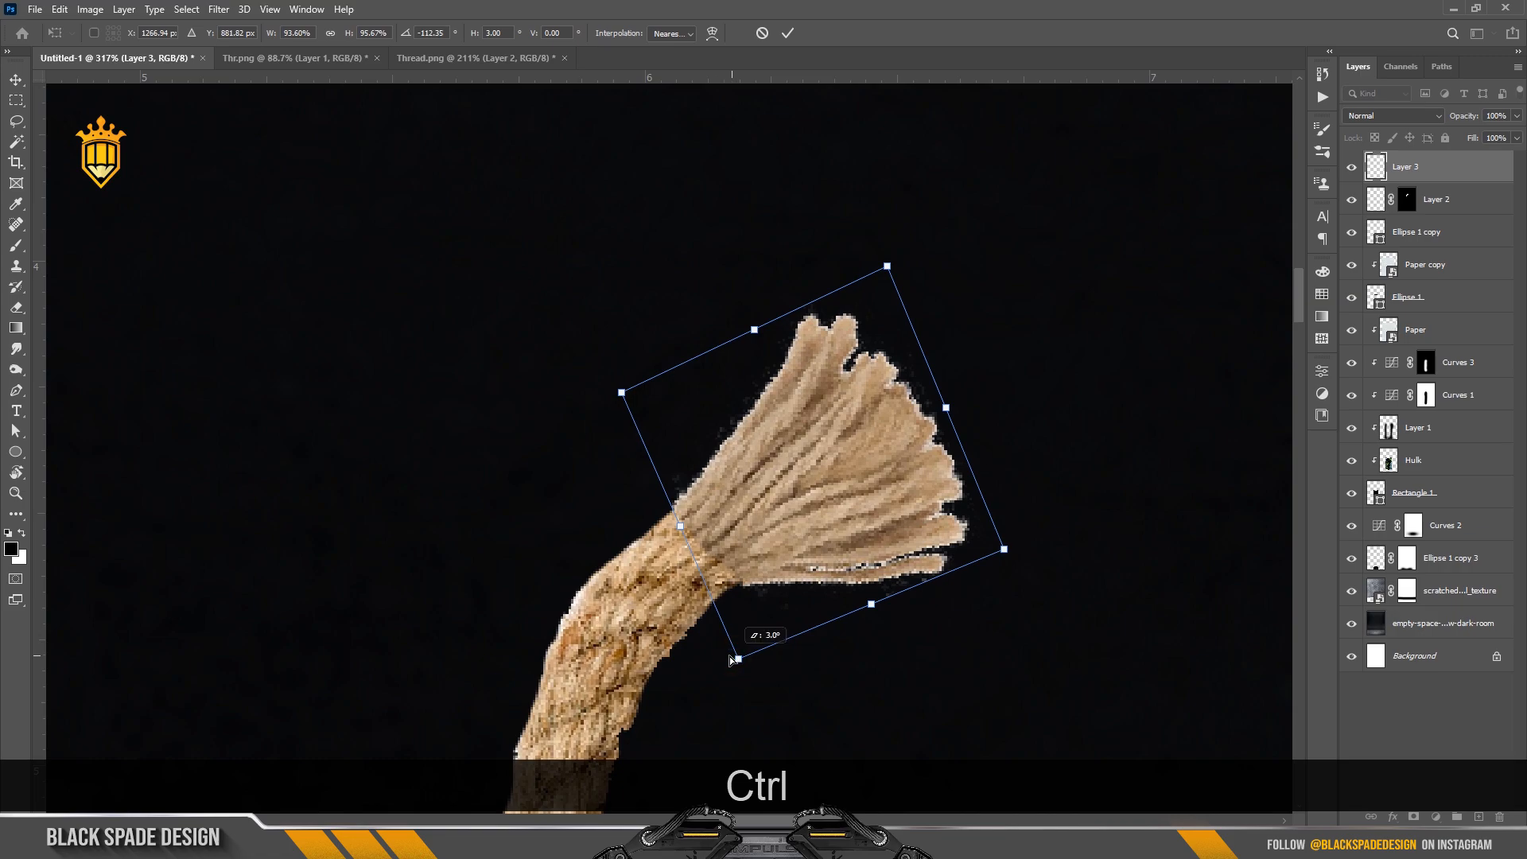
drag(731, 660, 728, 659)
drag(623, 394, 619, 412)
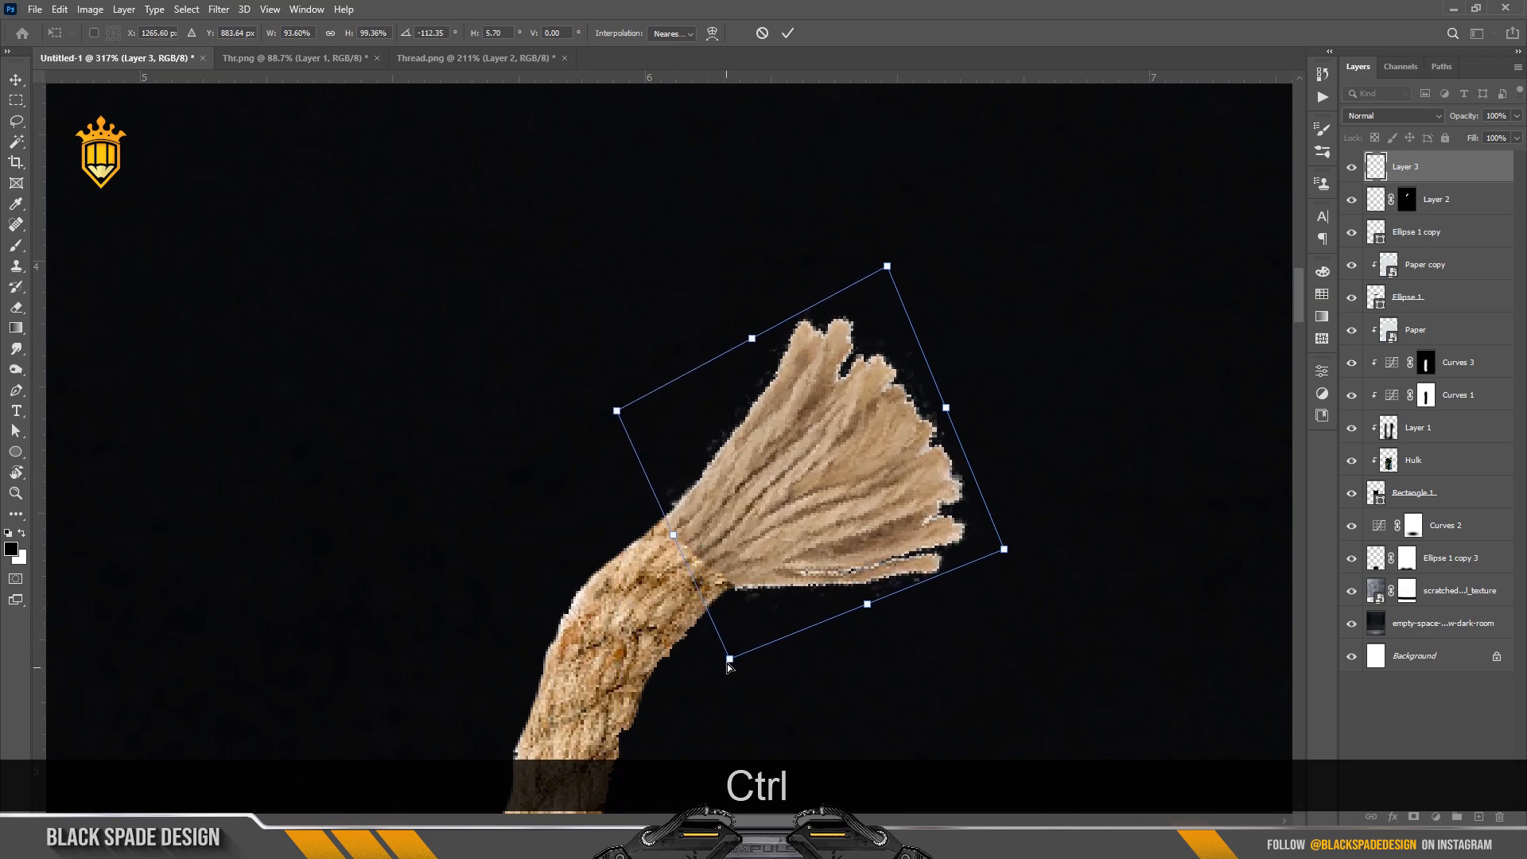
drag(728, 660, 722, 657)
key(Return)
Blend the frayed end's base into the rope with a 25 px Soft Round eraser
key(e)
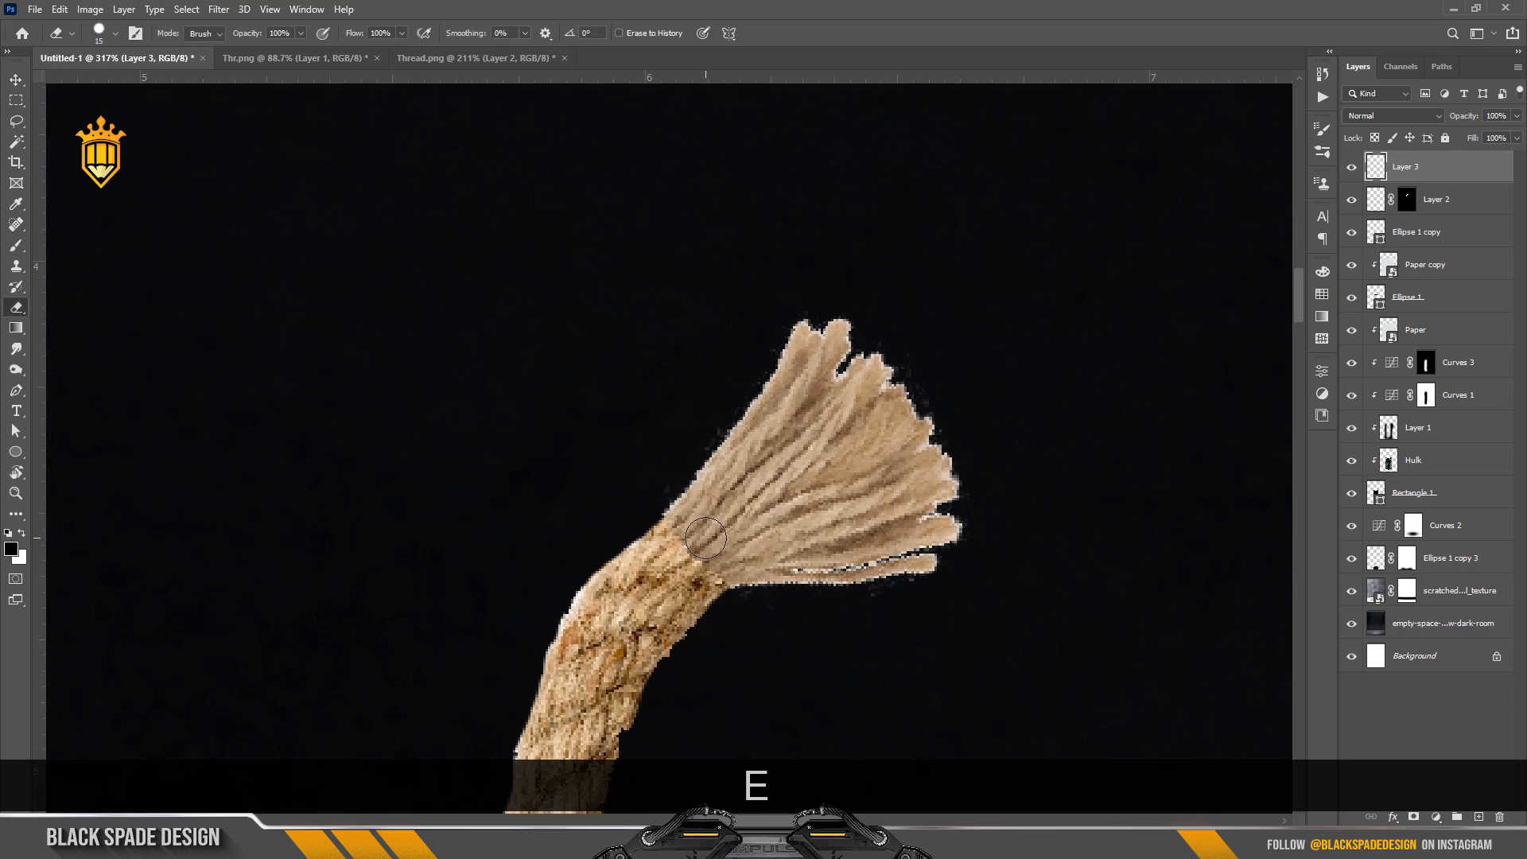
scroll(714, 521, up, 1)
key(bracketright)
key(bracketright)
click(117, 34)
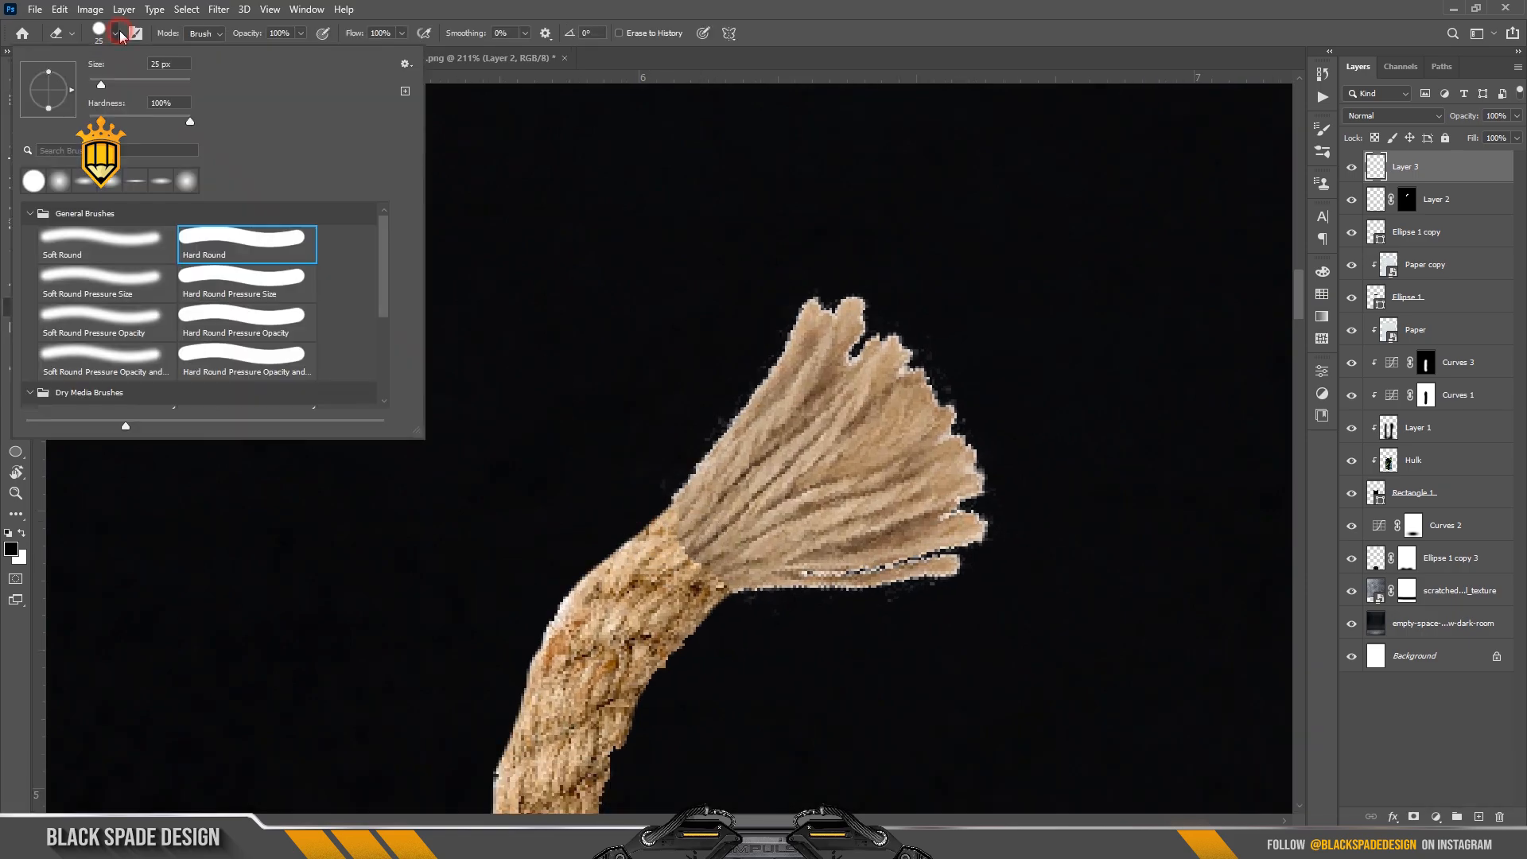
click(118, 243)
click(651, 501)
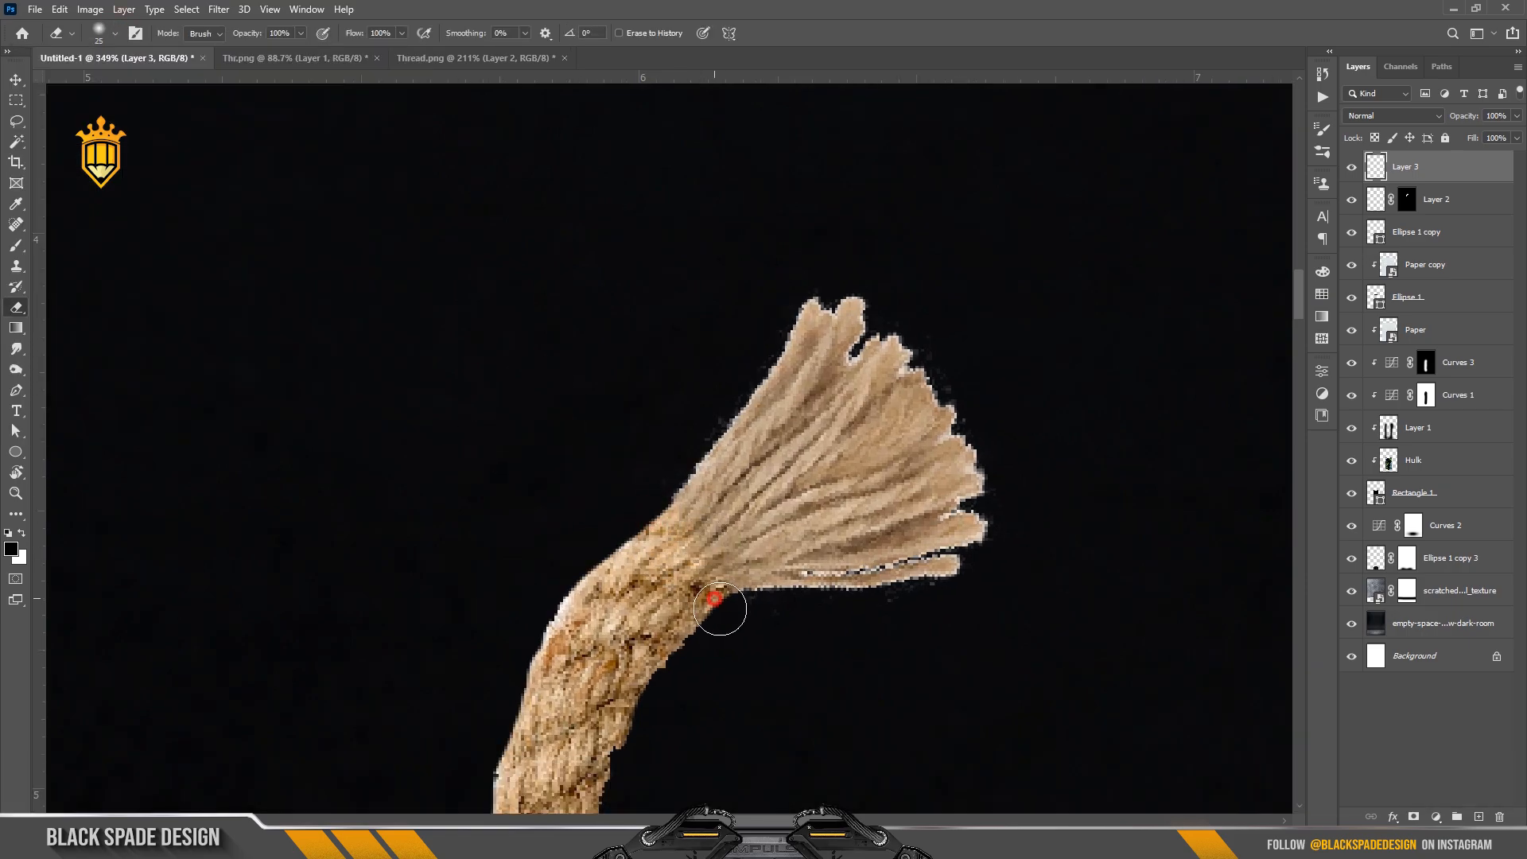
Set the eraser's smoothing to 100% and erase the white fringe around the frayed strands with a small brush
key(bracketleft)
key(bracketleft)
click(107, 34)
click(692, 261)
key(bracketleft)
key(bracketleft)
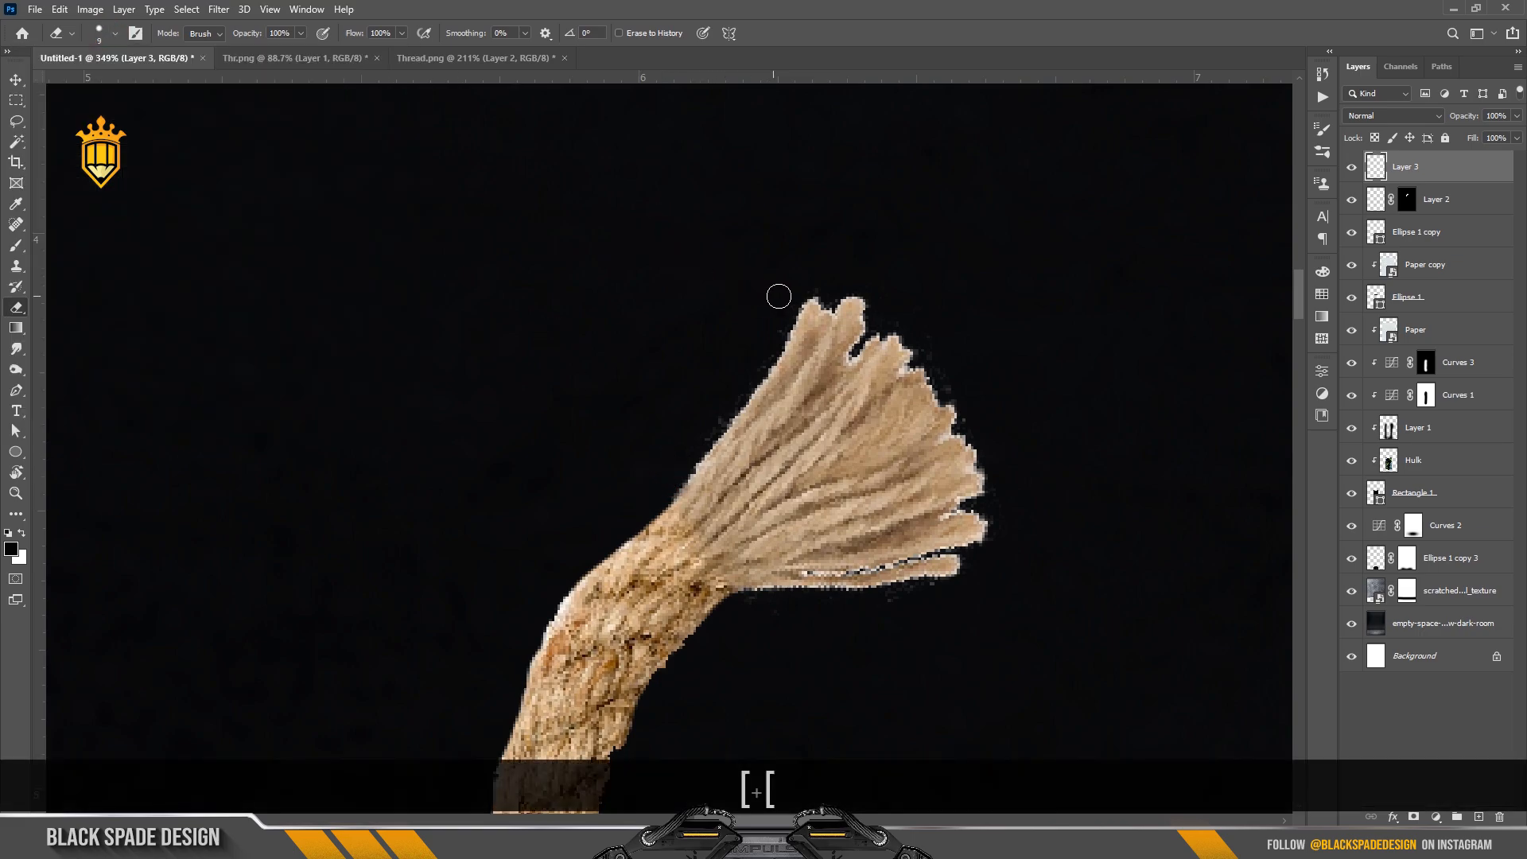
key(bracketleft)
key(bracketleft)
drag(463, 34, 772, 77)
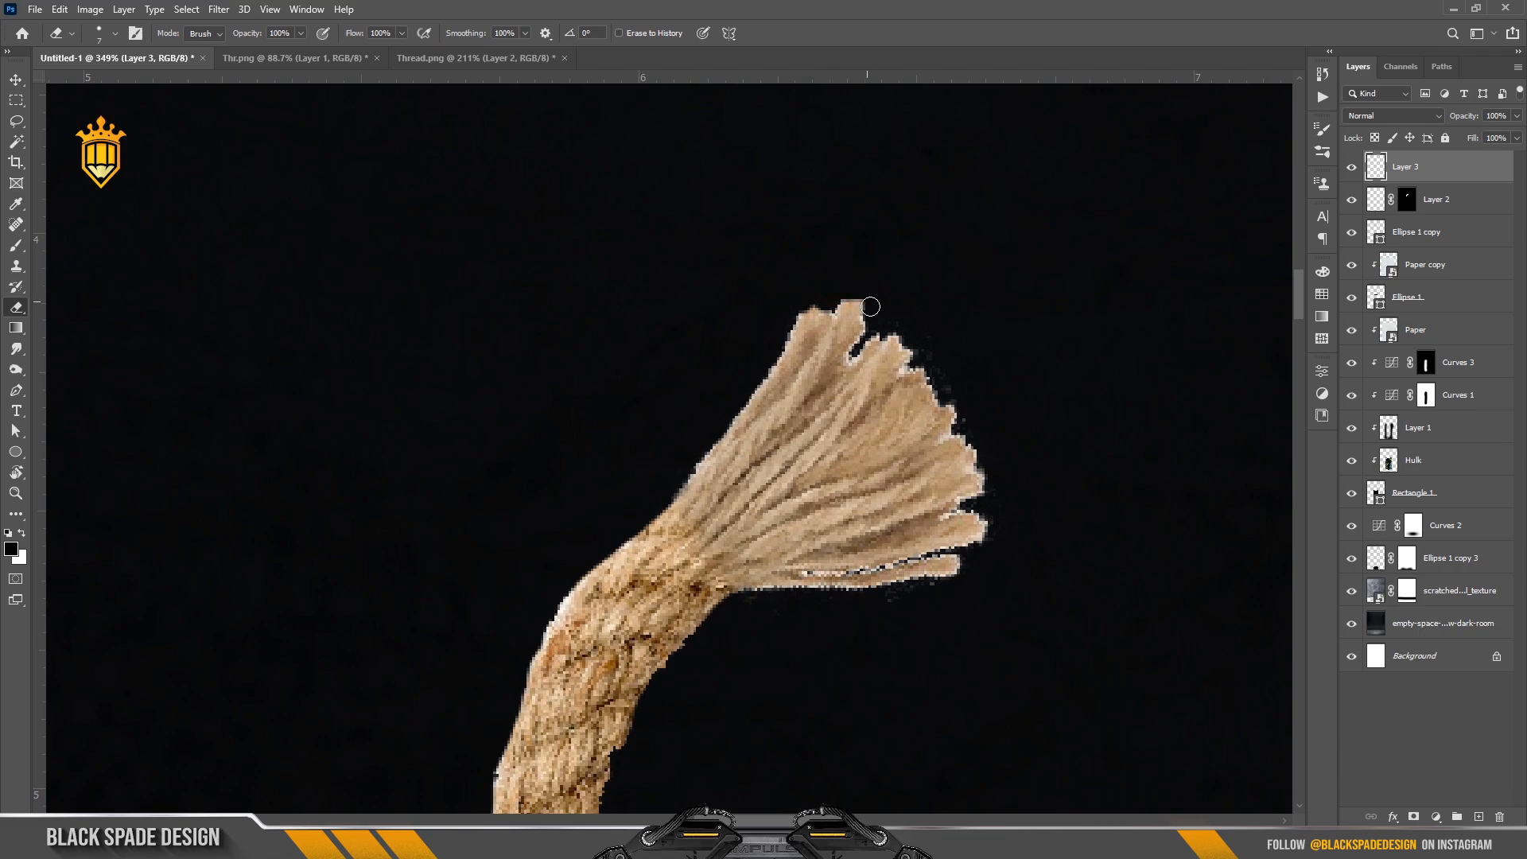
key(bracketleft)
mouse_move(864, 303)
mouse_down()
mouse_move(829, 300)
mouse_move(853, 304)
mouse_up()
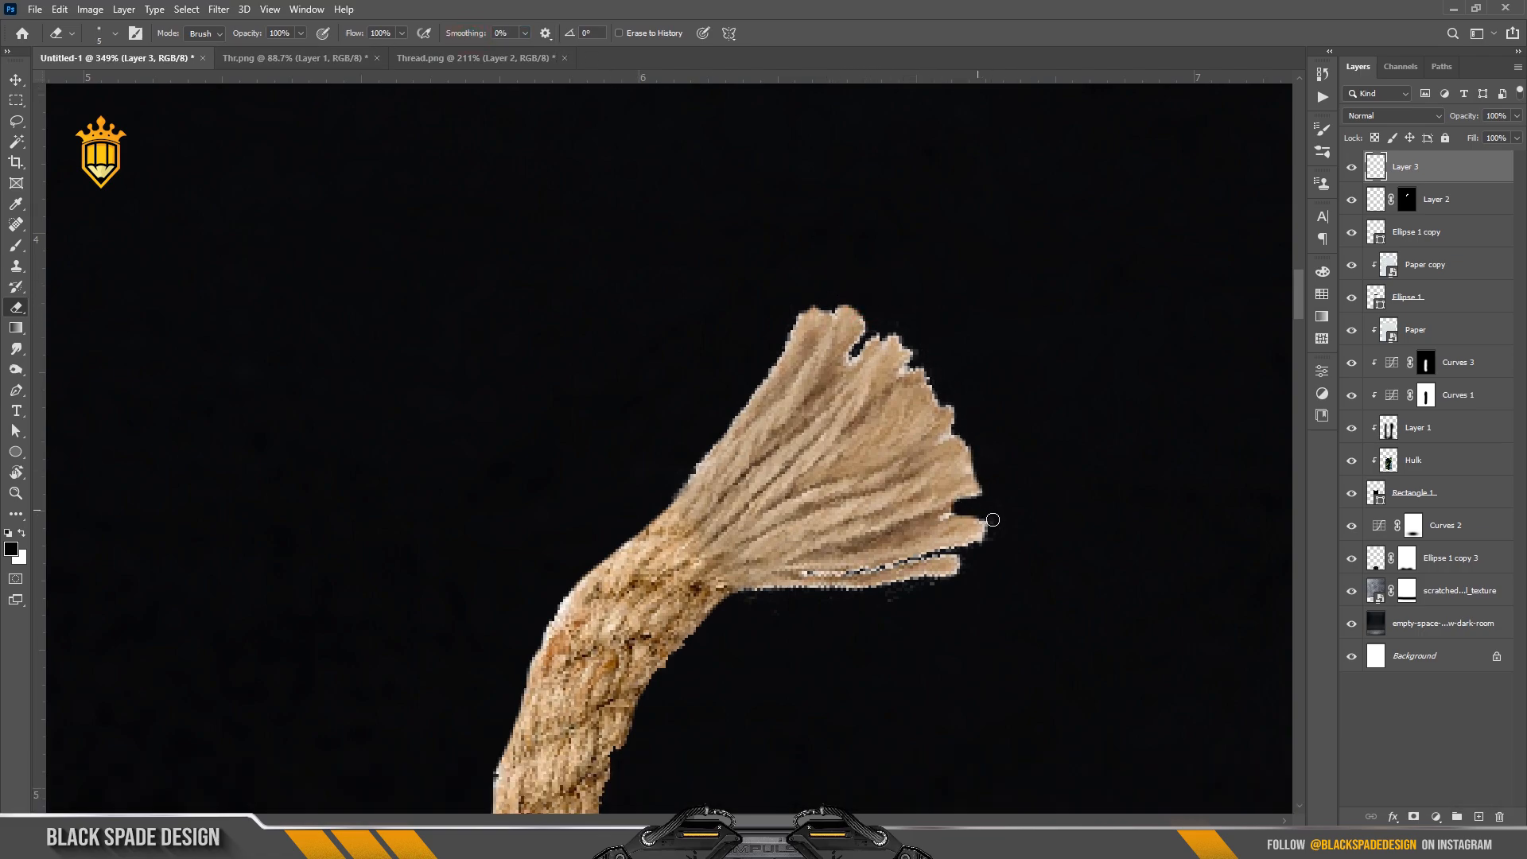
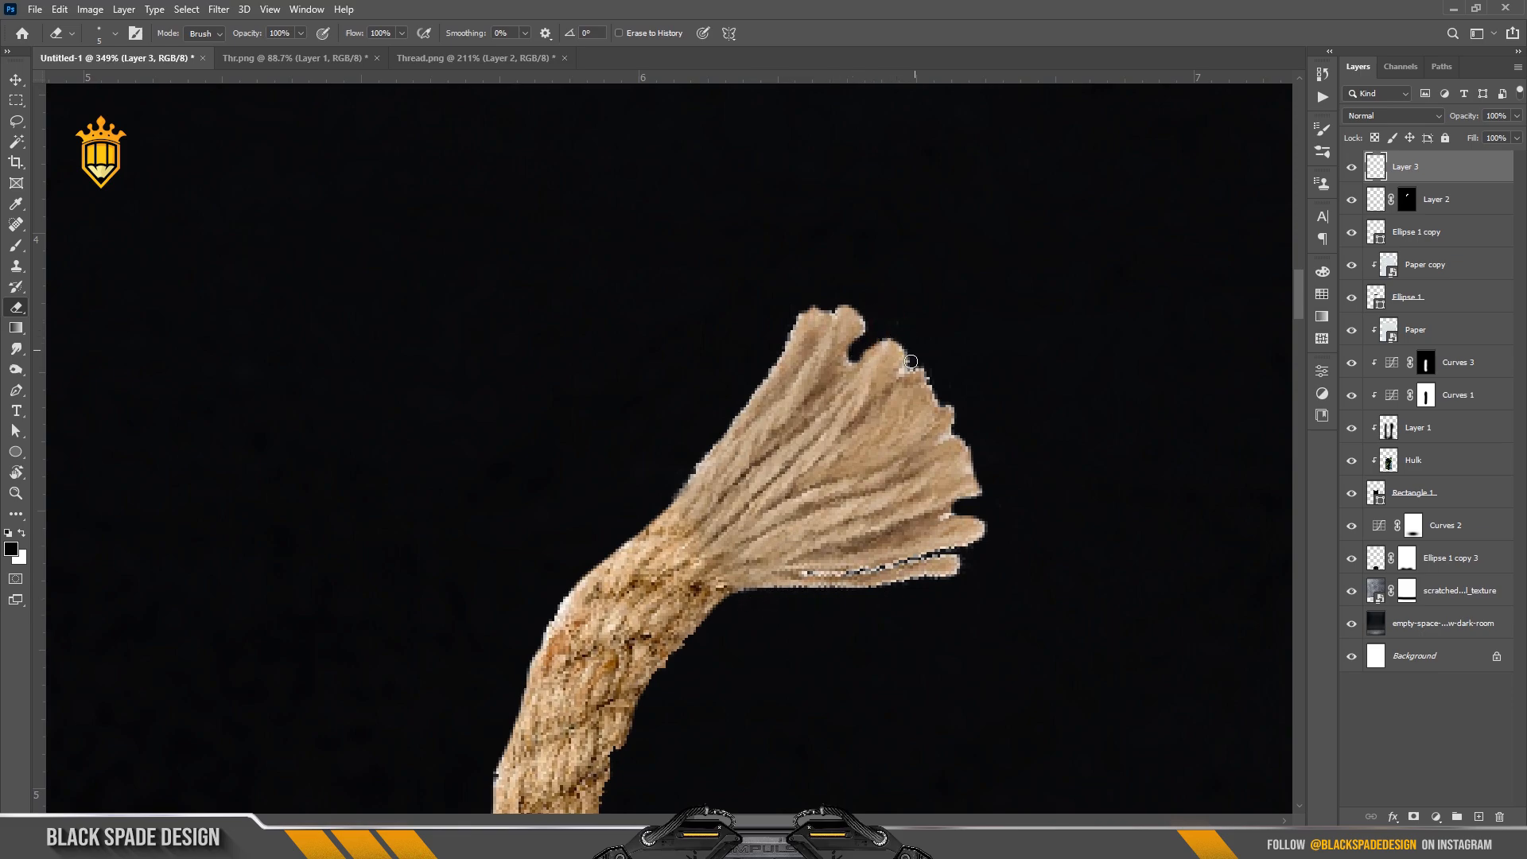
scroll(1004, 434, down, 5)
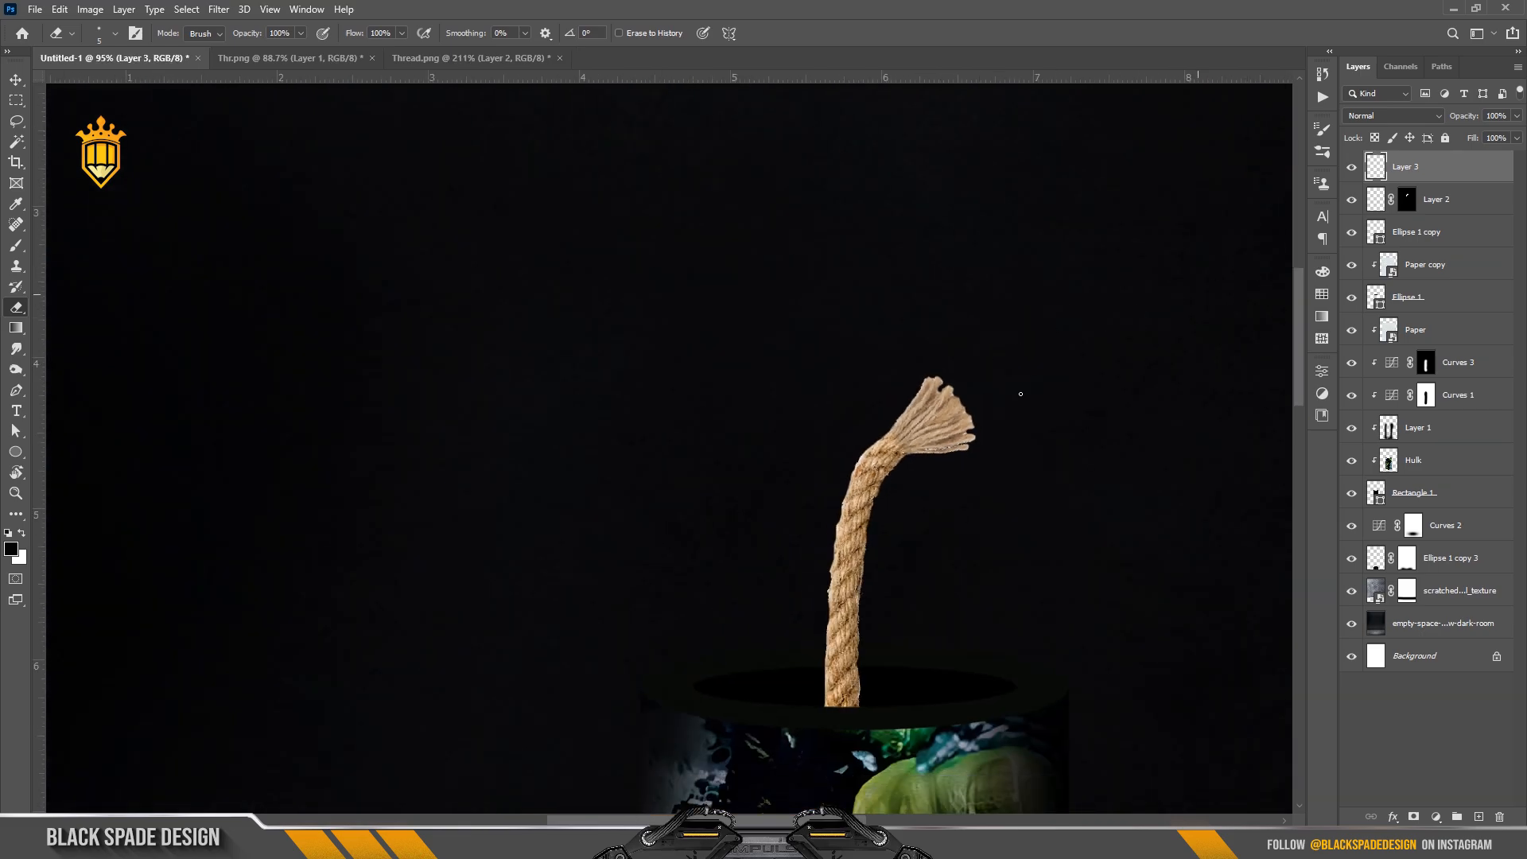
Merge the frayed end layer with the masked rope layer and toggle the merged layer's visibility to check it
key(v)
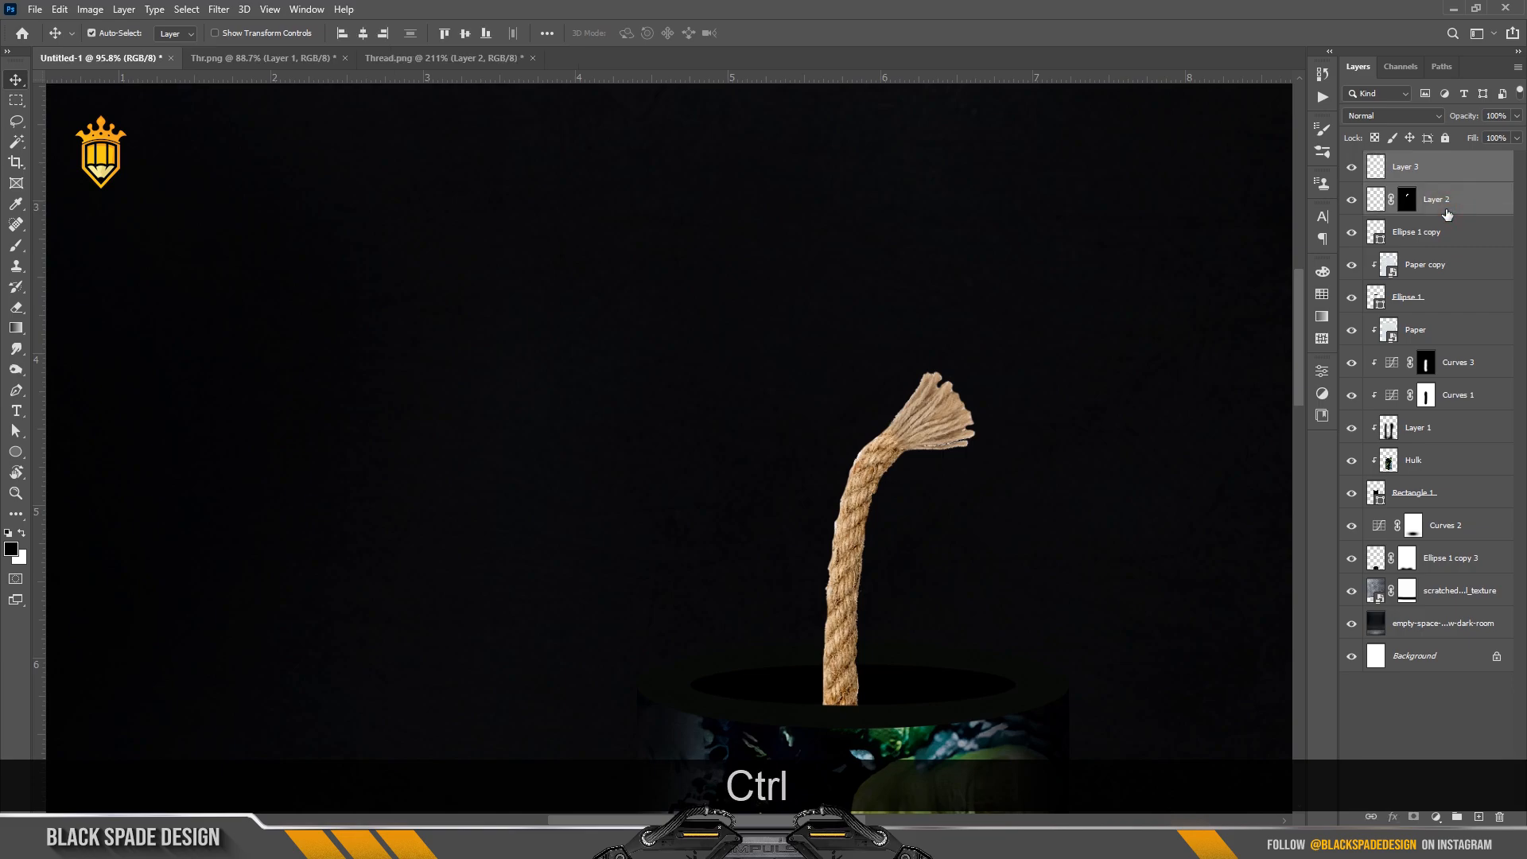
key(ctrl+e)
click(1352, 167)
click(1352, 167)
scroll(923, 553, up, 2)
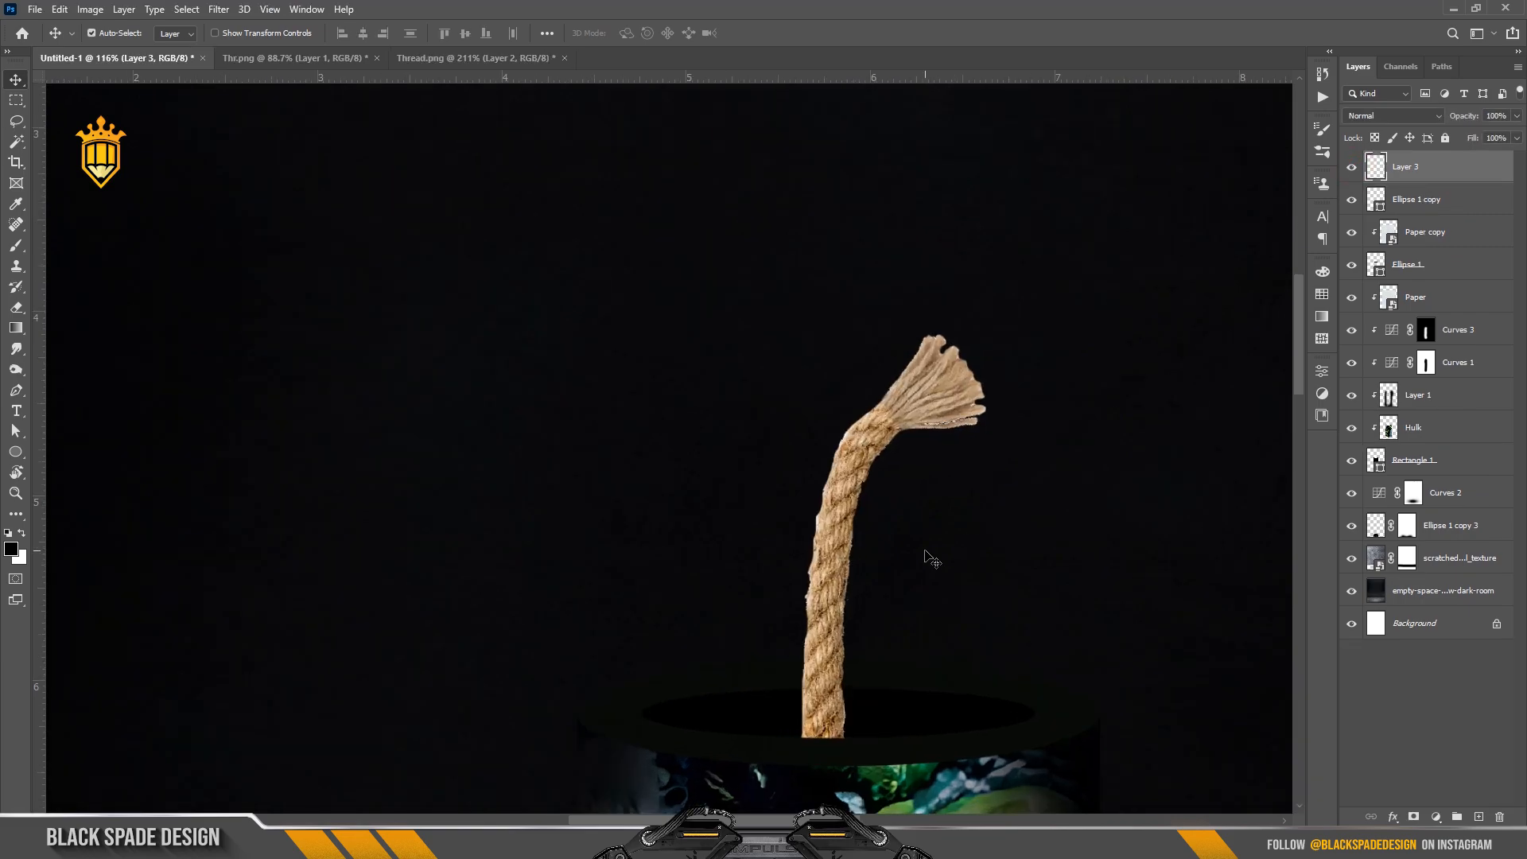
Darken the merged rope with a Curves adjustment, moving the RGB midpoint to input 155 and output 119
key(ctrl+m)
drag(1001, 359, 1013, 355)
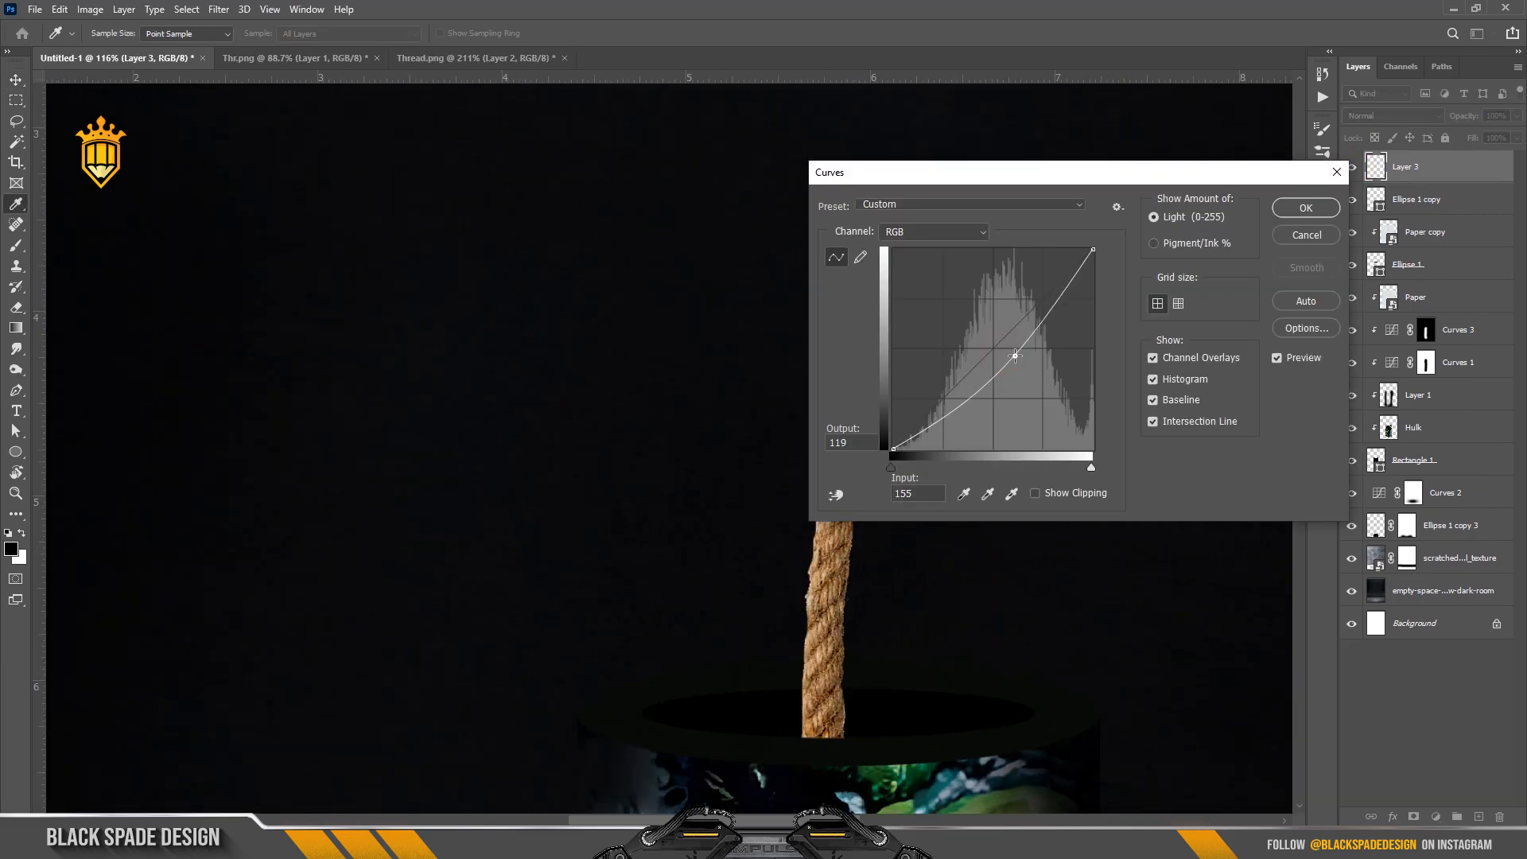
click(1304, 208)
scroll(759, 404, down, 4)
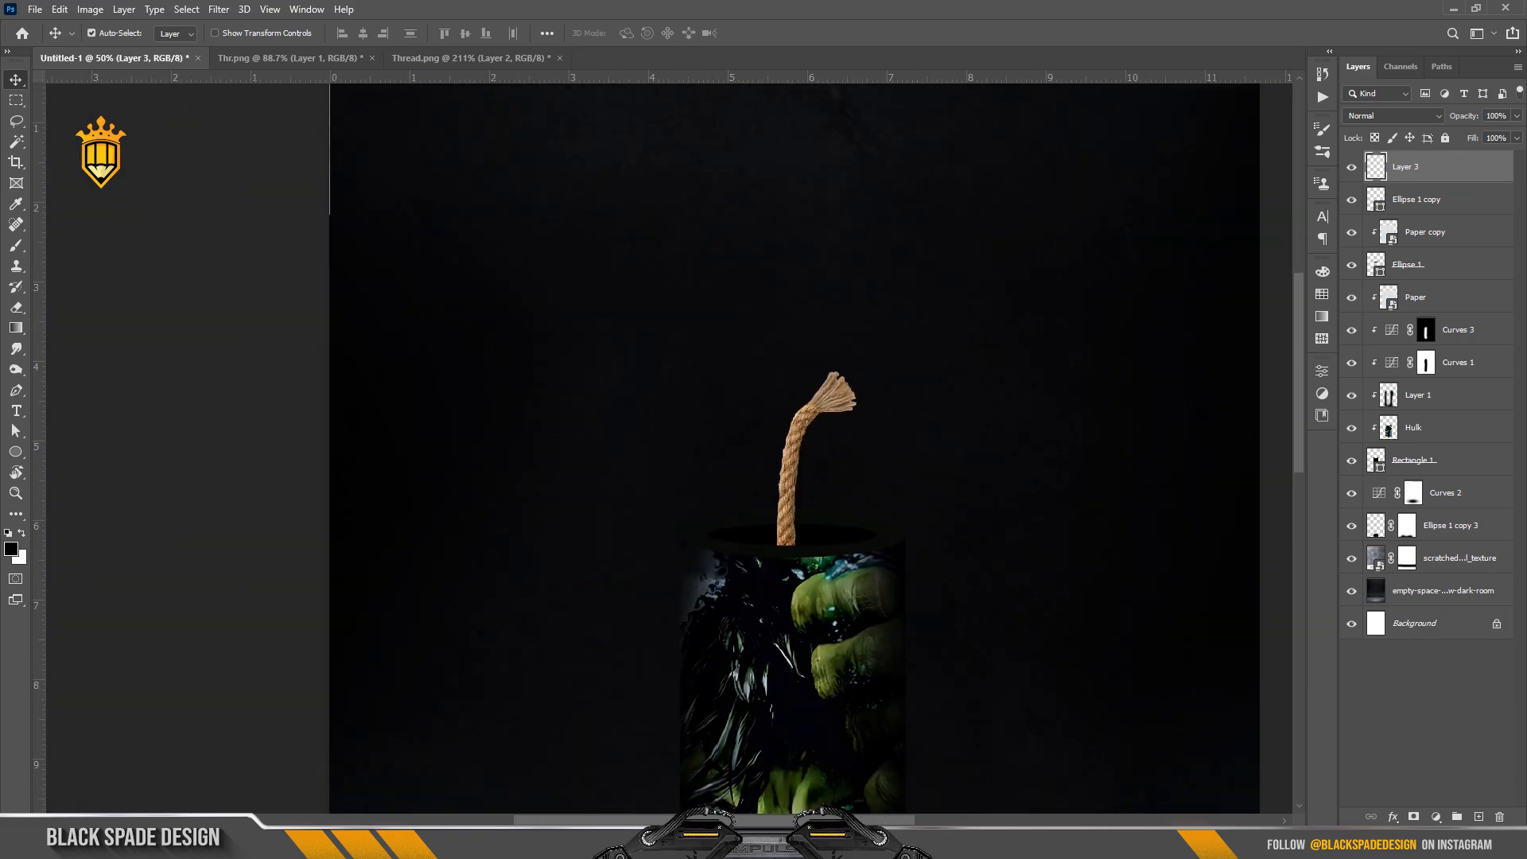
Place the fireworks-in-night-bright-sparkler image into the poster and set its blend mode to Screen
key(alt+Tab)
drag(267, 127, 833, 414)
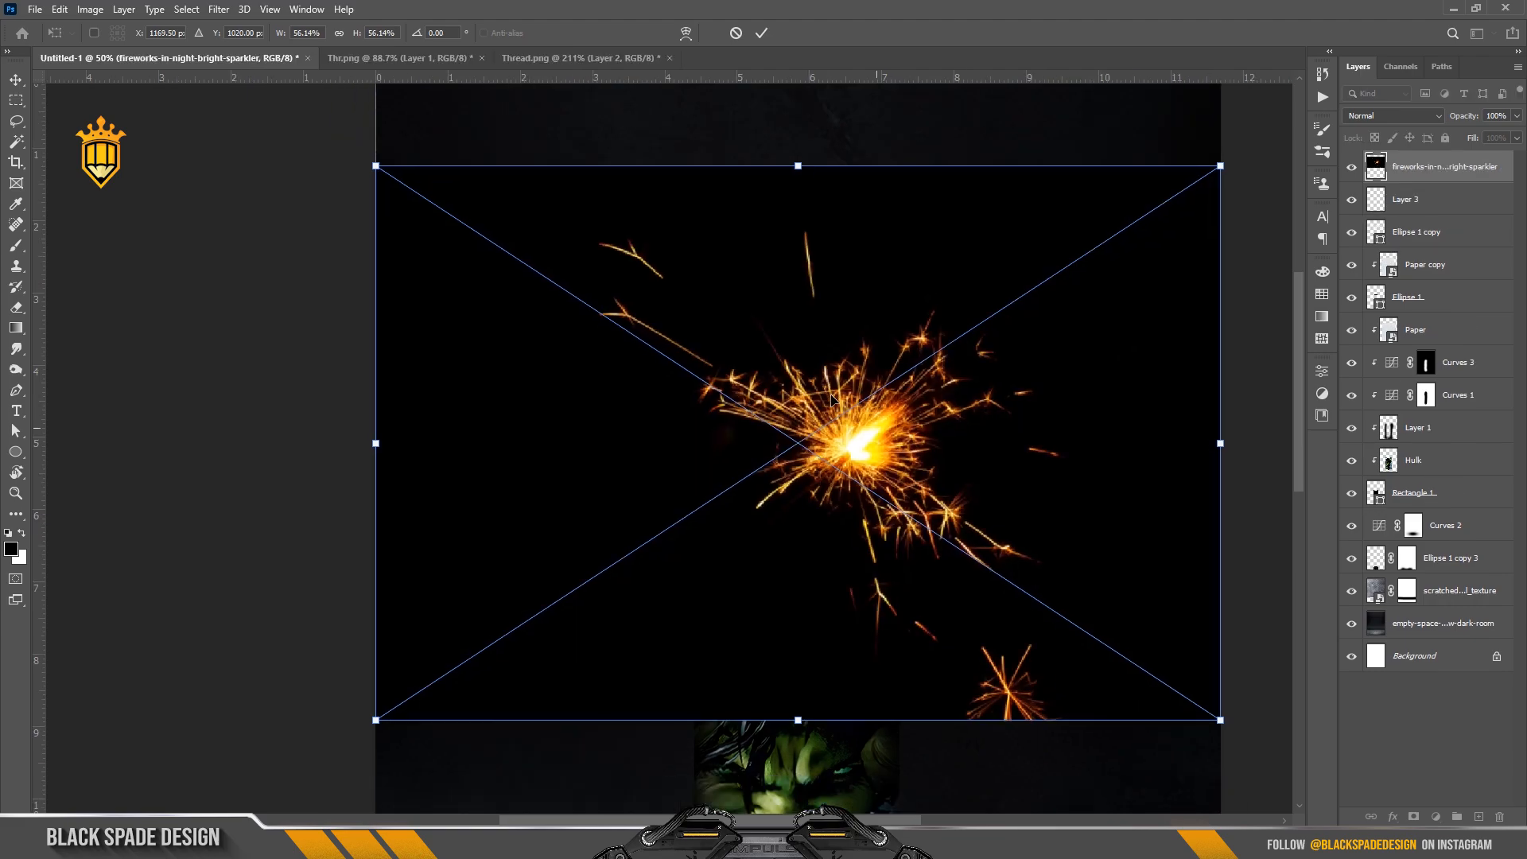
scroll(832, 399, down, 1)
key(Return)
click(1376, 116)
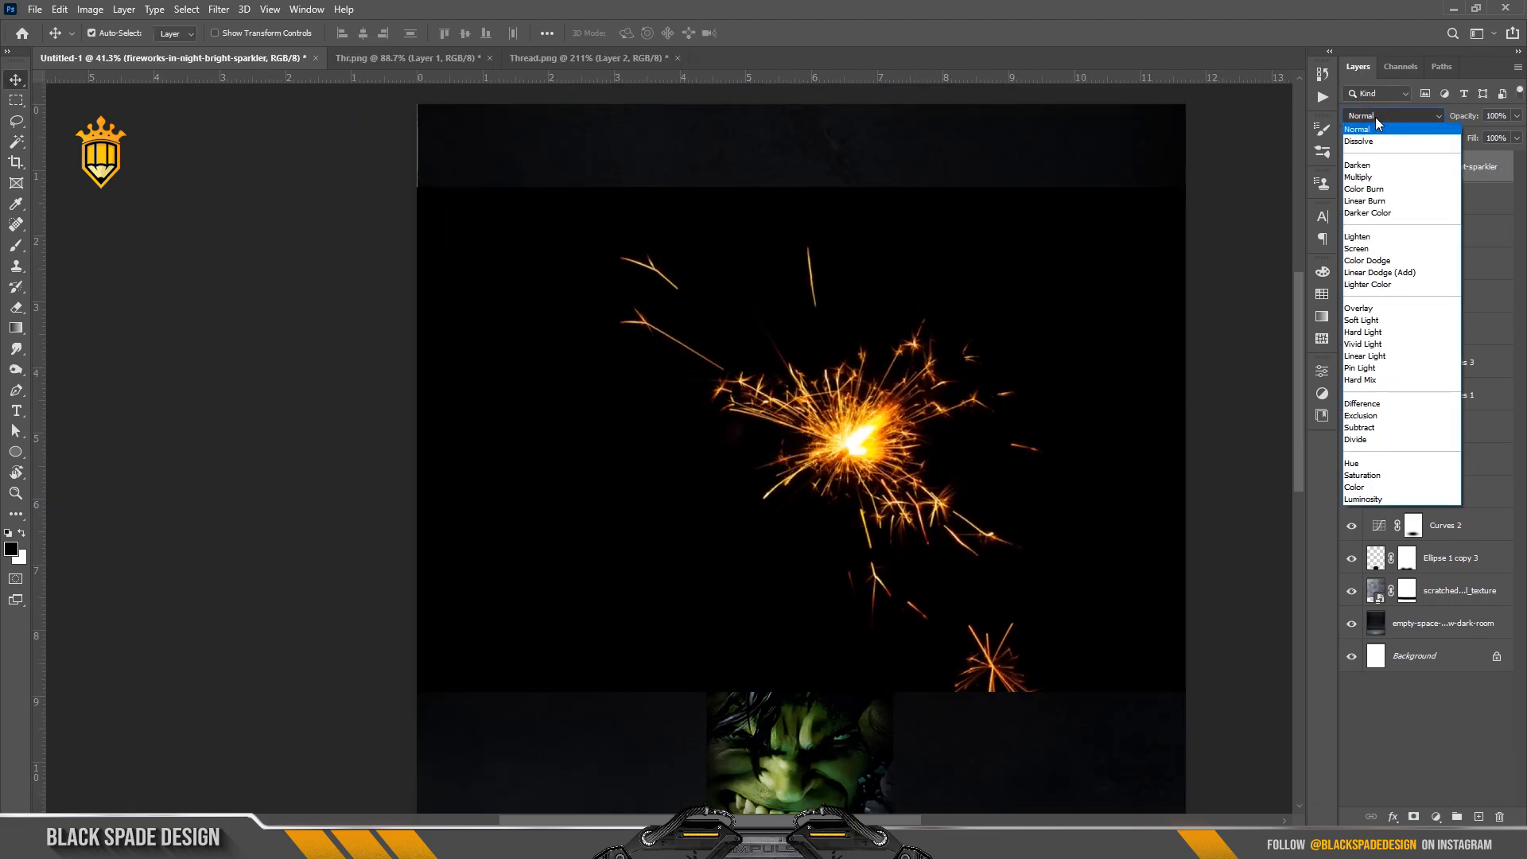
click(1361, 248)
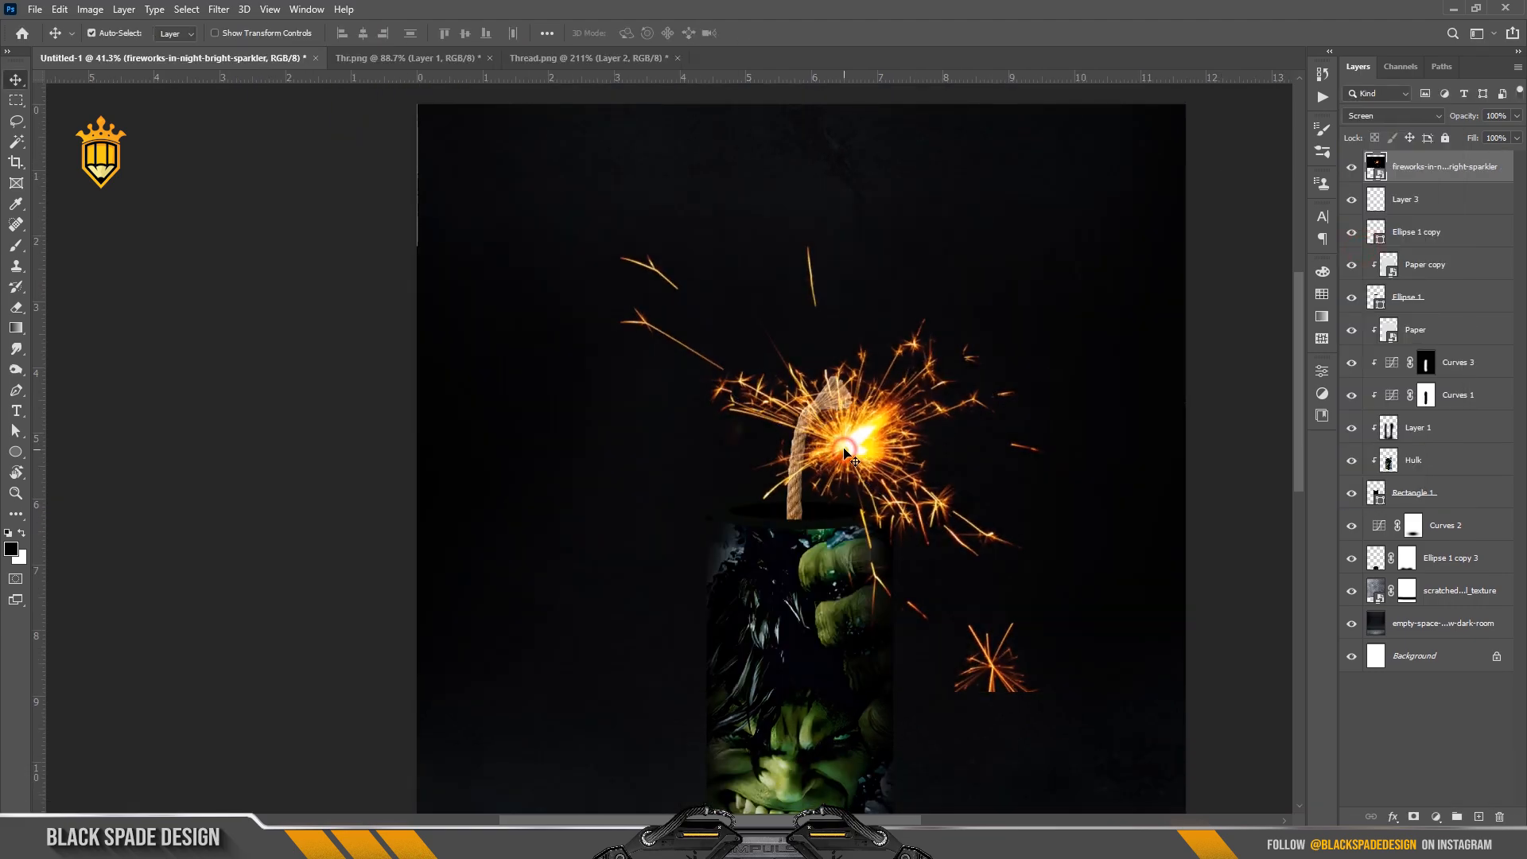
Position the sparkler so its bright core sits on the frayed end of the rope
drag(844, 450, 833, 393)
scroll(837, 395, up, 2)
mouse_move(836, 395)
mouse_down()
mouse_move(848, 380)
mouse_move(851, 410)
mouse_move(825, 411)
mouse_up()
scroll(825, 411, down, 5)
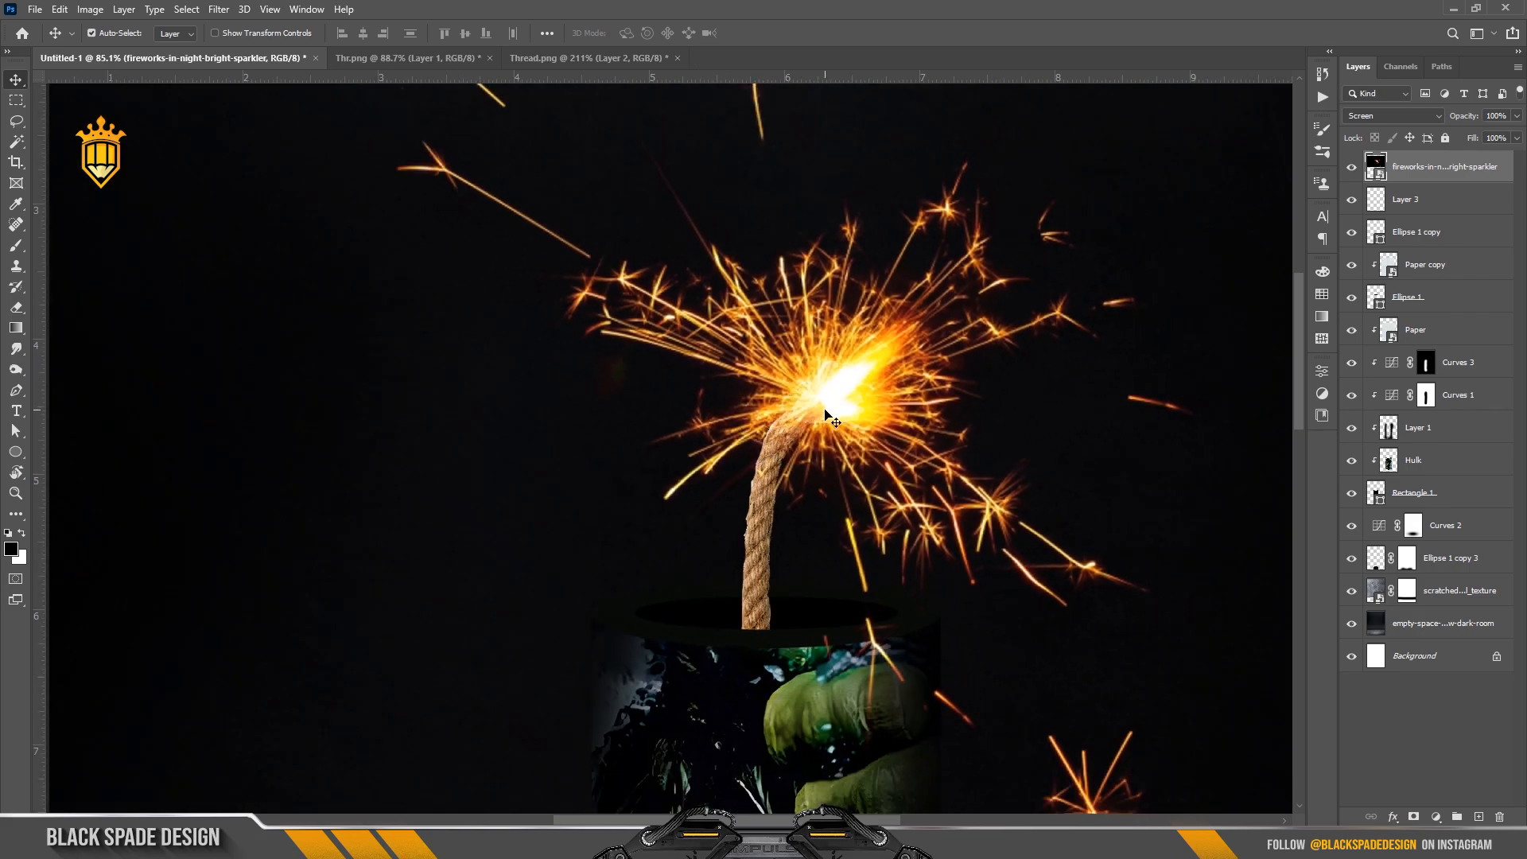
scroll(684, 260, up, 3)
key(space)
scroll(706, 294, up, 2)
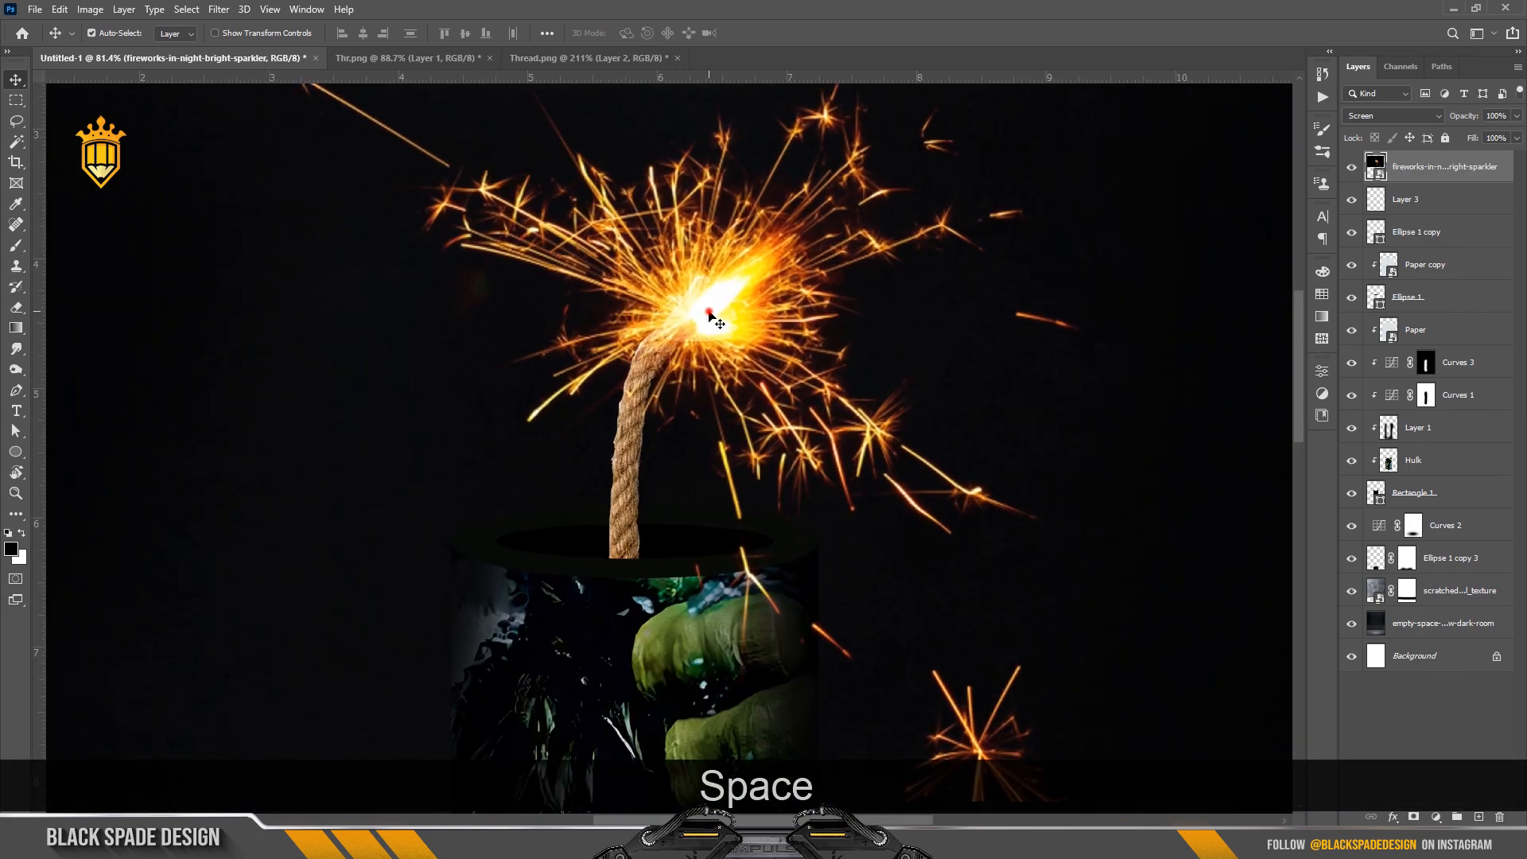
scroll(703, 315, down, 4)
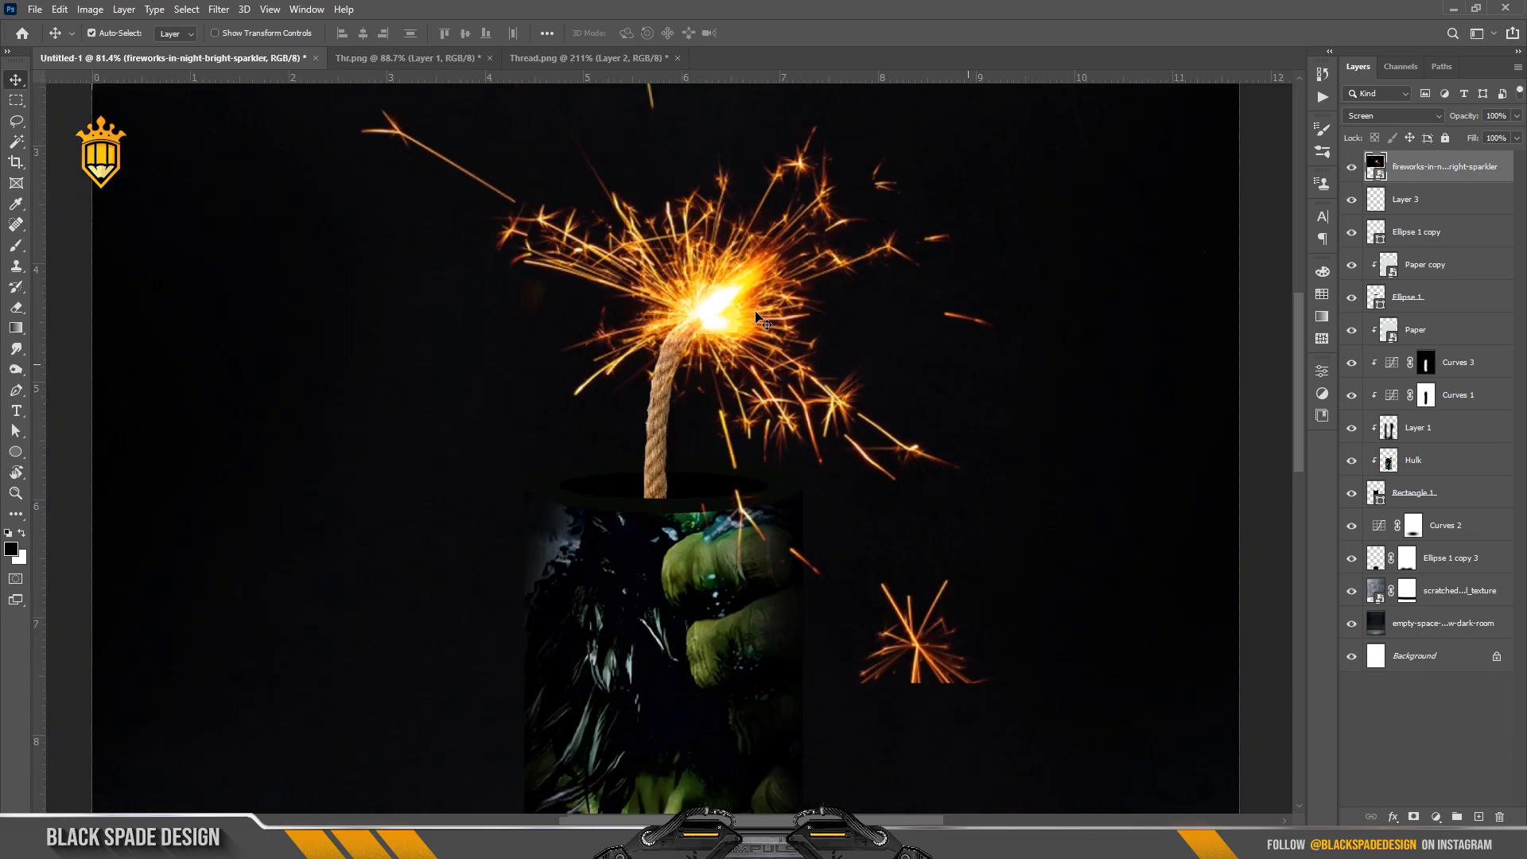
scroll(762, 321, up, 3)
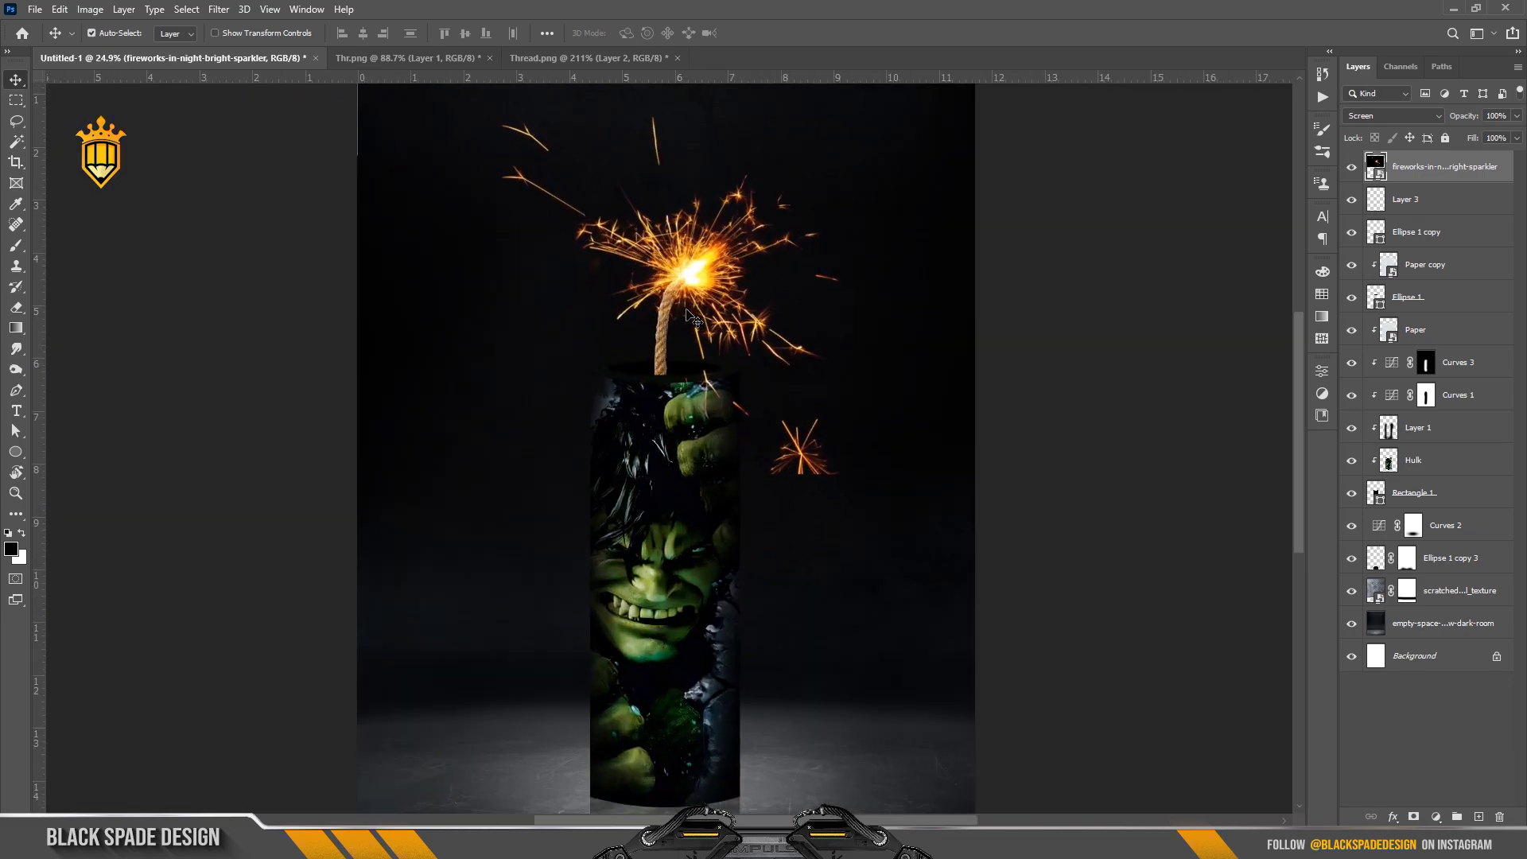
Add a mask to the sparkler layer and hide the lassoed stray starburst beside the cylinder
key(space)
drag(695, 376, 695, 407)
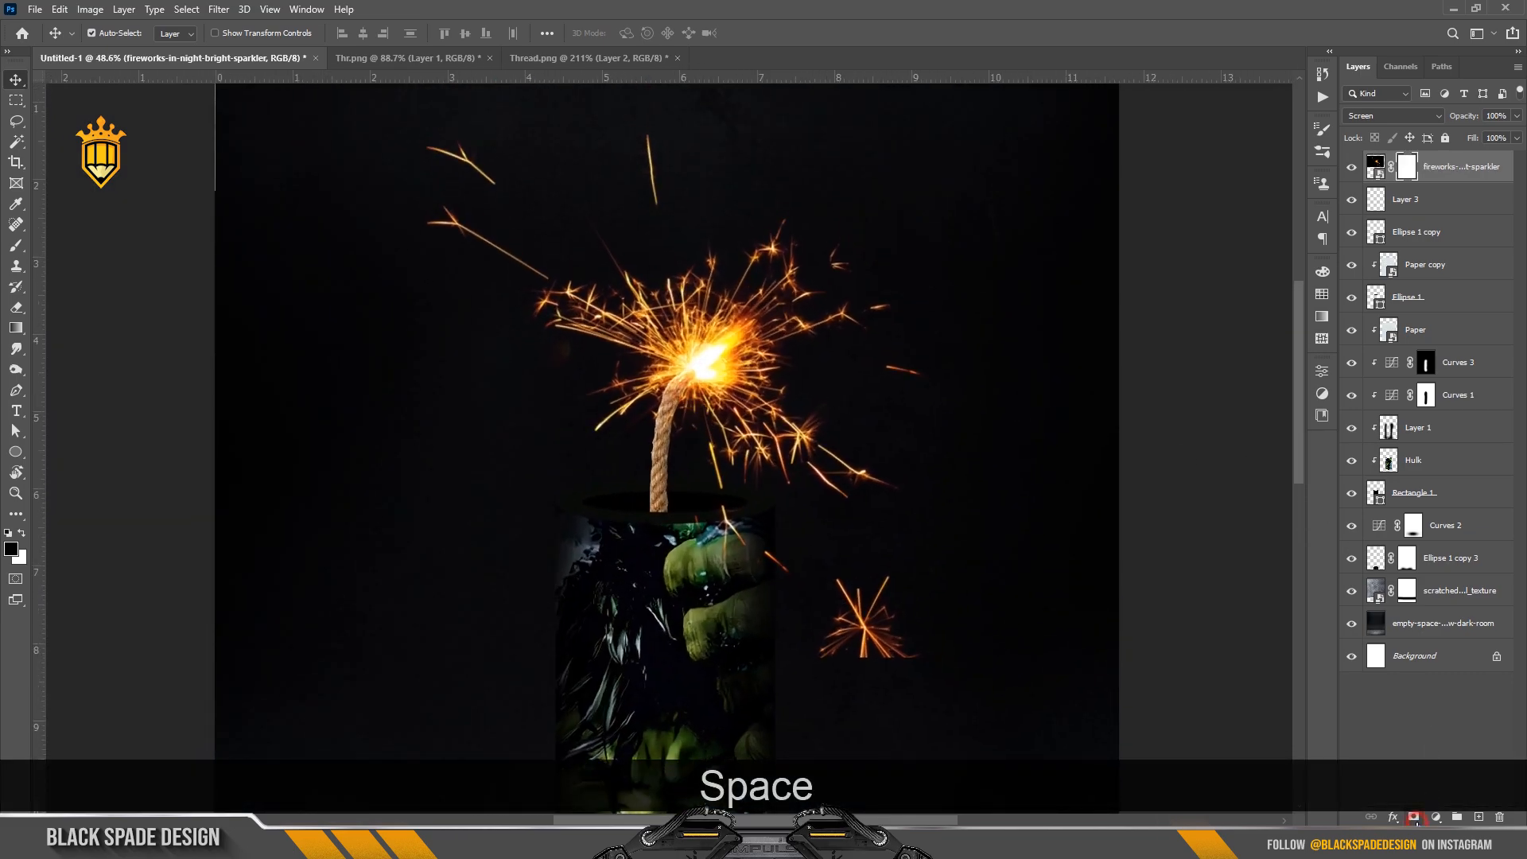
click(17, 121)
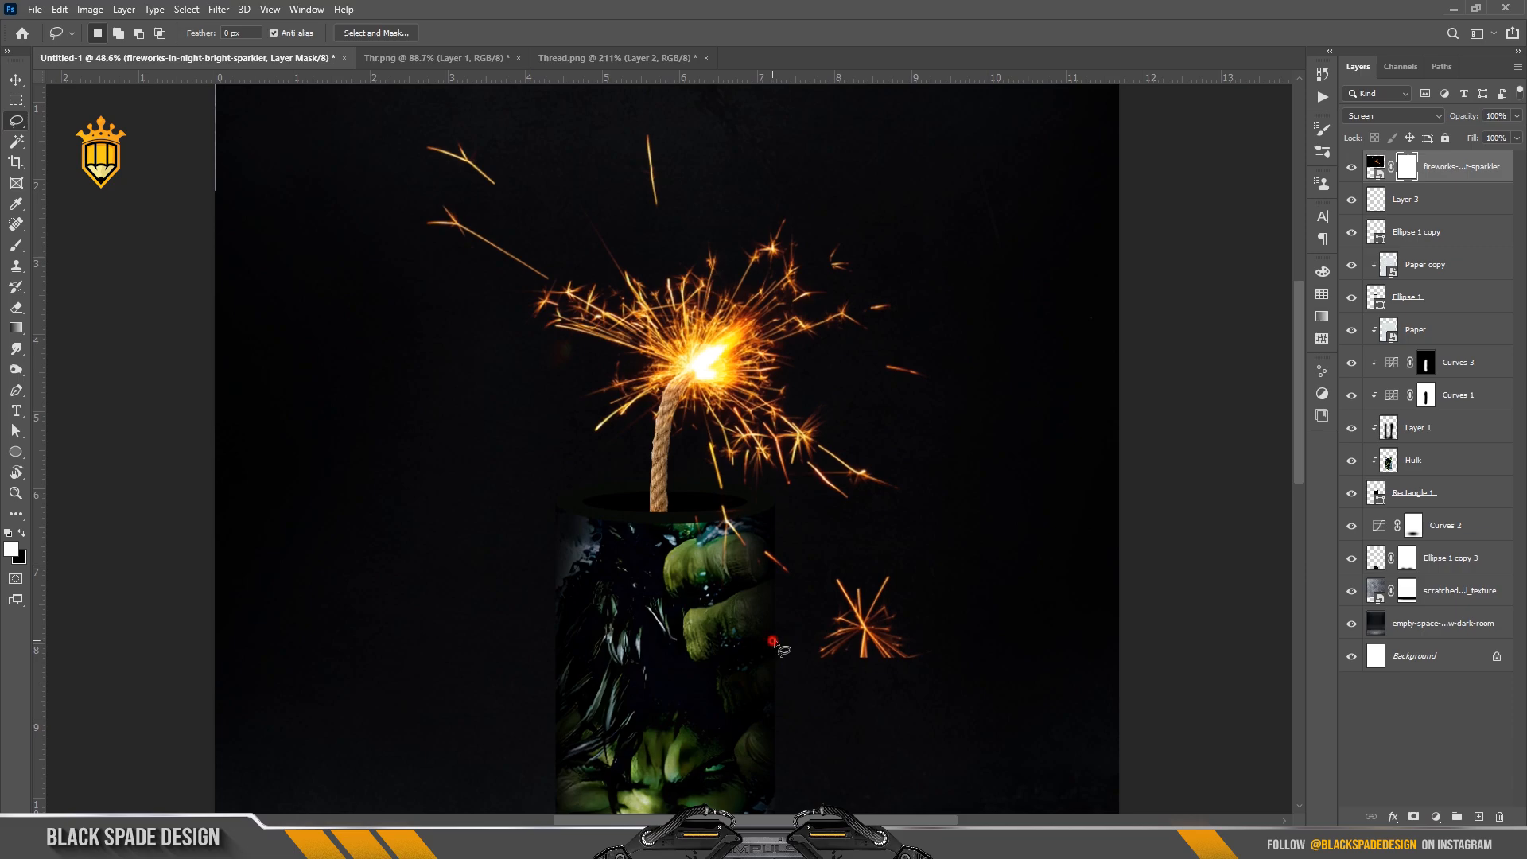
key(Delete)
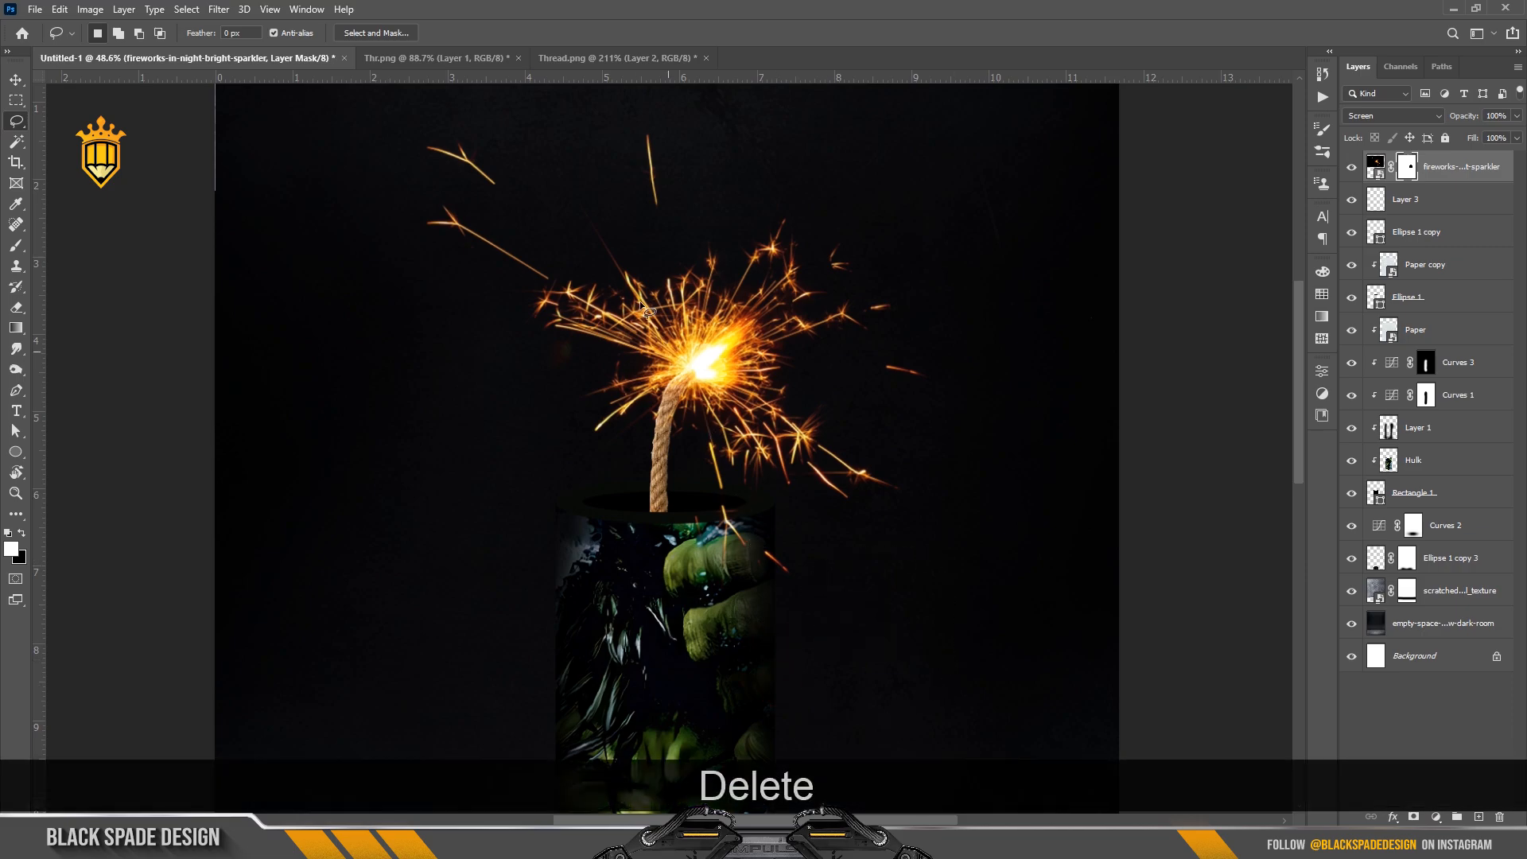
Mask out the loose spark streaks above the sparkler using a freehand selection, leaving the main burst intact
scroll(632, 283, up, 3)
key(space)
drag(628, 277, 693, 480)
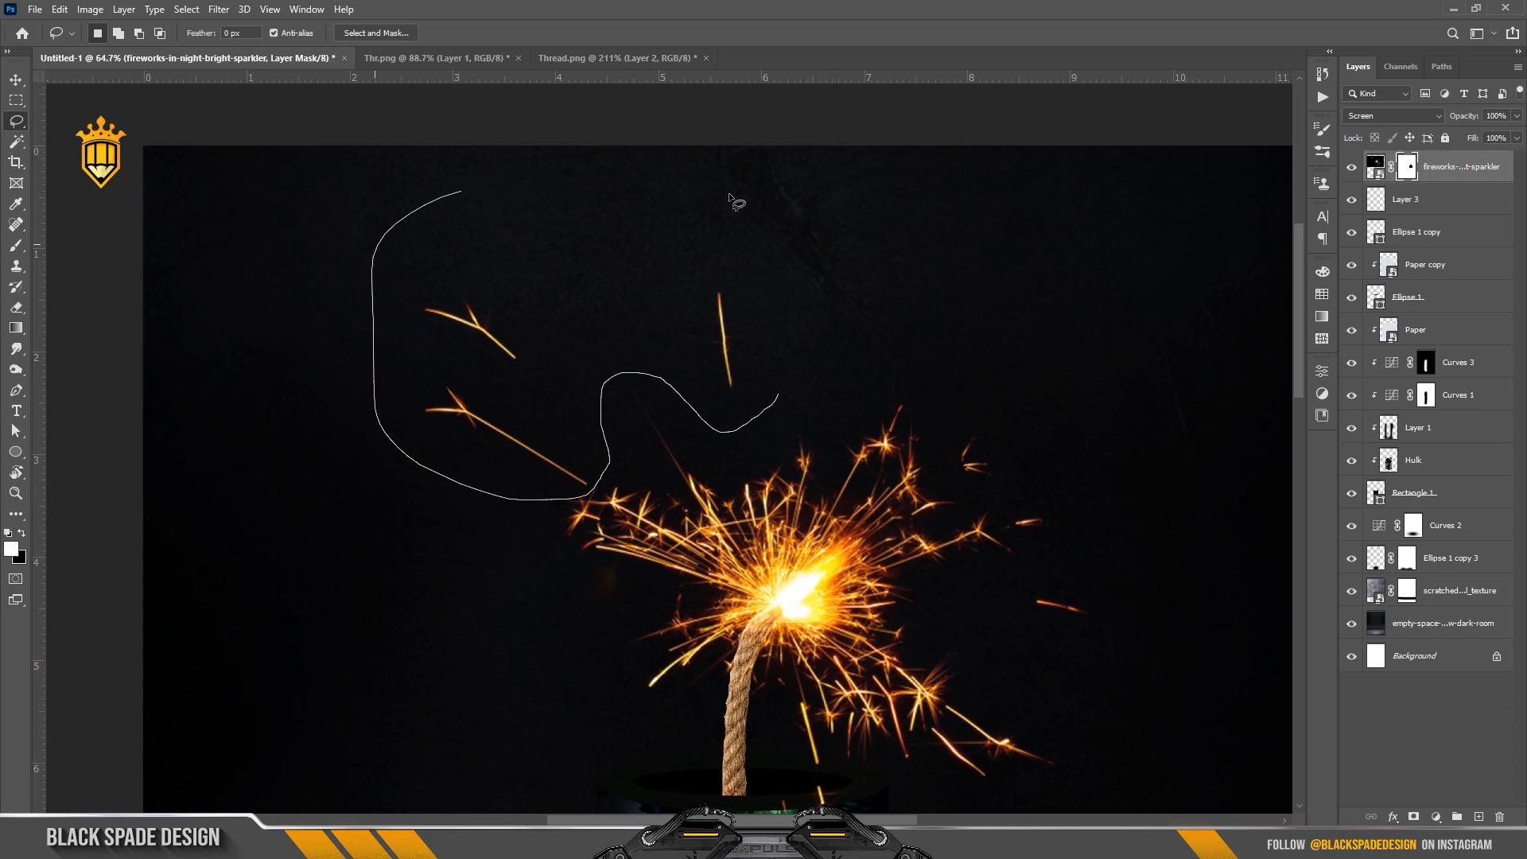
drag(861, 298, 861, 297)
key(Delete)
click(861, 297)
Mask out the isolated spark streak to the right of the burst with another freehand selection
scroll(608, 311, down, 2)
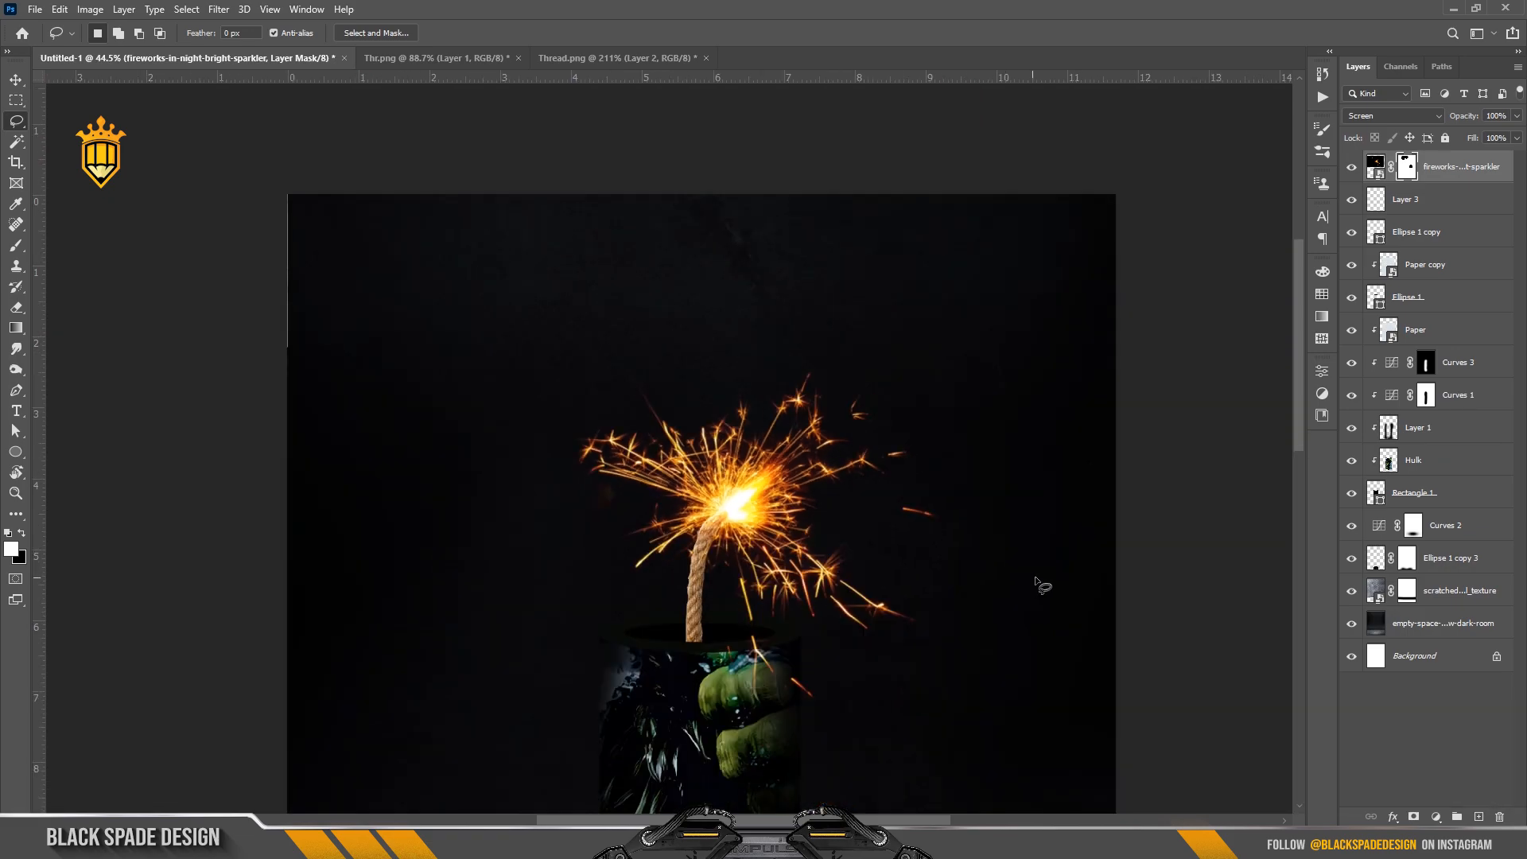
mouse_move(922, 567)
mouse_down()
mouse_move(879, 494)
mouse_move(1118, 501)
mouse_move(1058, 557)
mouse_up()
key(Delete)
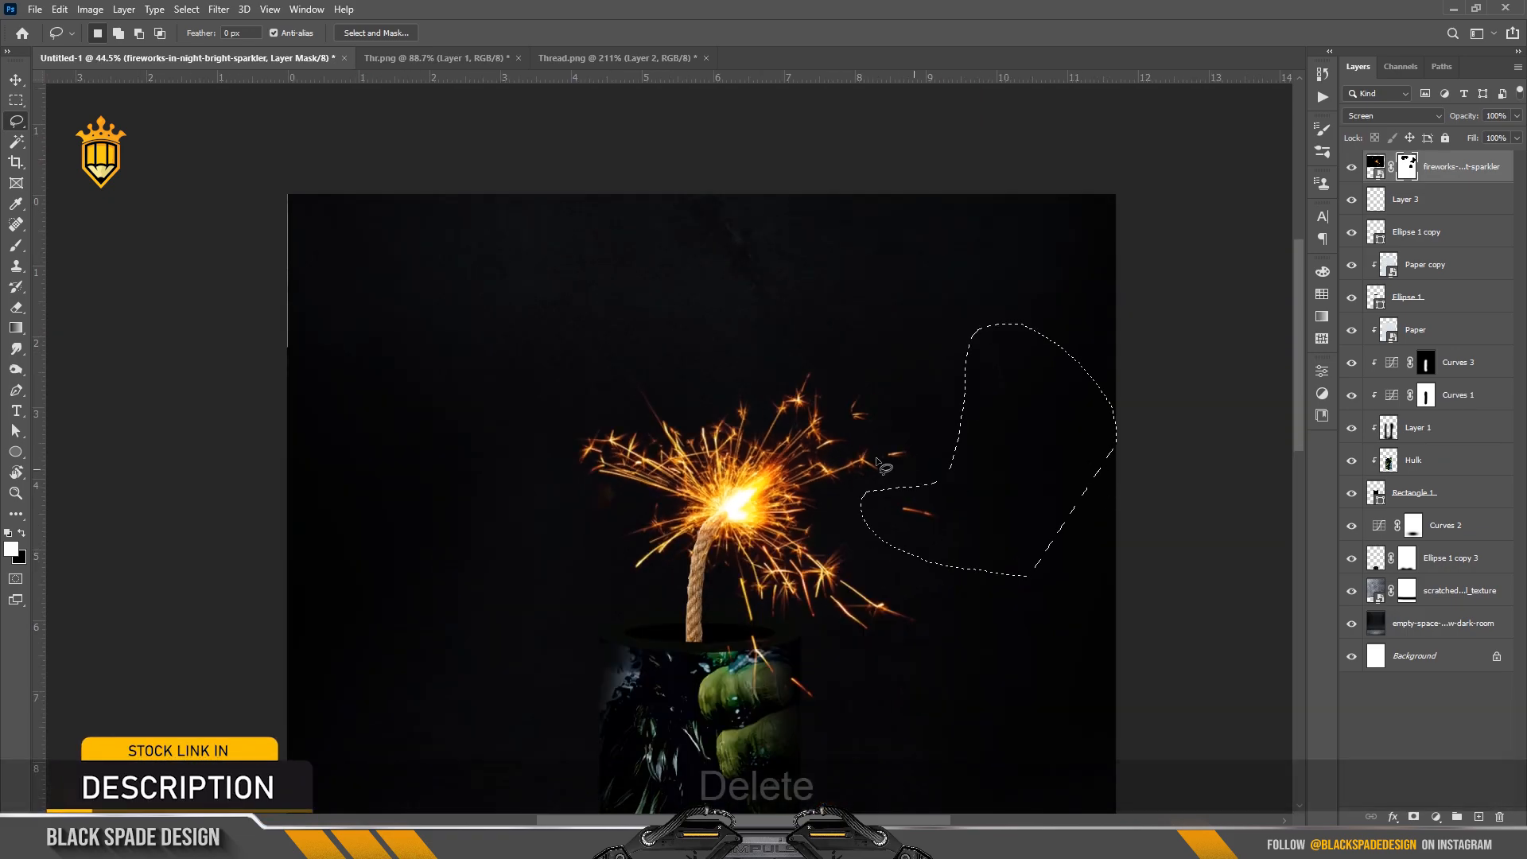
click(865, 449)
scroll(778, 415, down, 3)
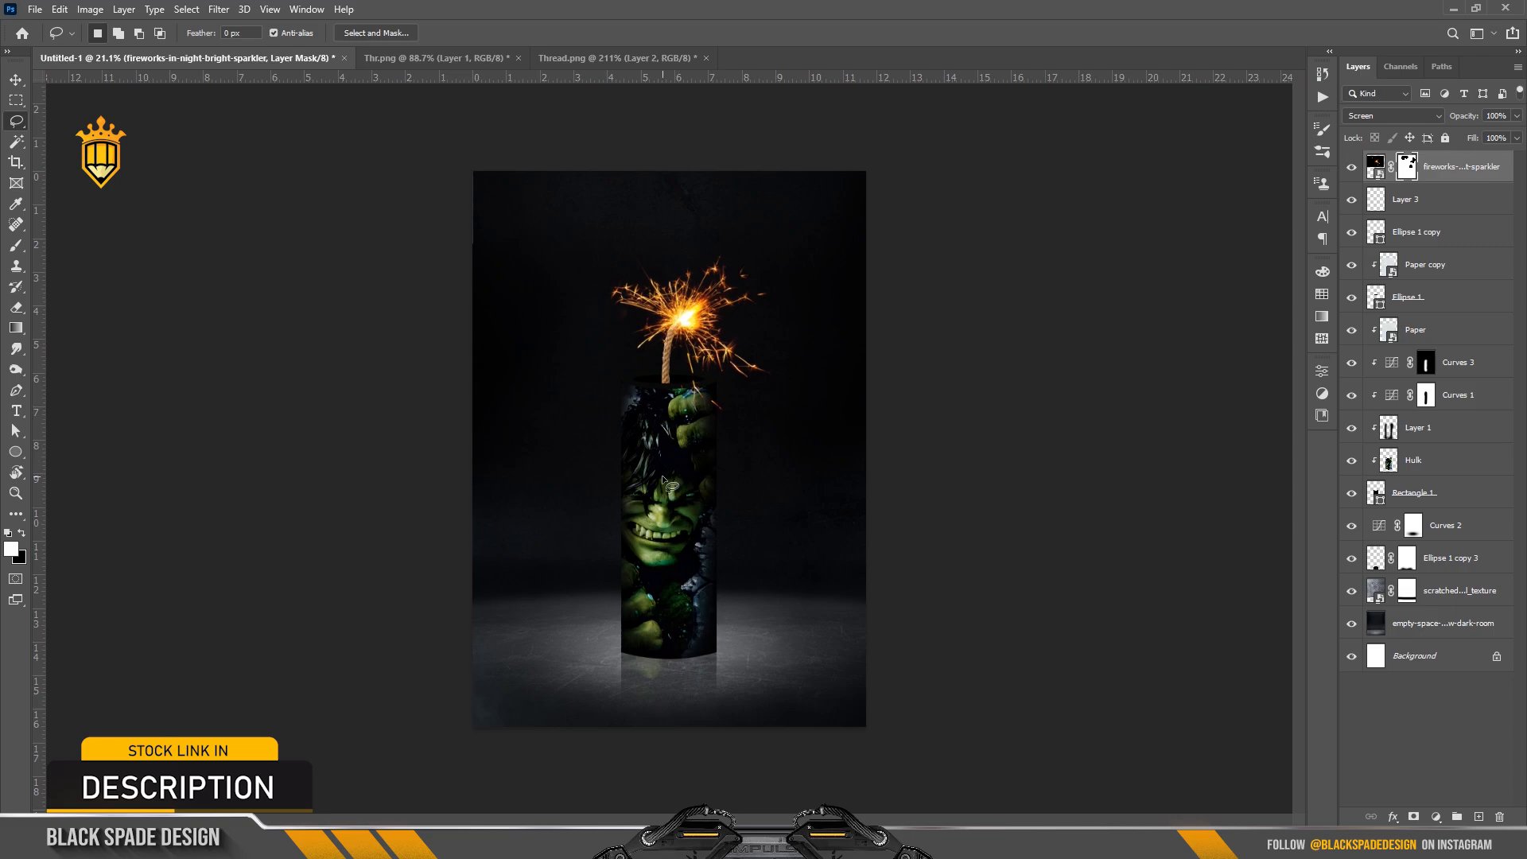
Scale all firecracker, rope and sparkler layers plus the Ellipse 1 copy 3 layer to 92.02% and shift them down onto the floor
key(shift)
shift+click(1444, 505)
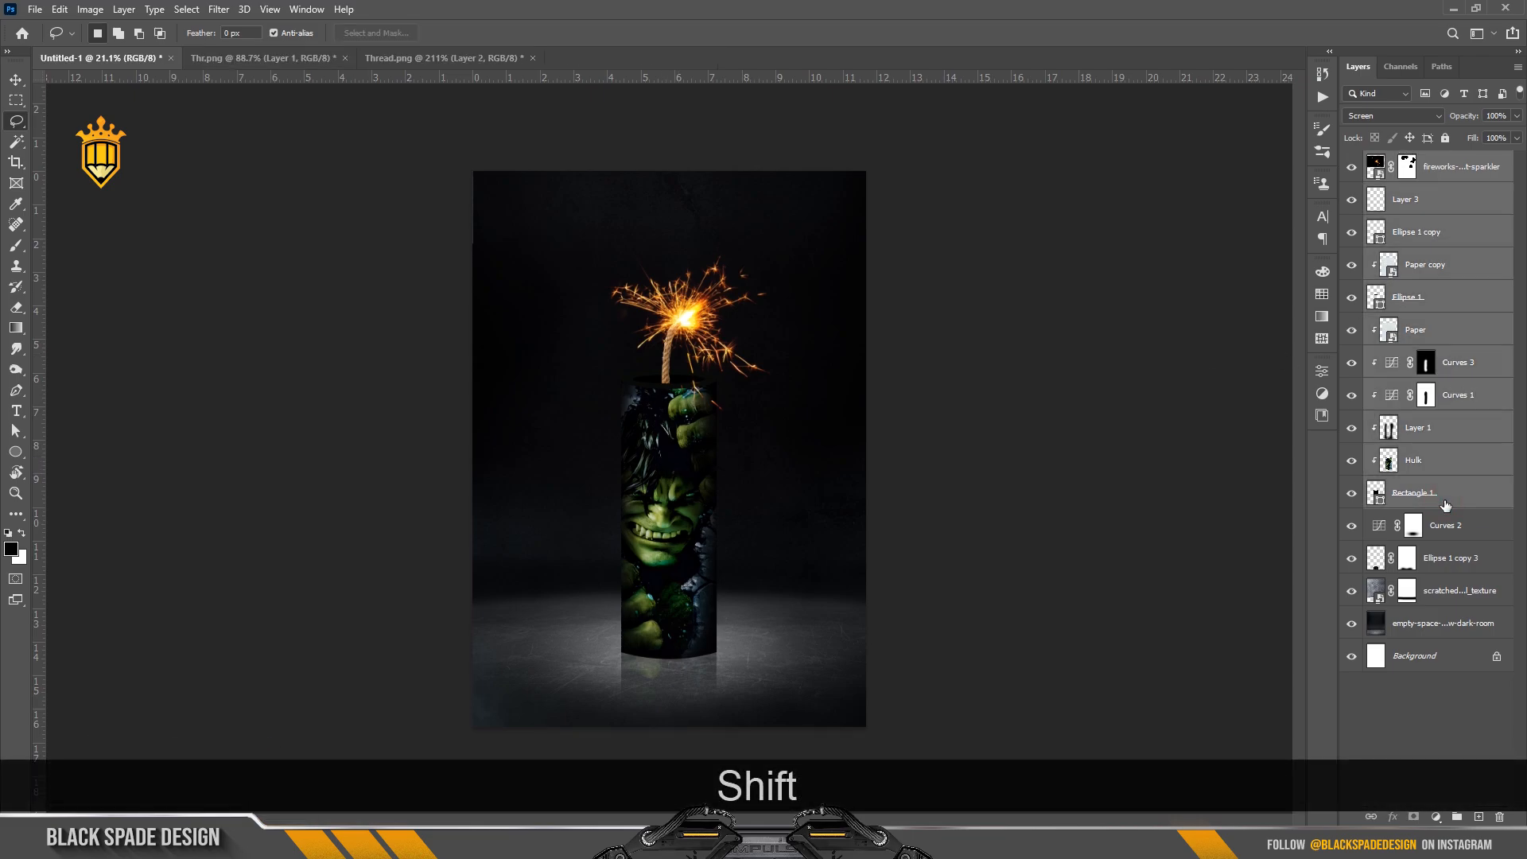
ctrl+click(1435, 572)
key(ctrl+t)
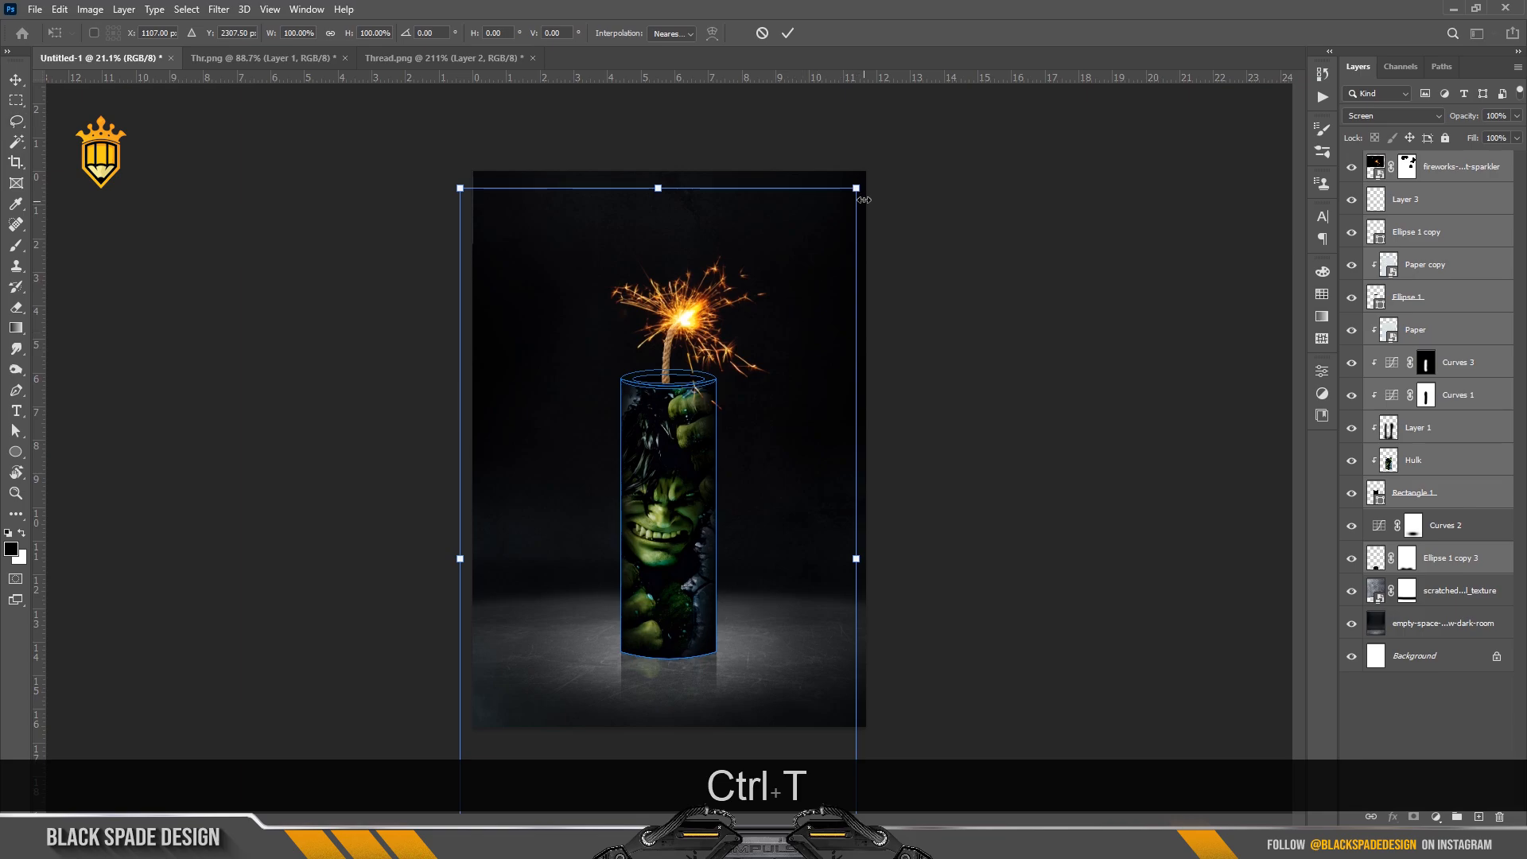
drag(855, 188, 810, 208)
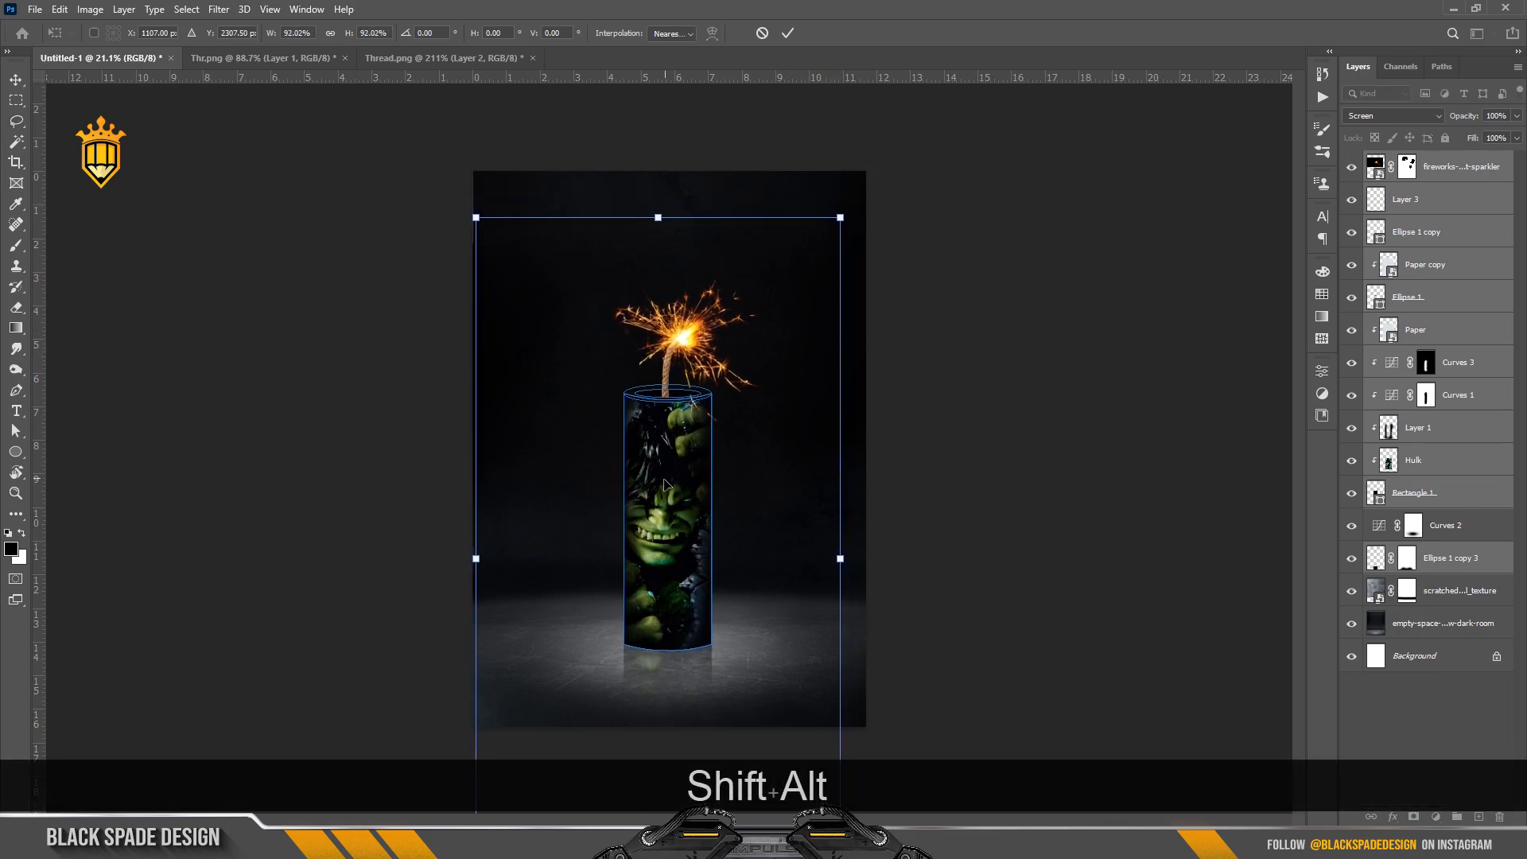
drag(665, 484, 667, 497)
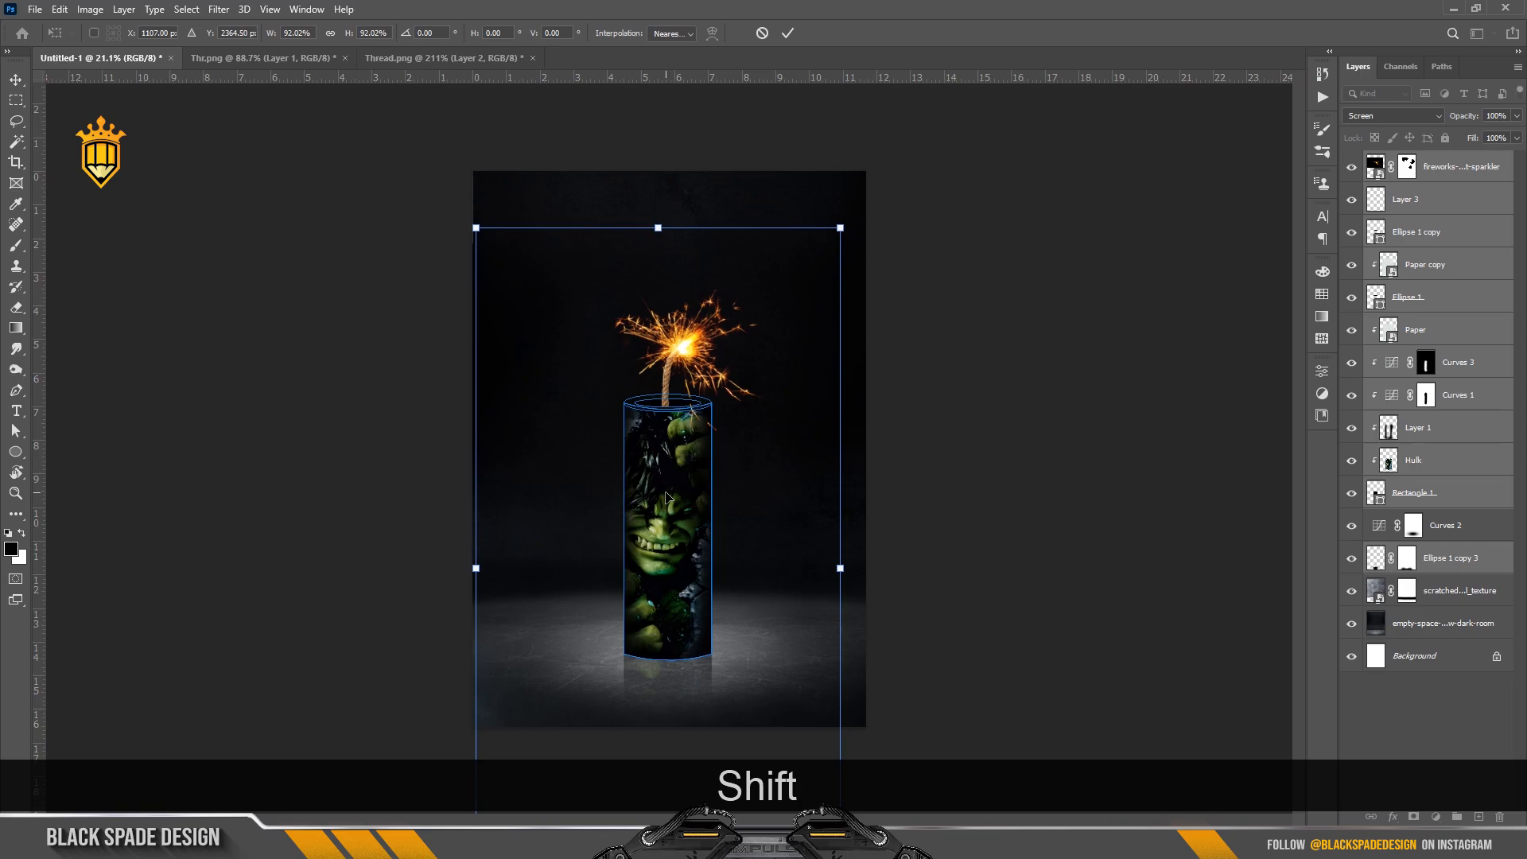
key(Down)
key(Down)
key(Down)
key(Down)
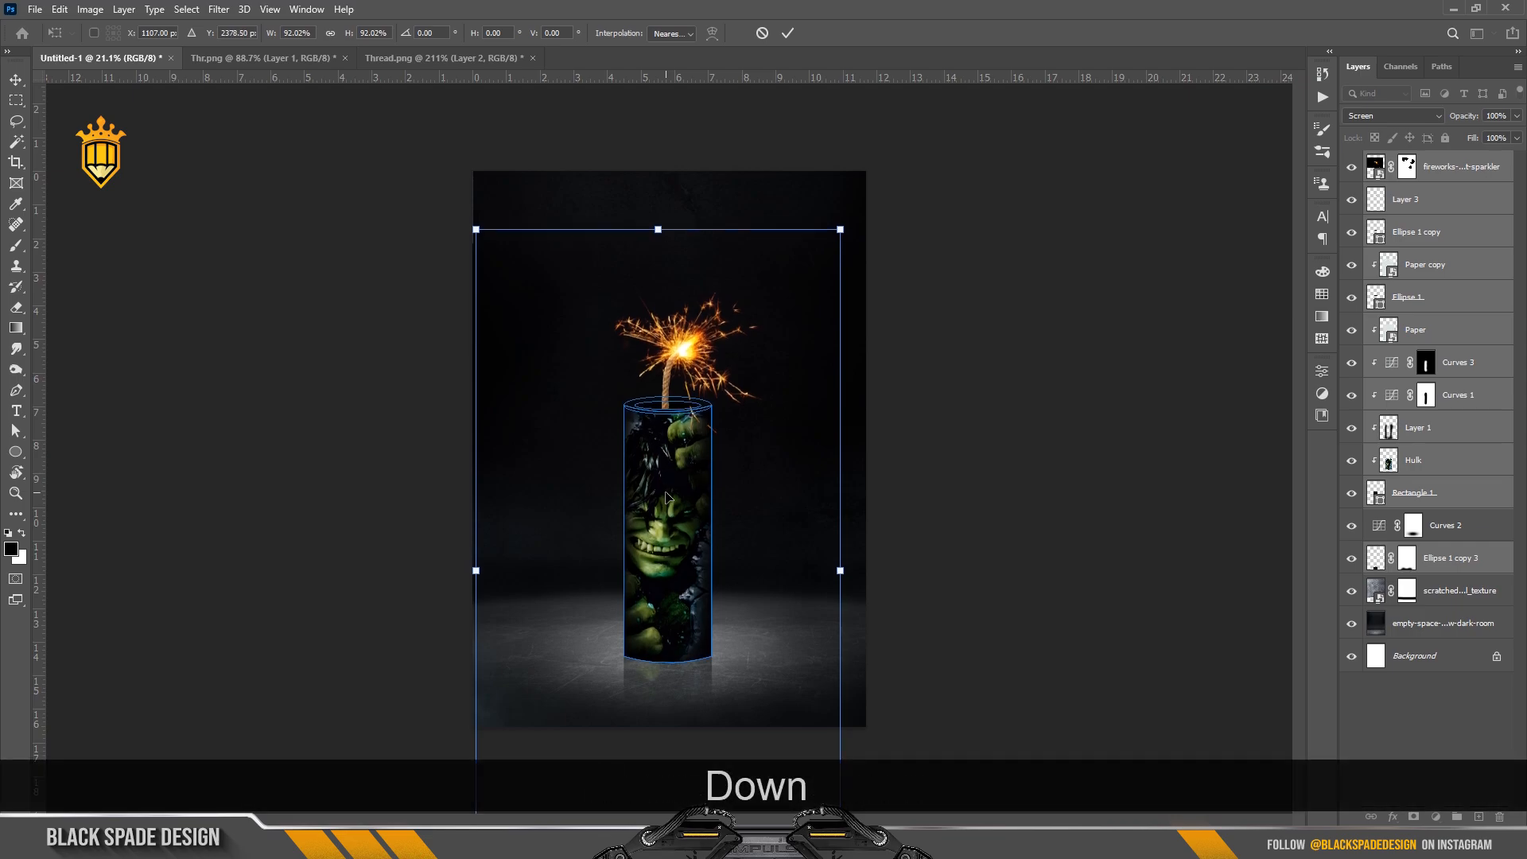
key(Down)
key(Return)
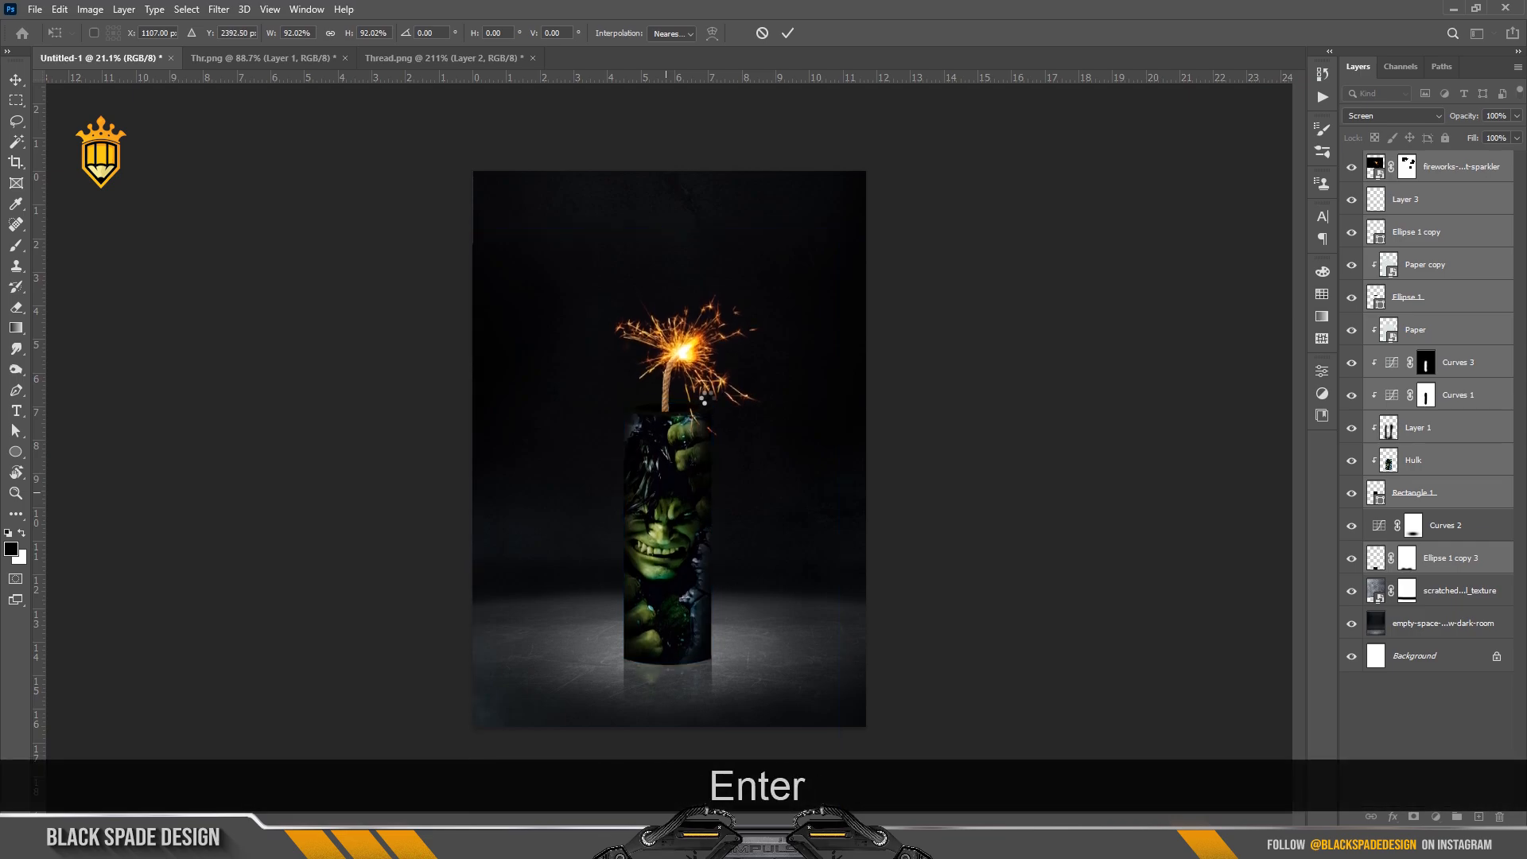
Scale only the sparkler layer to 82.72% and realign its bright core with the rope tip
scroll(704, 388, up, 3)
key(v)
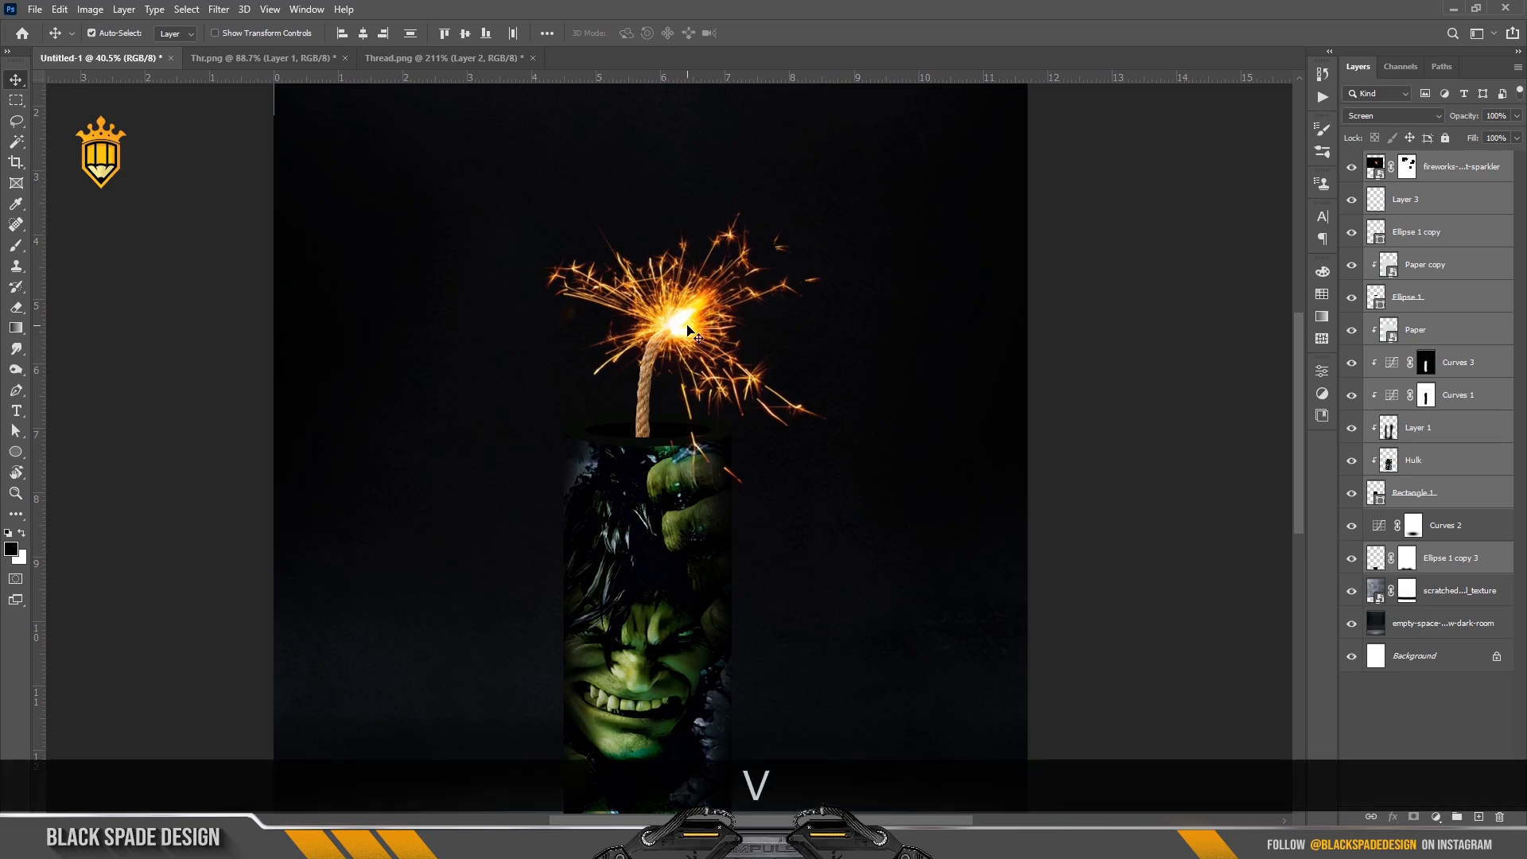
click(1461, 168)
key(ctrl+t)
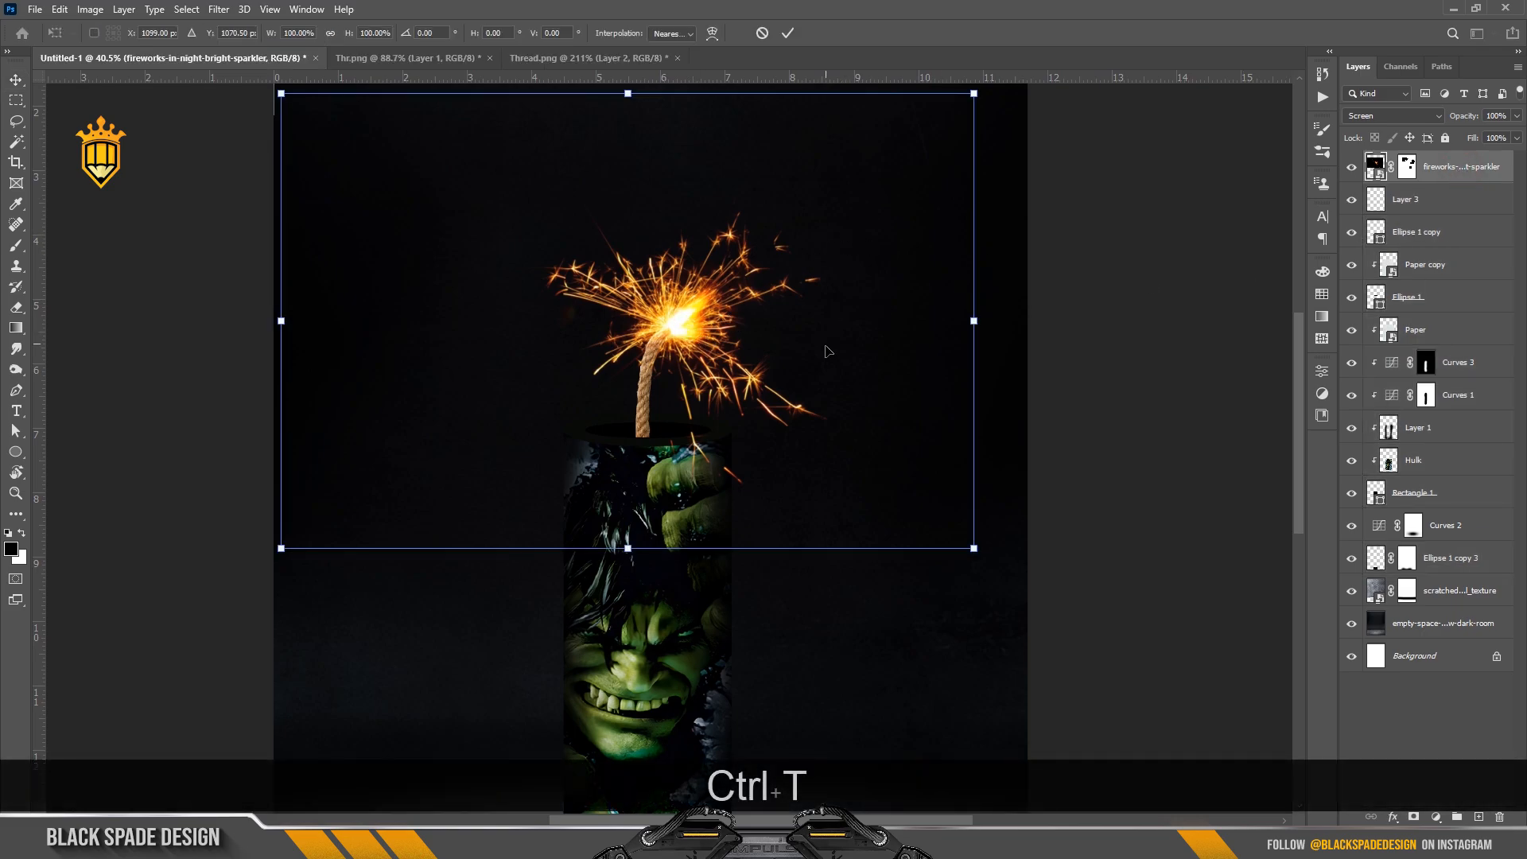
scroll(827, 351, down, 1)
drag(939, 158, 874, 162)
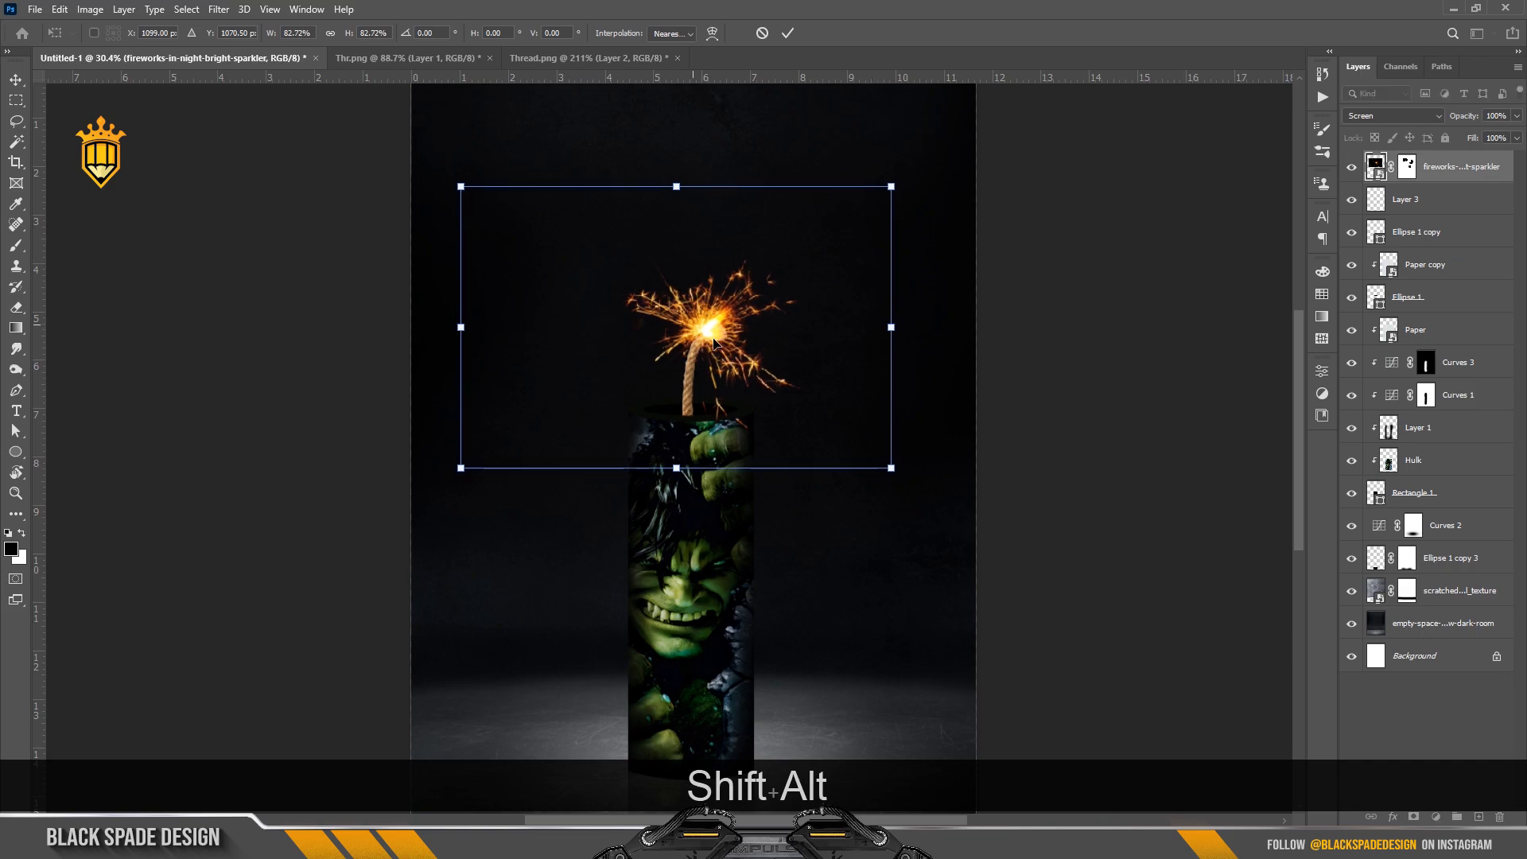
scroll(718, 334, up, 3)
mouse_move(721, 331)
mouse_down()
mouse_move(739, 335)
mouse_move(712, 323)
mouse_up()
key(Return)
scroll(726, 330, up, 3)
scroll(713, 323, down, 5)
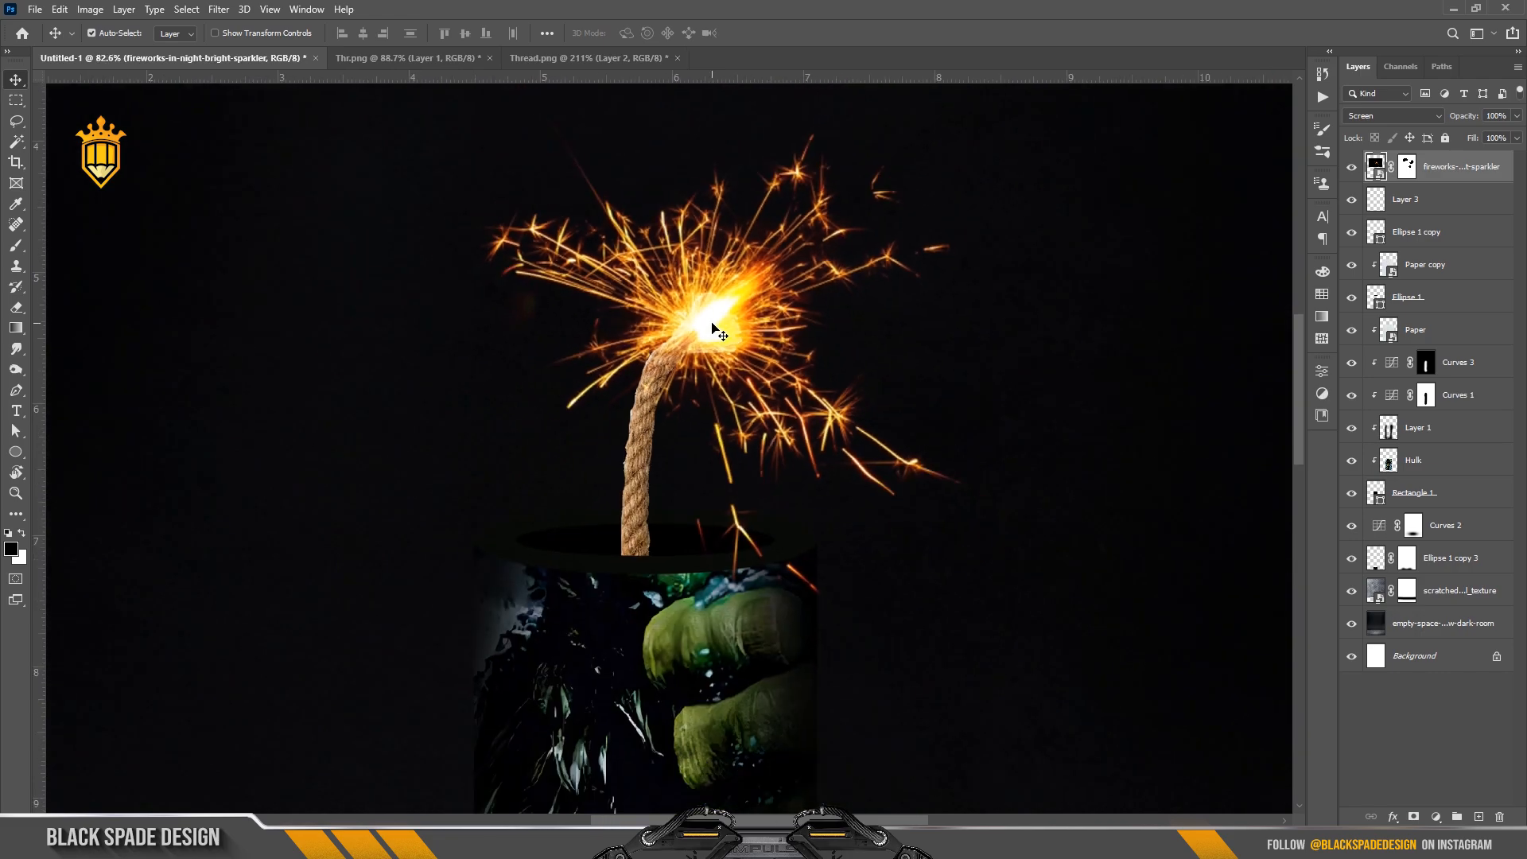
Add a Color Balance adjustment above all layers, shifting the midtones toward green at +8
scroll(789, 376, down, 2)
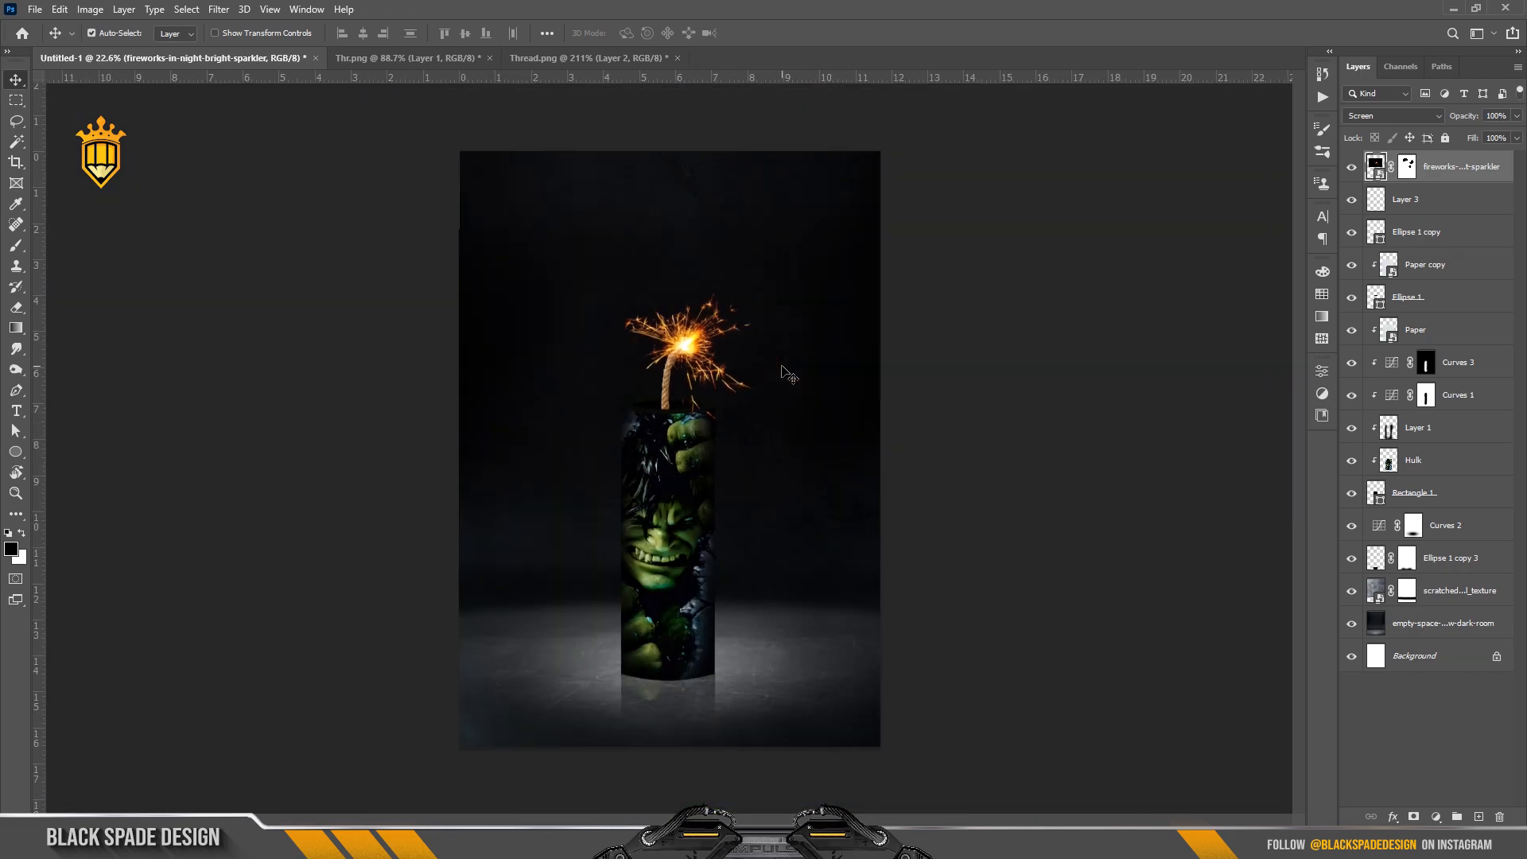
scroll(782, 367, down, 3)
scroll(652, 379, up, 3)
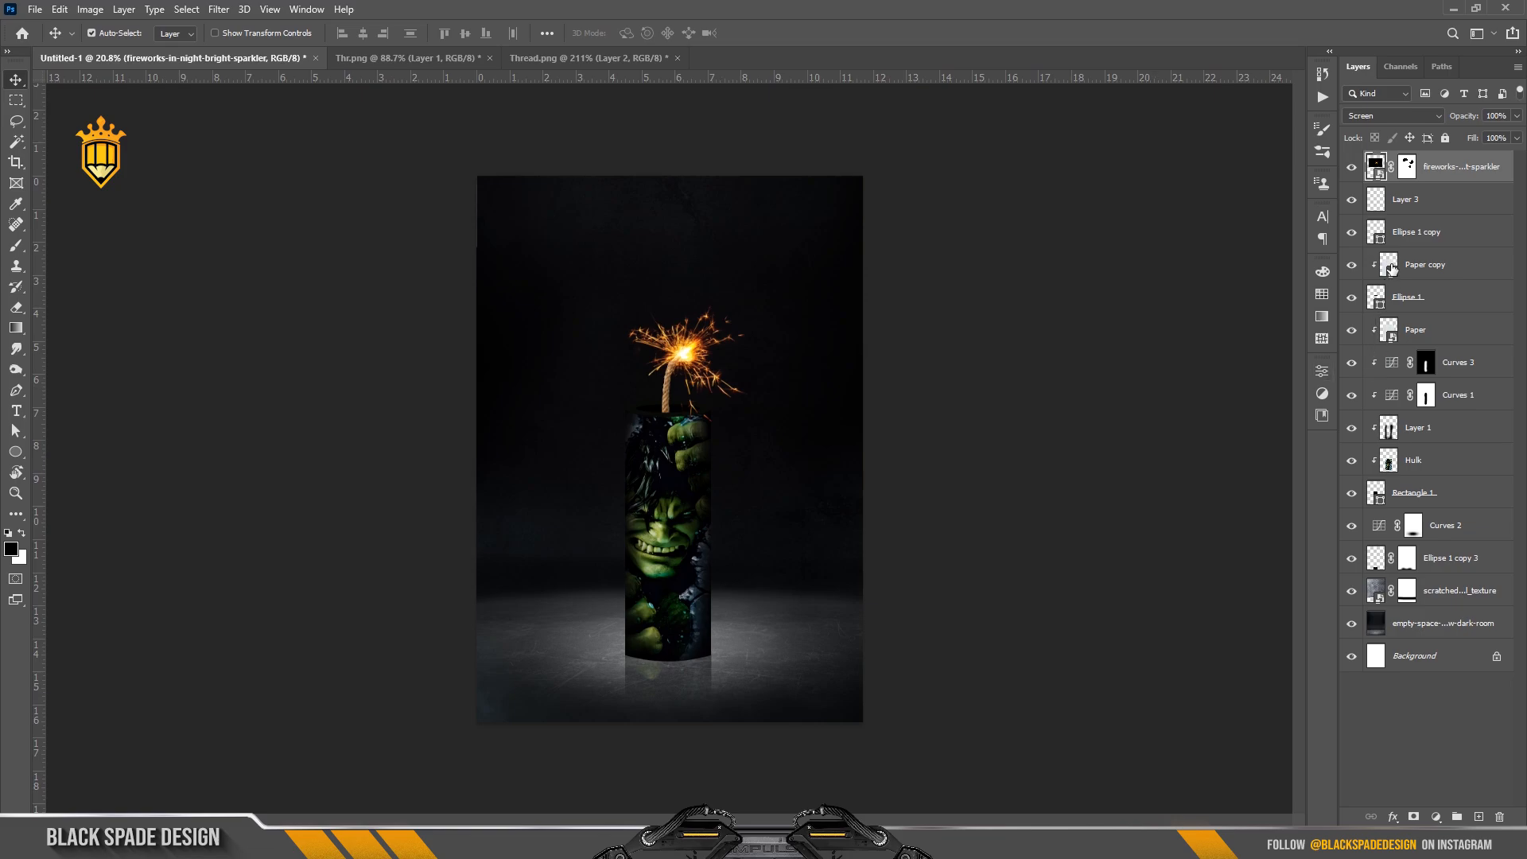
scroll(685, 390, up, 1)
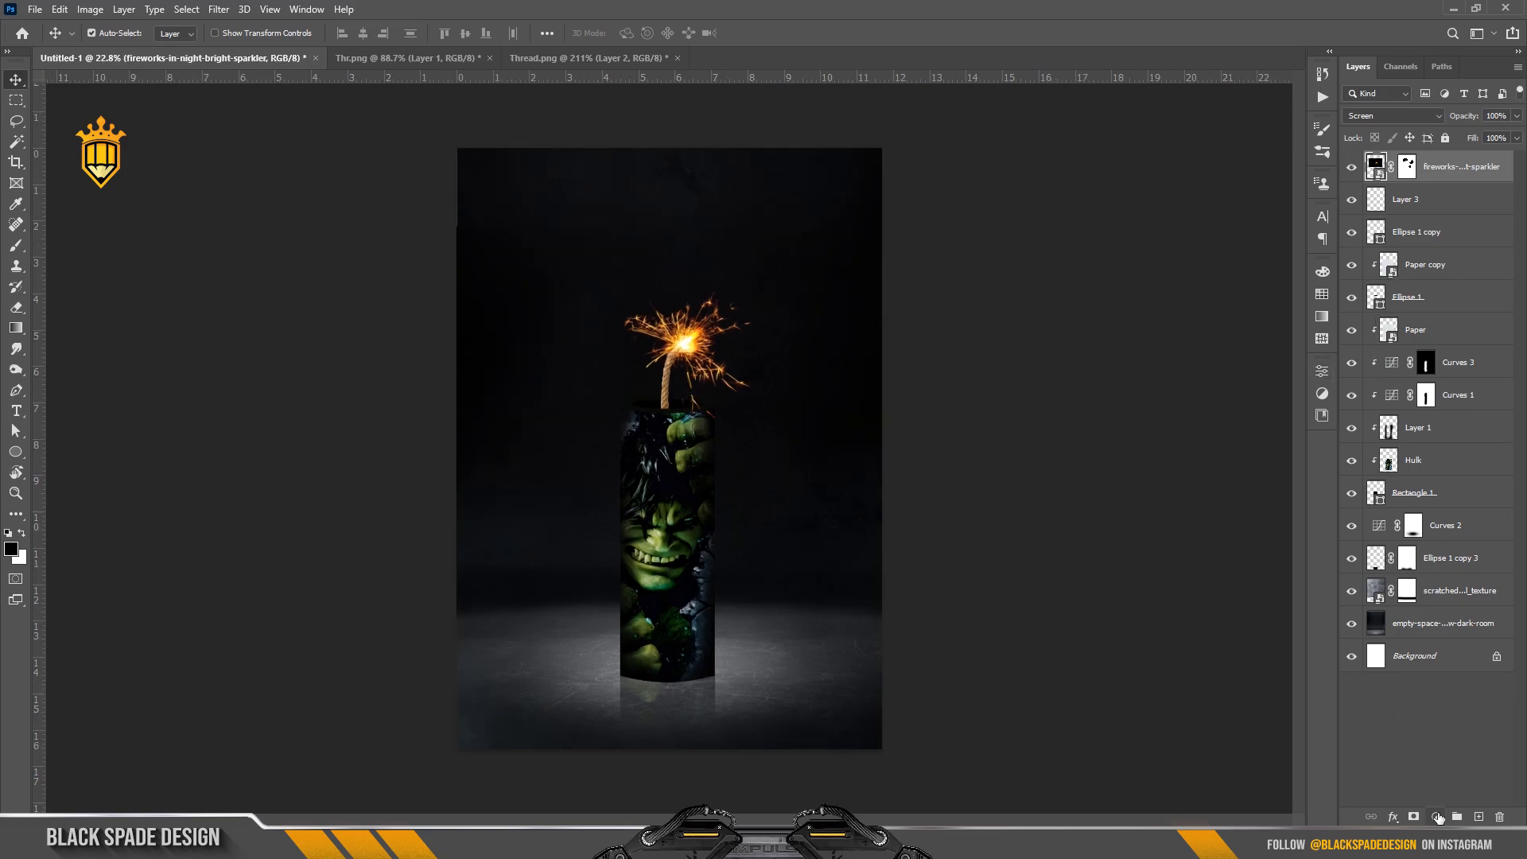
click(1436, 817)
click(1419, 665)
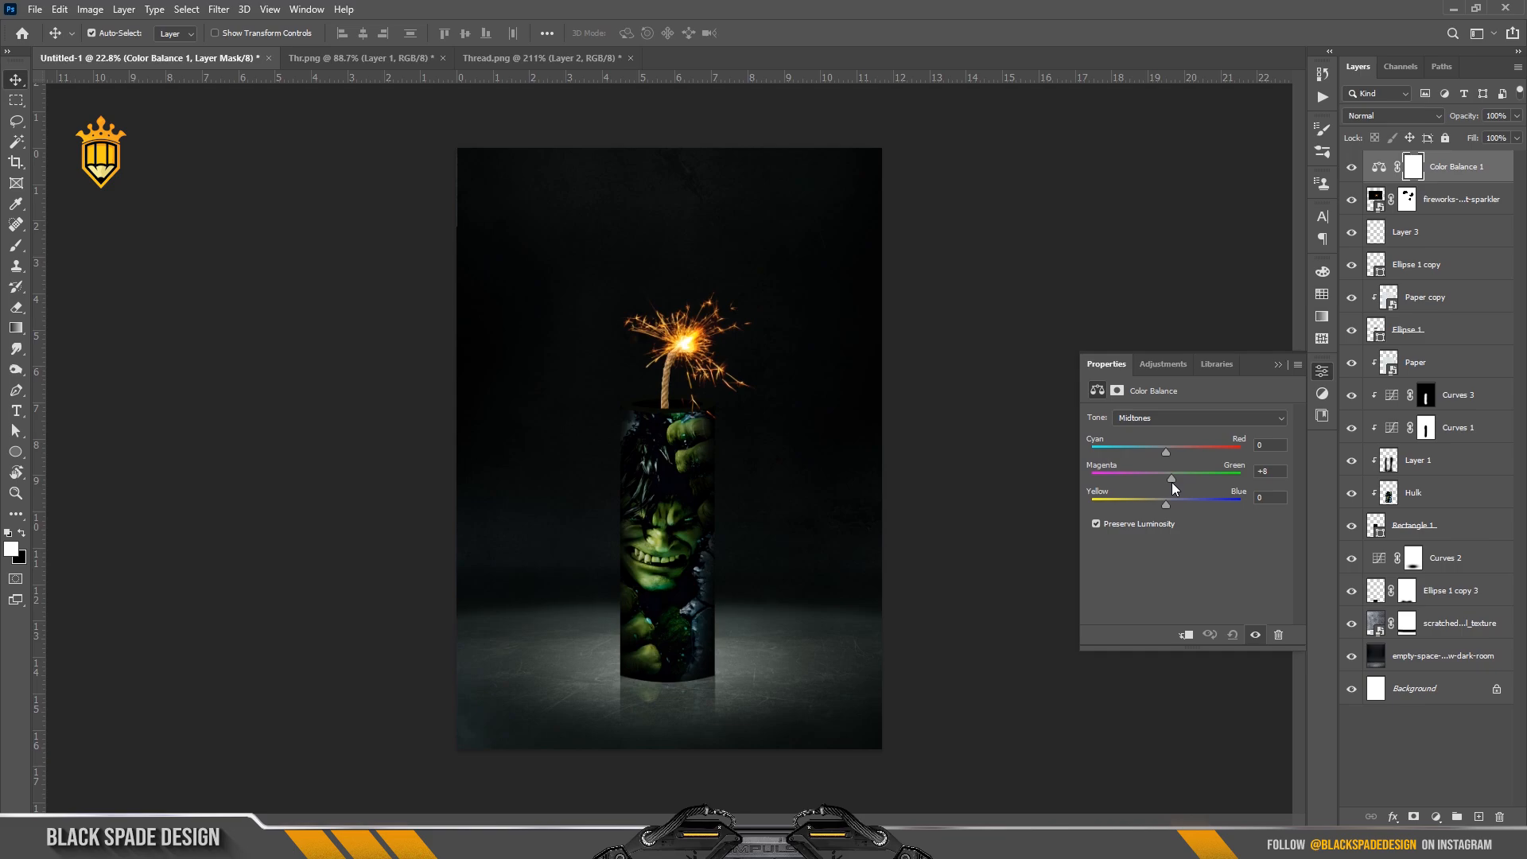
drag(1167, 452, 1165, 453)
click(1278, 367)
Add a Curves adjustment above the Color Balance layer and pull the RGB midpoint down slightly to darken the image
scroll(788, 307, up, 3)
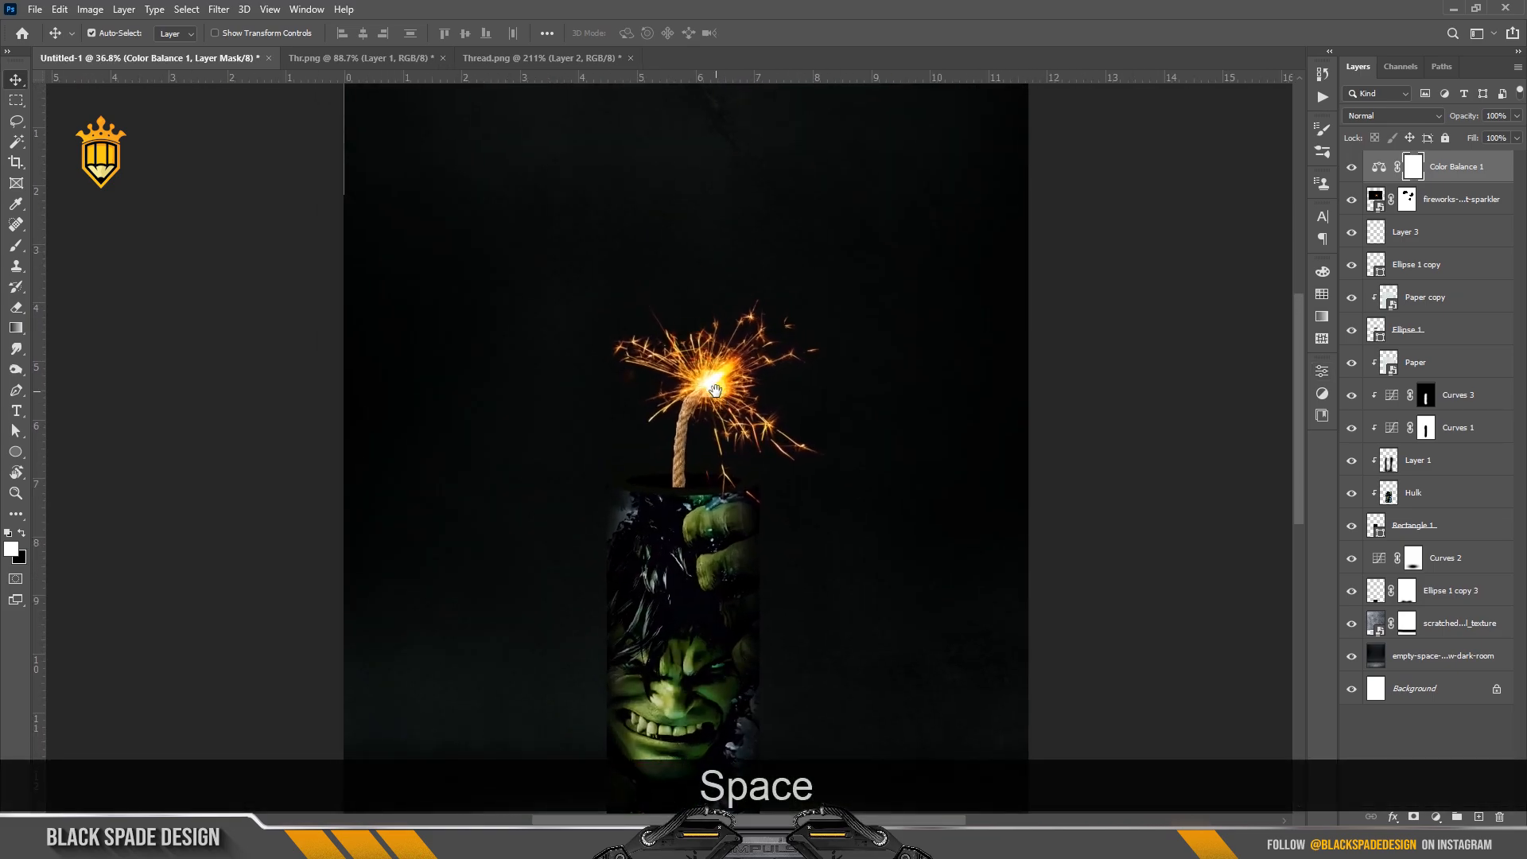
scroll(906, 392, down, 3)
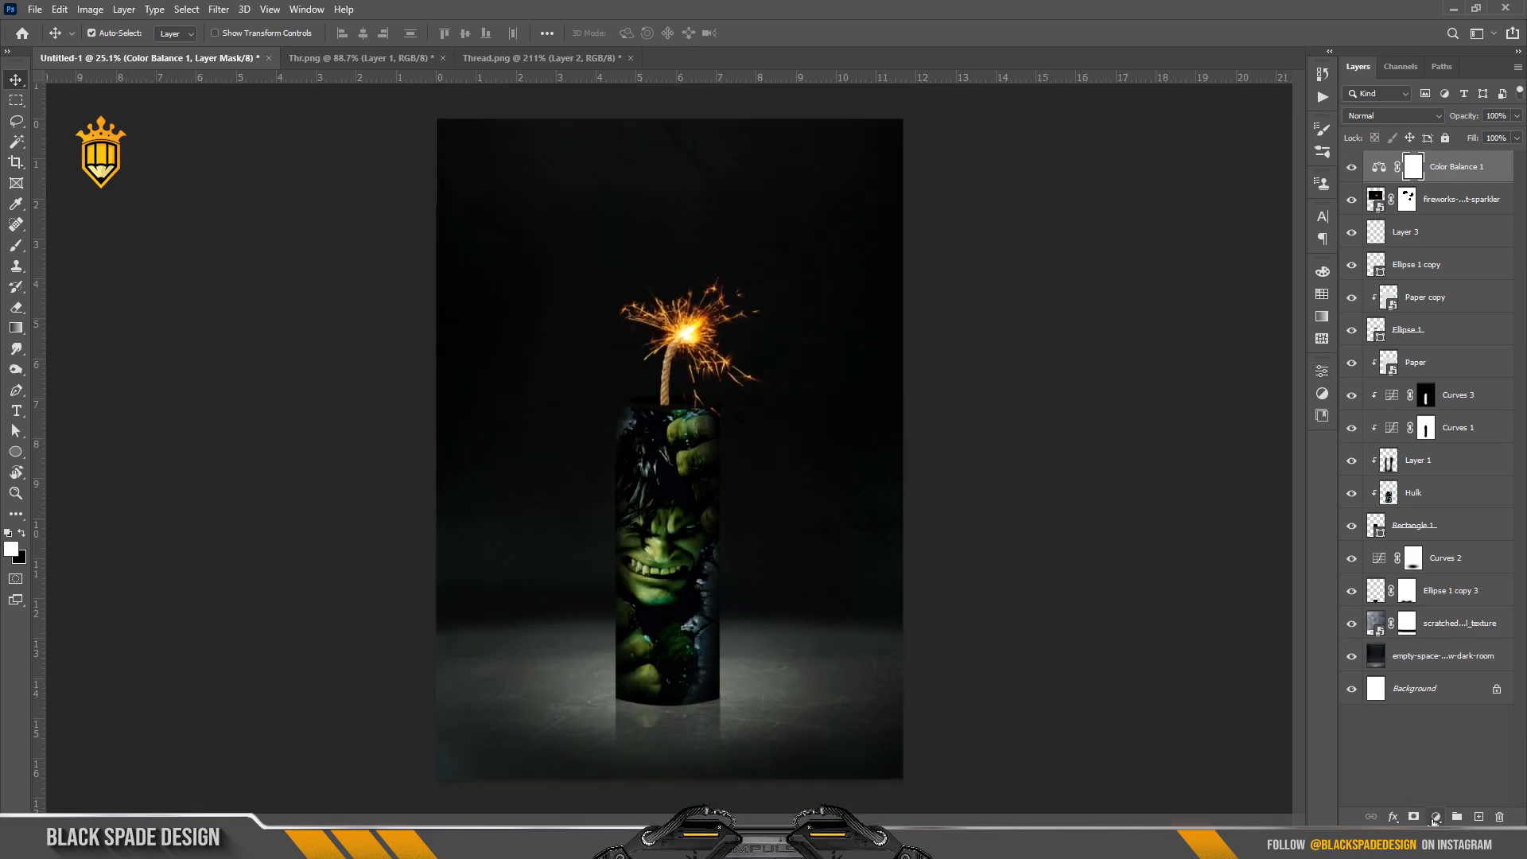
click(1436, 816)
click(1414, 622)
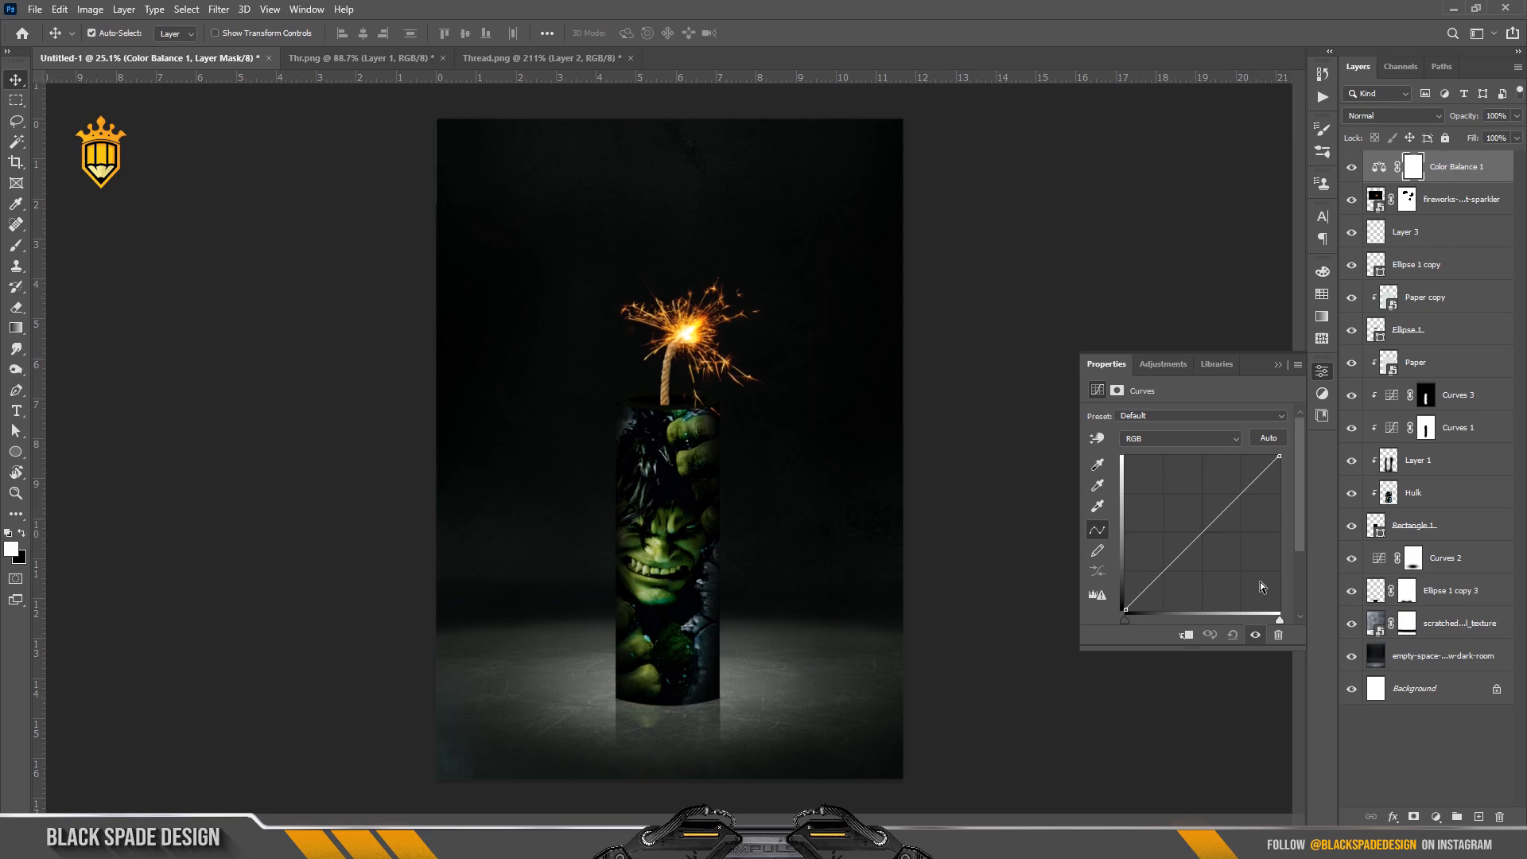
click(1207, 534)
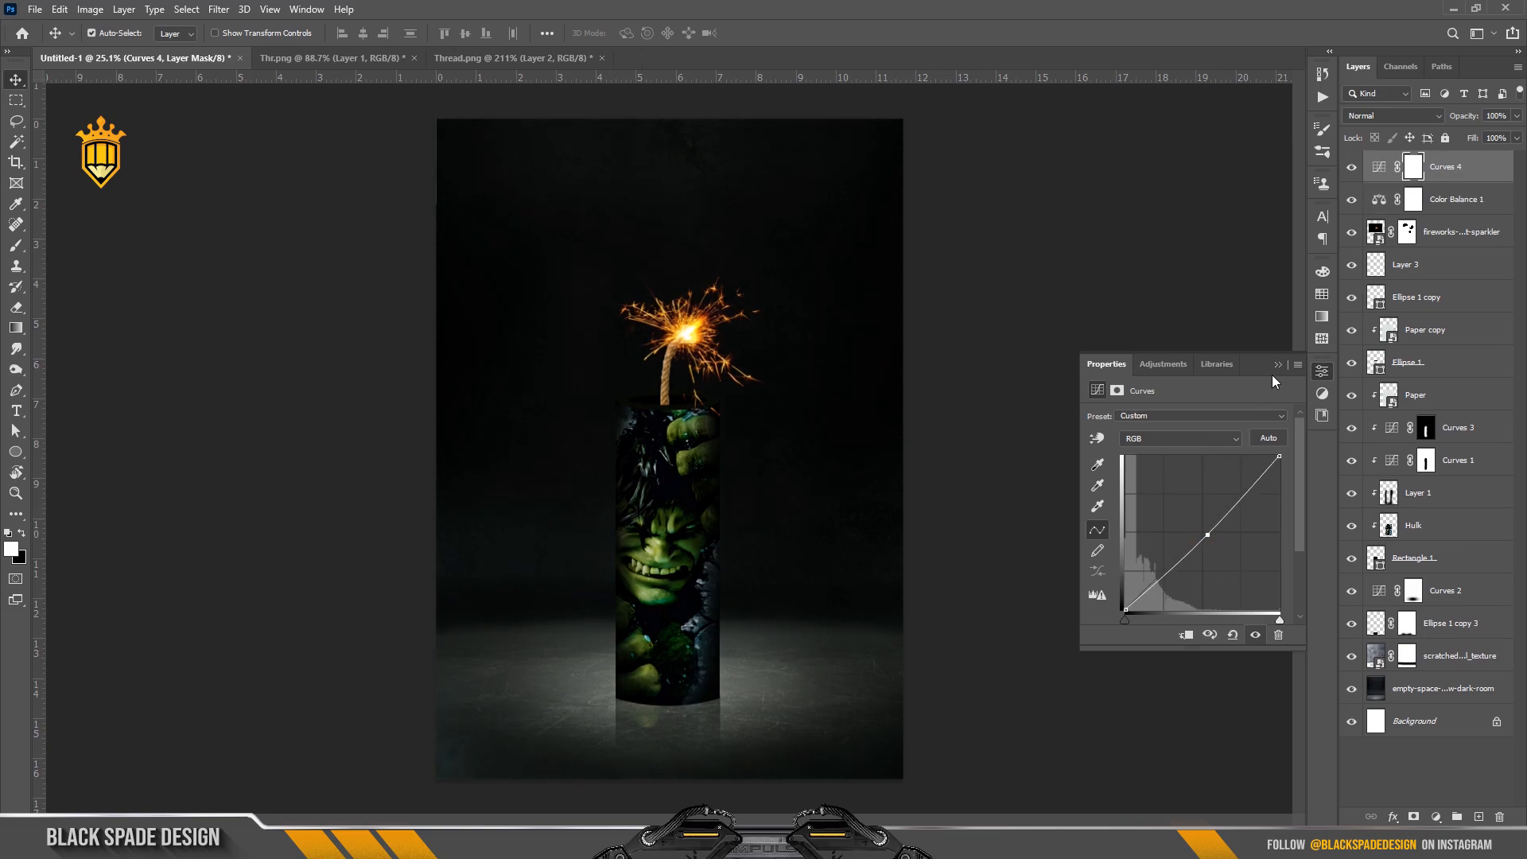
drag(1207, 534, 1211, 537)
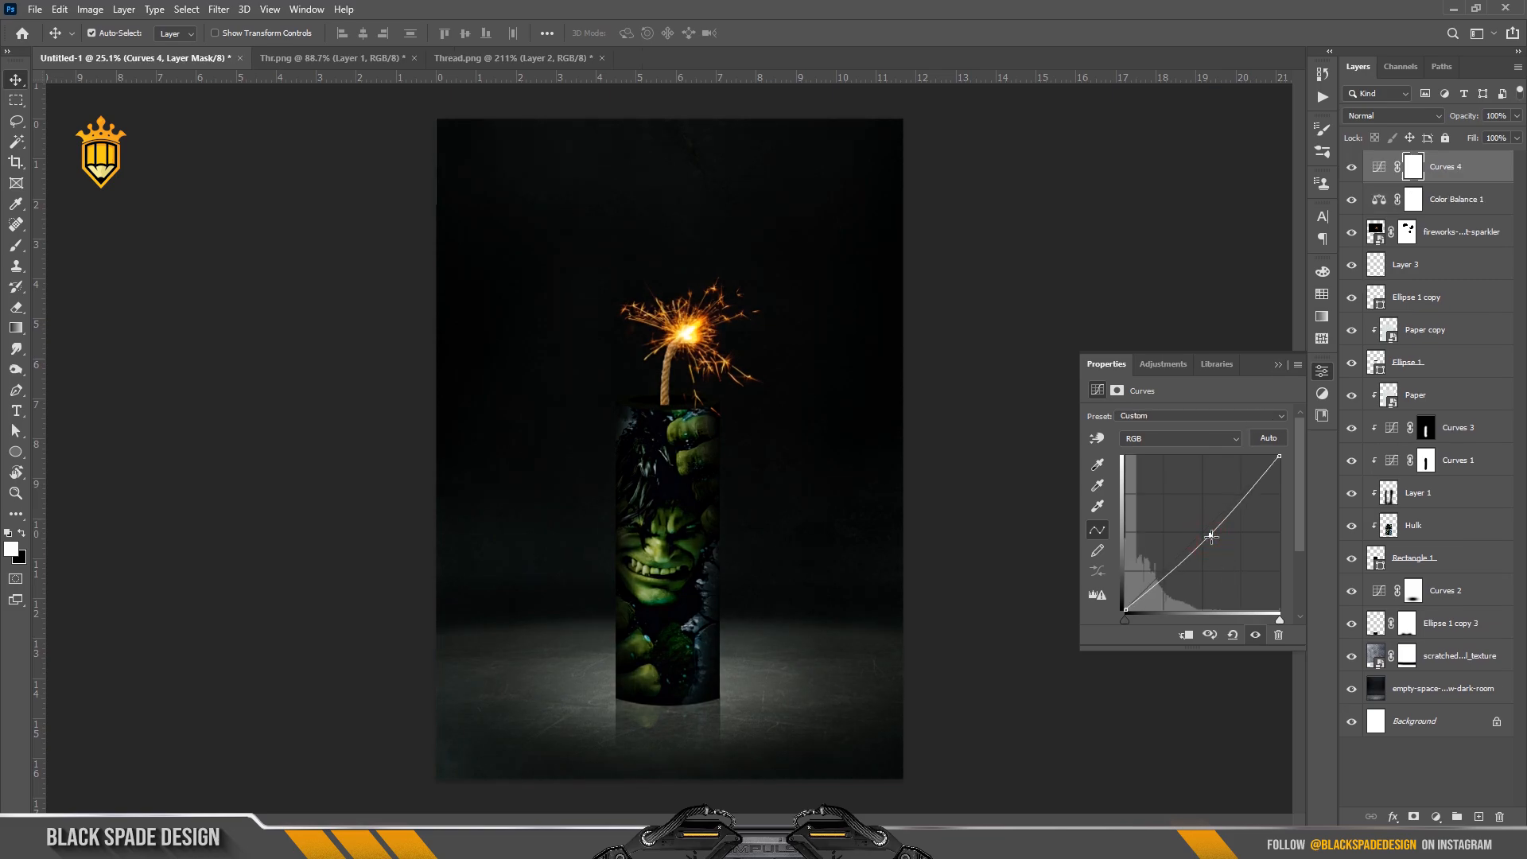
click(1274, 368)
Invert the Curves 4 mask and paint white along the image edges with a soft 2000 px brush to darken them
key(ctrl+i)
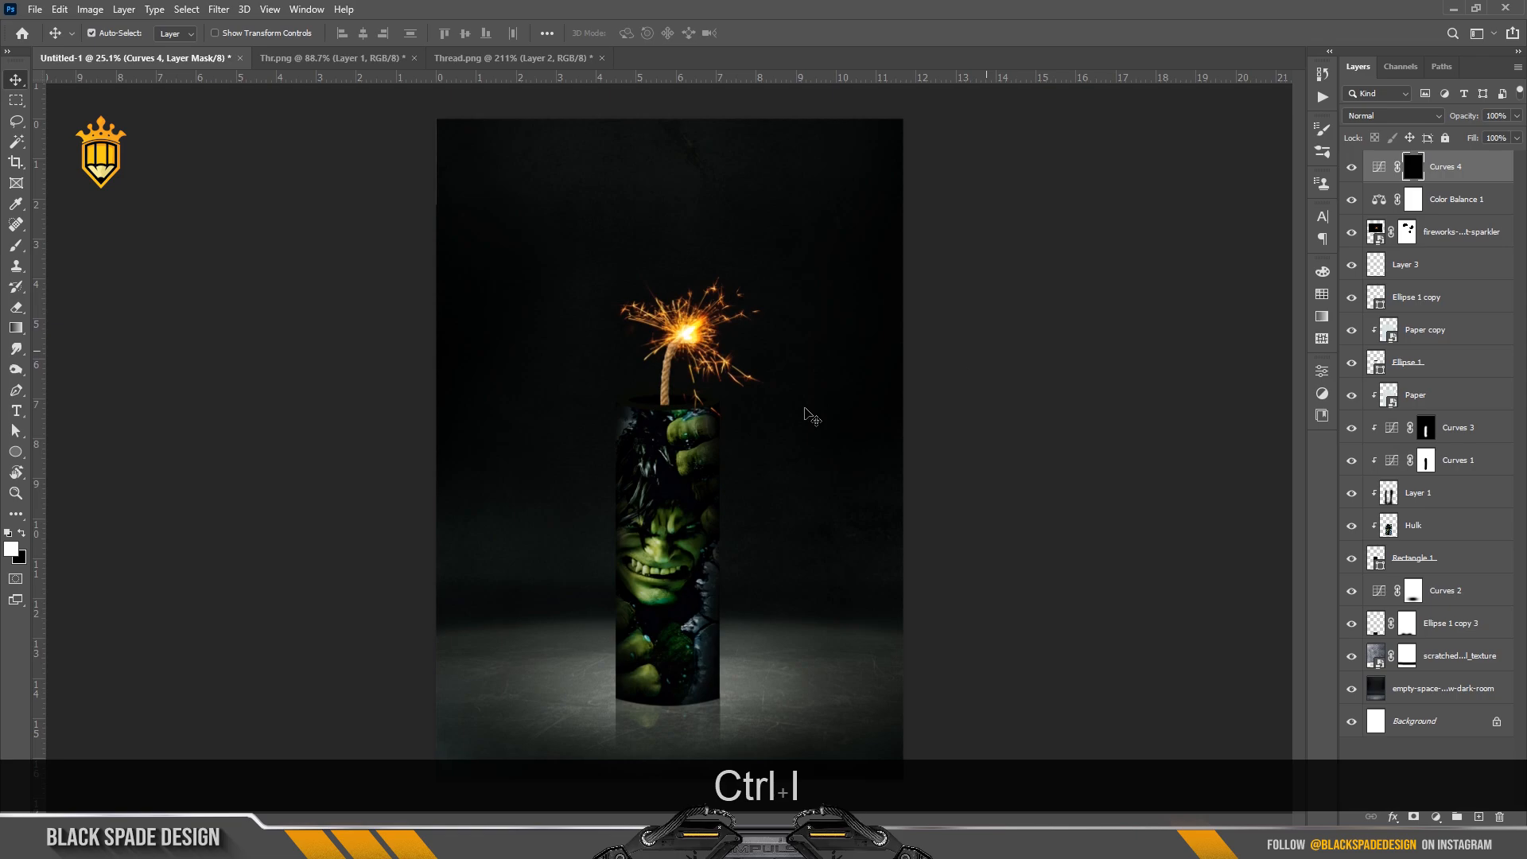
key(b)
scroll(791, 405, down, 1)
key(bracketright)
key(bracketright)
key(bracketright)
key(bracketright)
key(bracketright)
key(bracketright)
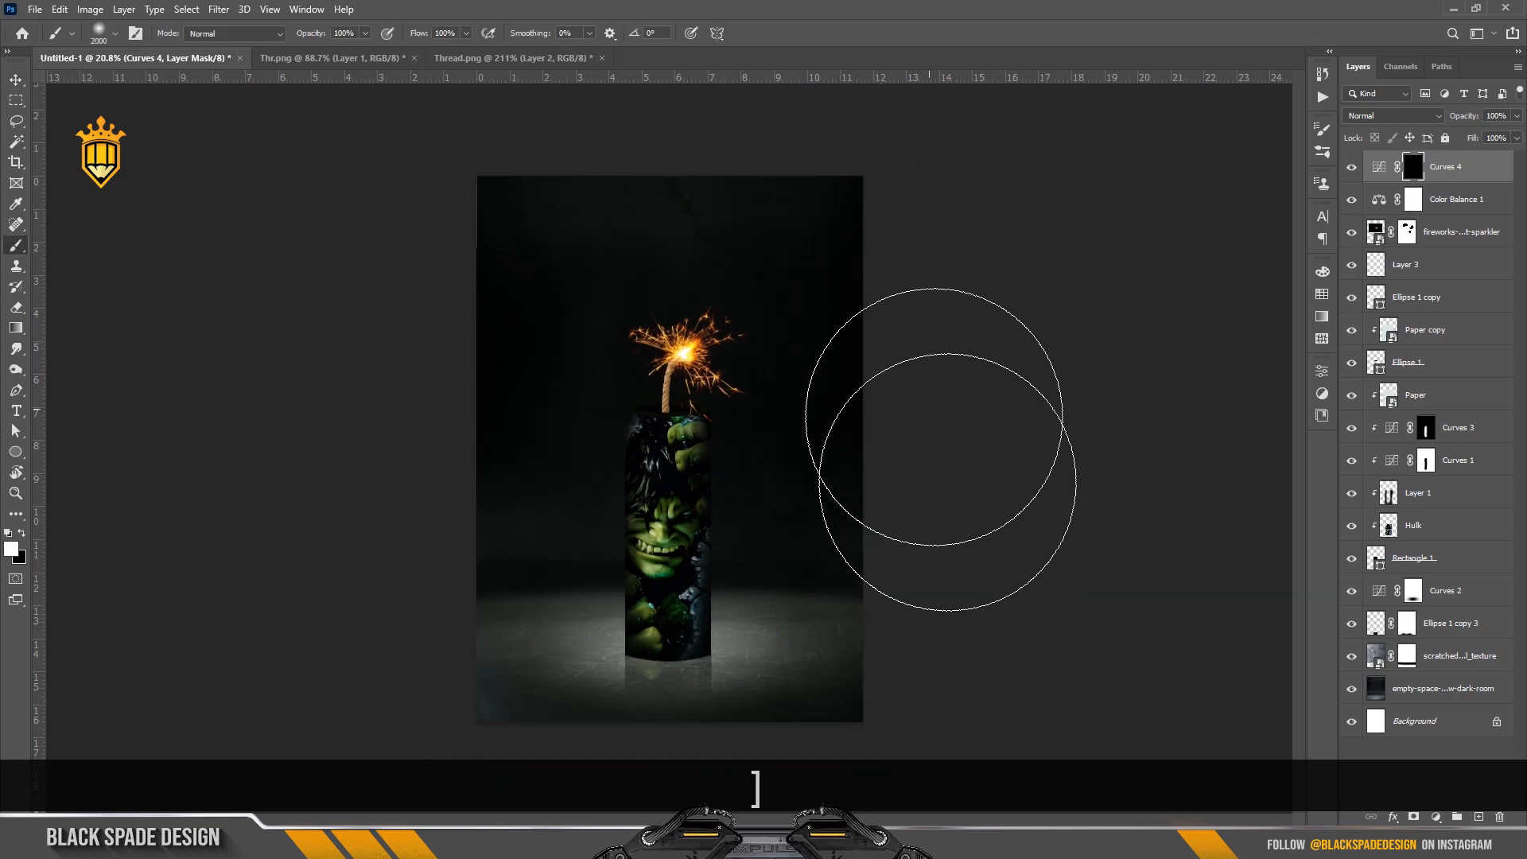
scroll(887, 587, down, 1)
click(830, 634)
mouse_move(799, 657)
mouse_down()
mouse_move(790, 688)
mouse_move(657, 718)
mouse_move(540, 687)
mouse_move(473, 617)
mouse_up()
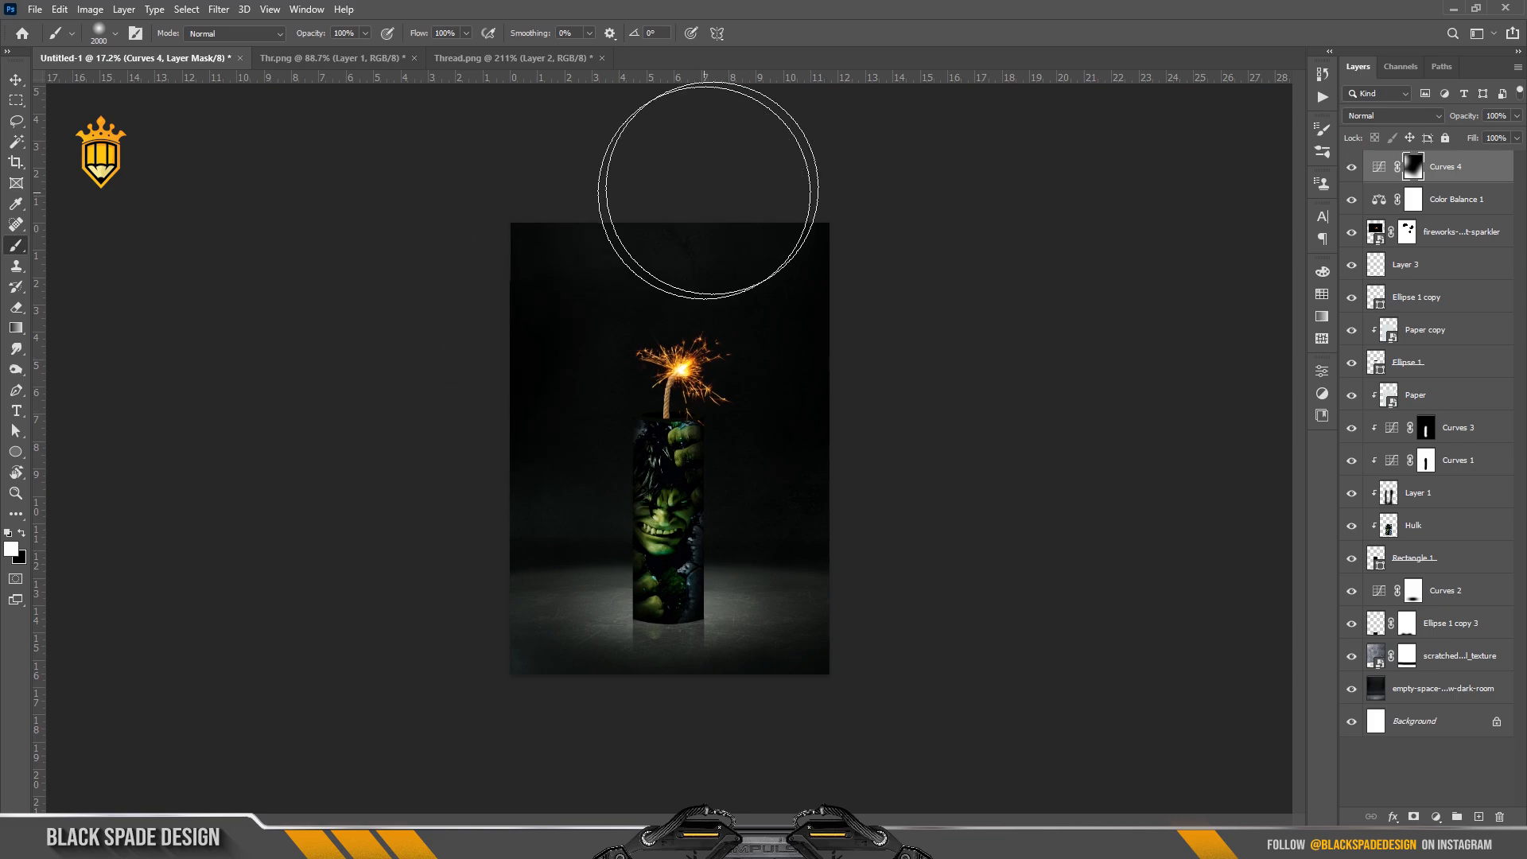
Inspect the edge darkening around the sparkler, comparing the image with Curves 4 hidden and shown
scroll(744, 451, up, 3)
key(v)
scroll(680, 355, up, 2)
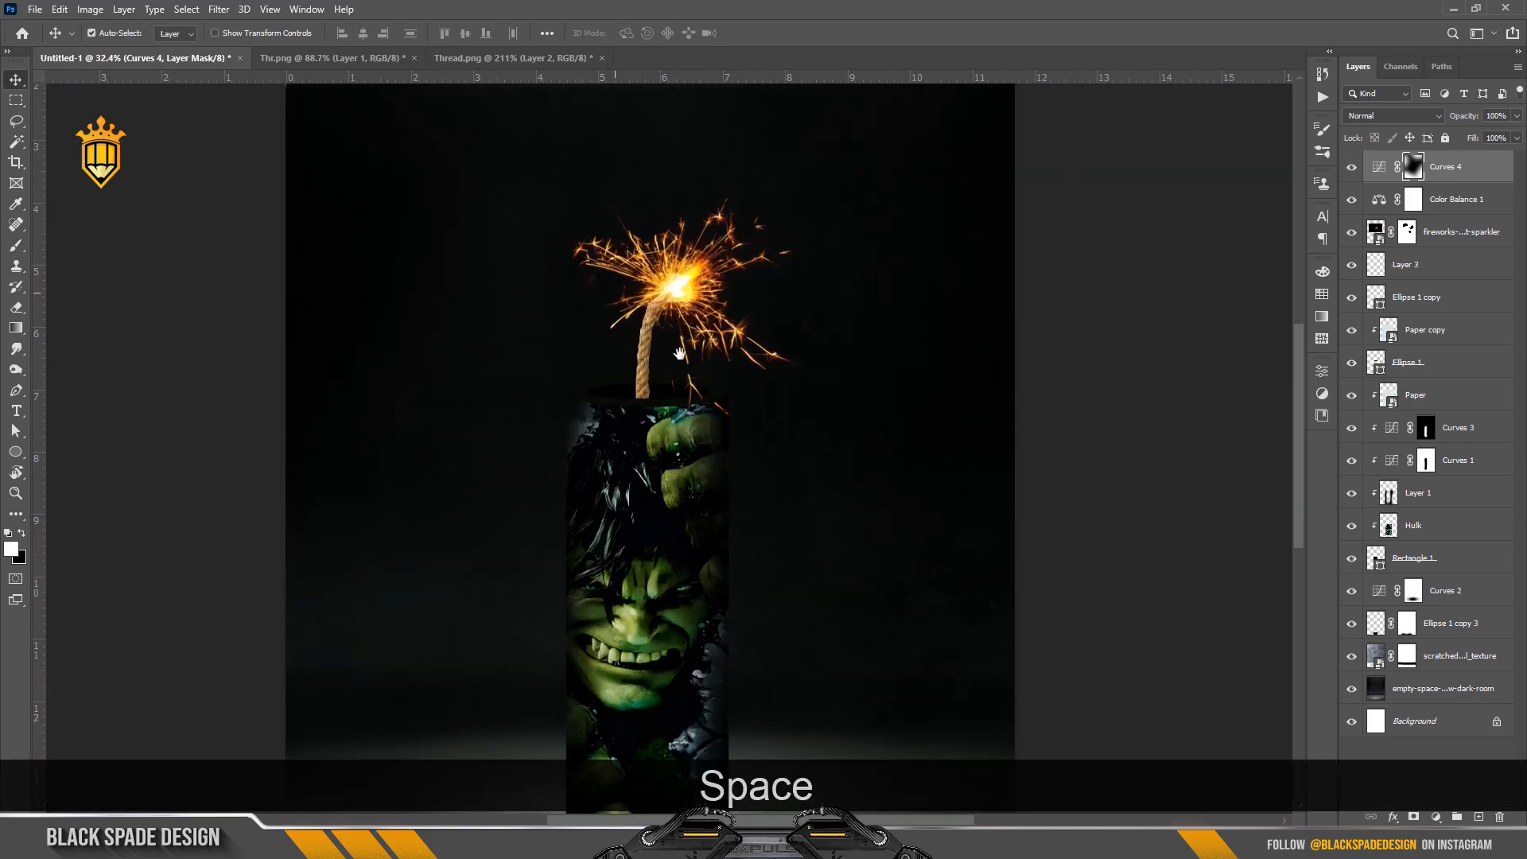
drag(665, 328, 747, 583)
scroll(727, 441, up, 2)
drag(726, 483, 689, 420)
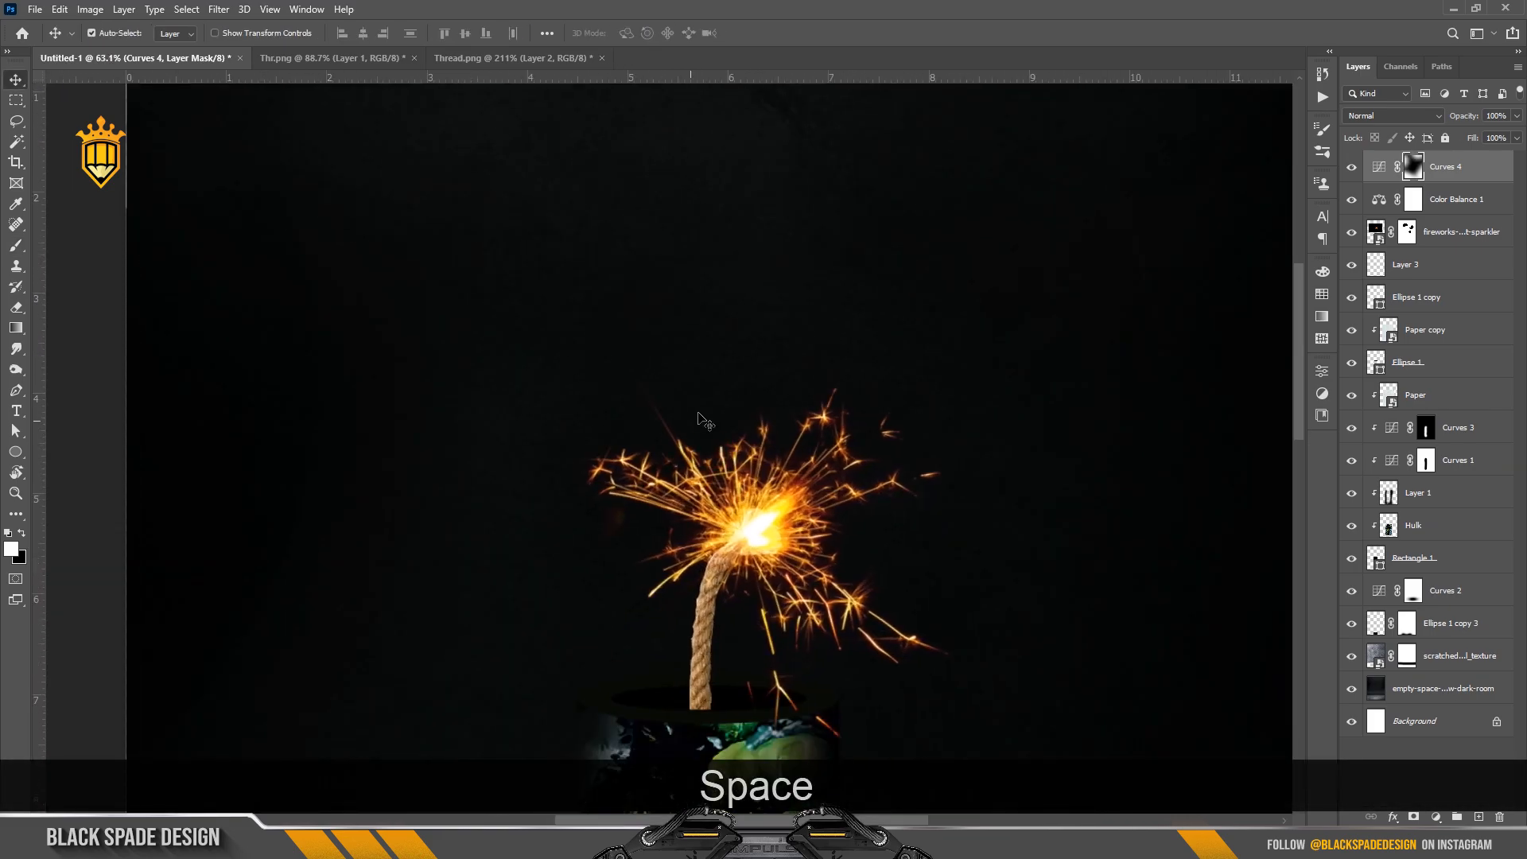
click(1343, 167)
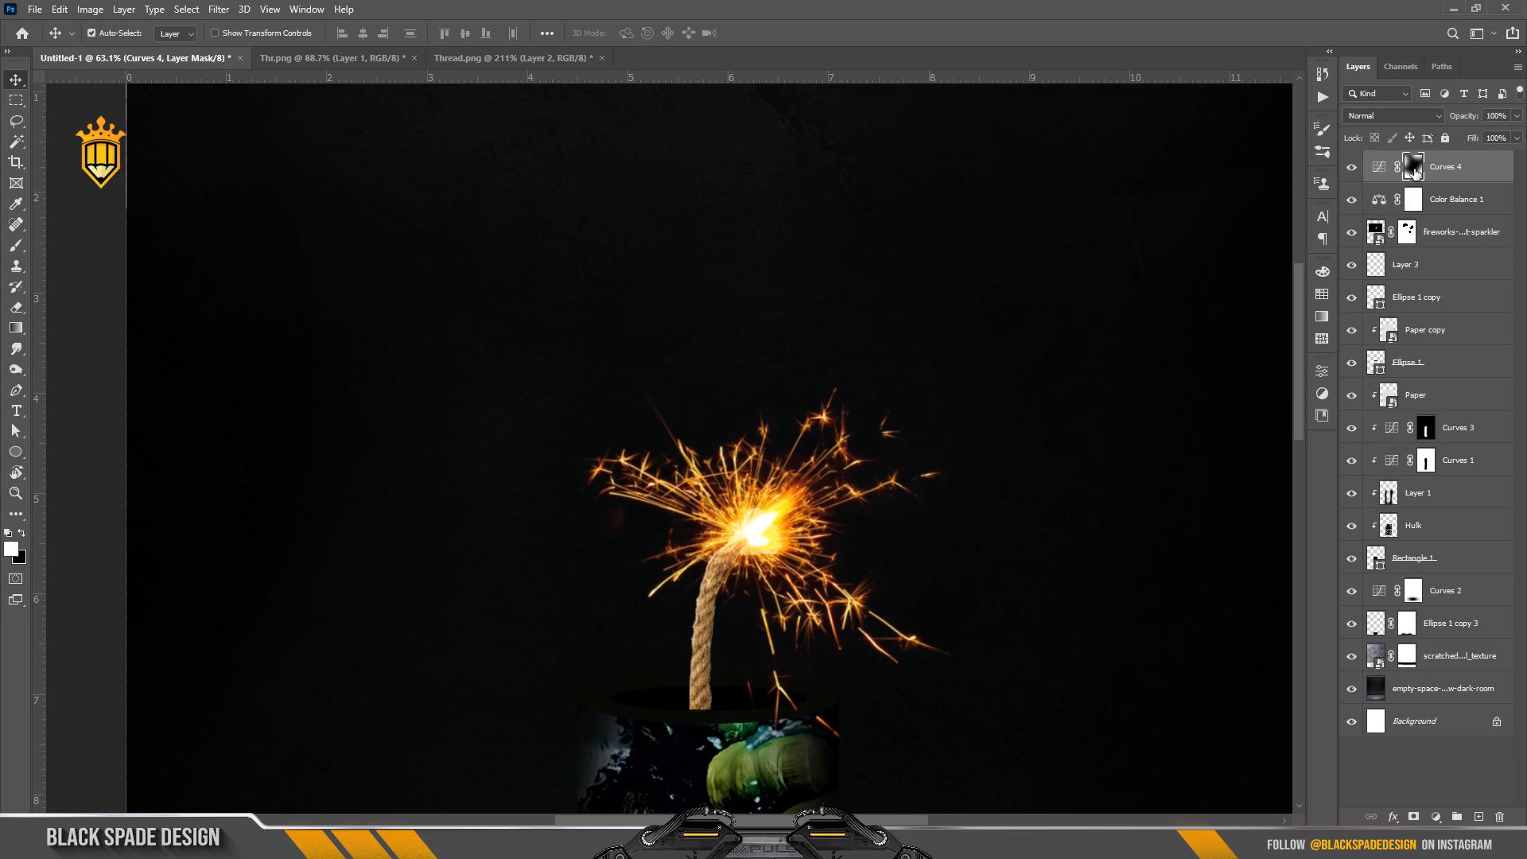
key(b)
scroll(219, 409, down, 3)
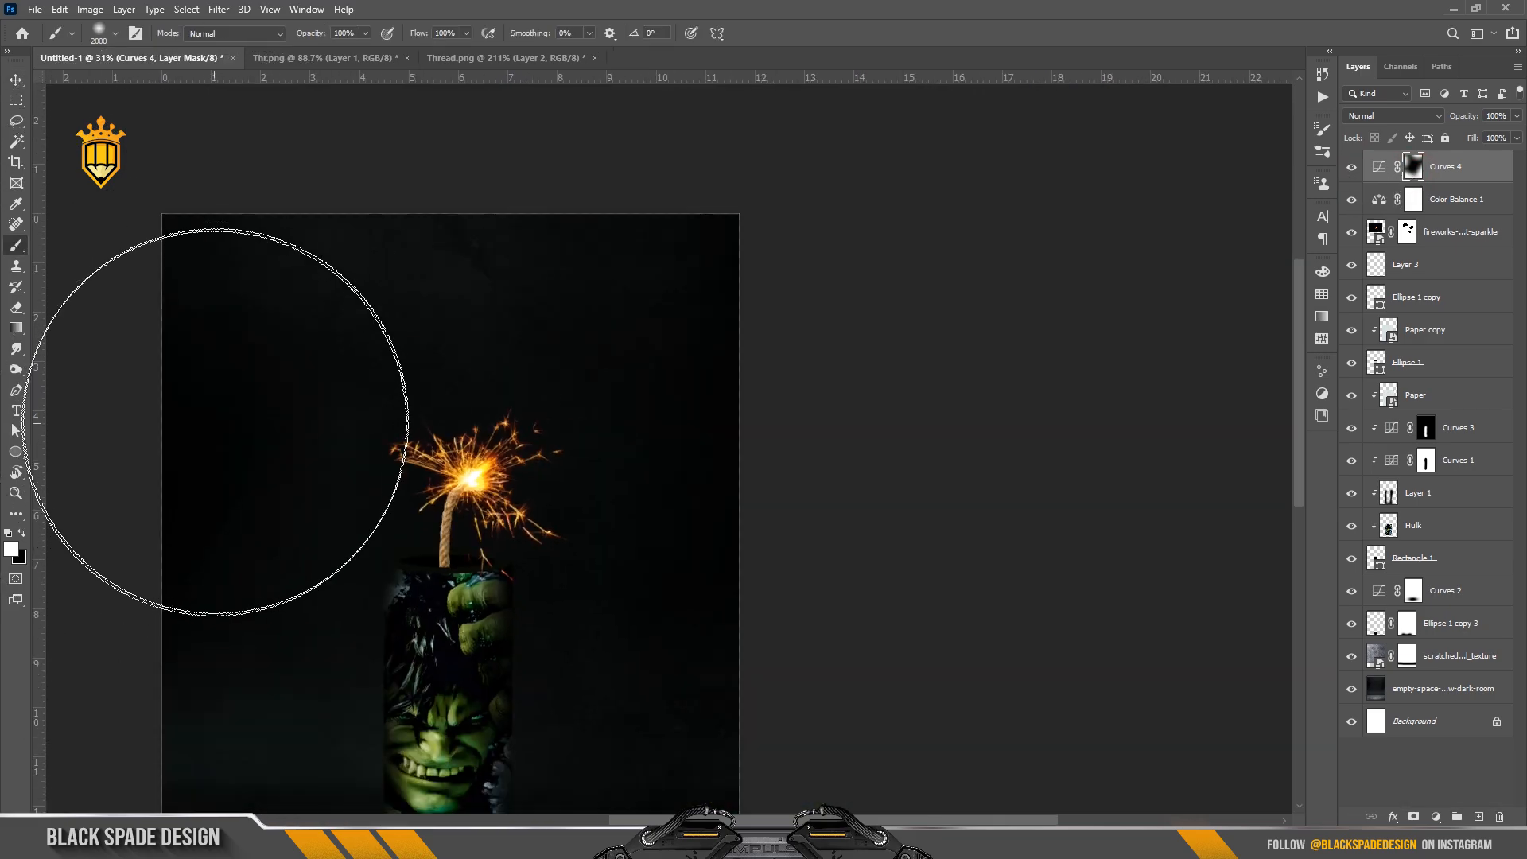
key(x)
key(v)
scroll(422, 320, up, 3)
drag(411, 366, 573, 372)
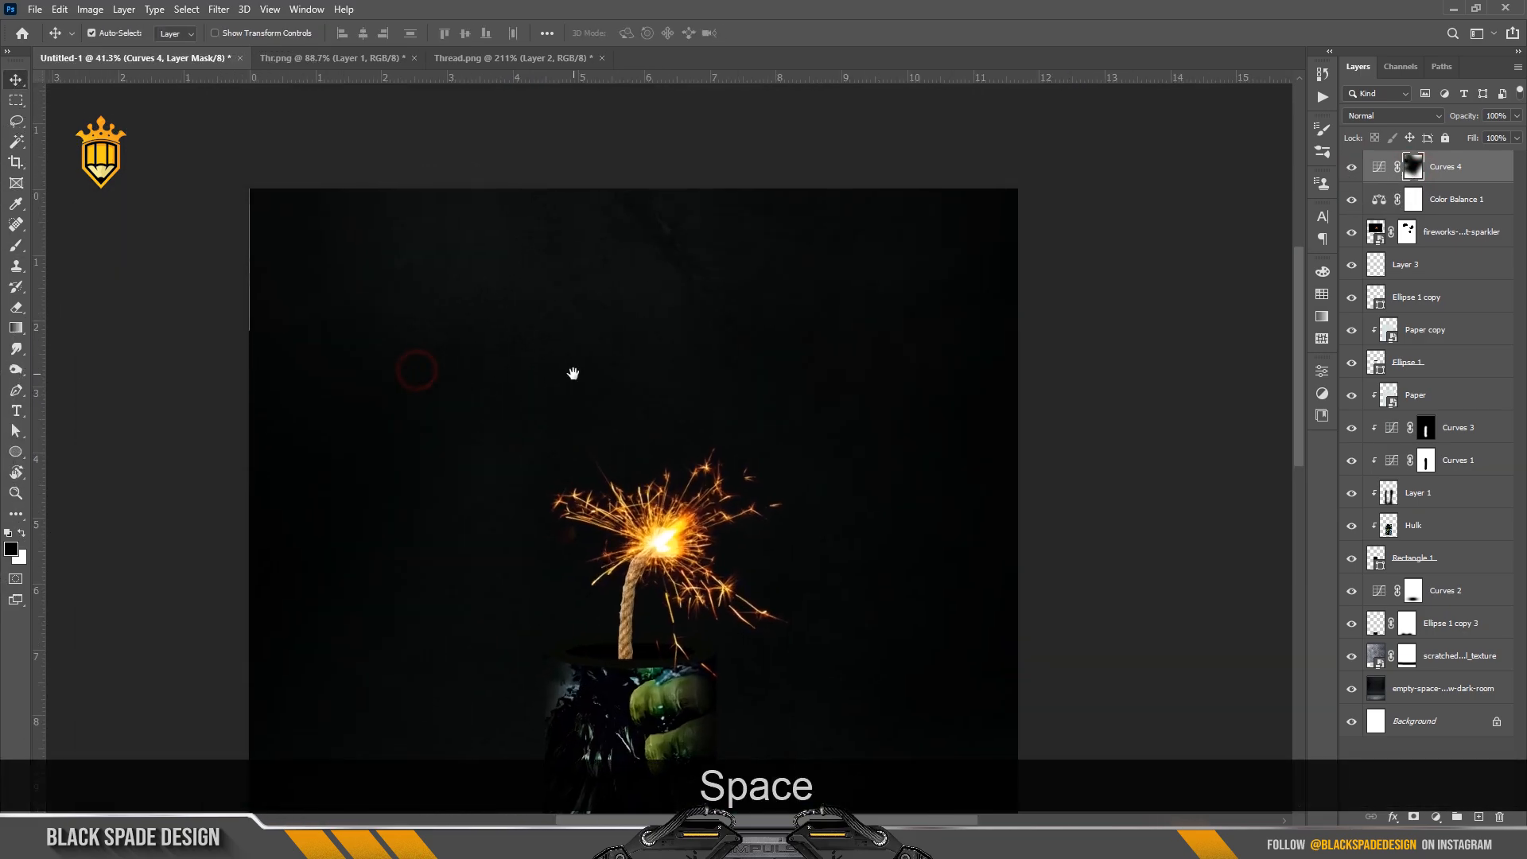
scroll(567, 368, down, 1)
scroll(571, 372, up, 1)
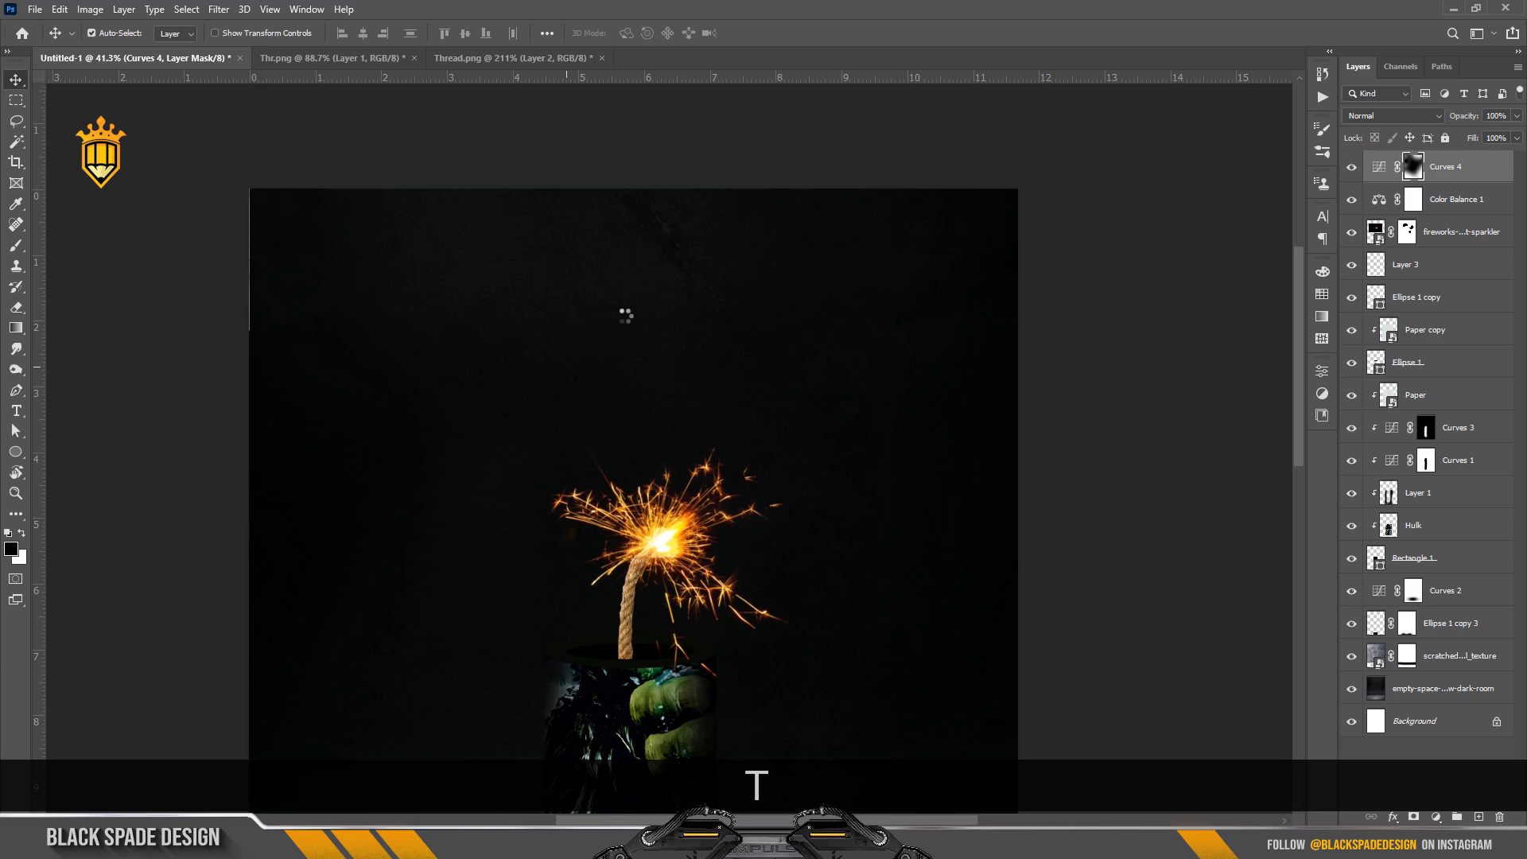
Start a centred text line above the sparkler and set its font to Bebas Neue
key(t)
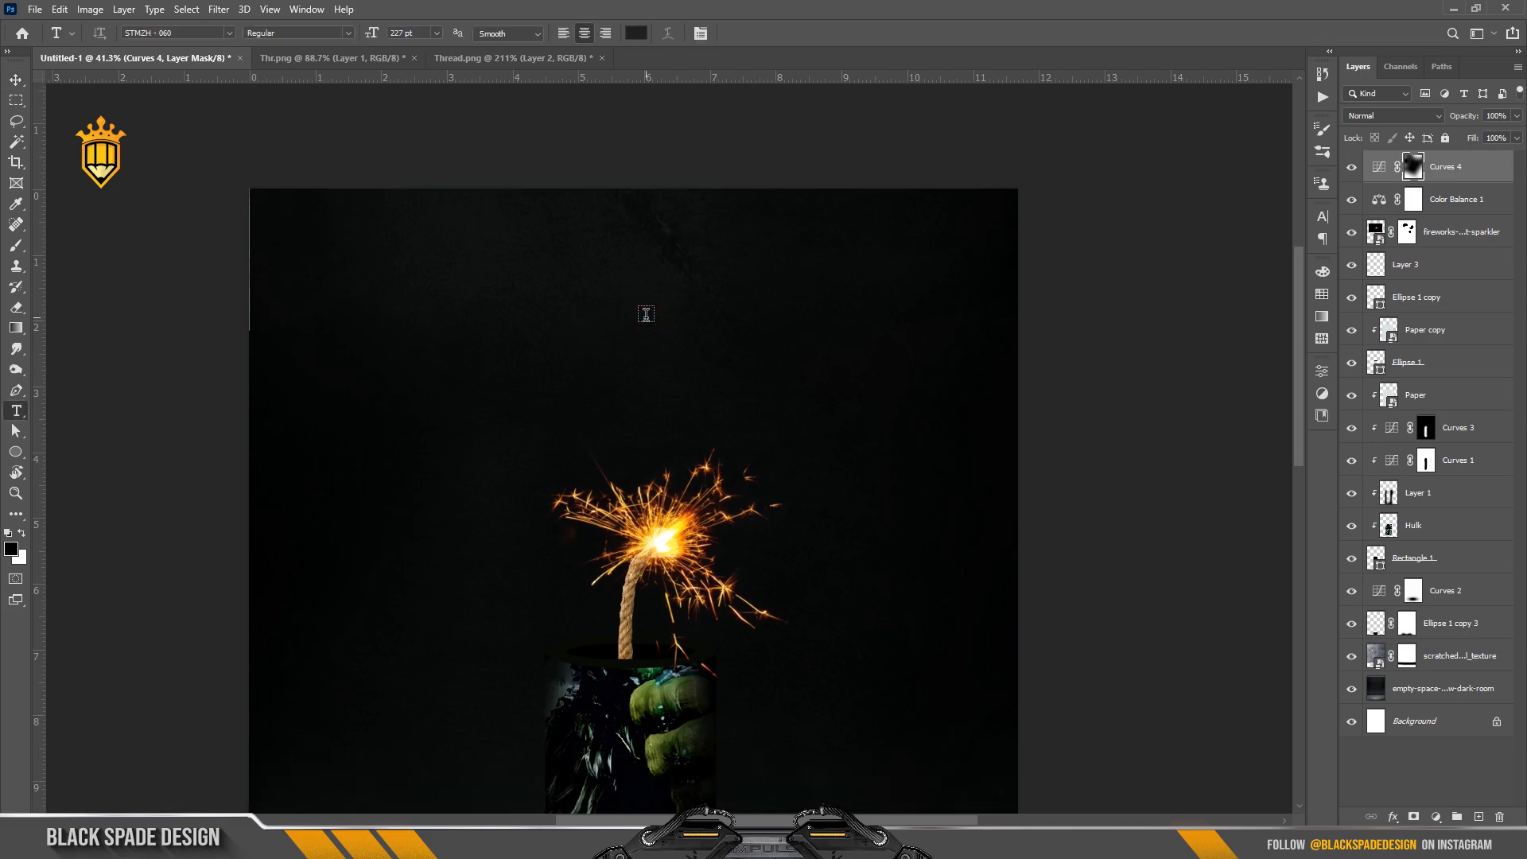
click(646, 314)
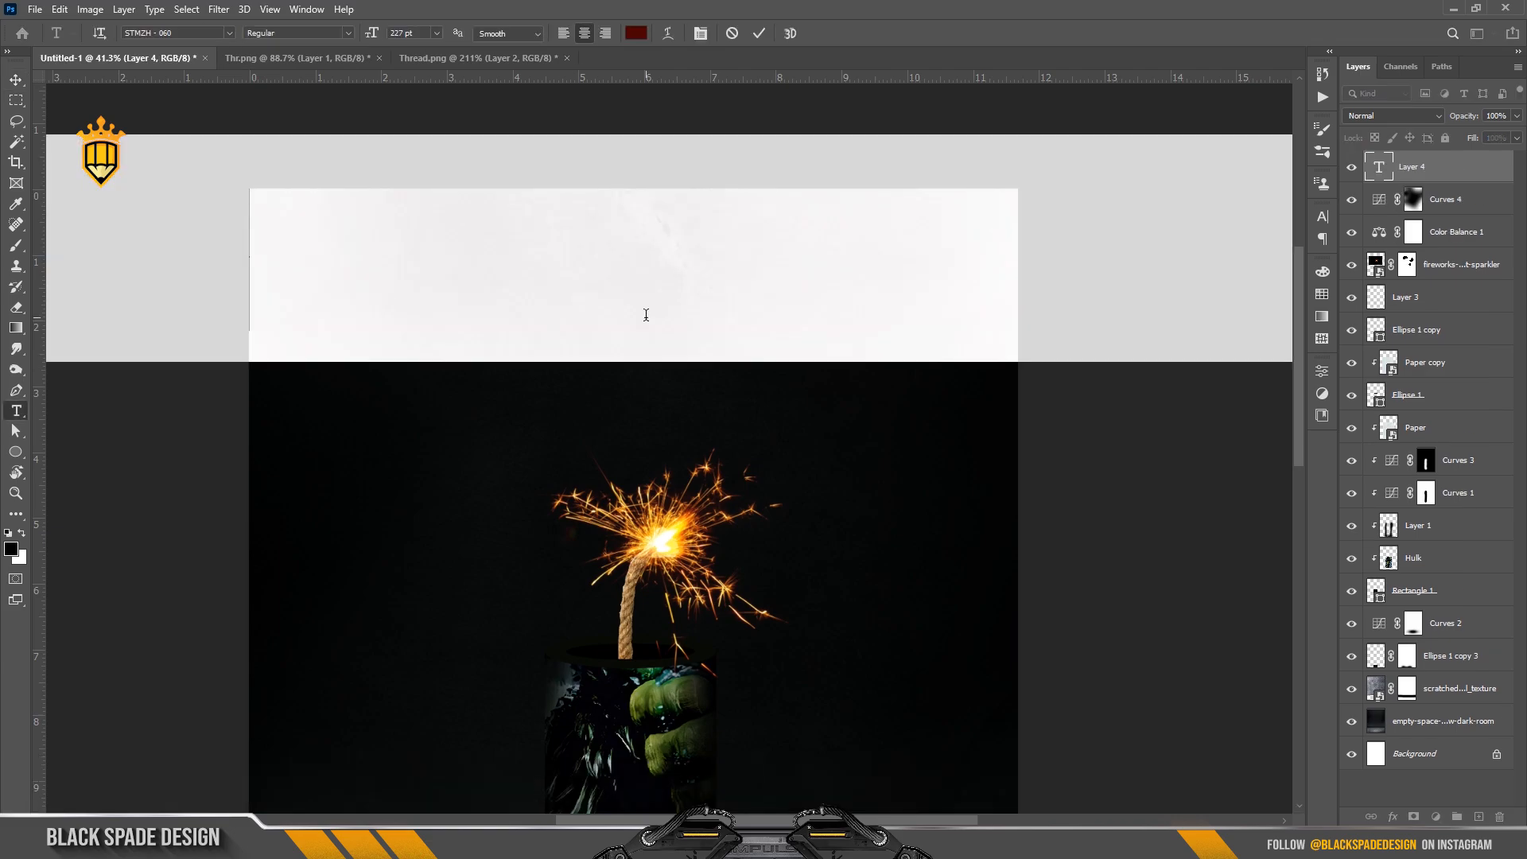
click(701, 33)
click(1229, 240)
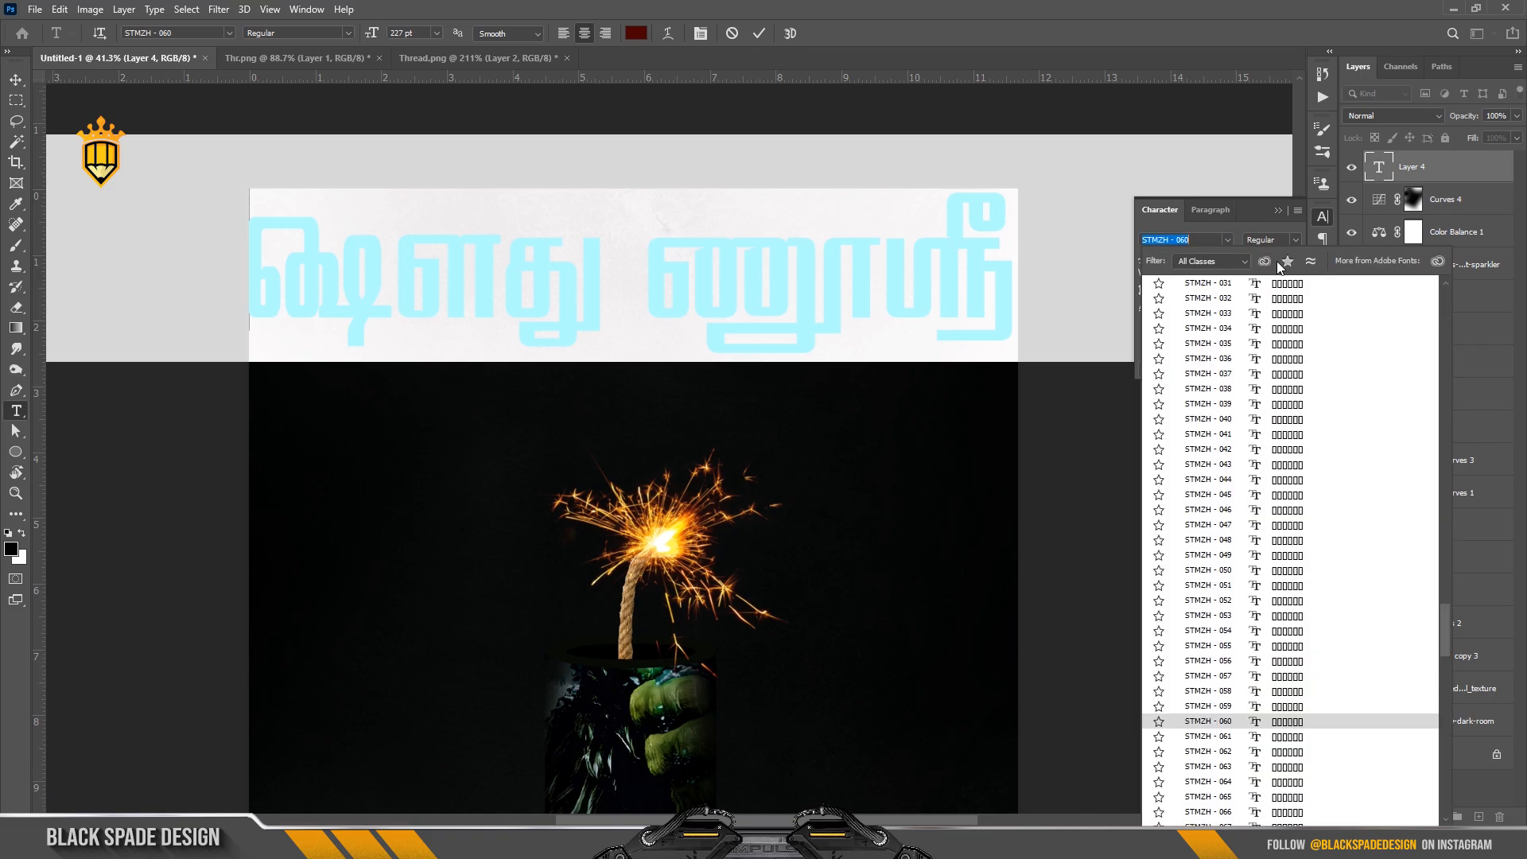
drag(1456, 656, 1441, 374)
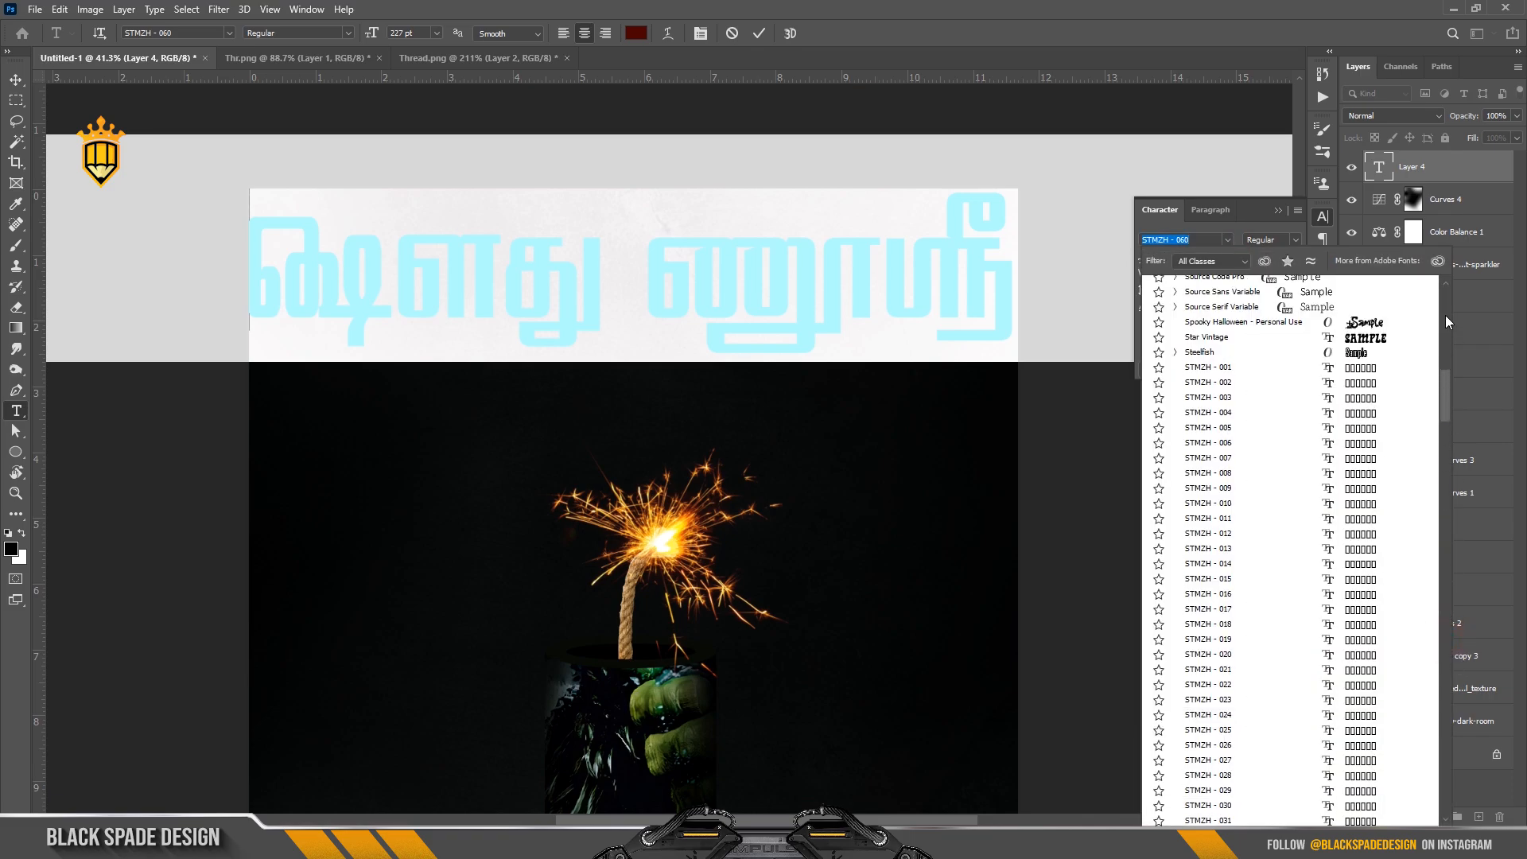
drag(1447, 320, 1448, 303)
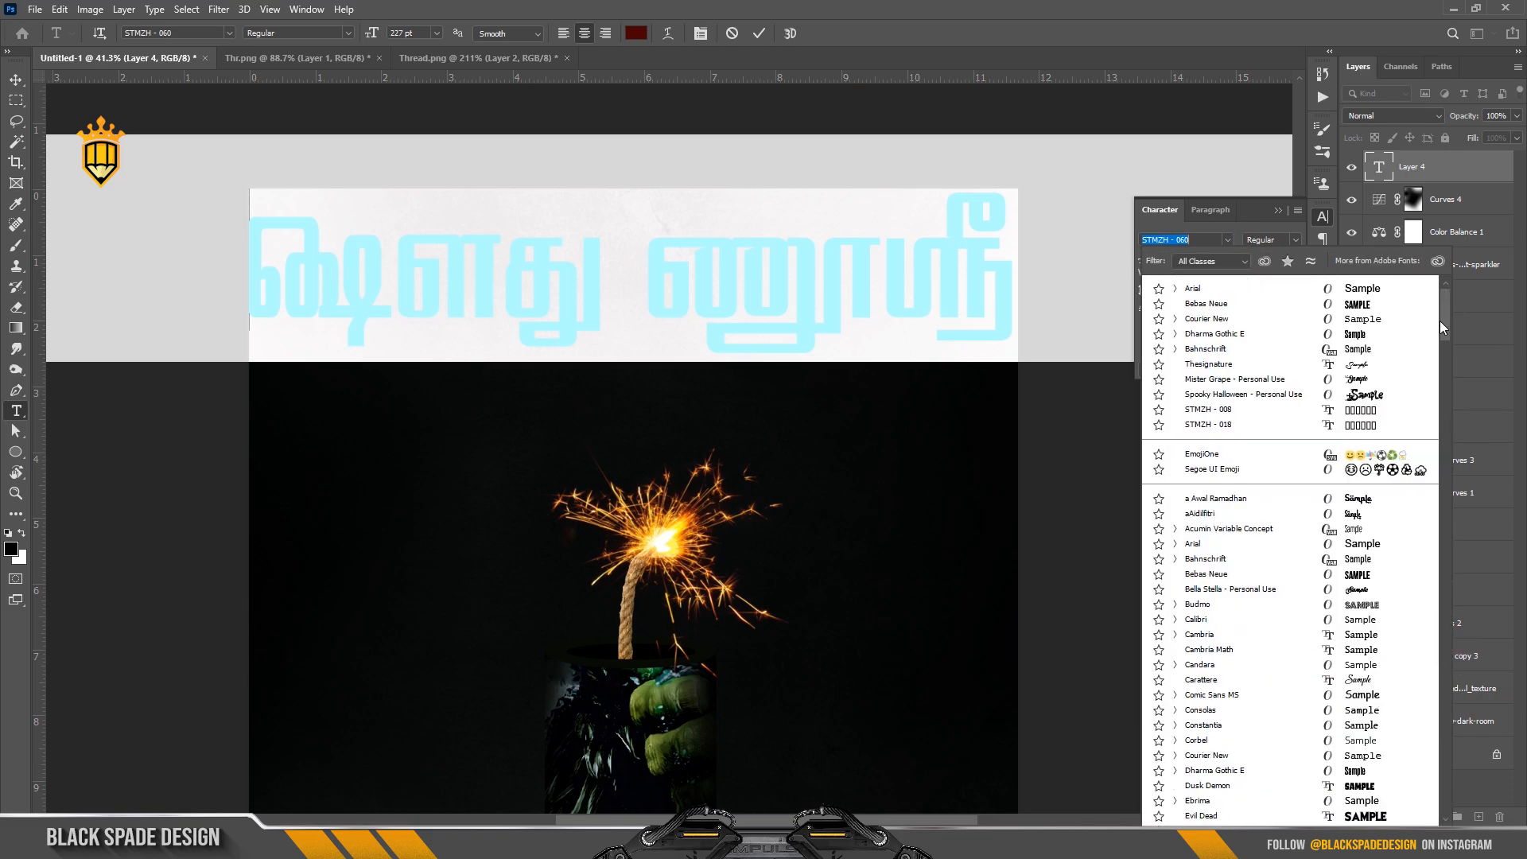
click(1368, 305)
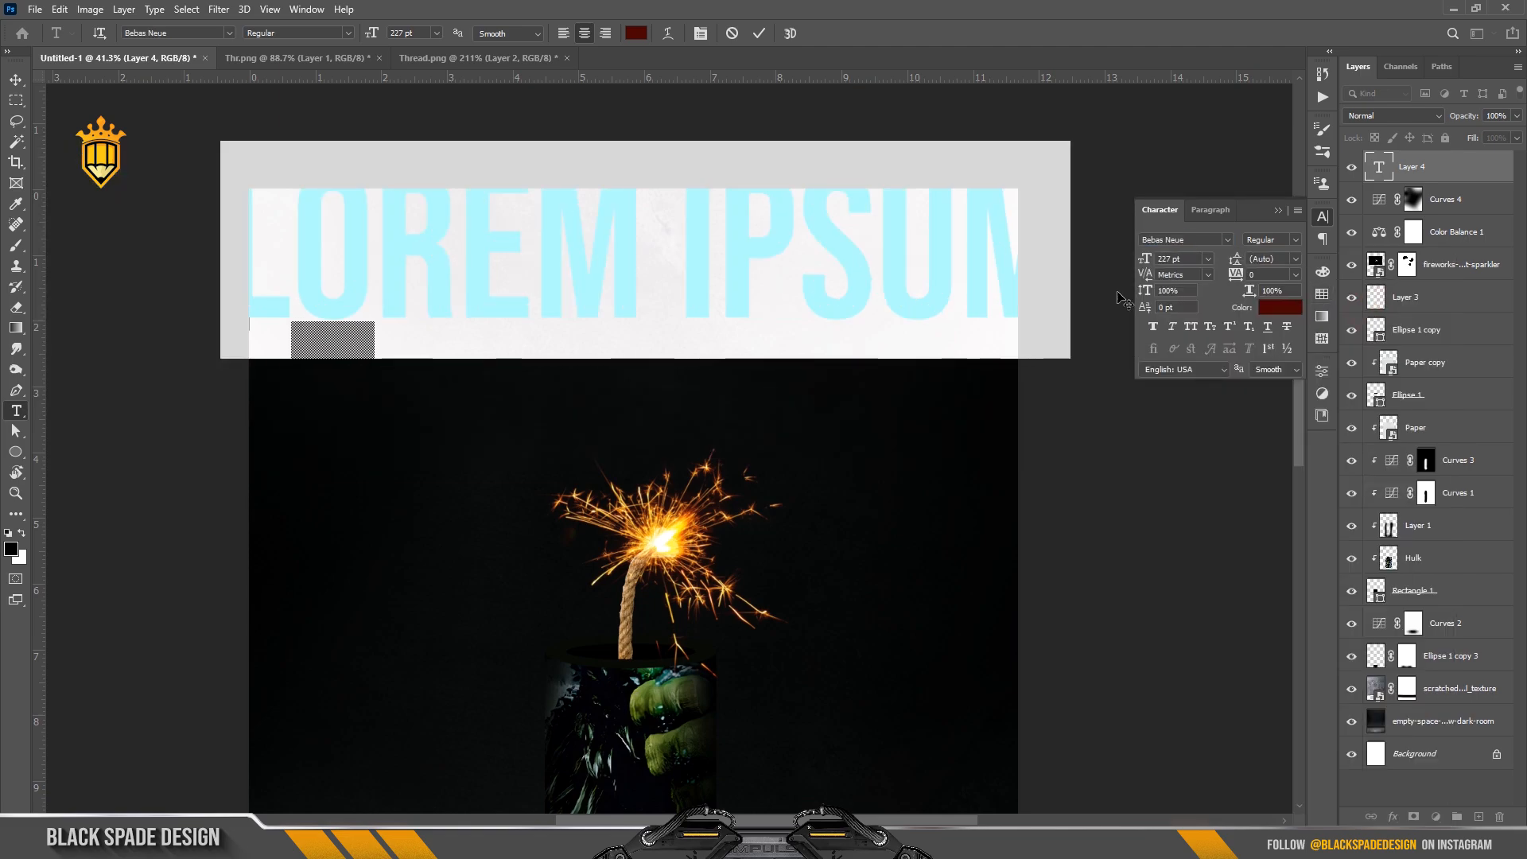
Set the text to 122 pt in white (ffffff) and enter DIWALI
drag(1146, 260, 1063, 262)
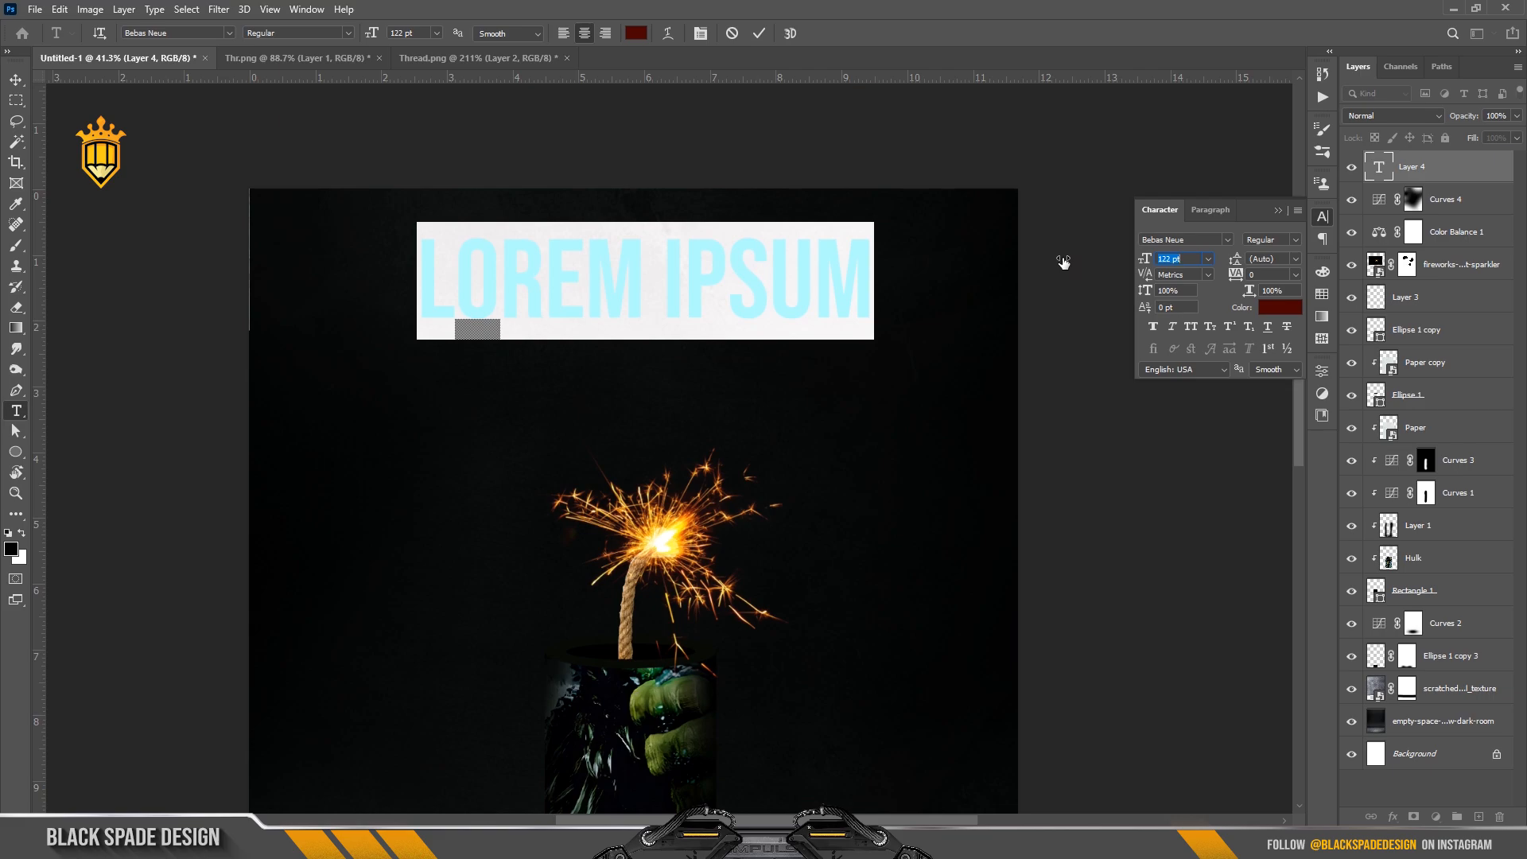
click(1279, 307)
click(1094, 364)
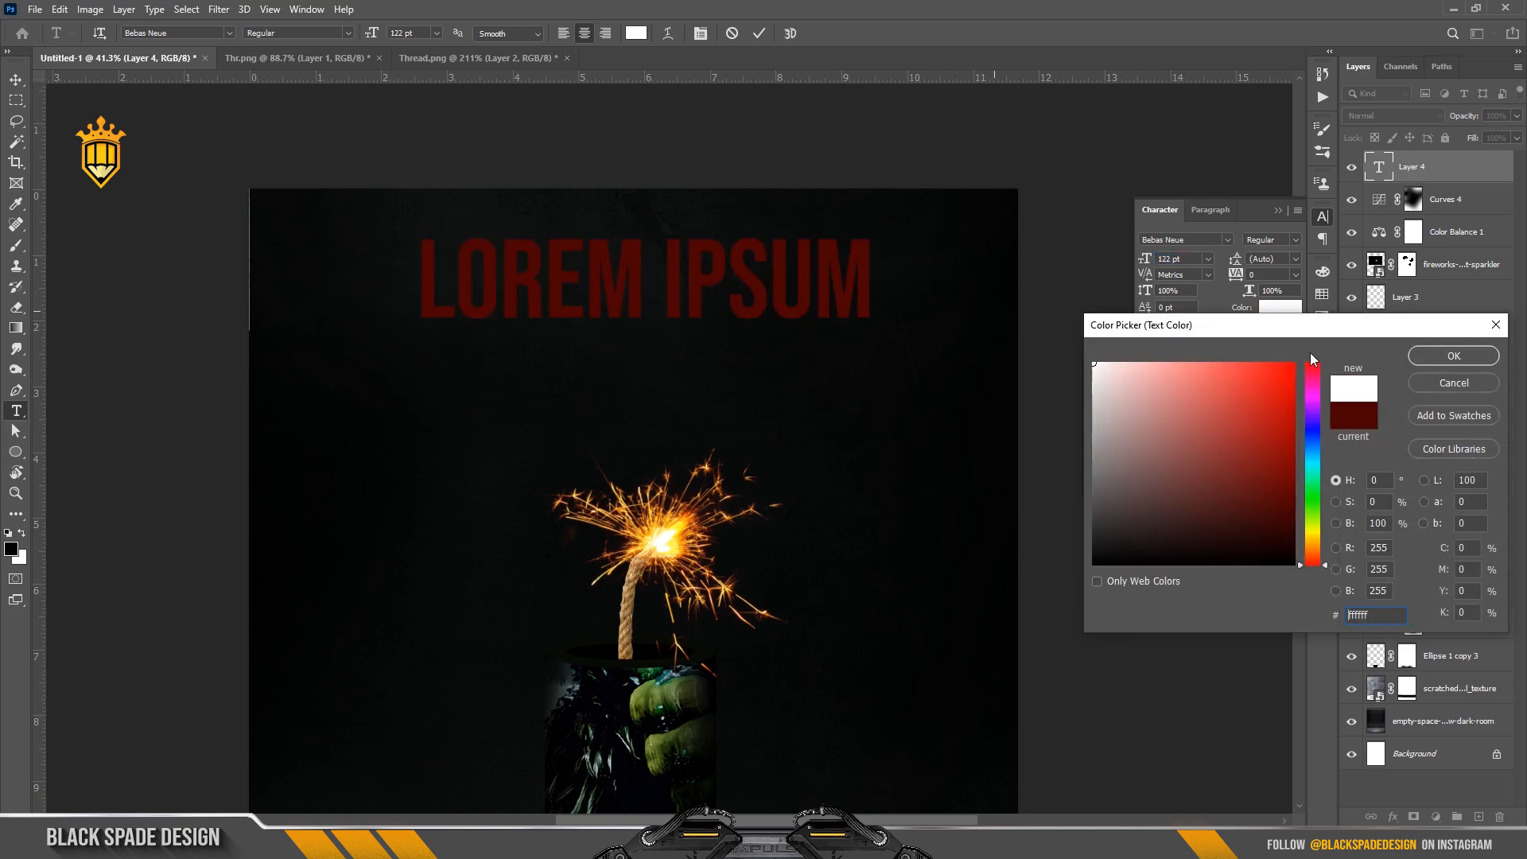
click(1448, 361)
text(D)
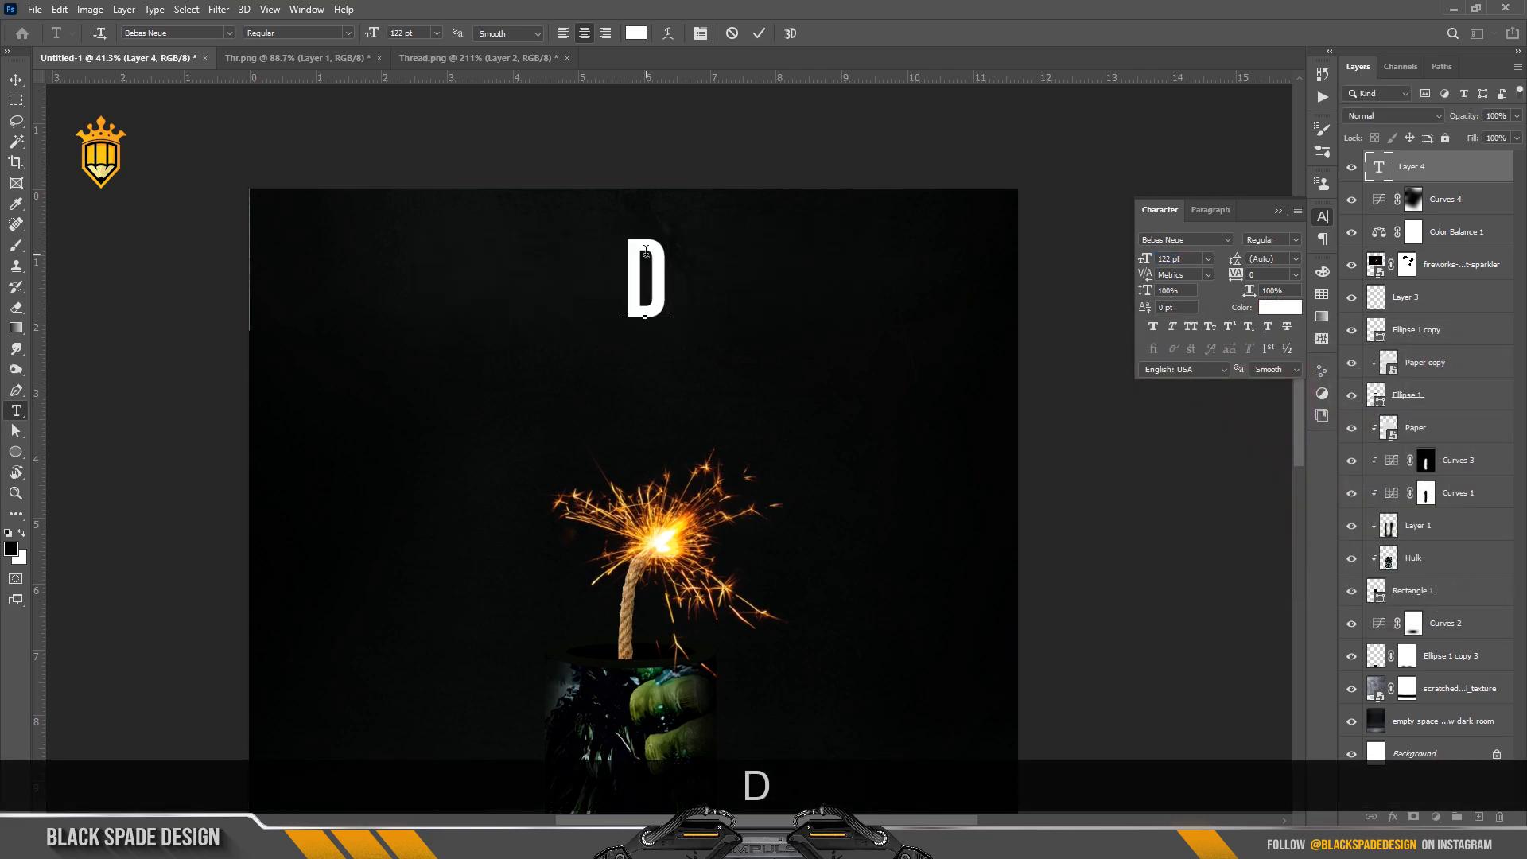
text(IWALI)
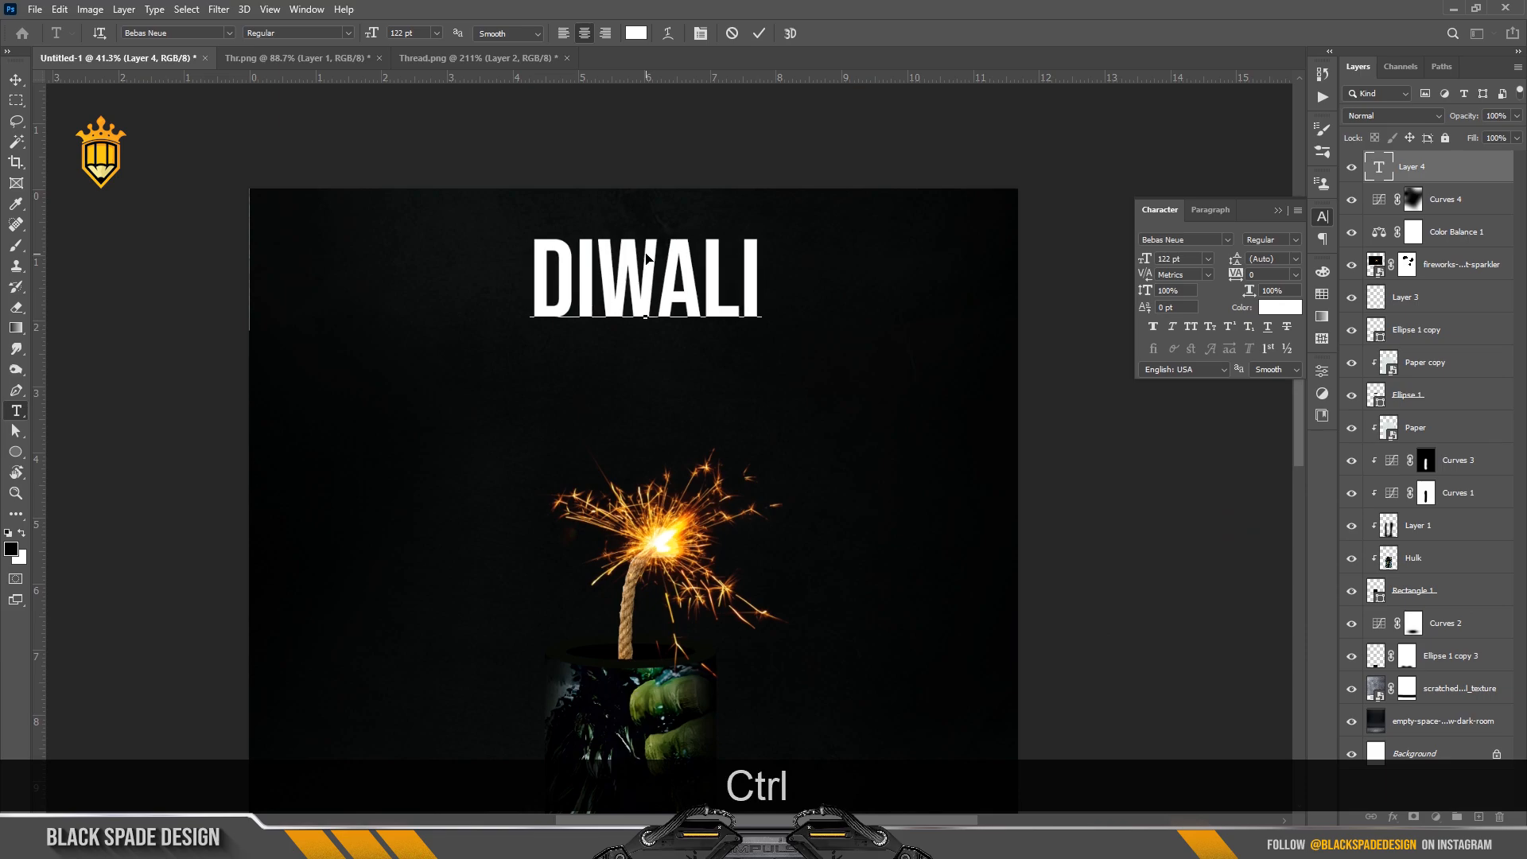
Enlarge the DIWALI text to 177 pt and move it down, centred over the rope fuse
key(ctrl+a)
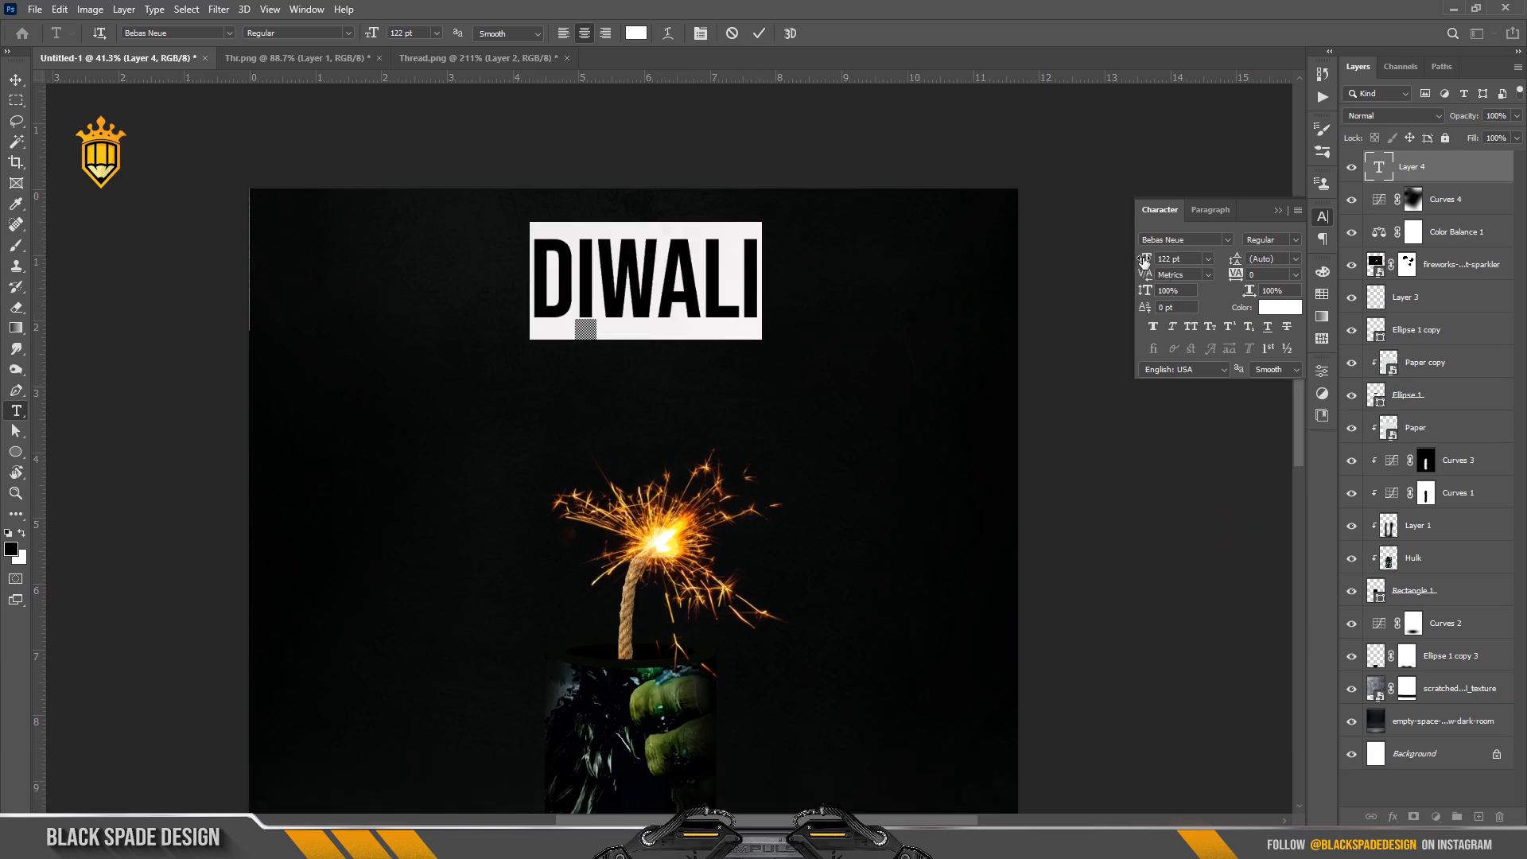
drag(1144, 260, 1190, 266)
click(759, 33)
key(v)
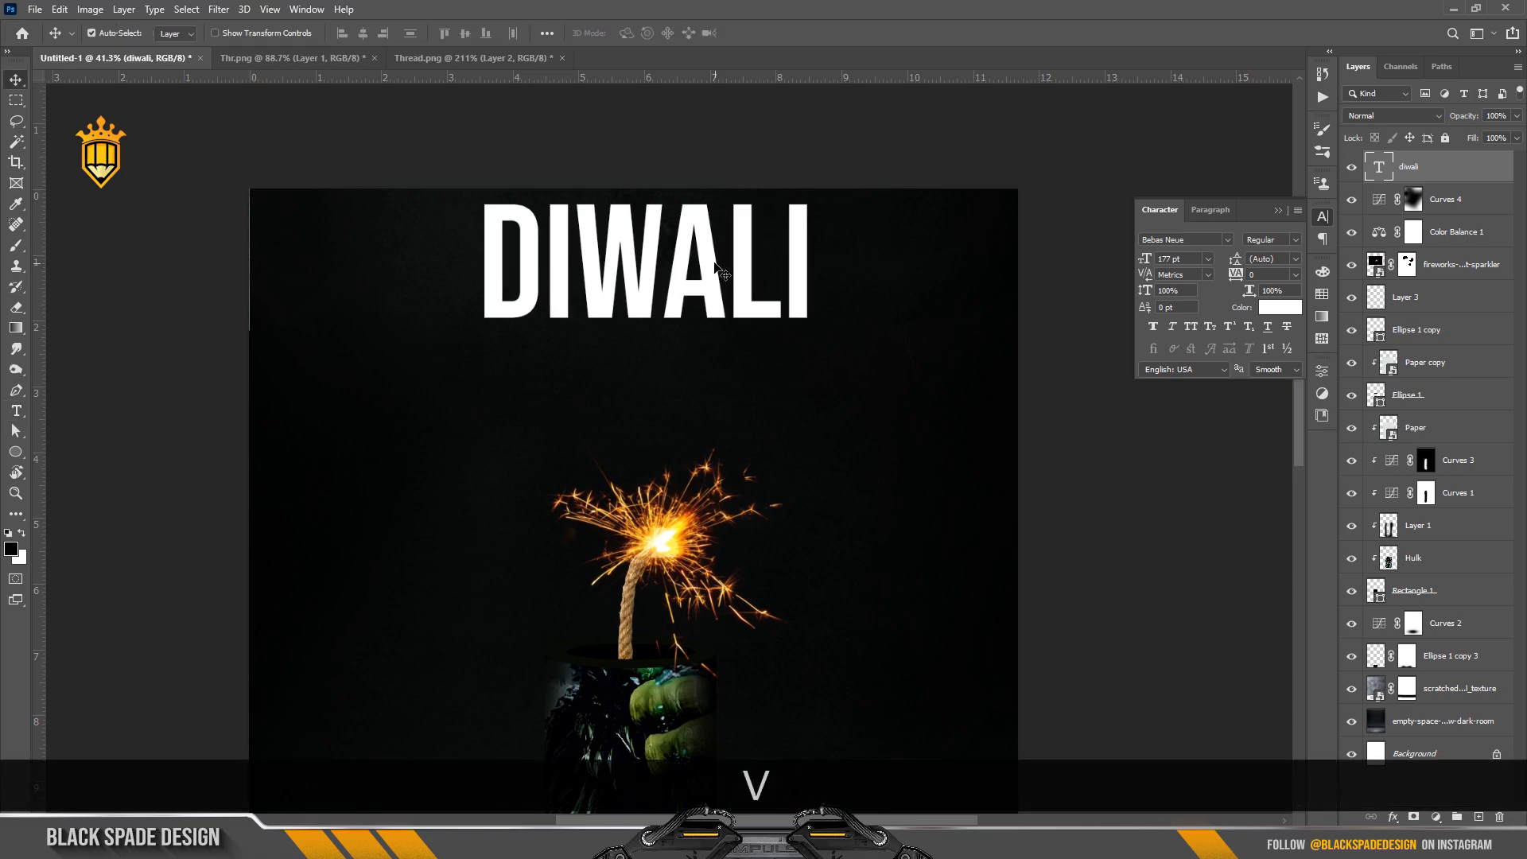
drag(718, 270, 688, 332)
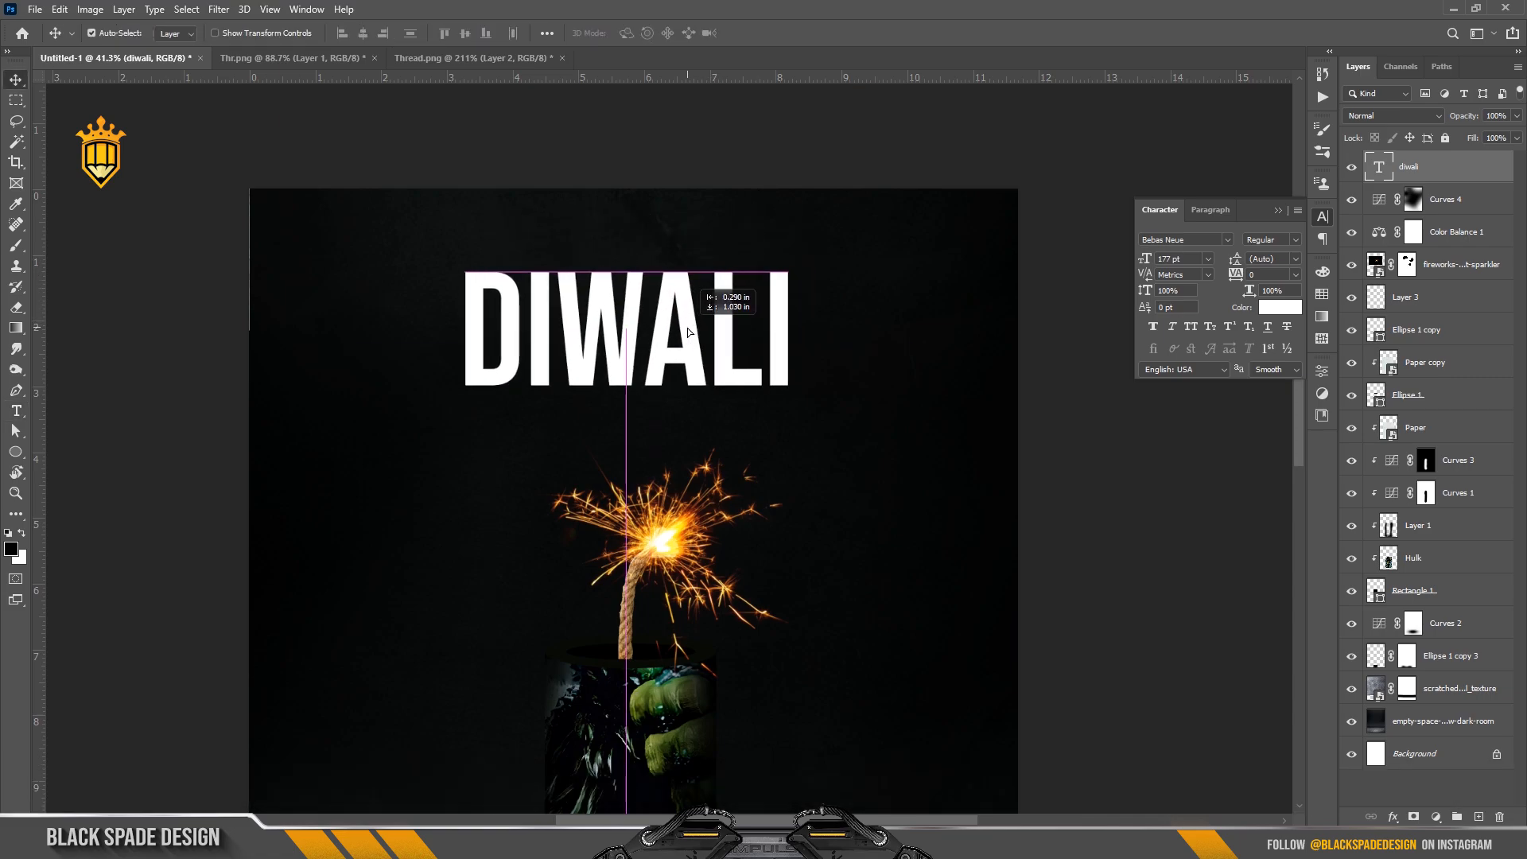
Scale the DIWALI text proportionally to 106.43% around its centre
scroll(688, 333, down, 3)
scroll(668, 333, up, 2)
drag(663, 333, 694, 366)
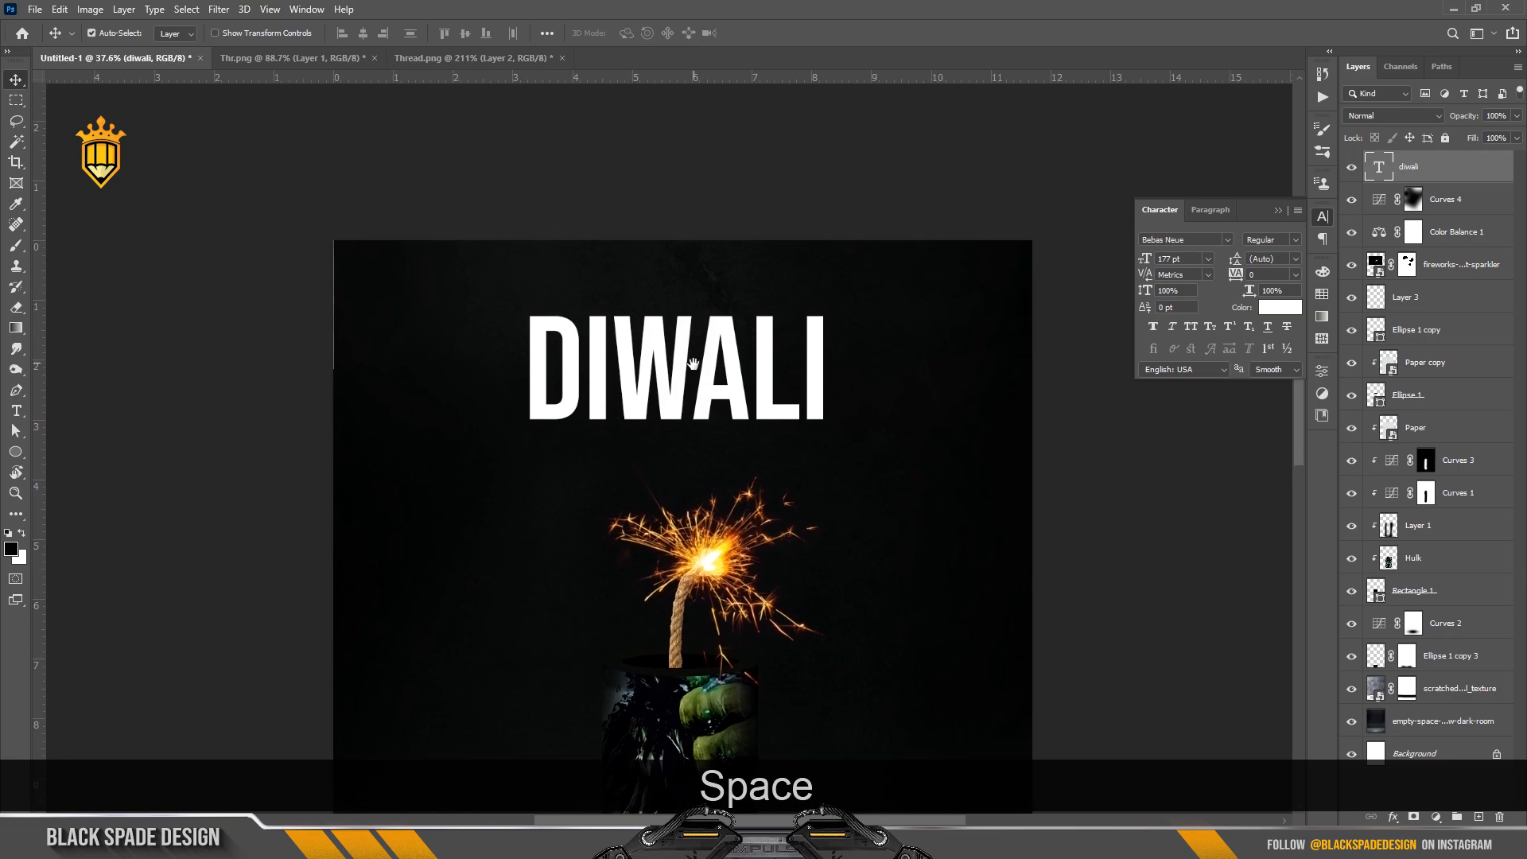
key(ctrl+t)
drag(828, 297, 838, 291)
key(Return)
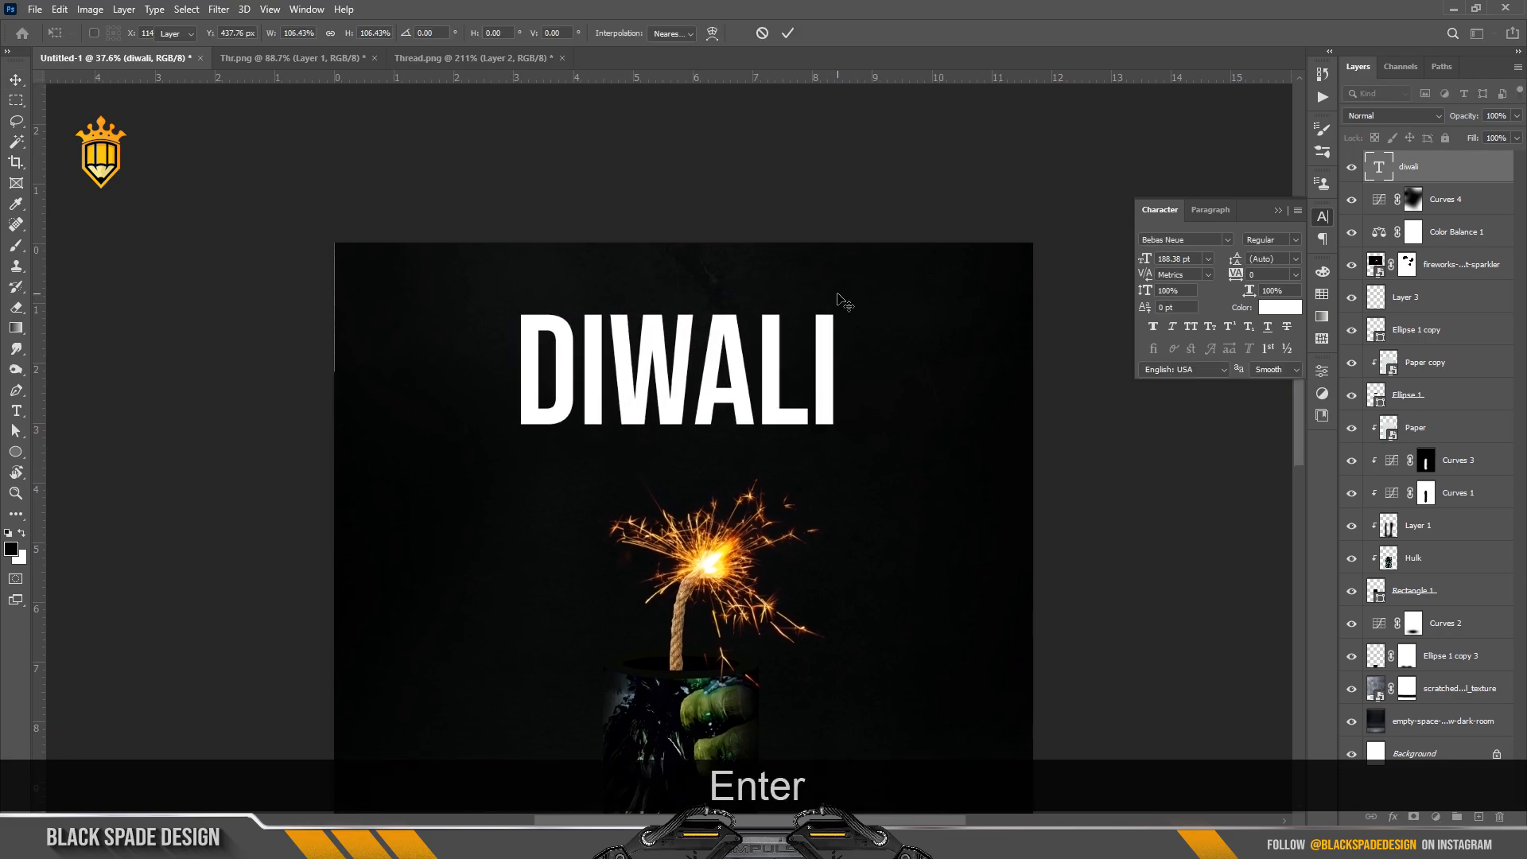
scroll(668, 266, down, 3)
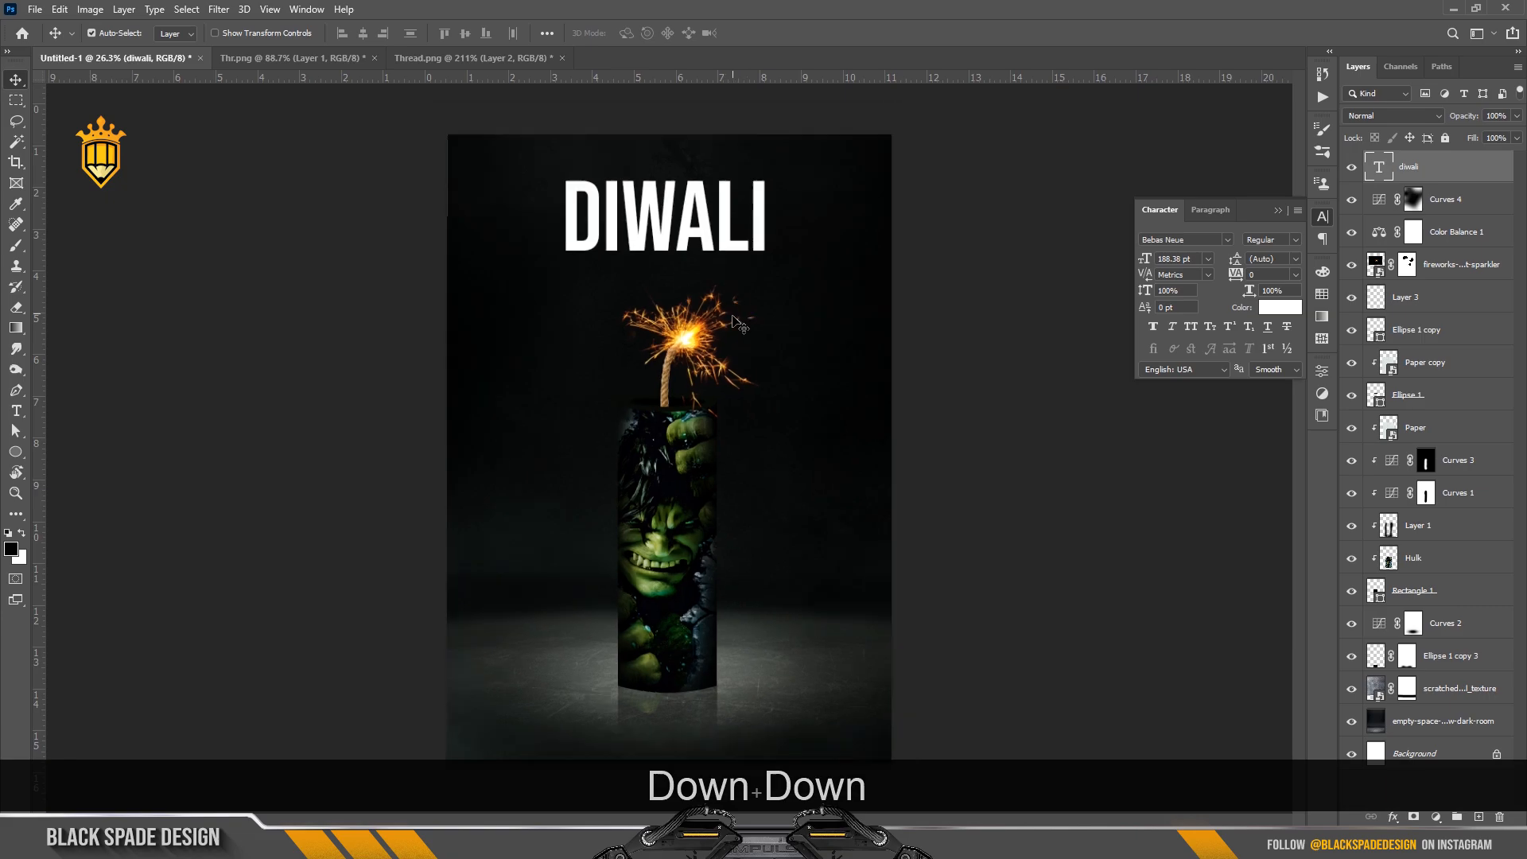
Move the DIWALI text layer below Color Balance 1 and set its blend mode to Soft Light
scroll(668, 266, up, 5)
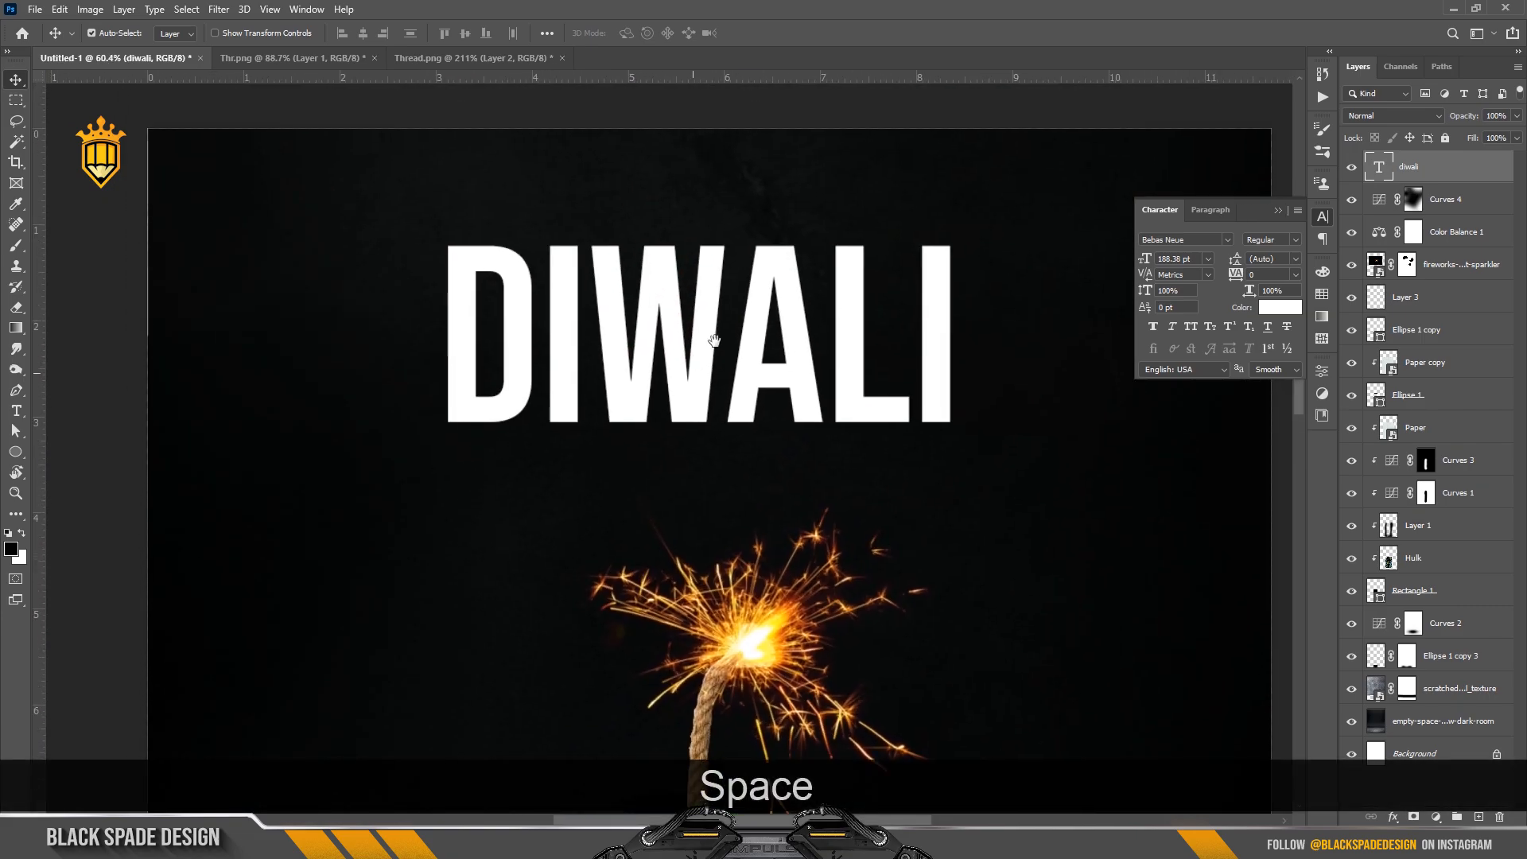
drag(1404, 167, 1408, 255)
scroll(700, 323, up, 2)
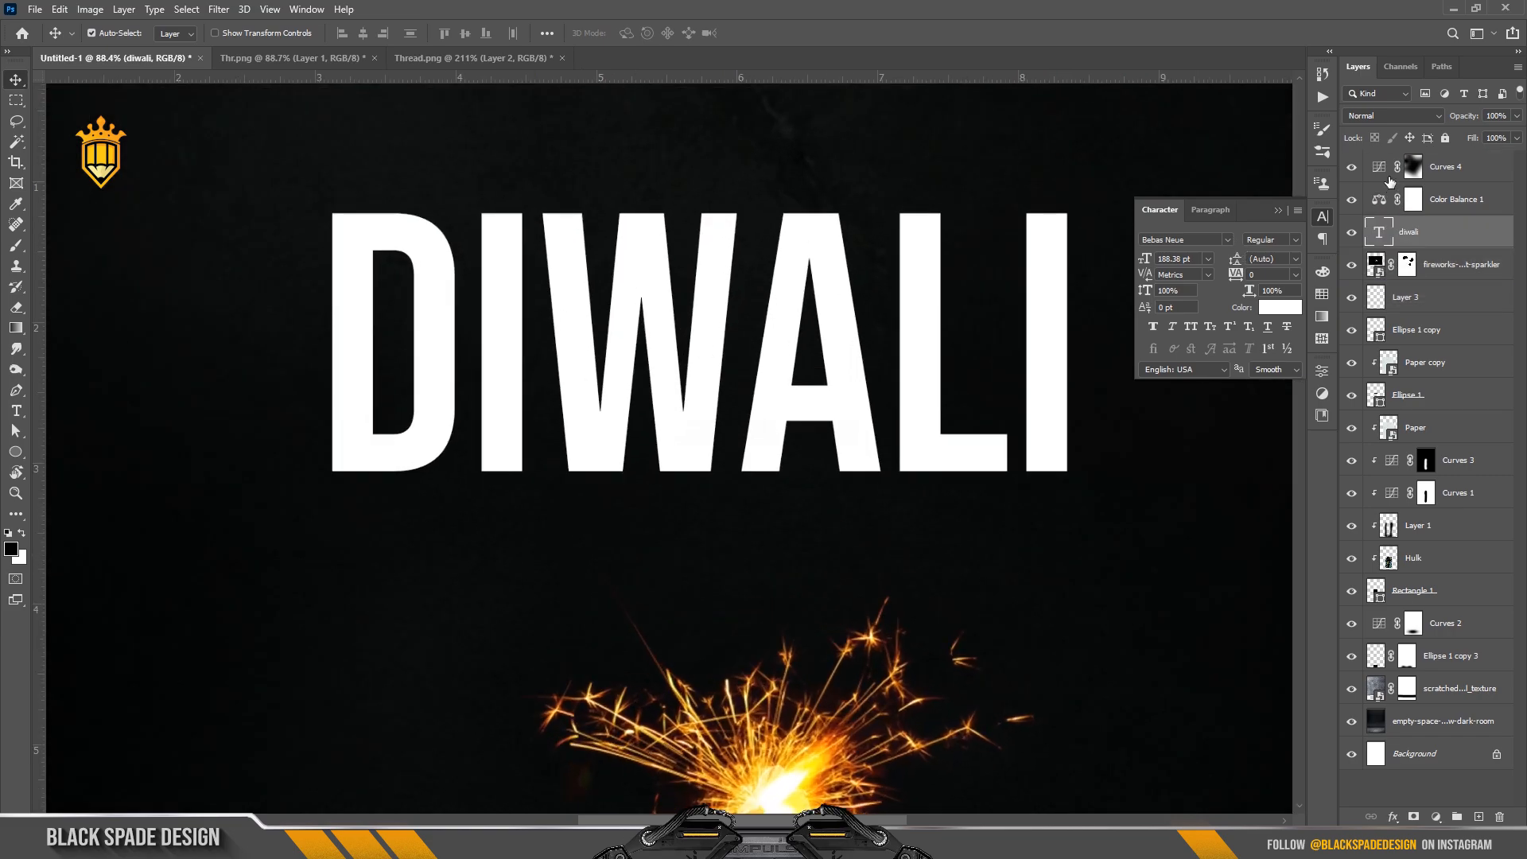
click(1395, 116)
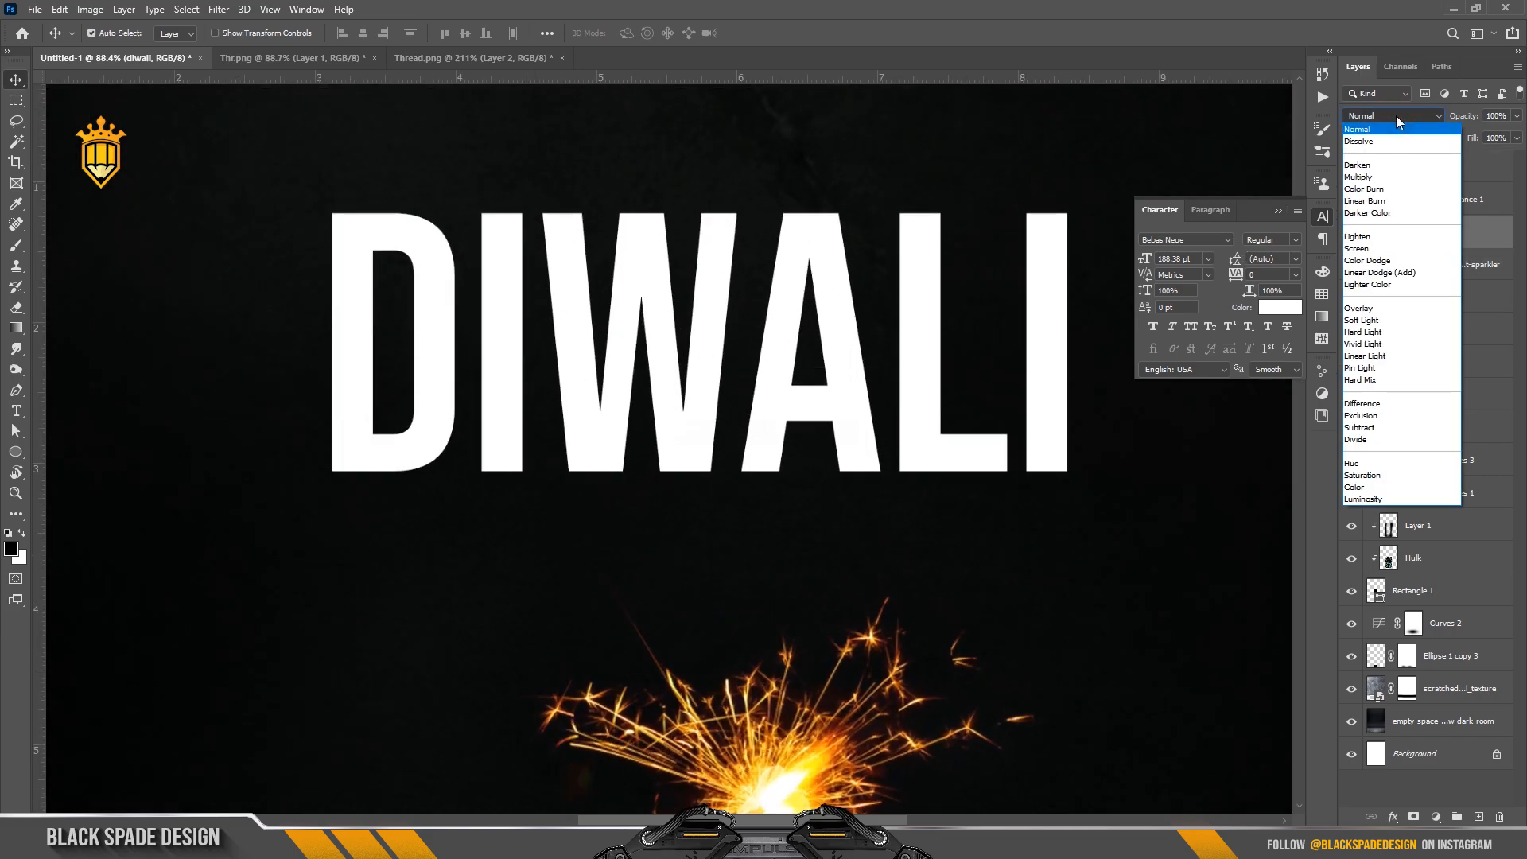
click(1363, 319)
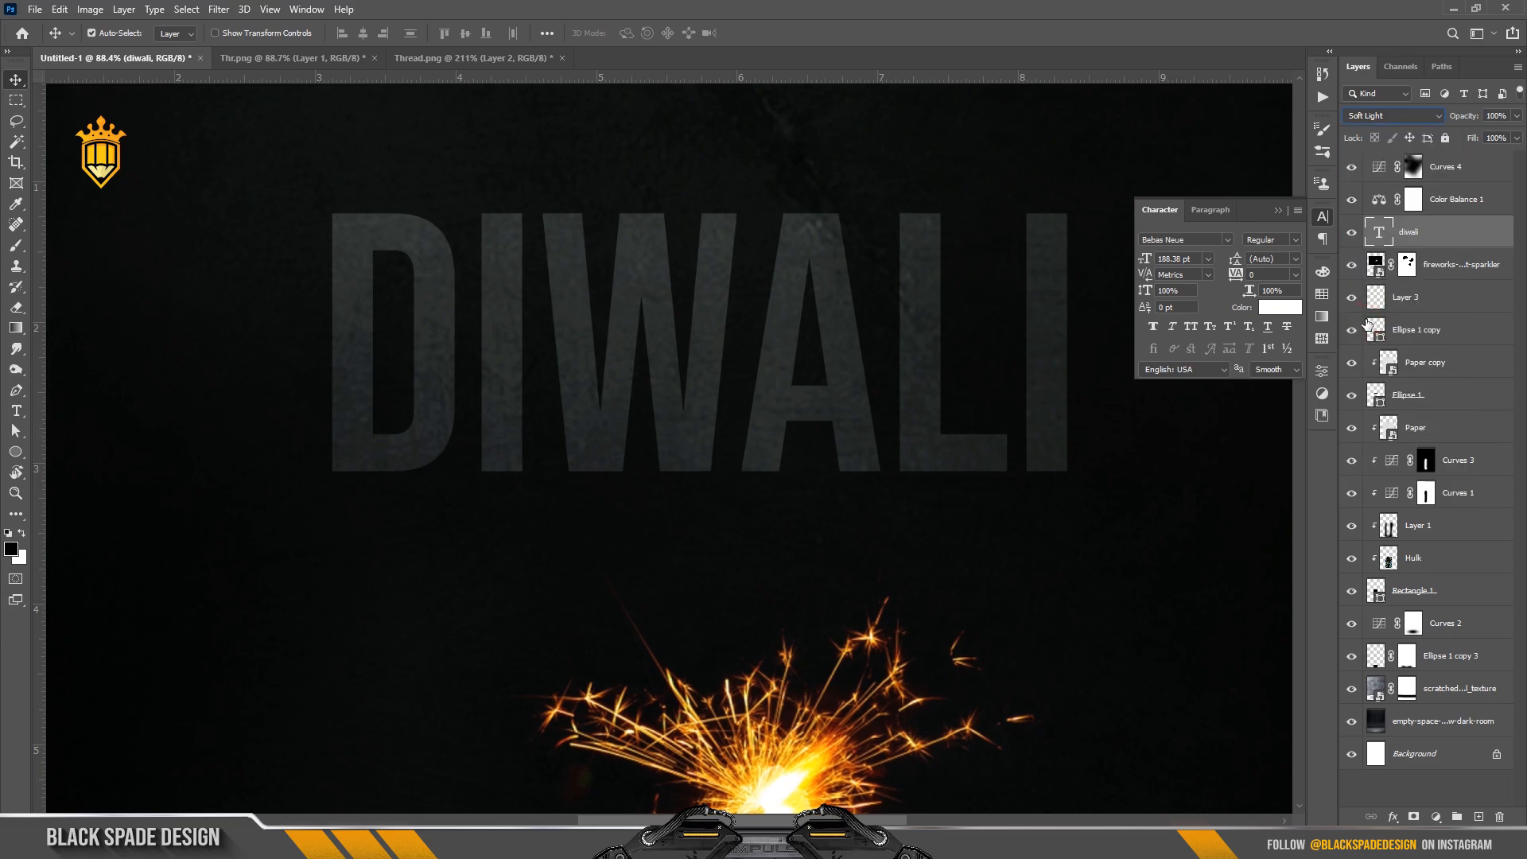
scroll(851, 365, up, 2)
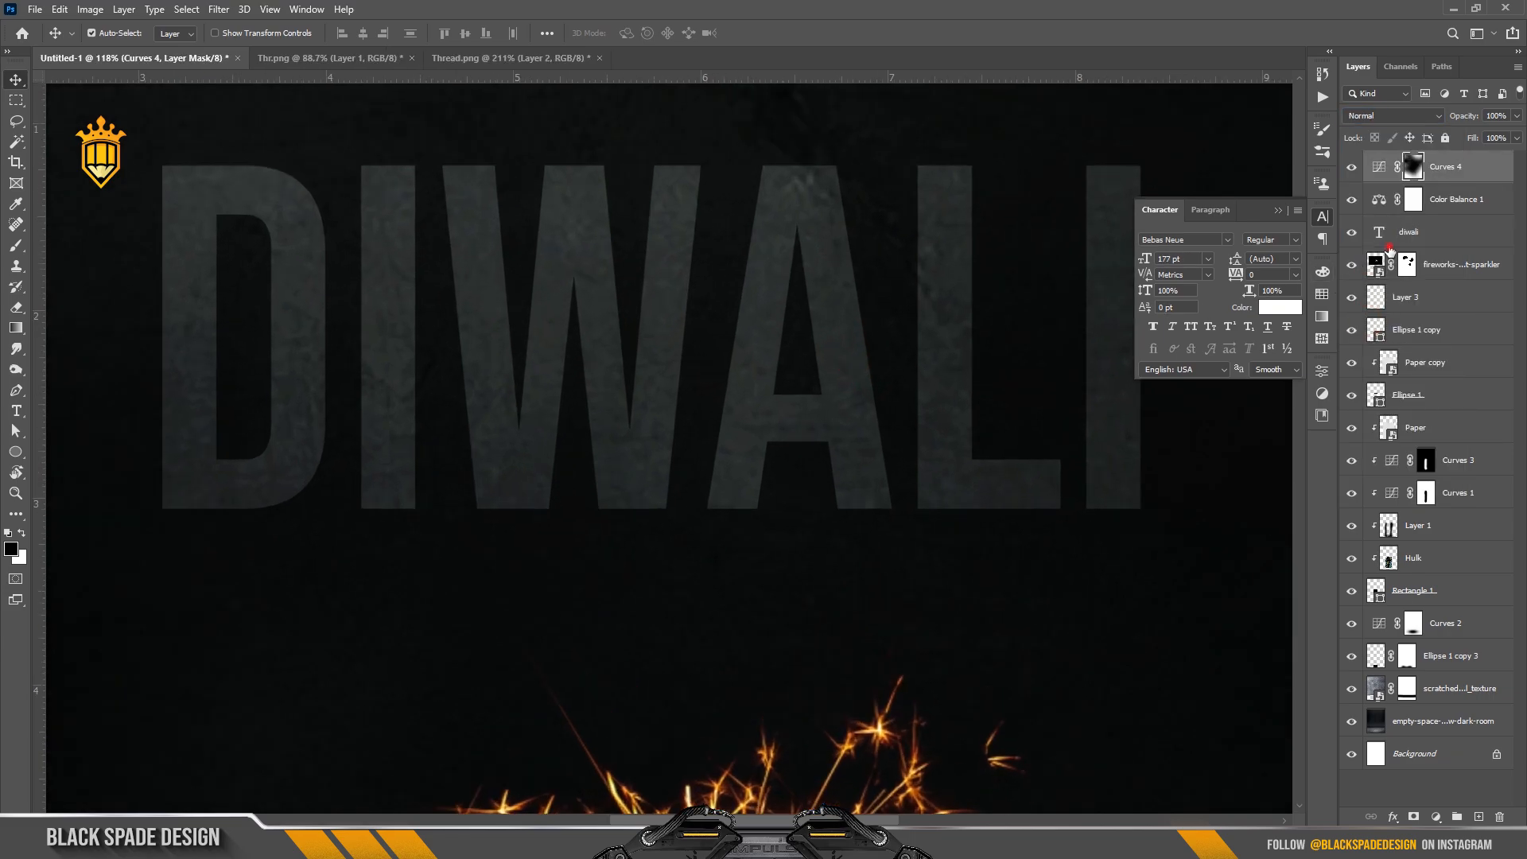
Add a layer mask to the DIWALI text layer and scale the text to 111% around its centre
click(1410, 817)
scroll(512, 453, down, 5)
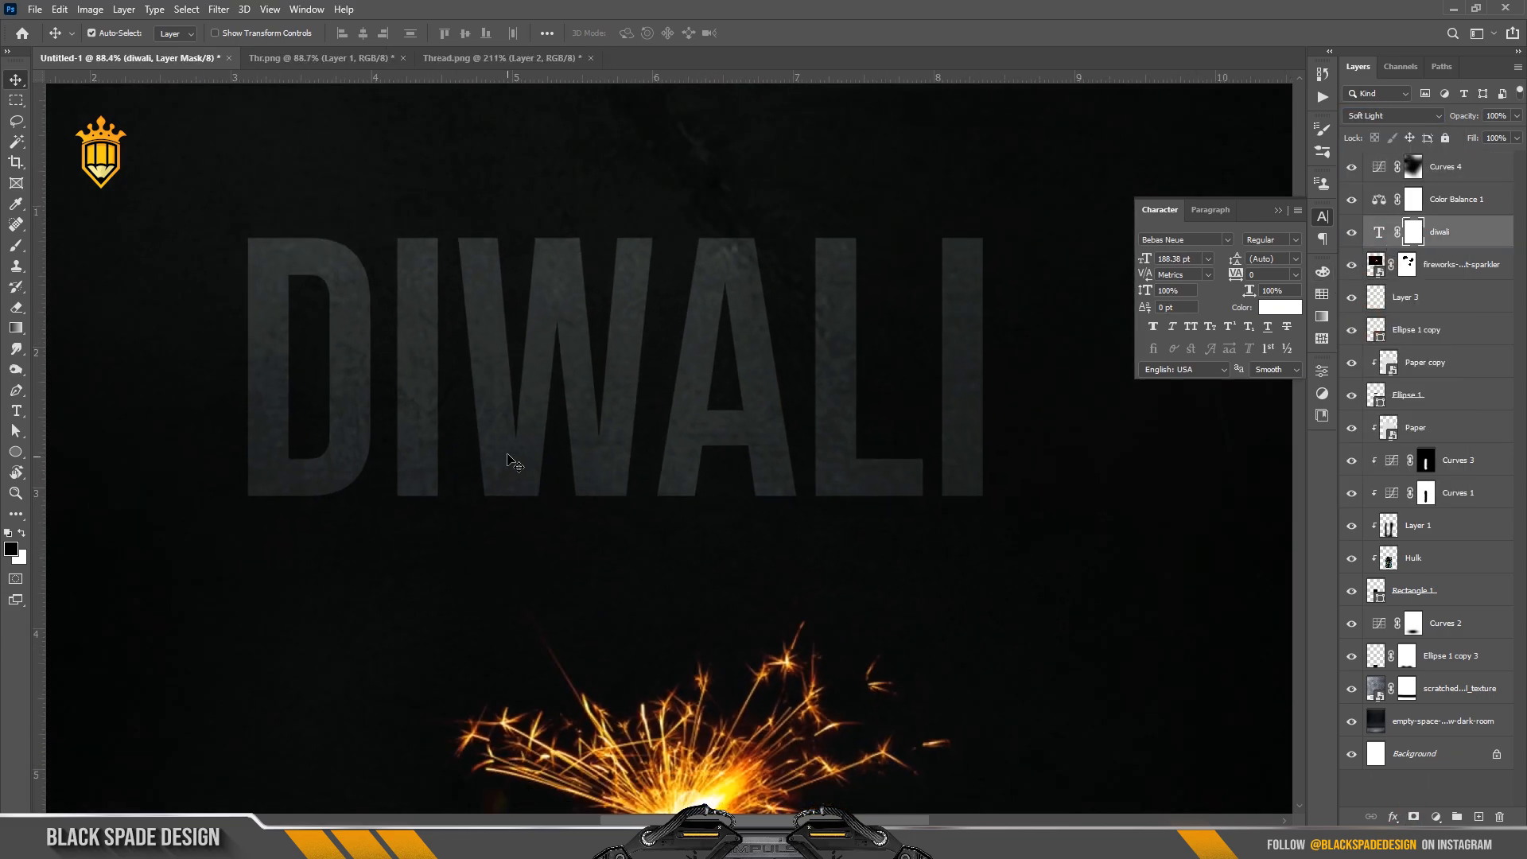
scroll(556, 415, down, 2)
scroll(669, 179, up, 5)
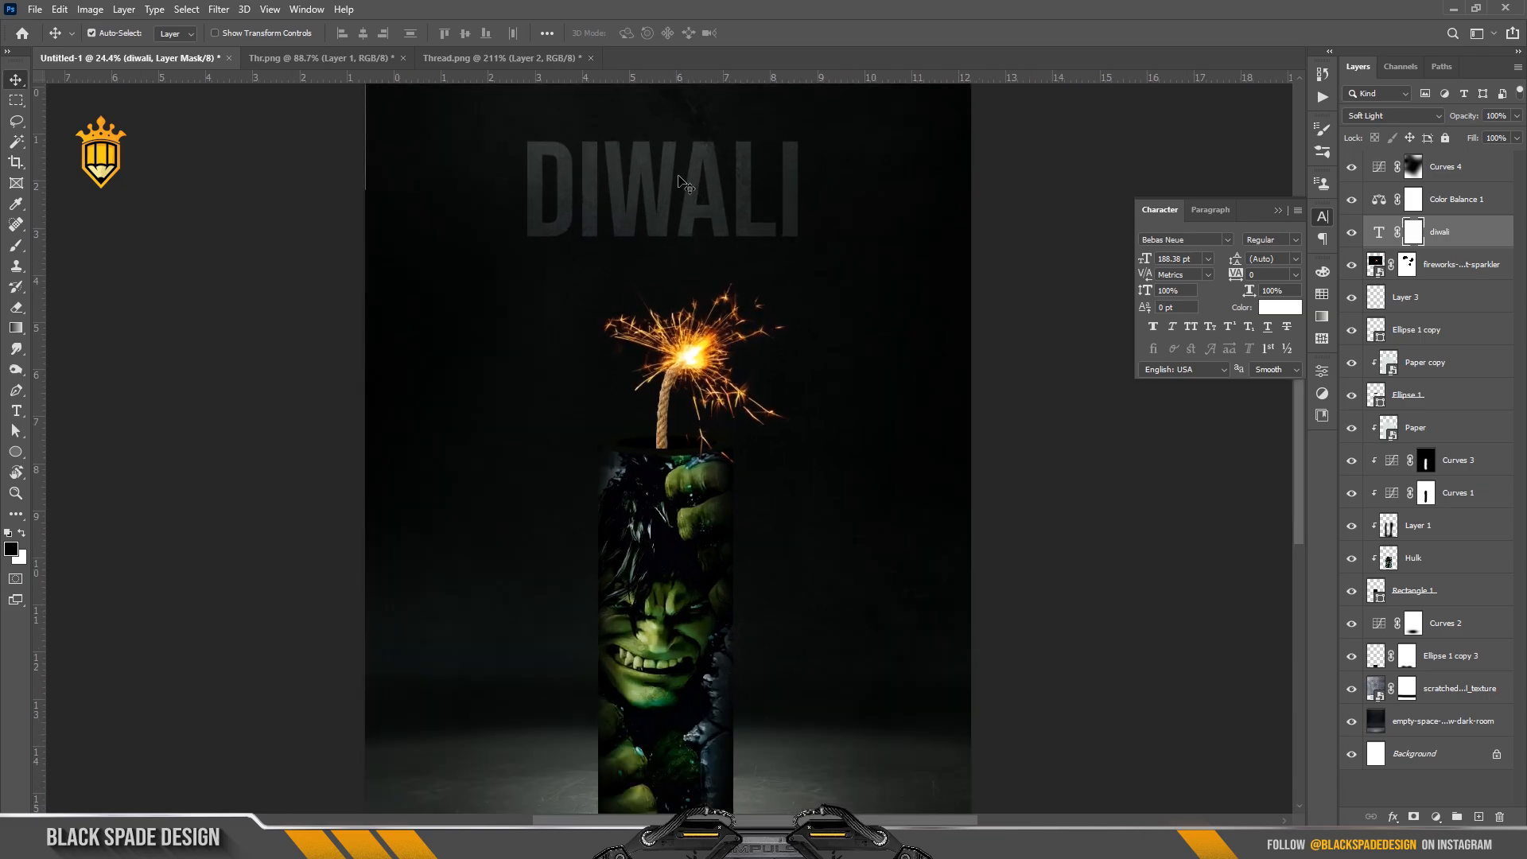
drag(669, 215, 704, 344)
key(ctrl+t)
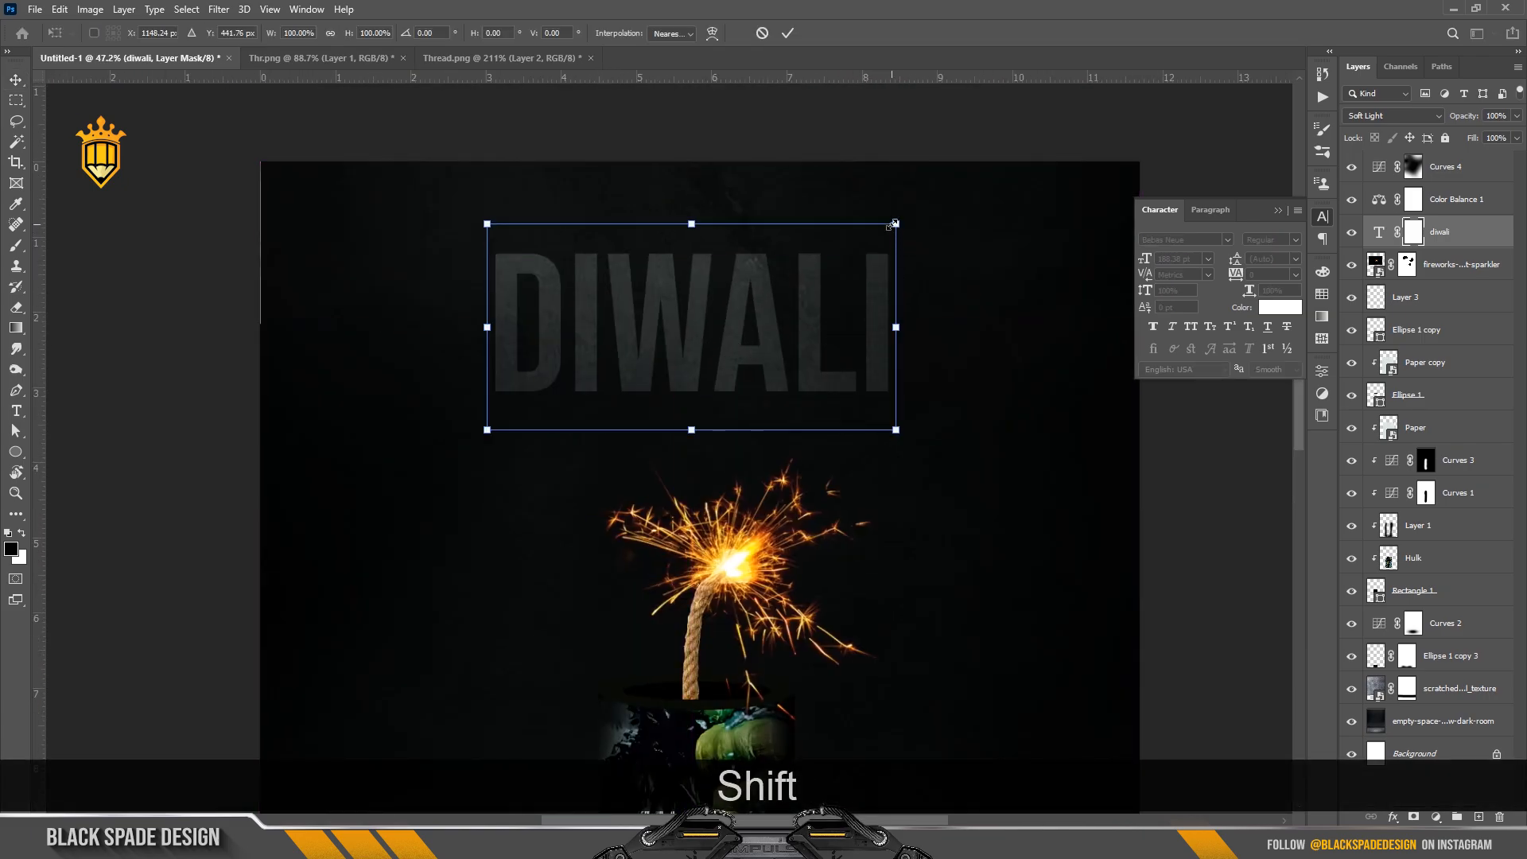
drag(896, 225, 920, 224)
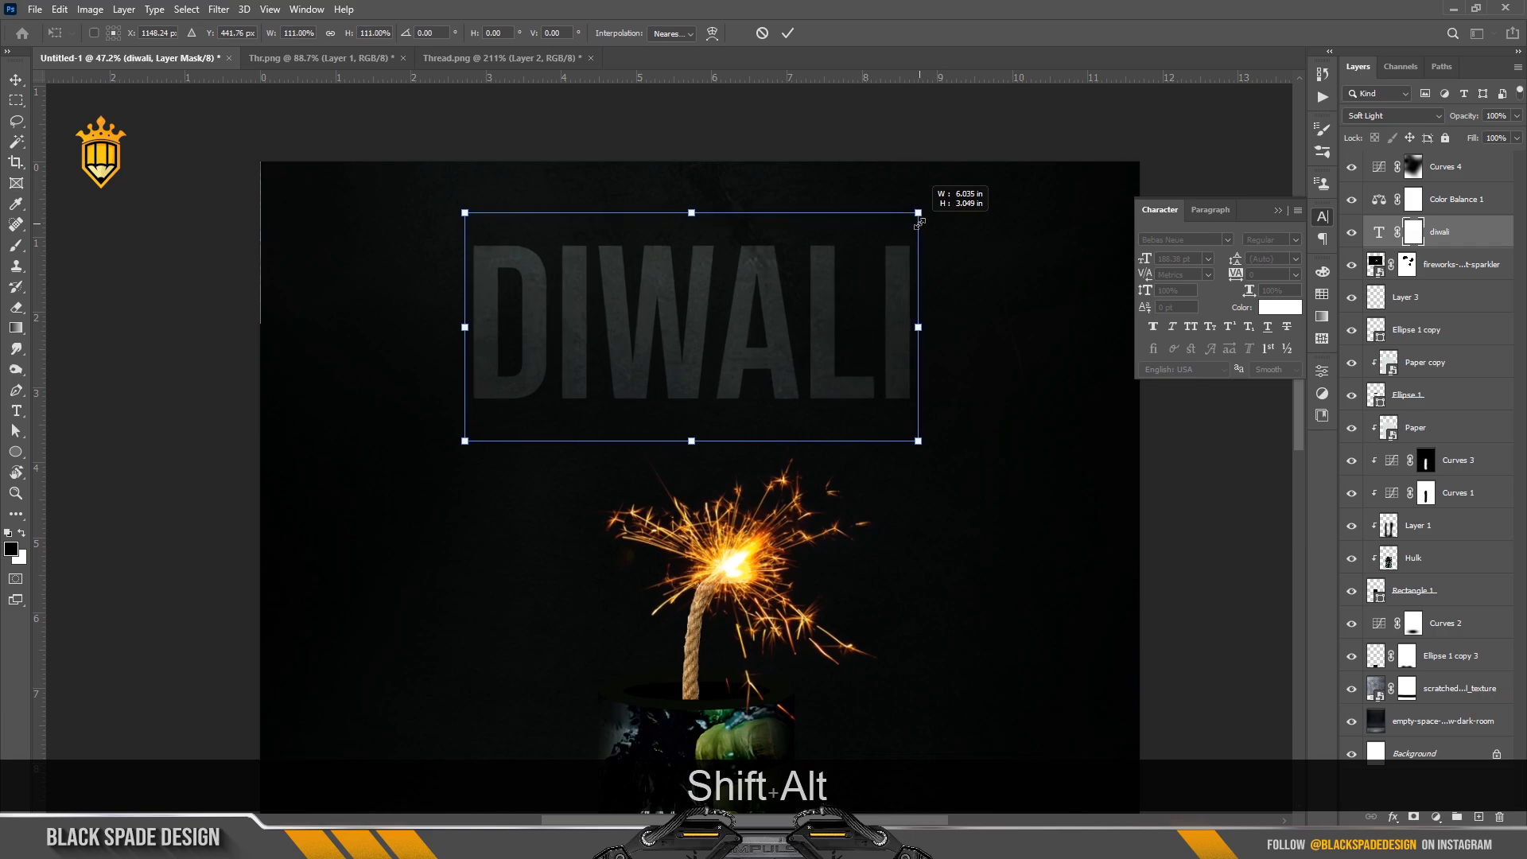
key(Return)
drag(525, 334, 601, 350)
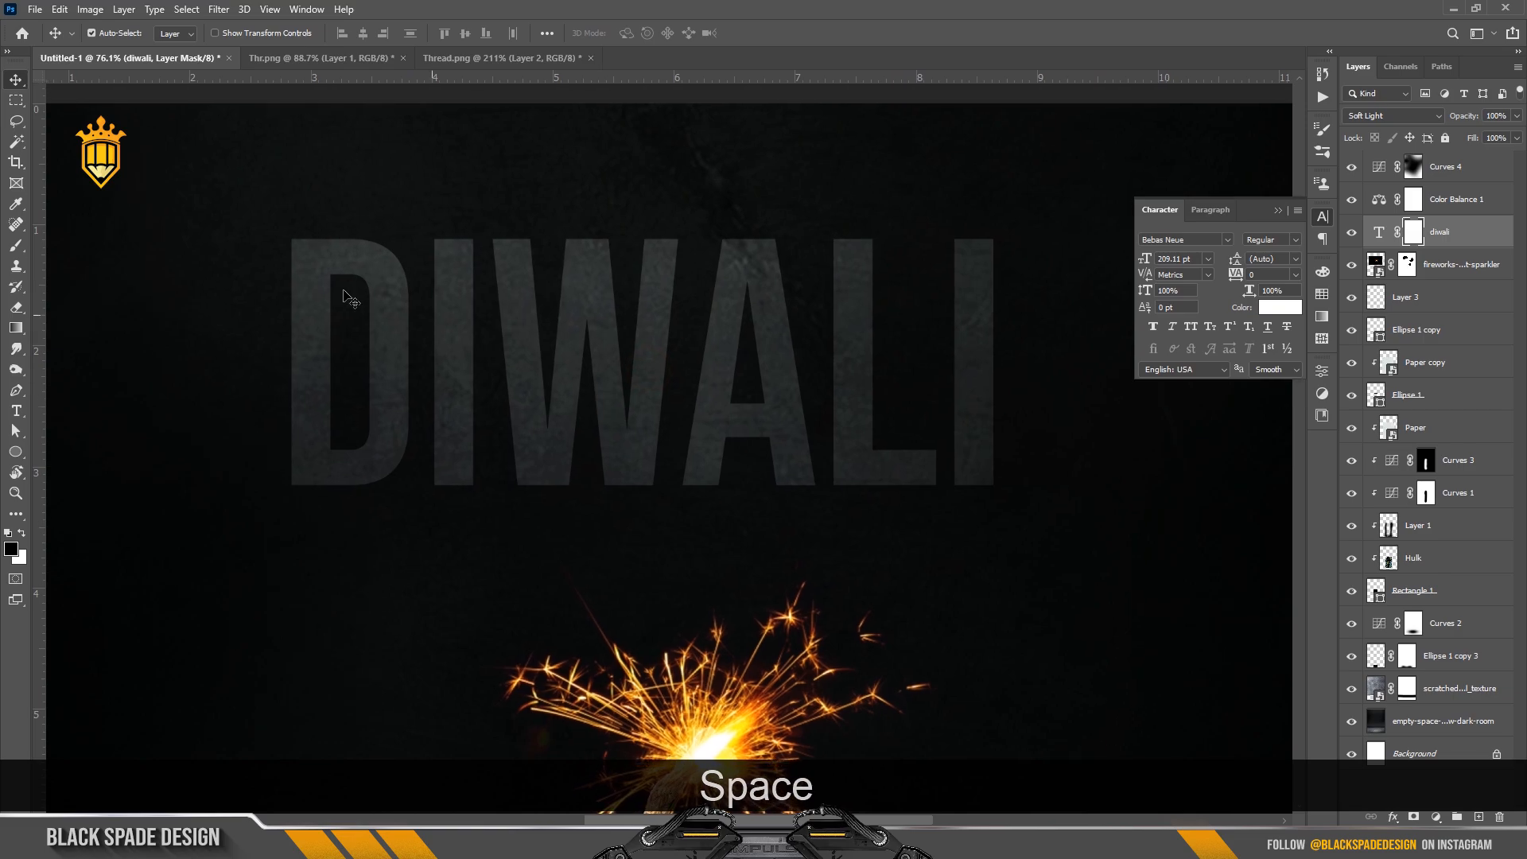
Mask out a horizontal band through the middle of the letters I, W, A and L on the DIWALI text layer's mask
key(m)
drag(423, 337, 896, 387)
key(Delete)
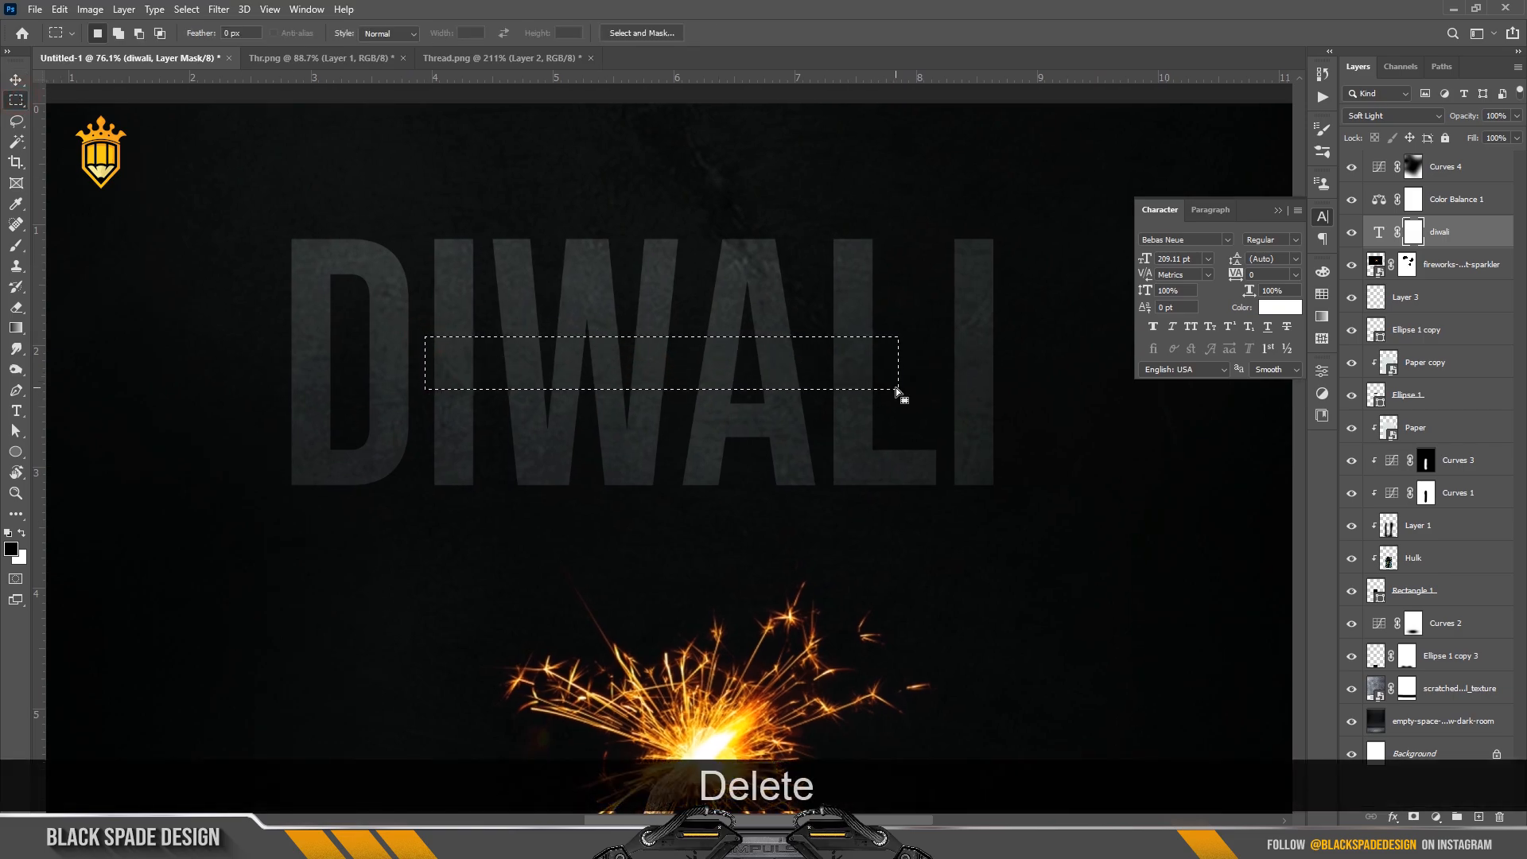
key(ctrl+d)
scroll(652, 320, down, 1)
scroll(652, 319, up, 1)
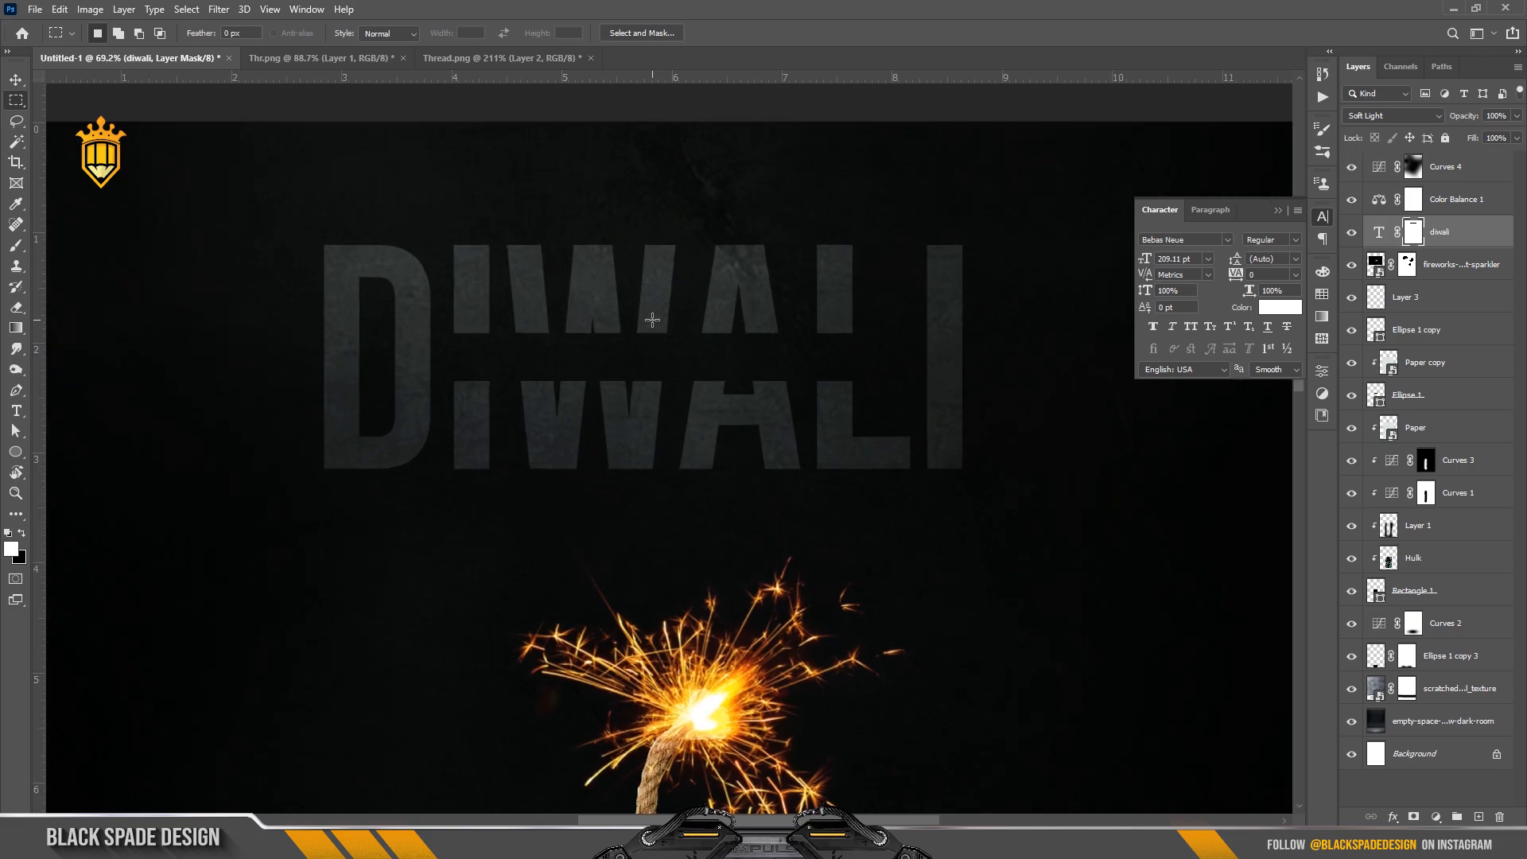
Duplicate the DIWALI text layer and convert the copy to a smart object
key(v)
key(ctrl+j)
right_click(1490, 243)
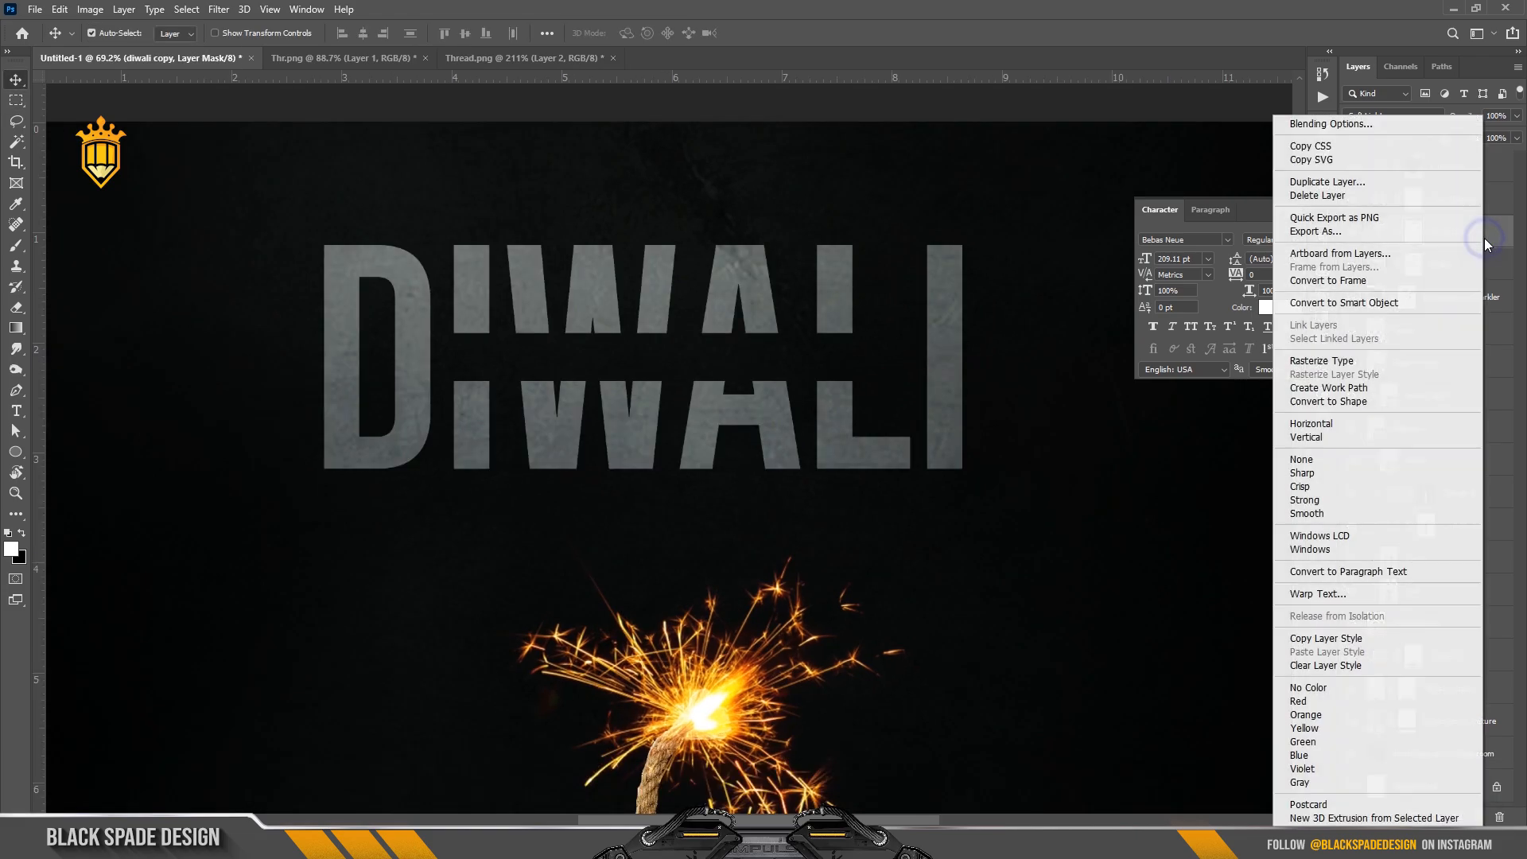
click(1409, 302)
Try Multiply on the diwali copy layer and settle on the Overlay blend mode
click(1394, 116)
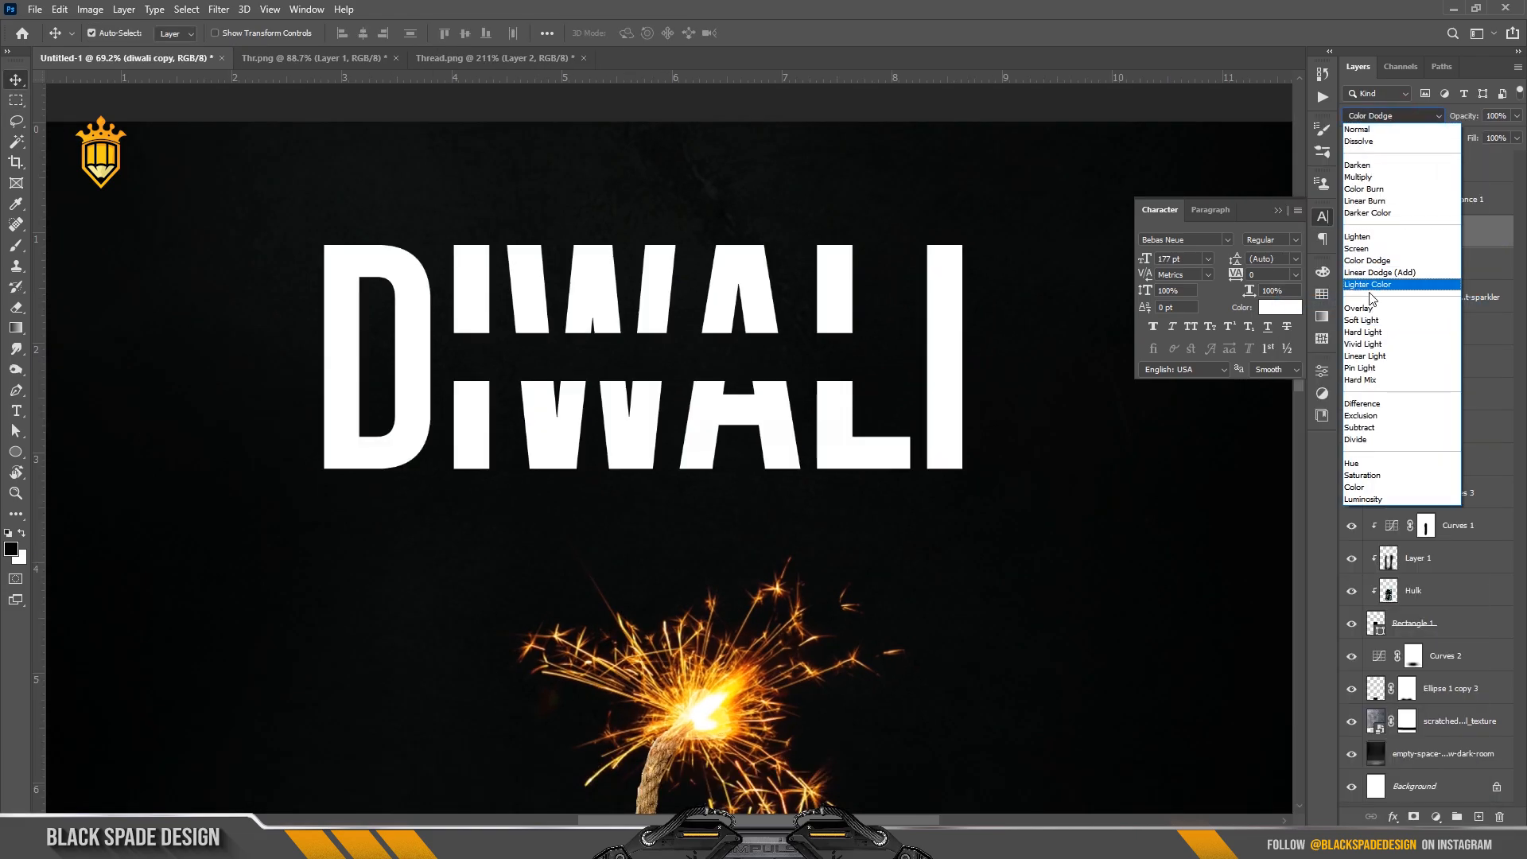
click(1368, 178)
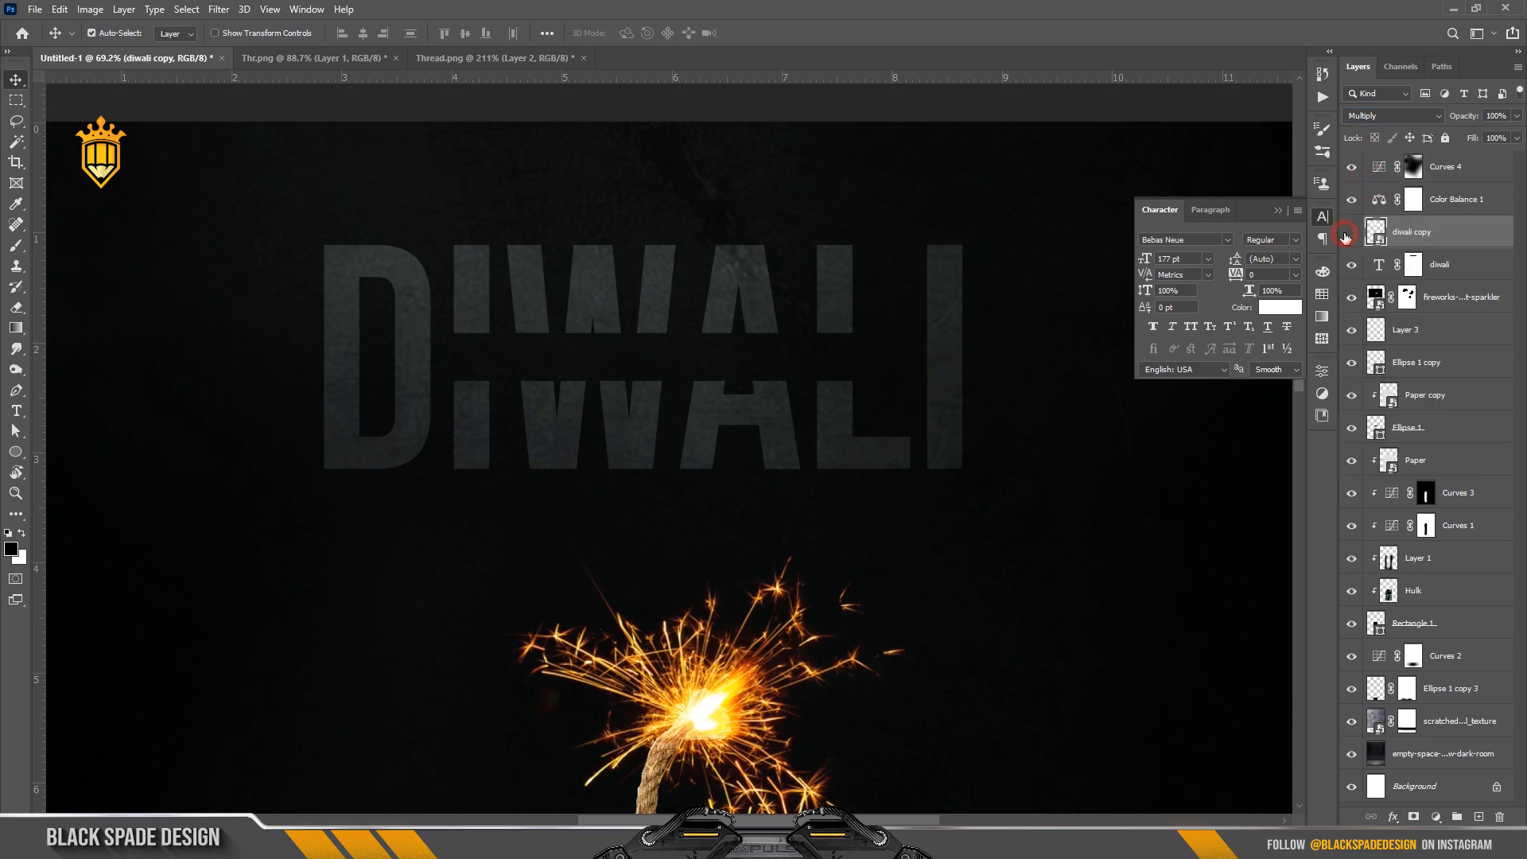
click(1384, 117)
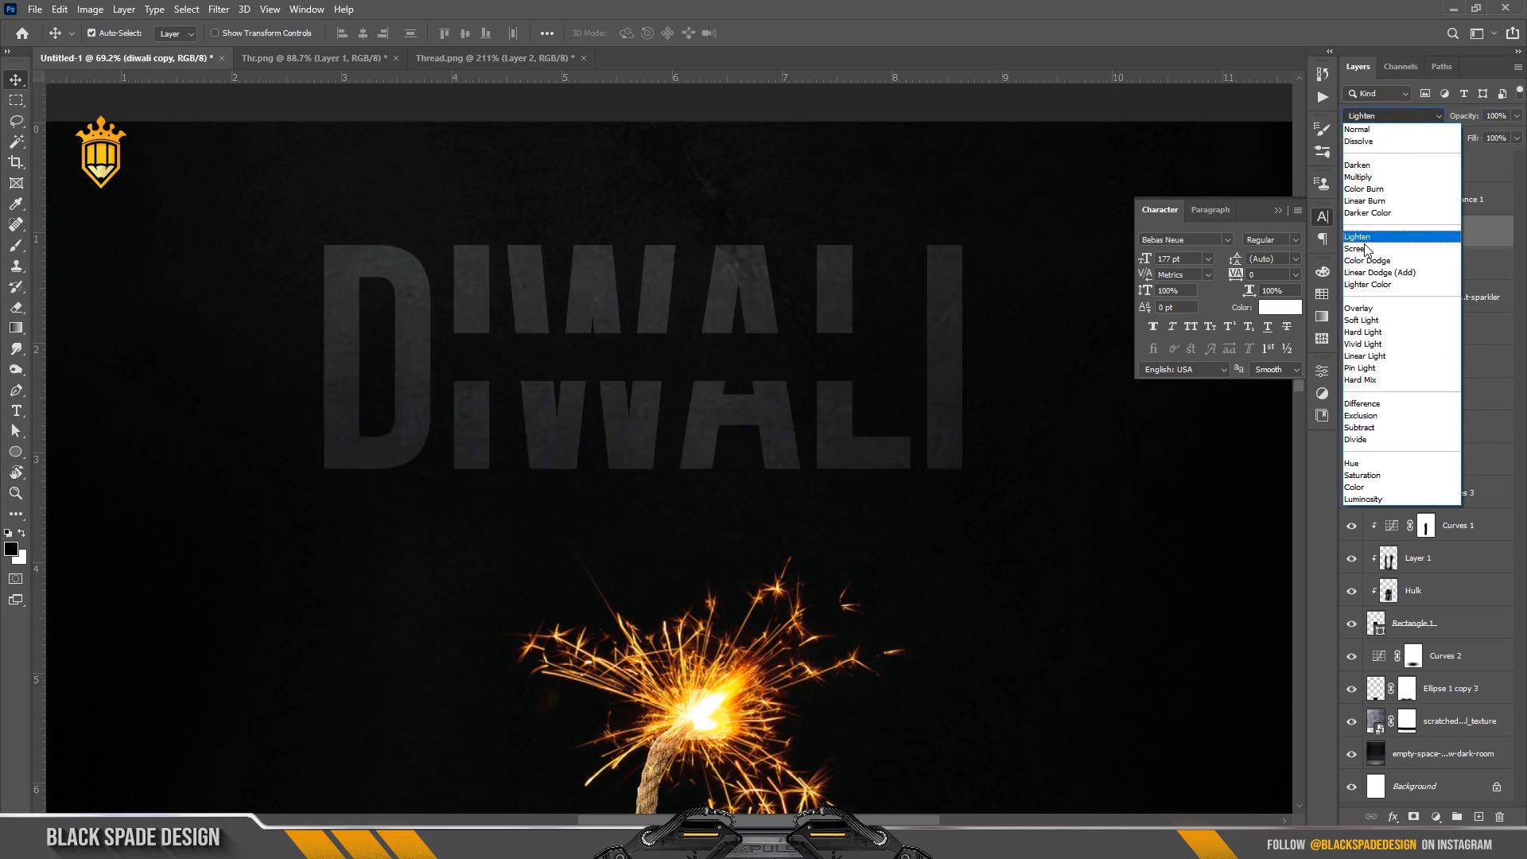
click(1365, 309)
Add a layer mask to diwali copy and fade the tops of the letters with a soft 500 px black brush
click(1413, 817)
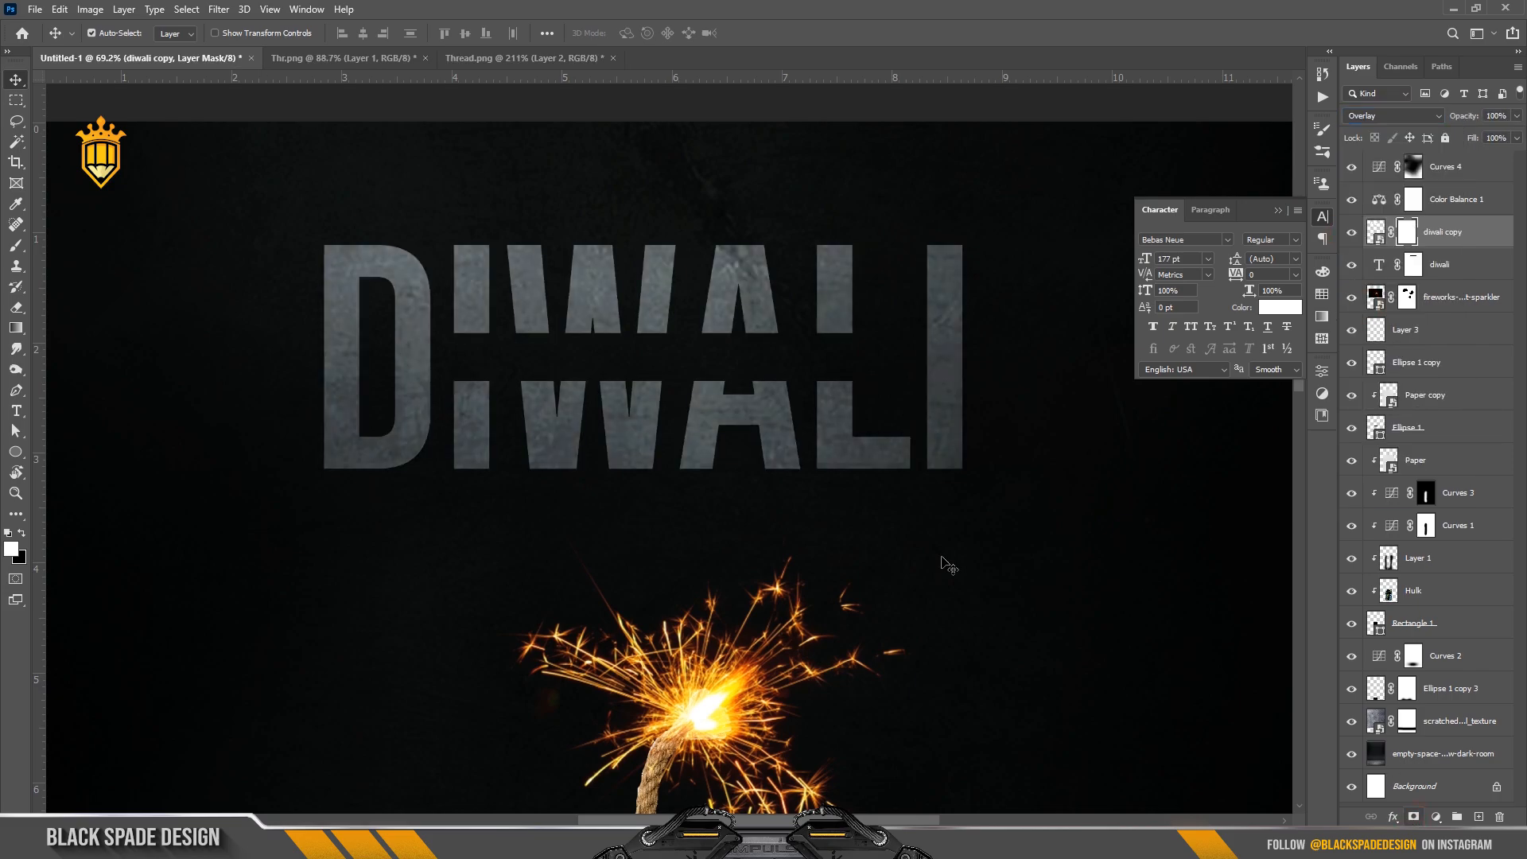
key(b)
key(x)
key([)
key(bracketleft)
key(bracketleft)
key(bracketleft)
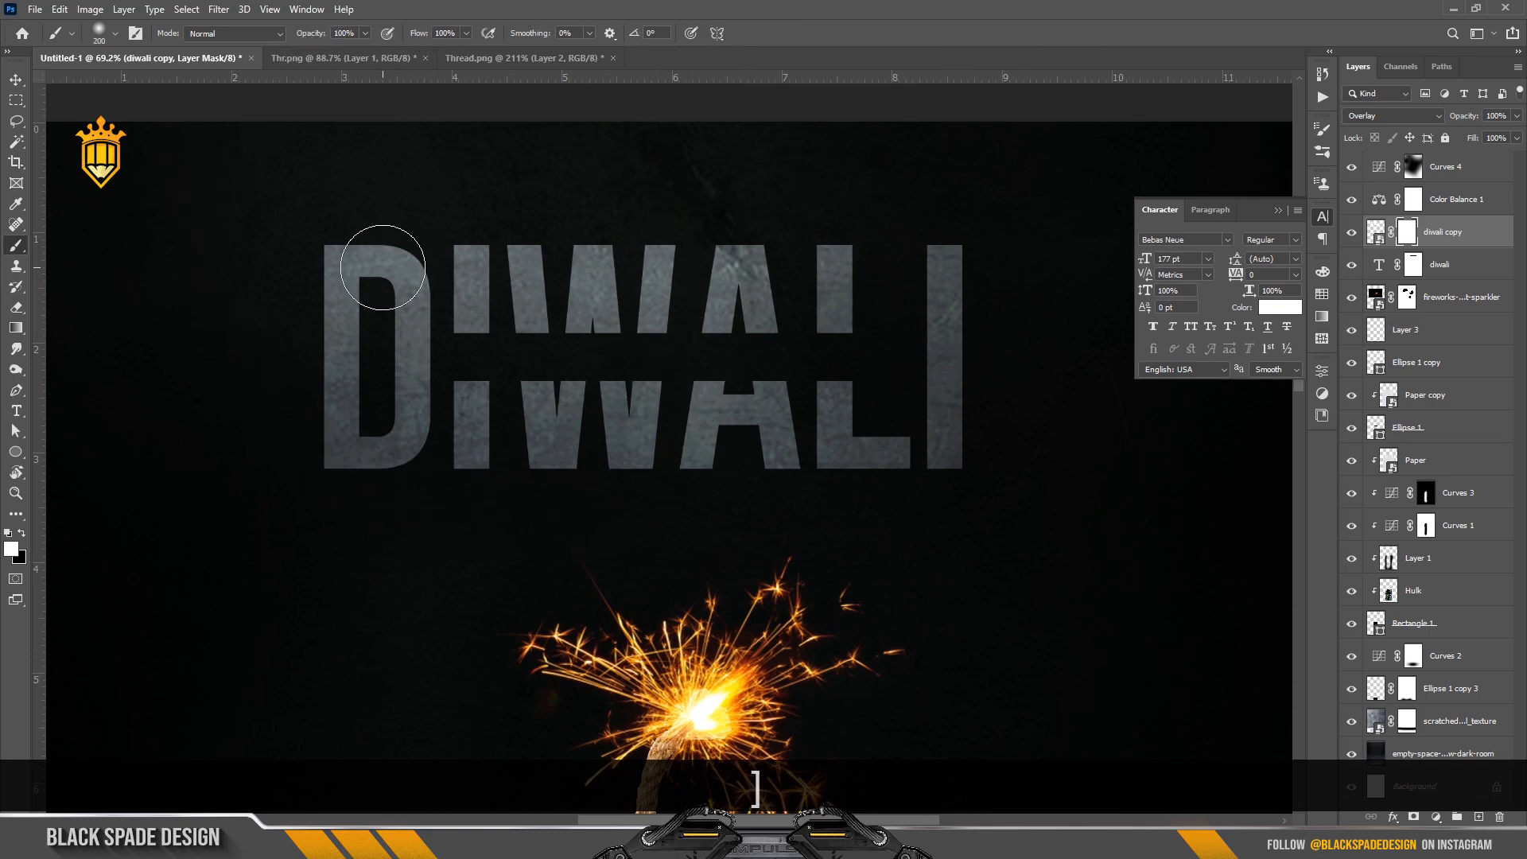
key(bracketright)
key(bracketright)
key(bracketleft)
key(x)
click(392, 221)
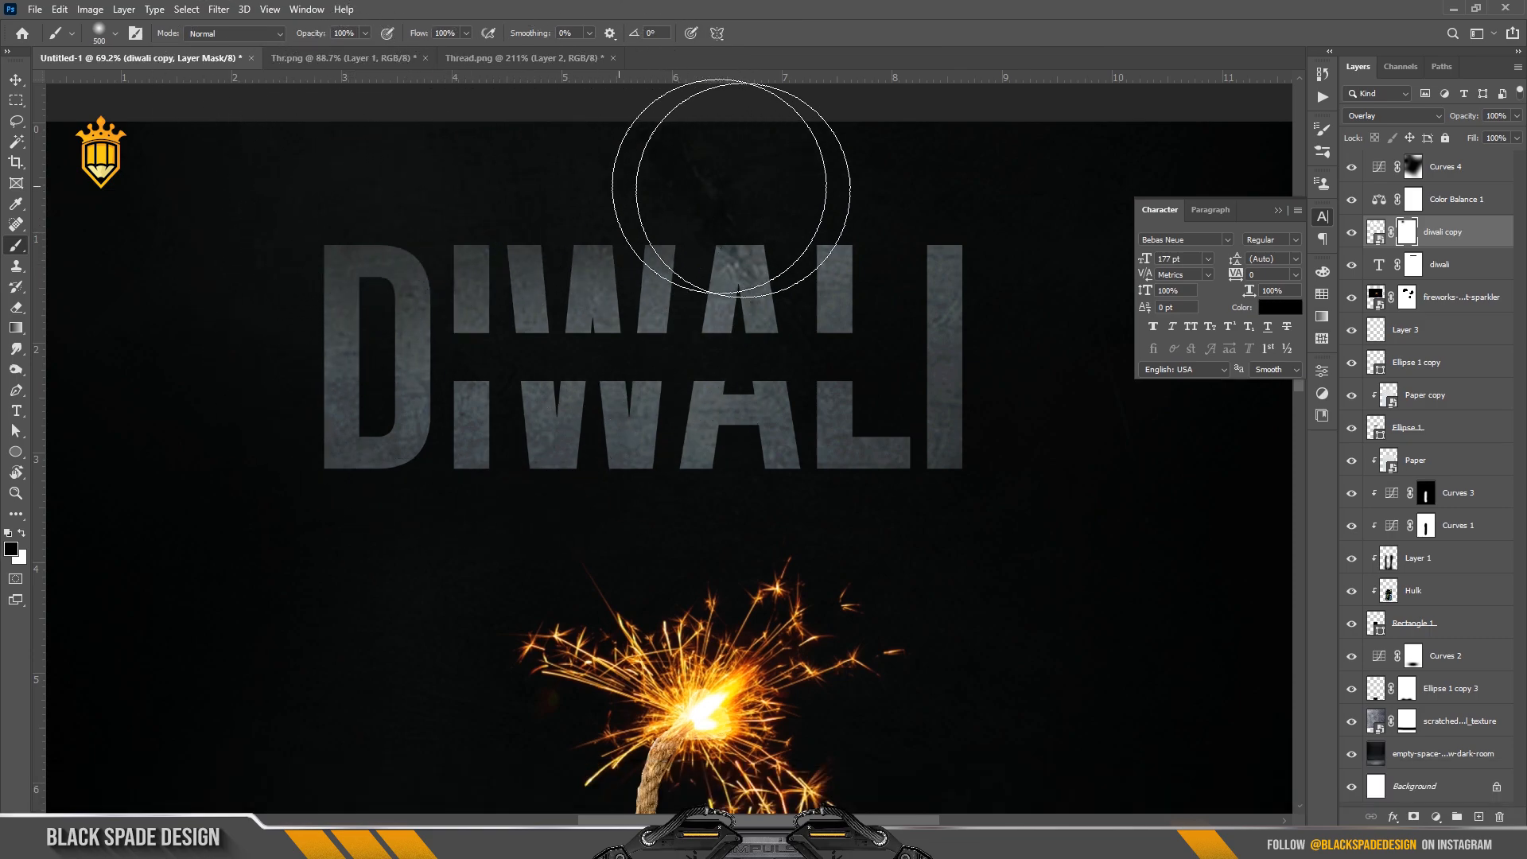
scroll(965, 279, down, 2)
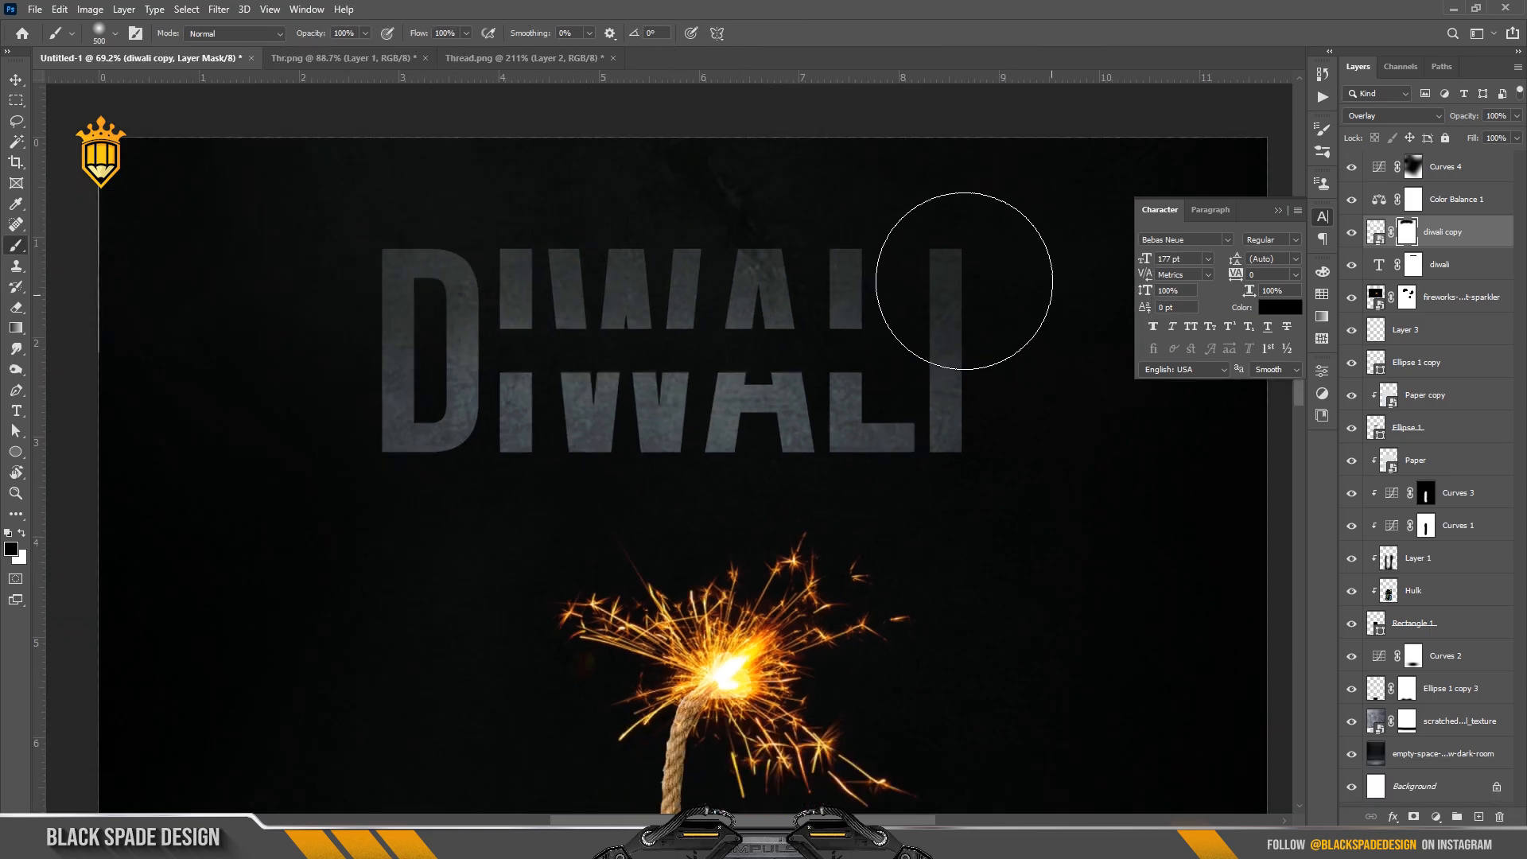
scroll(873, 303, up, 2)
click(997, 208)
scroll(748, 199, down, 5)
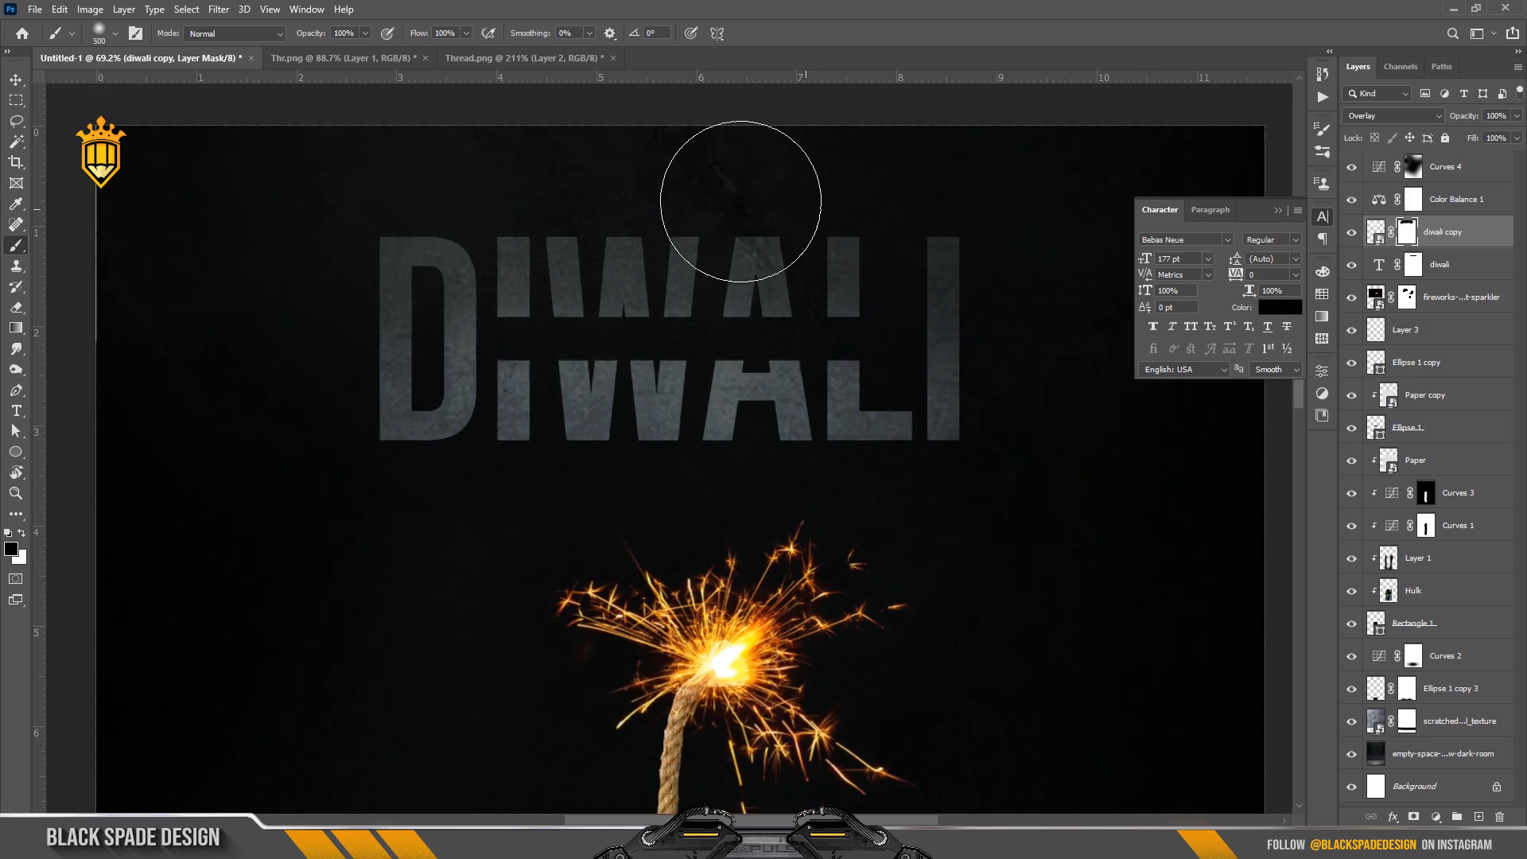
drag(732, 261, 782, 302)
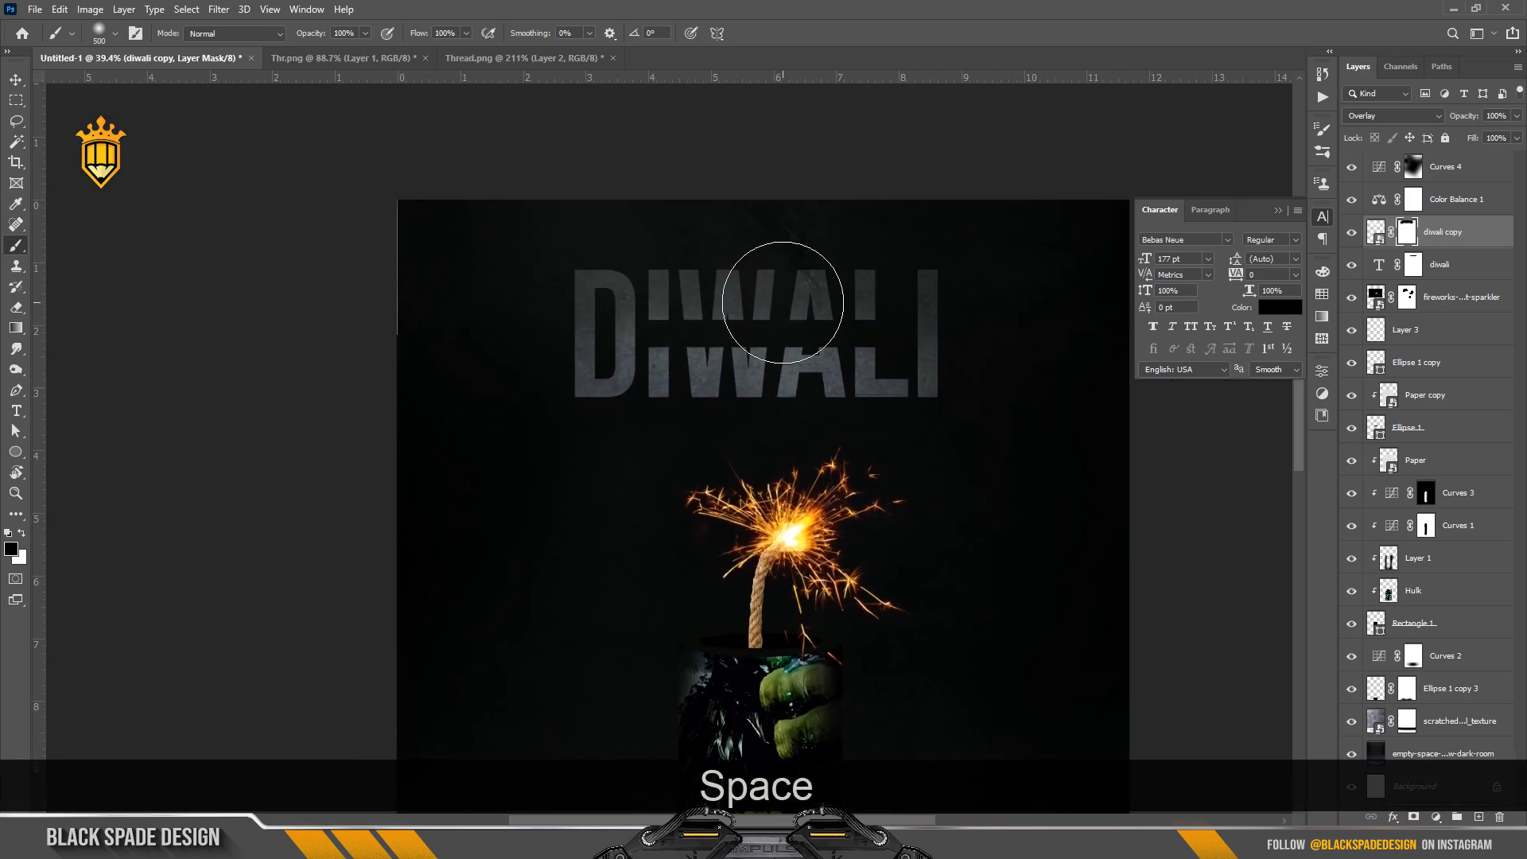
Set the Color Balance 1 midtones to +3 cyan-red, +12 magenta-green and -3 yellow-blue
double_click(1380, 200)
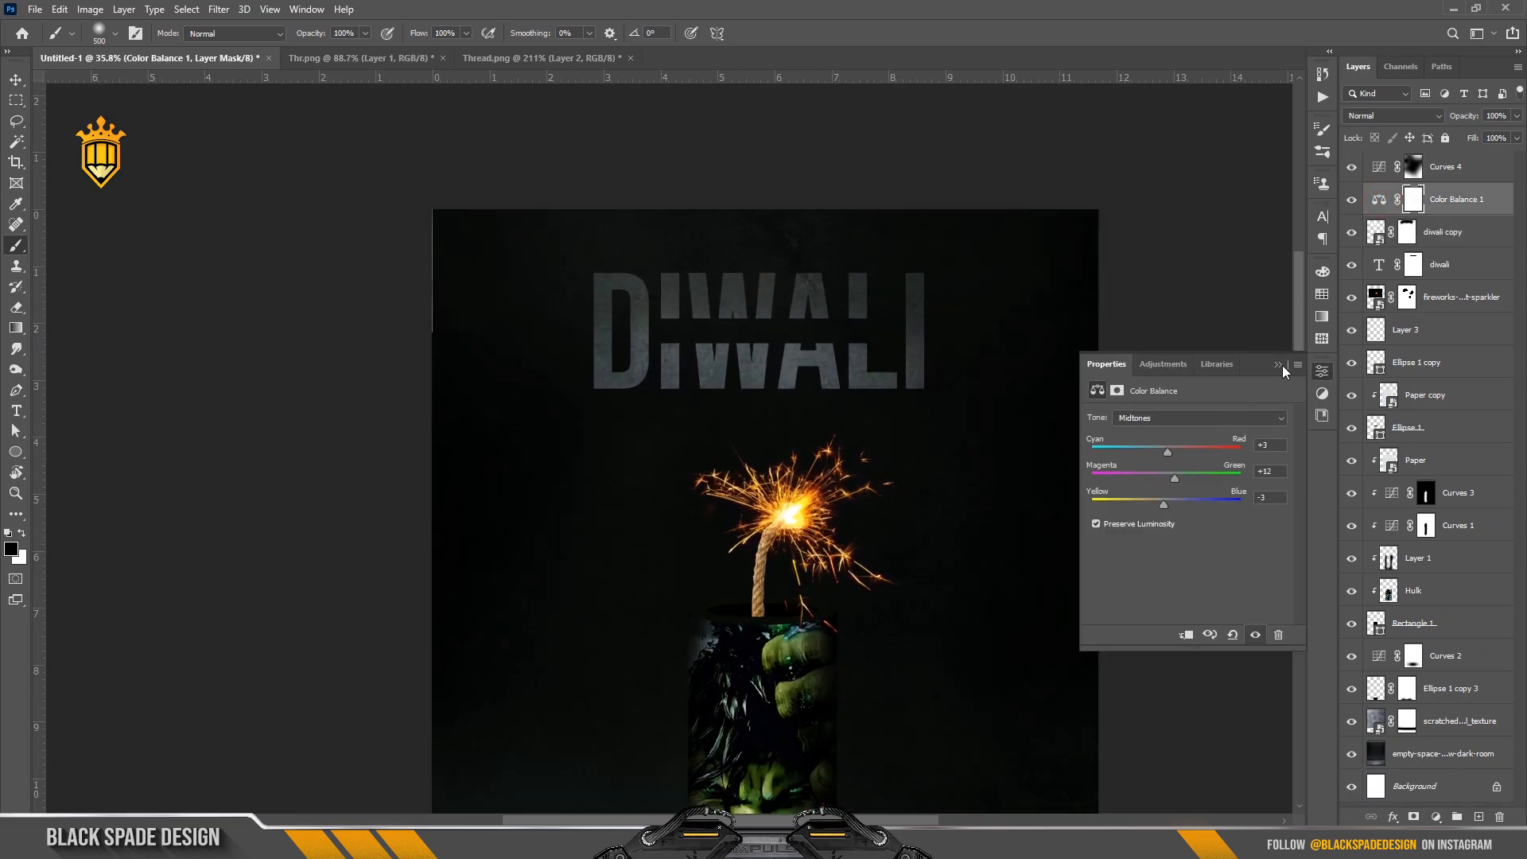
click(1279, 365)
scroll(743, 318, up, 7)
drag(749, 317, 750, 368)
scroll(750, 371, down, 2)
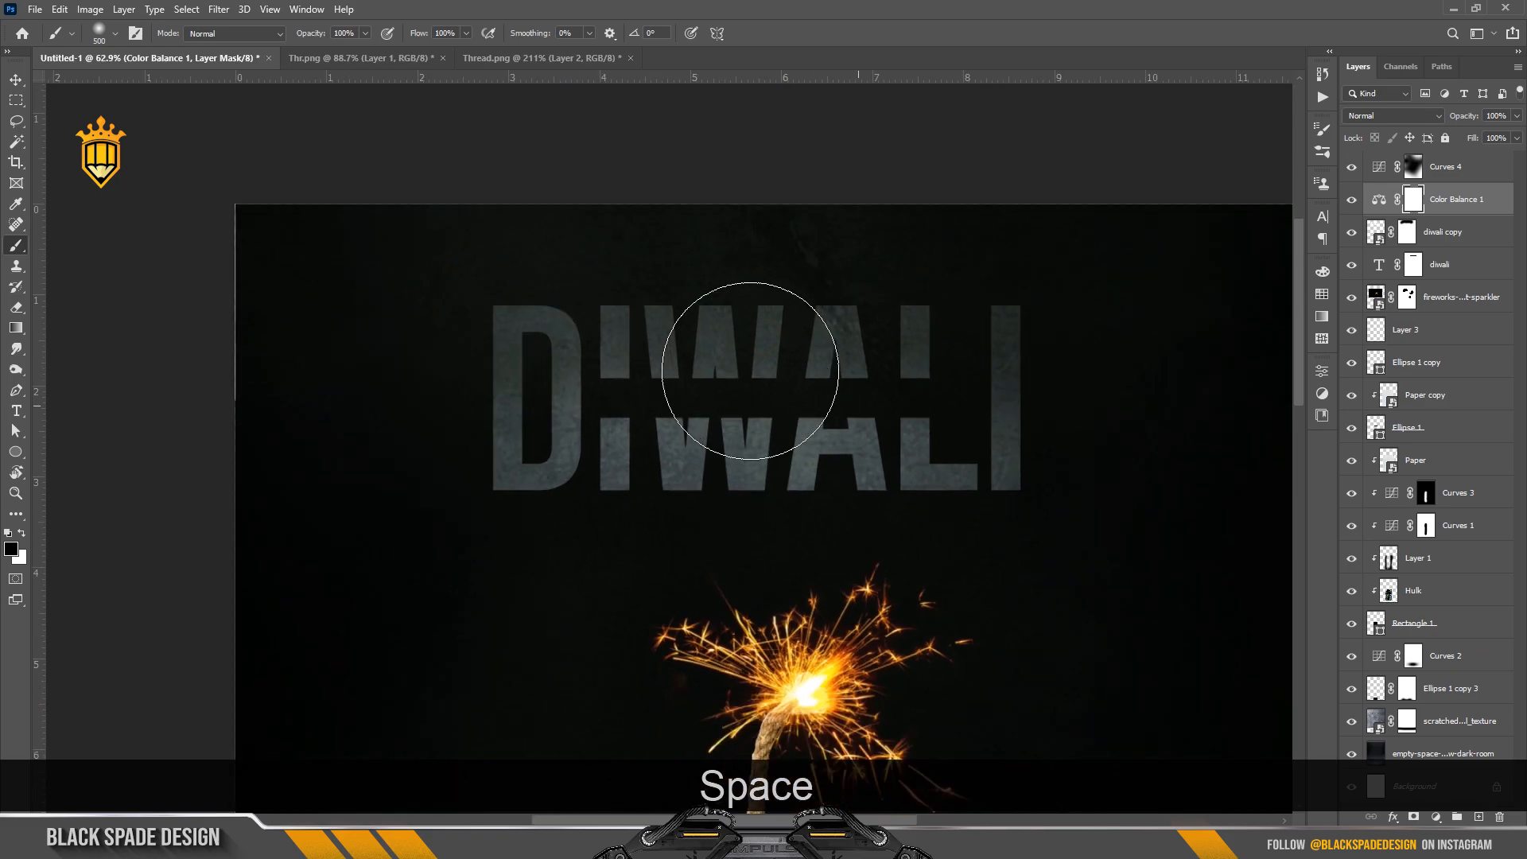
scroll(829, 368, down, 3)
Add a HAPPY text layer at 54 pt above Curves 4, near the upper edge of the canvas
key(v)
key(t)
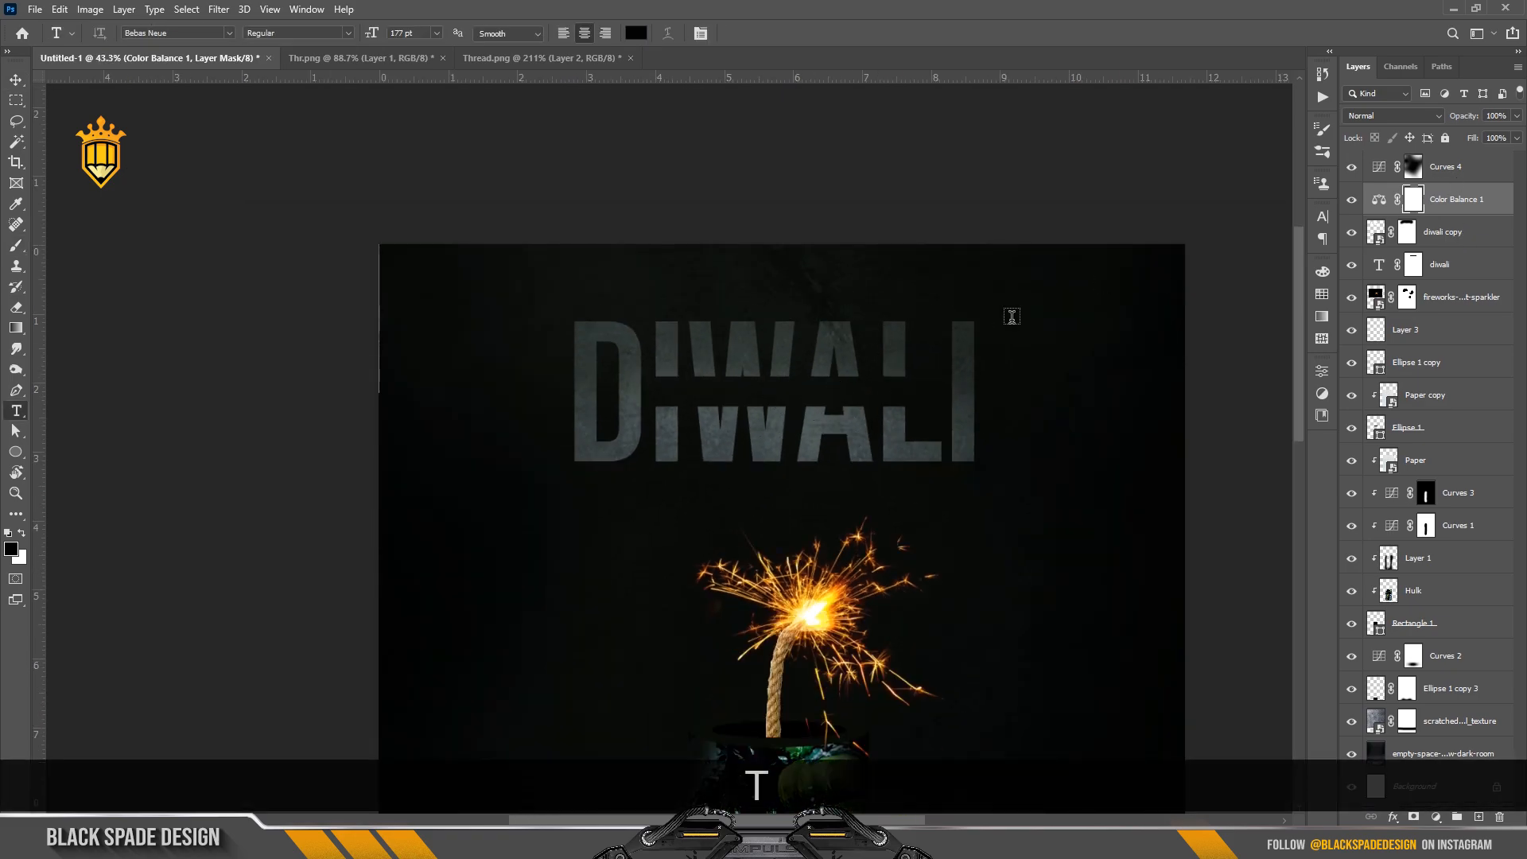
click(1455, 167)
click(835, 273)
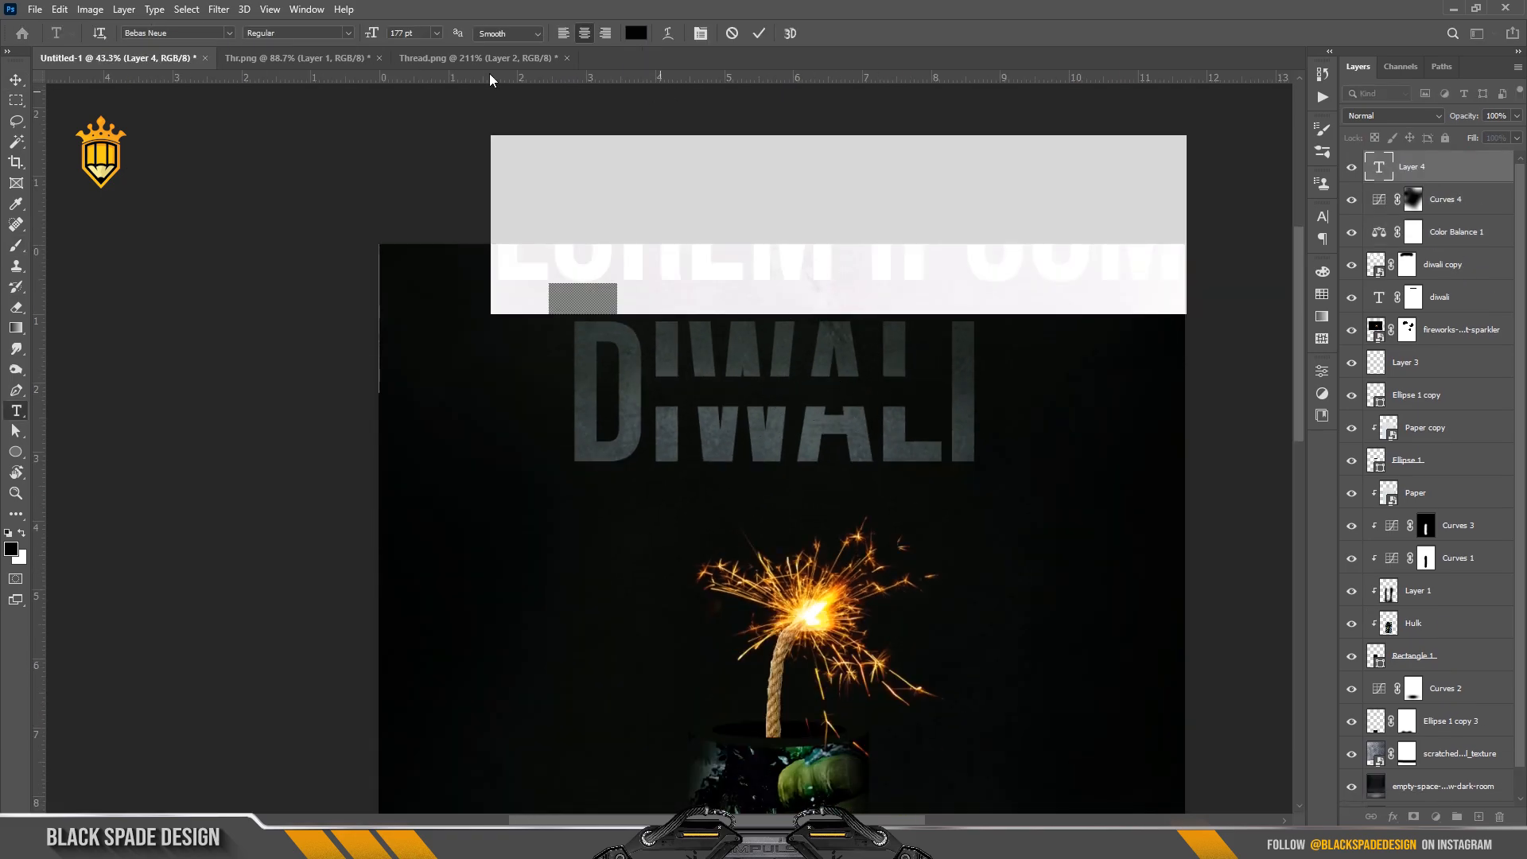
drag(375, 35, 266, 55)
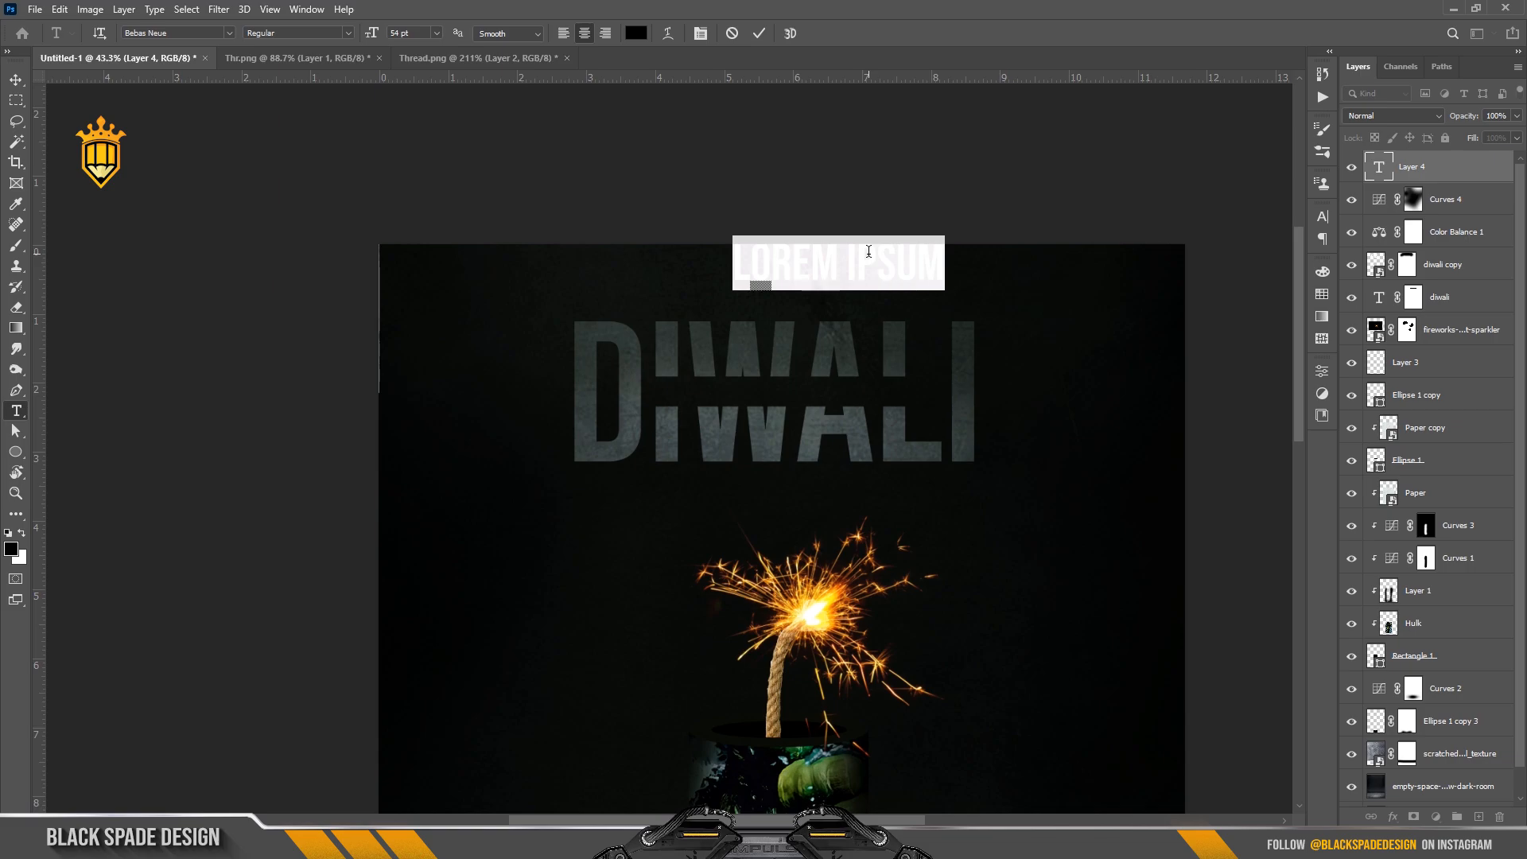
text(HAPPY)
Colour the HAPPY text white (#ffffff) and change its font to Courier New
key(ctrl+a)
click(635, 32)
click(1090, 359)
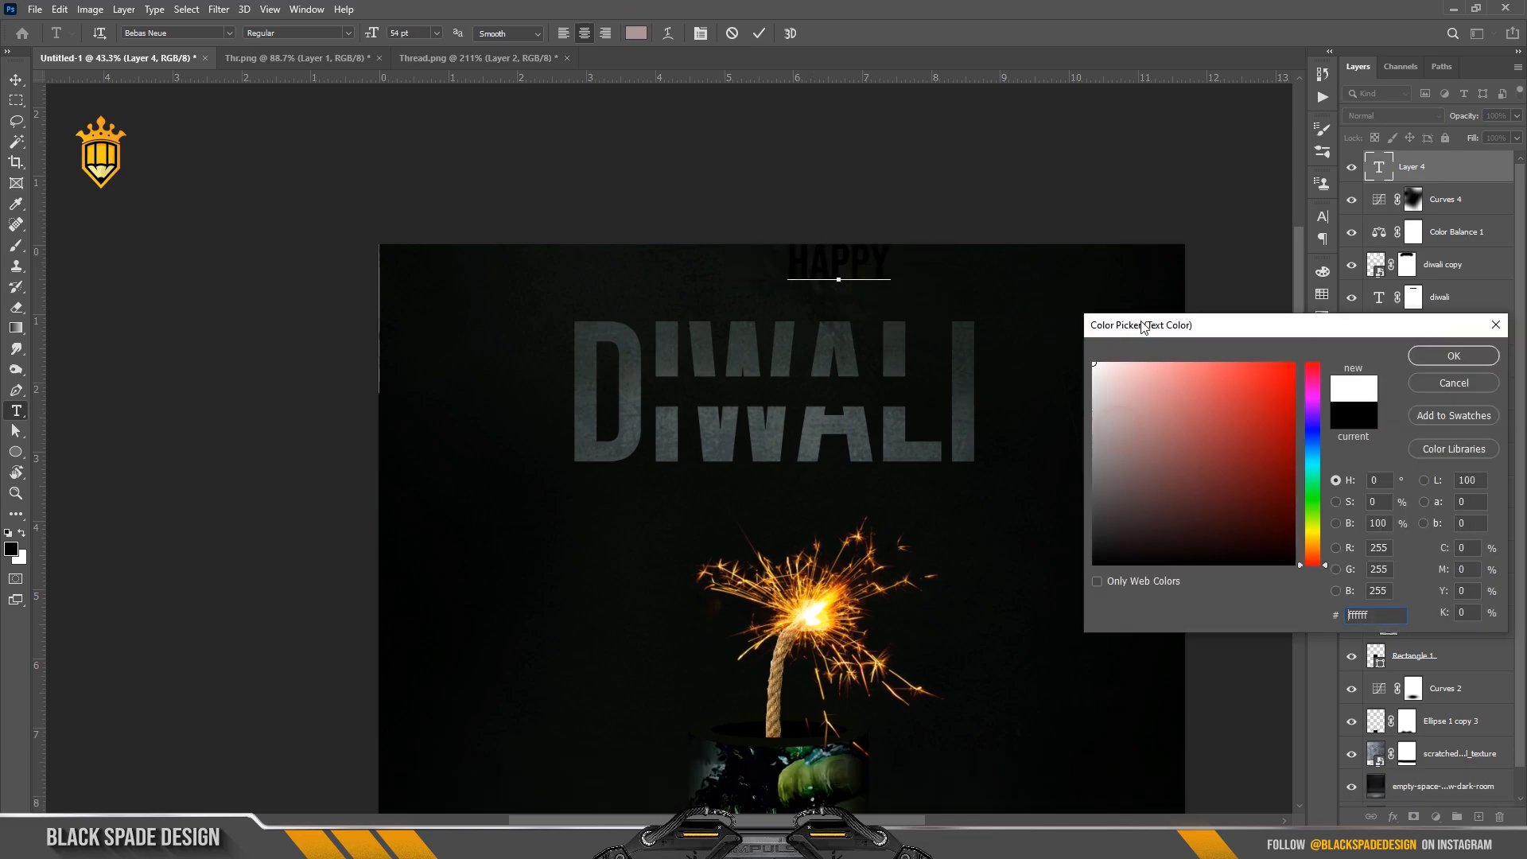
click(1449, 354)
click(1322, 216)
click(1227, 240)
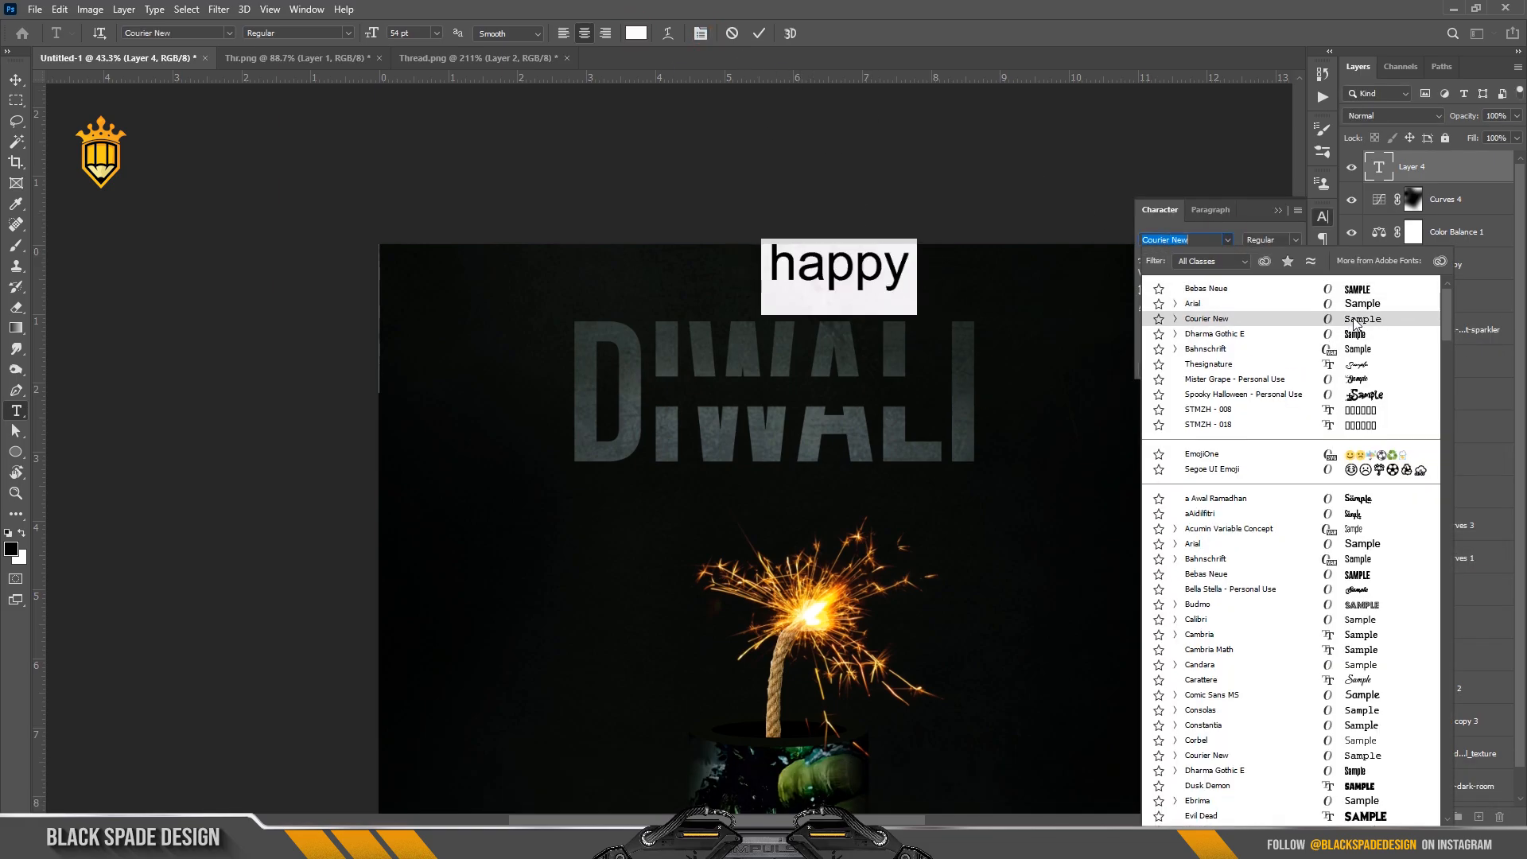
click(1193, 320)
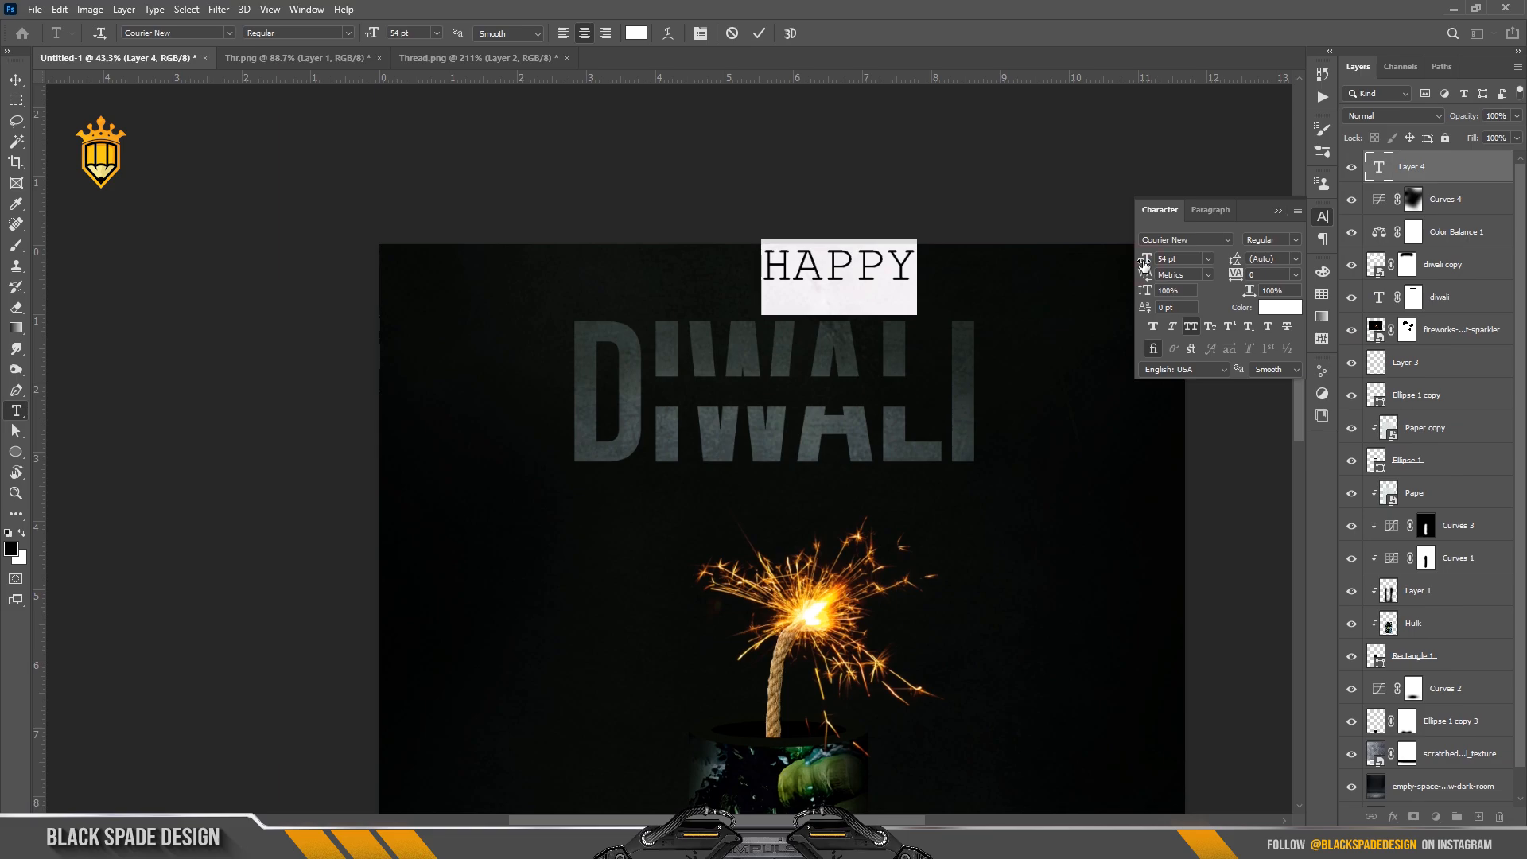
Set the HAPPY text's tracking to 320, its size to 40 pt and its colour to #6f8d43 sampled from the Hulk artwork
drag(1234, 274, 1248, 275)
drag(1143, 261, 1132, 261)
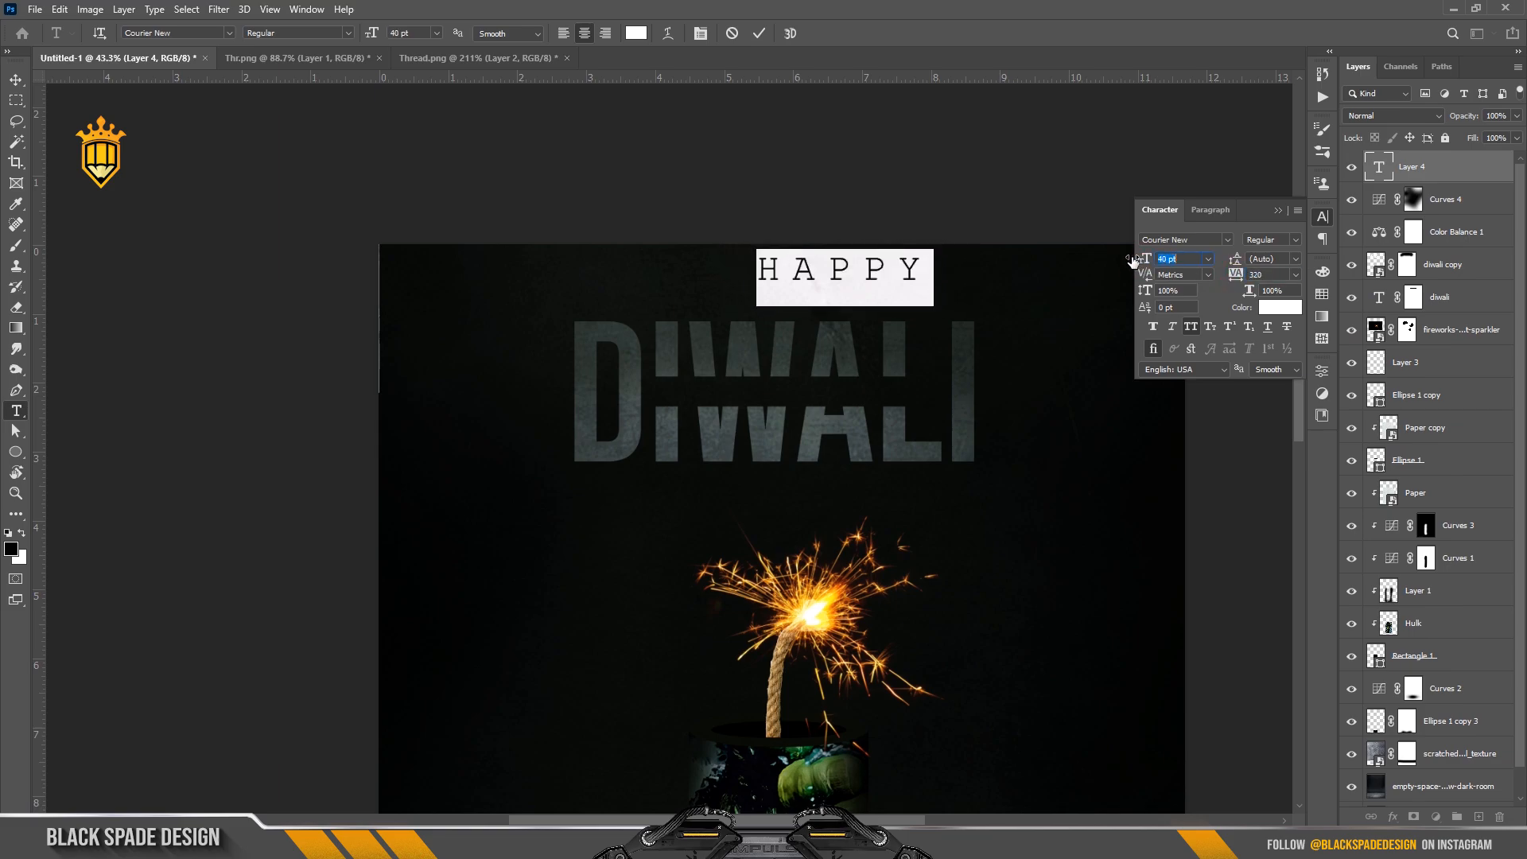
click(1281, 312)
click(821, 743)
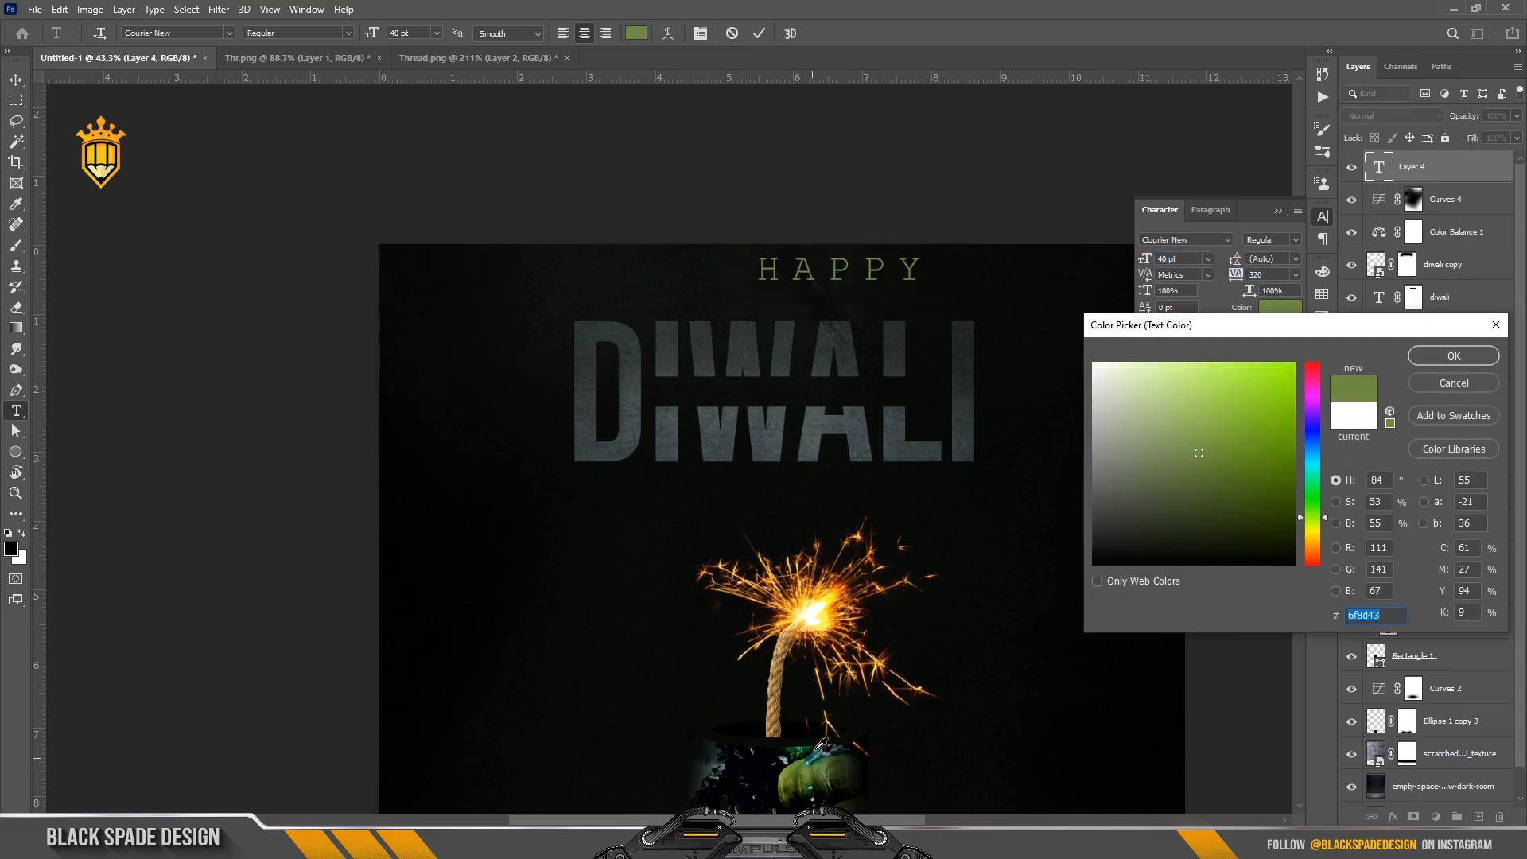
click(1427, 362)
click(758, 33)
Move the HAPPY text into the gap across the DIWALI letters and reduce it to 32 pt
key(v)
scroll(837, 286, up, 2)
drag(835, 298, 736, 485)
drag(1148, 258, 1141, 260)
key(ctrl+Return)
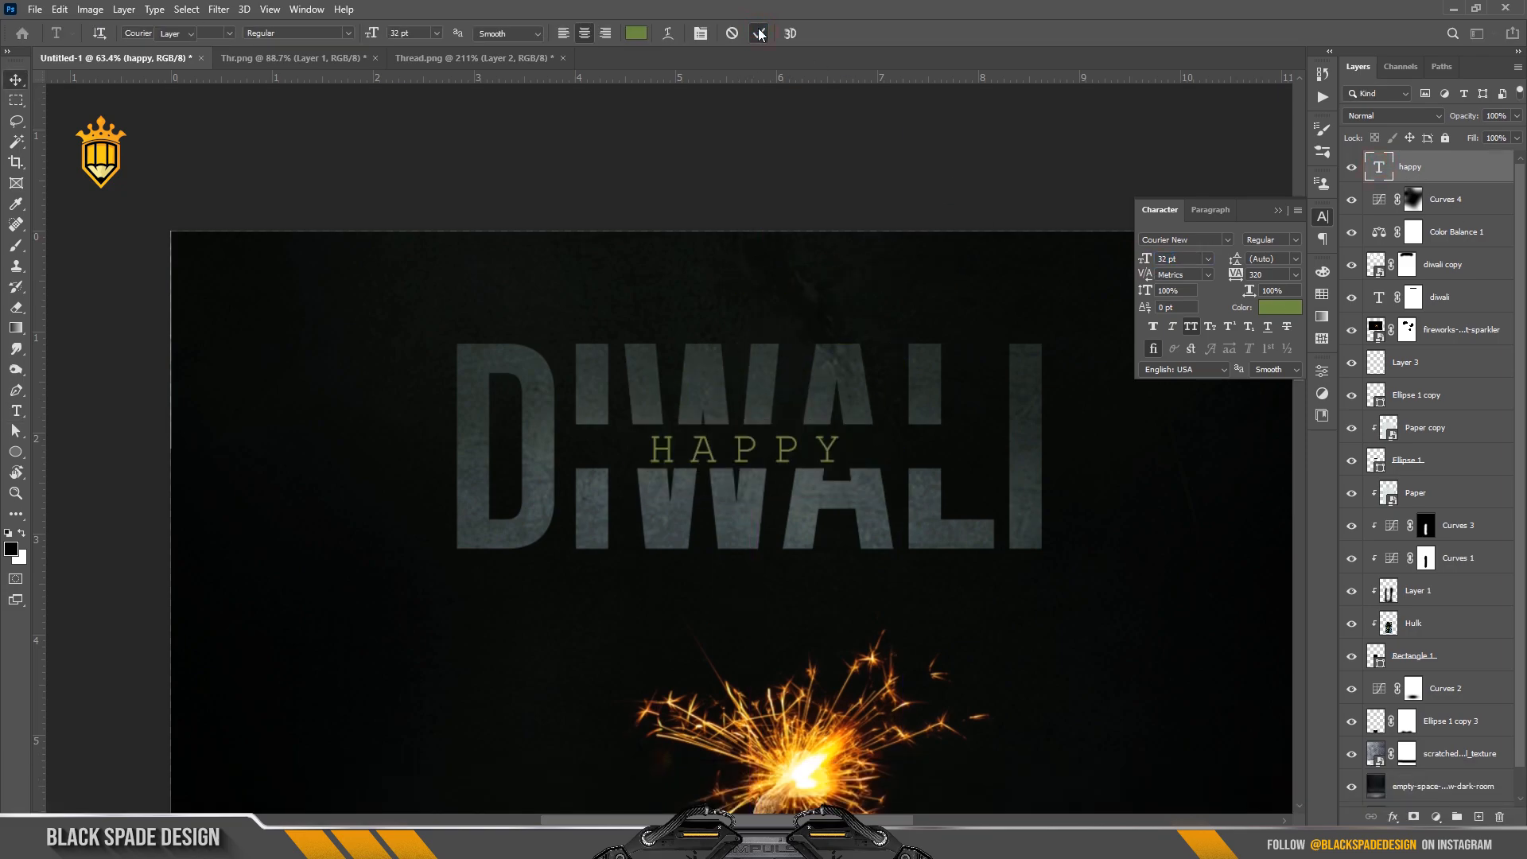
key(v)
Nudge the HAPPY text slightly right to centre it better in the gap of the DIWALI letters
scroll(865, 401, down, 1)
scroll(864, 402, down, 2)
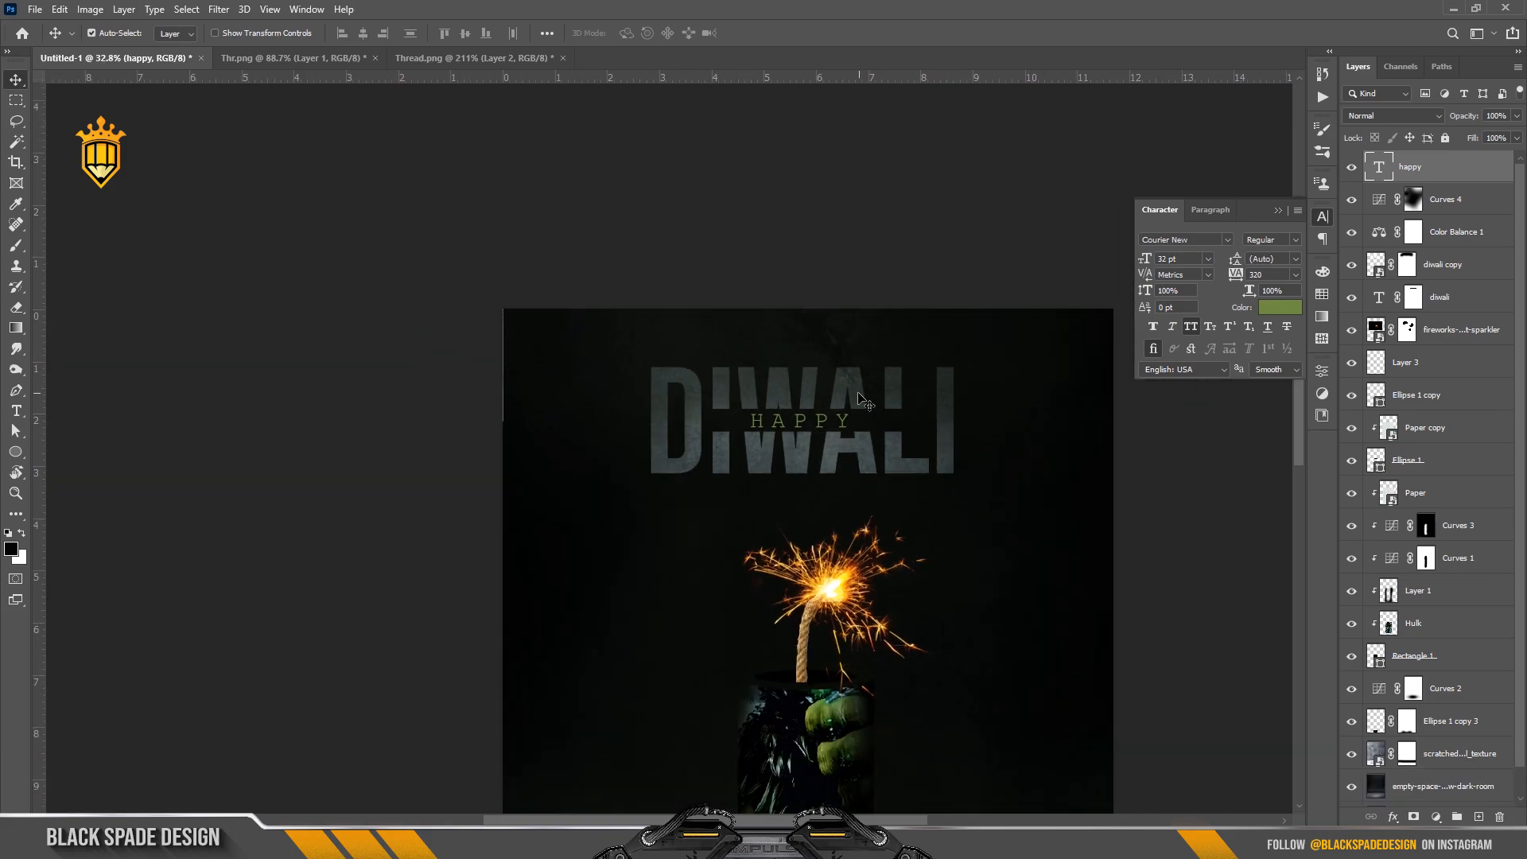
scroll(823, 413, up, 2)
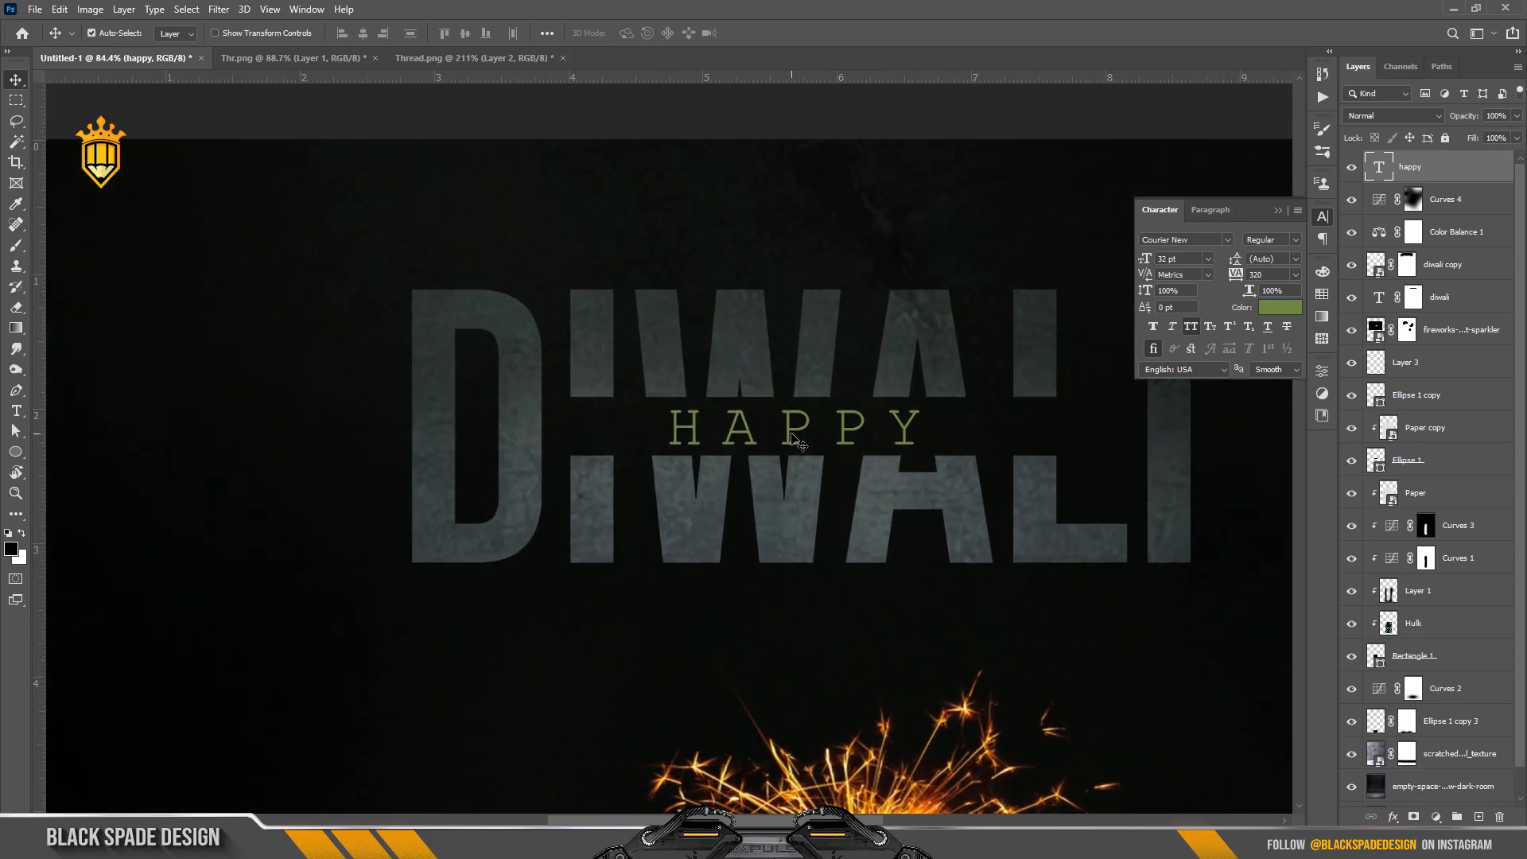
drag(791, 433, 798, 435)
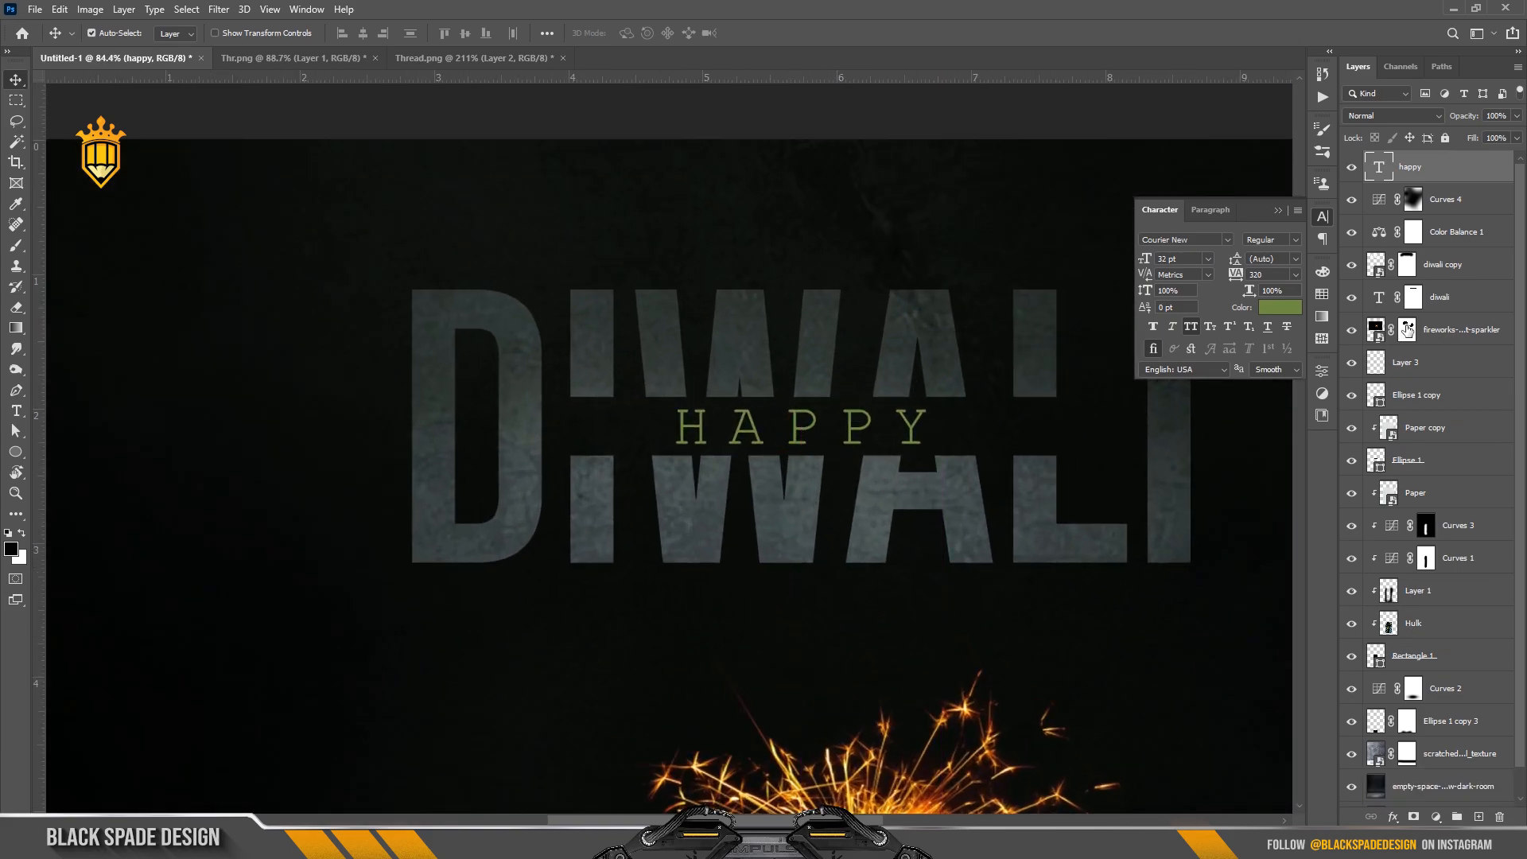
Restore the missing middle section of the first I on the DIWALI text layer's mask
click(1406, 267)
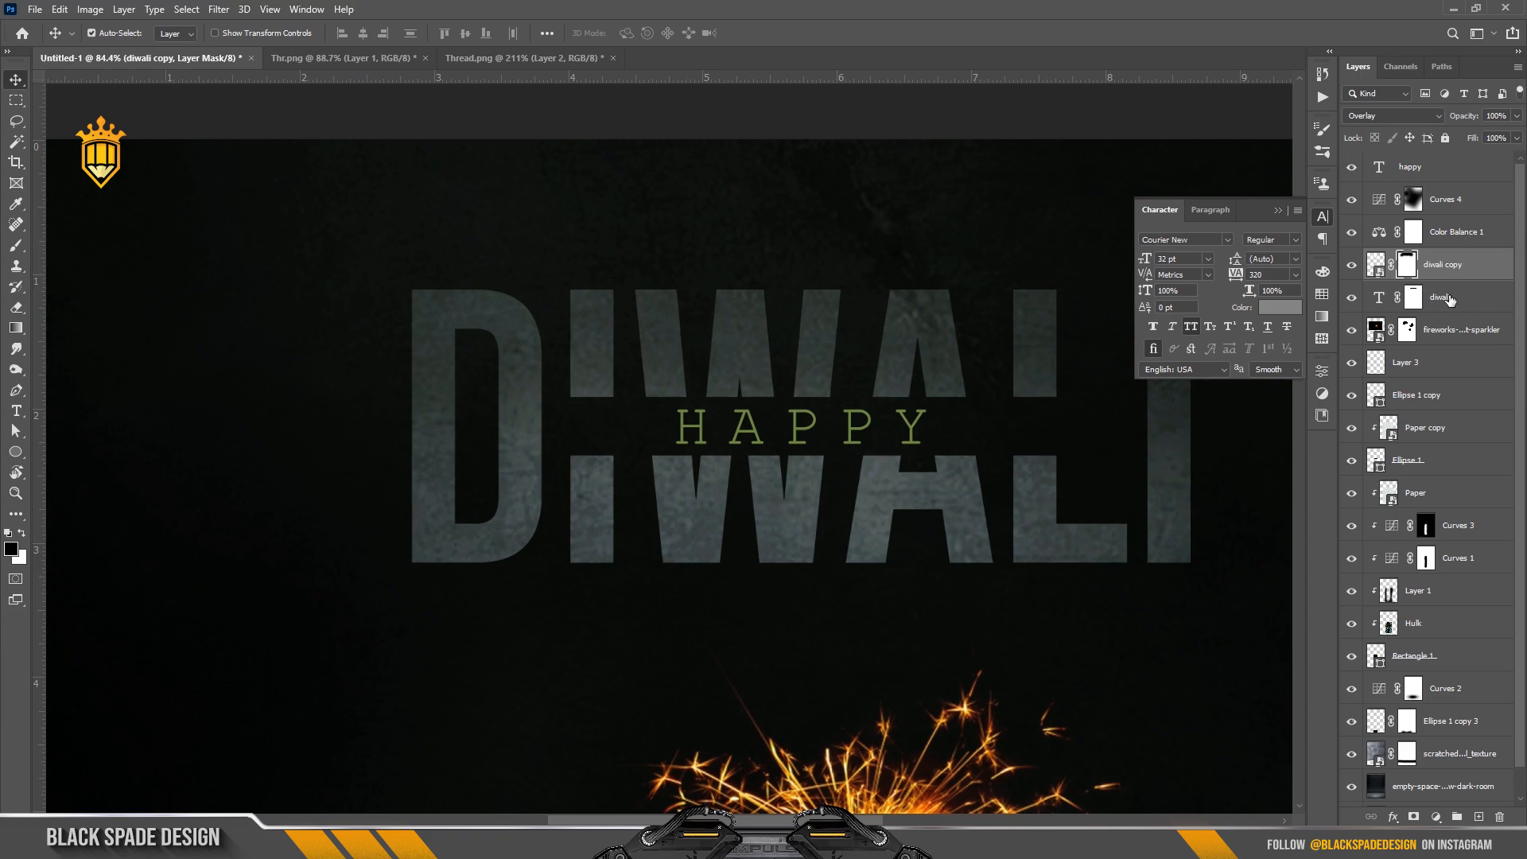
click(1413, 296)
key(m)
scroll(554, 382, up, 1)
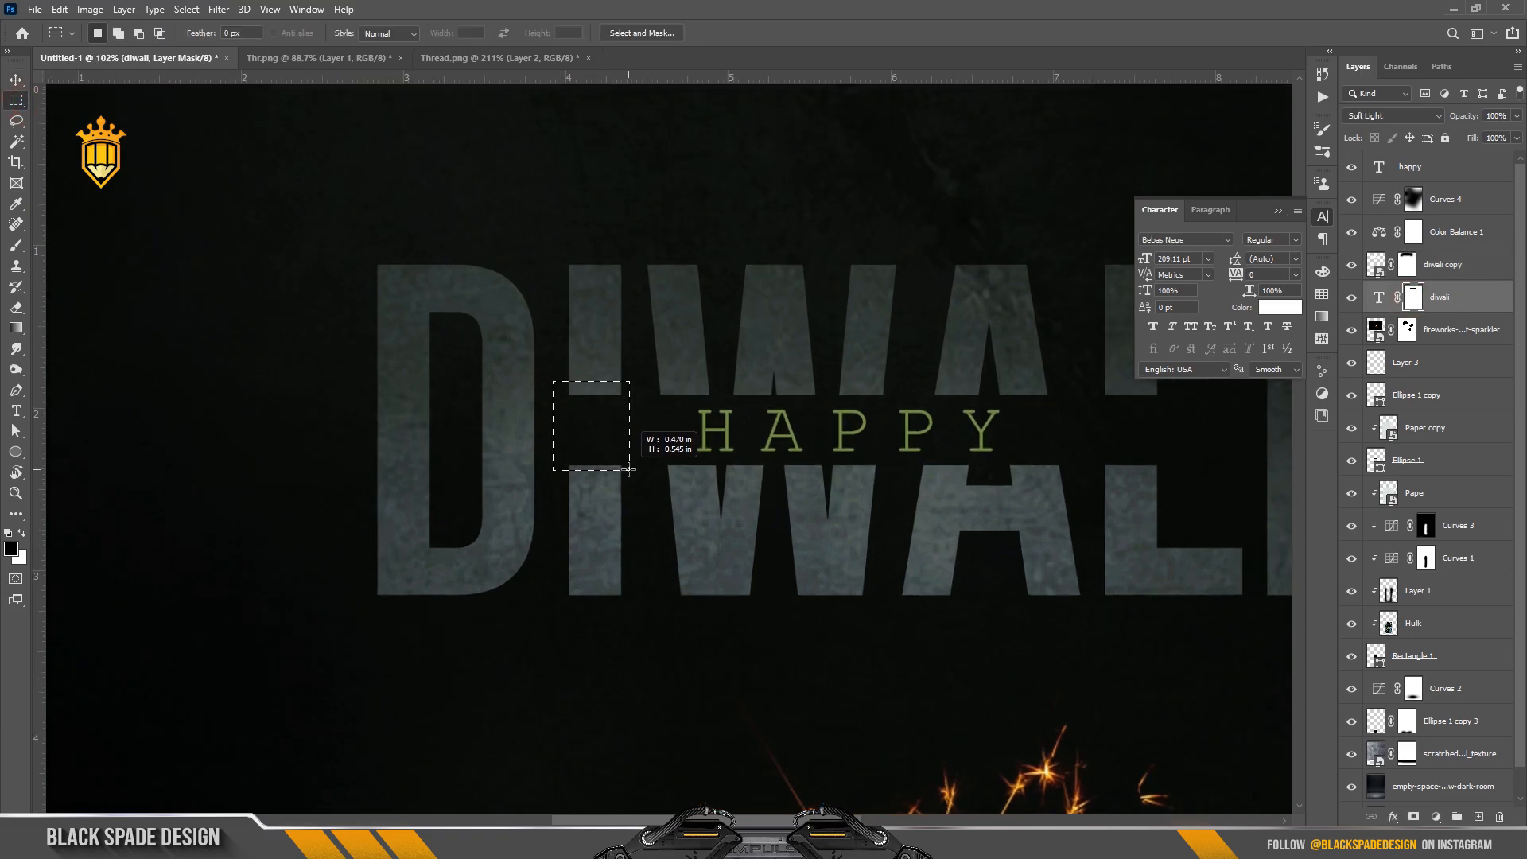
drag(628, 469, 630, 470)
key(Delete)
key(x)
key(Delete)
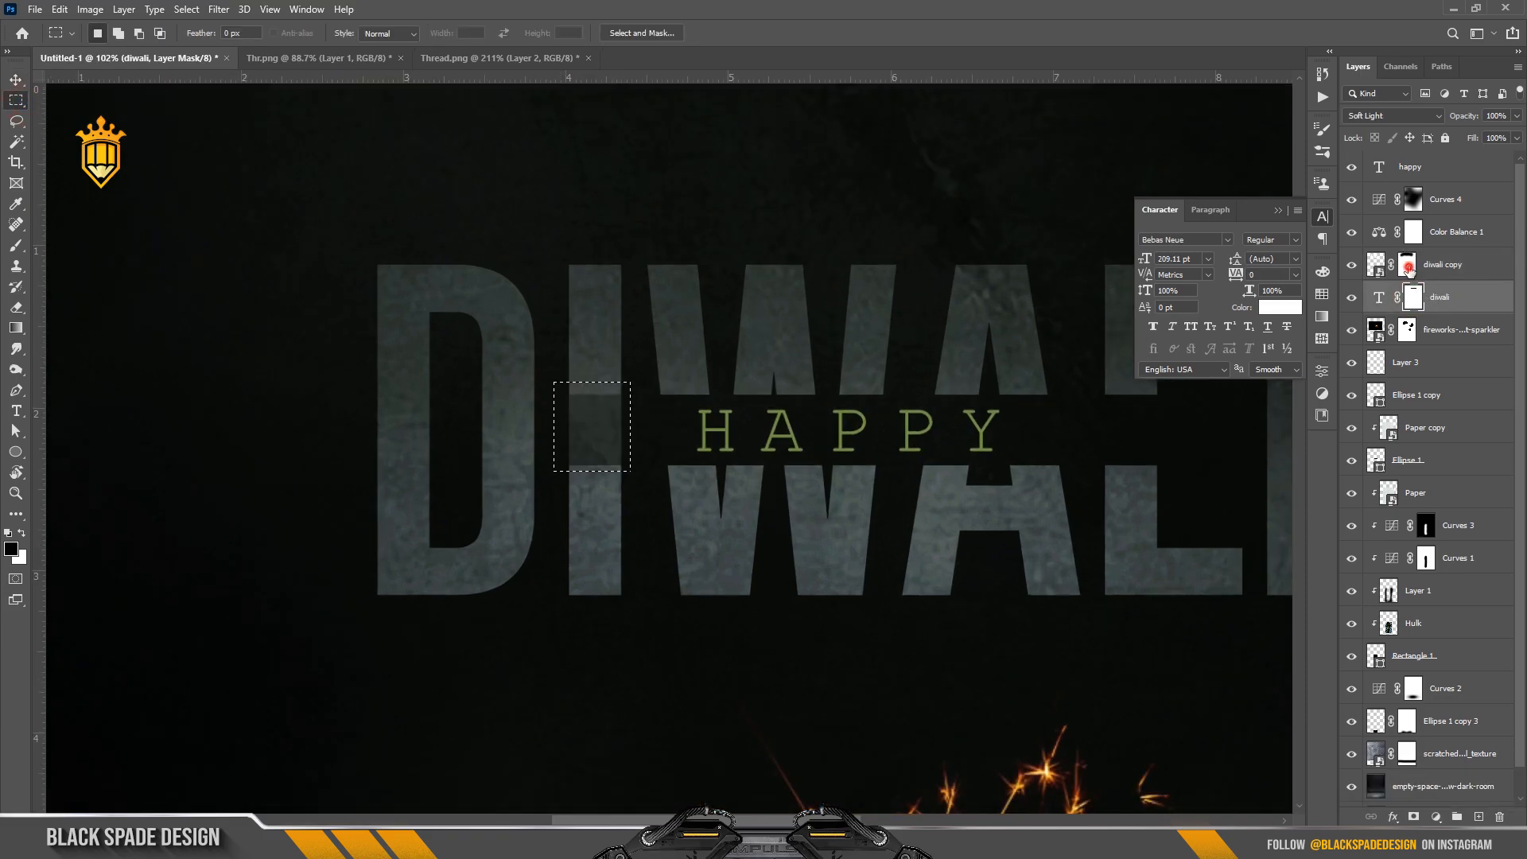
Try to restore the same section of the first I on the diwali copy layer's mask
click(1408, 267)
key(Delete)
key(x)
key(Delete)
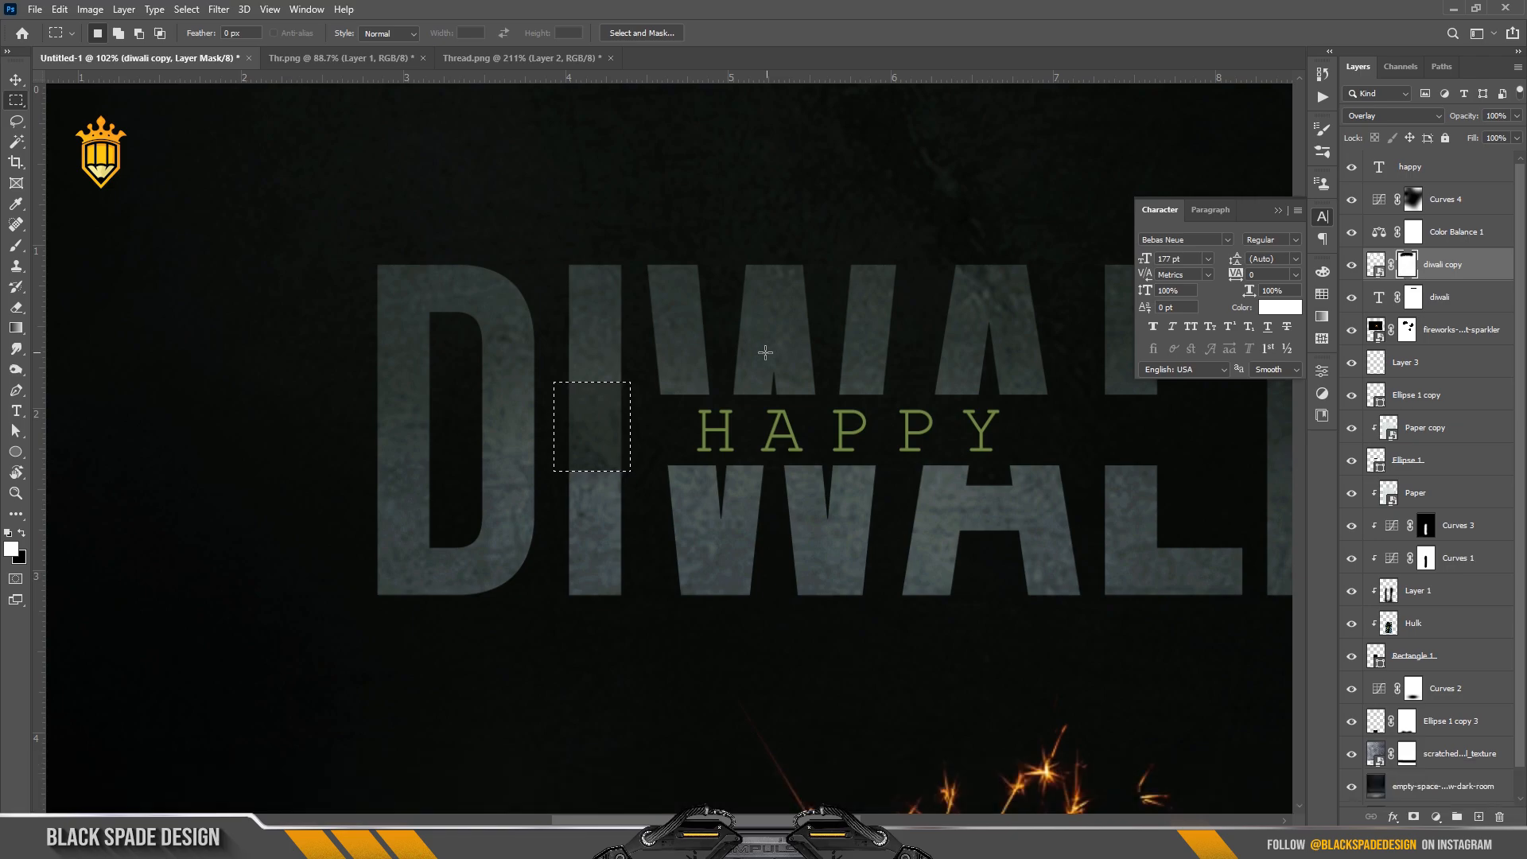
key(ctrl+z)
Restore the missing middle section of the L on the DIWALI text layer's mask
drag(889, 428, 700, 443)
drag(900, 401, 987, 475)
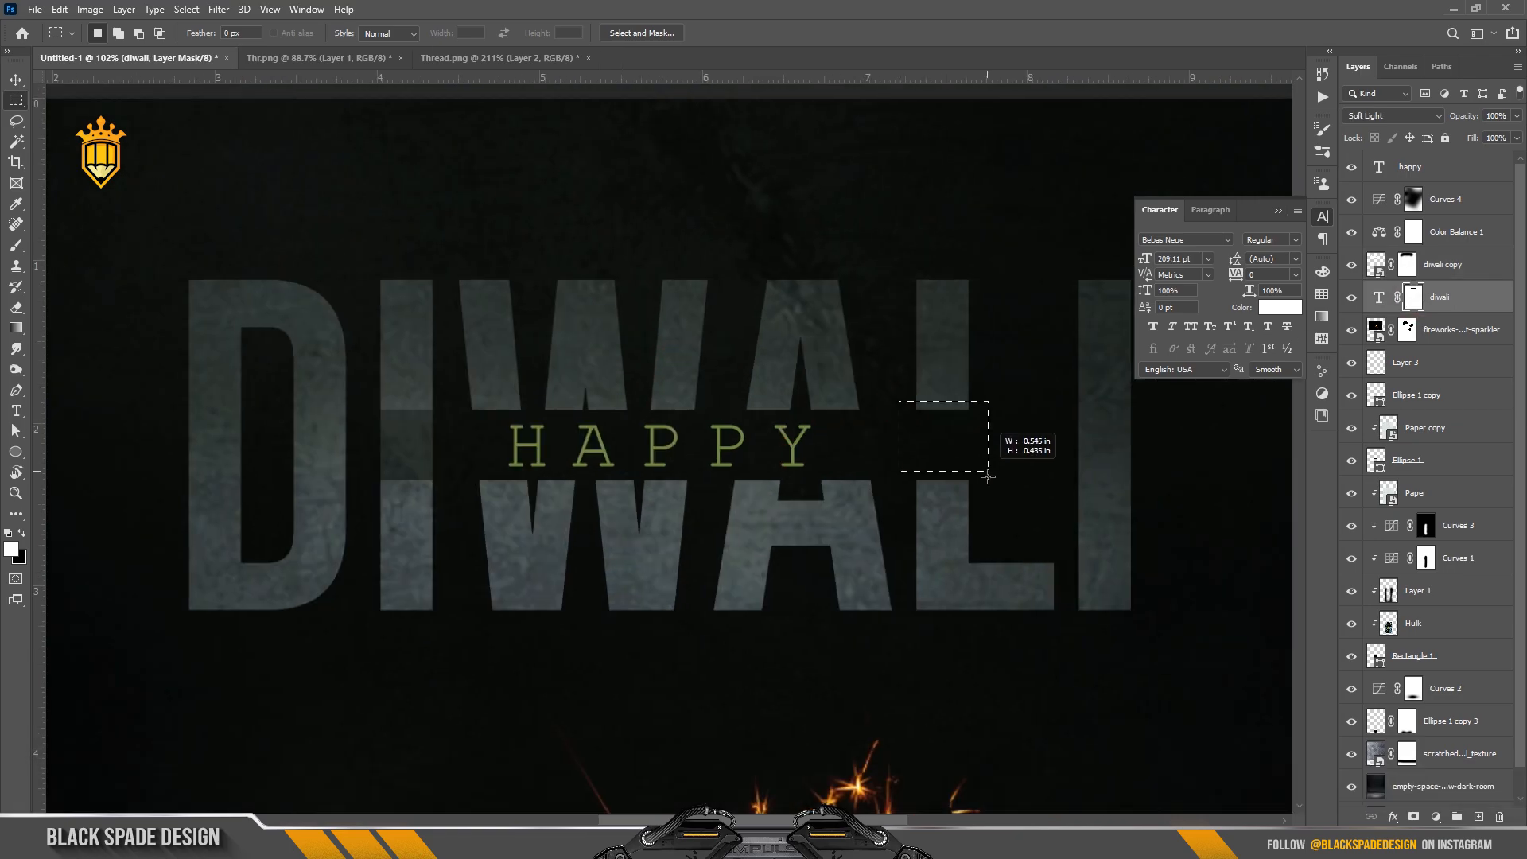
key(x)
key(Delete)
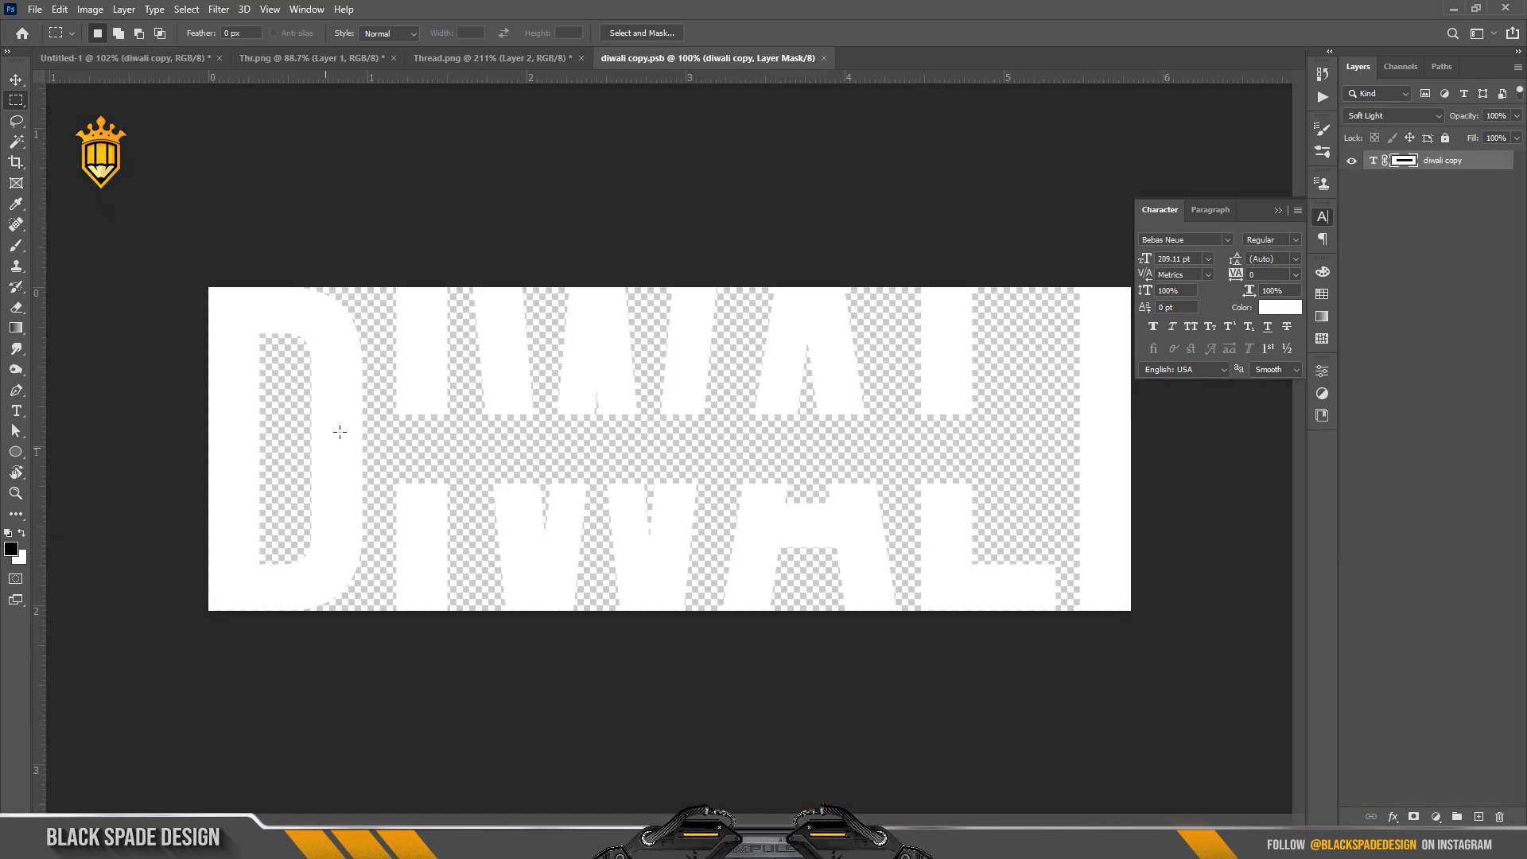
Inside the diwali copy smart object, fill the mask gaps in the first I and the L and save it
drag(448, 467, 460, 491)
key(Delete)
drag(909, 405, 993, 493)
key(Delete)
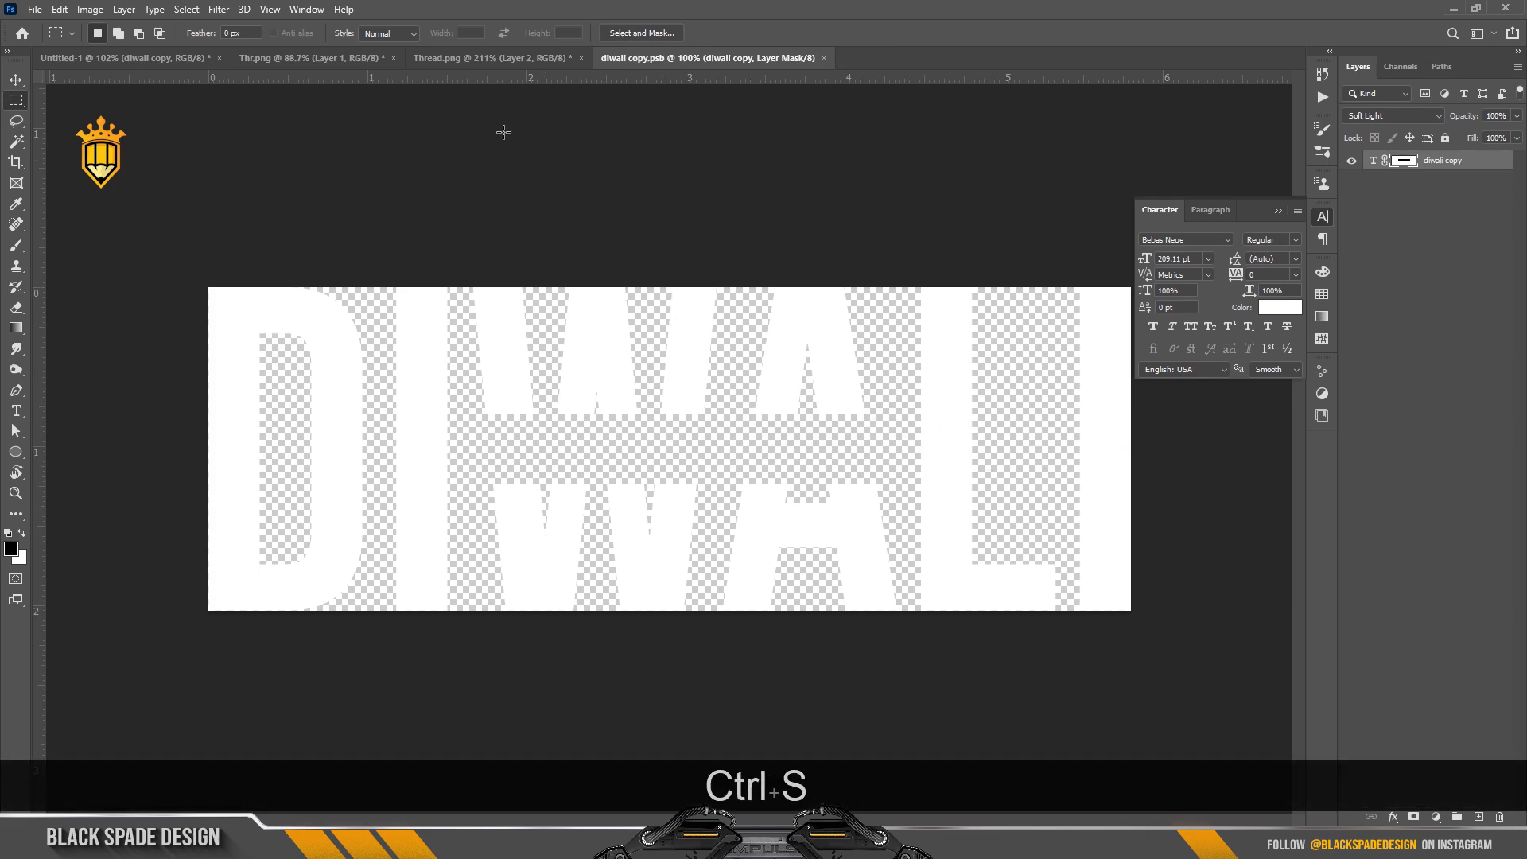
Return to the Untitled-1 document and add a new layer mask to the diwali copy layer
click(171, 64)
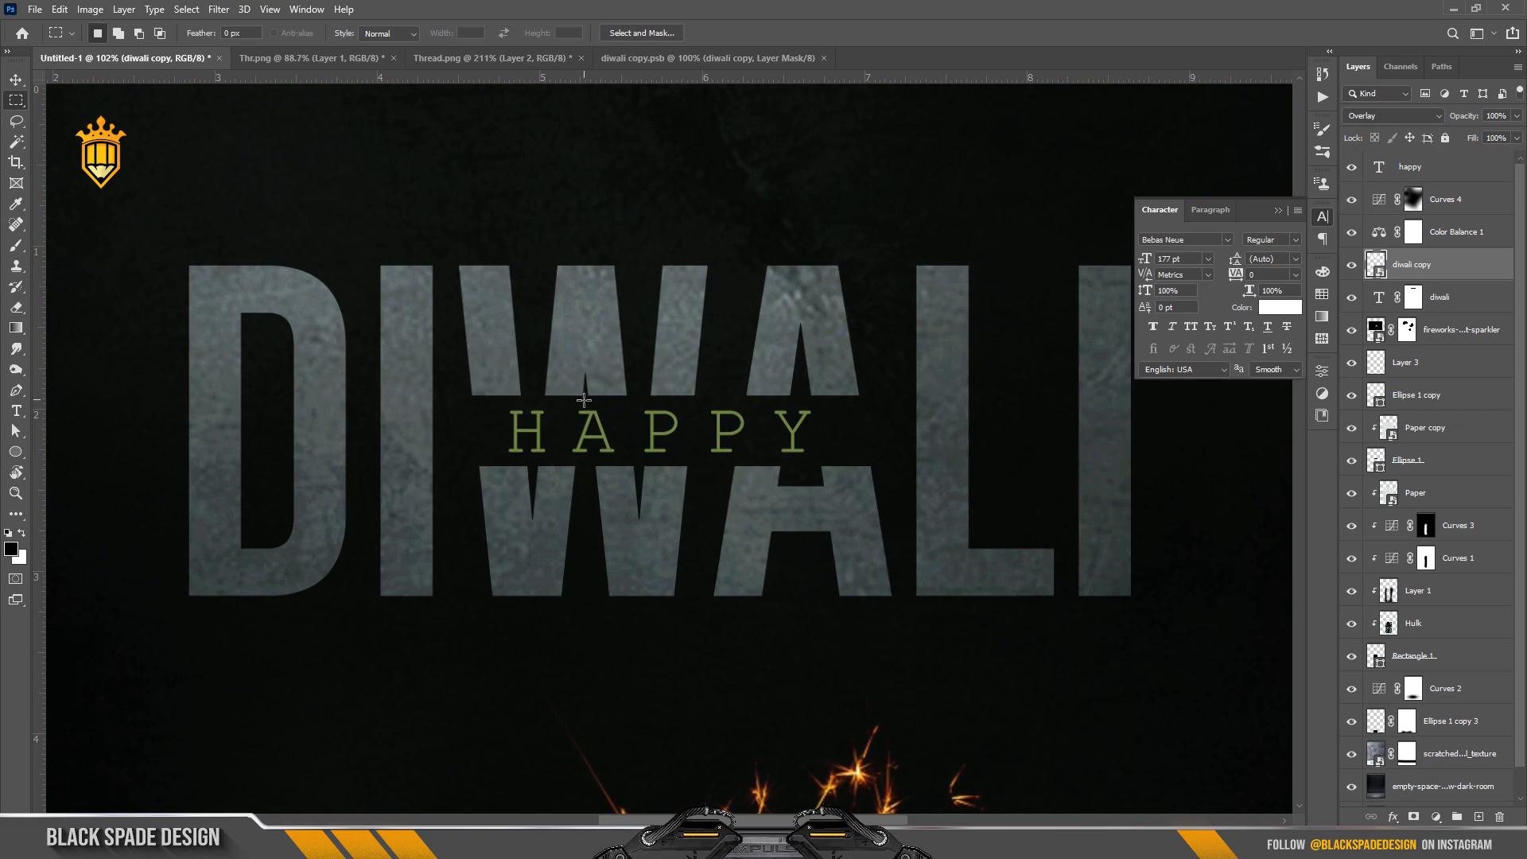
click(1413, 817)
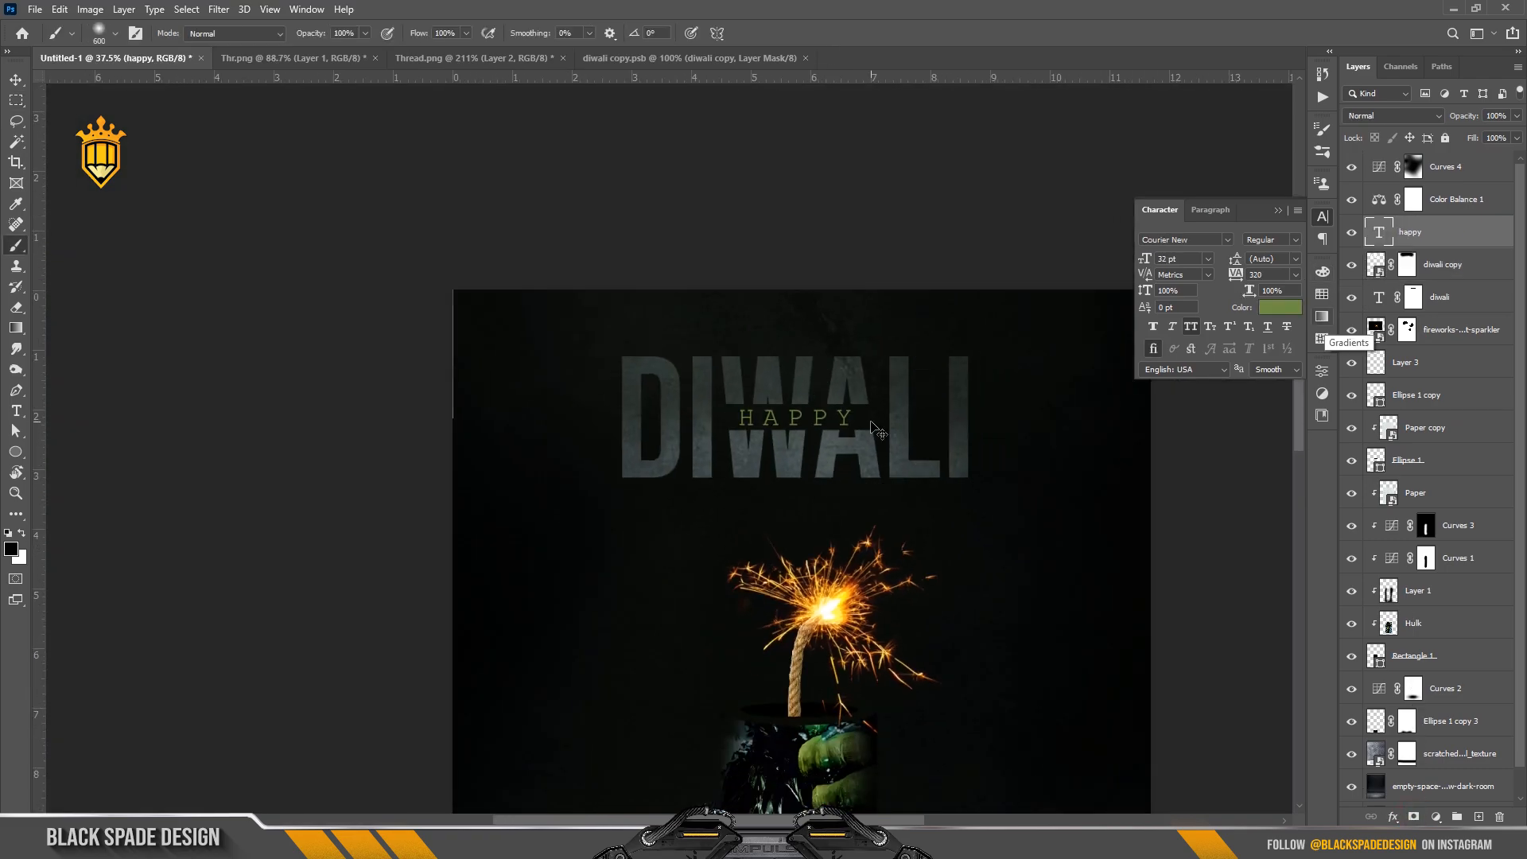
Add an orange #ffa800 Solid Color fill layer directly above the happy text layer
key(v)
click(1435, 818)
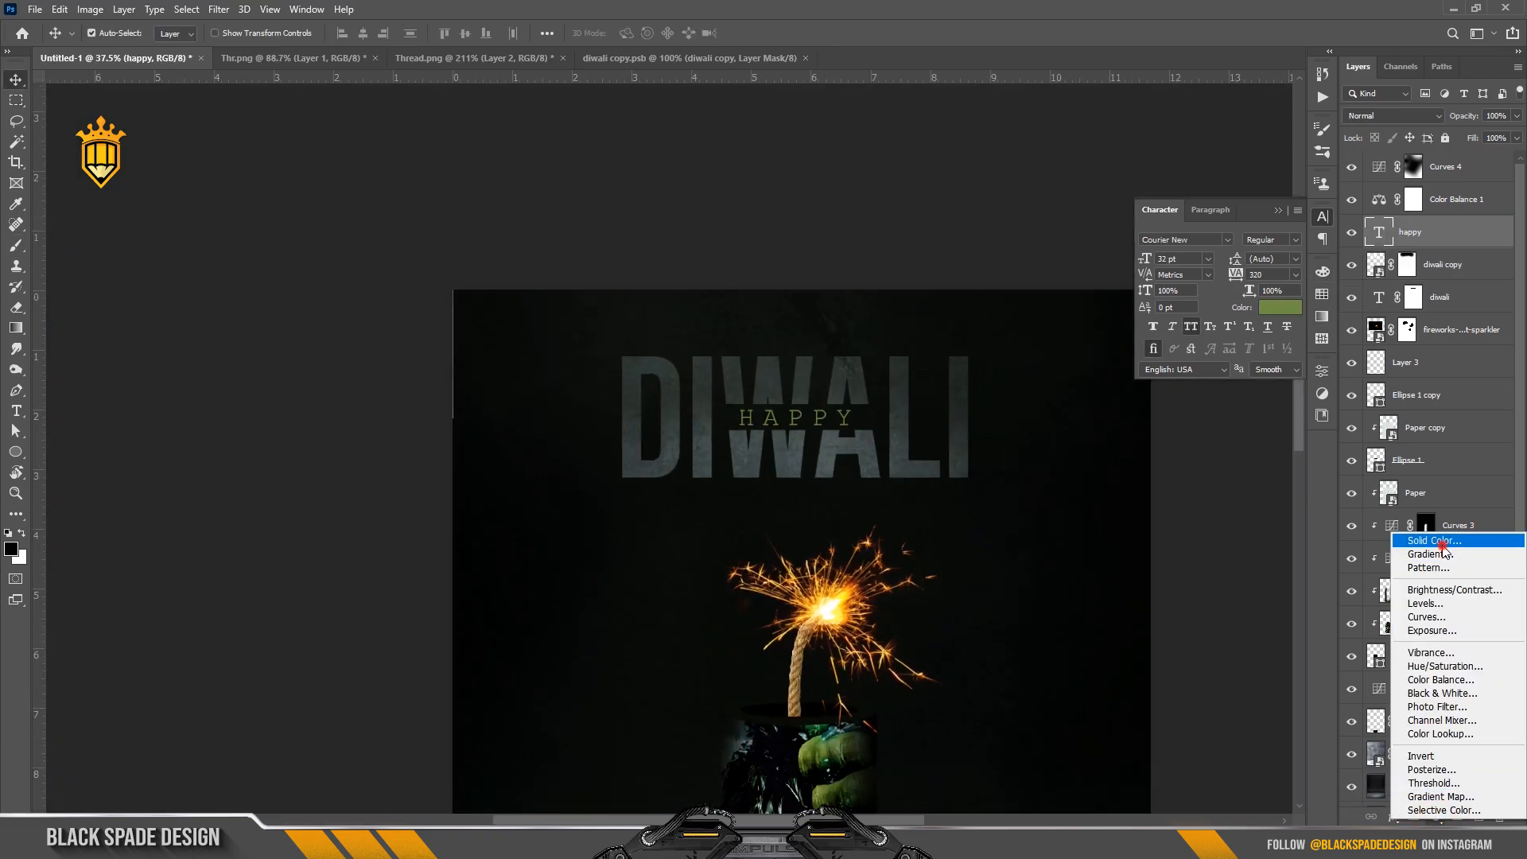
click(1436, 541)
click(1314, 533)
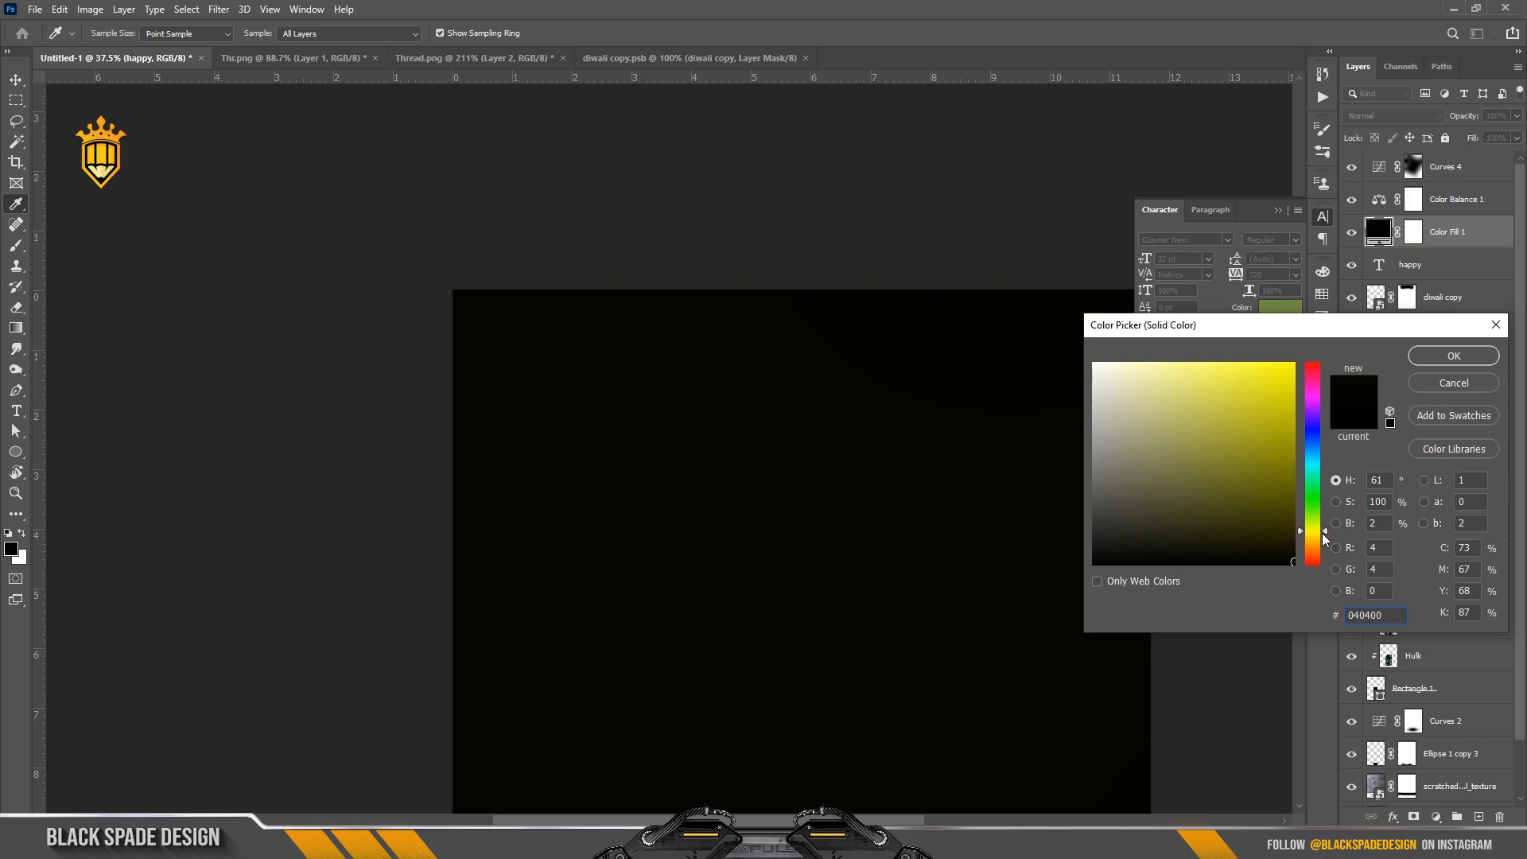
drag(1324, 538, 1316, 549)
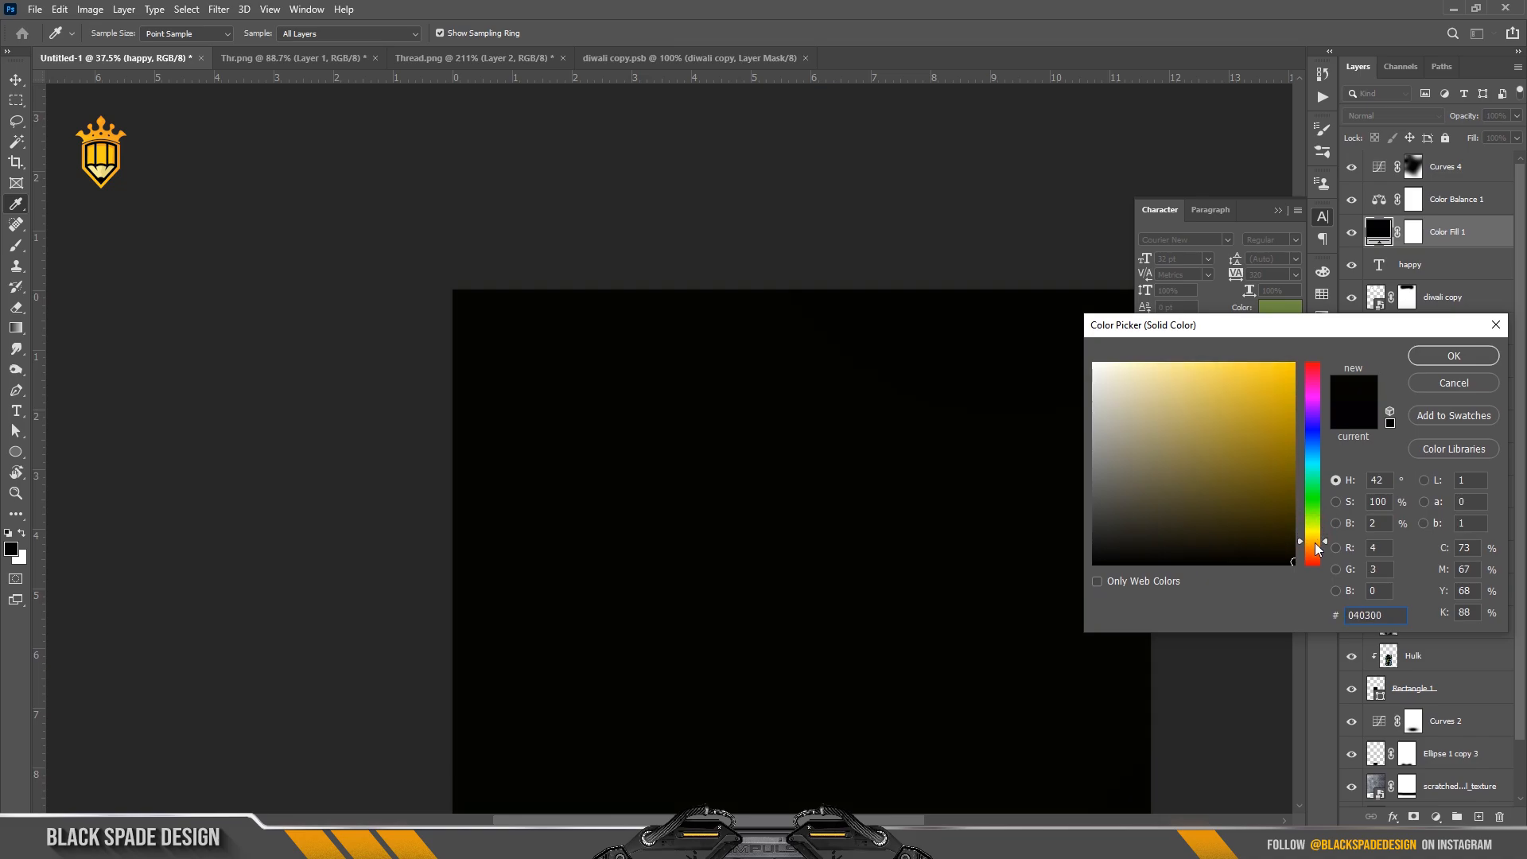
click(1290, 367)
click(1454, 356)
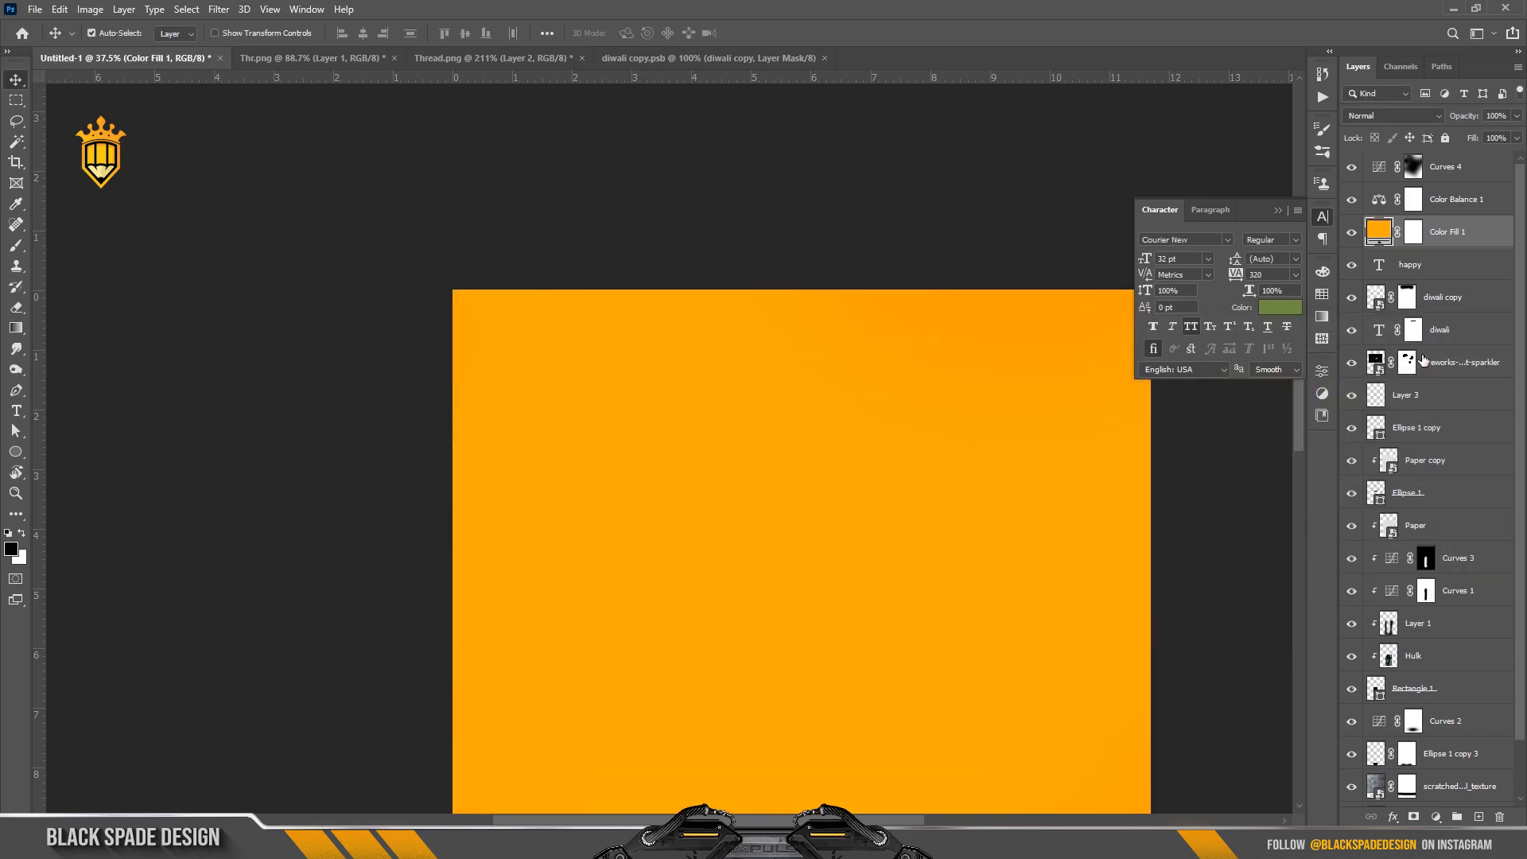
Set the Color Fill 1 layer to Screen blending and change its color to golden yellow #eab923
click(1378, 117)
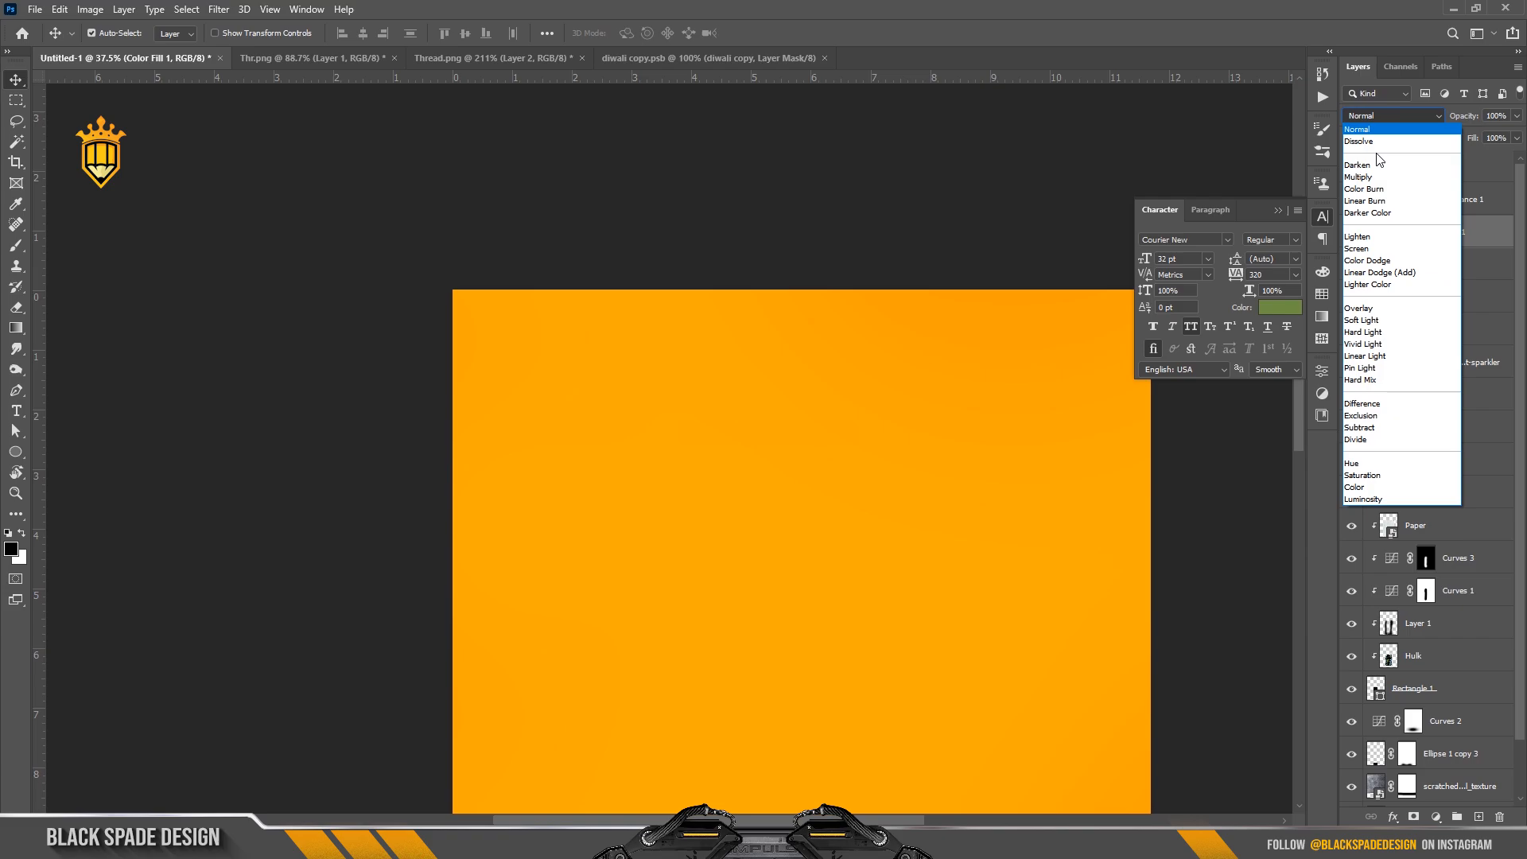
click(1372, 253)
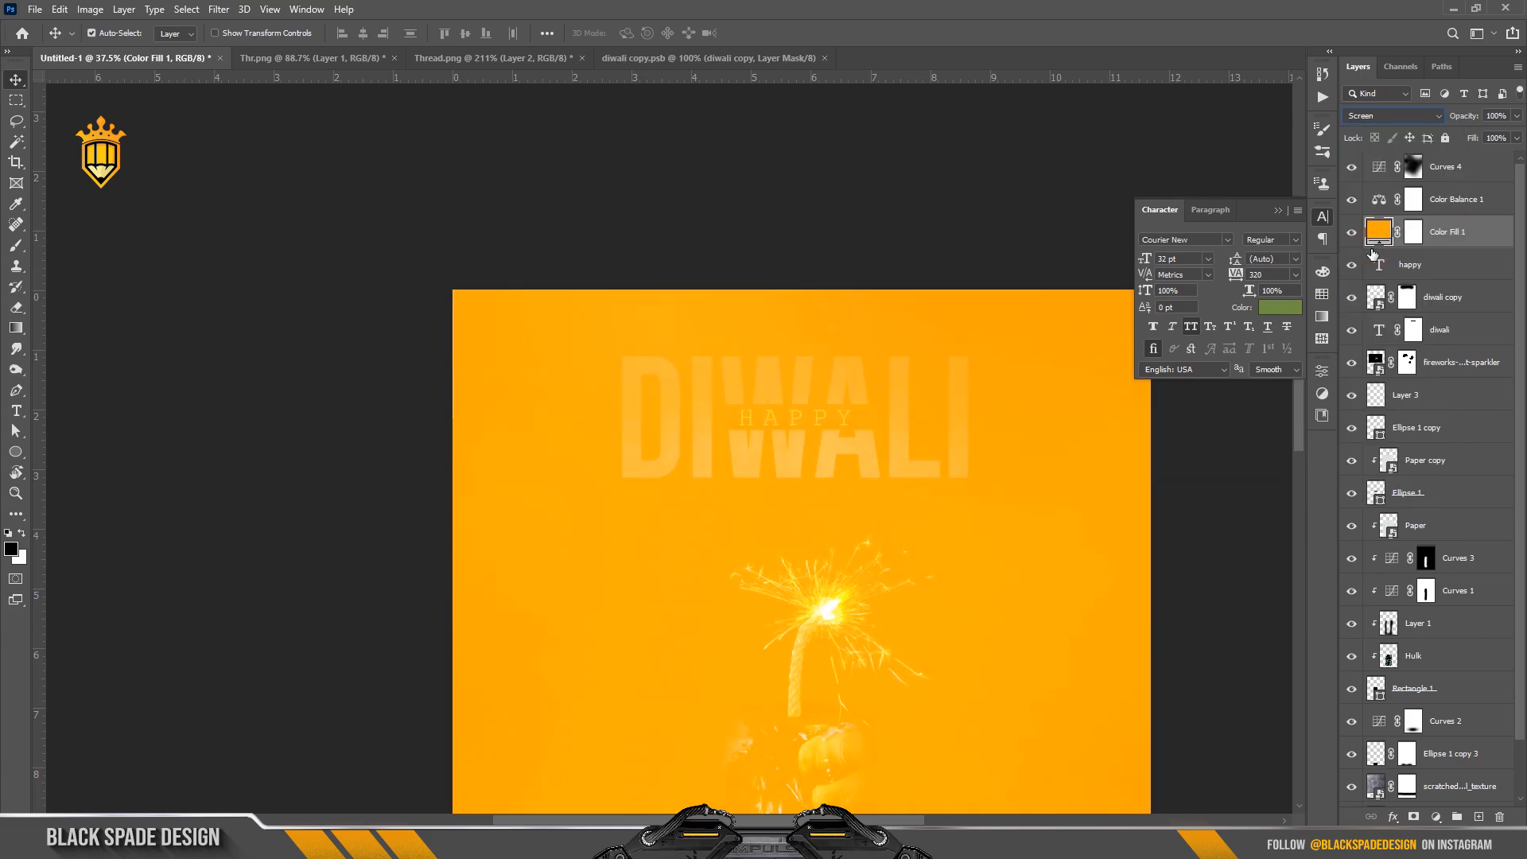
double_click(1380, 231)
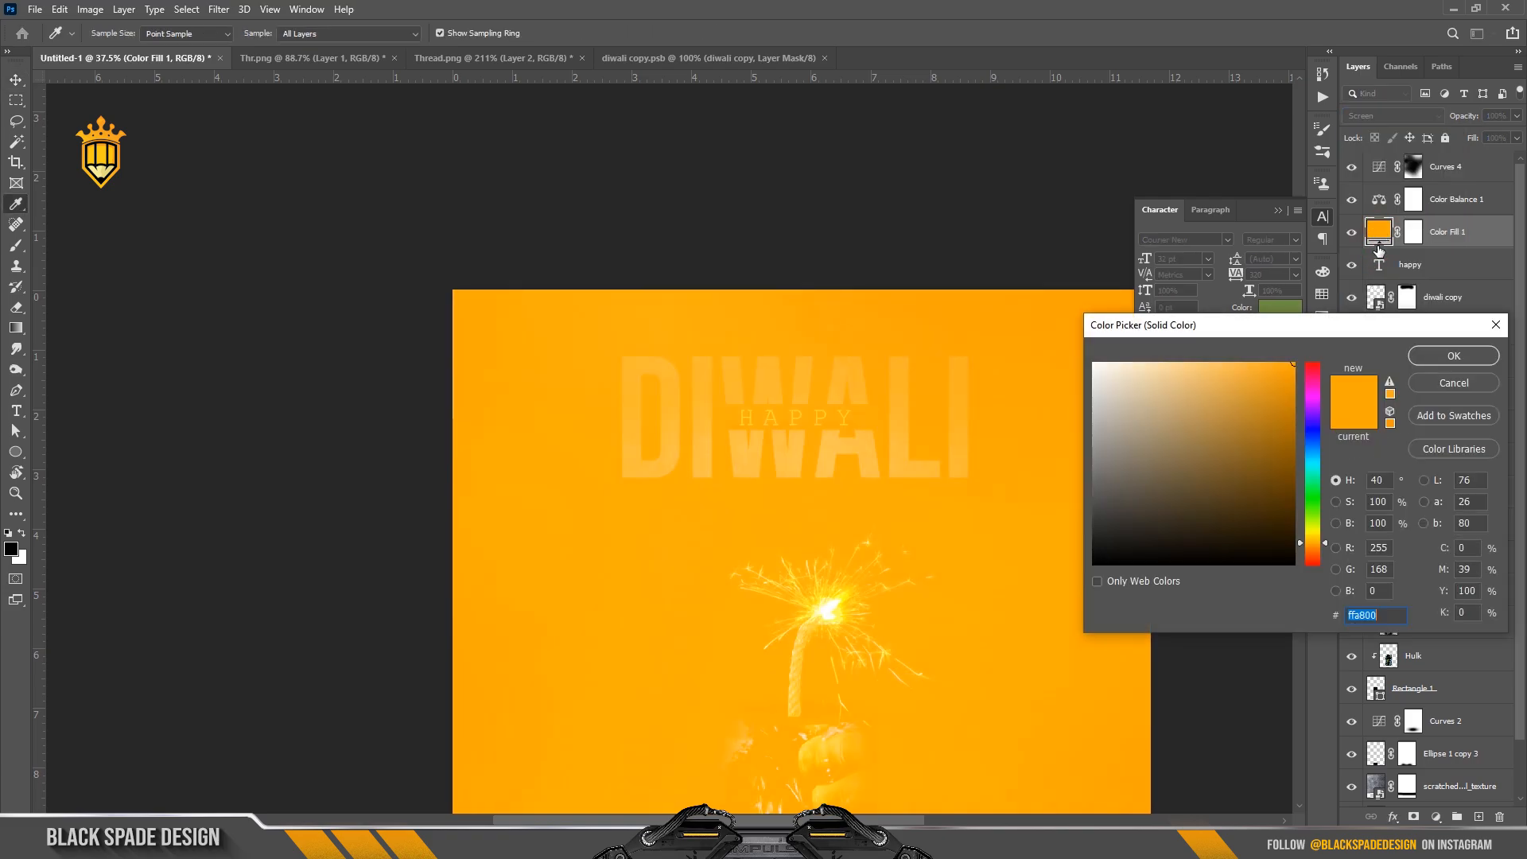
click(1315, 537)
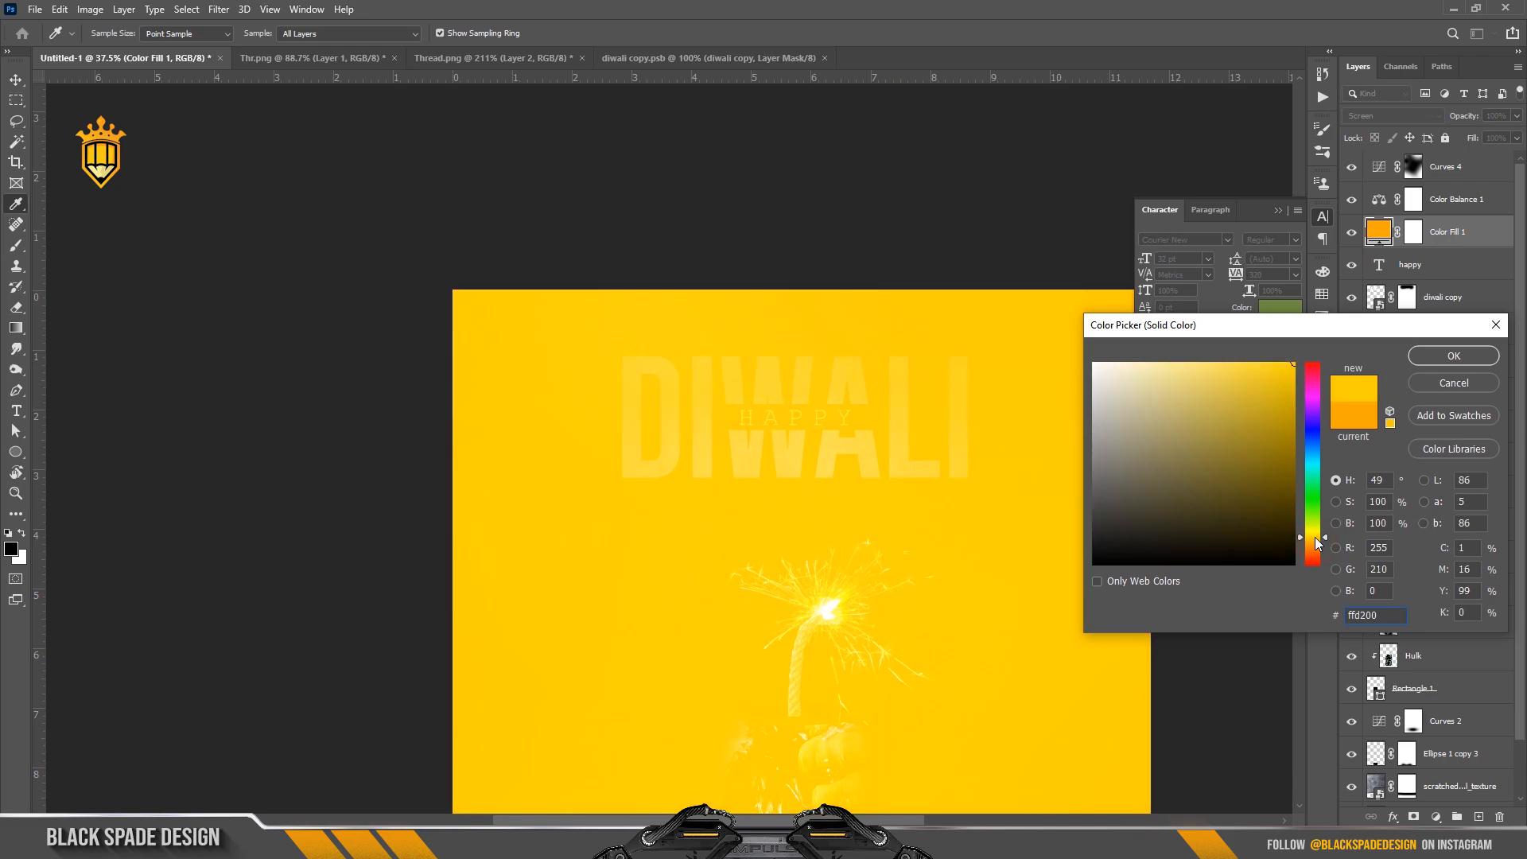
click(1214, 361)
drag(1215, 361, 1258, 383)
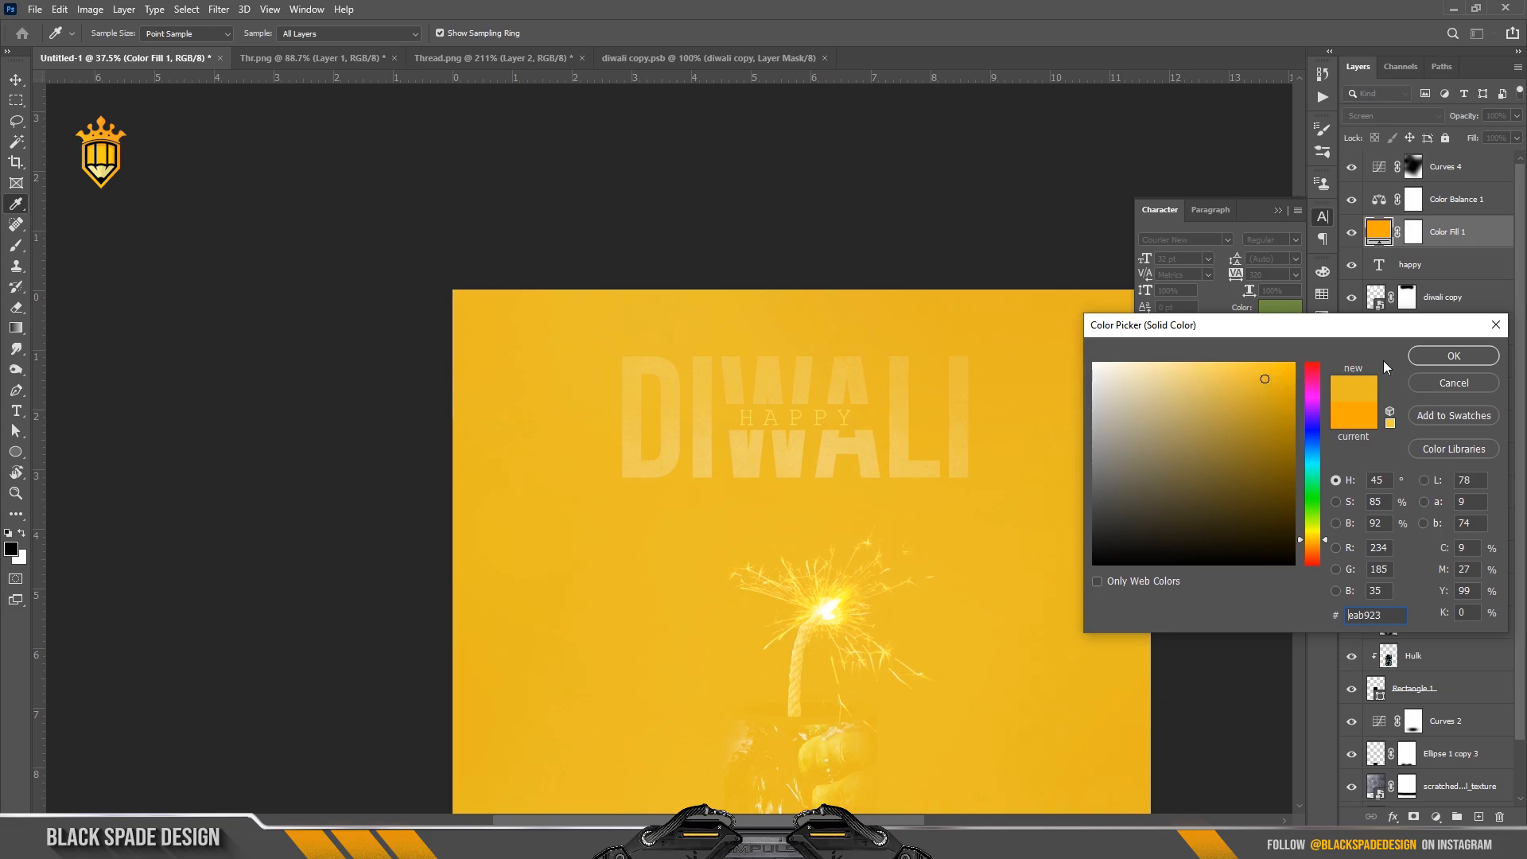
click(1454, 355)
Invert the Color Fill 1 layer's mask to black and prepare an 800 px soft white brush for it
click(1413, 233)
key(v)
key(ctrl+i)
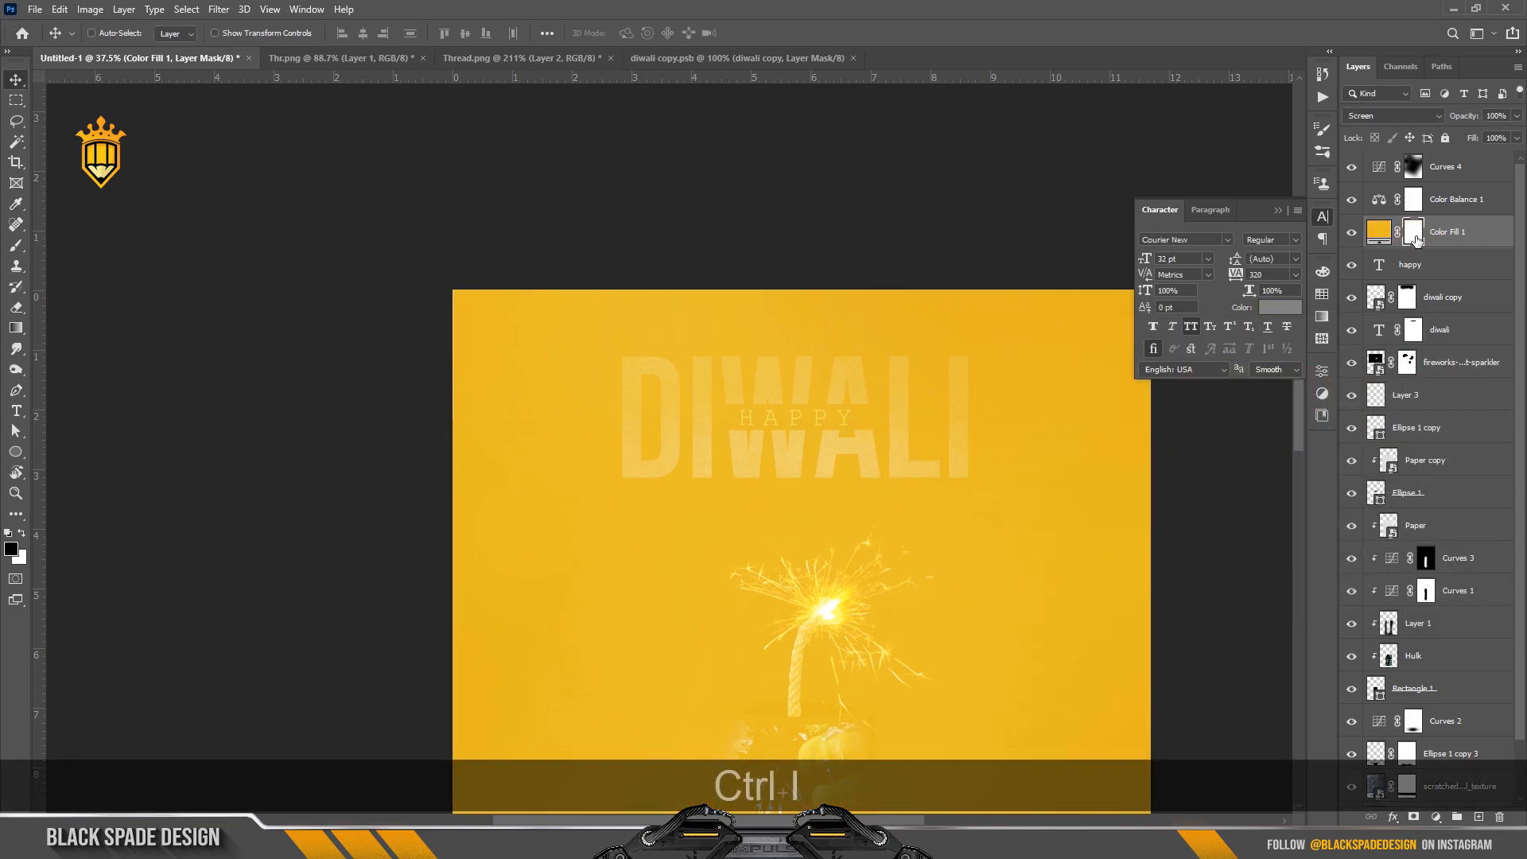
key(b)
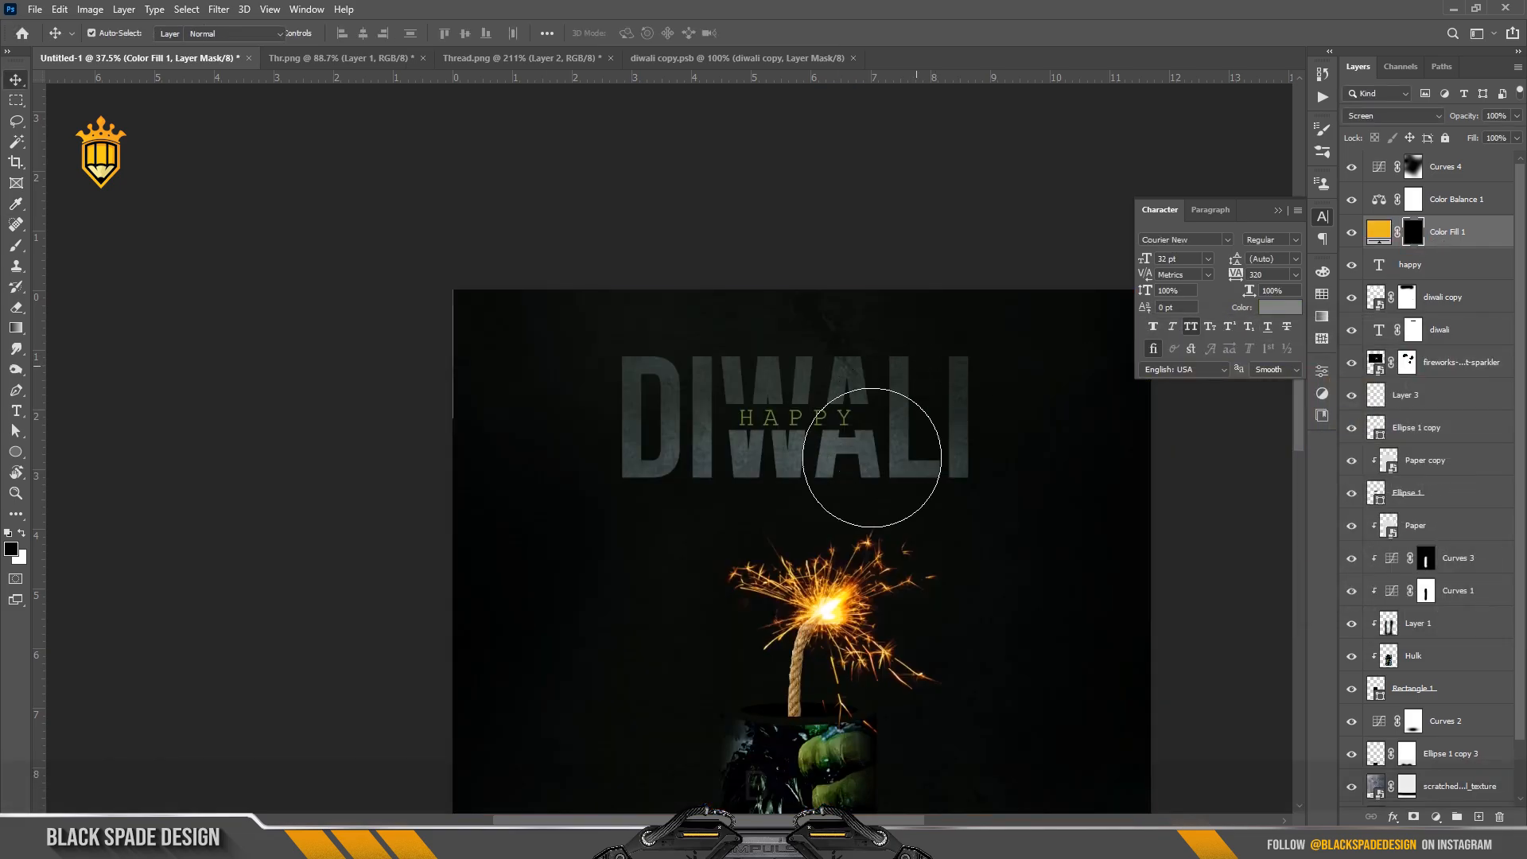
scroll(825, 504, up, 3)
key(])
key(])
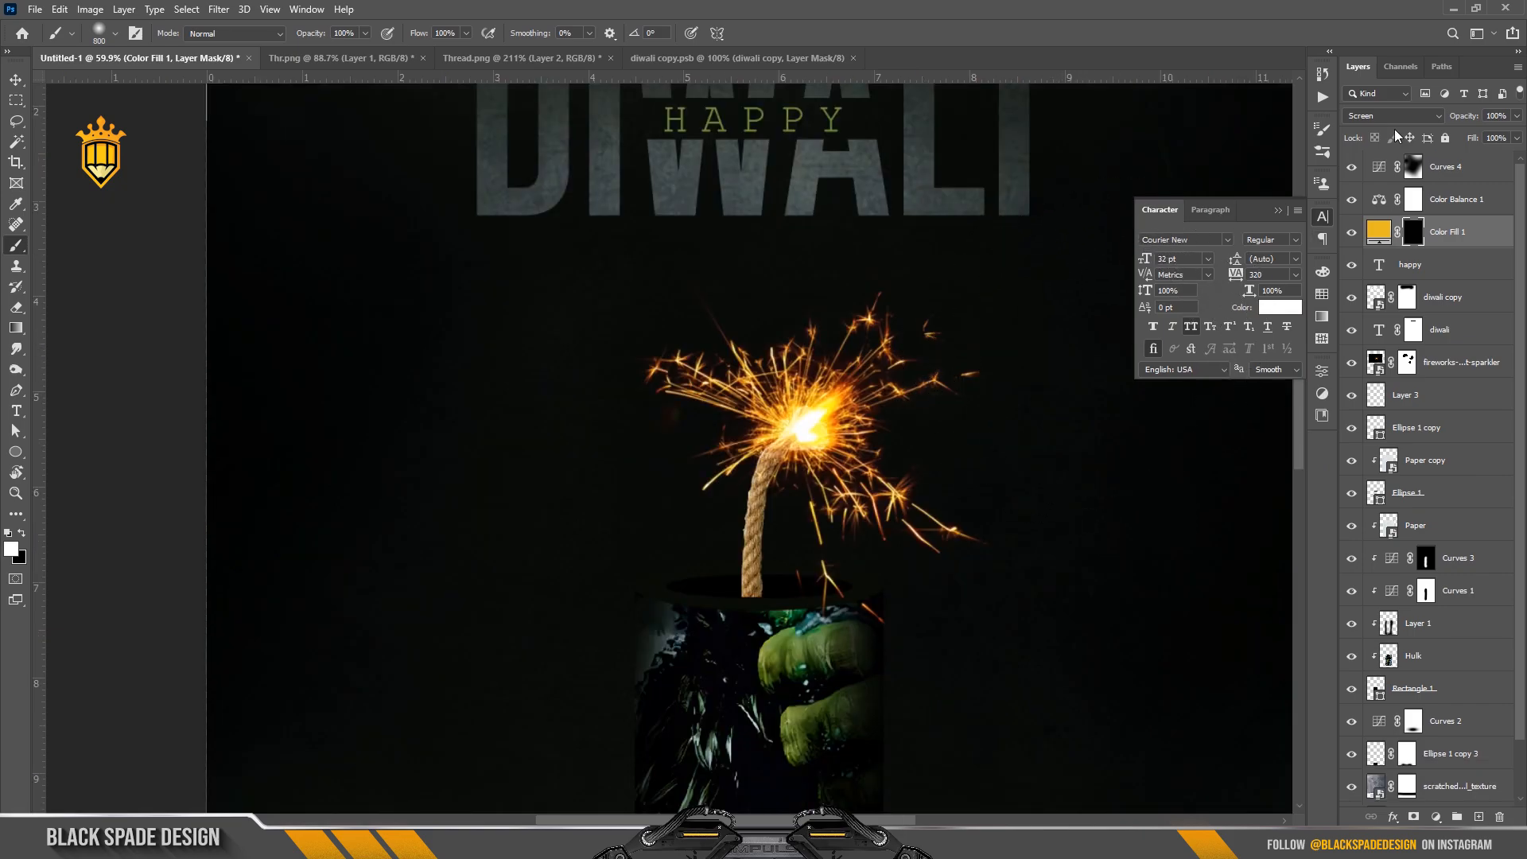
Set the Color Fill 1 layer to Soft Light blending at 90% opacity
click(1395, 118)
click(1400, 322)
text(90)
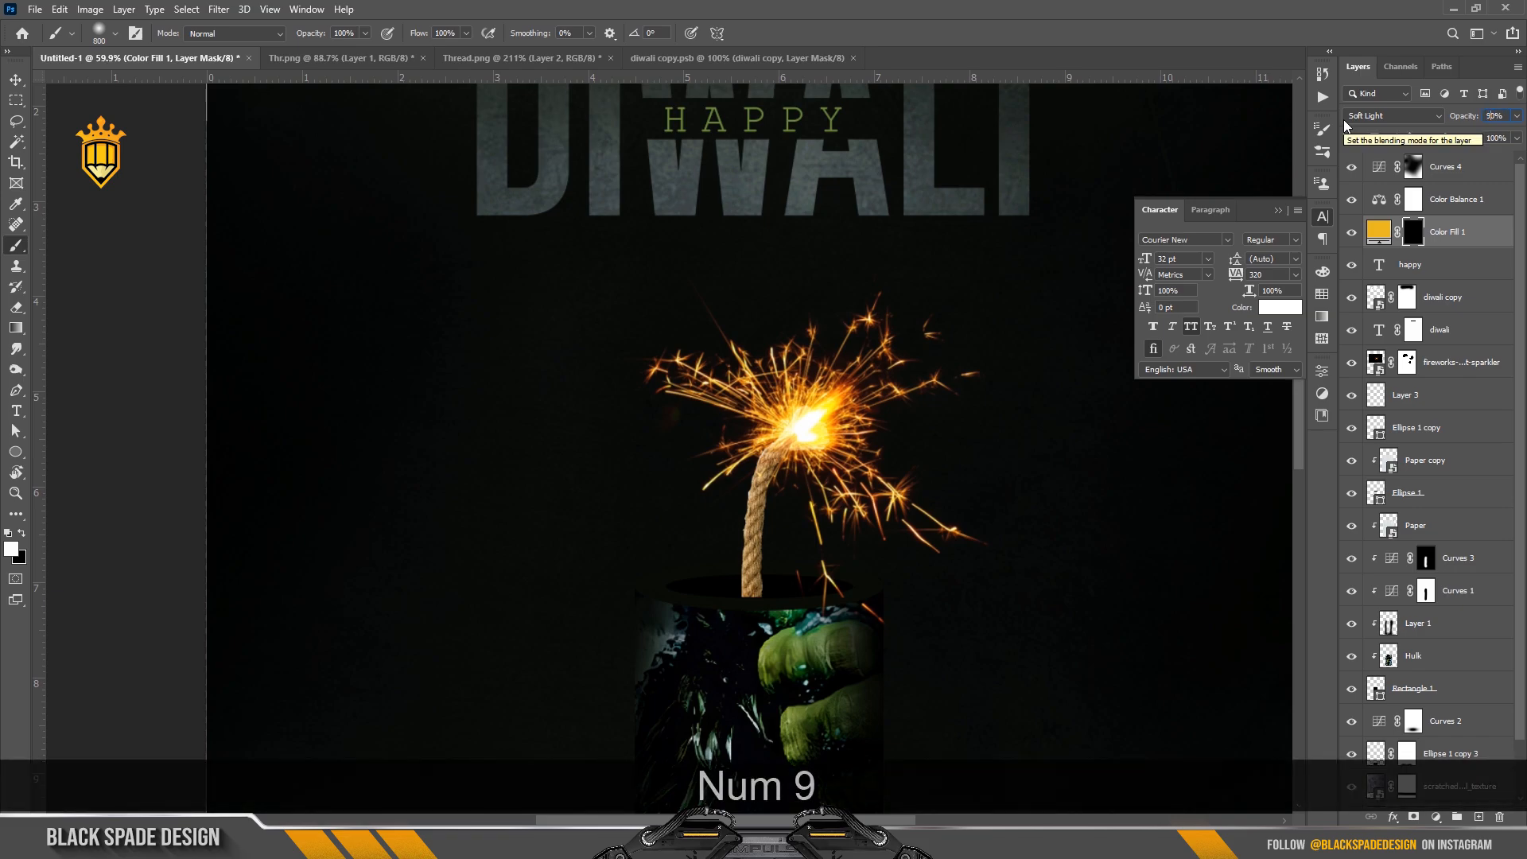
key(Return)
Paint white on the Color Fill 1 mask over the sparks and the area between them and the DIWALI title
click(806, 401)
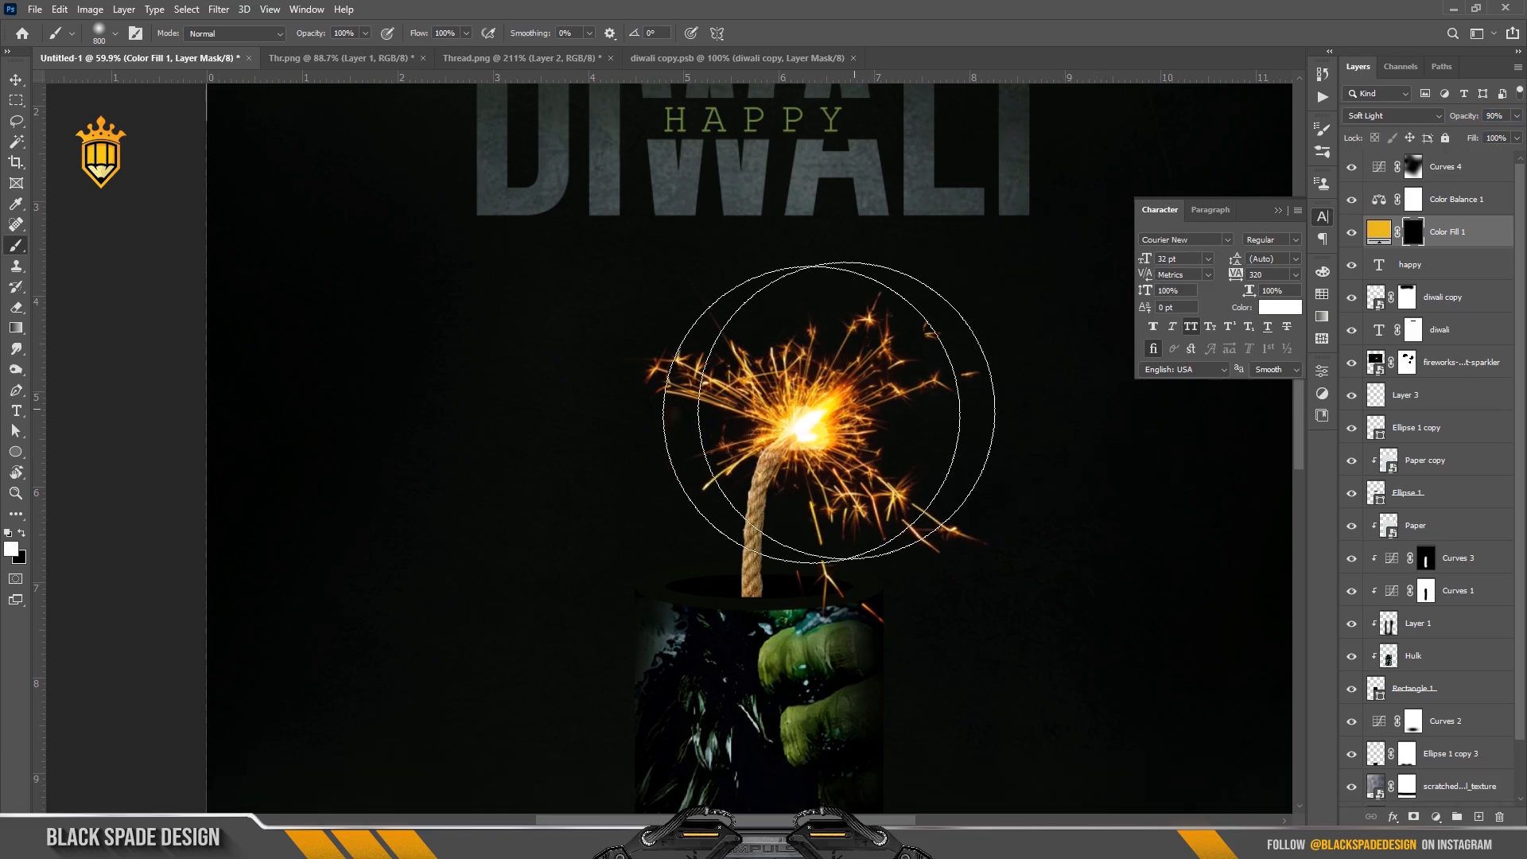
scroll(898, 501, down, 2)
scroll(898, 481, up, 2)
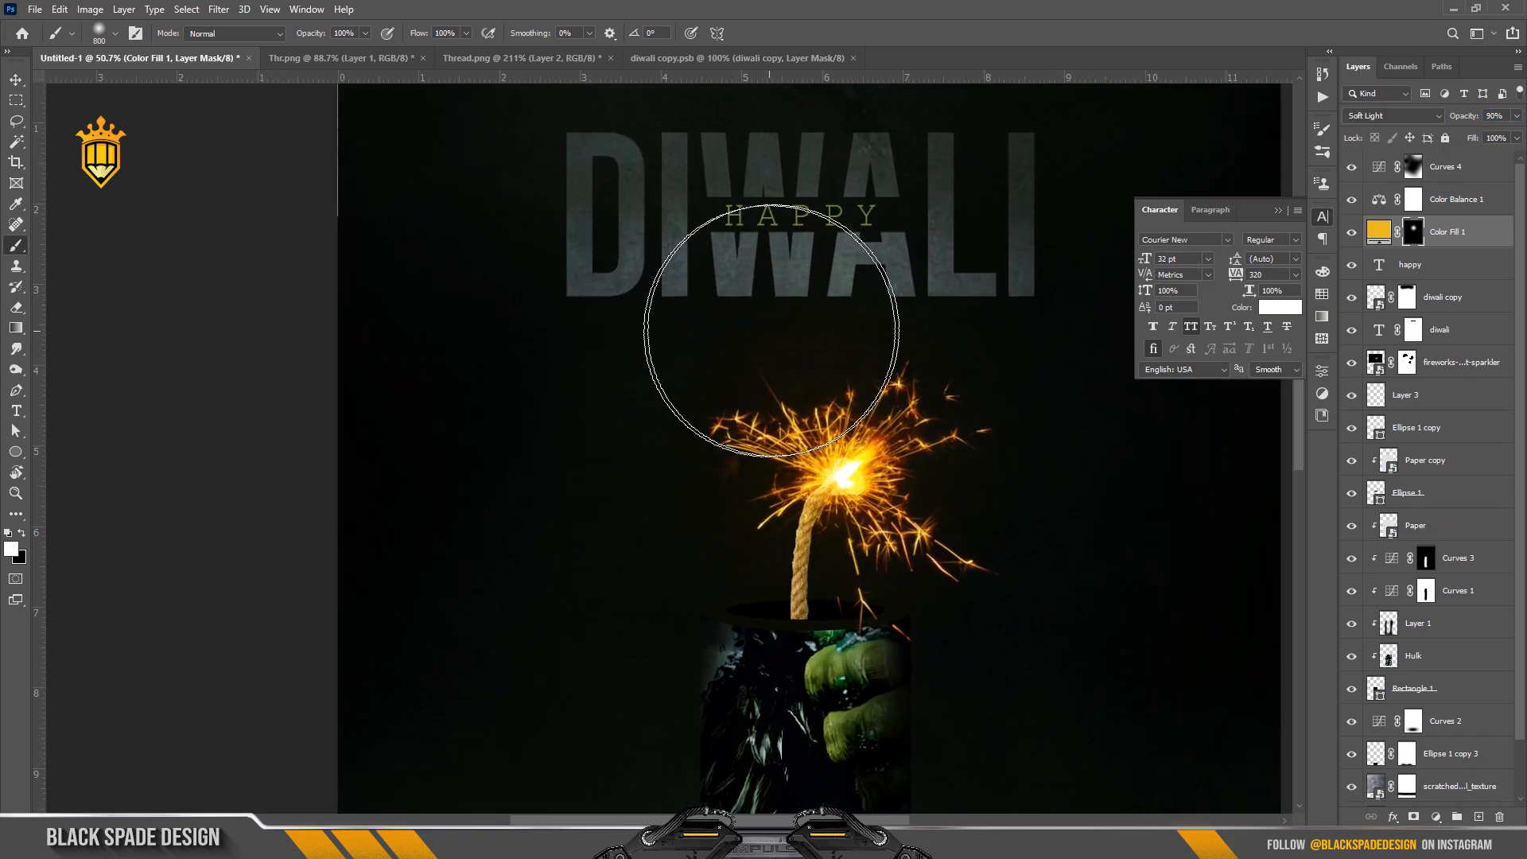
click(791, 341)
key(space)
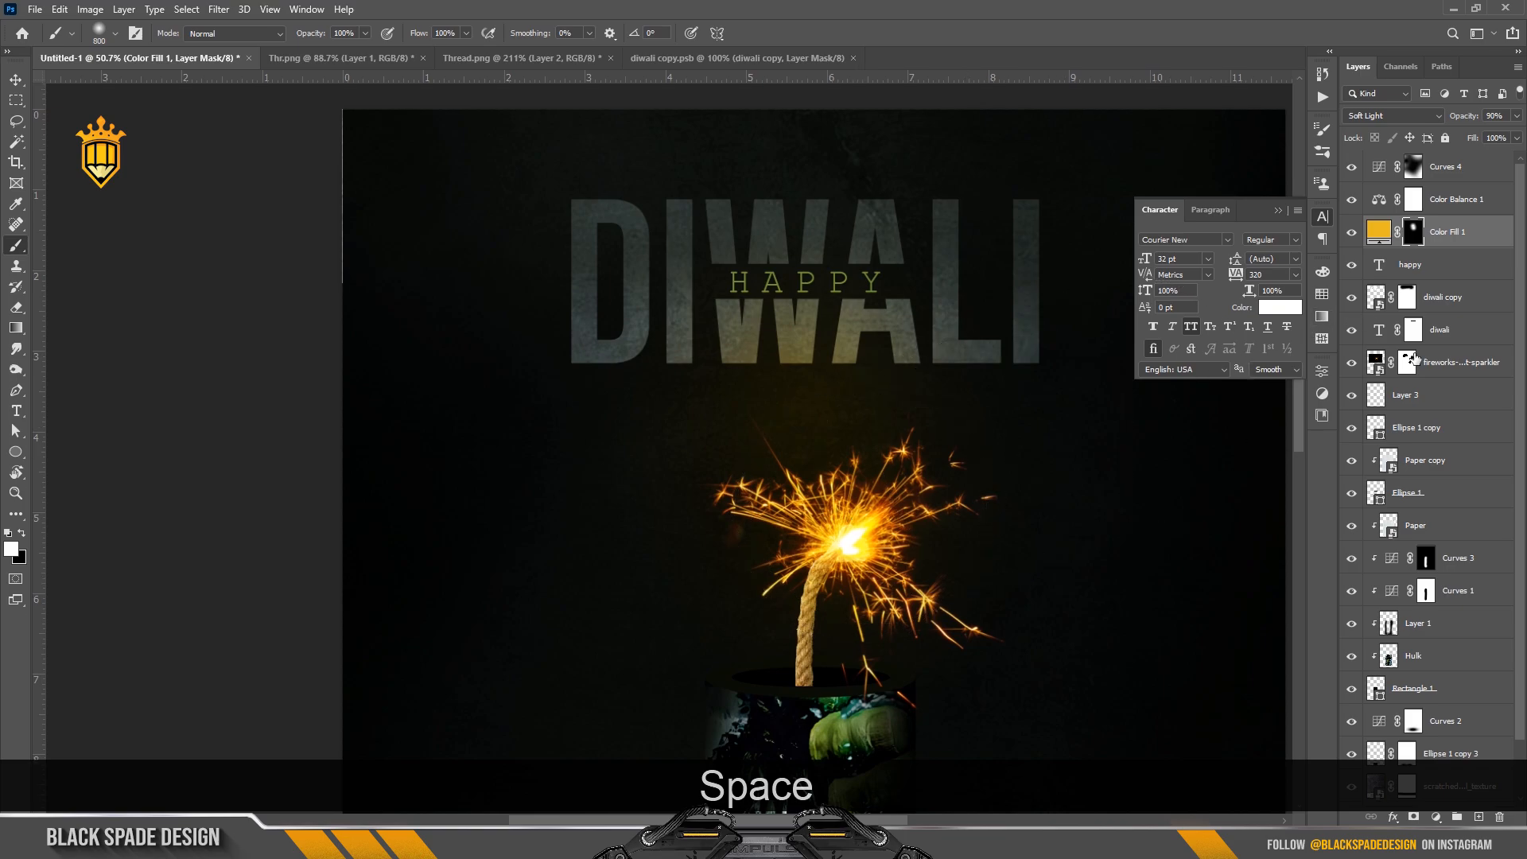
Load the diwali copy layer's letters as a selection, paint a 900 px glow across their lower part on the Color Fill 1 mask, and deselect
scroll(902, 394, up, 2)
key(bracketright)
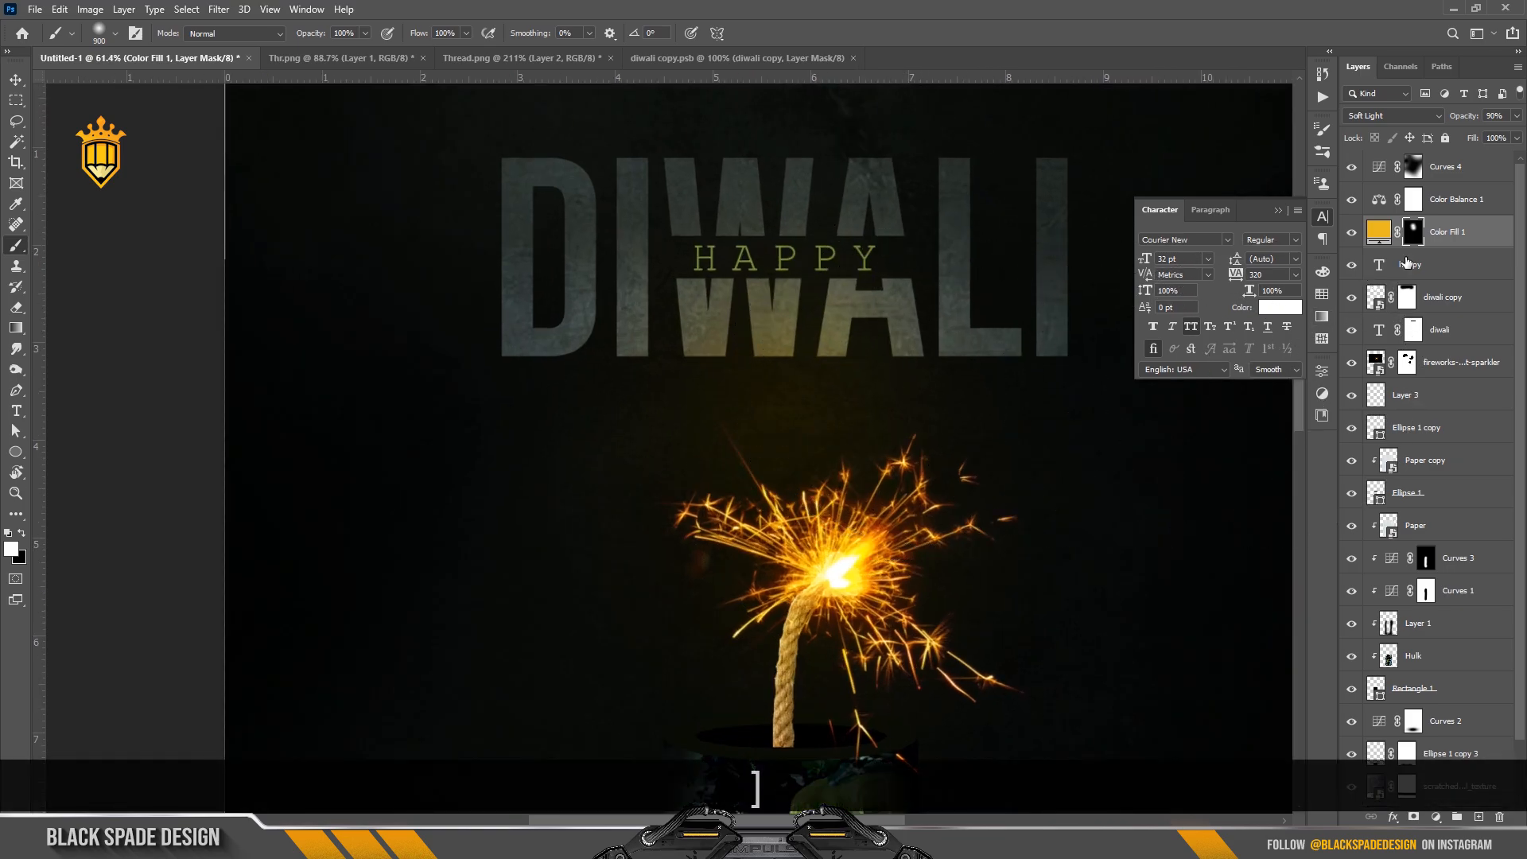
click(1460, 310)
ctrl+click(1375, 296)
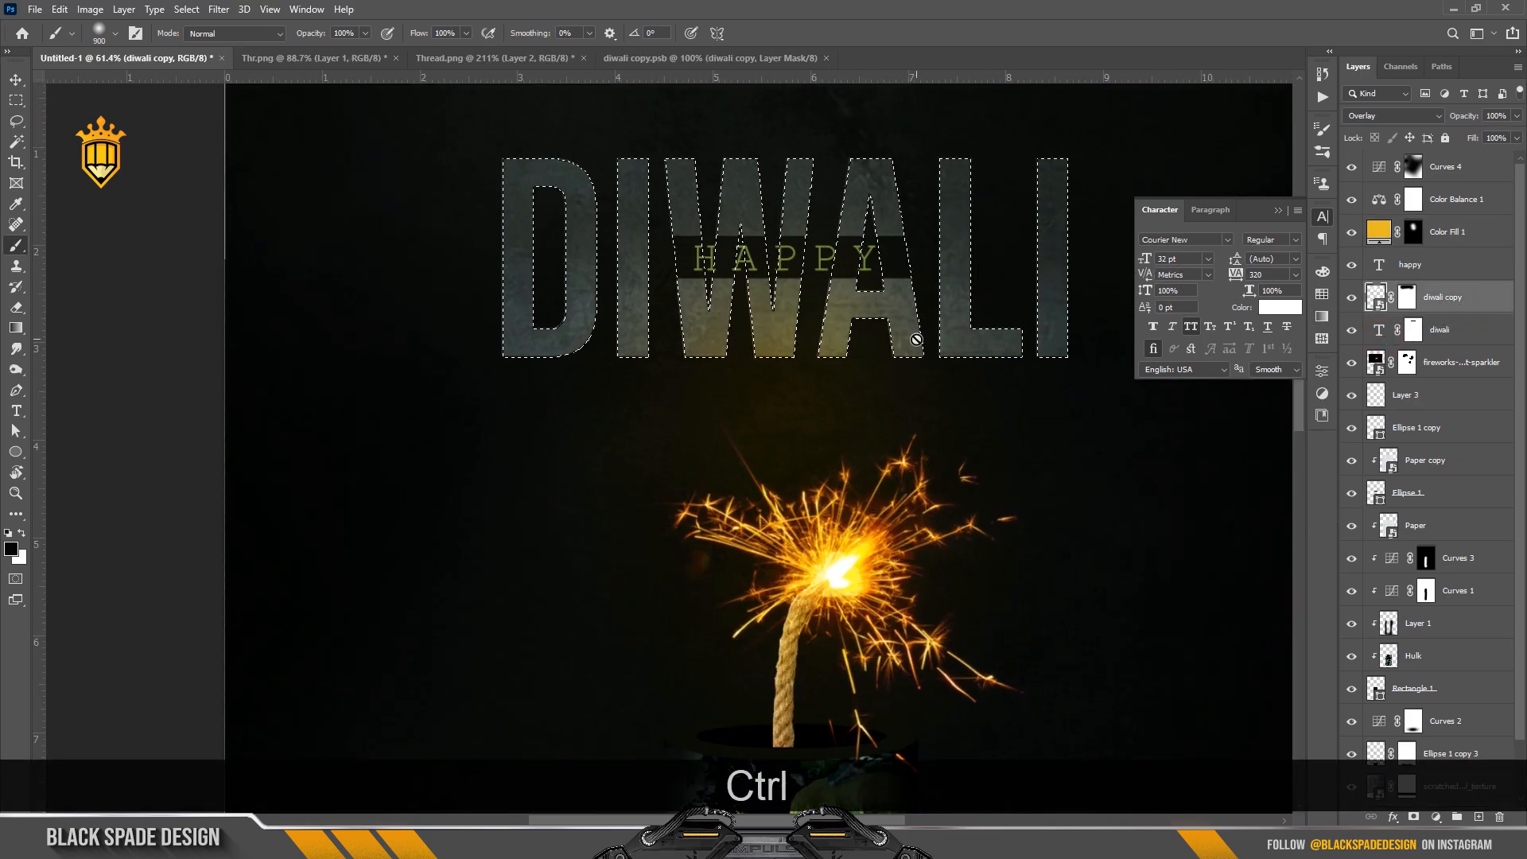
click(1412, 231)
drag(795, 416, 941, 446)
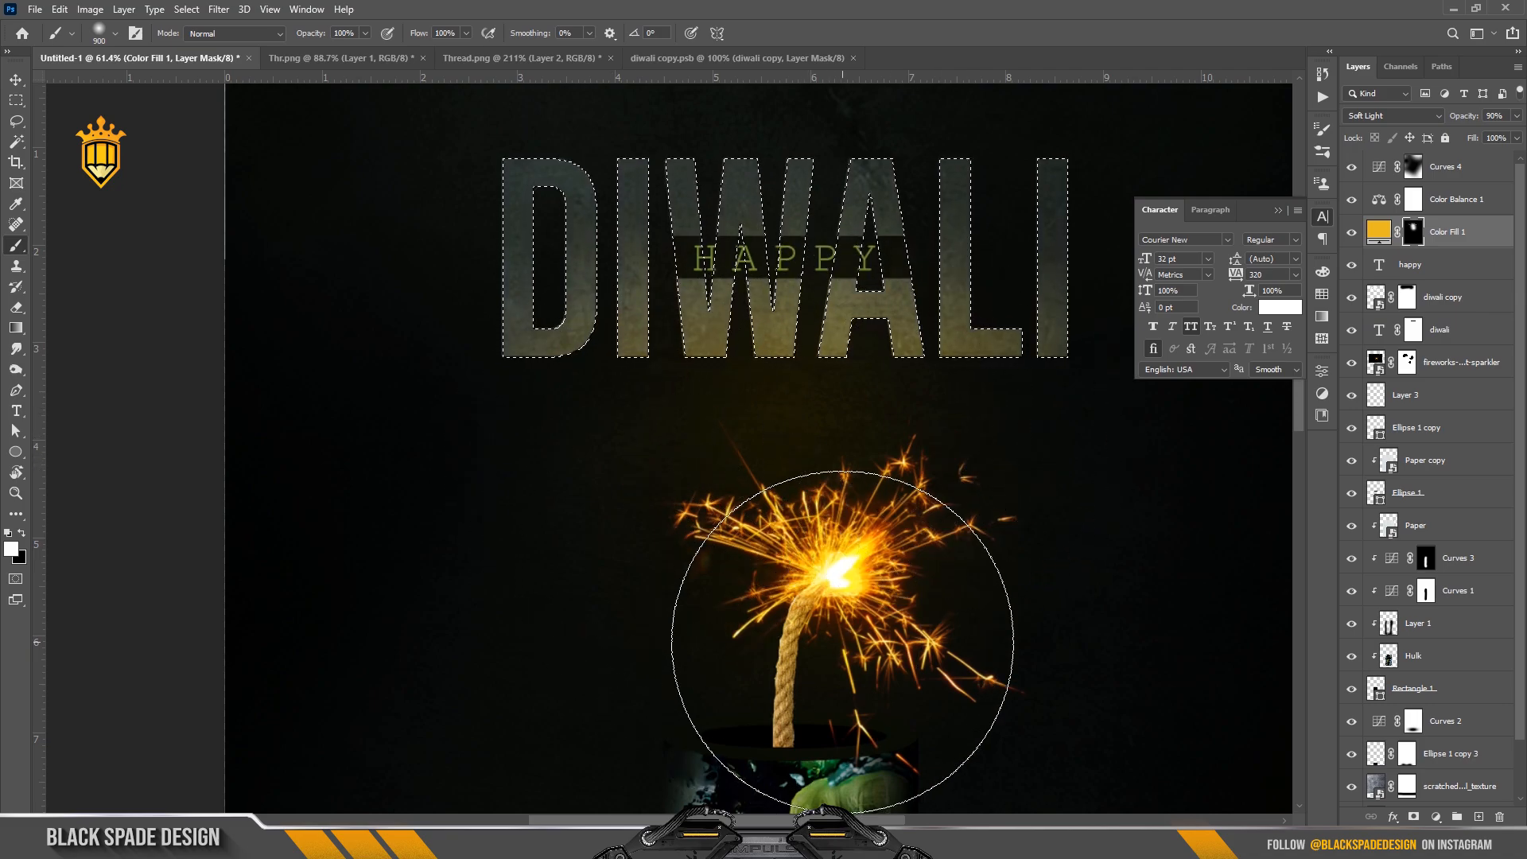
scroll(842, 644, down, 2)
drag(843, 641, 832, 465)
key(ctrl+d)
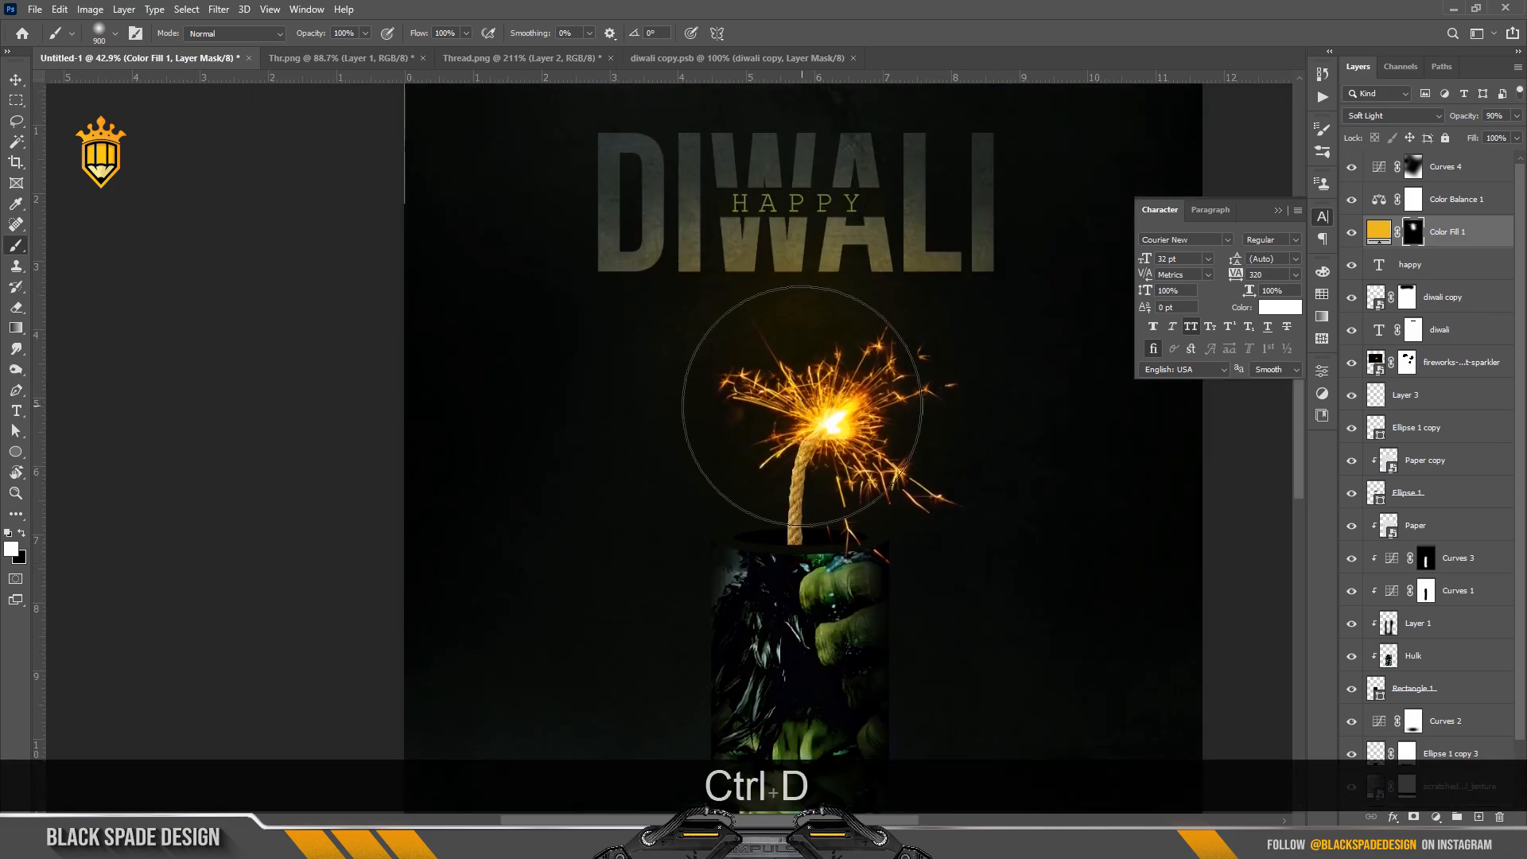
Flatten the soft brush tip into a 600 px horizontal ellipse and paint glow on the firecracker's top rim, enlarging the brush to 900 px
scroll(802, 407, down, 1)
scroll(801, 485, up, 2)
key(bracketleft)
key(bracketleft)
key(bracketleft)
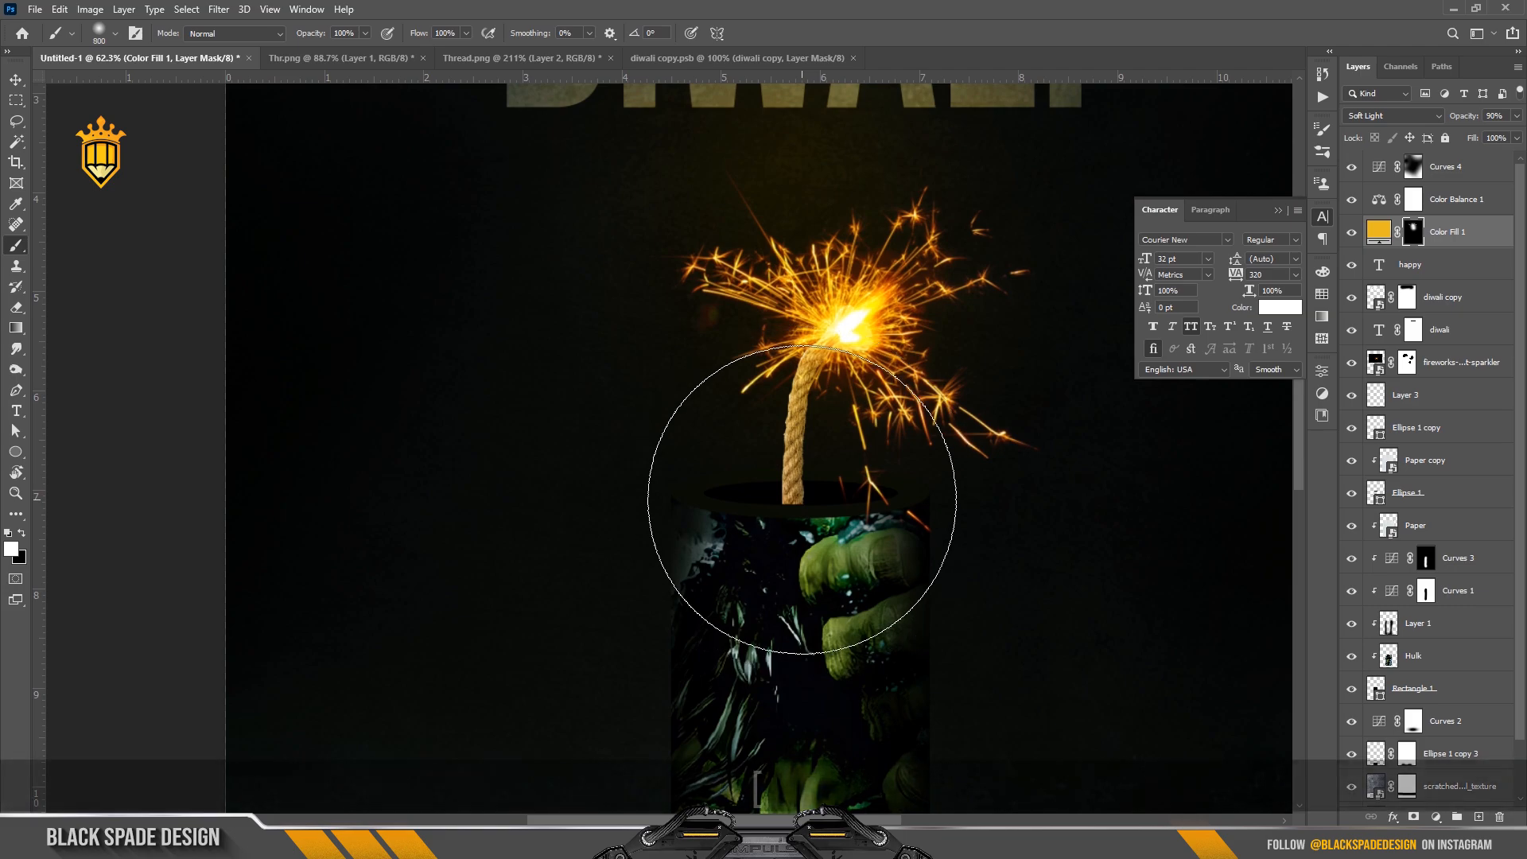
click(114, 34)
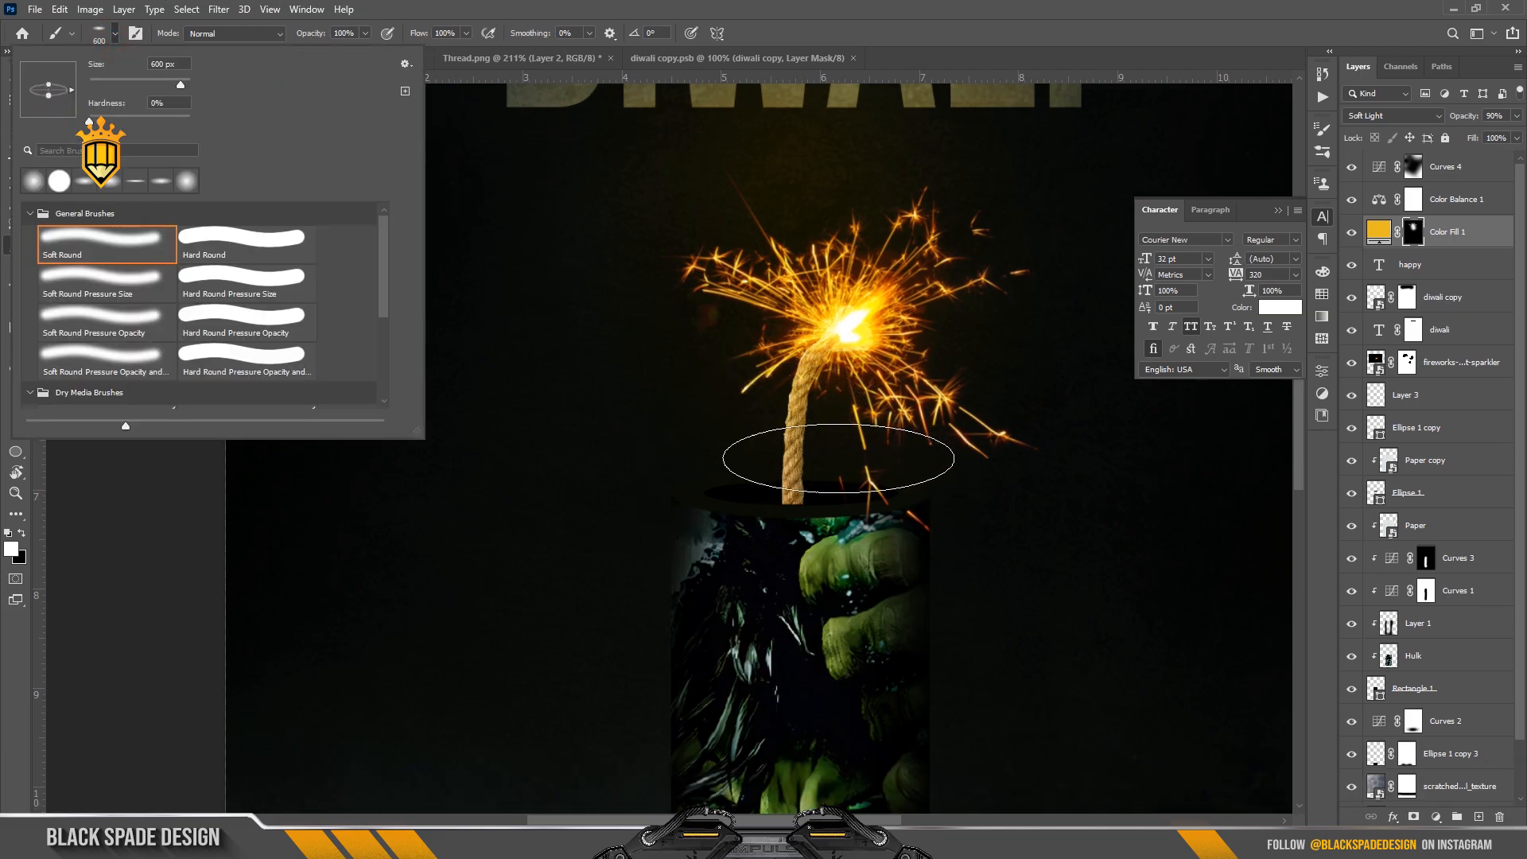
click(798, 494)
key(bracketright)
key(bracketright)
key(bracketright)
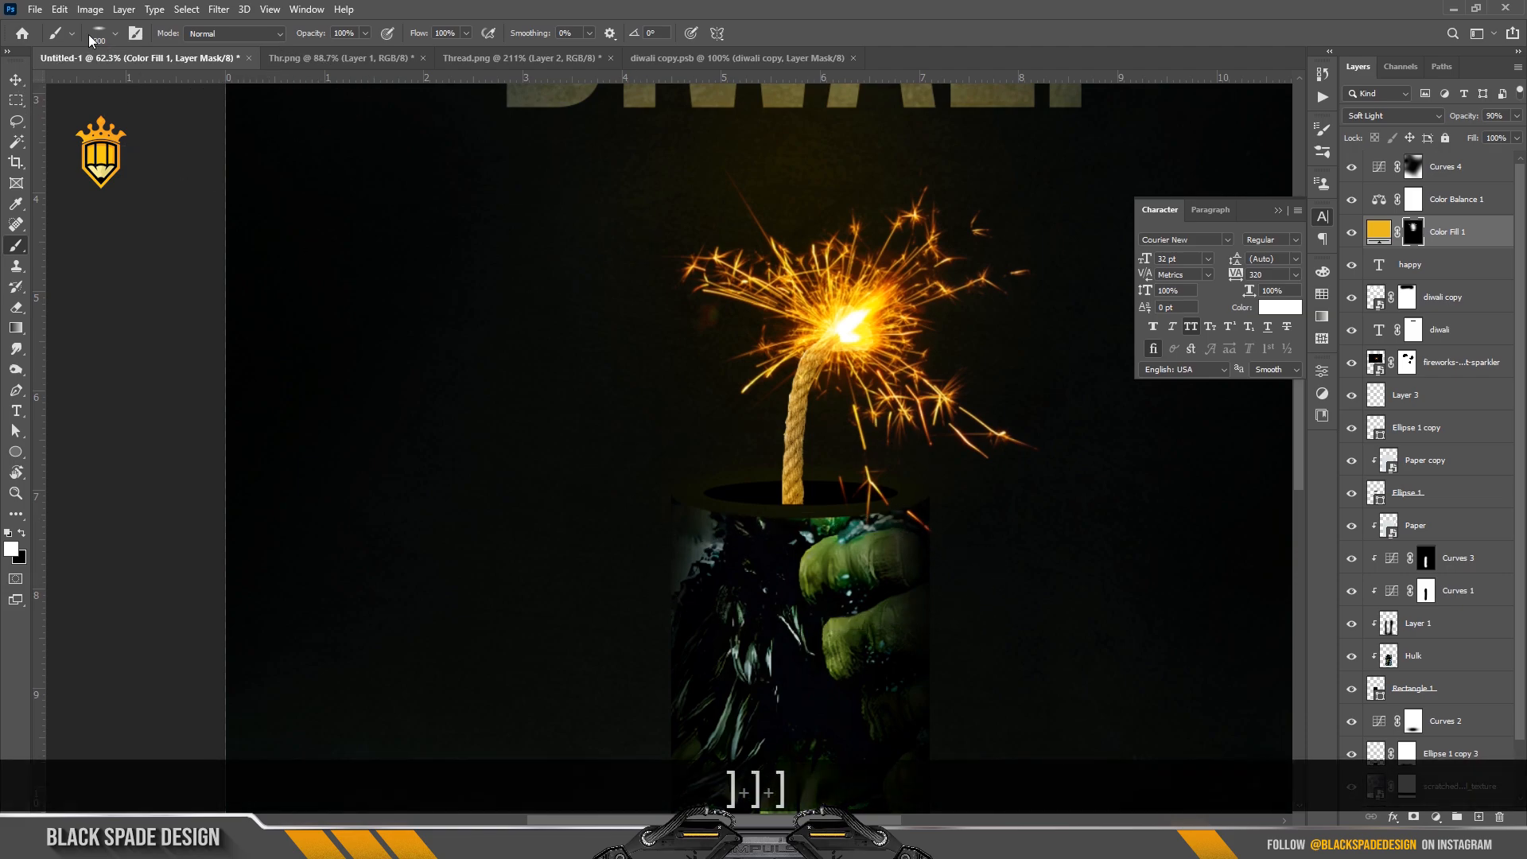
Switch back to a round soft brush tip, size it to 700 px, and paint glow around the firecracker's upper part
click(117, 35)
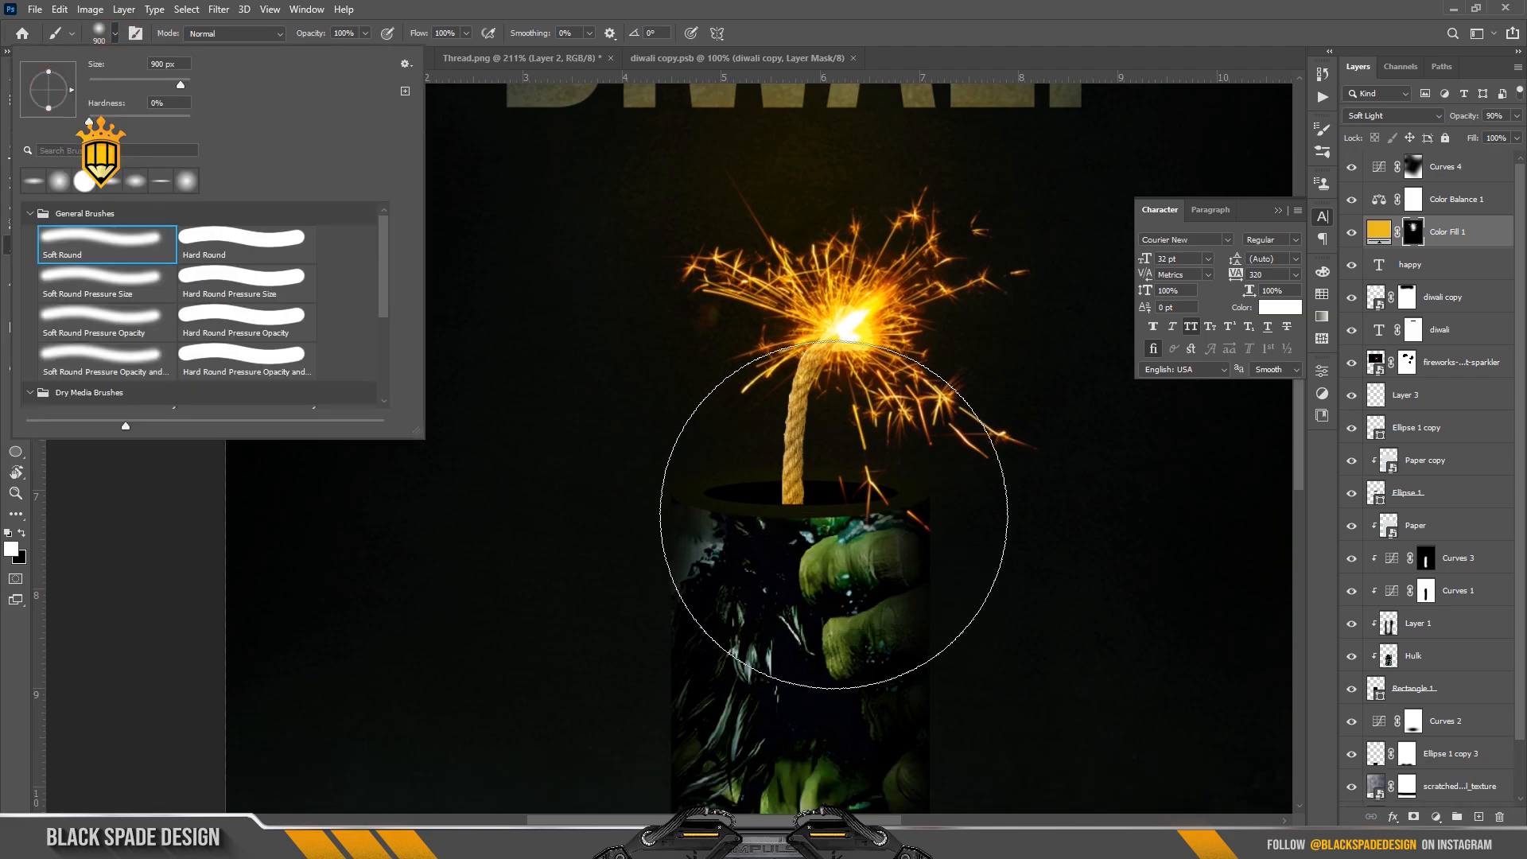
key(bracketright)
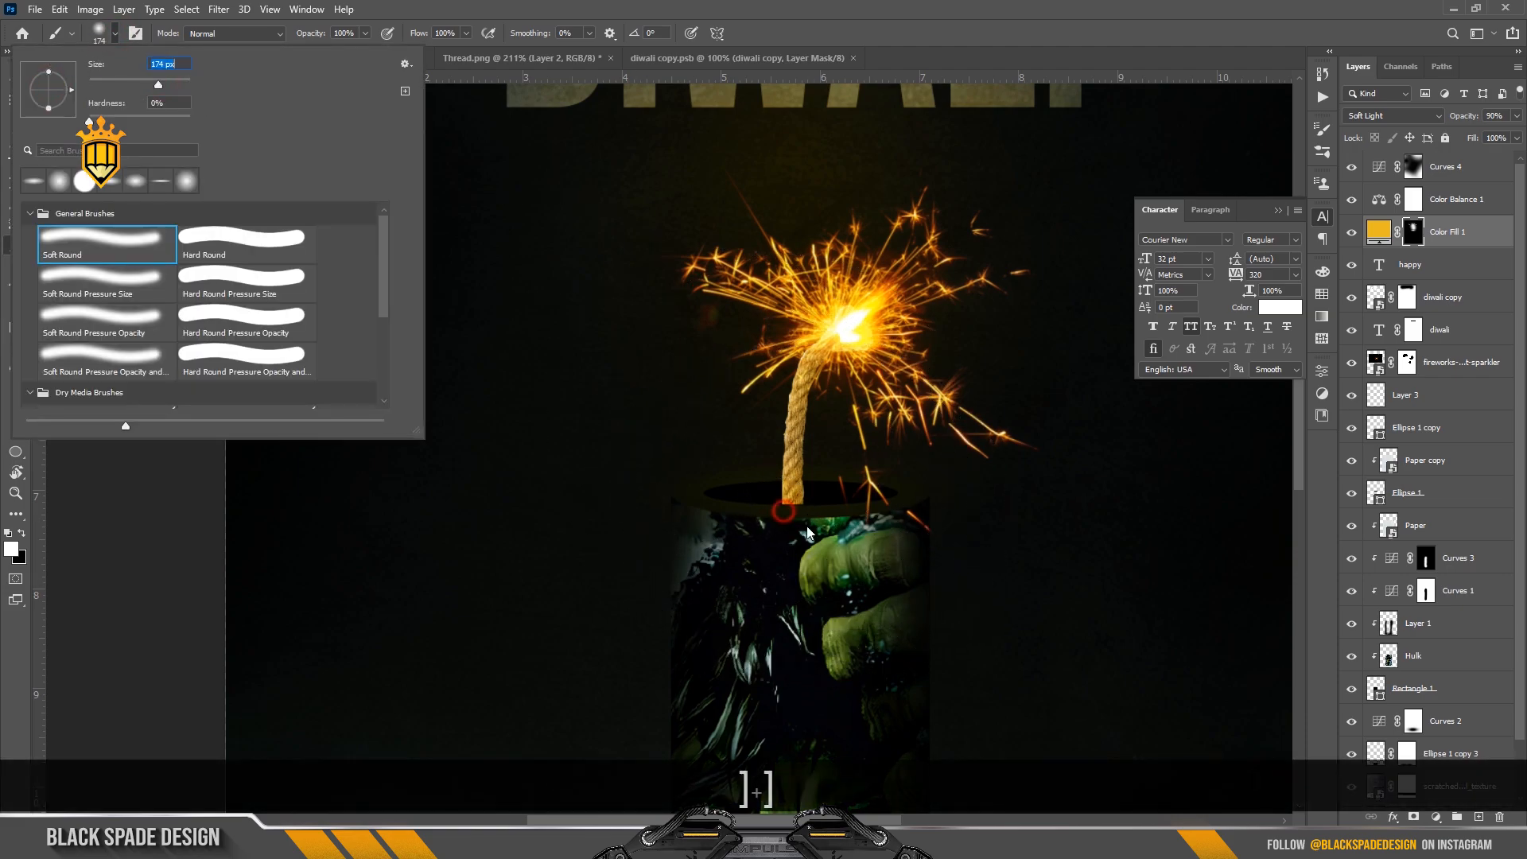
click(751, 326)
key(bracketright)
key(bracketright)
key(bracketright)
key(bracketright)
key(bracketright)
key(bracketright)
key(bracketright)
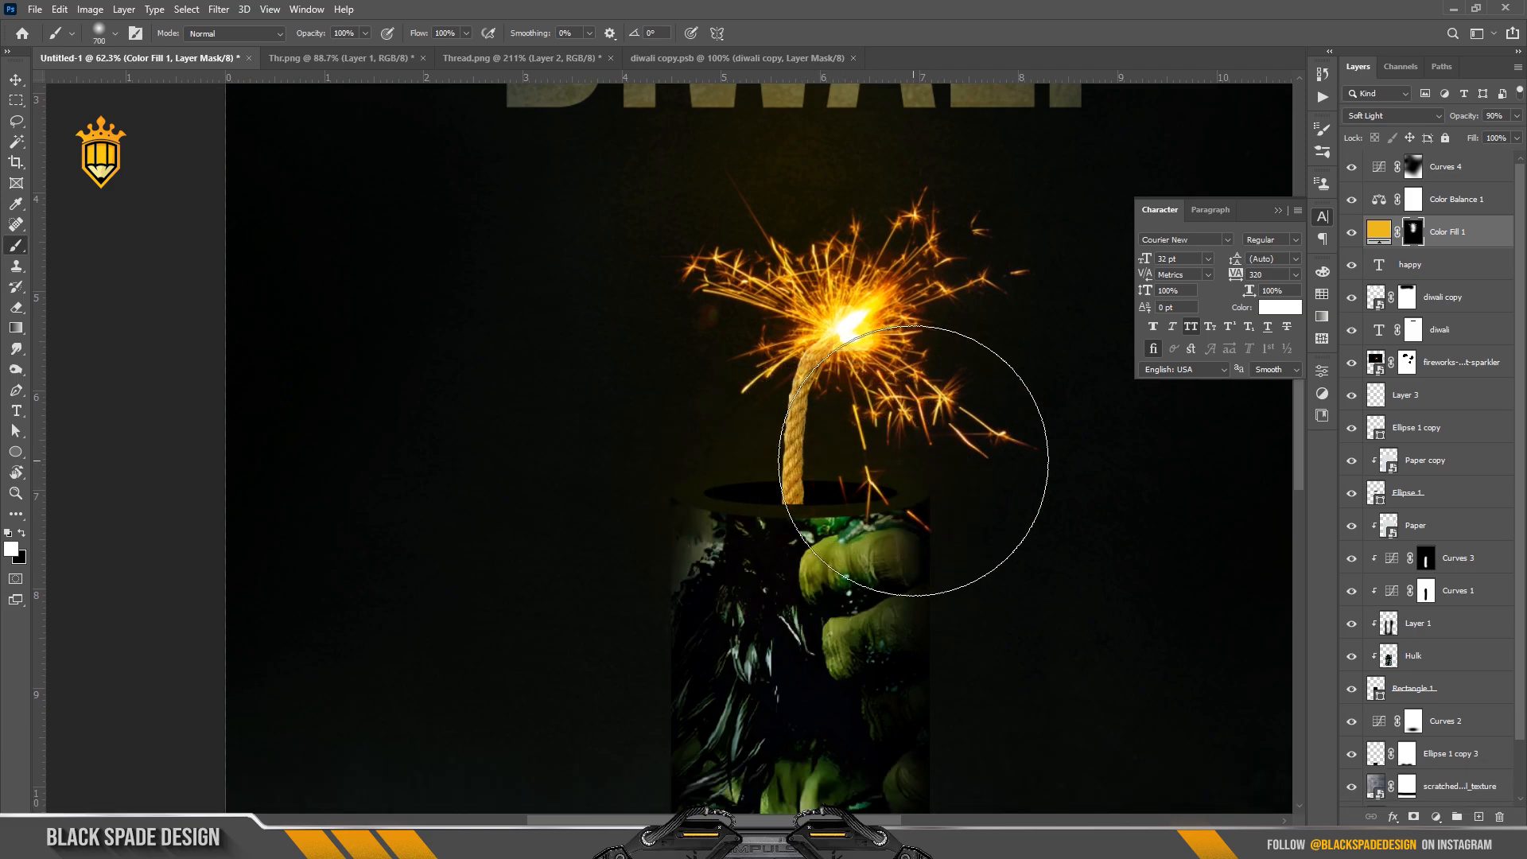
Undo the last glow stroke on the Color Fill 1 mask and lower the brush opacity to 61%
scroll(909, 459, down, 3)
key(ctrl+z)
drag(305, 33, 274, 33)
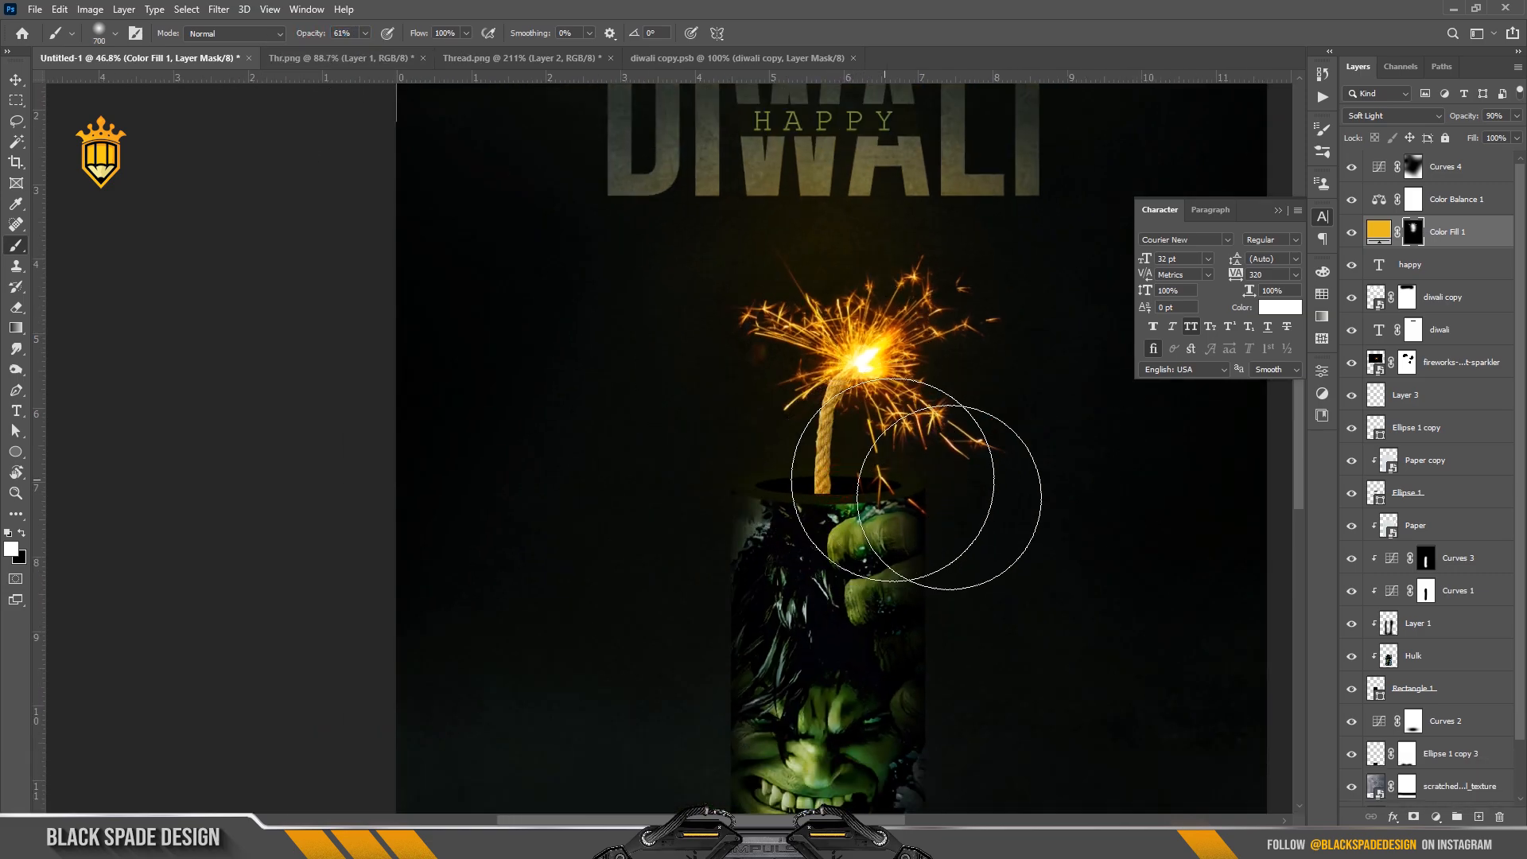
scroll(978, 509, down, 4)
scroll(691, 242, up, 2)
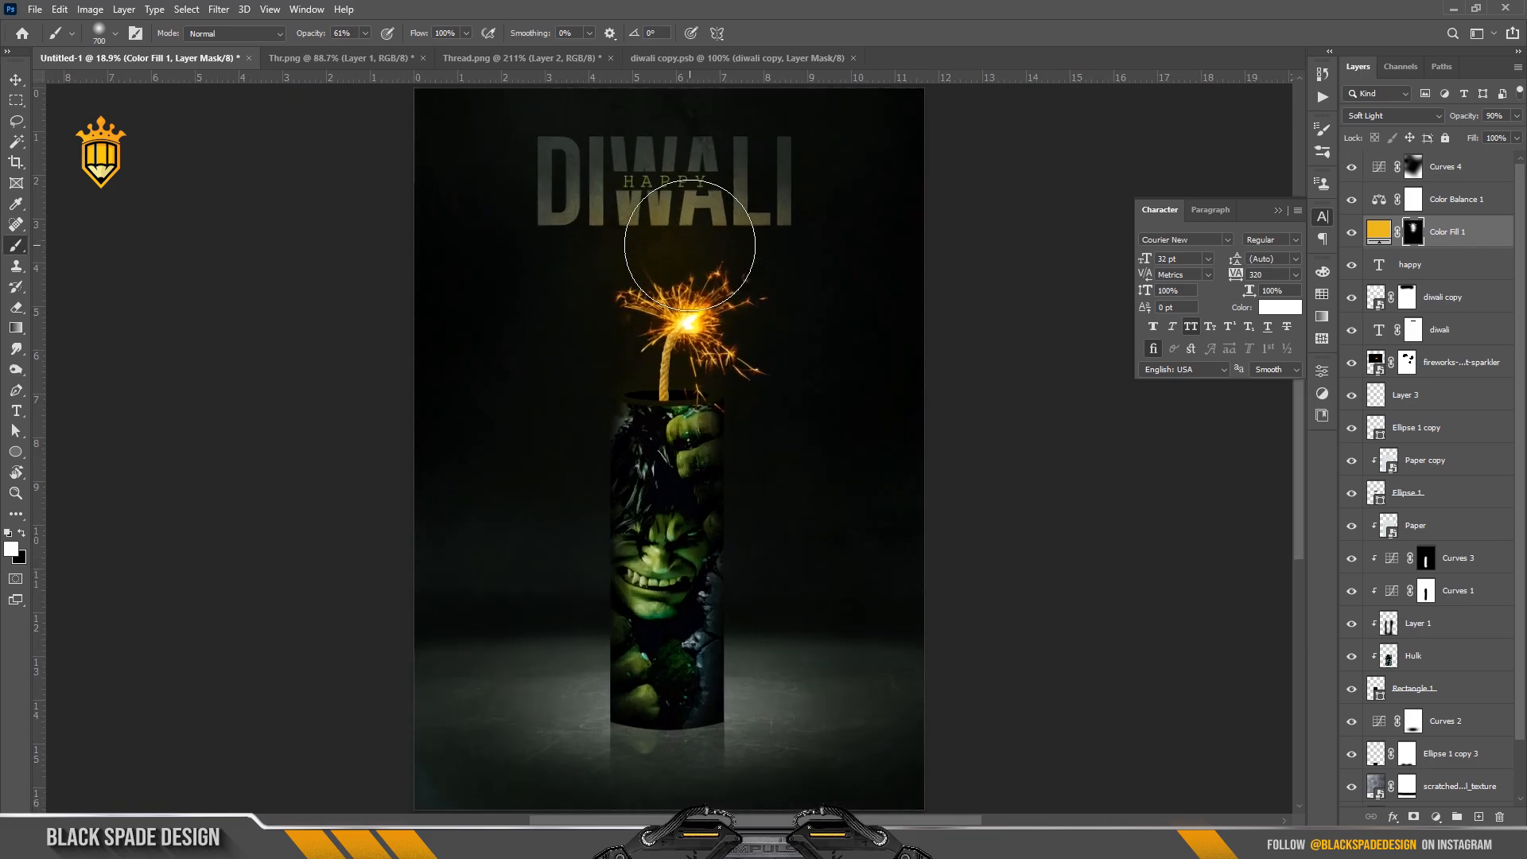
scroll(691, 242, down, 2)
key(v)
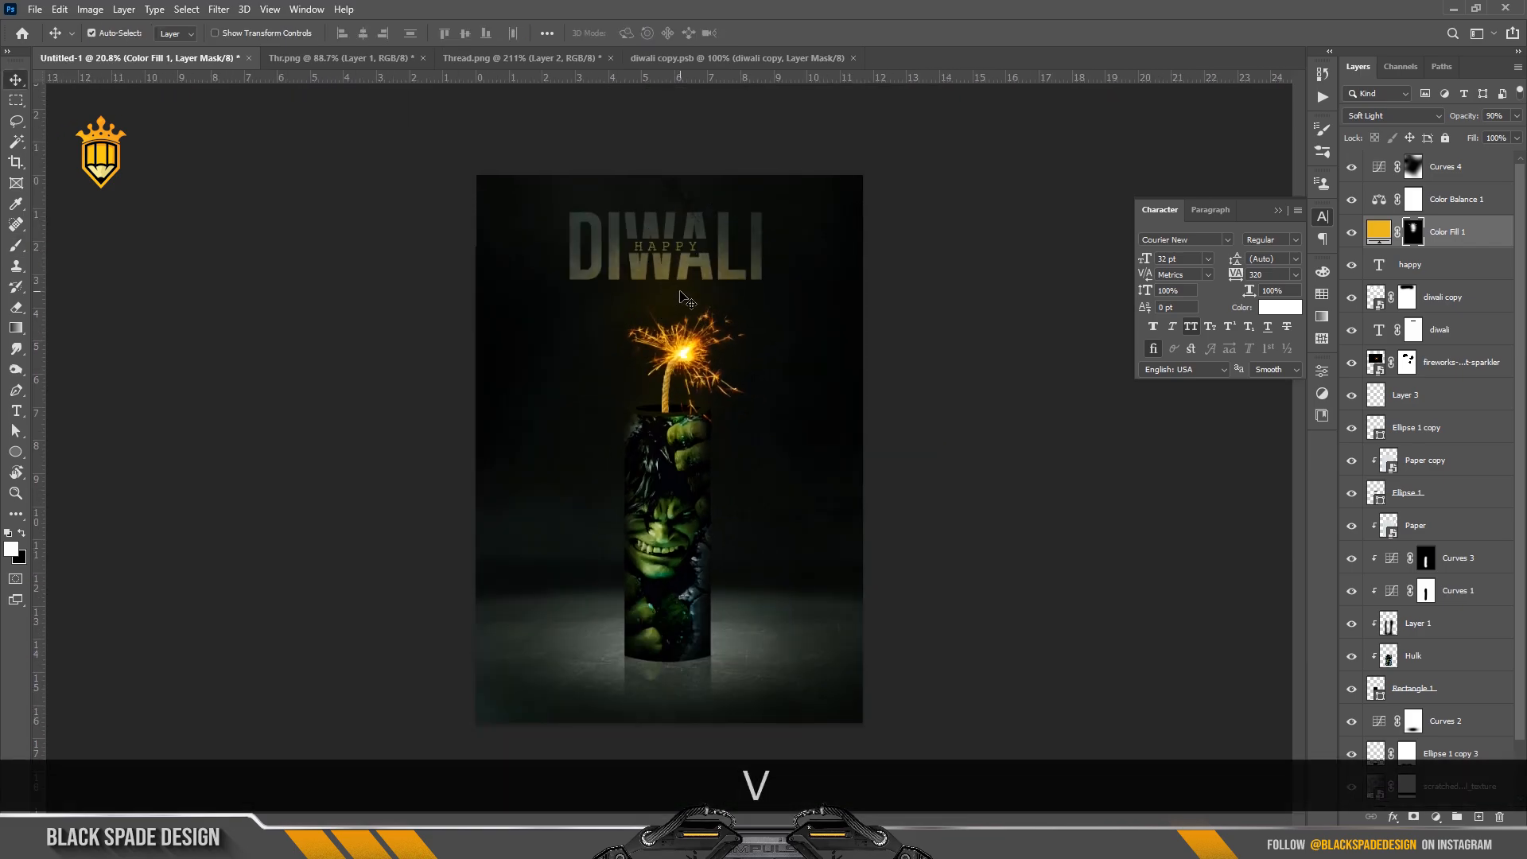
scroll(663, 666, up, 5)
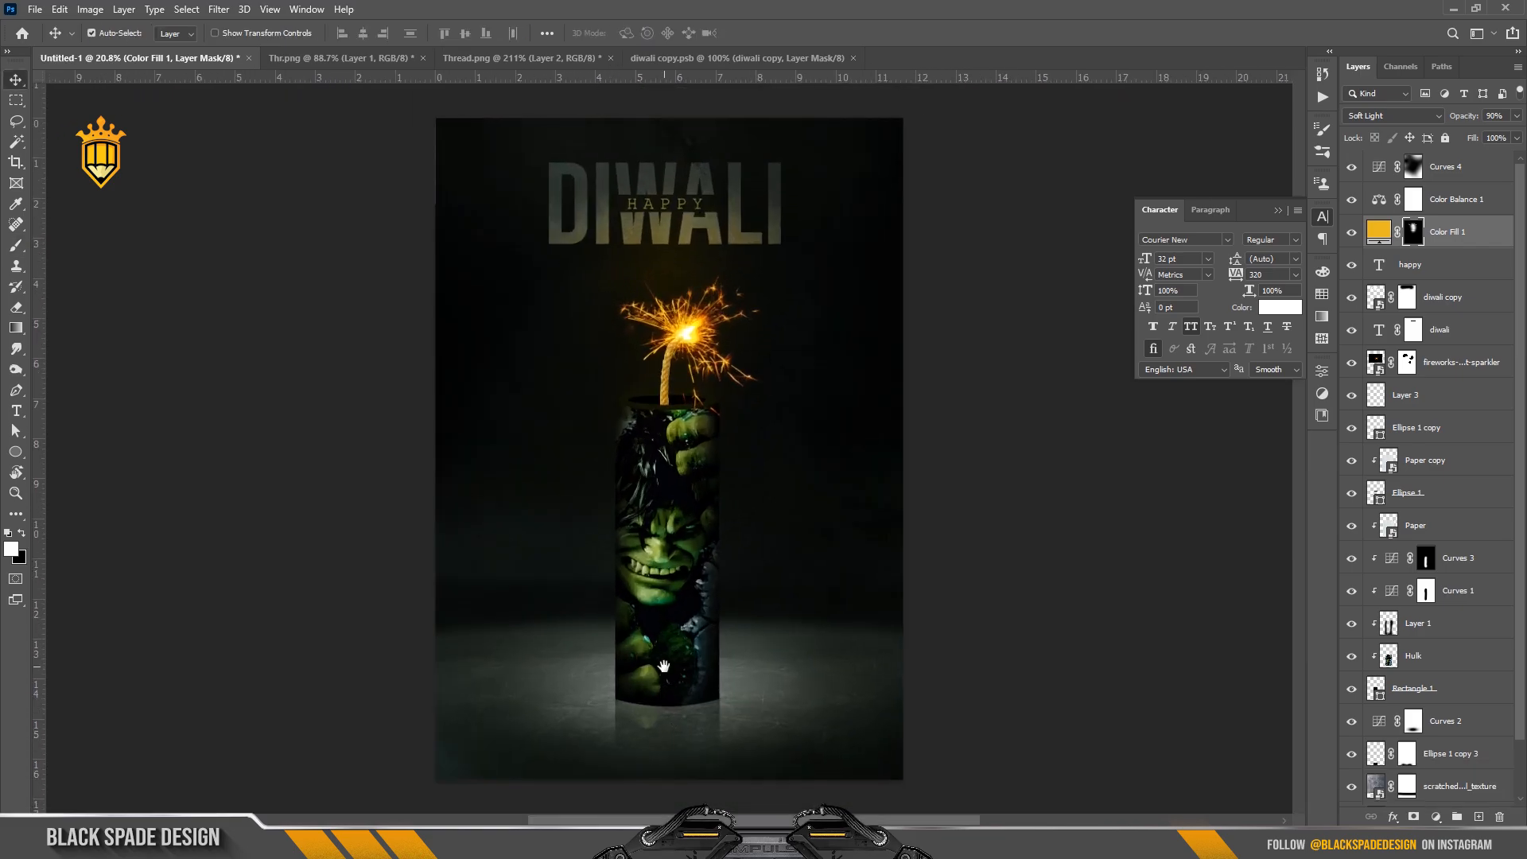
key(space)
Copy the hex code of the happy text's green color, keep the color as it is, and finish editing the text
double_click(1372, 265)
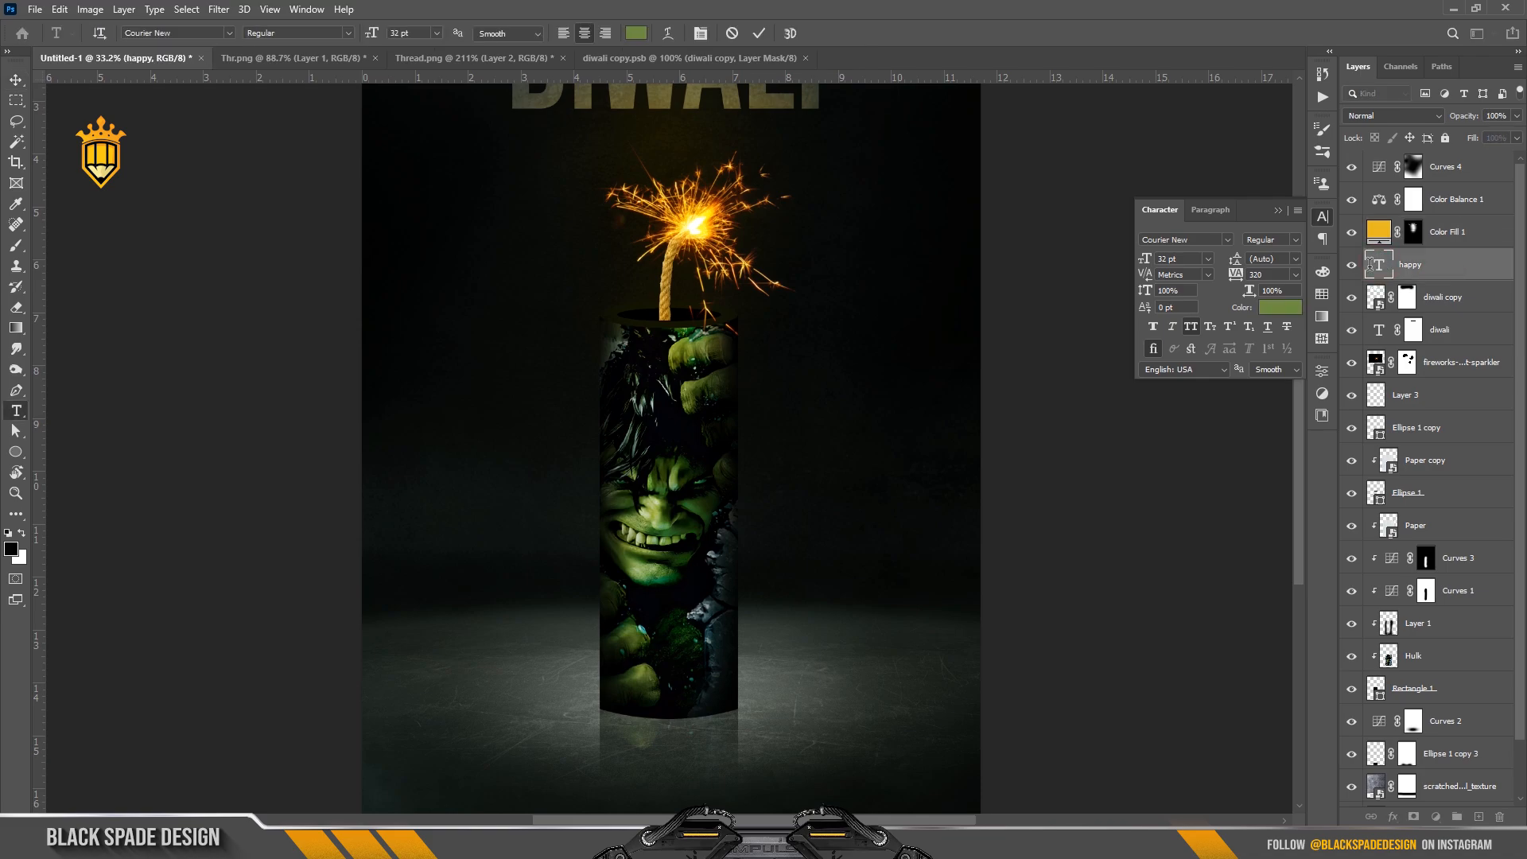
click(1281, 309)
key(ctrl+c)
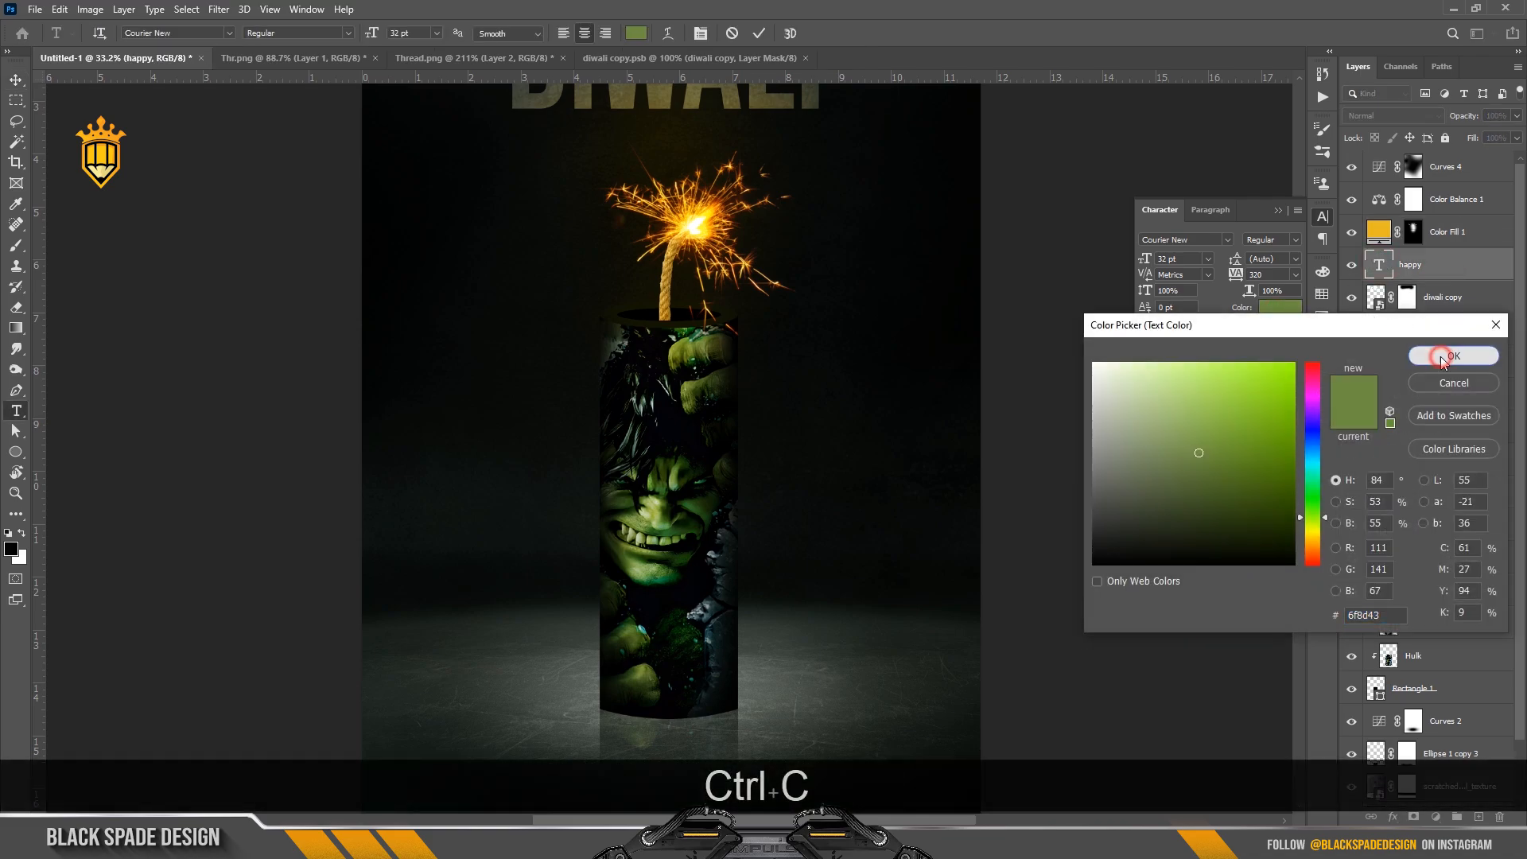
click(1443, 358)
scroll(666, 621, down, 3)
click(521, 710)
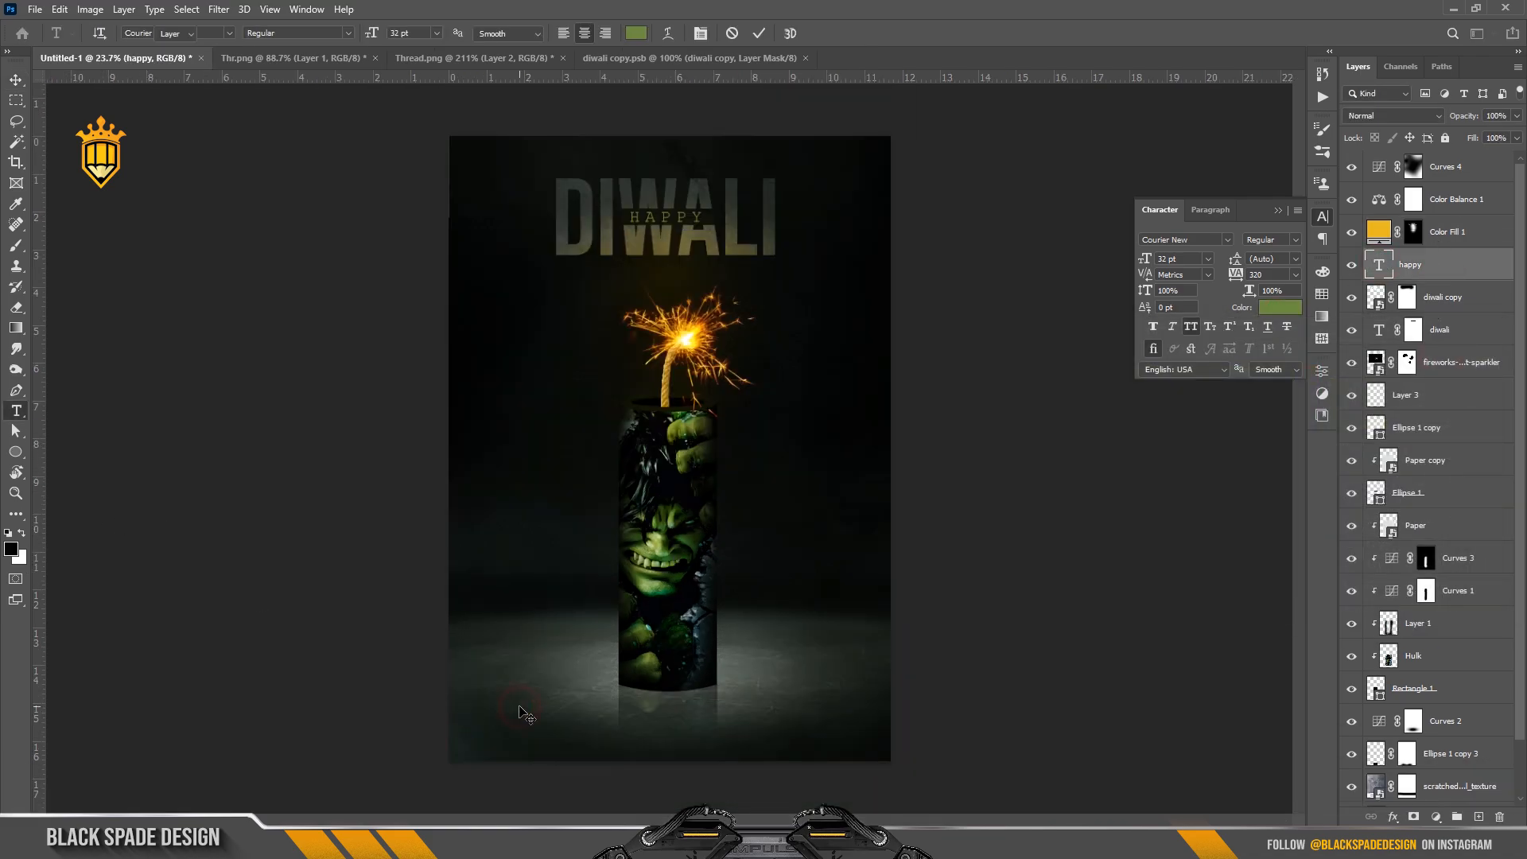
Add a paragraph text box filled with Lorem ipsum placeholder text on the floor below the firecracker
key(t)
scroll(636, 708, up, 3)
drag(645, 705, 632, 393)
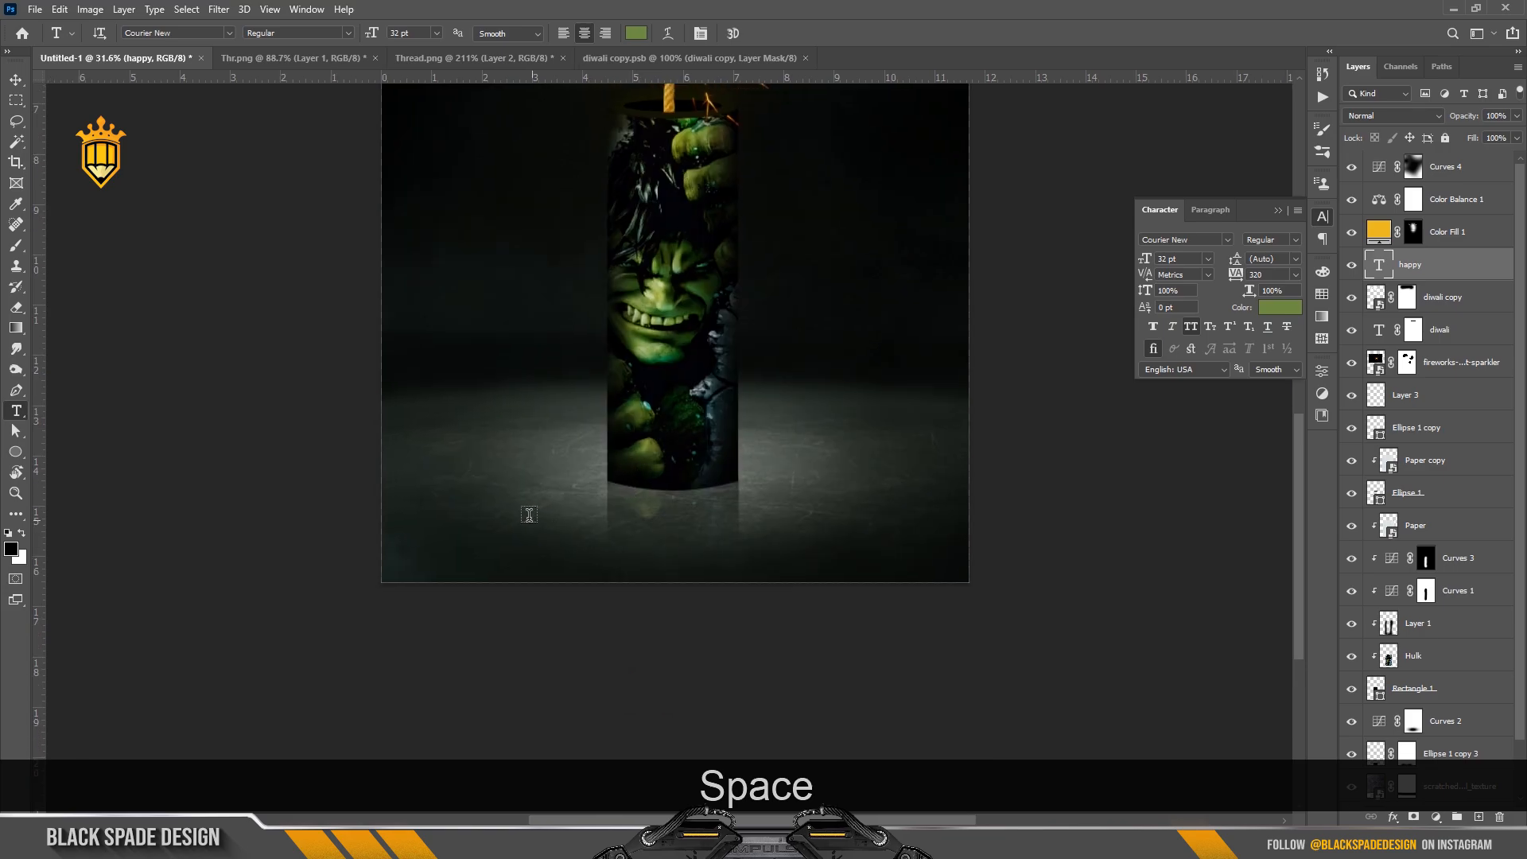
drag(495, 502, 887, 550)
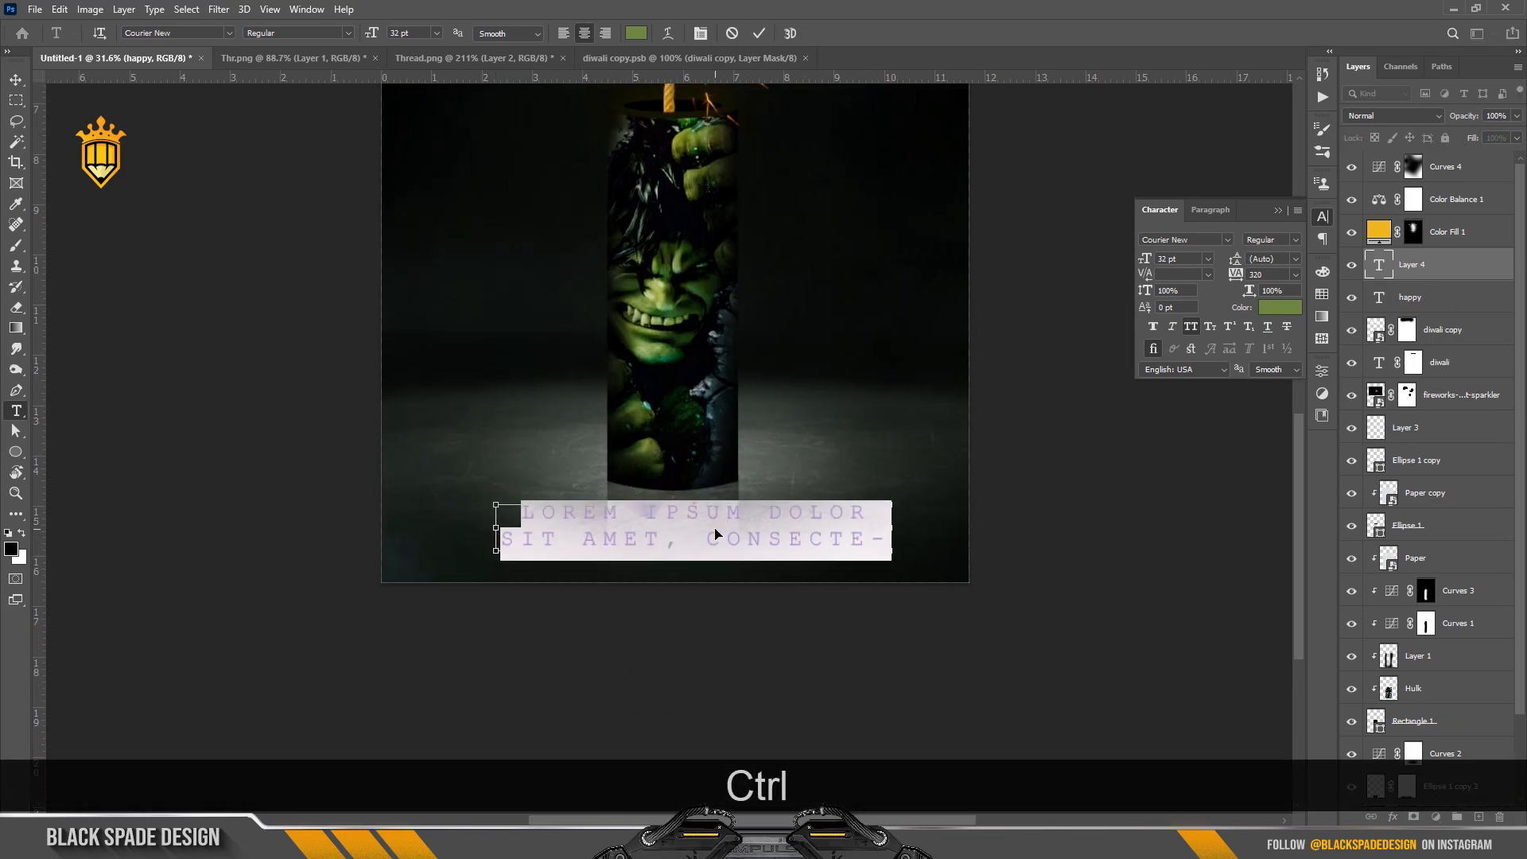
Reduce the placeholder paragraph's font size to 13 pt and turn off All Caps
scroll(715, 533, up, 3)
drag(1145, 259, 1129, 262)
click(1190, 323)
Set the paragraph's tracking to 0 and its font to Arial, and finish editing the text
scroll(727, 547, up, 2)
click(1295, 275)
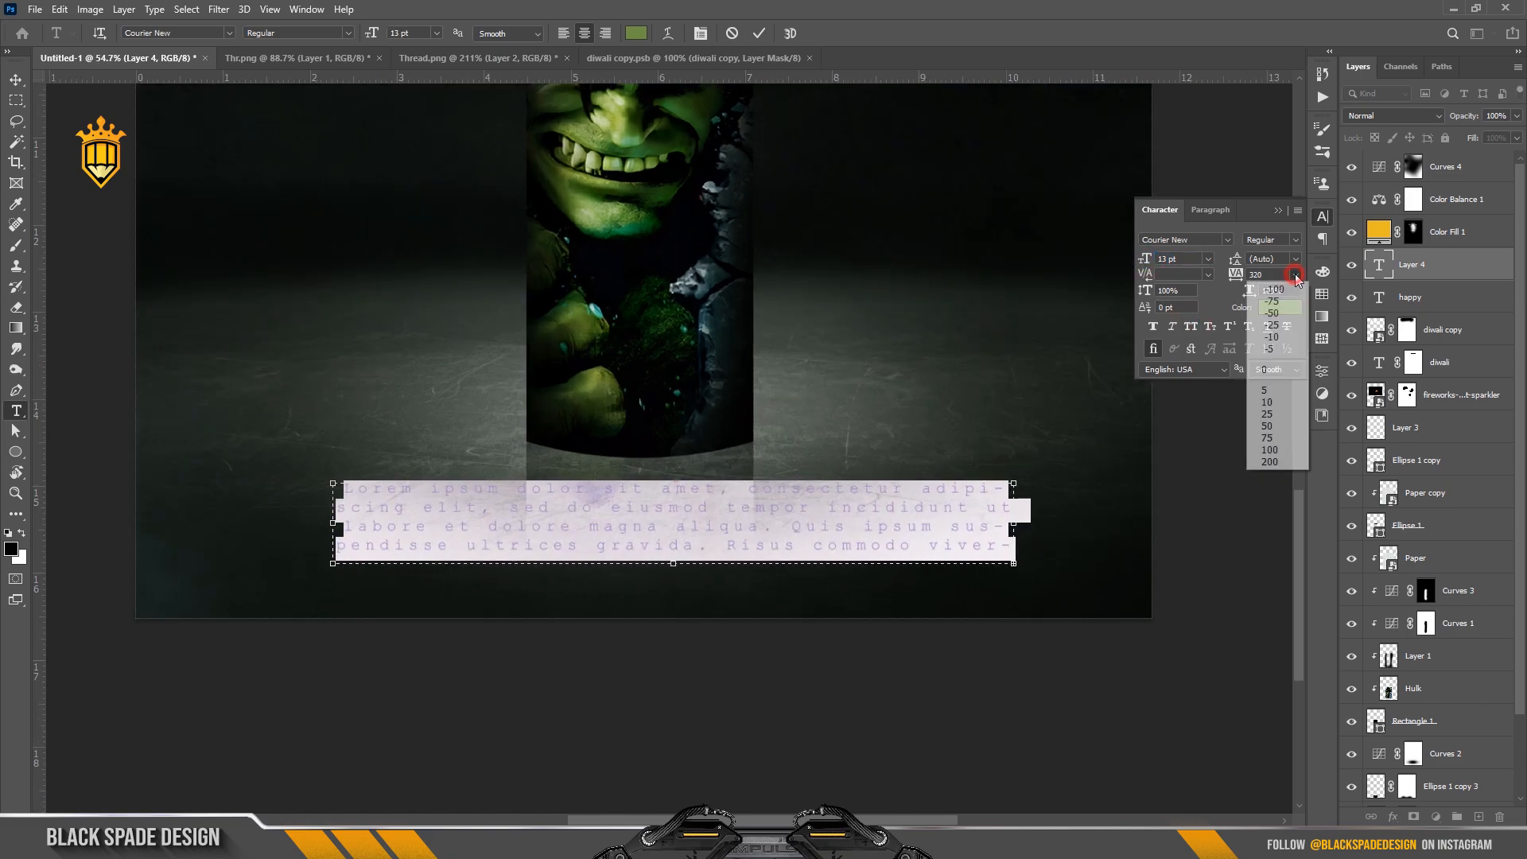
click(1249, 350)
click(1228, 240)
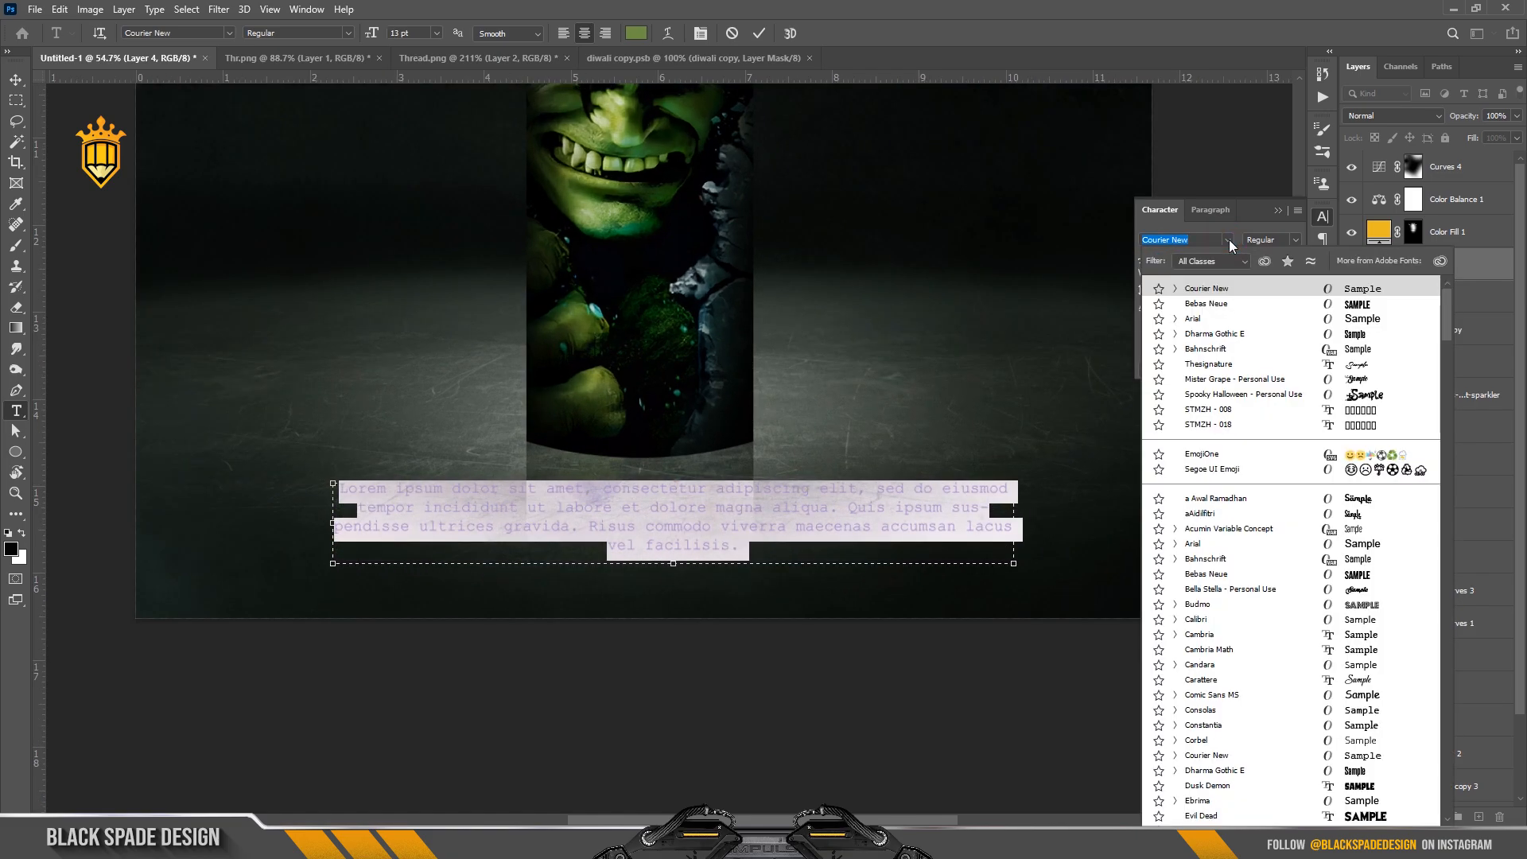
click(1207, 318)
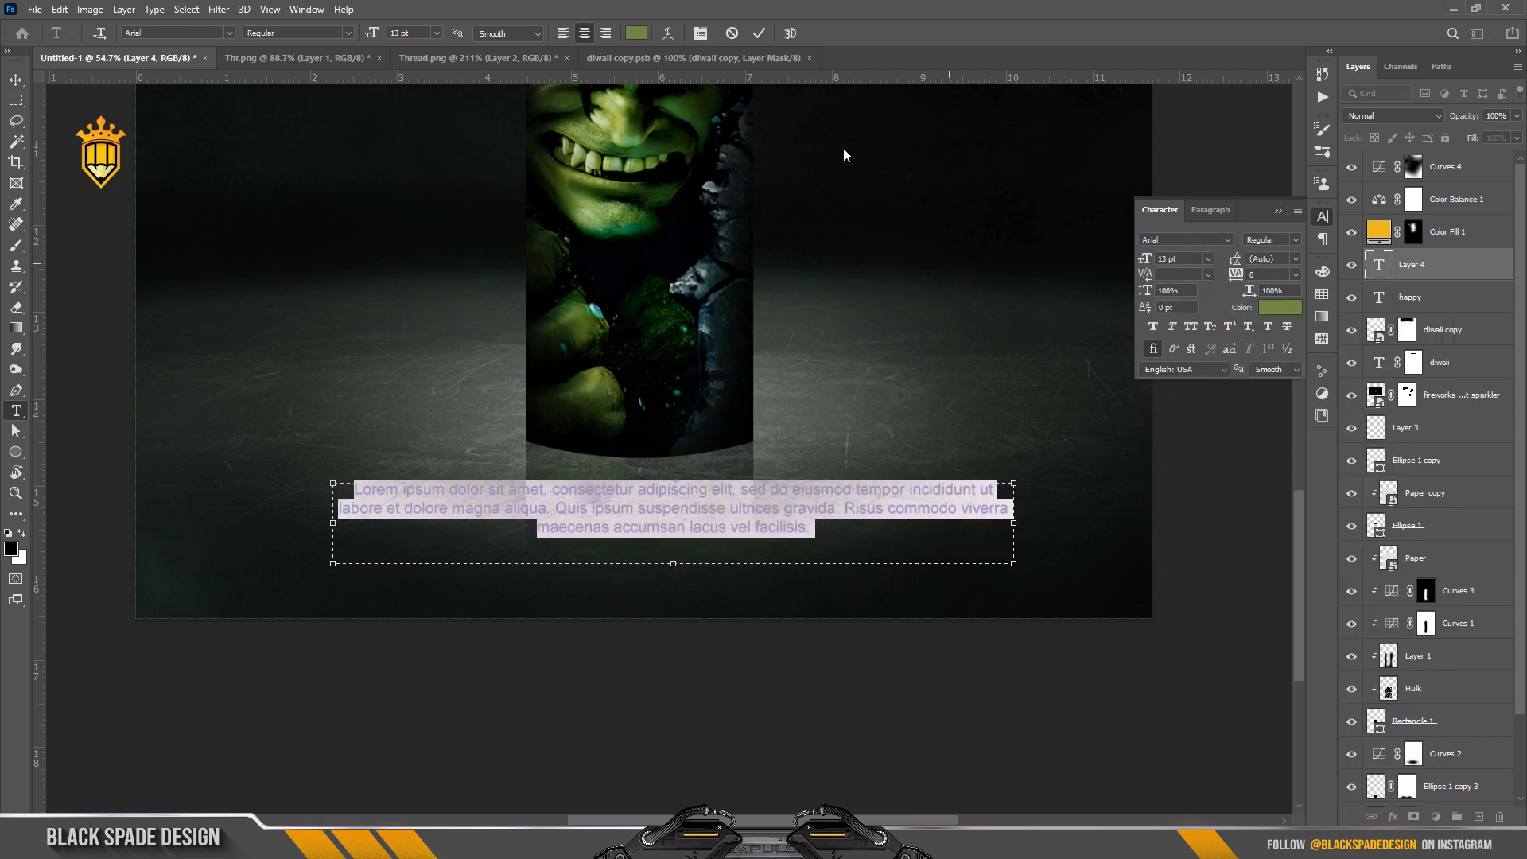
click(758, 33)
key(ctrl+0)
key(v)
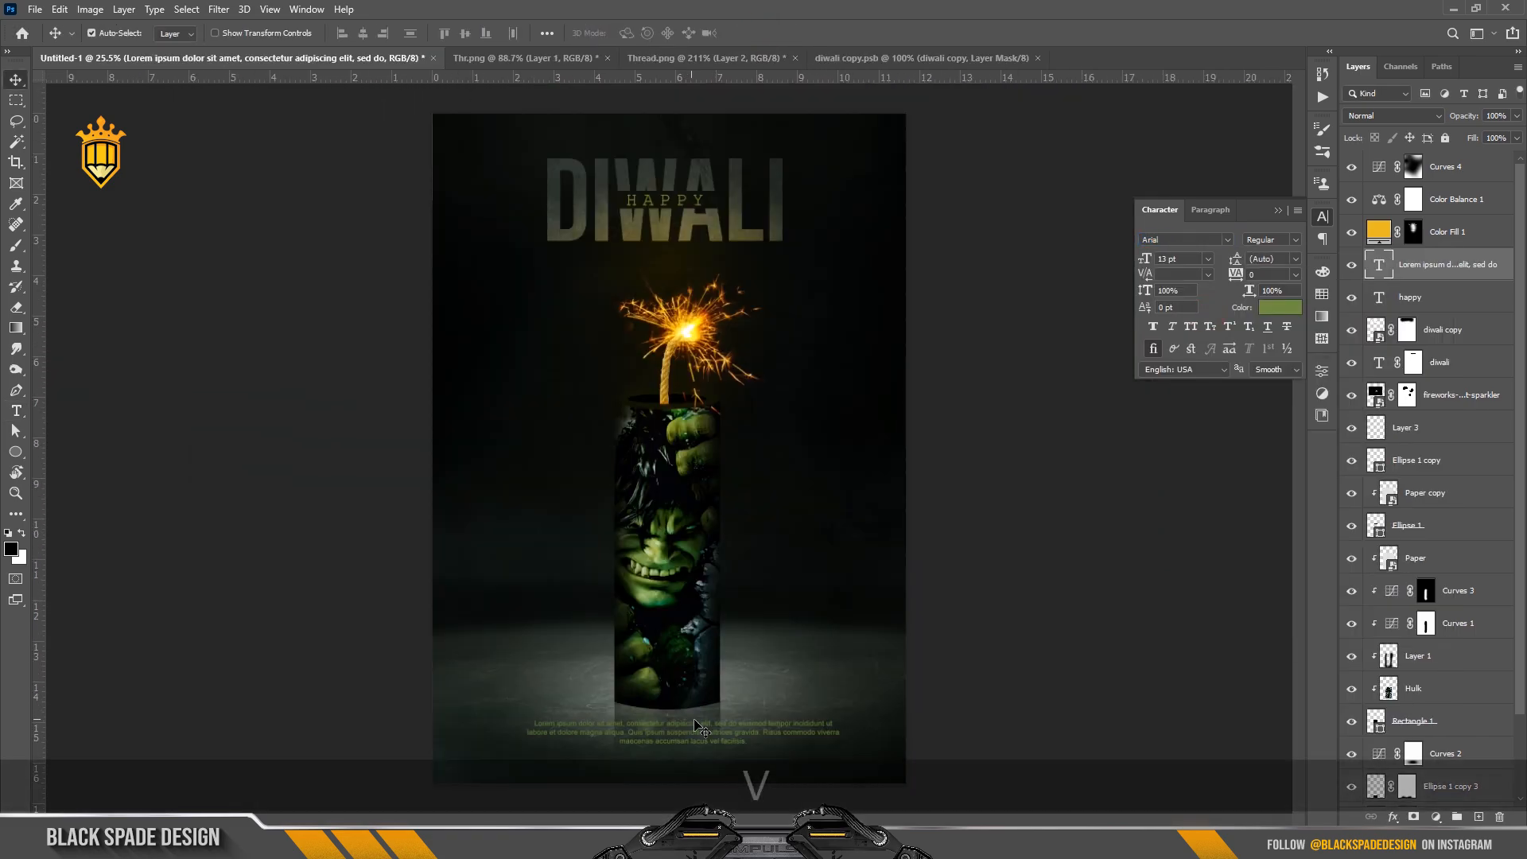
Centre the Lorem ipsum paragraph horizontally on the poster beneath the firecracker and nudge it slightly down
scroll(698, 723, up, 4)
drag(698, 723, 796, 511)
click(789, 534)
key(ctrl+z)
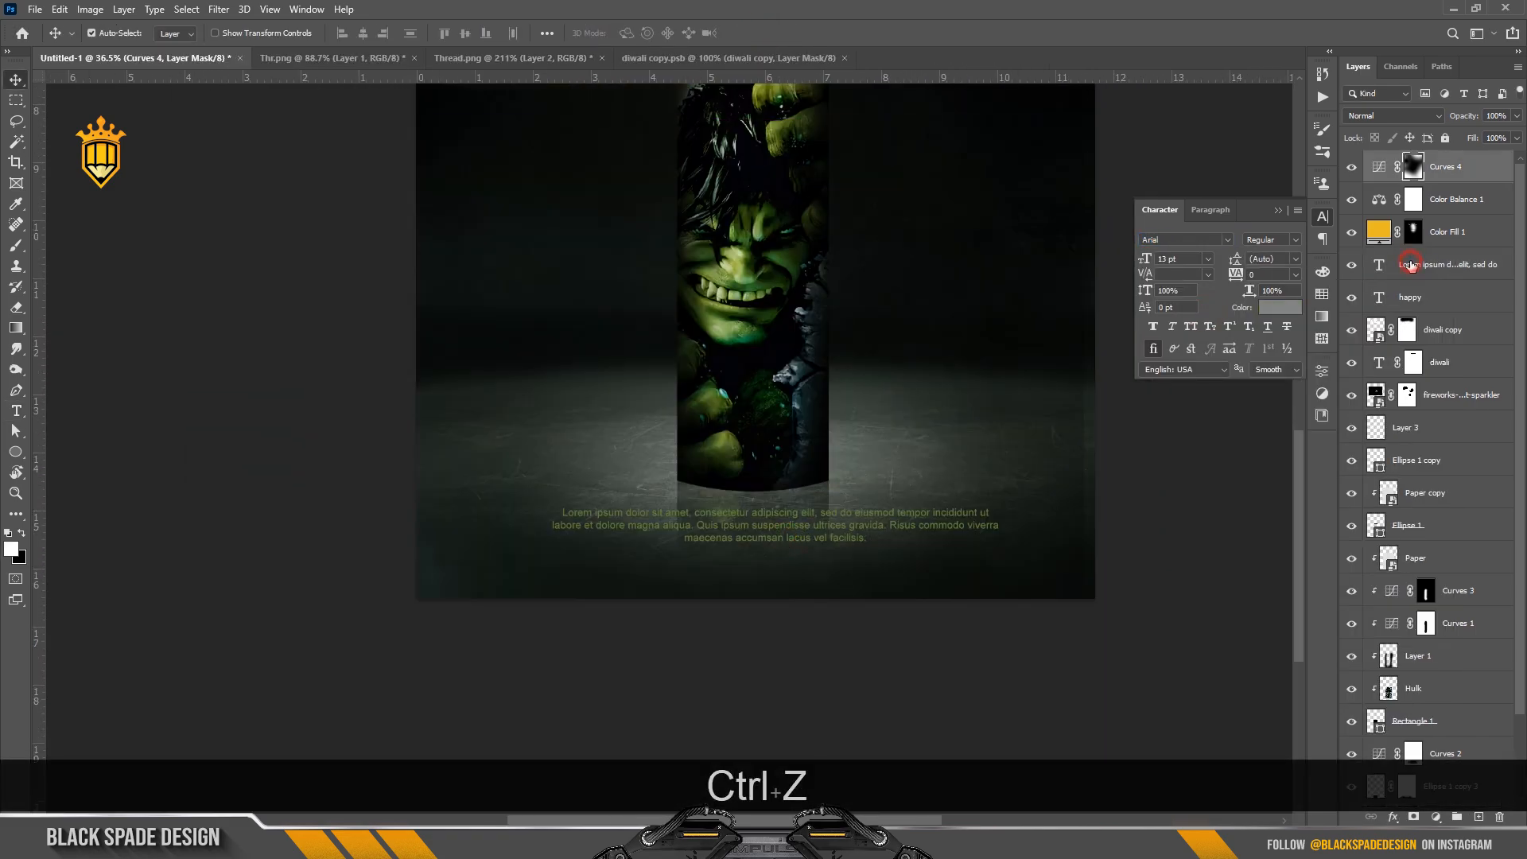
key(ctrl+t)
drag(816, 531, 812, 533)
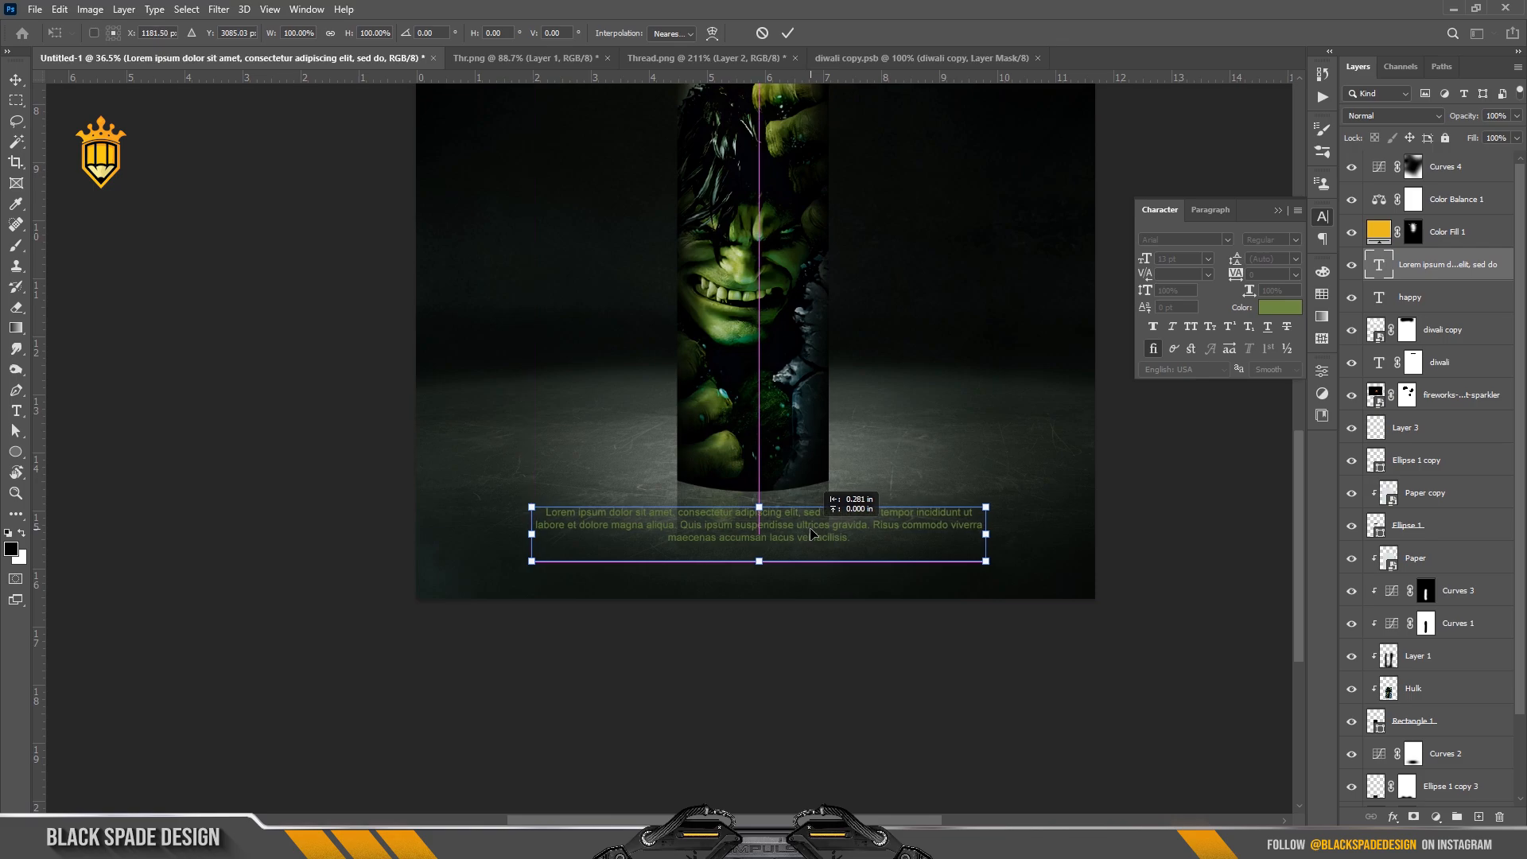
key(Return)
key(Down)
key(Down)
key(Down)
key(Down)
key(Down)
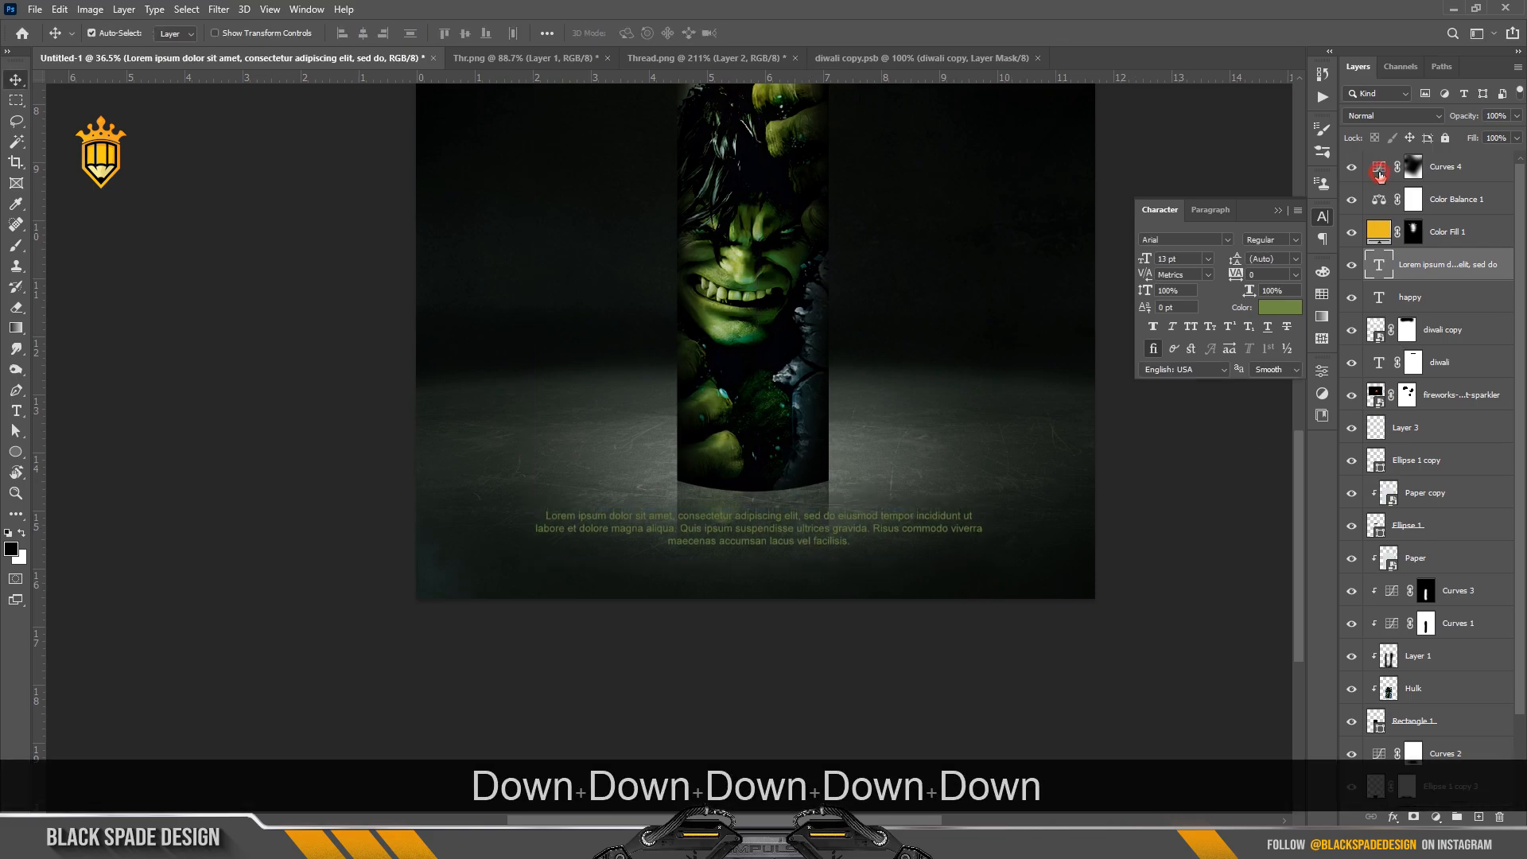
Open the Curves 4 adjustment's settings to check its curve, and close them
double_click(1379, 169)
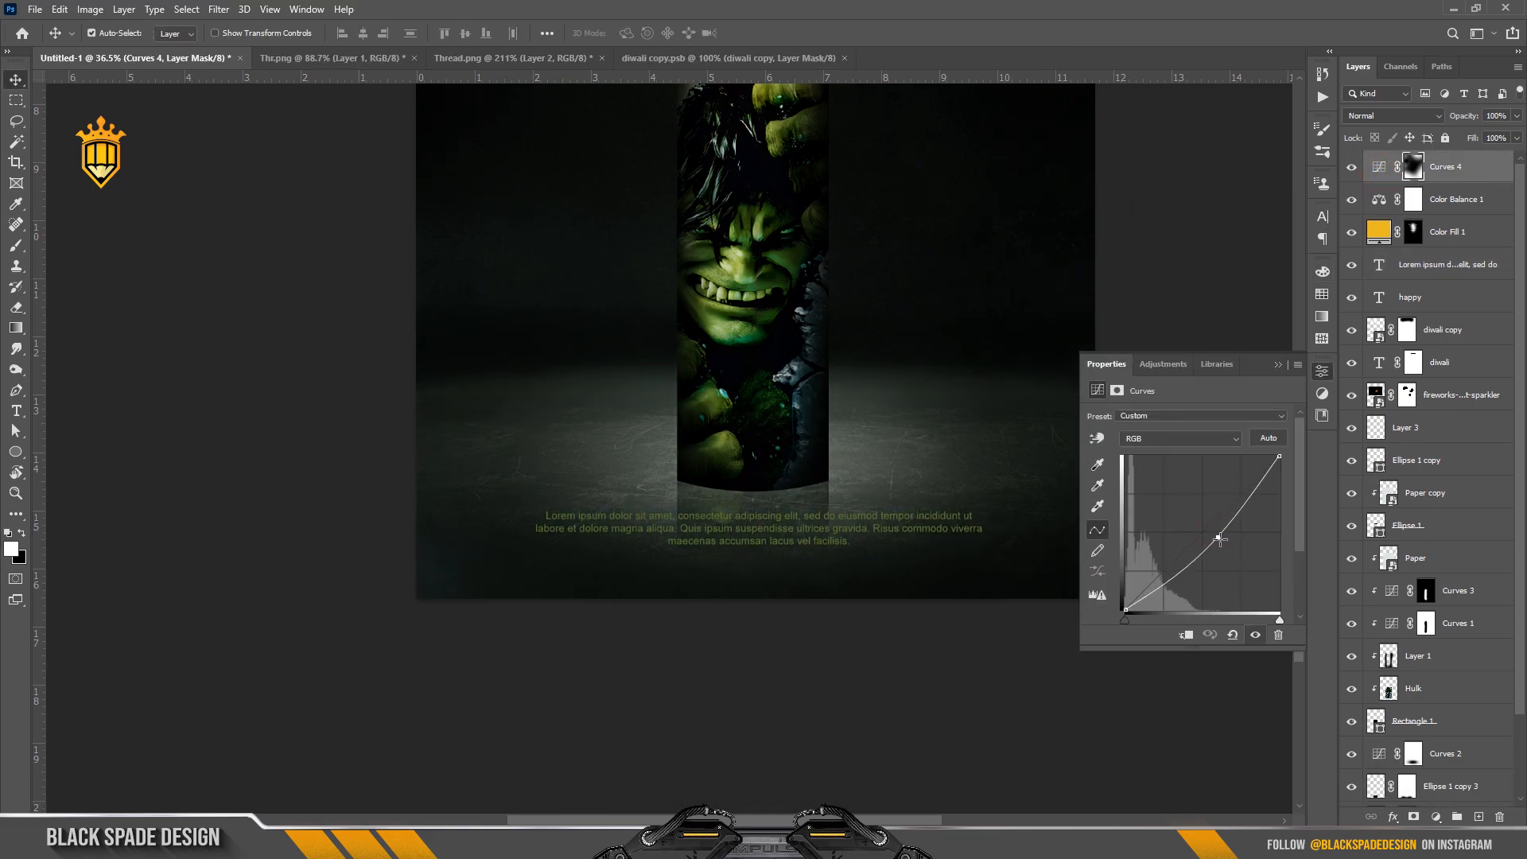
click(1277, 365)
scroll(665, 475, down, 3)
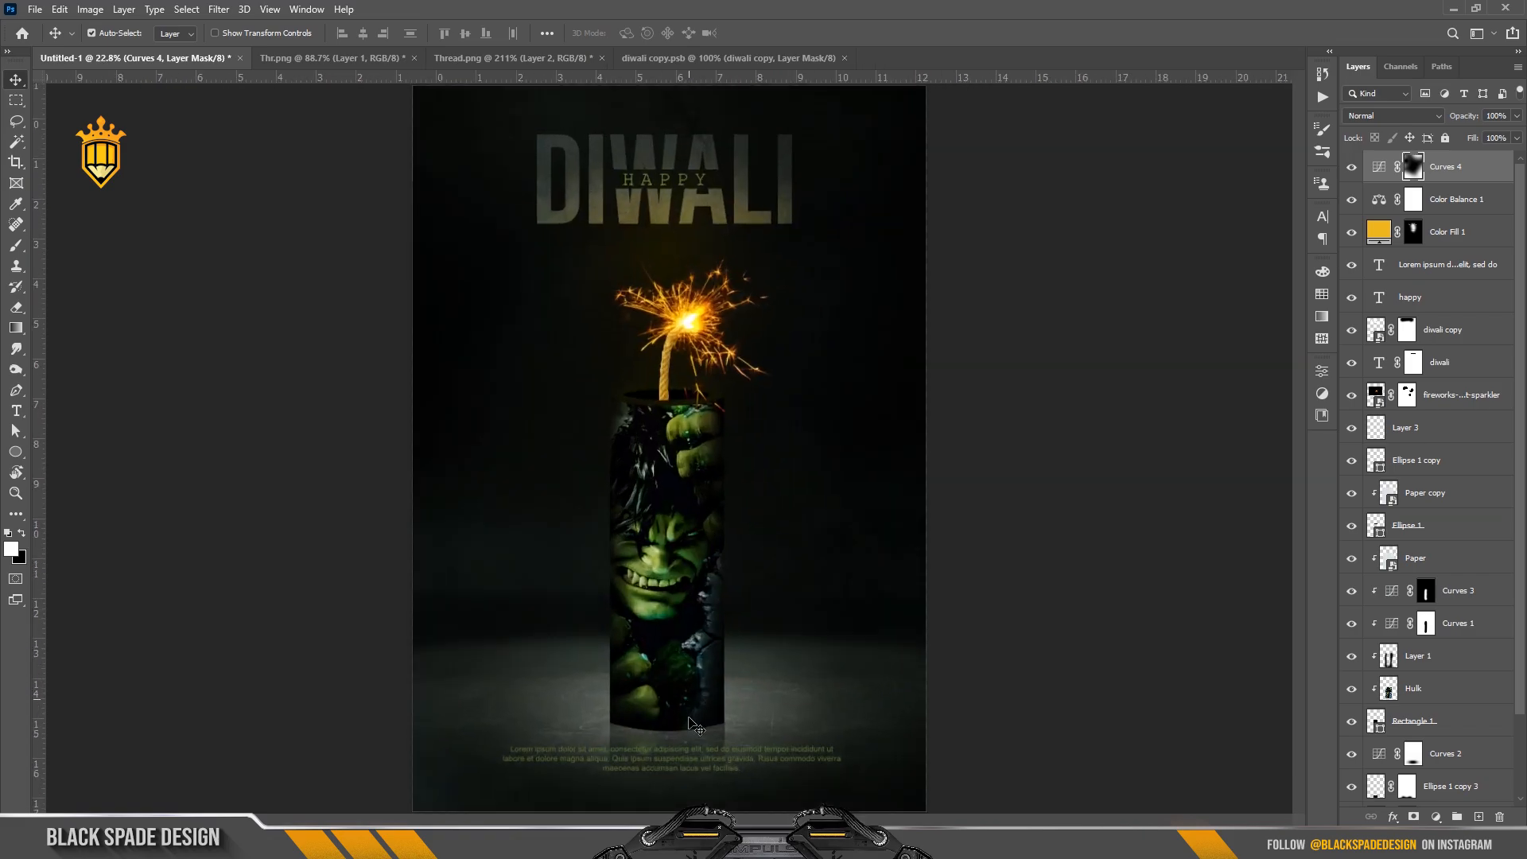
Scale the Lorem ipsum paragraph down slightly about its centre and nudge it a little further down
scroll(680, 743, up, 2)
drag(680, 743, 678, 560)
scroll(679, 574, up, 8)
click(1411, 276)
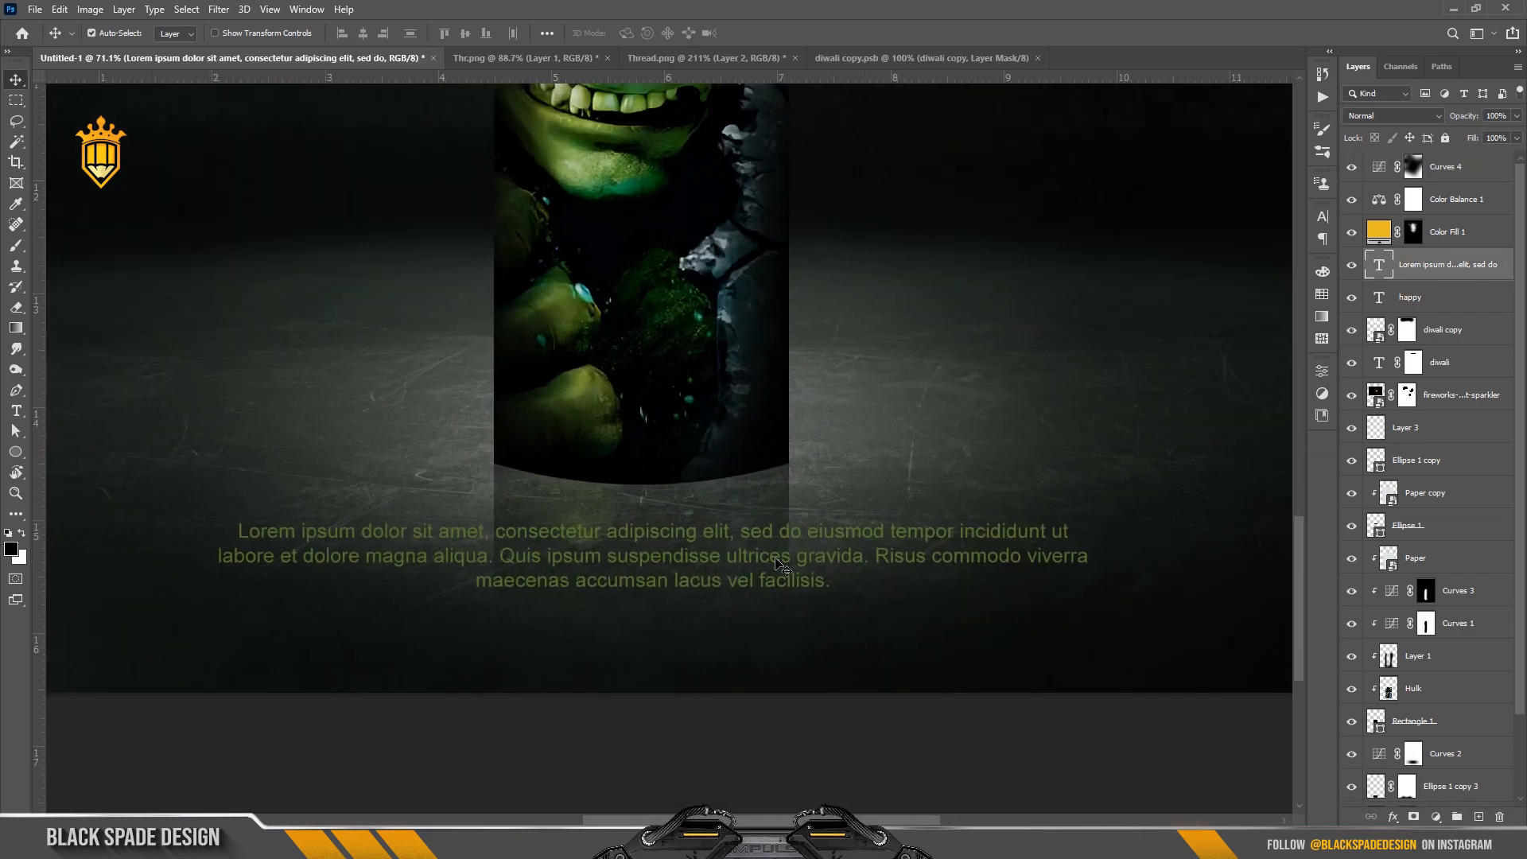
key(ctrl+t)
drag(1096, 518, 1034, 518)
key(Return)
key(Down)
key(Down)
key(Down)
key(Down)
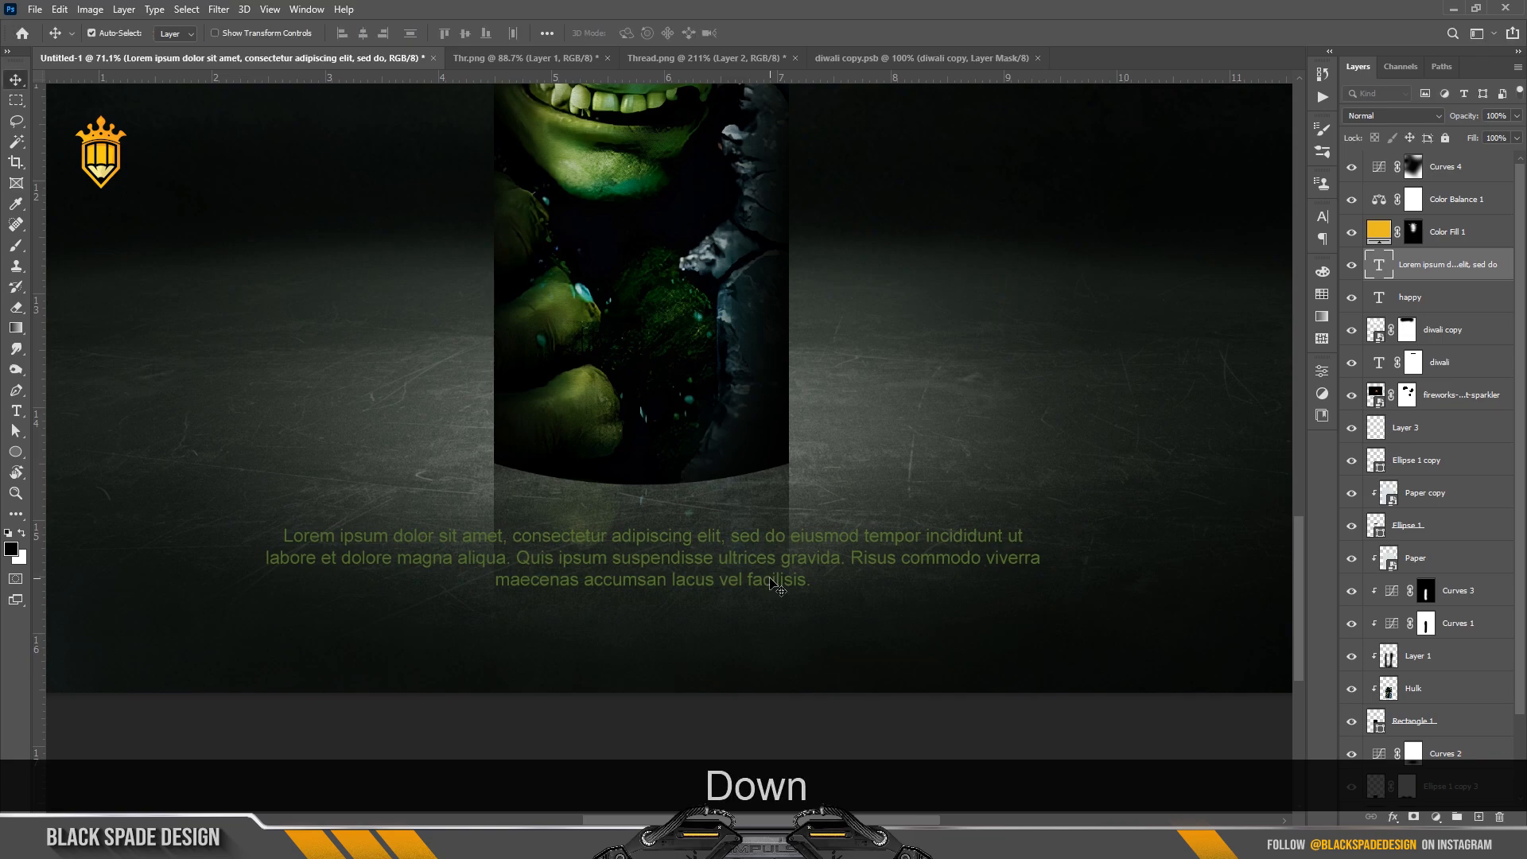
Fit the whole poster on screen to examine the overall composition with the bottom text
scroll(771, 585, down, 8)
scroll(769, 584, down, 5)
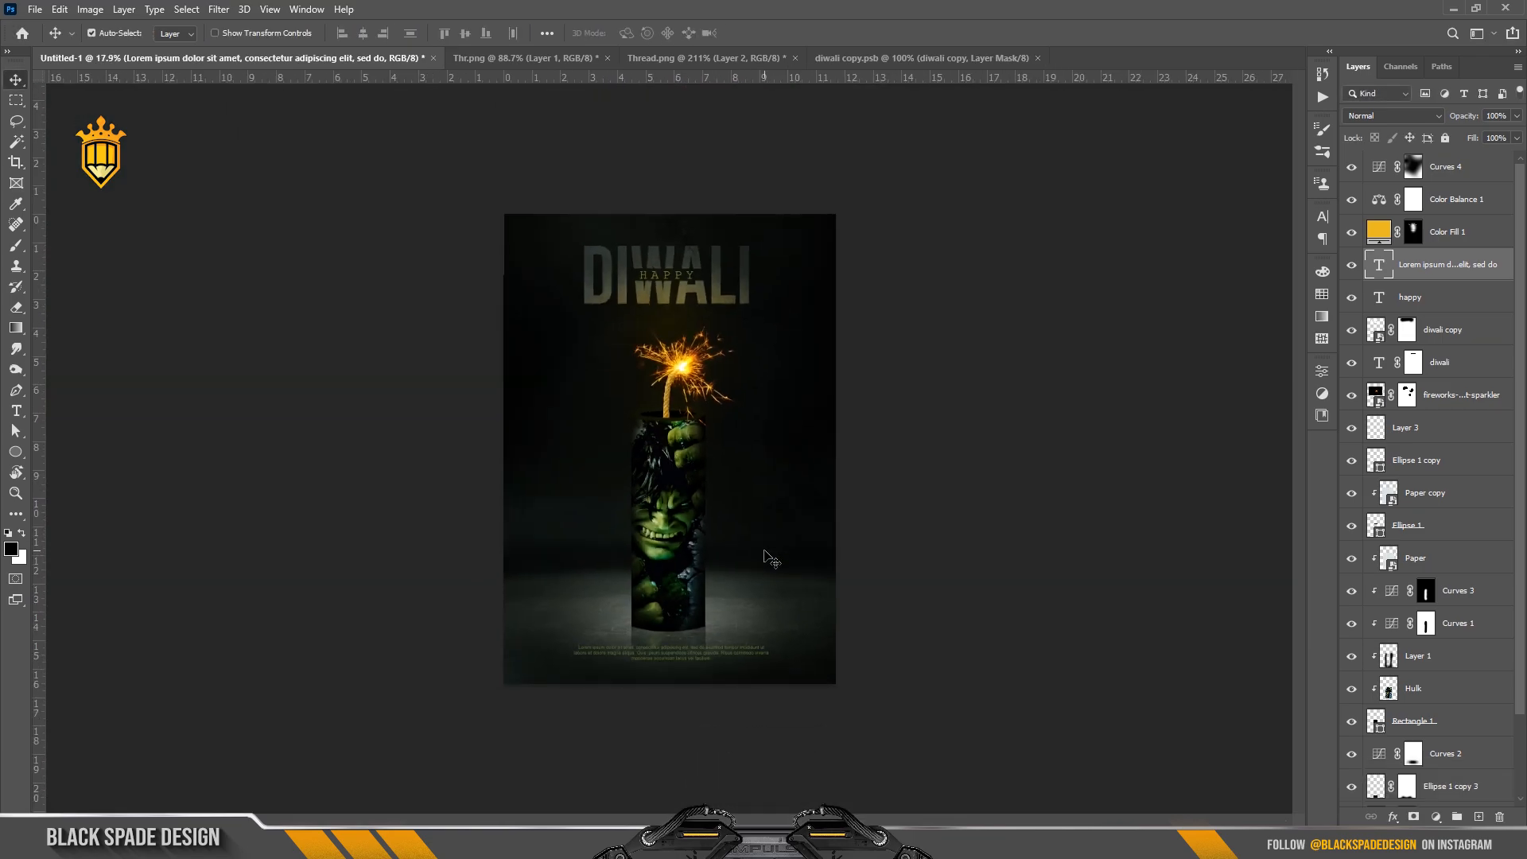
scroll(731, 544, up, 1)
key(z)
right_click(749, 453)
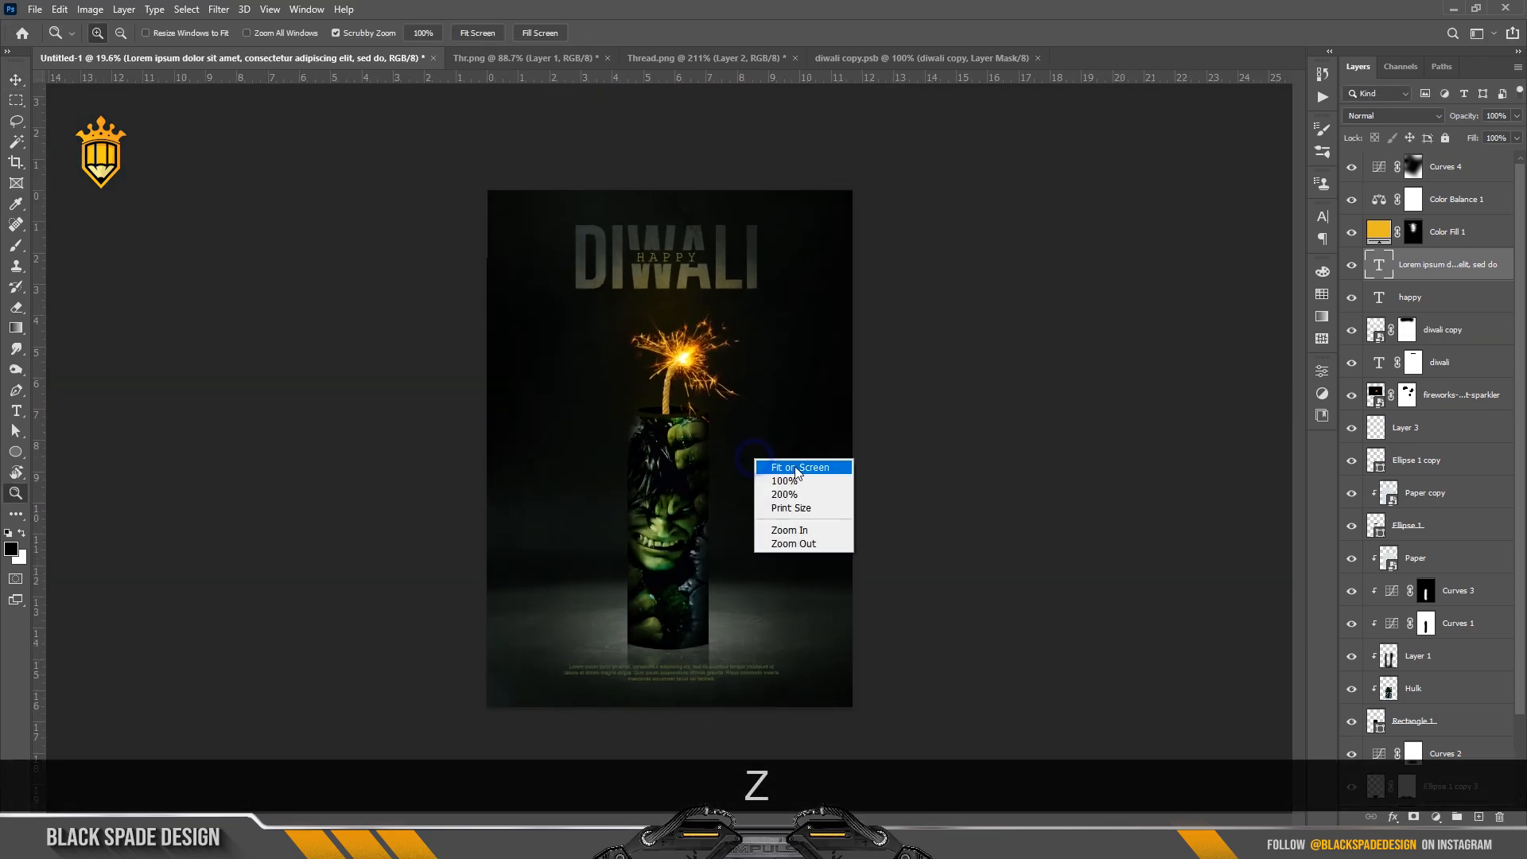
click(794, 466)
key(v)
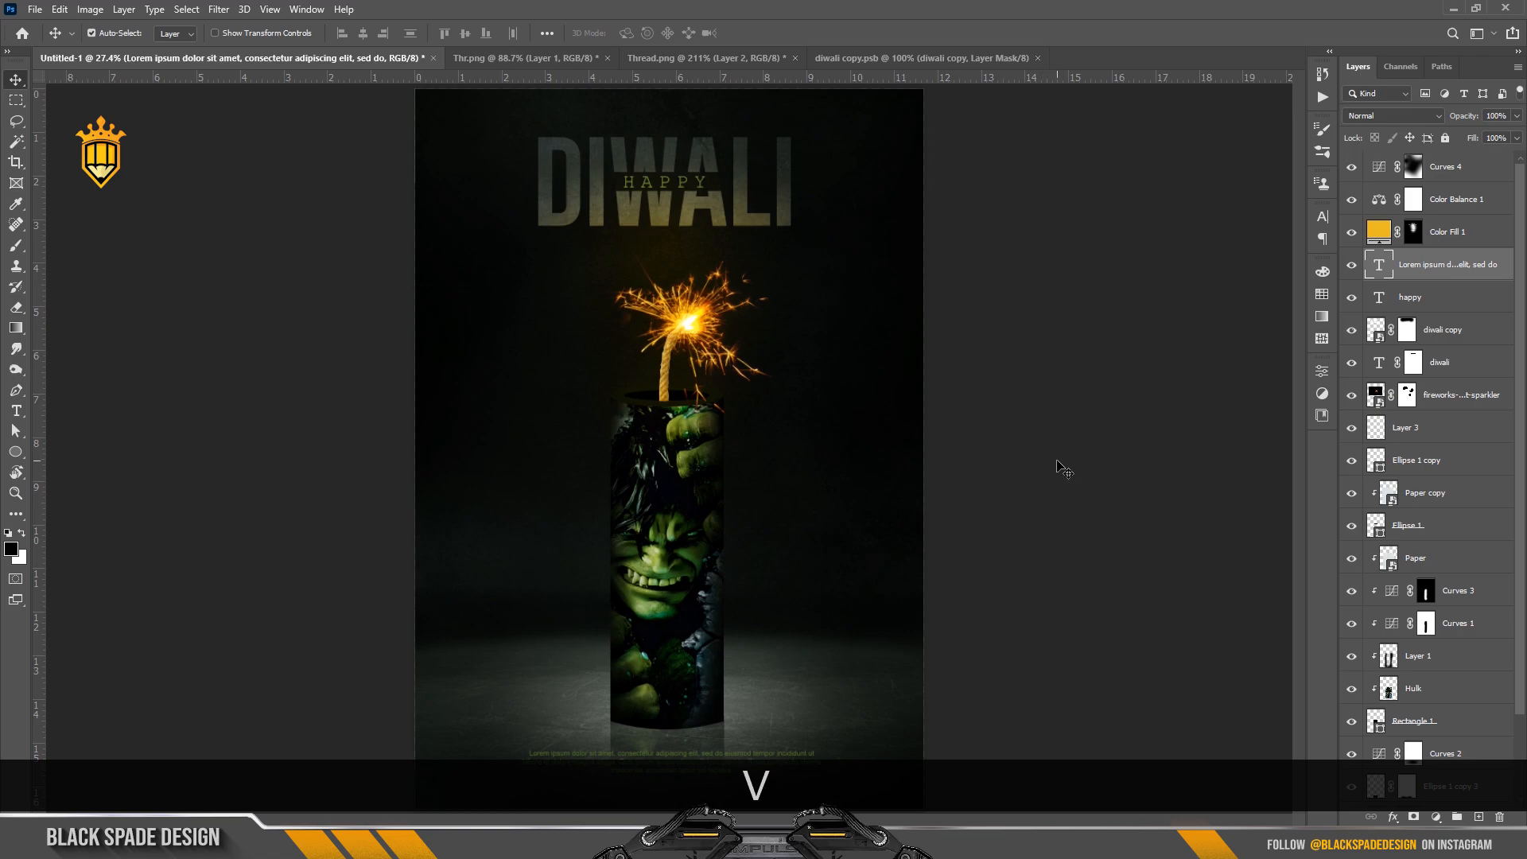